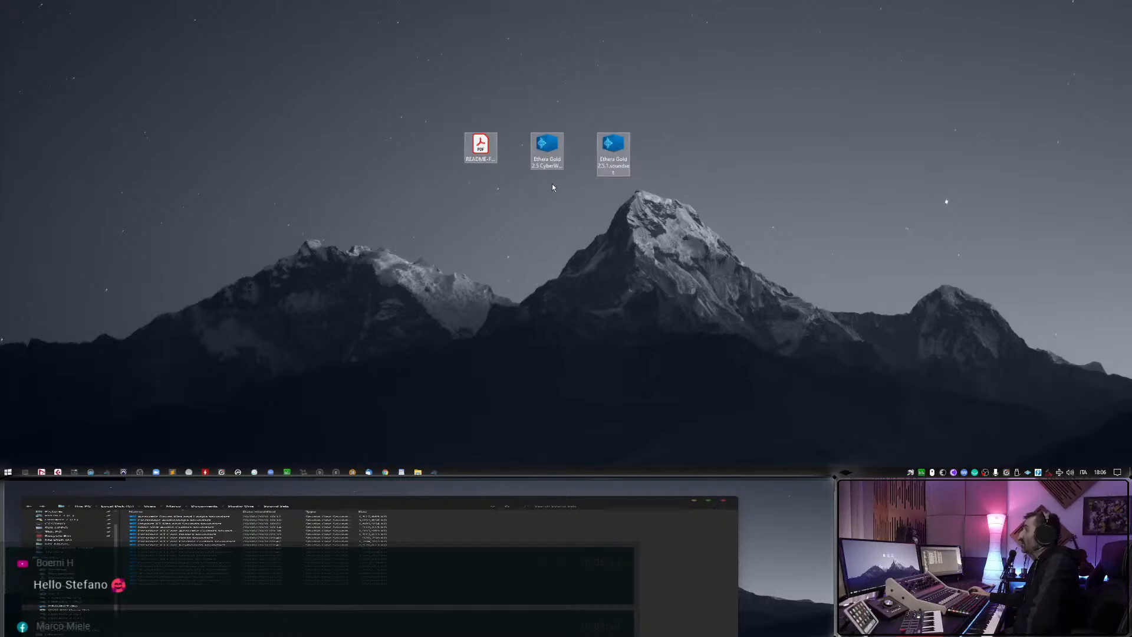
# Open README-FOR-INSTALLATION.pdf from the desktop, read the soundset installation and first-run instructions, and close the document.
pyautogui.click(472, 201)
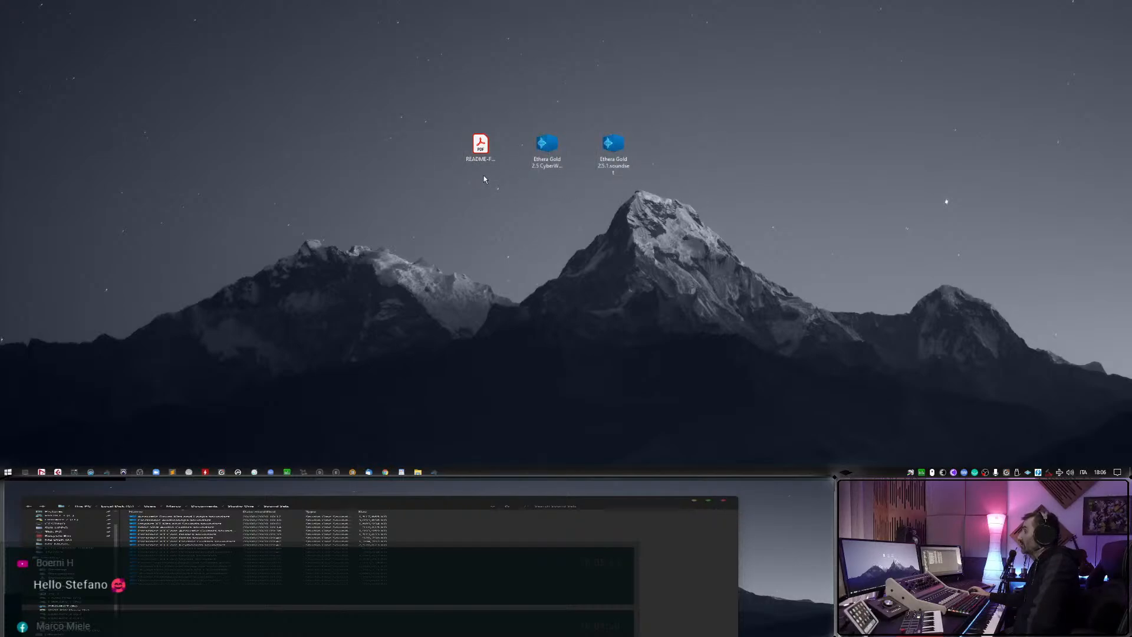
pyautogui.click(487, 144)
pyautogui.doubleClick(487, 143)
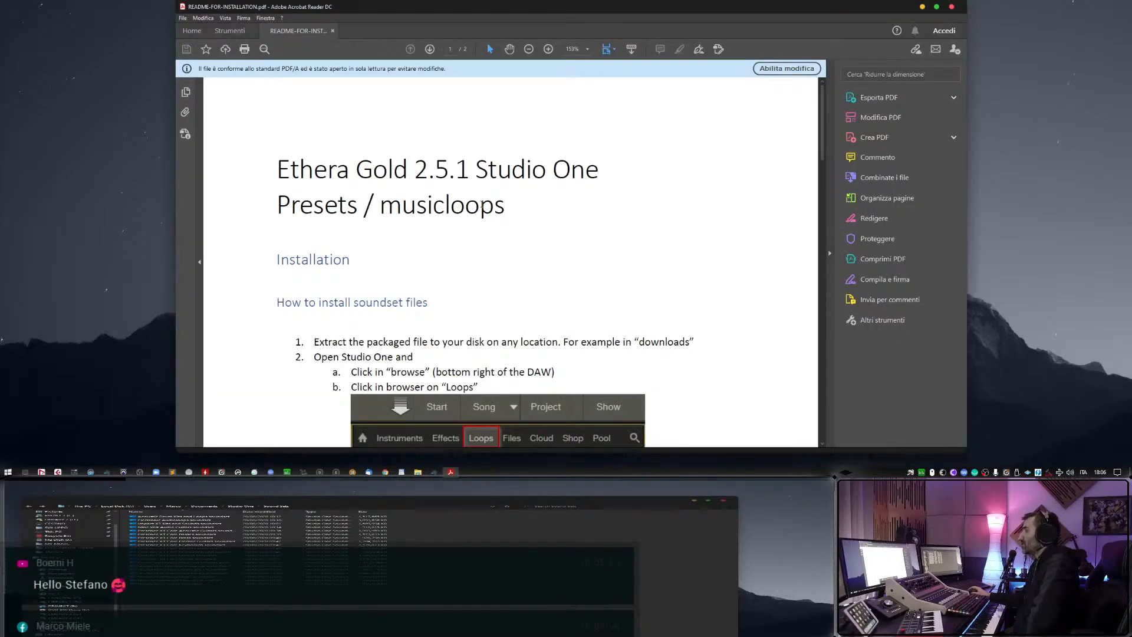
pyautogui.scroll(-2, 482, 205)
pyautogui.scroll(2, 481, 212)
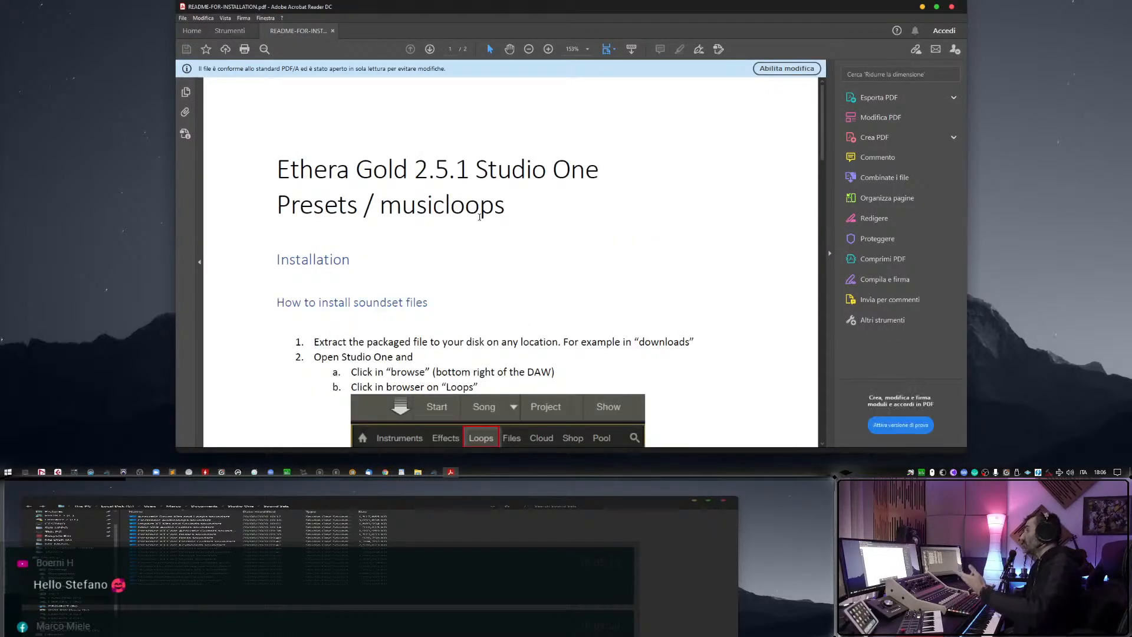
pyautogui.scroll(-6, 644, 203)
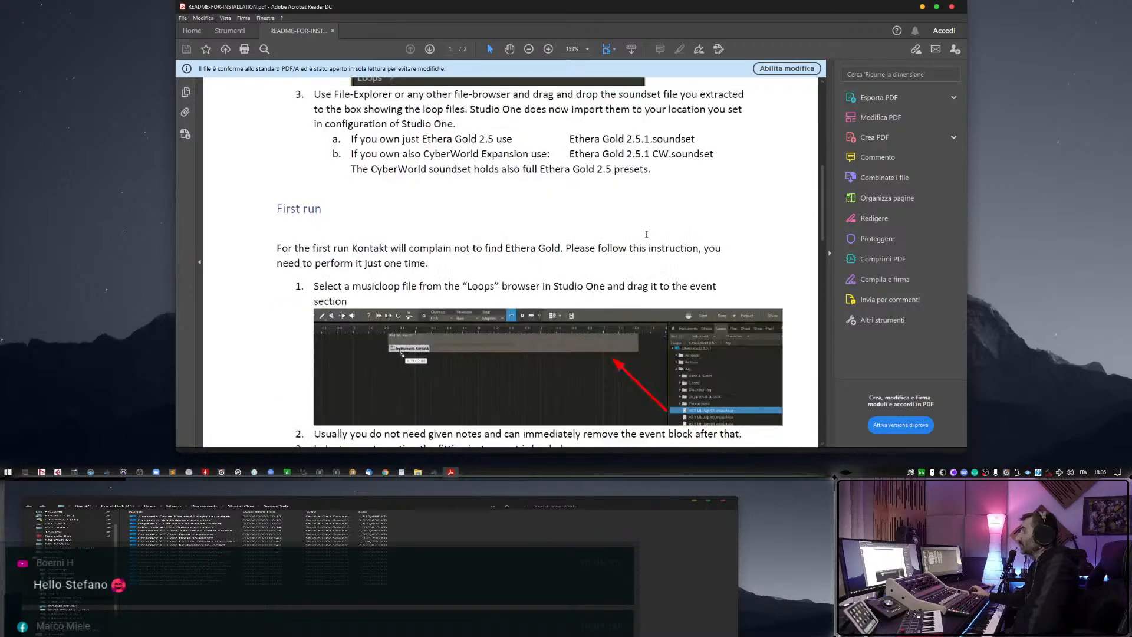
pyautogui.scroll(-9, 646, 236)
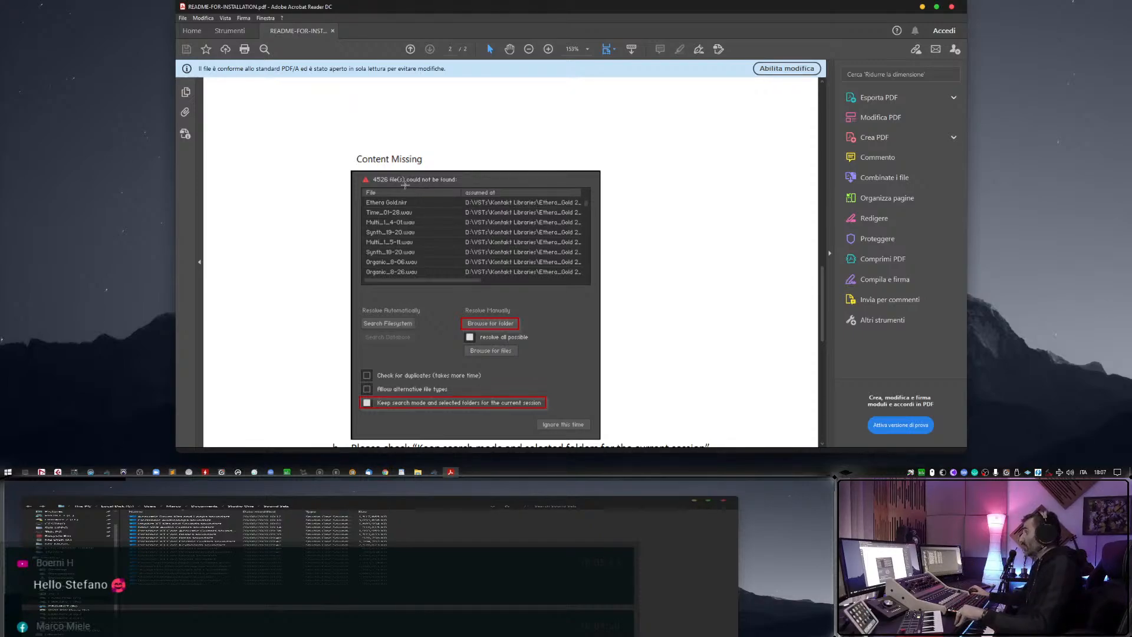
pyautogui.scroll(-2, 407, 180)
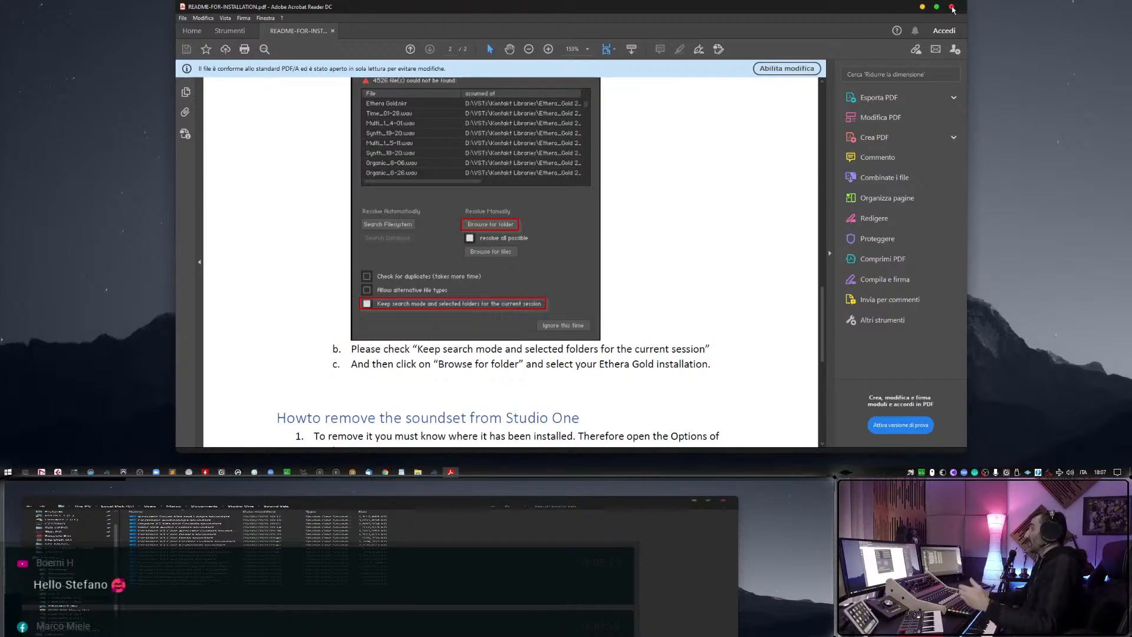
pyautogui.click(953, 8)
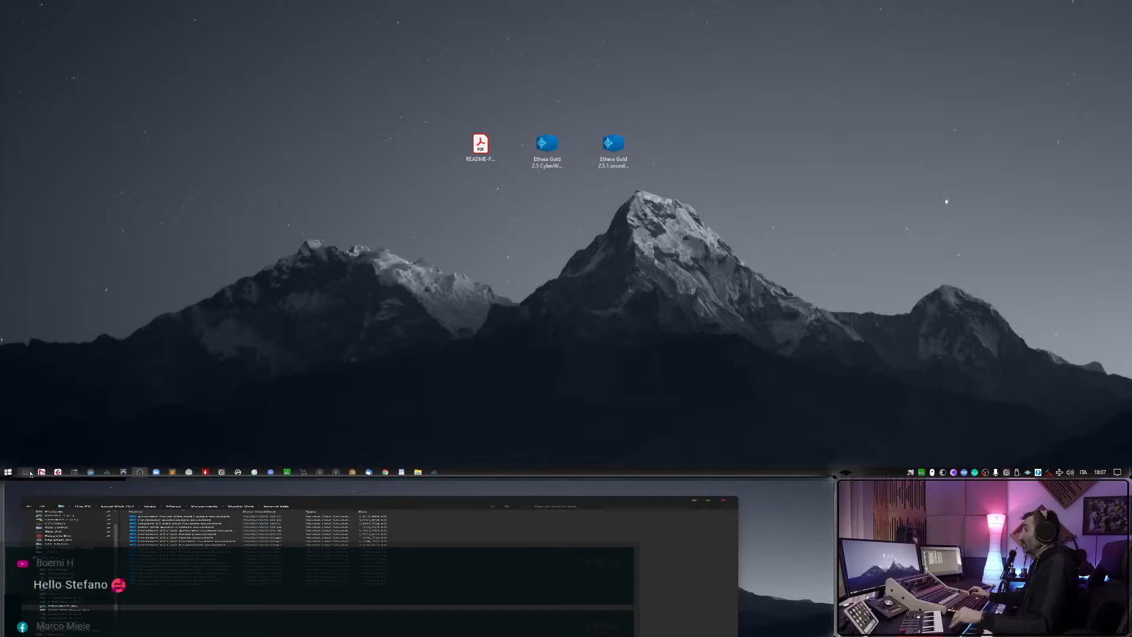
# Browse to the ETHERA SERIES folder on the M2 DISK drive in File Explorer, view the installed libraries, and close the window.
pyautogui.click(30, 473)
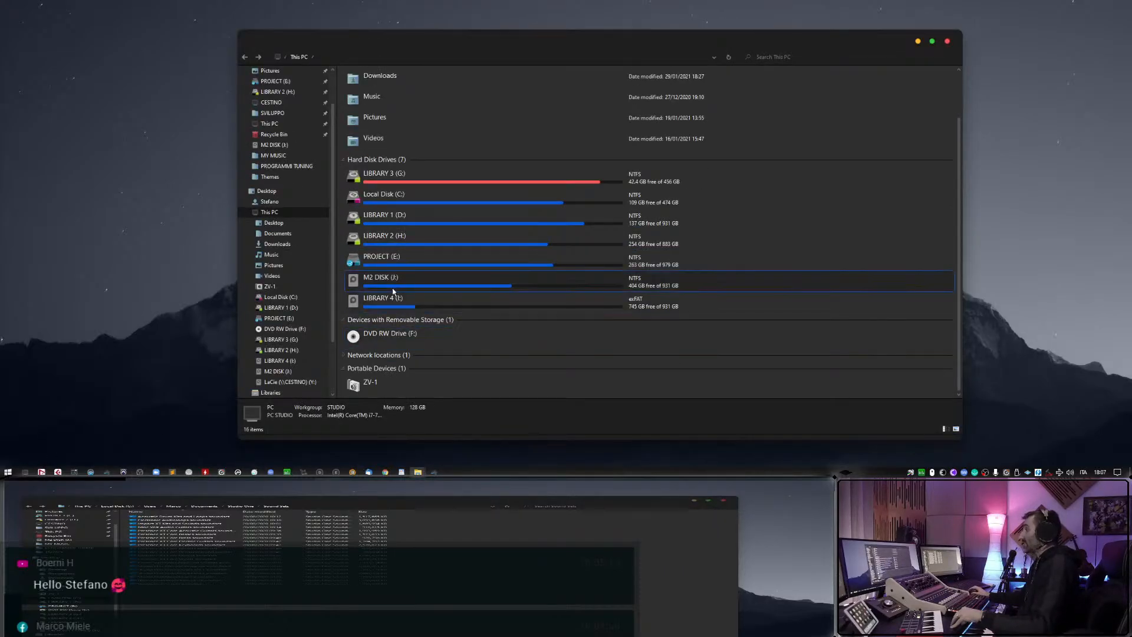
pyautogui.doubleClick(393, 284)
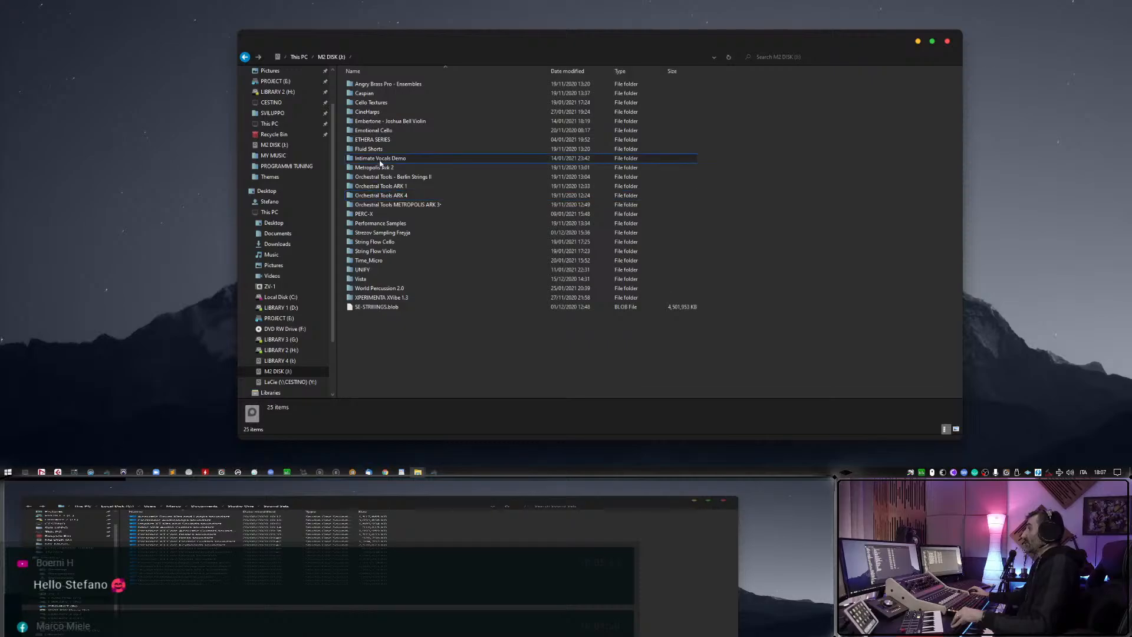
pyautogui.doubleClick(379, 142)
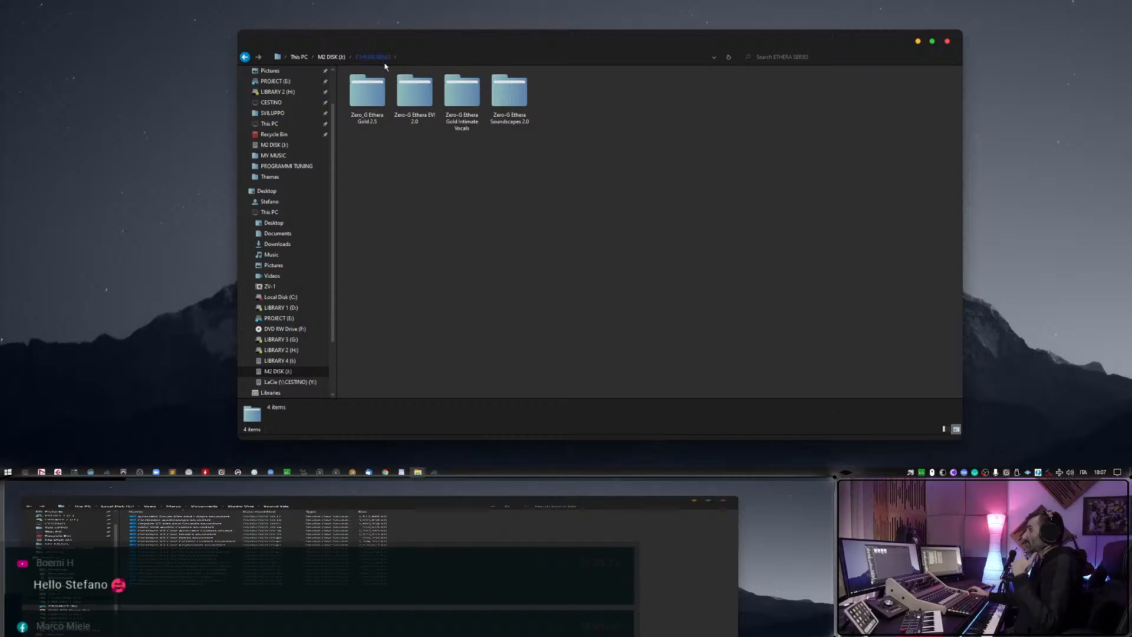
pyautogui.click(948, 41)
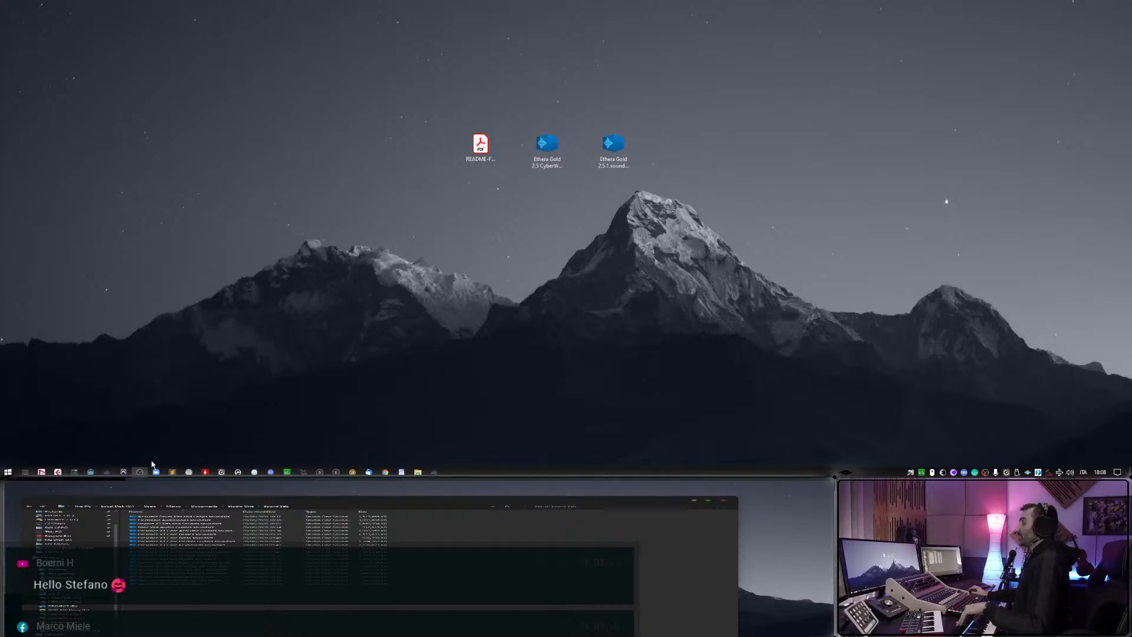
# Switch to Studio One and arrange its window beside the README and two Ethera soundset files so that everything stays accessible on the desktop.
pyautogui.click(436, 472)
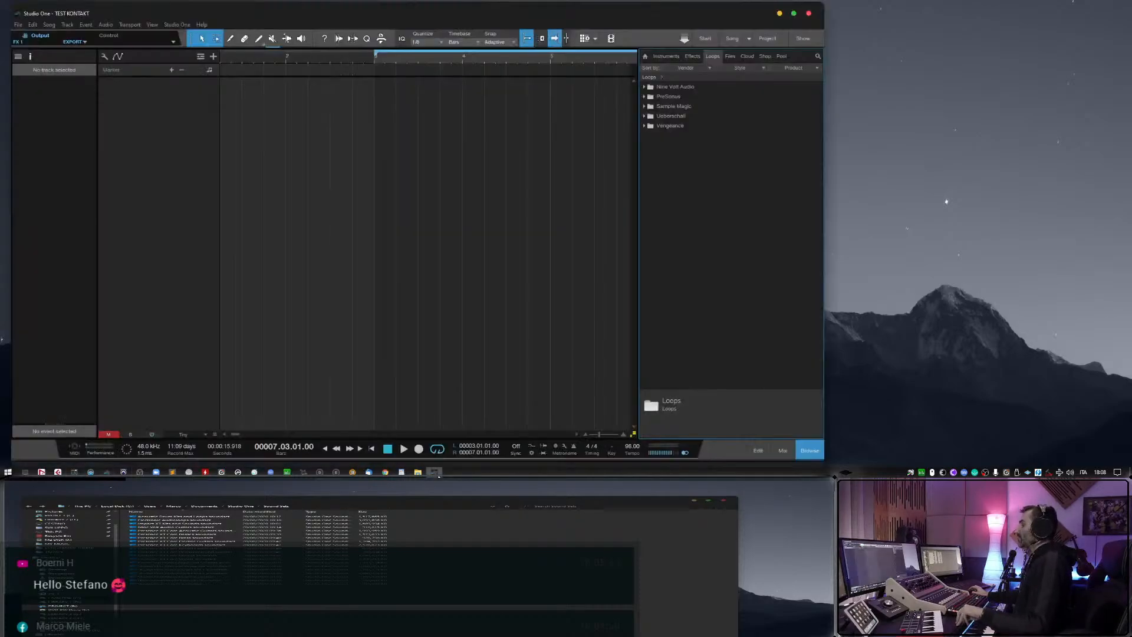
pyautogui.moveTo(763, 3); pyautogui.dragTo(642, 210)
pyautogui.moveTo(410, 96); pyautogui.dragTo(735, 182)
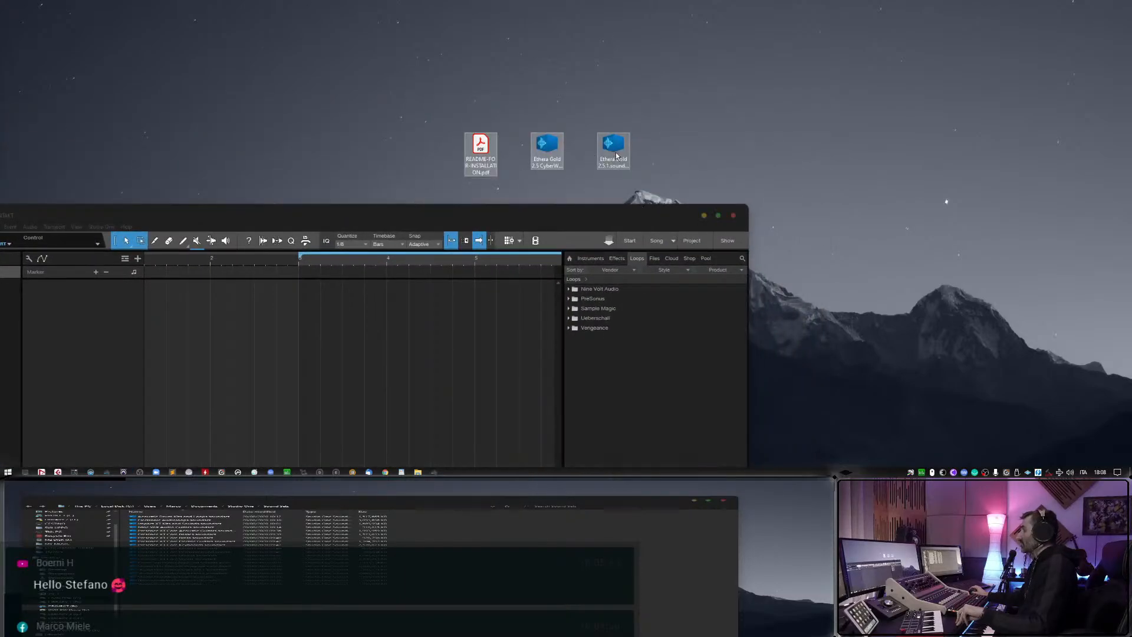
pyautogui.moveTo(616, 155); pyautogui.dragTo(1048, 155)
pyautogui.click(624, 222)
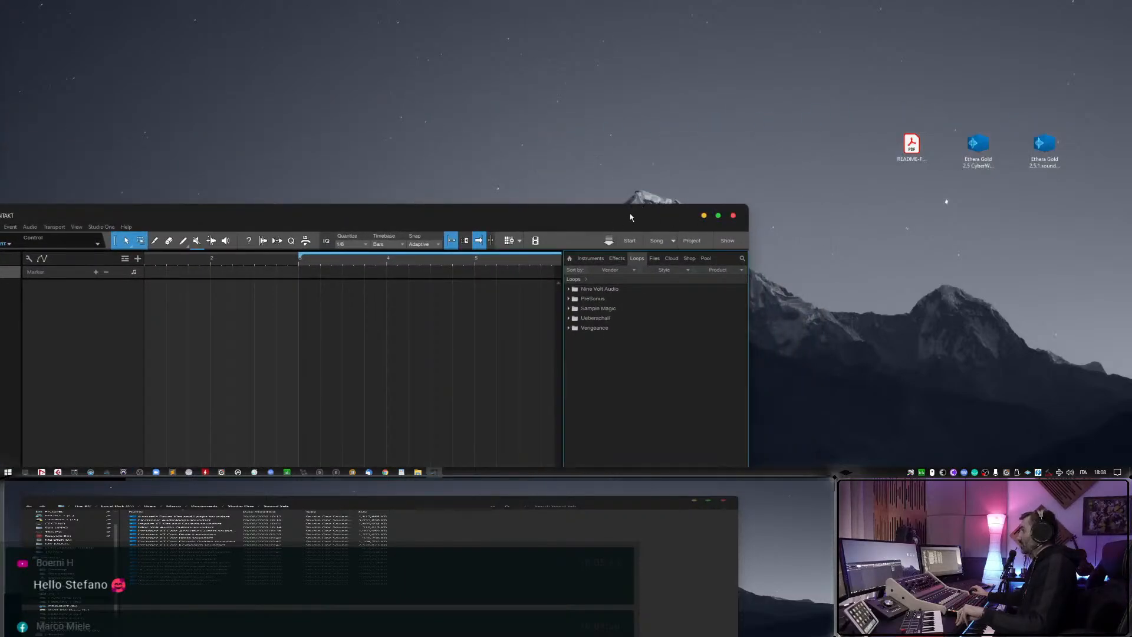
pyautogui.moveTo(630, 217); pyautogui.dragTo(700, 14)
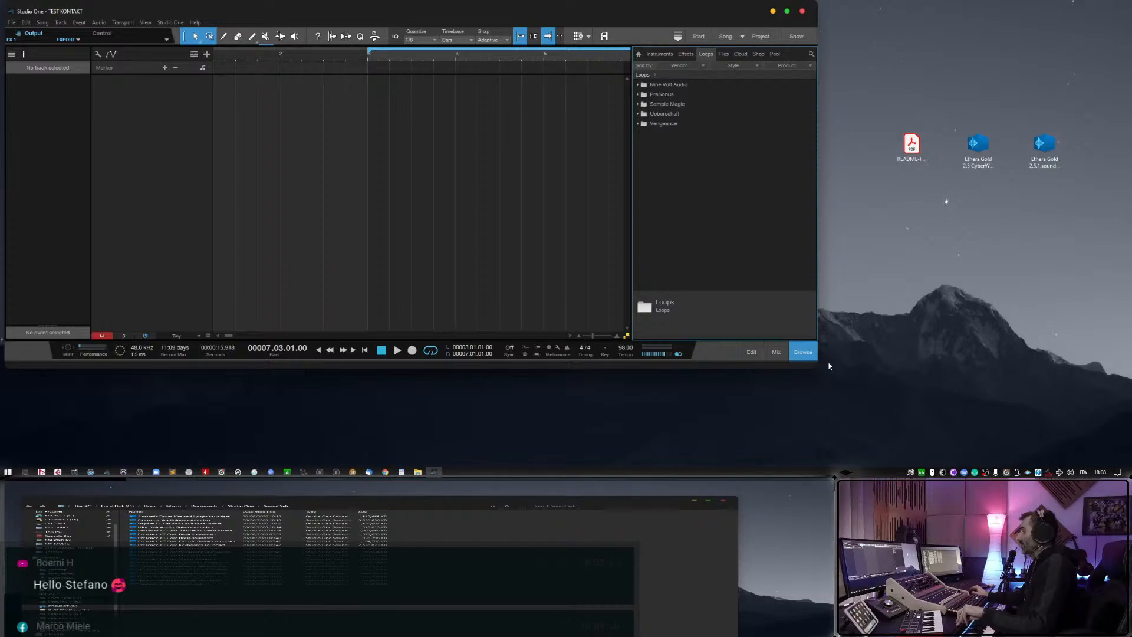
pyautogui.moveTo(820, 366); pyautogui.dragTo(823, 468)
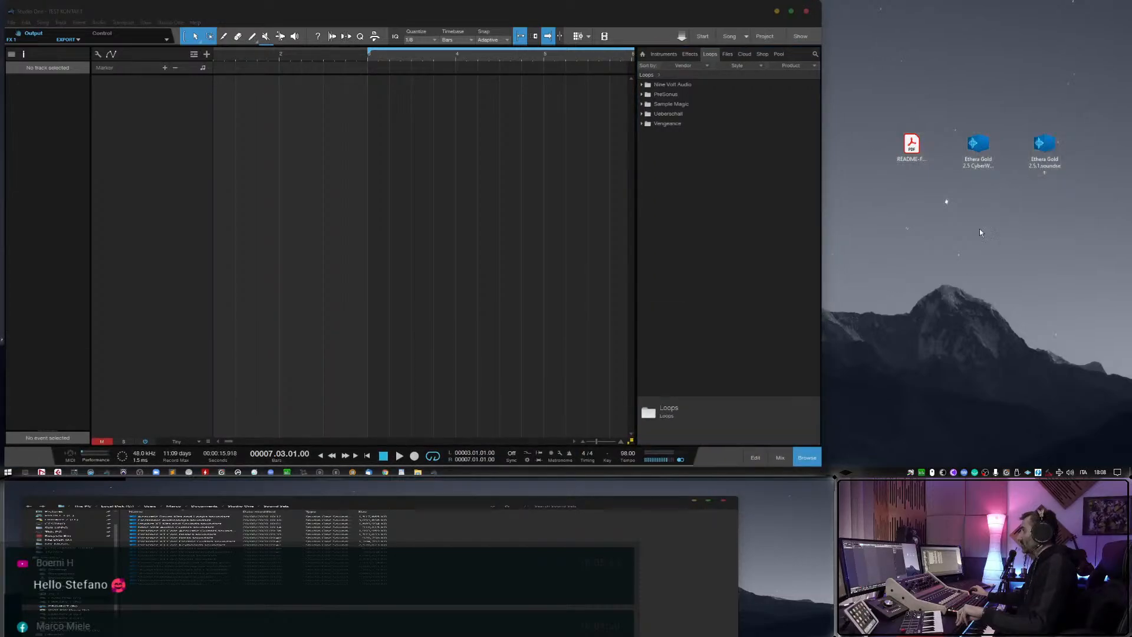
# Import the Ethera Gold 2.5 CyberWorld and Ethera Gold 2.5.1 soundsets into the Loops browser, and widen the window to the full screen width.
pyautogui.moveTo(979, 145); pyautogui.dragTo(739, 220)
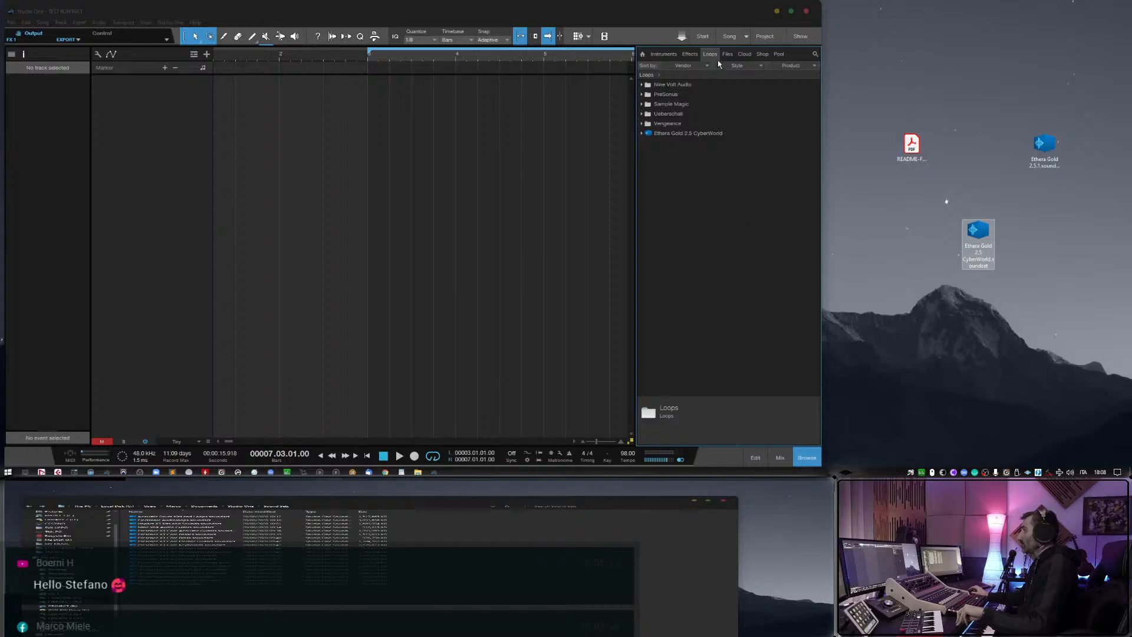
pyautogui.moveTo(1045, 145); pyautogui.dragTo(716, 227)
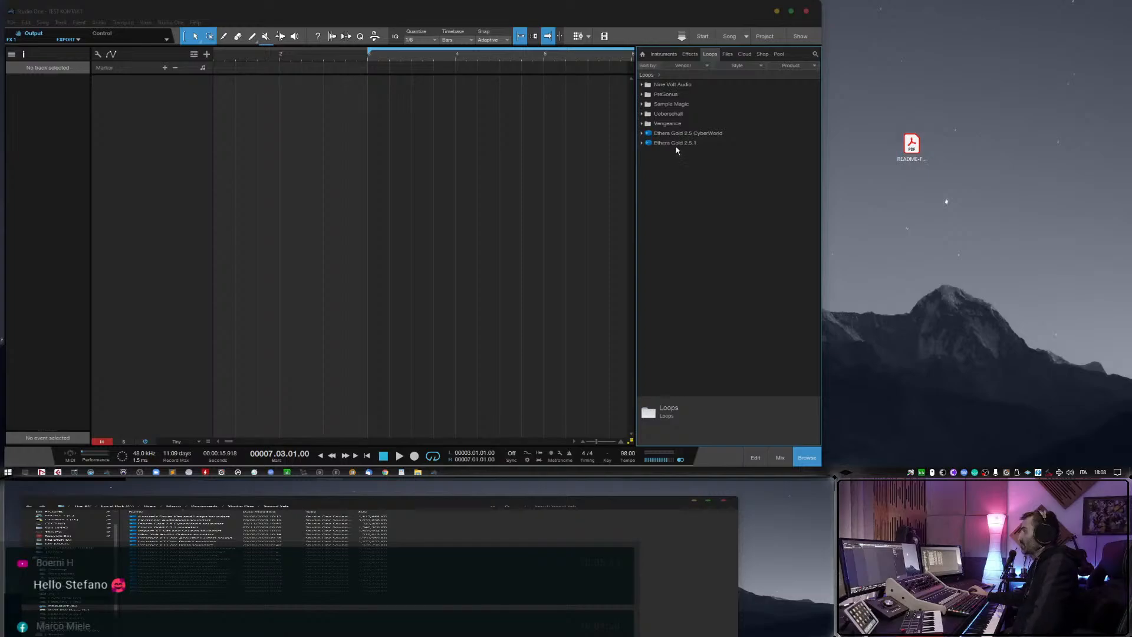
pyautogui.moveTo(822, 18); pyautogui.dragTo(1130, 15)
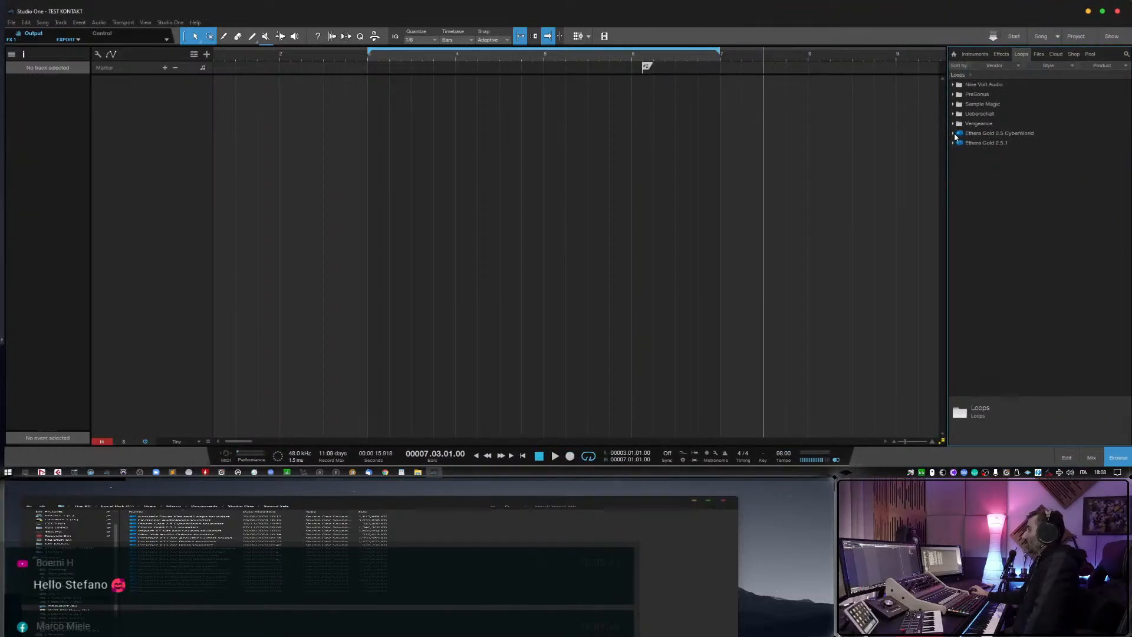
# Widen the browser and examine the category folders inside the Ethera Gold 2.5 CyberWorld and Ethera Gold 2.5.1 soundsets.
pyautogui.click(954, 134)
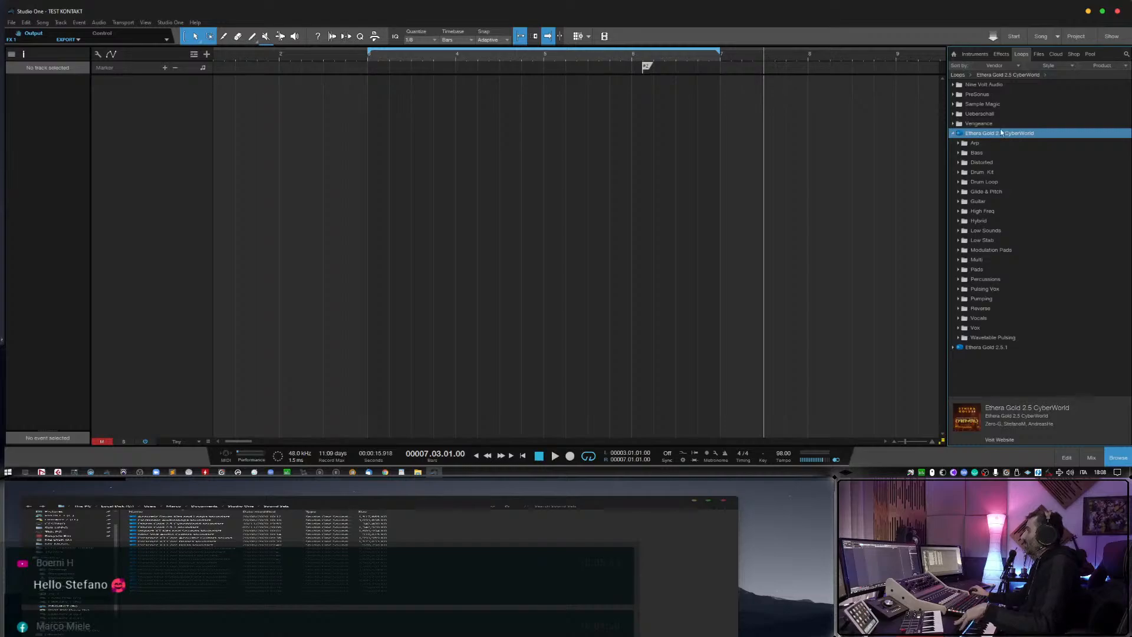
pyautogui.moveTo(947, 148); pyautogui.dragTo(919, 149)
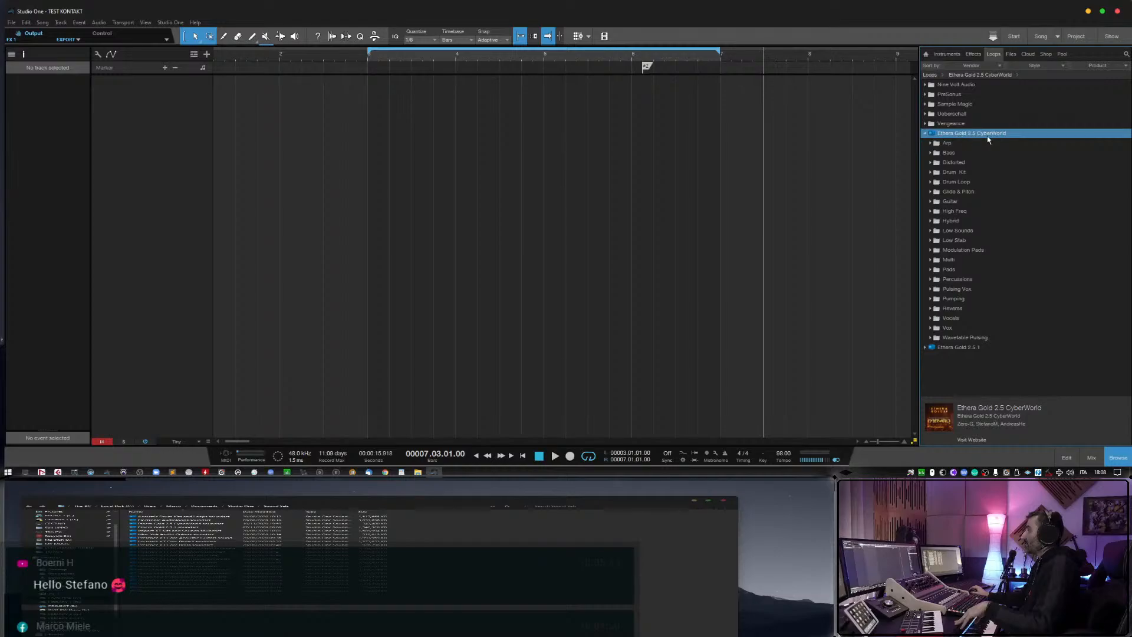
pyautogui.click(925, 349)
pyautogui.scroll(-2, 960, 350)
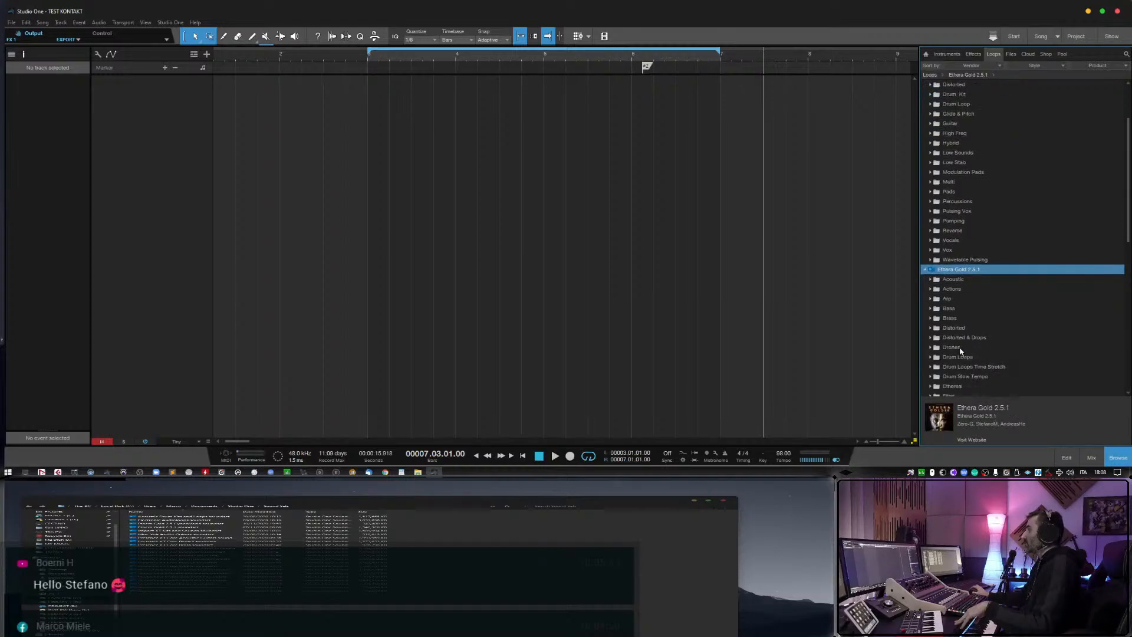
pyautogui.scroll(-3, 959, 350)
pyautogui.scroll(6, 958, 349)
pyautogui.scroll(-5, 943, 235)
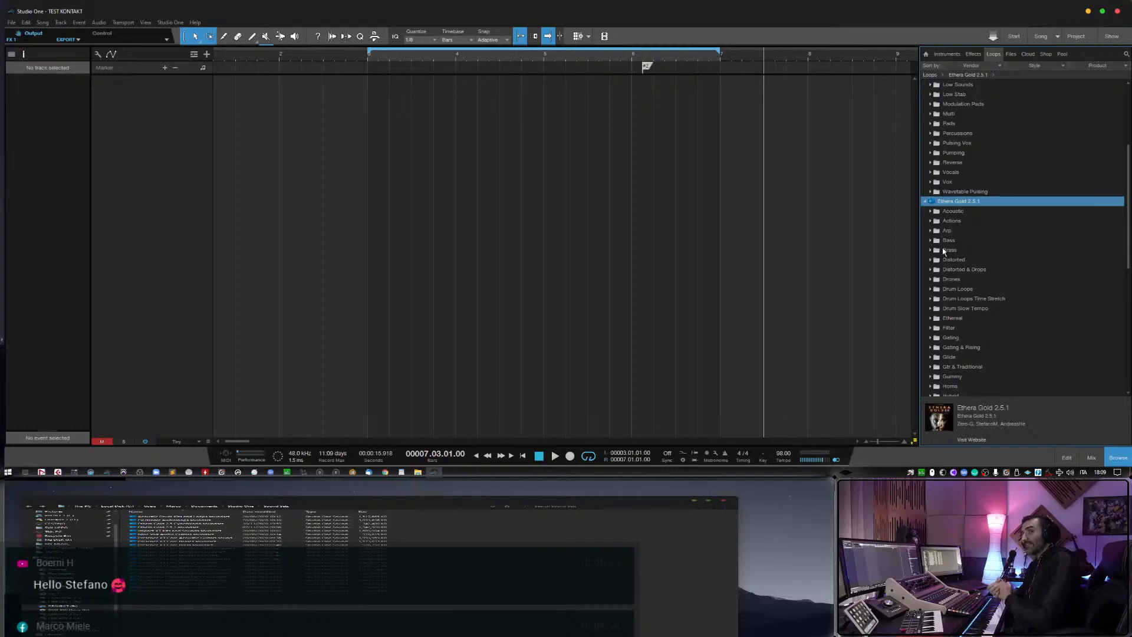
pyautogui.scroll(3, 943, 254)
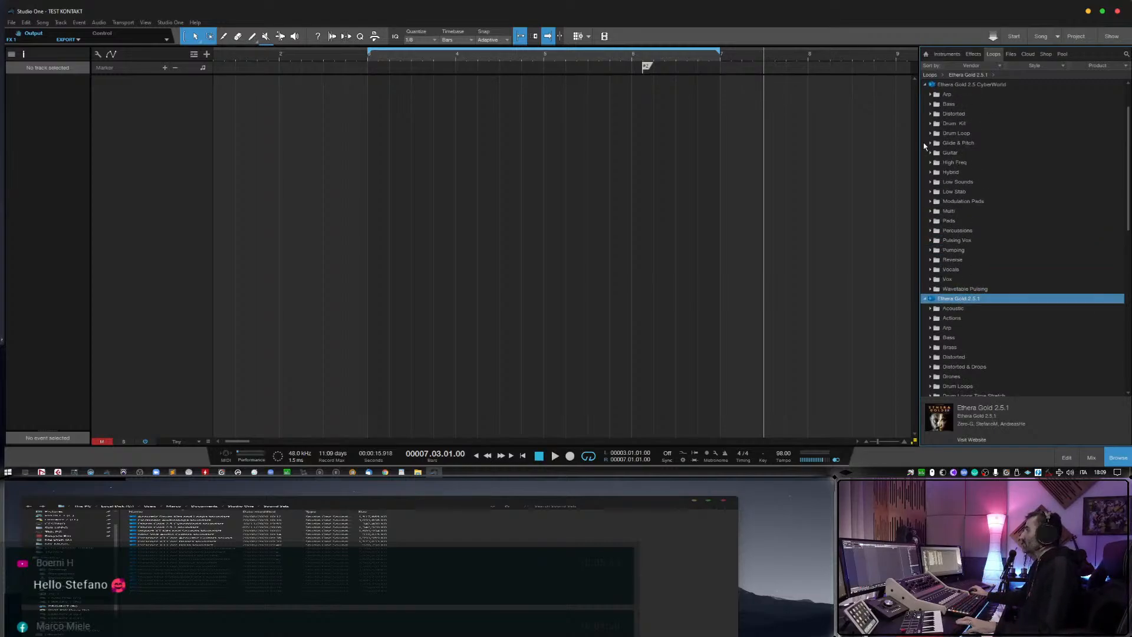
# Preview the CyberWorld Drum Loop musicloops one after another, from CW AS 03 Industrial through CW AS 09 Another Clock.
pyautogui.click(930, 143)
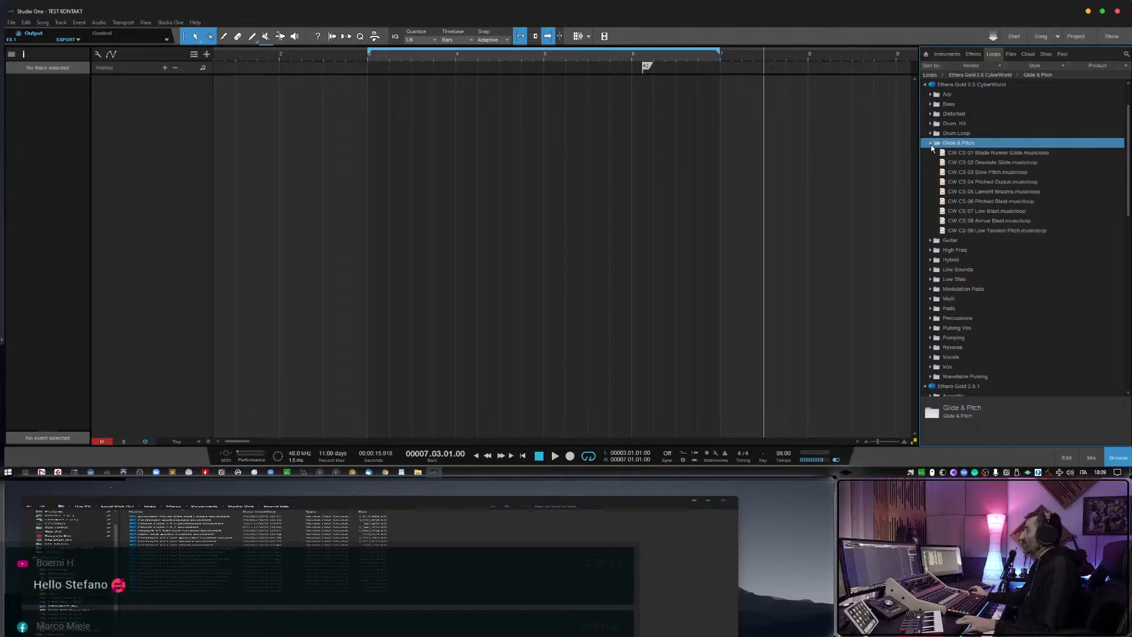
pyautogui.click(930, 133)
pyautogui.click(965, 162)
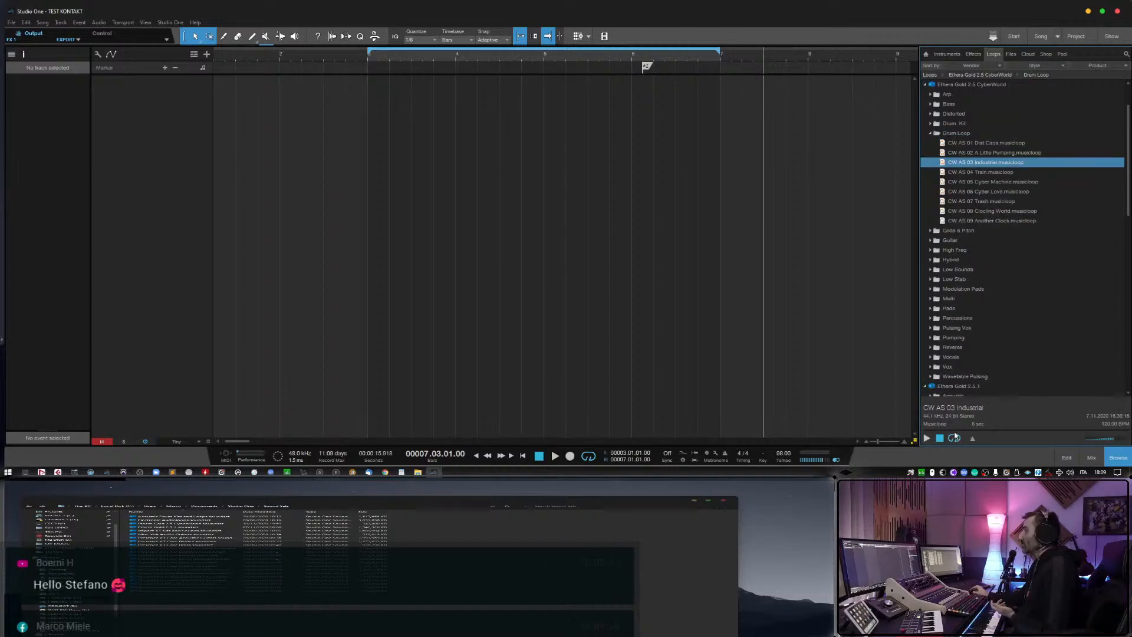
pyautogui.click(955, 438)
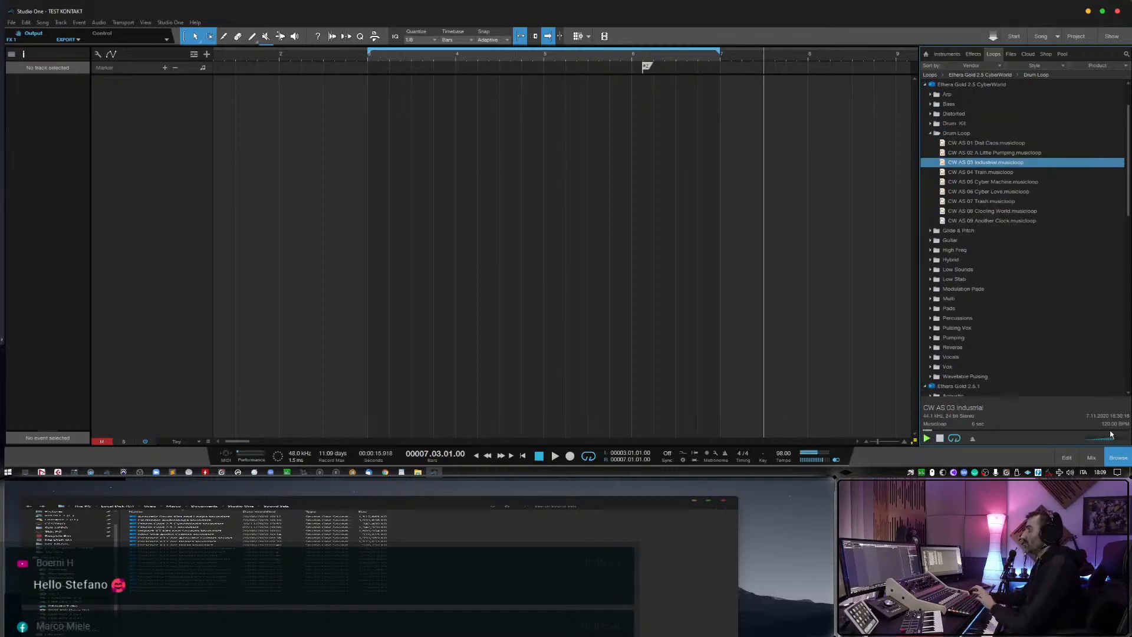
pyautogui.press('Down')
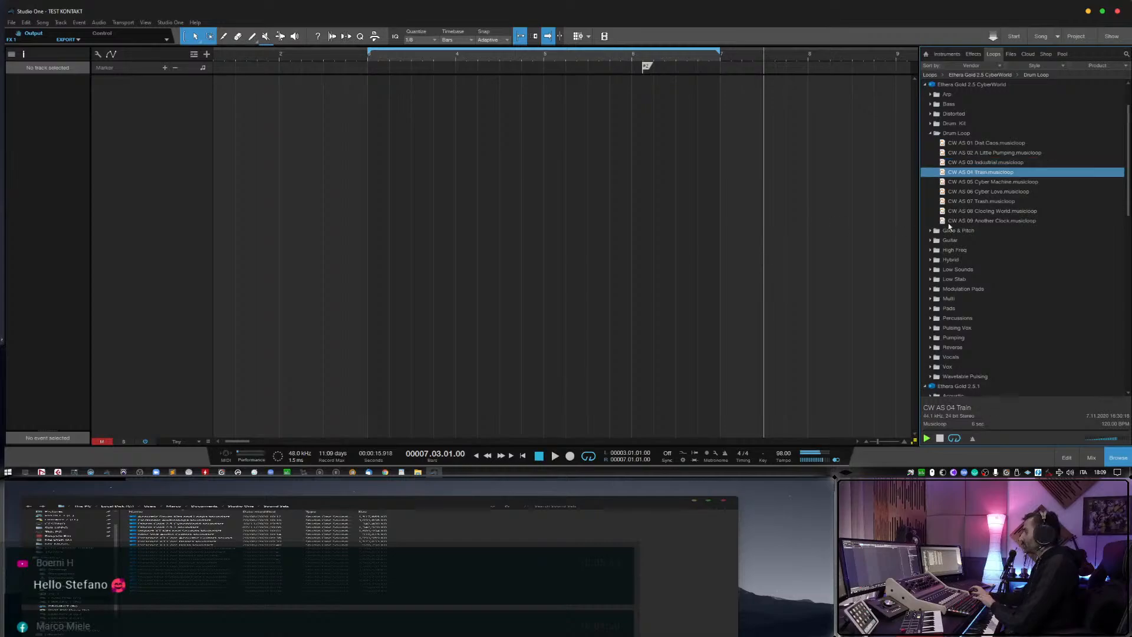
pyautogui.press('Down')
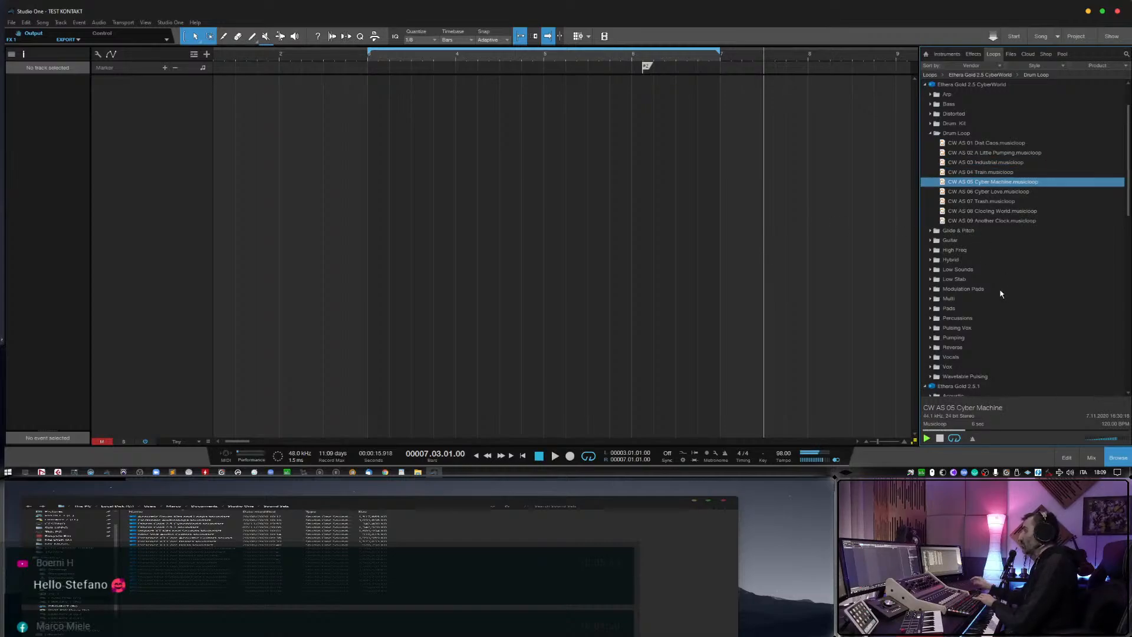
pyautogui.press('Down')
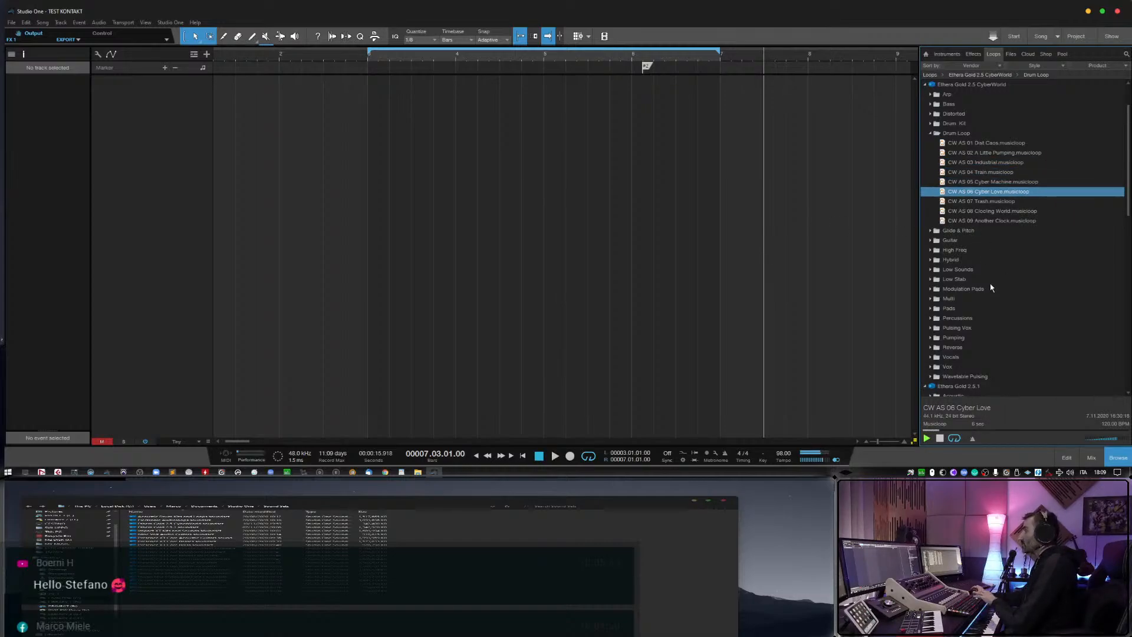
pyautogui.press('Down')
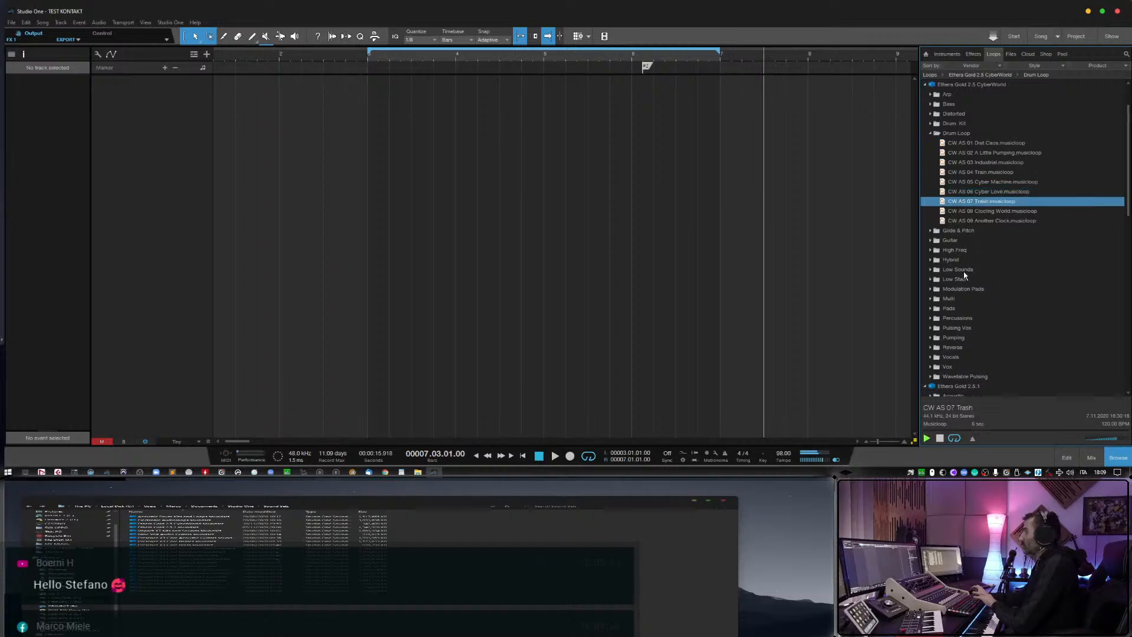
pyautogui.press('Down')
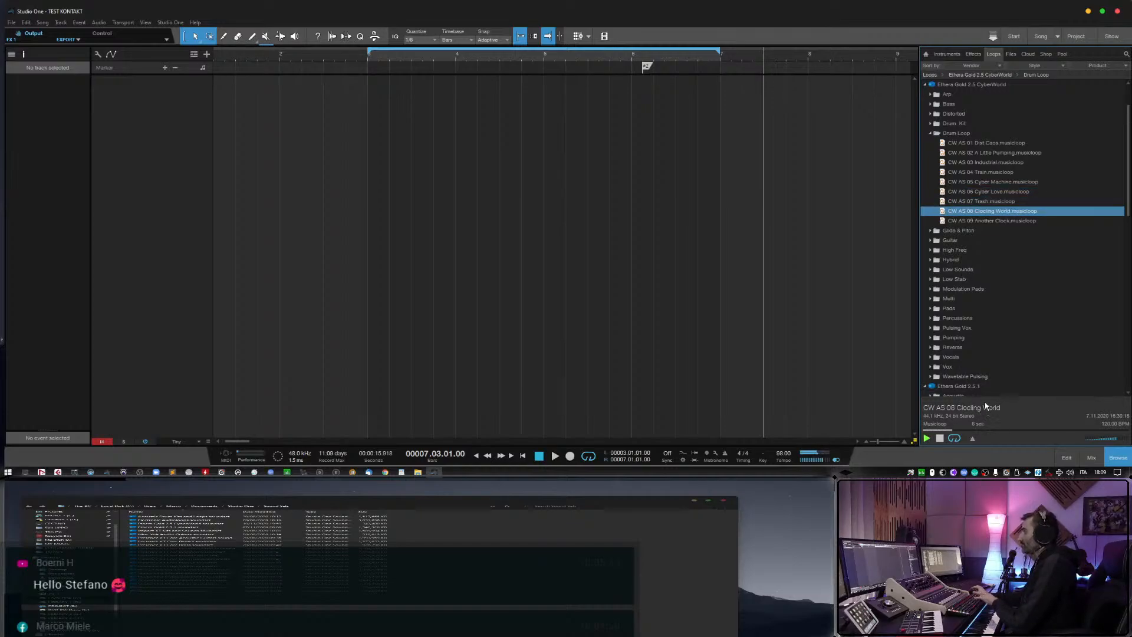
pyautogui.press('Down')
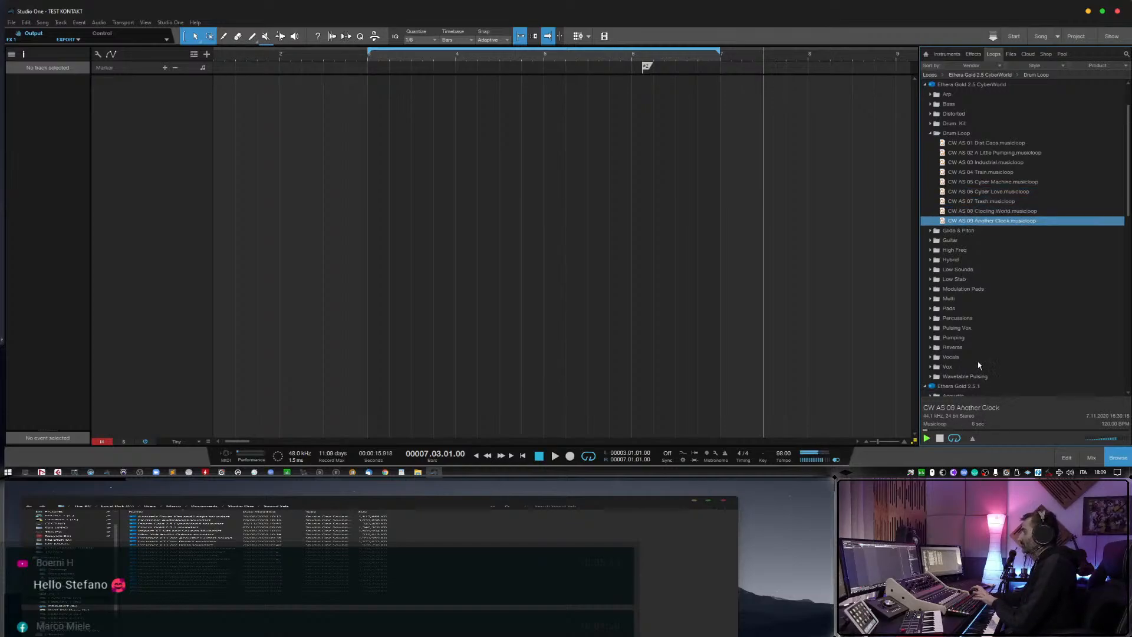
# Preview the musicloops CW CS 02 Slow Scream and CW CS 03 Low Pad in the CyberWorld Low Sounds folder.
pyautogui.click(934, 270)
pyautogui.click(964, 289)
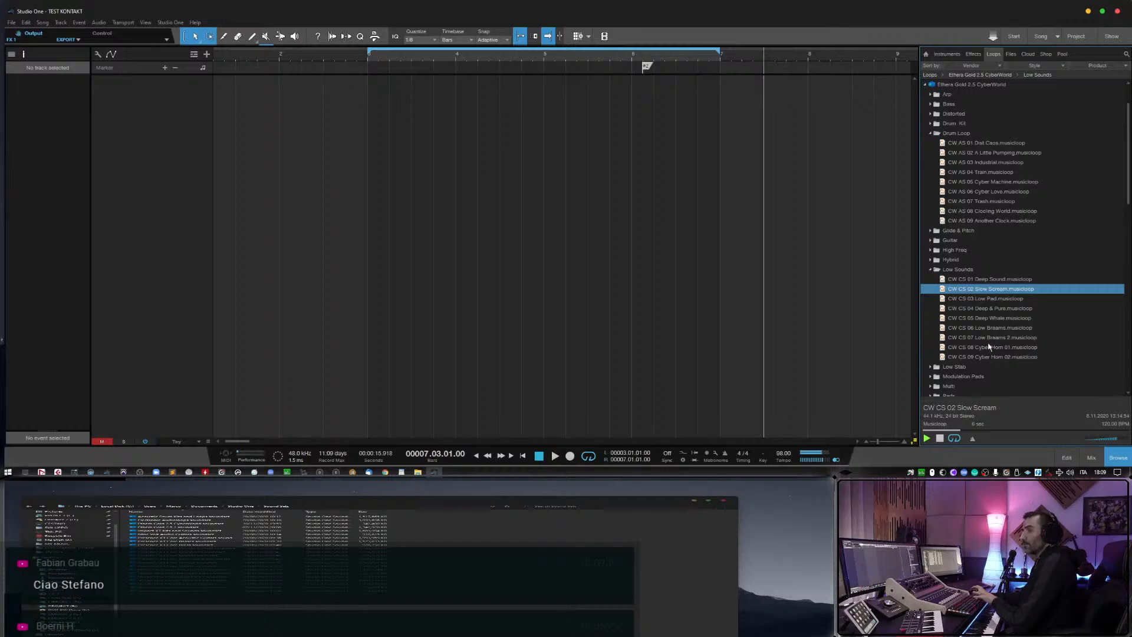
pyautogui.press('Down')
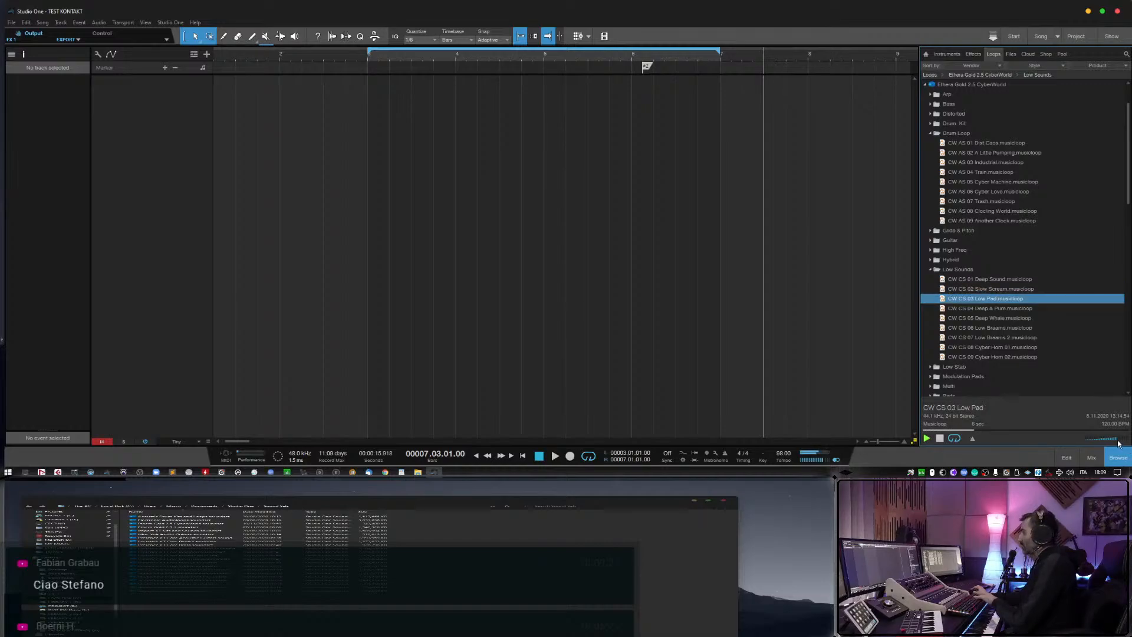
# Preview the remaining CyberWorld Low Sounds musicloops one after another, from CW CS 04 Deep & Pure through CW CS 09 Cyber Horn 02.
pyautogui.press('Down')
pyautogui.press('Down')
pyautogui.press('Down')
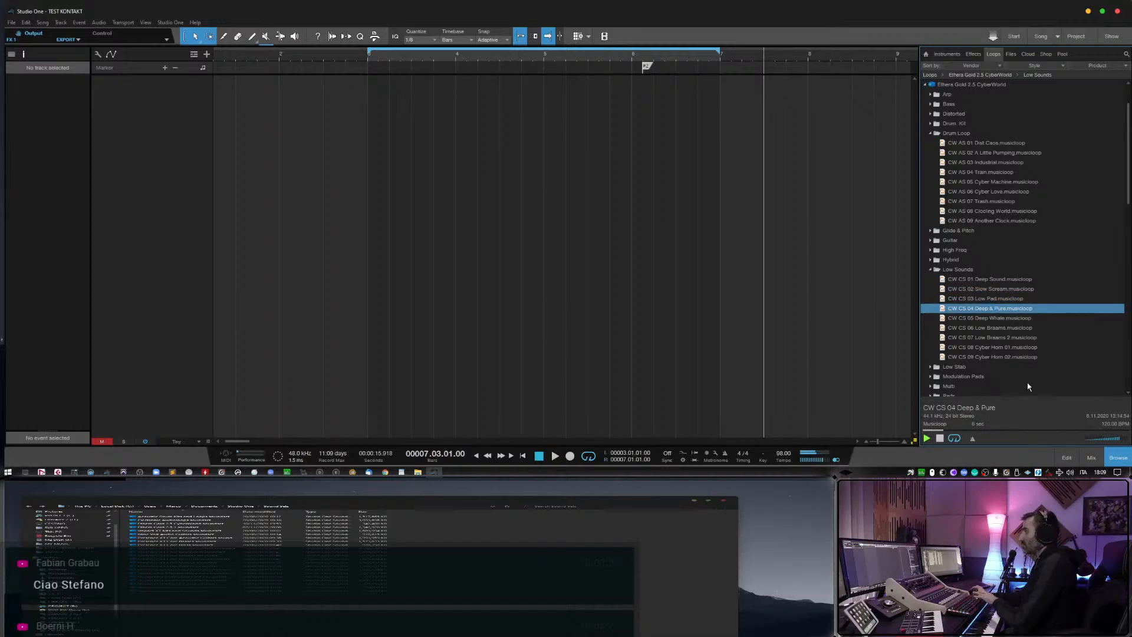
pyautogui.press('Down')
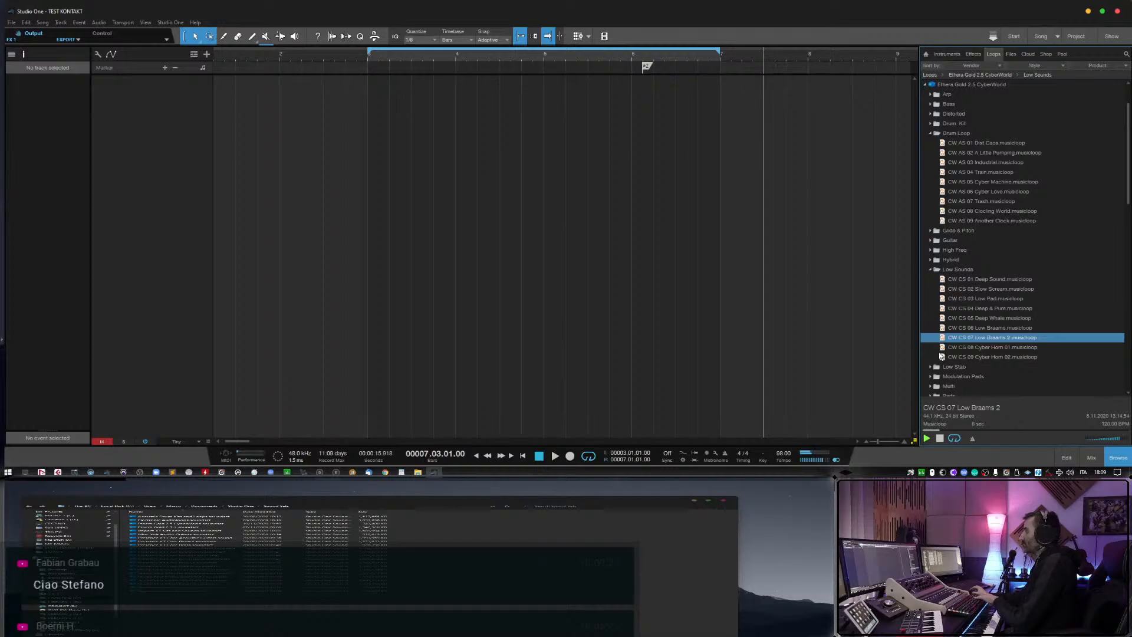
pyautogui.click(938, 351)
pyautogui.scroll(-2, 937, 349)
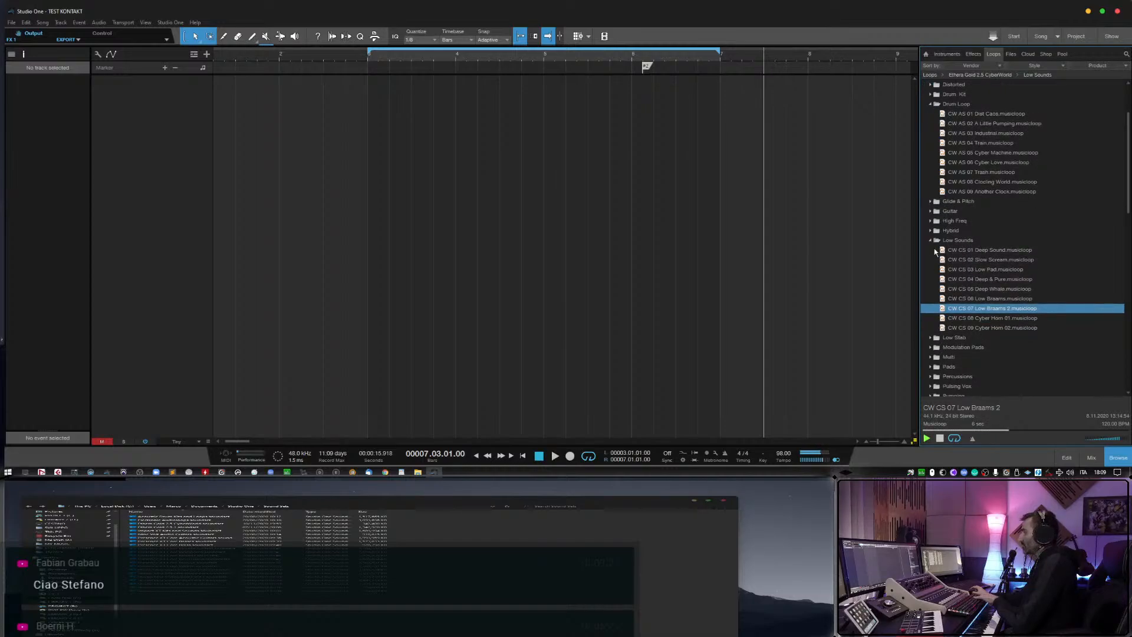
pyautogui.scroll(1, 950, 289)
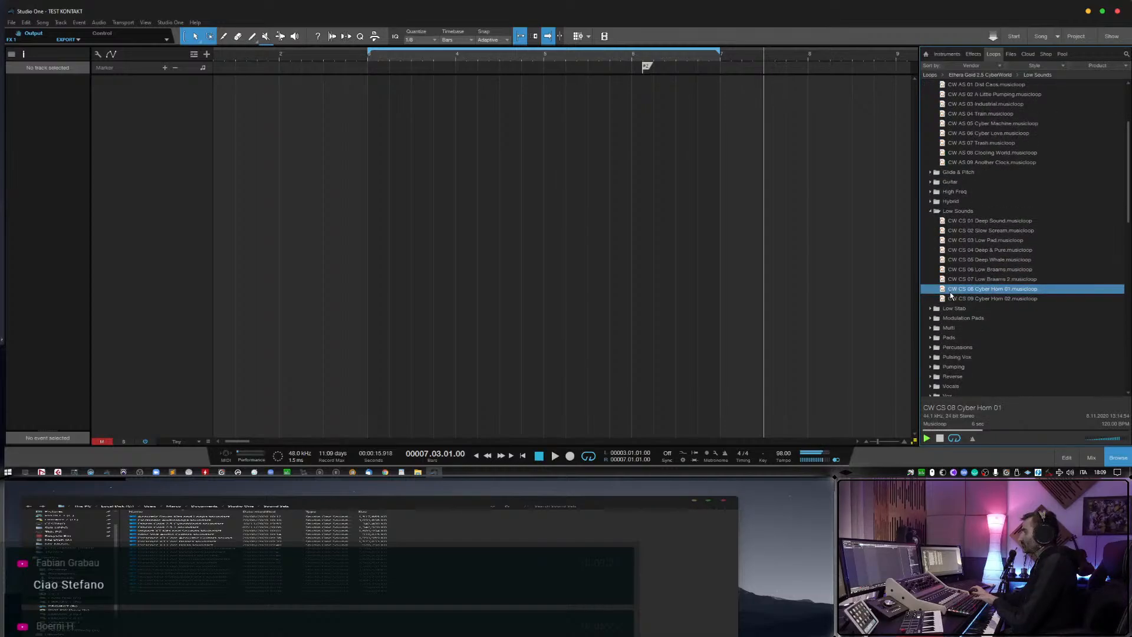
pyautogui.click(950, 297)
pyautogui.scroll(-1, 946, 307)
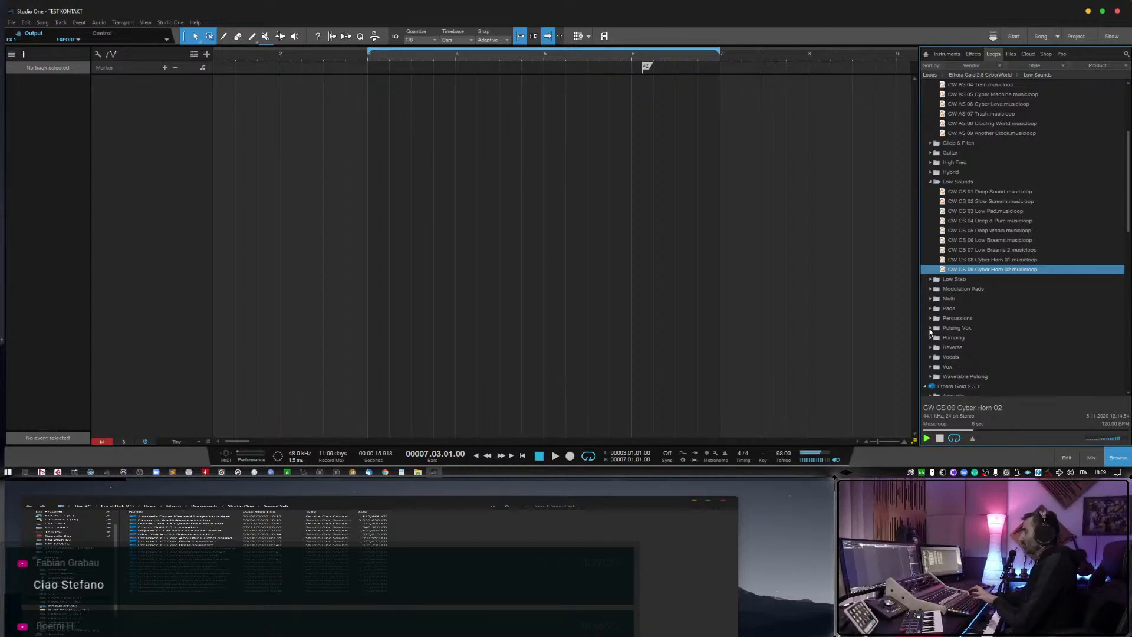
# Expand the CyberWorld Pulsing Vox folder and preview its musicloops in order, from CW VS 02 Pulsing Vox 02 through Pulsing Vox 09.
pyautogui.click(930, 329)
pyautogui.click(966, 349)
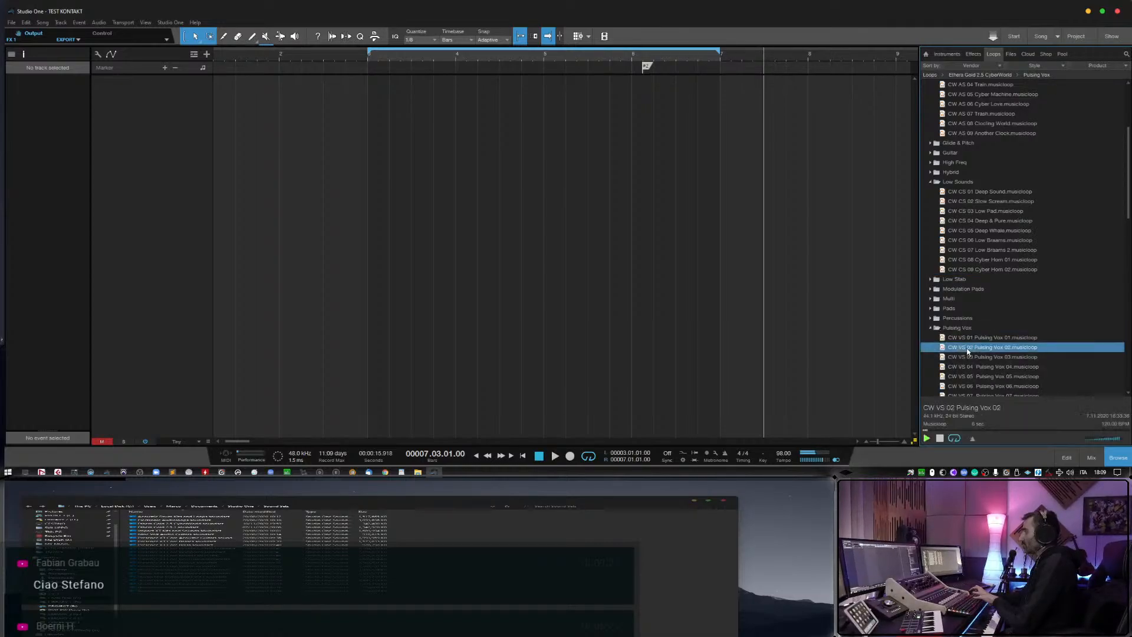
pyautogui.scroll(-4, 967, 352)
pyautogui.click(969, 319)
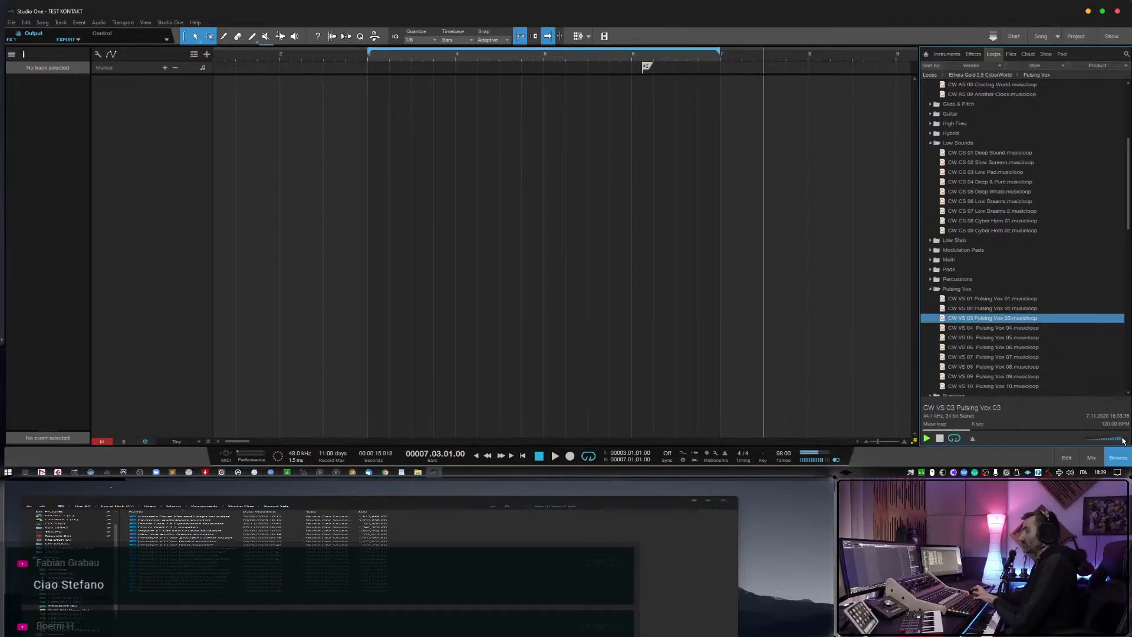
pyautogui.press('Down')
pyautogui.scroll(-3, 964, 326)
pyautogui.press('Down')
pyautogui.scroll(-2, 964, 326)
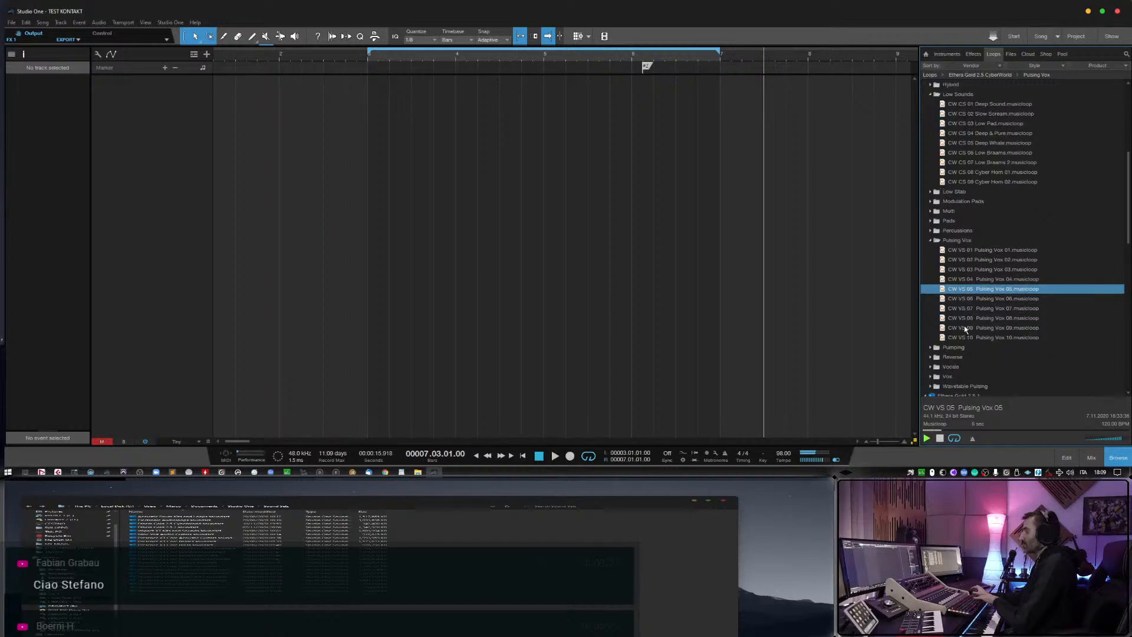
pyautogui.press('Down')
pyautogui.scroll(-1, 964, 327)
pyautogui.press('Down')
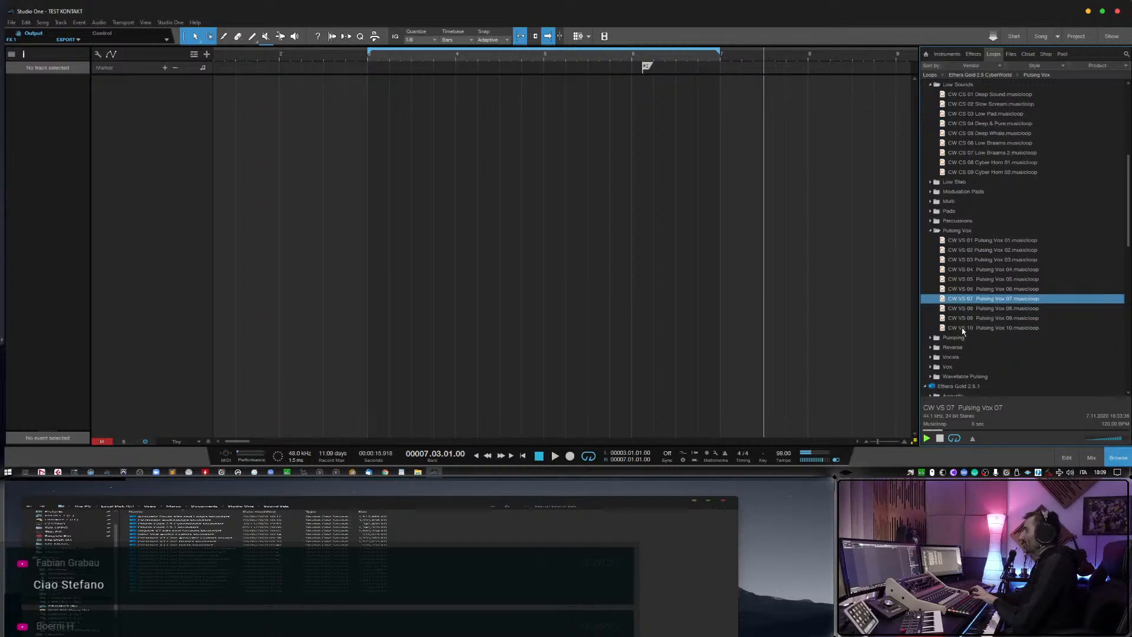
pyautogui.press('Down')
pyautogui.scroll(-3, 963, 333)
pyautogui.press('Down')
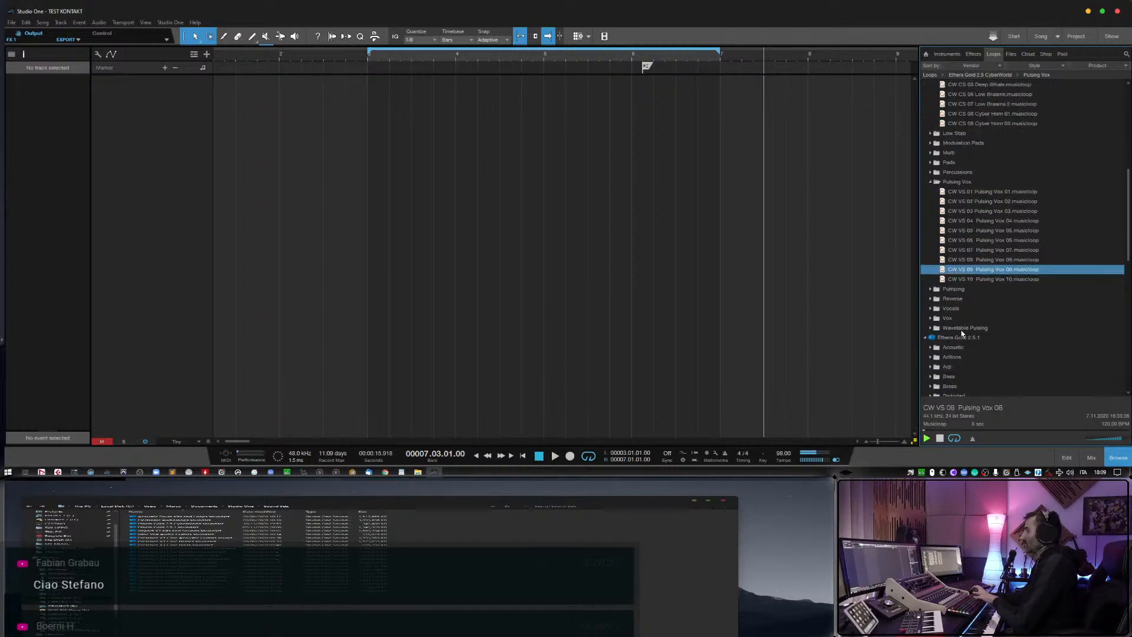
# Expand the CyberWorld Vox folder and preview its musicloops from CW VS 03 Long Reverb Vocal 3 through CW VS 06 Very Soft Uh.
pyautogui.scroll(-1, 956, 330)
pyautogui.click(930, 319)
pyautogui.click(978, 349)
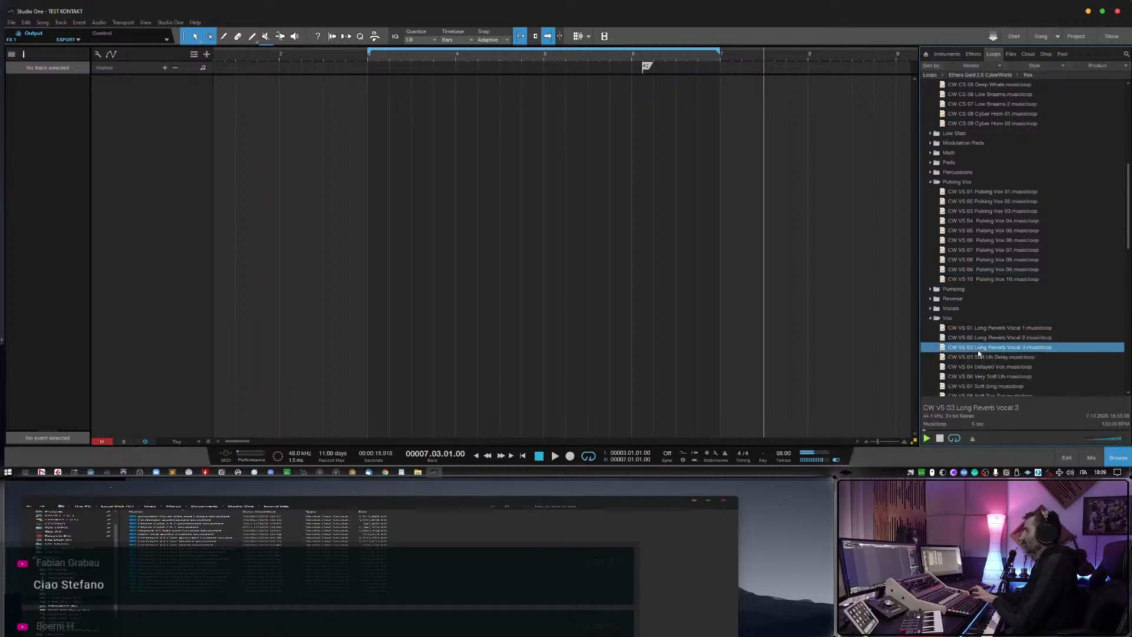
pyautogui.scroll(-4, 979, 355)
pyautogui.press('Down')
pyautogui.scroll(-3, 979, 355)
pyautogui.press('Down')
pyautogui.scroll(-3, 978, 353)
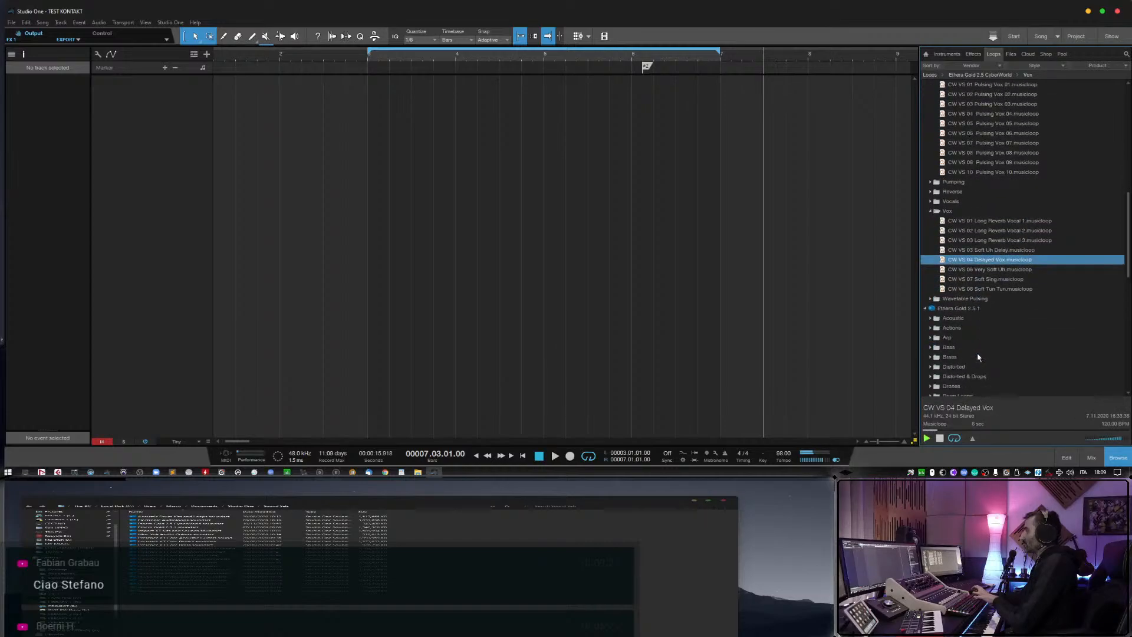
pyautogui.press('Down')
pyautogui.scroll(-3, 948, 334)
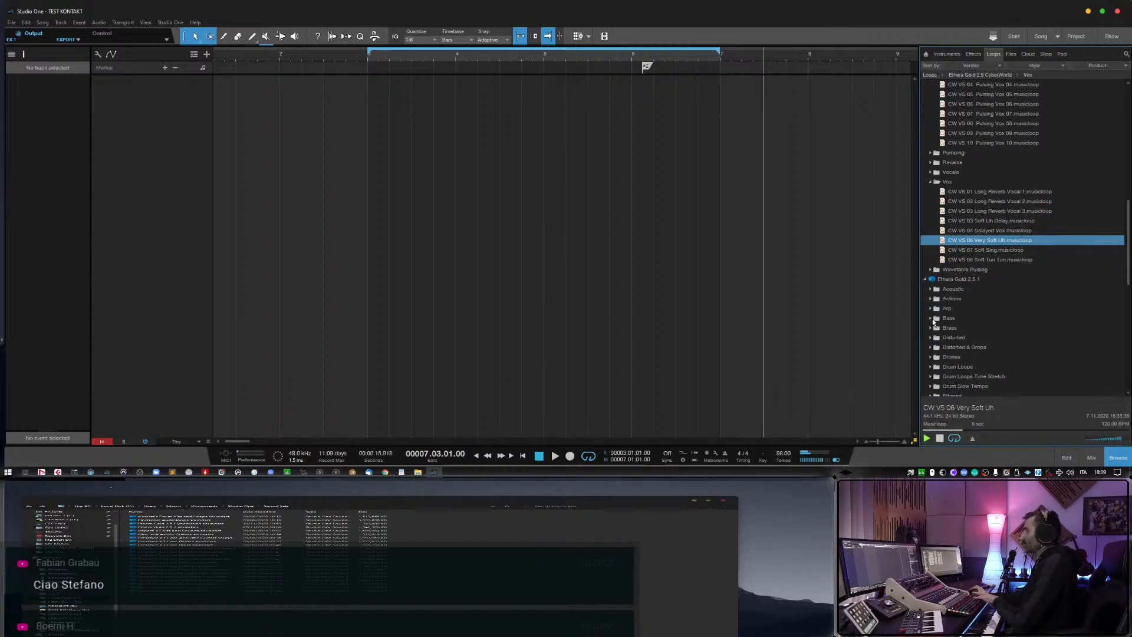
# Expand the Bass folder of Ethera Gold 2.5.1 and preview its musicloops one after another through CS2 Bass 14.
pyautogui.click(931, 319)
pyautogui.click(978, 338)
pyautogui.press('Down')
pyautogui.press('Down')
pyautogui.scroll(-1, 996, 356)
pyautogui.press('Down')
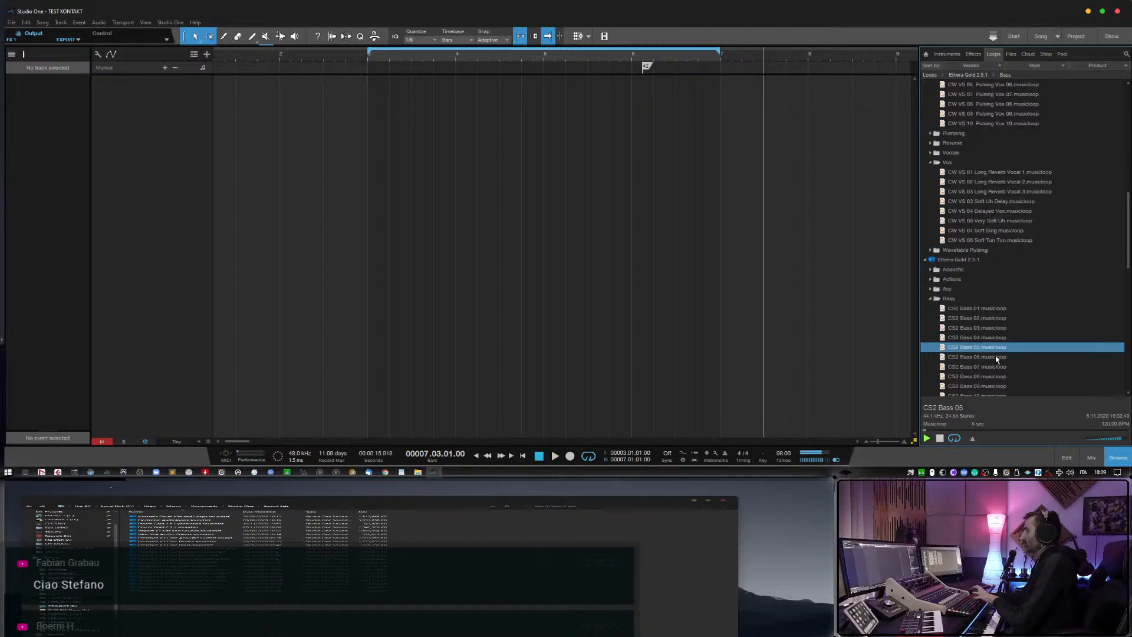
pyautogui.scroll(-3, 996, 358)
pyautogui.press('Down')
pyautogui.press('Down')
pyautogui.press('Down')
pyautogui.press('Down')
pyautogui.press('Down')
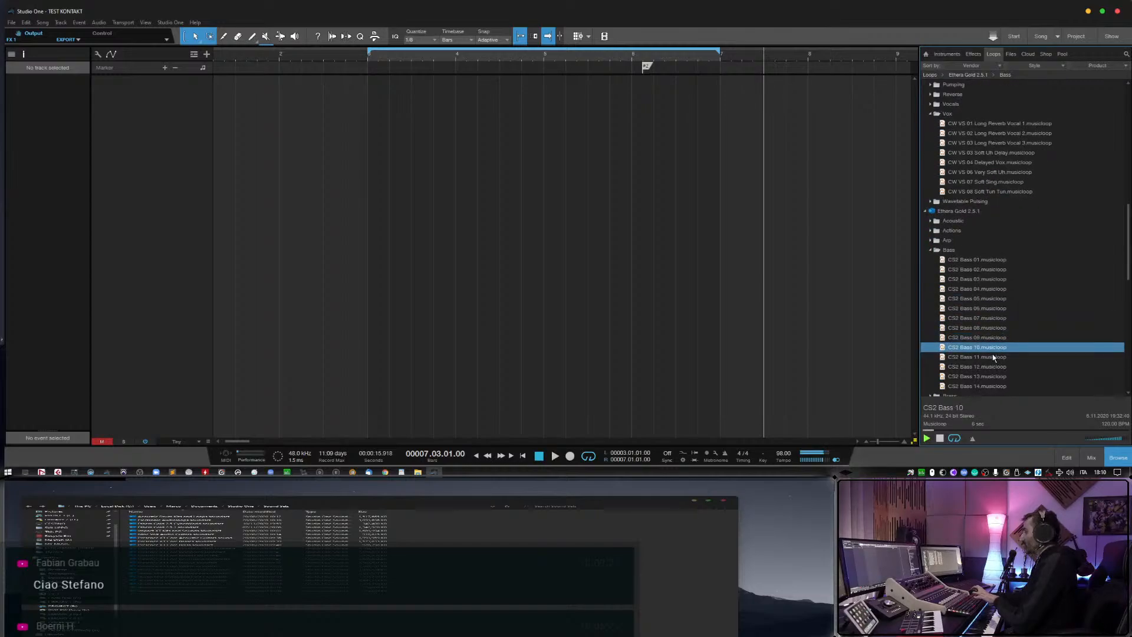
pyautogui.press('Down')
pyautogui.press('Down')
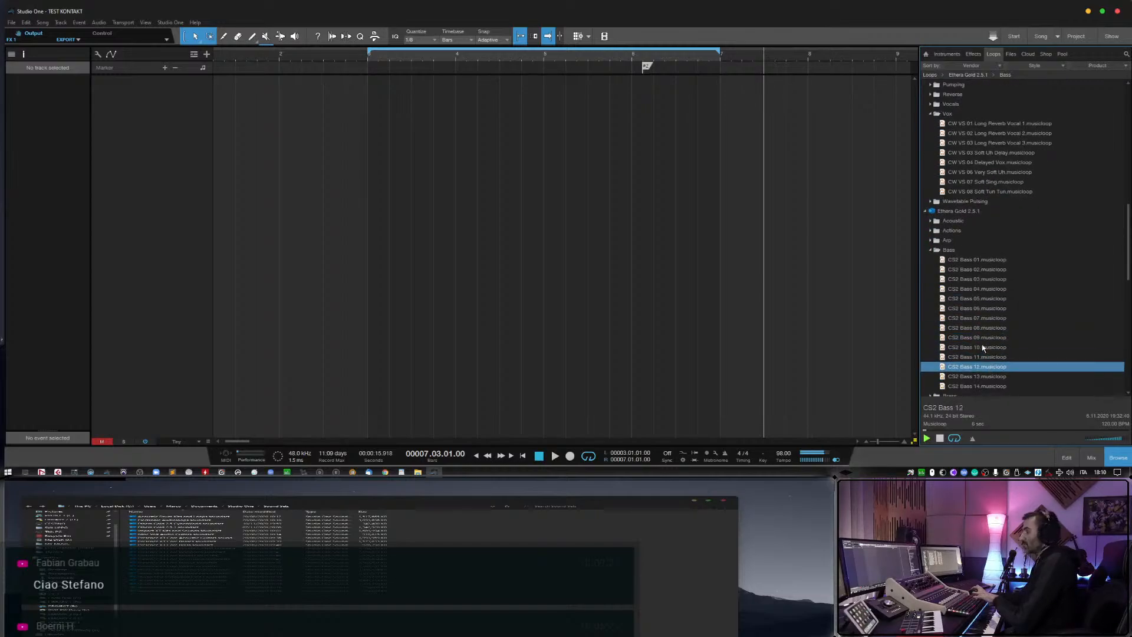
pyautogui.scroll(-3, 973, 347)
pyautogui.press('Down')
pyautogui.press('Down')
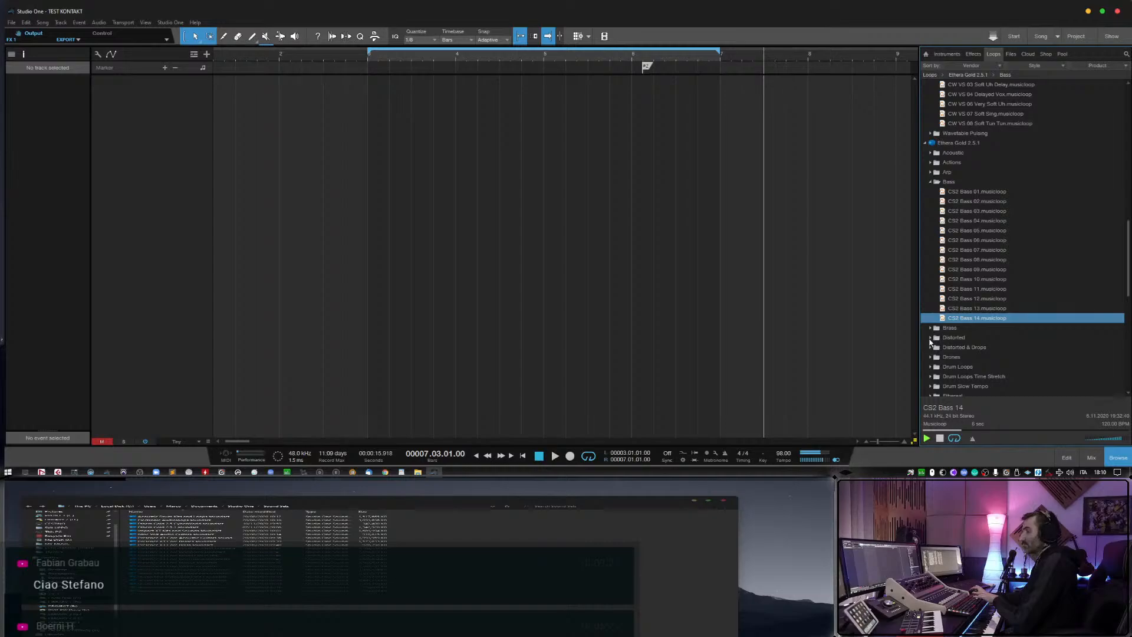
# Expand the Distorted folder of Ethera Gold 2.5.1 and preview its musicloops from AS1 SL Dist 03 through AS2 SL Dist 06.
pyautogui.click(931, 341)
pyautogui.scroll(-1, 957, 348)
pyautogui.scroll(-1, 957, 349)
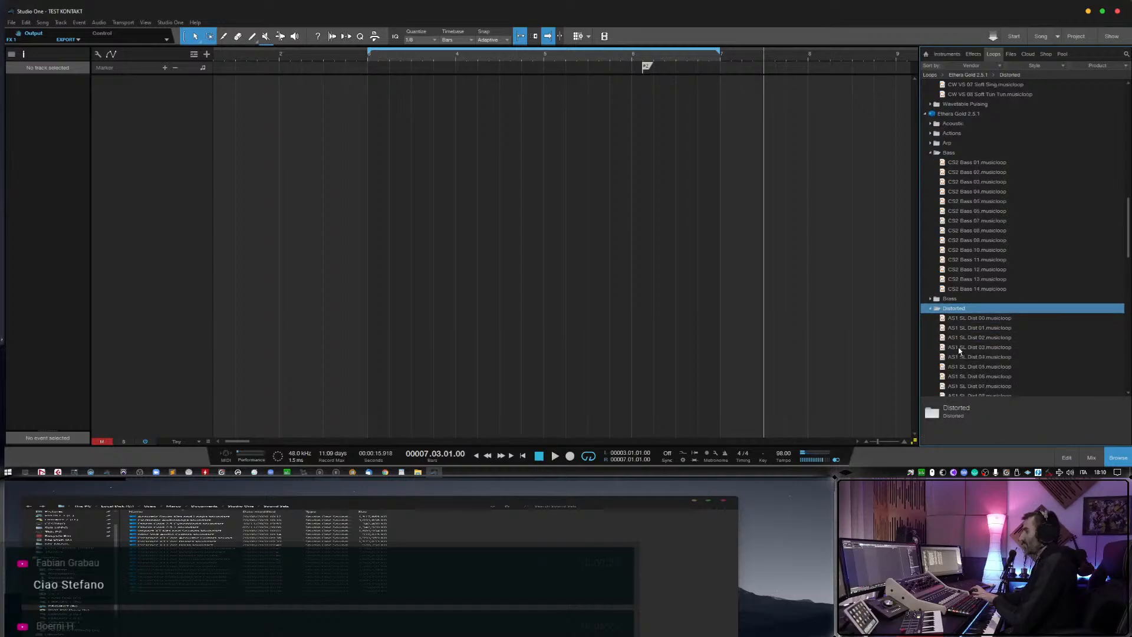
pyautogui.click(965, 349)
pyautogui.press('Down')
pyautogui.scroll(-1, 973, 350)
pyautogui.press('Down')
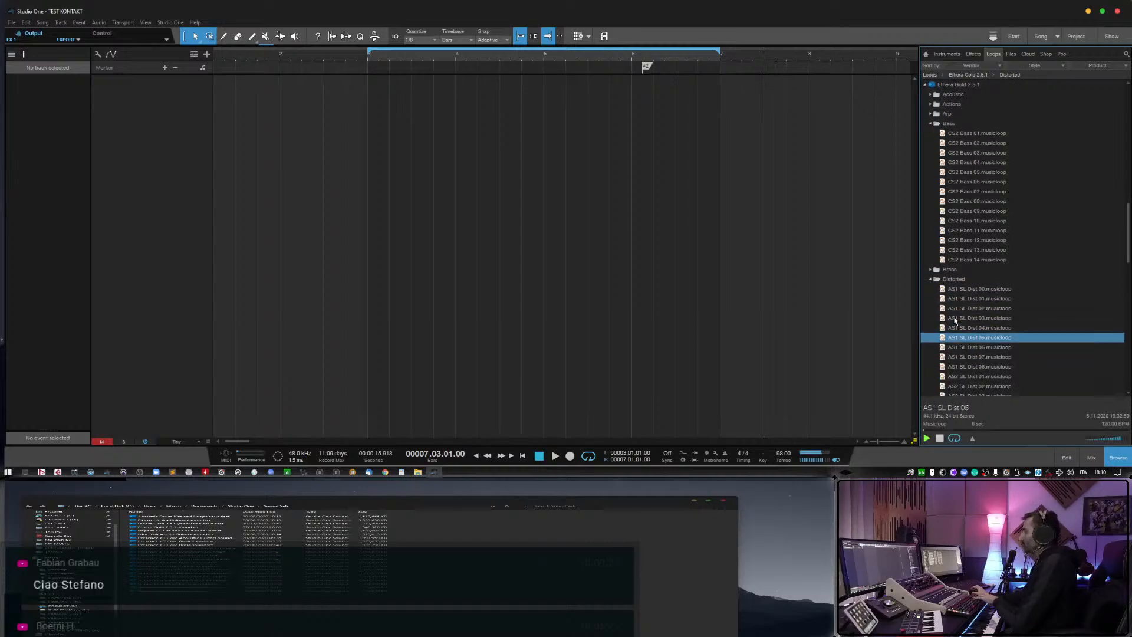
pyautogui.press('Down')
pyautogui.press('Down')
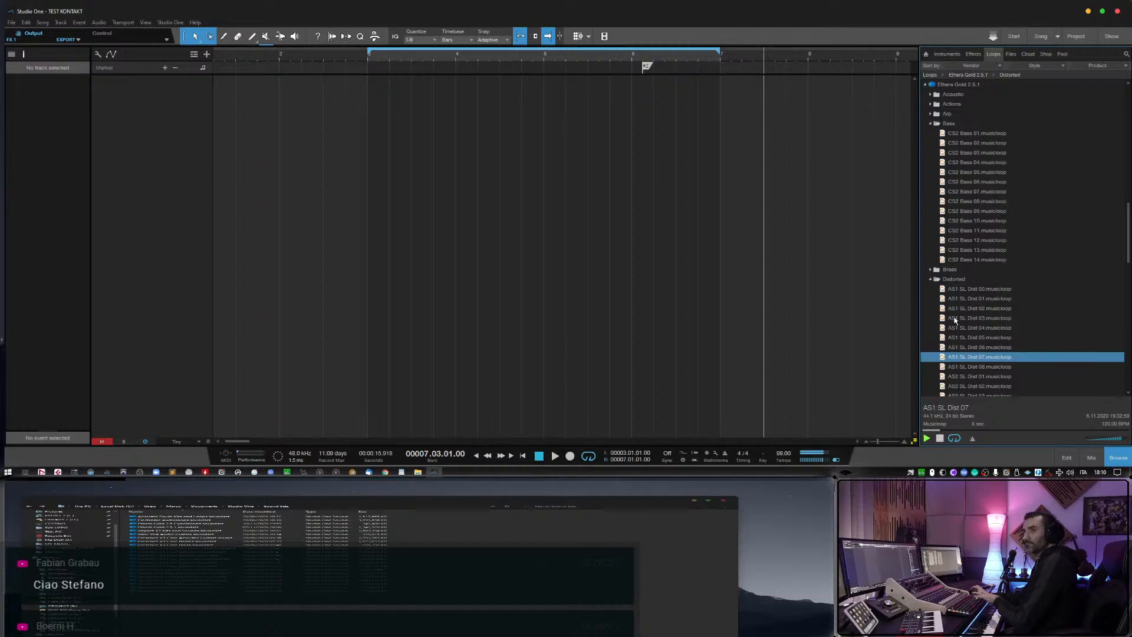
pyautogui.press('Down')
pyautogui.press('Down')
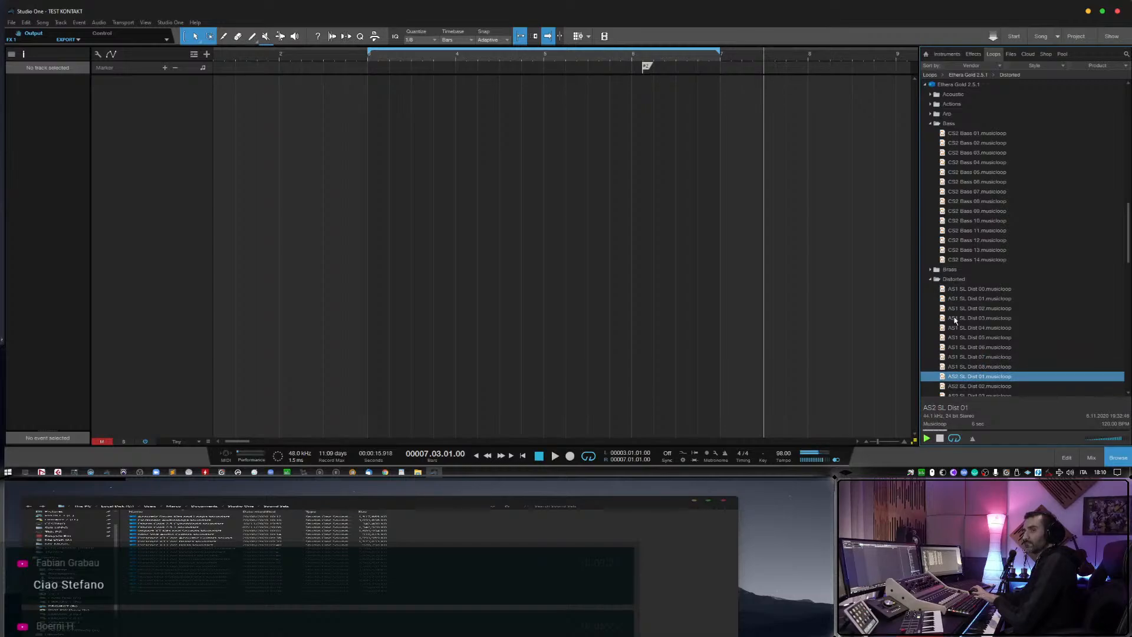
pyautogui.press('Down')
pyautogui.press('Down')
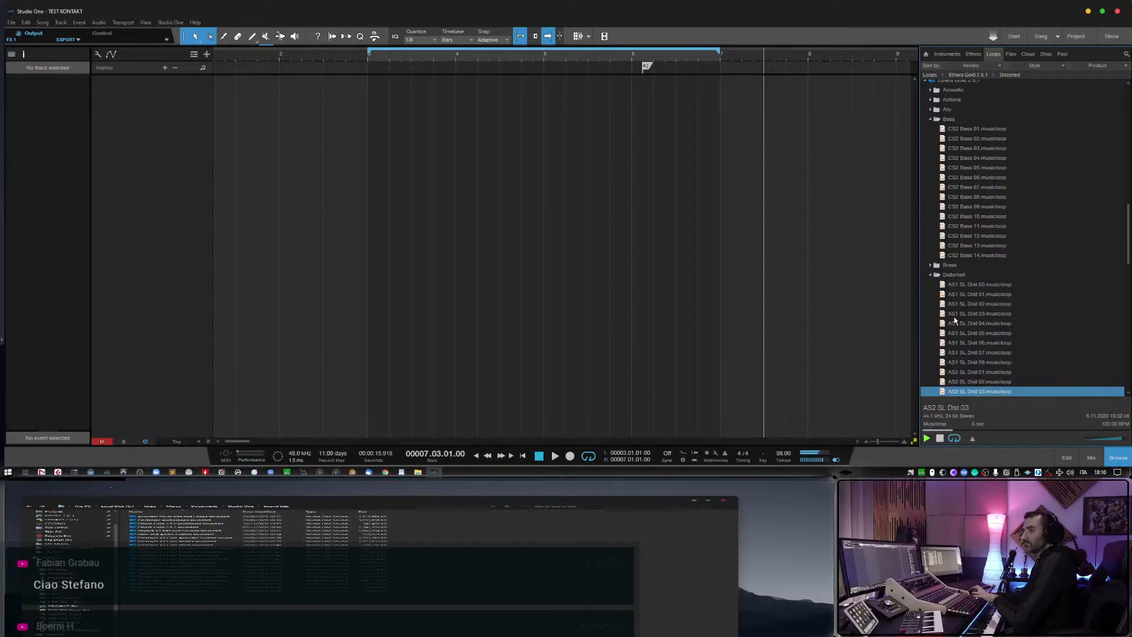
pyautogui.press('Down')
pyautogui.press('Down')
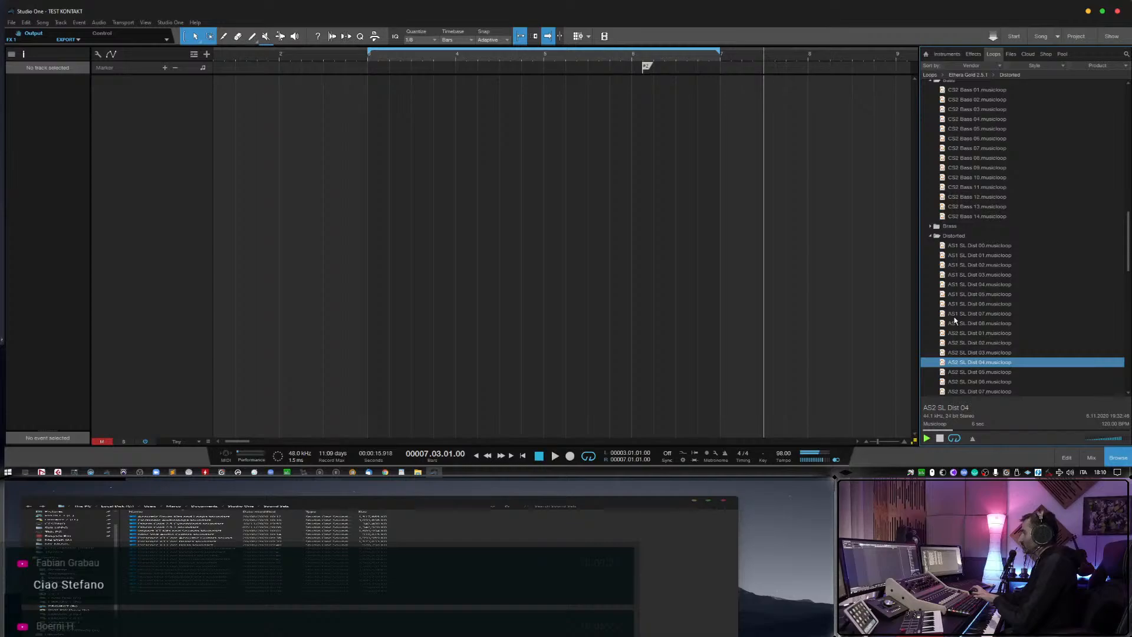
pyautogui.press('Down')
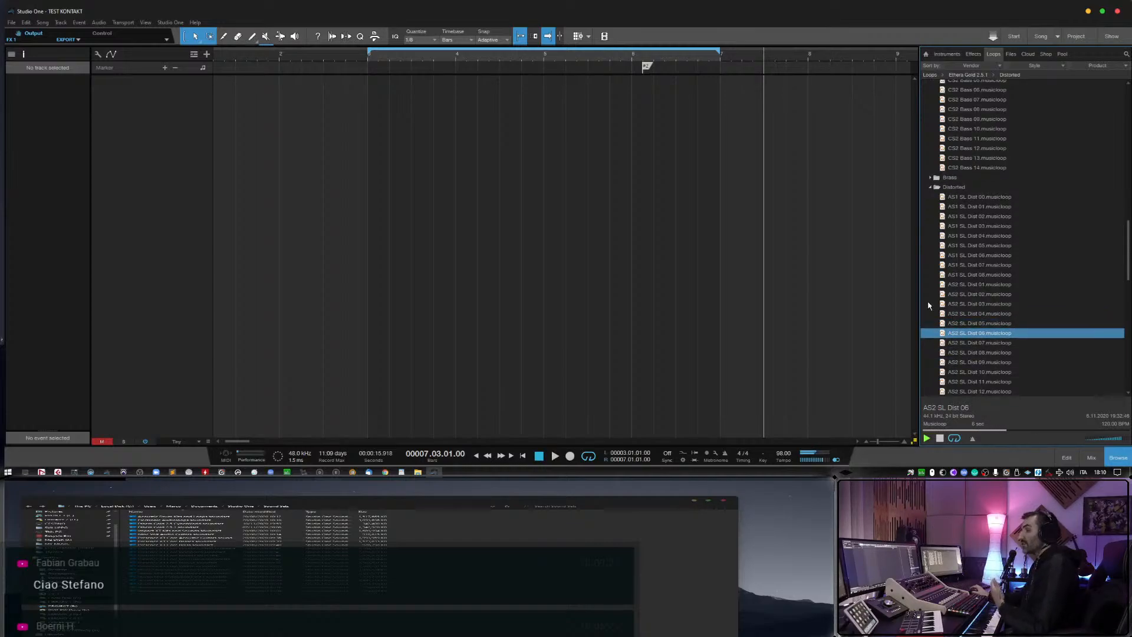
# Collapse all the expanded category folders in both Ethera Gold soundsets, and collapse the Ethera Gold 2.5 CyberWorld soundset itself.
pyautogui.scroll(-15, 969, 296)
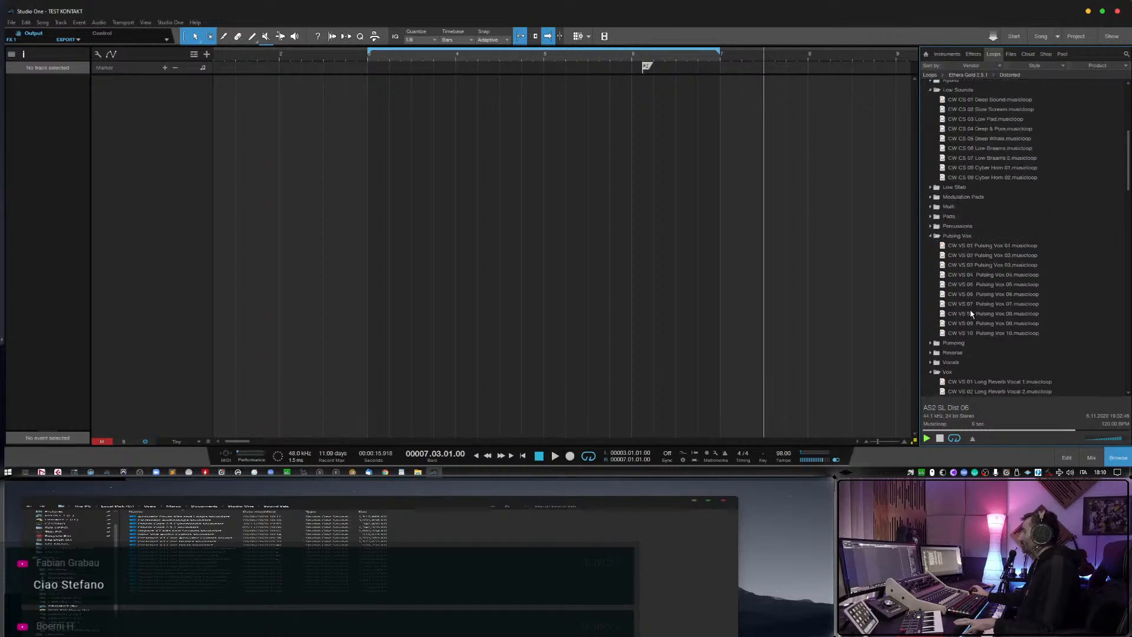
pyautogui.scroll(2, 969, 317)
pyautogui.click(934, 129)
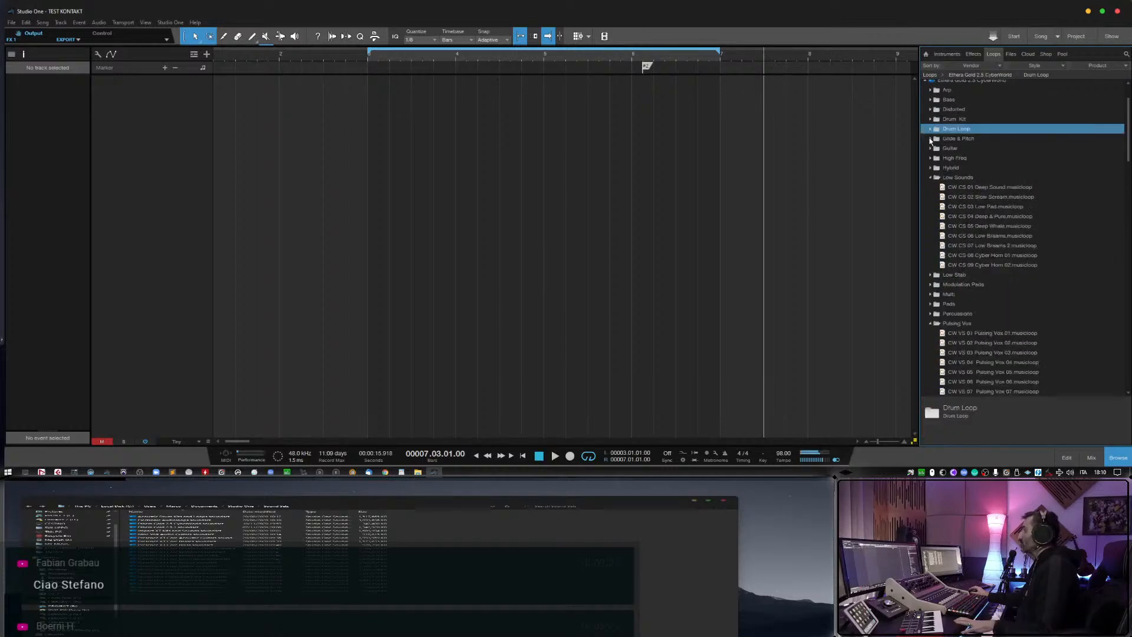
pyautogui.click(931, 178)
pyautogui.click(931, 237)
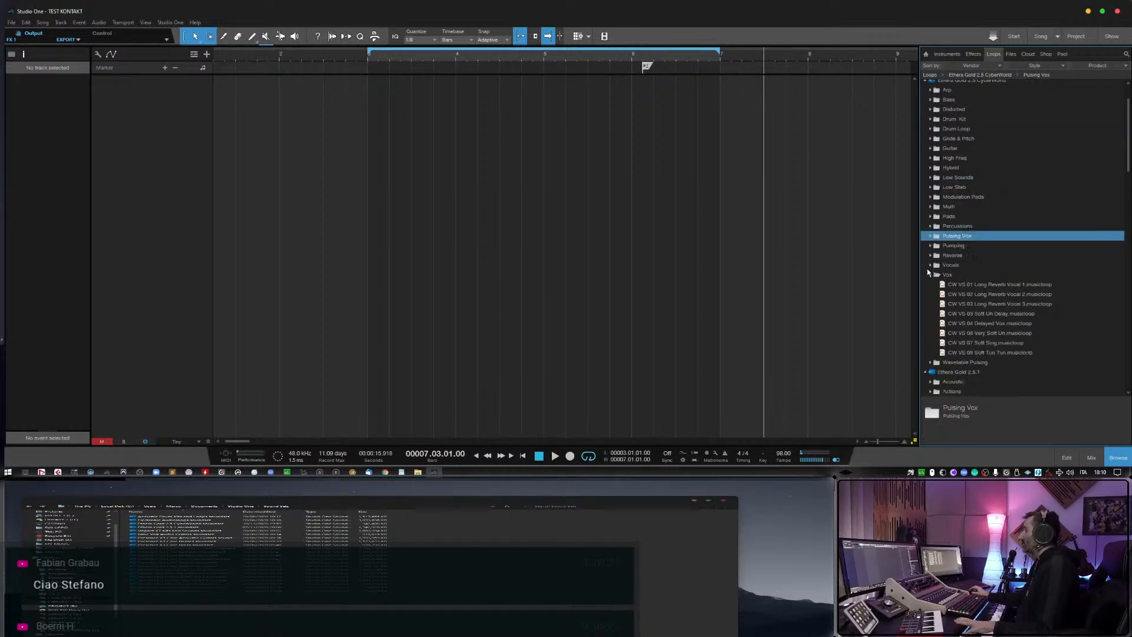
pyautogui.click(930, 275)
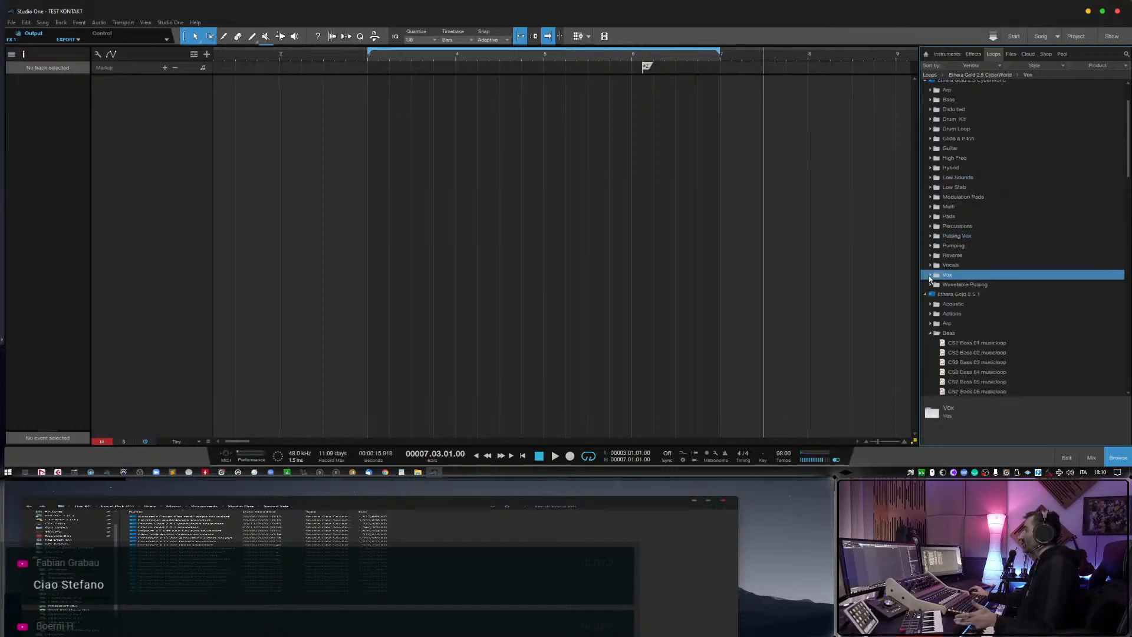
pyautogui.click(930, 334)
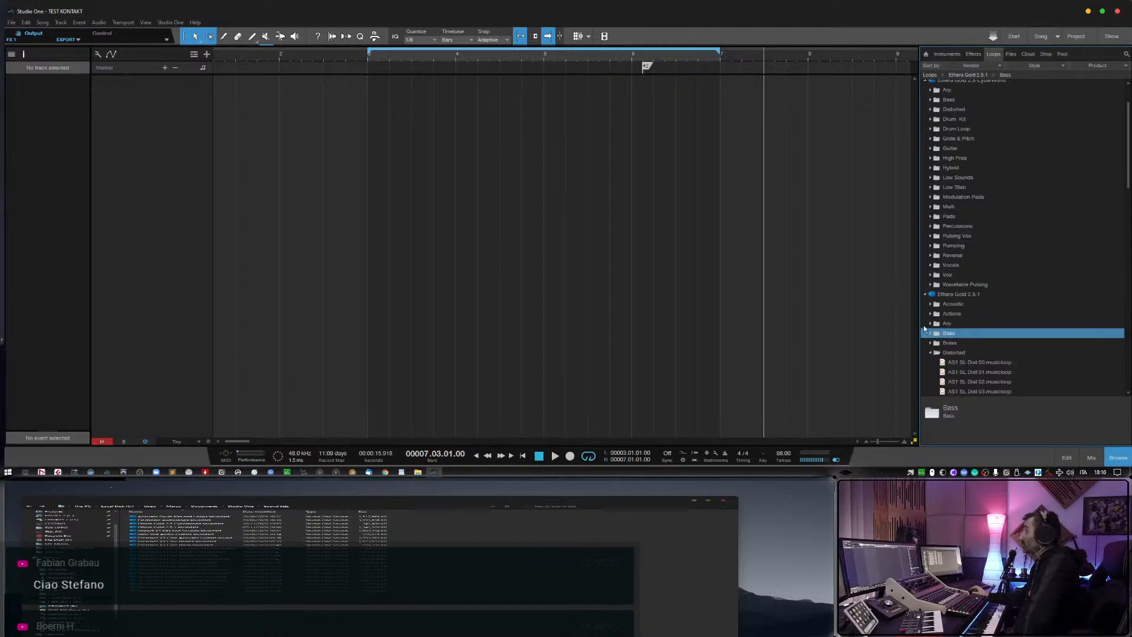
pyautogui.click(938, 353)
pyautogui.scroll(2, 946, 337)
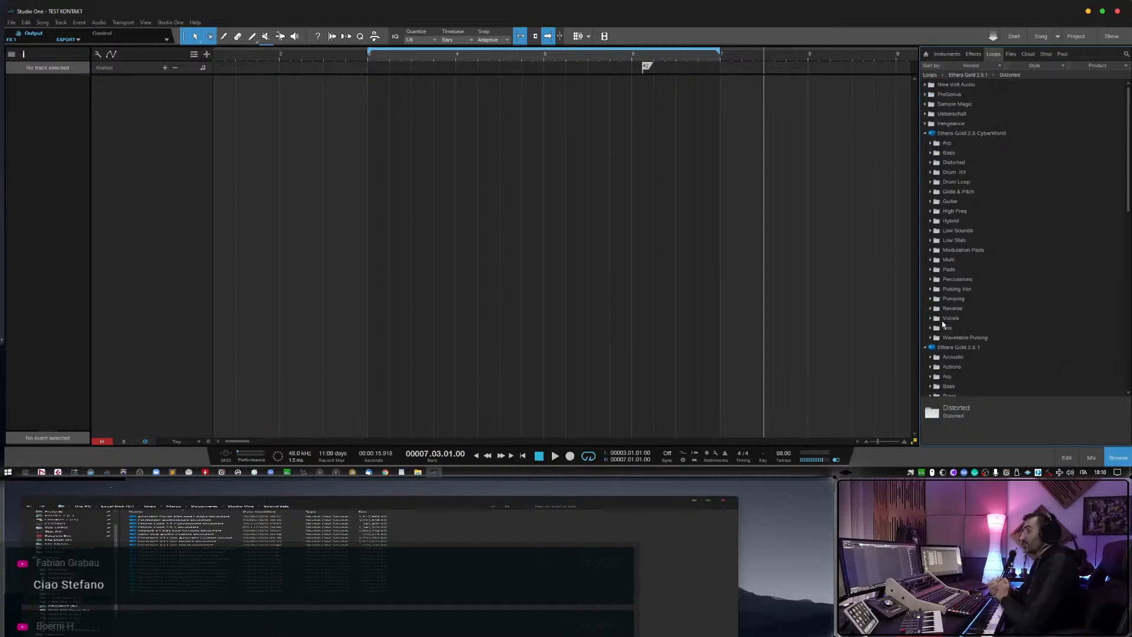
pyautogui.click(924, 134)
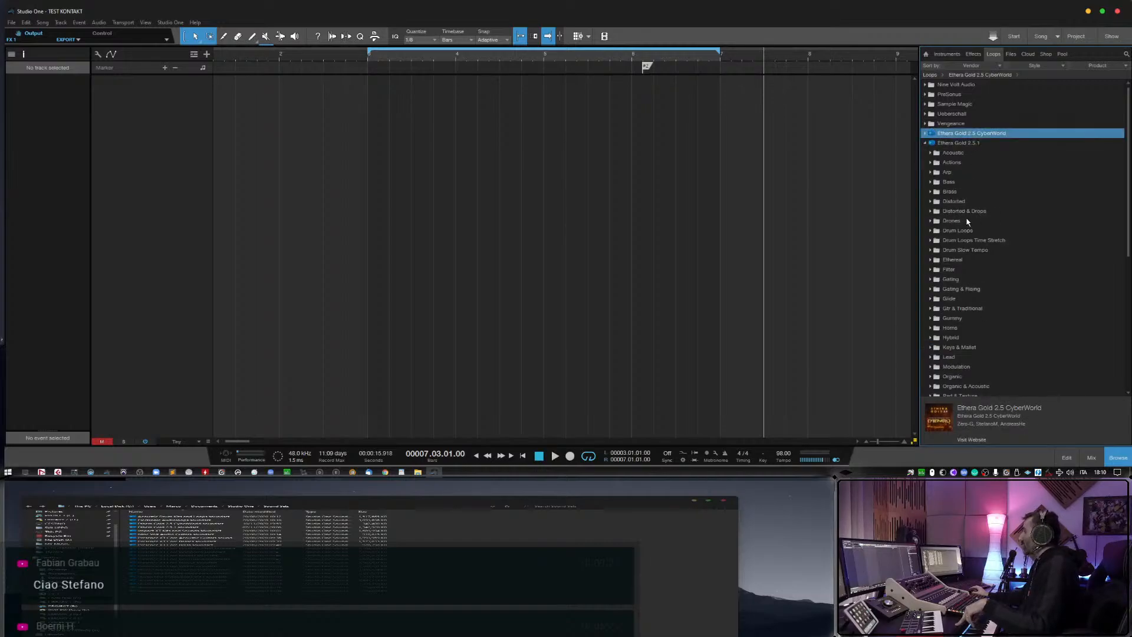
# Expand the Drum Loops folder of Ethera Gold 2.5.1 and preview AS1 ML Hybrid Drum Loop 03 through Hybrid Drum Loop 07.
pyautogui.click(933, 232)
pyautogui.scroll(-1, 978, 261)
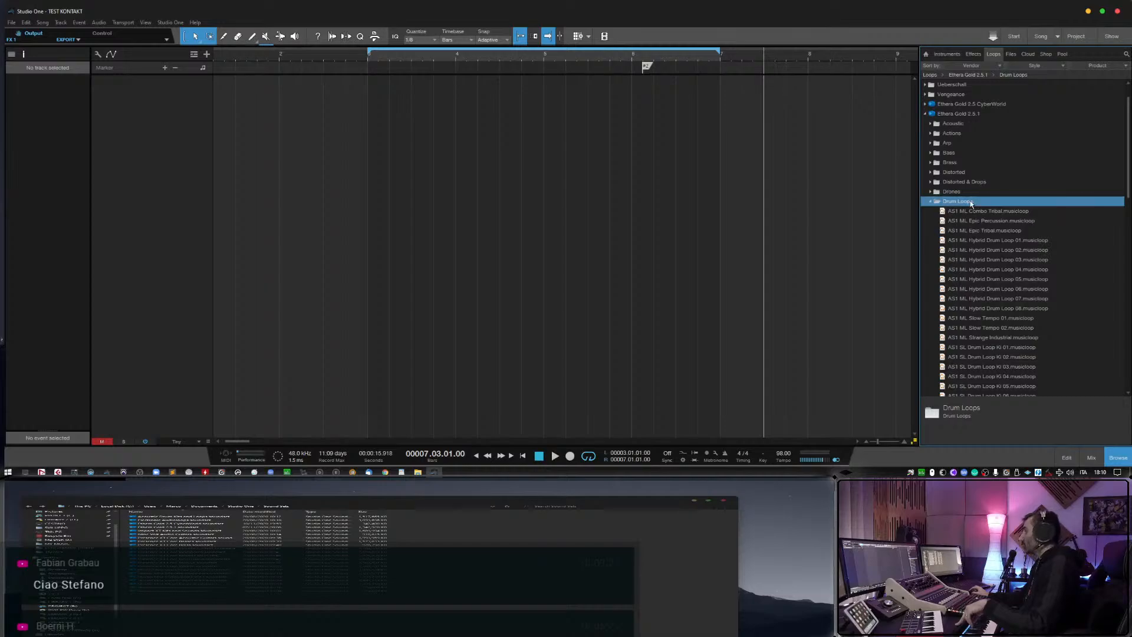
pyautogui.scroll(-1, 979, 242)
pyautogui.click(982, 248)
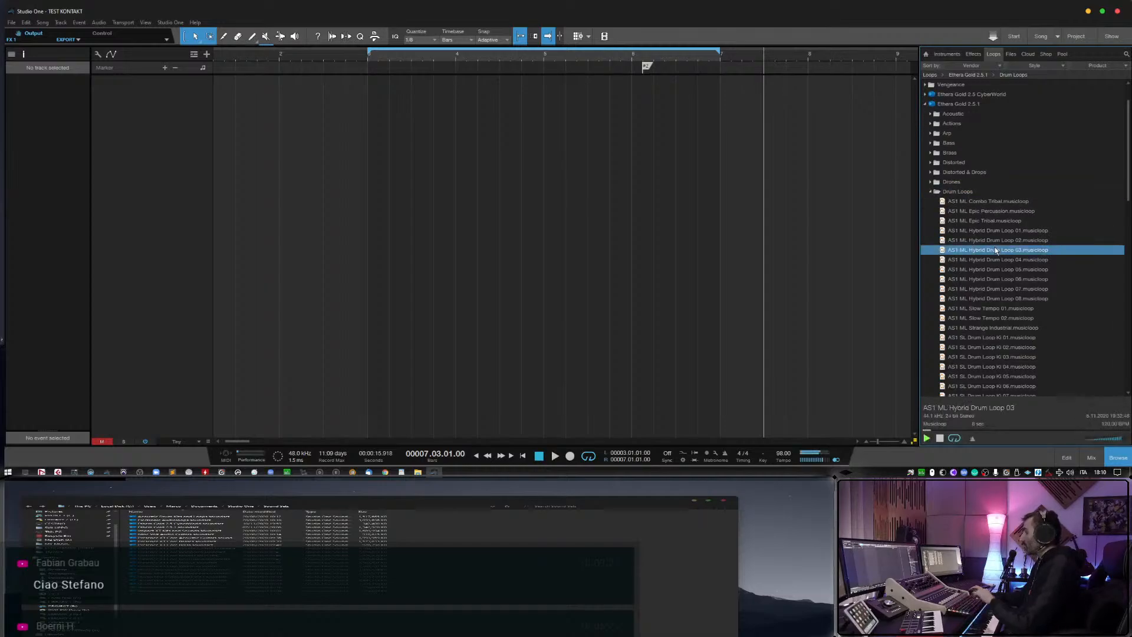
pyautogui.press('Down')
pyautogui.press('Down')
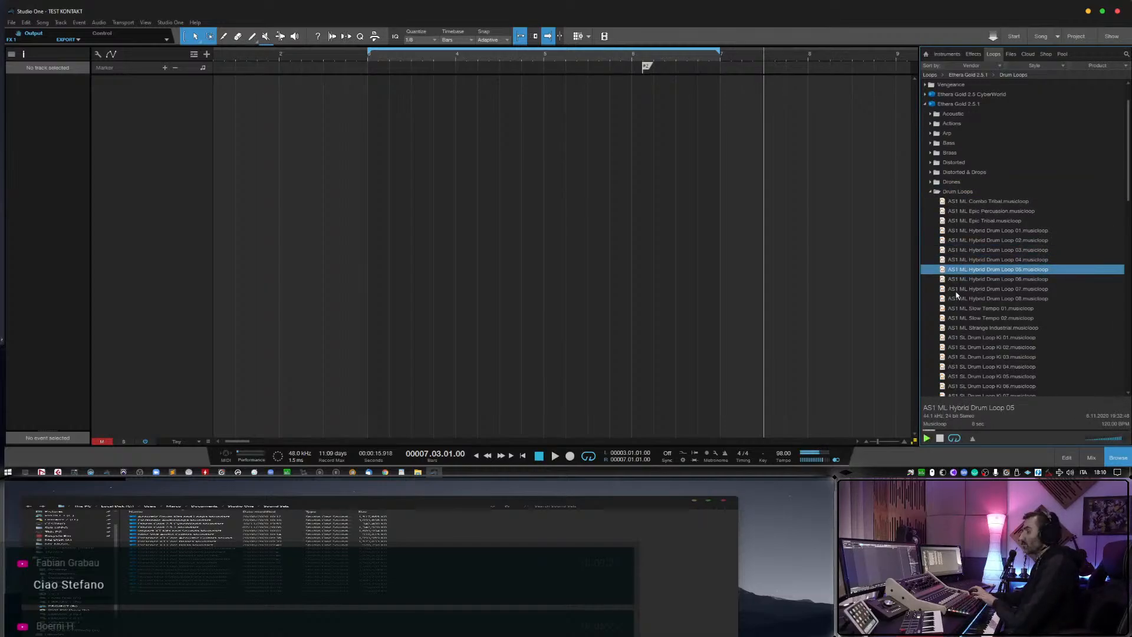
pyautogui.press('Down')
# Preview the remaining Drum Loops musicloops from AS1 ML Hybrid Drum Loop 08 through AS1 SL Drum Loop Ki 01.
pyautogui.press('Down')
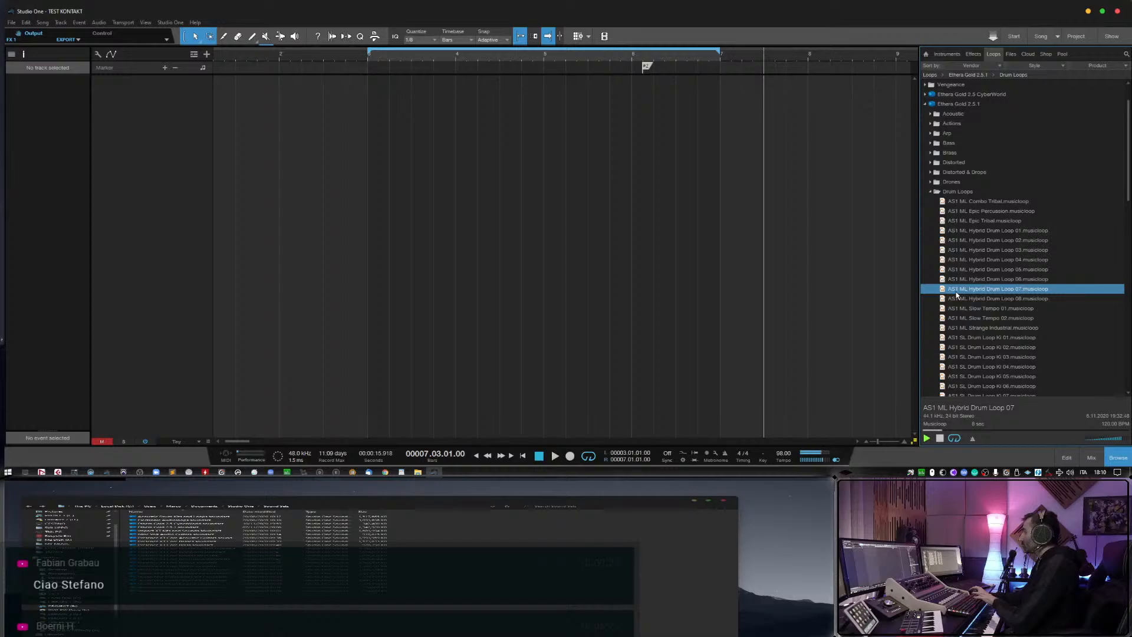
pyautogui.press('Down')
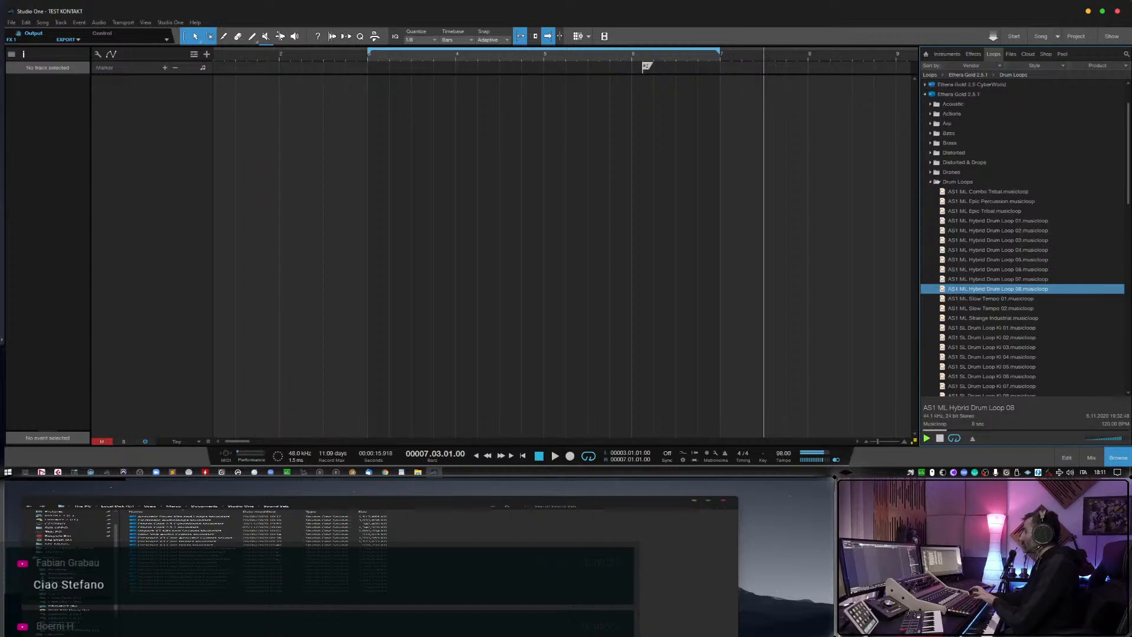
pyautogui.press('Down')
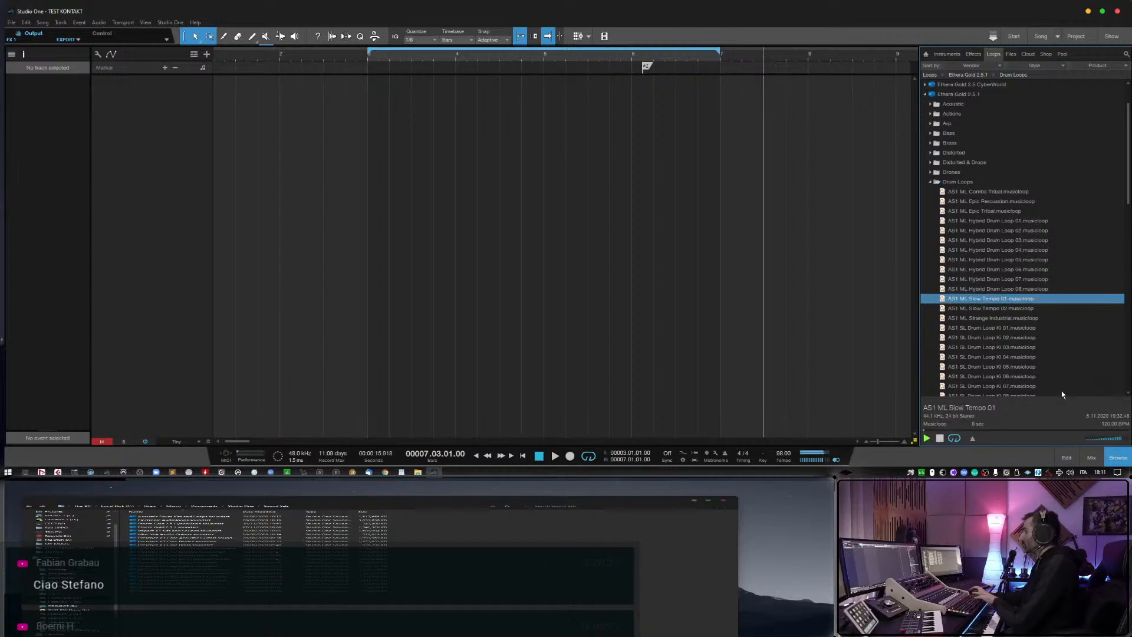
pyautogui.press('Down')
pyautogui.press('Down')
pyautogui.press('Down')
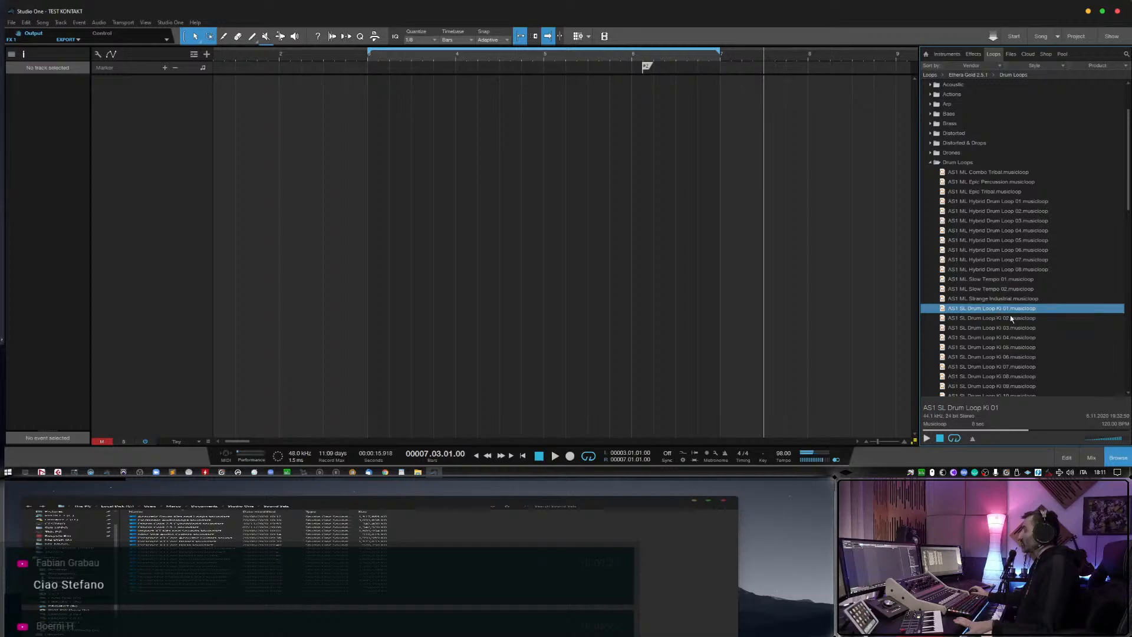
# Add AS1 SL Drum Loop Ki 01 to the arrangement at bar 2 and resolve its missing samples from the Zero_G Ethera Gold 2.5 folder under ETHERA SERIES.
pyautogui.moveTo(1017, 308); pyautogui.dragTo(296, 135)
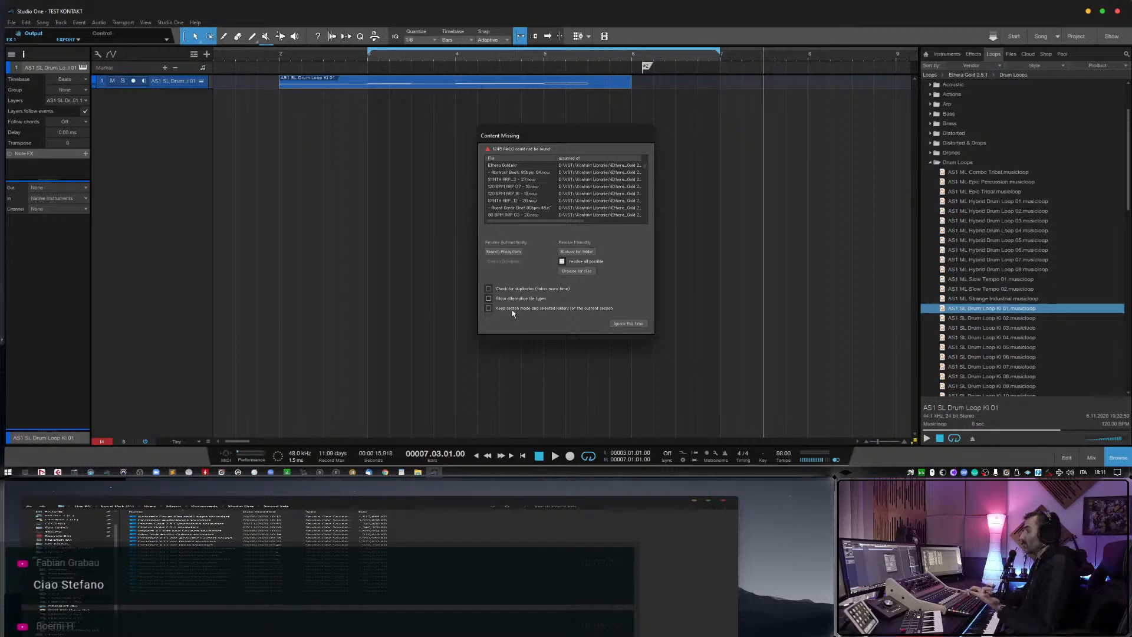
pyautogui.click(578, 251)
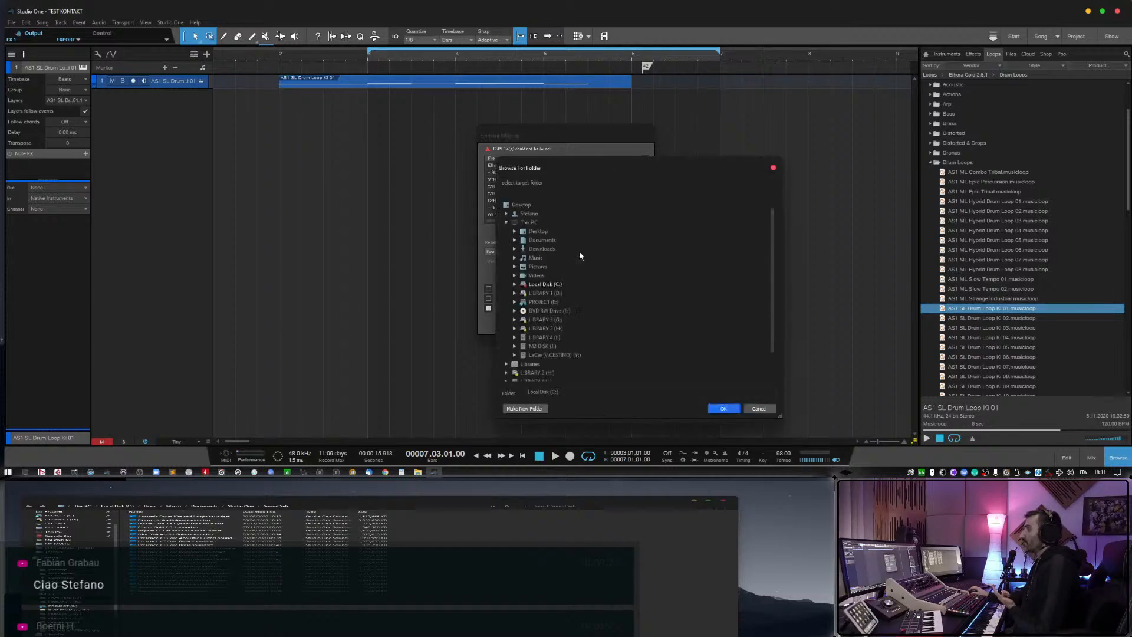
pyautogui.click(514, 347)
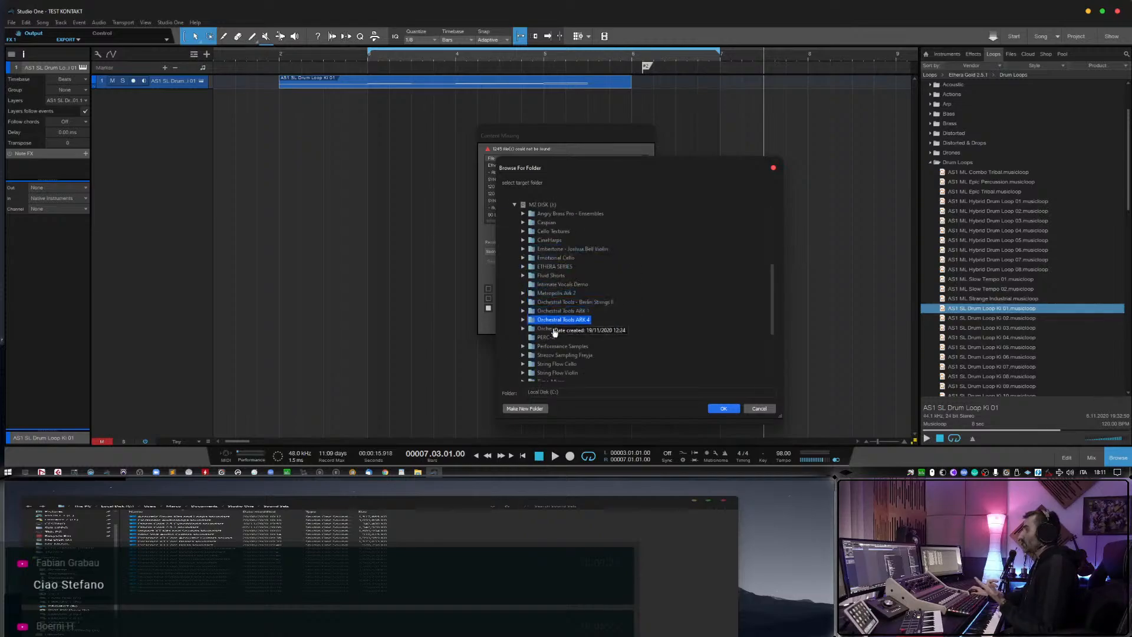
pyautogui.doubleClick(554, 266)
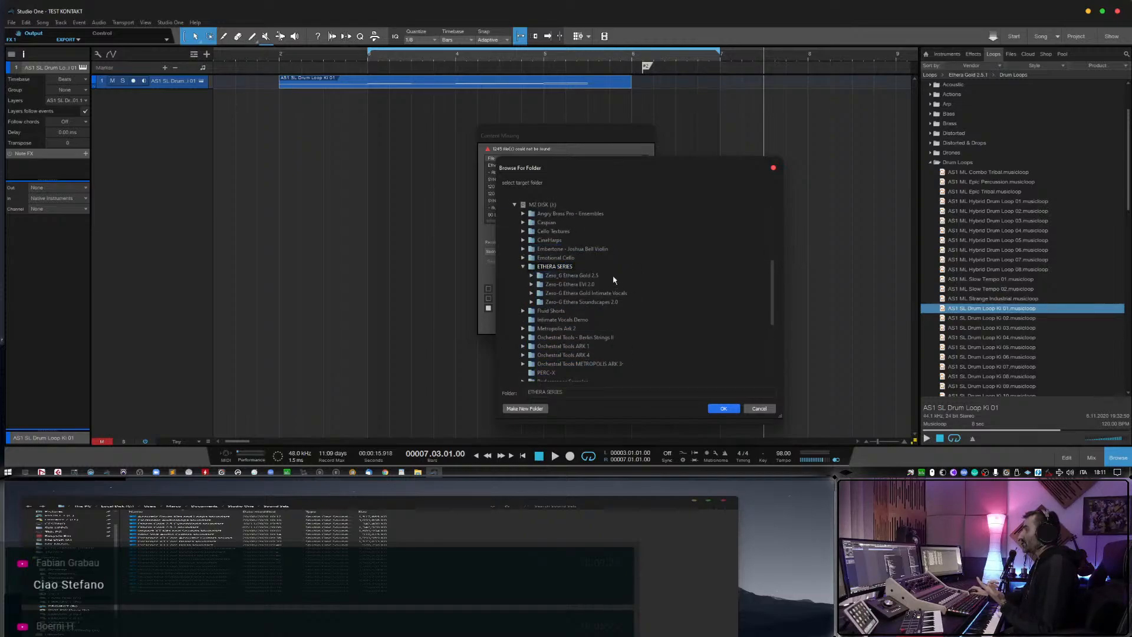
pyautogui.doubleClick(595, 277)
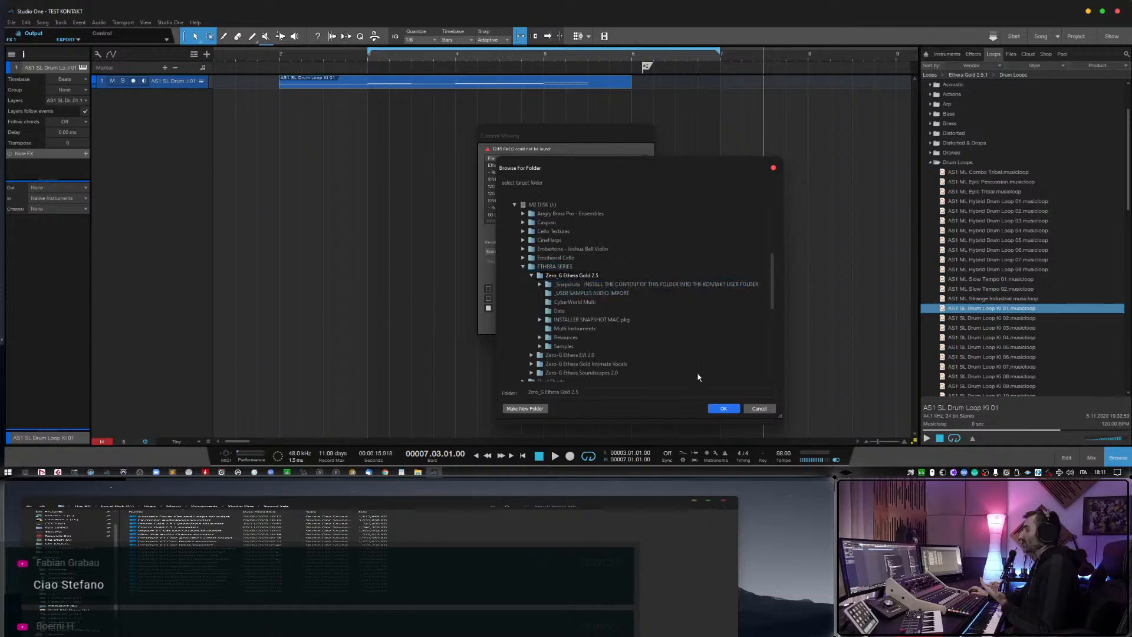
pyautogui.click(533, 275)
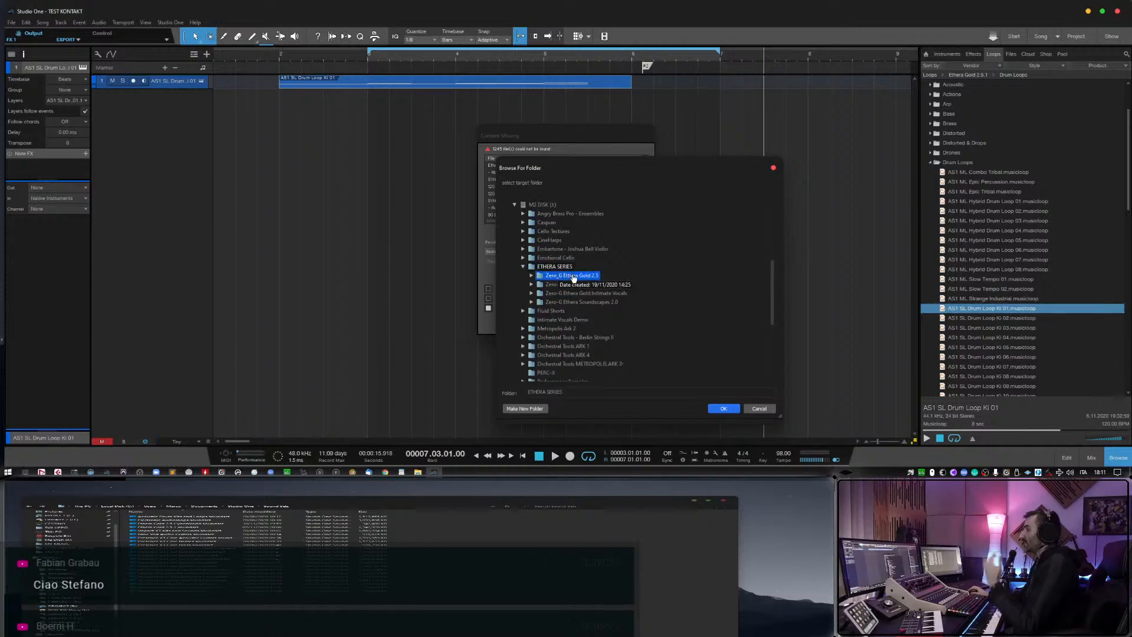
pyautogui.click(725, 409)
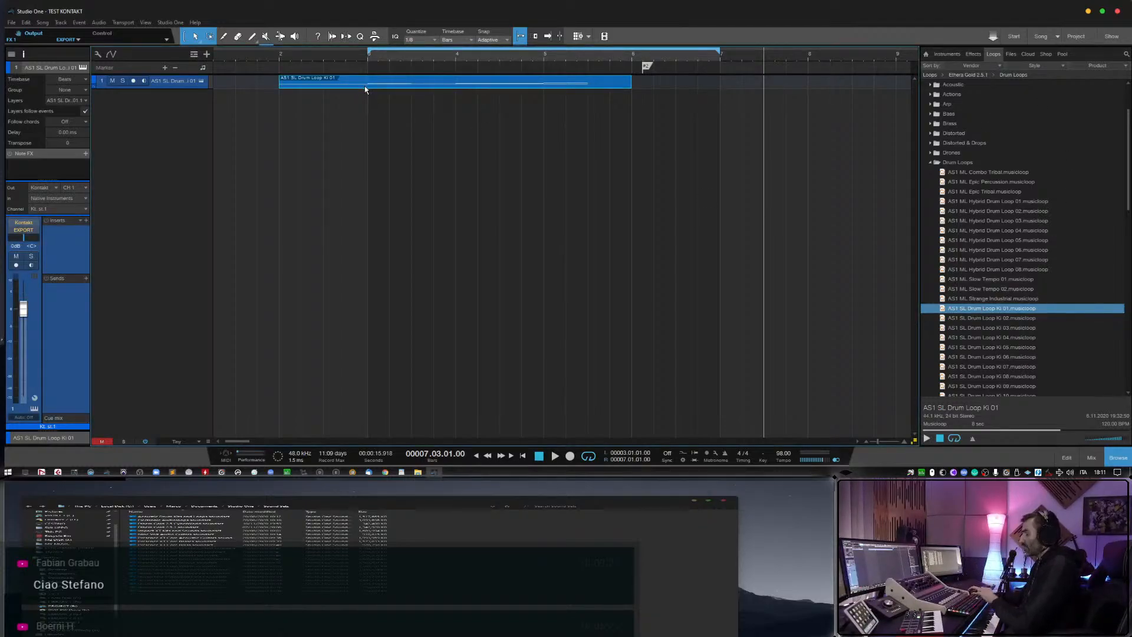
# Clear the imported event from the drum loop track and record-enable the track, checking its Kontakt instrument.
pyautogui.press('Delete')
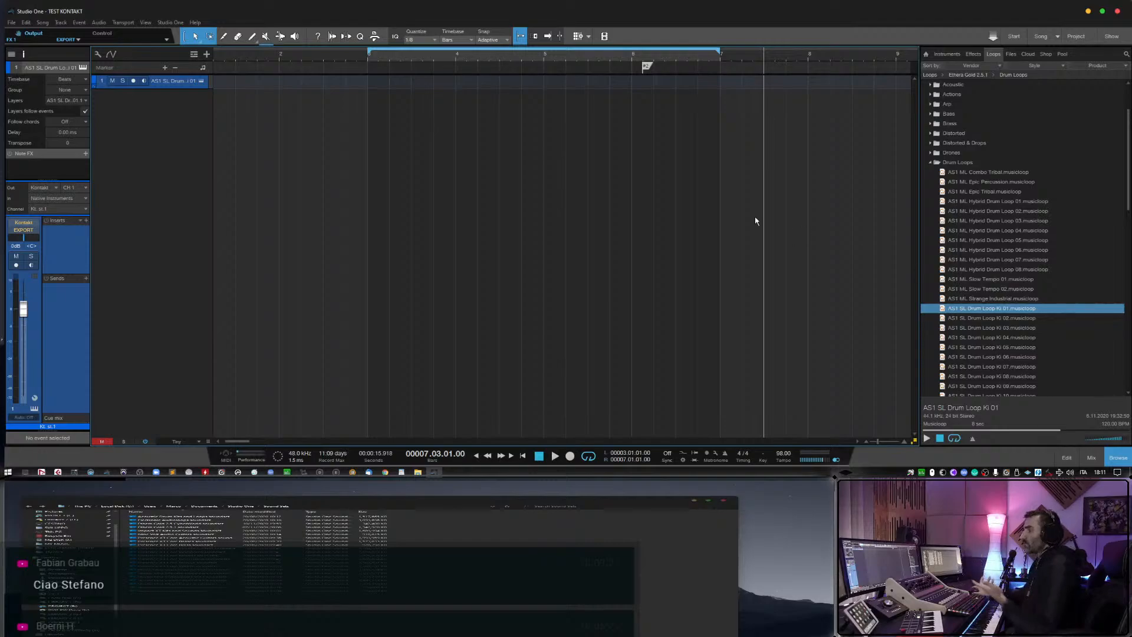
pyautogui.click(134, 81)
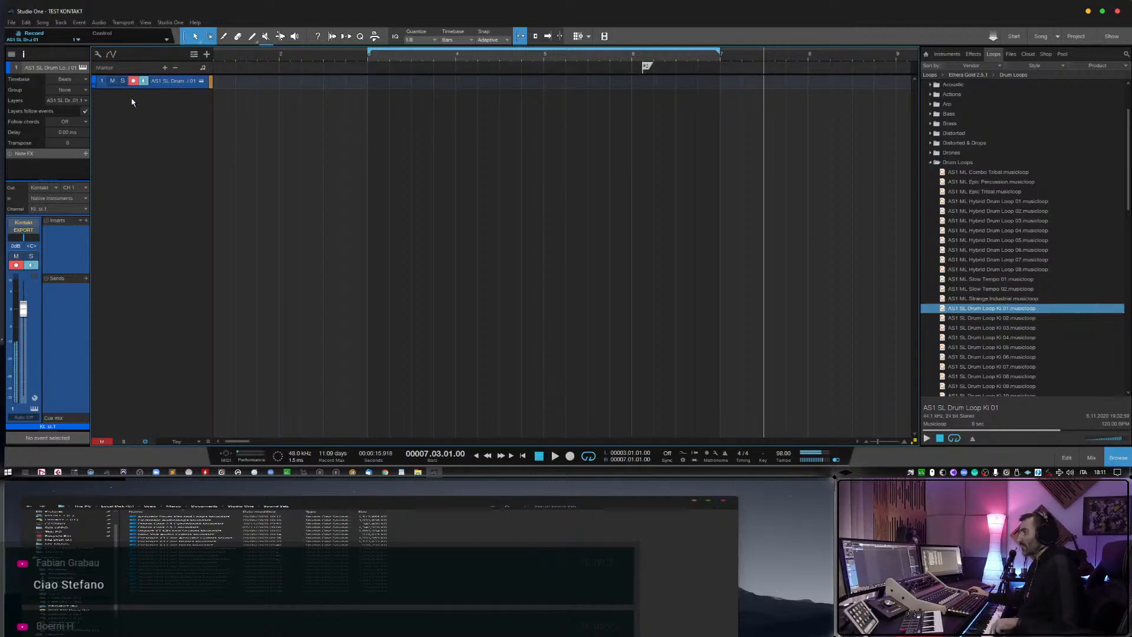
pyautogui.click(201, 81)
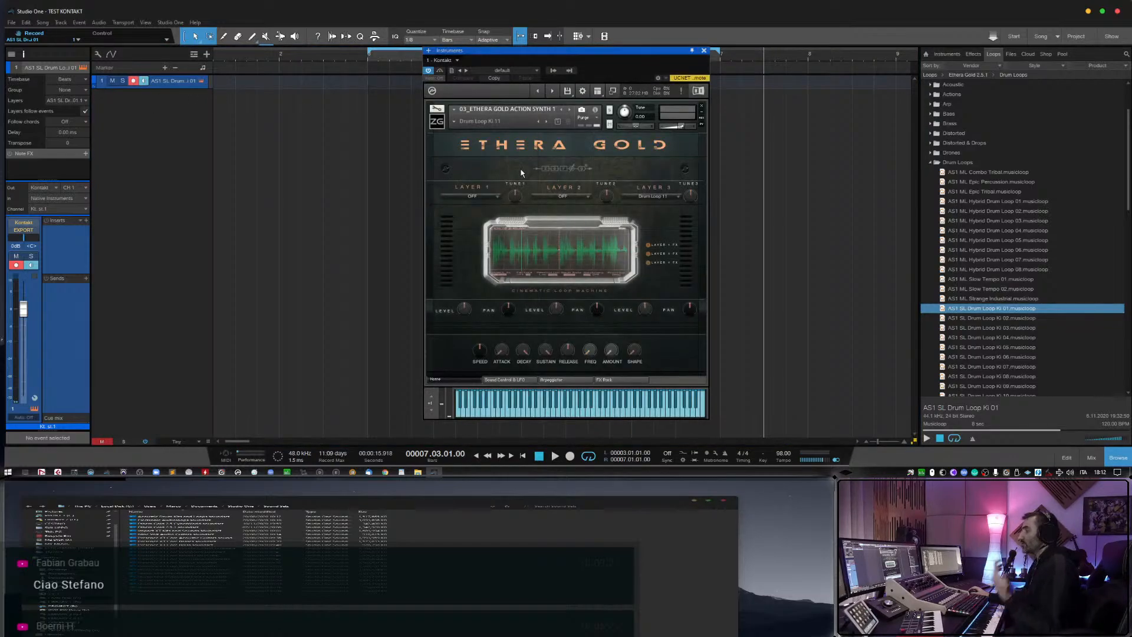
pyautogui.click(703, 50)
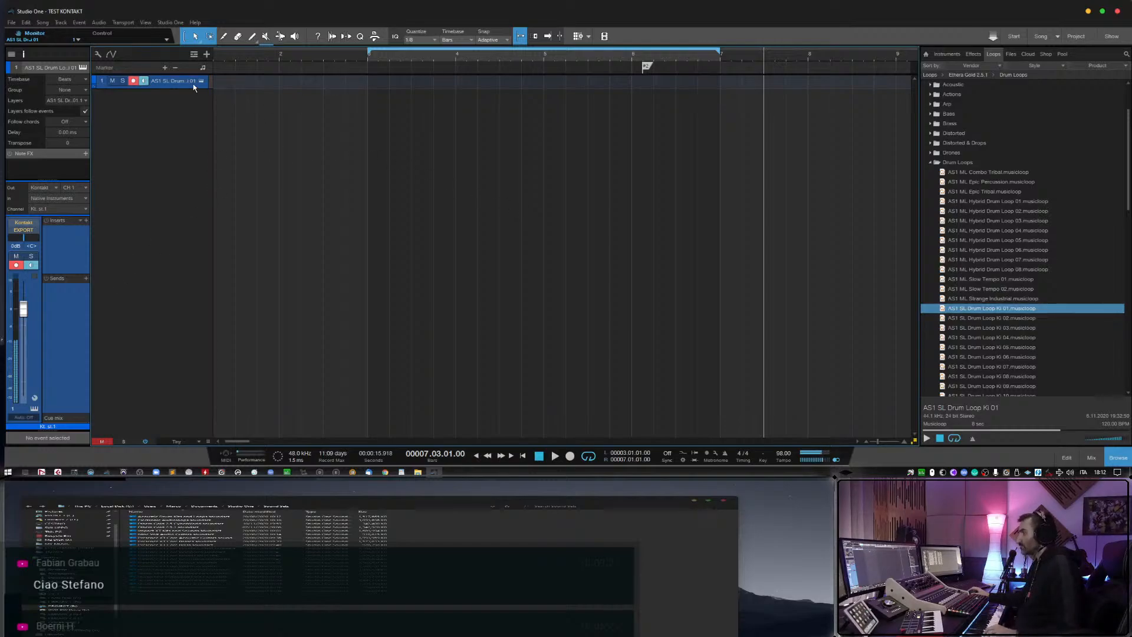
# Record a held note on the drum loop track, starting playback from bar 2 and stopping before bar 5.
pyautogui.click(275, 57)
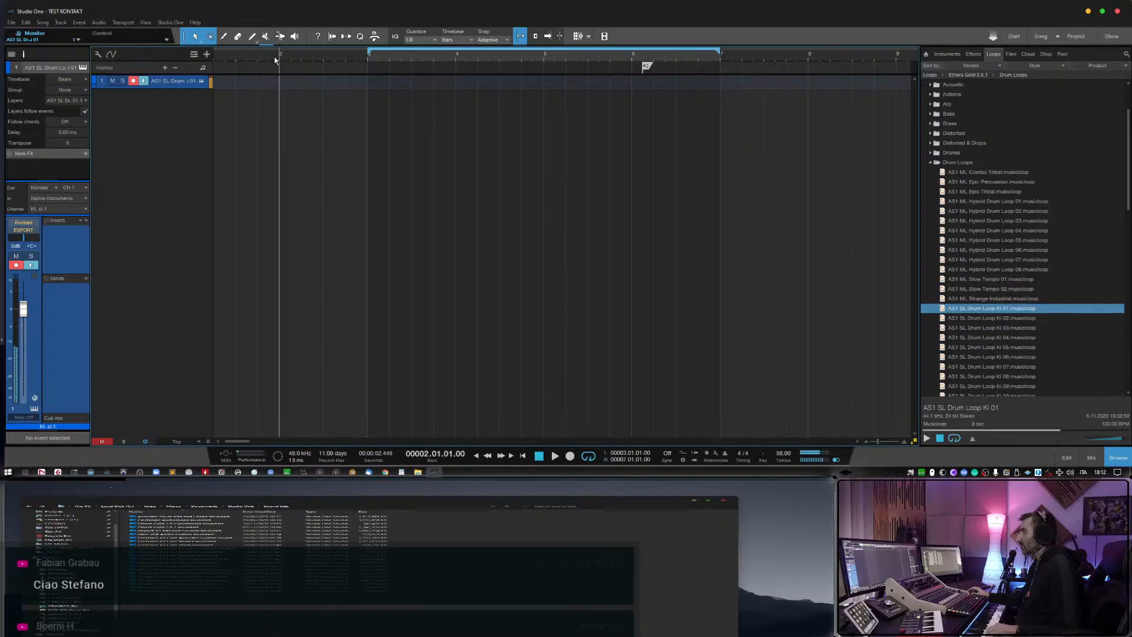
pyautogui.press('space')
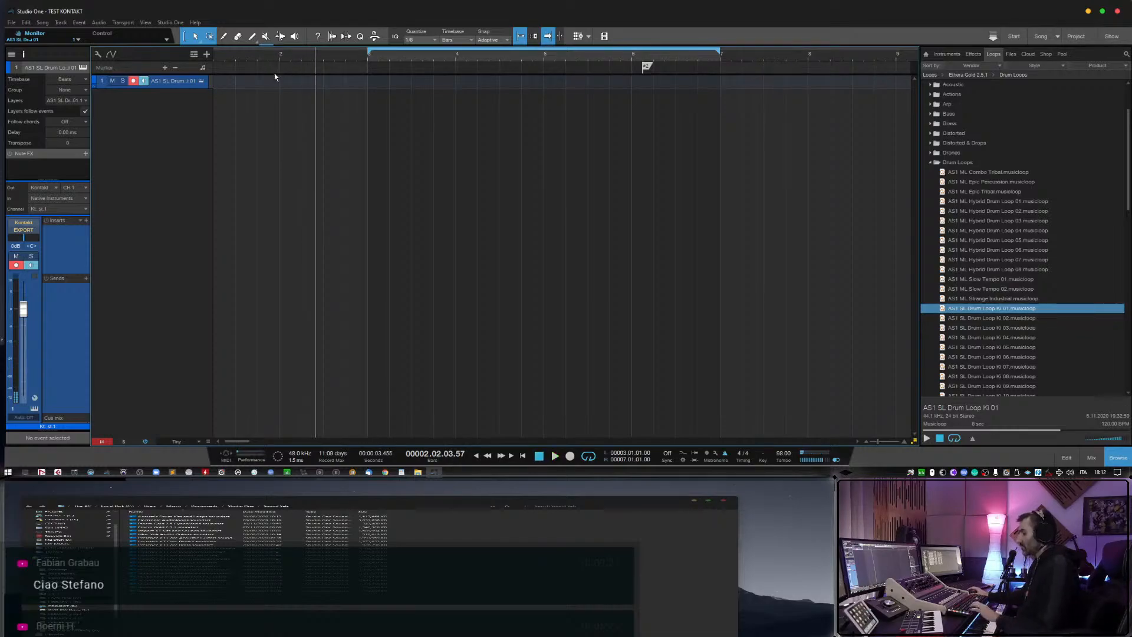
pyautogui.click(279, 57)
pyautogui.press('space')
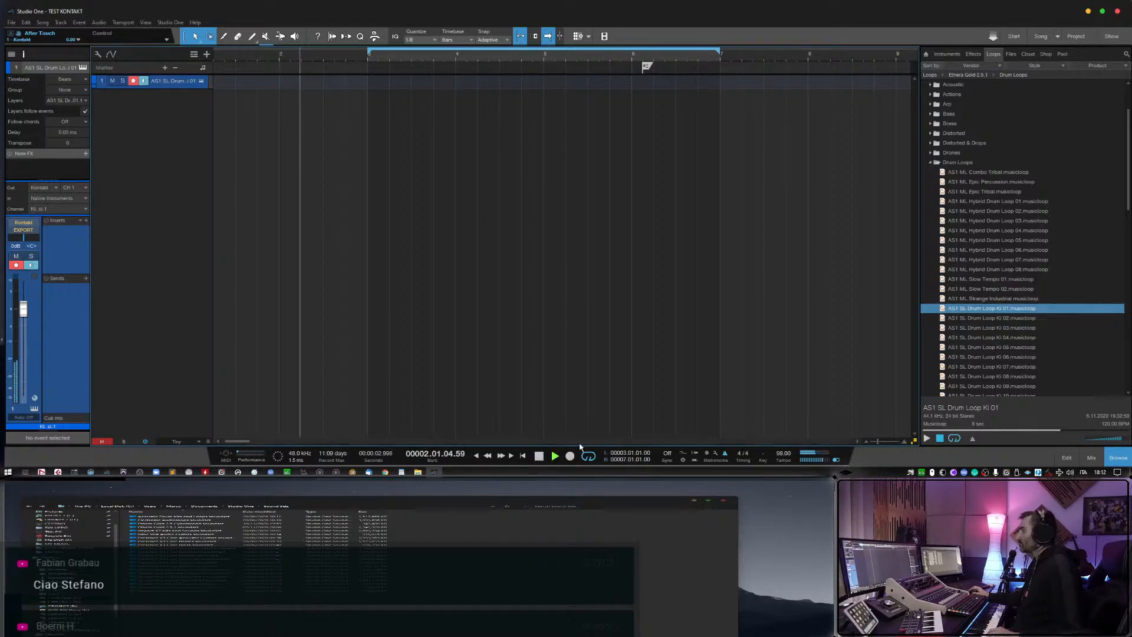
pyautogui.click(569, 457)
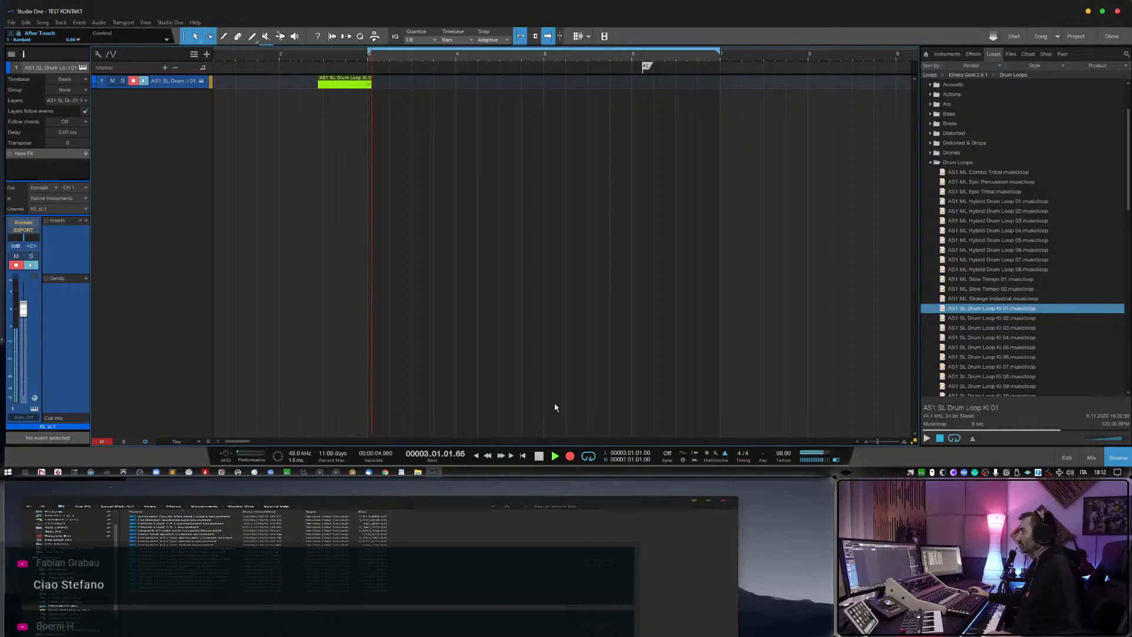
pyautogui.click(539, 457)
# Open the recorded event in the note editor and lengthen its note to end at 4.04.03, playing it back to check.
pyautogui.doubleClick(402, 86)
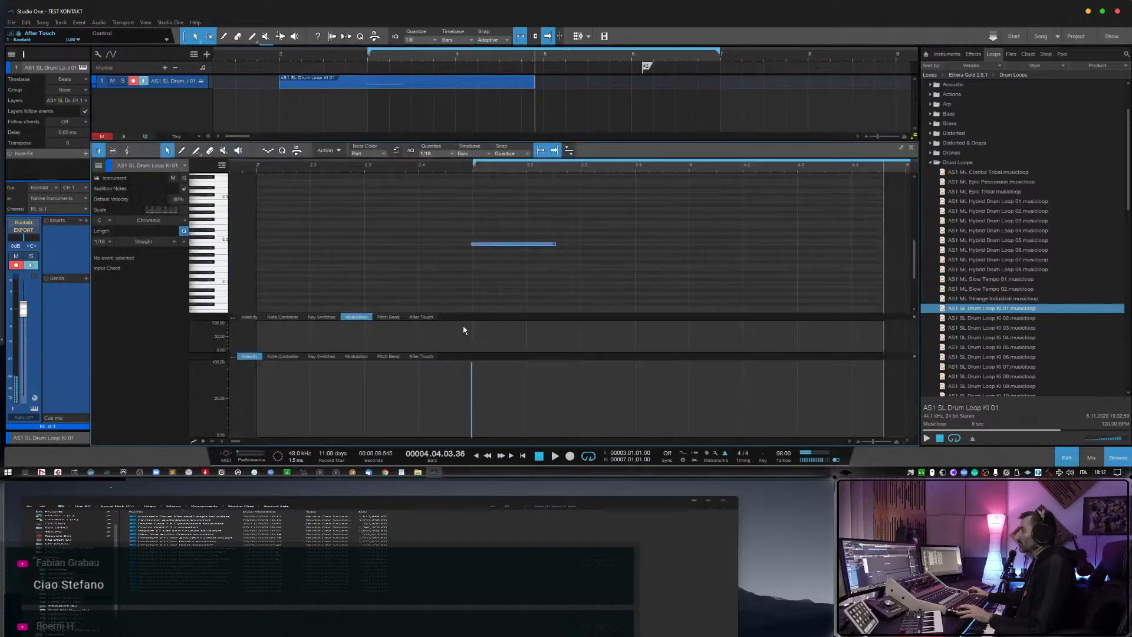
pyautogui.moveTo(554, 245); pyautogui.dragTo(799, 245)
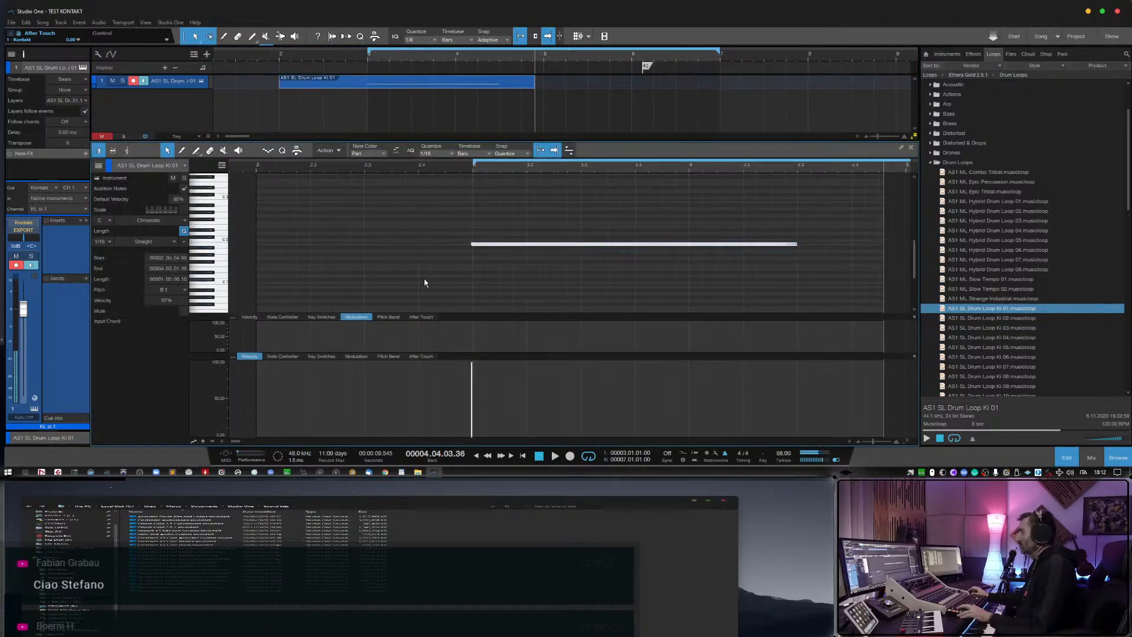
pyautogui.click(464, 169)
pyautogui.press('space')
pyautogui.press('w')
pyautogui.press('w')
pyautogui.press('w')
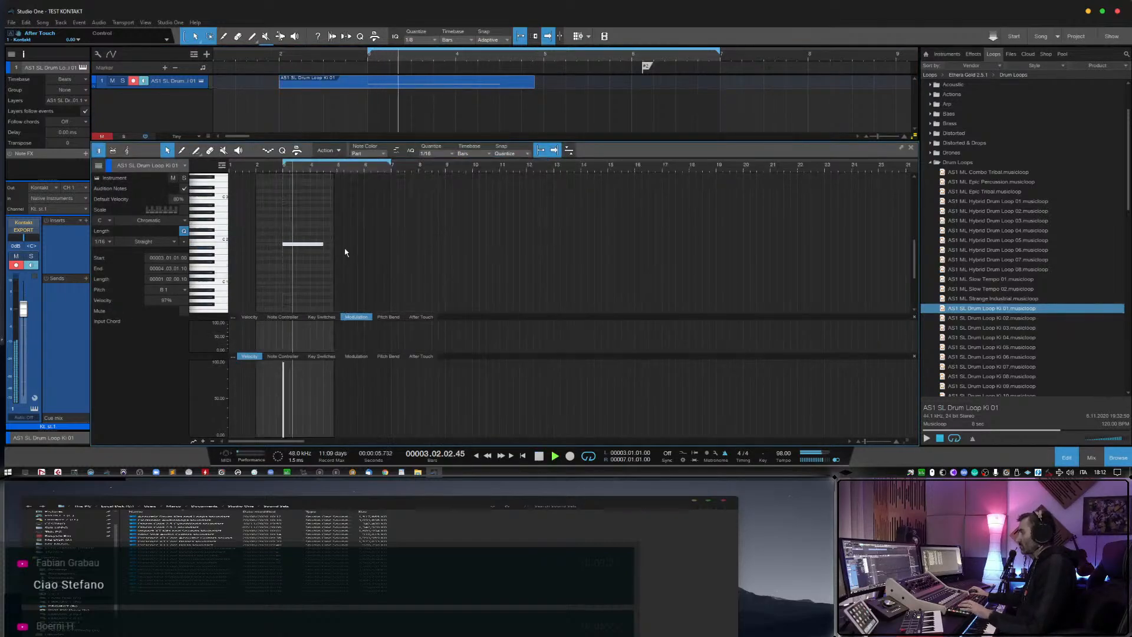
pyautogui.press('e')
pyautogui.press('e')
pyautogui.moveTo(403, 244); pyautogui.dragTo(356, 287)
pyautogui.press('space')
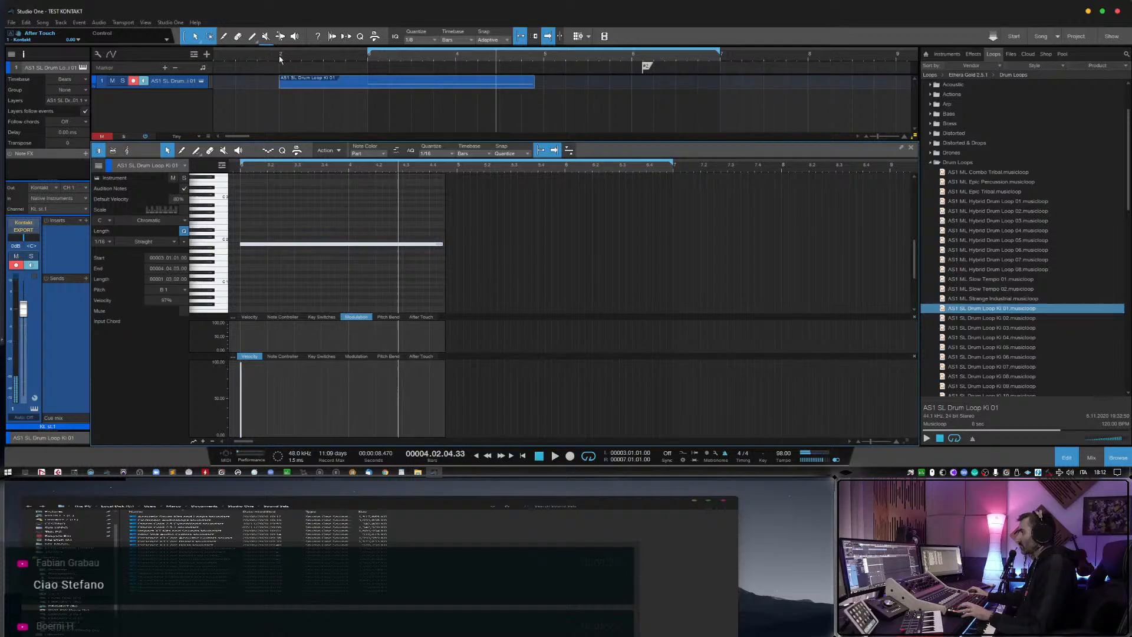
# Trim the recorded event to start at bar 3 and extend its end to bar 5 while playing it back.
pyautogui.click(357, 55)
pyautogui.press('space')
pyautogui.moveTo(280, 85); pyautogui.dragTo(369, 85)
pyautogui.moveTo(535, 86); pyautogui.dragTo(543, 86)
pyautogui.press('space')
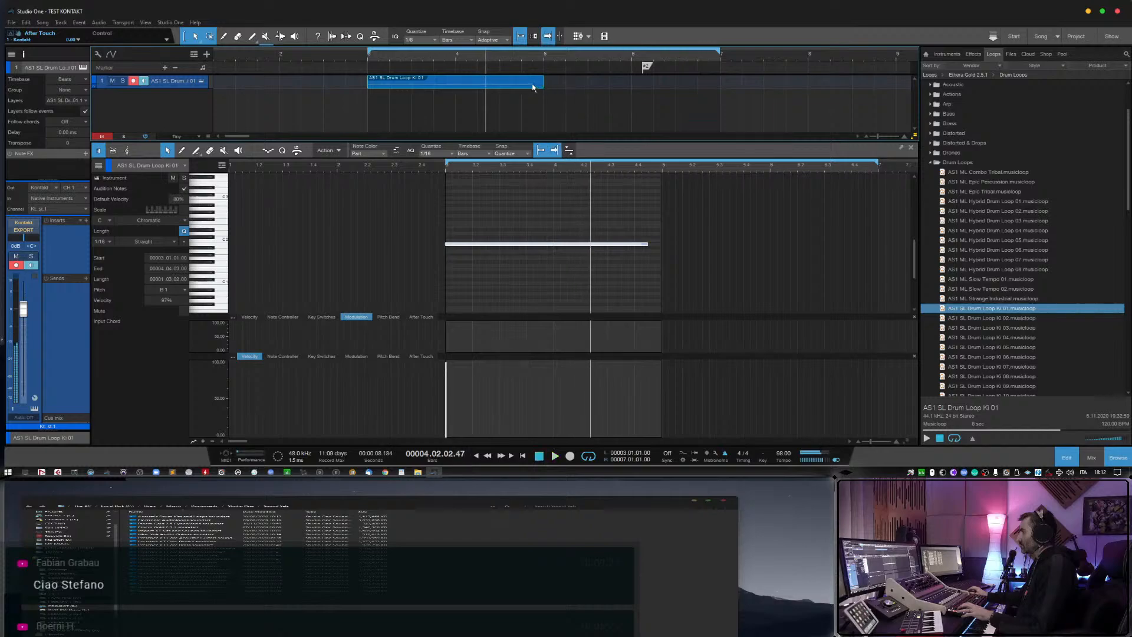
# Extend the note to the event's end at bar 5 and play it back.
pyautogui.click(684, 271)
pyautogui.moveTo(647, 243); pyautogui.dragTo(653, 244)
pyautogui.press('space')
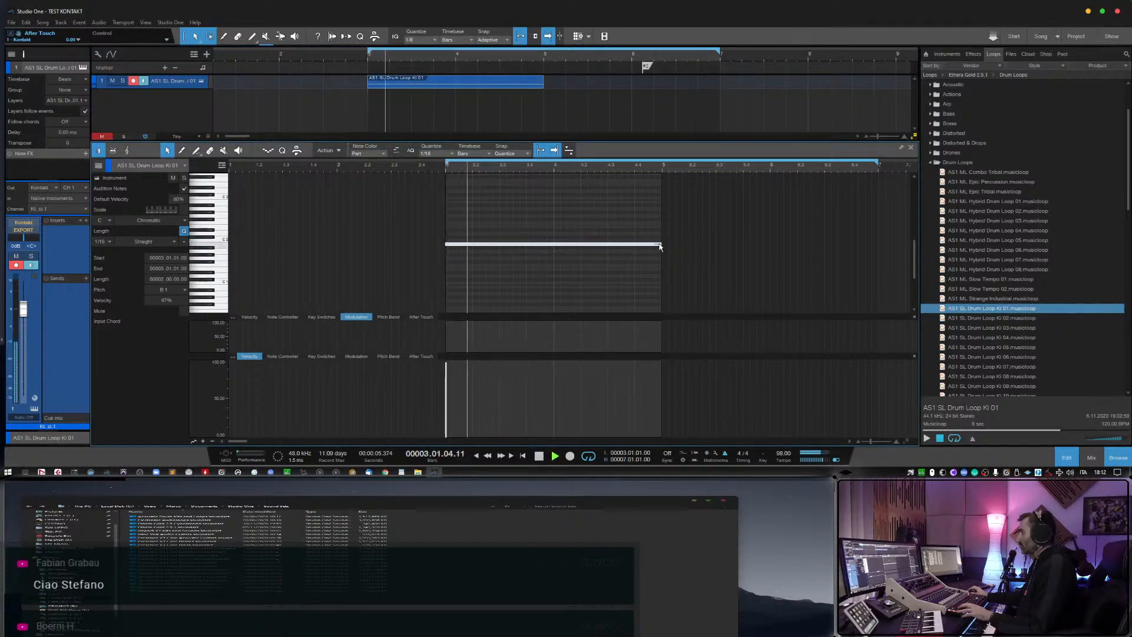
pyautogui.press('space')
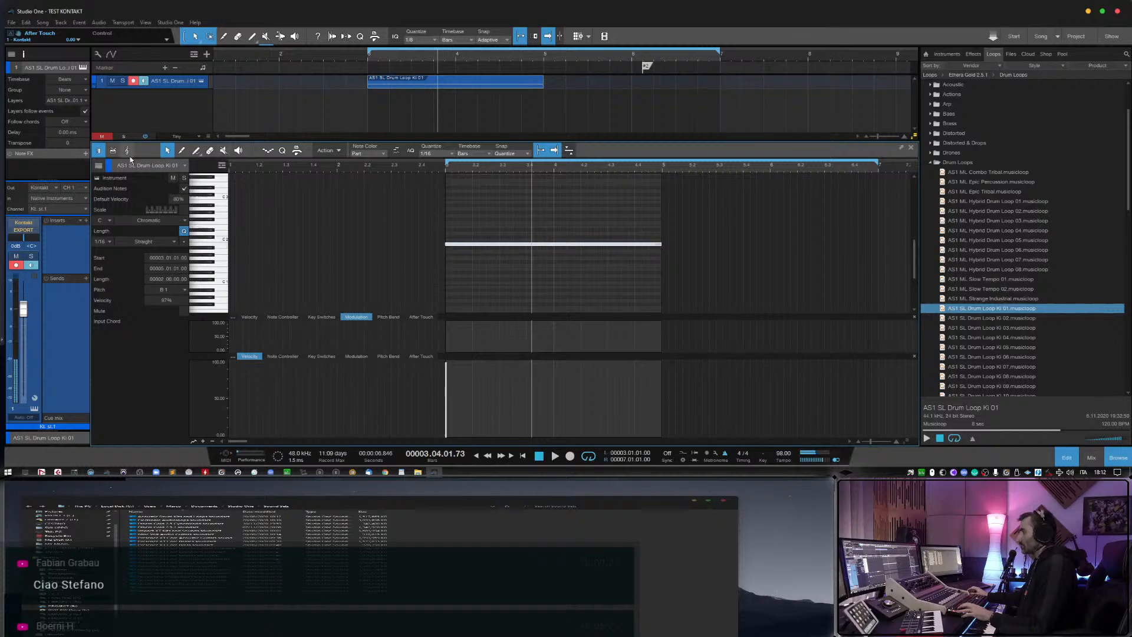
# Close the note editor and duplicate the two-bar event so the copy fills bars 5 to 7.
pyautogui.press('F2')
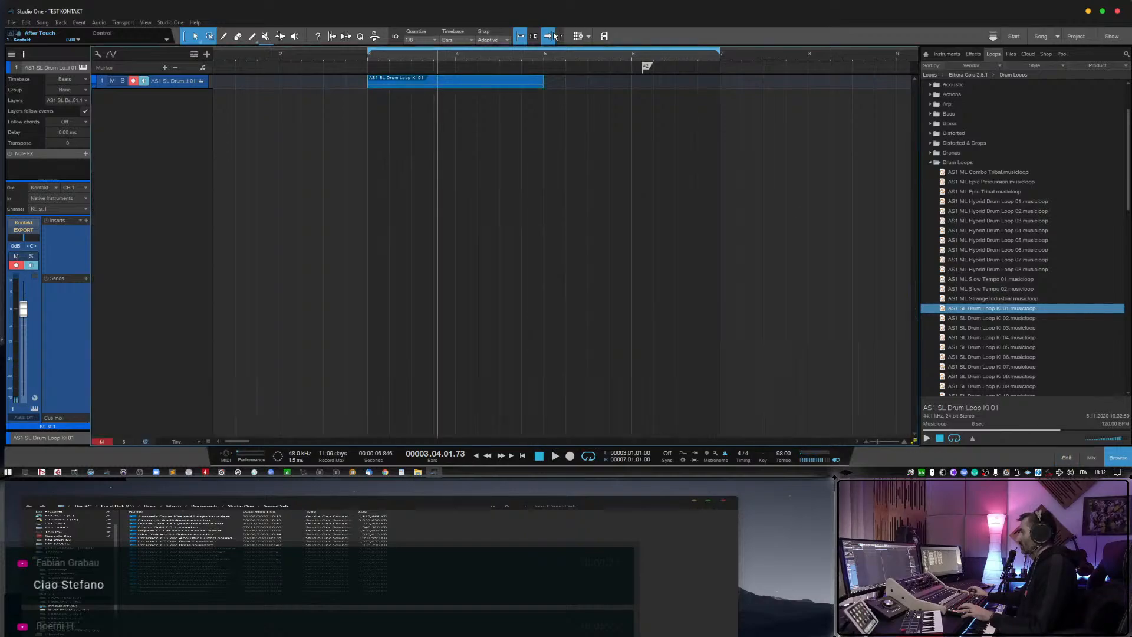
pyautogui.press('d')
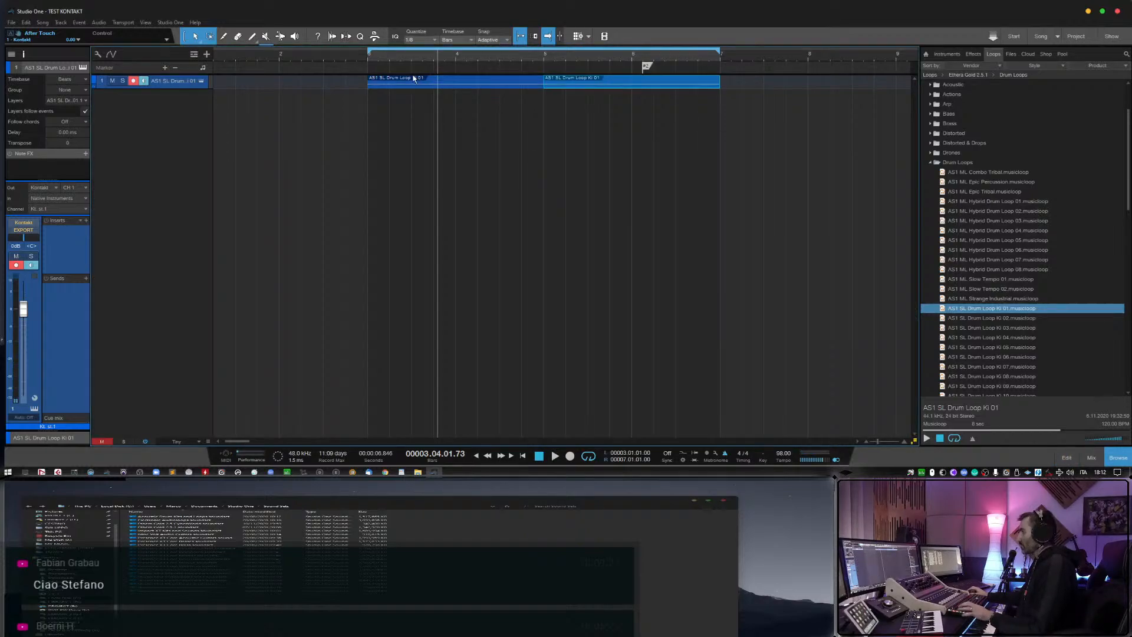
pyautogui.click(357, 59)
# Disarm the drum loop track and lower its channel volume to about -3.8 dB.
pyautogui.click(133, 81)
pyautogui.moveTo(23, 309); pyautogui.dragTo(26, 320)
# Collapse the Drum Loops folder of Ethera Gold 2.5.1 and expand the Bass & Synth subfolder of Arp.
pyautogui.click(930, 162)
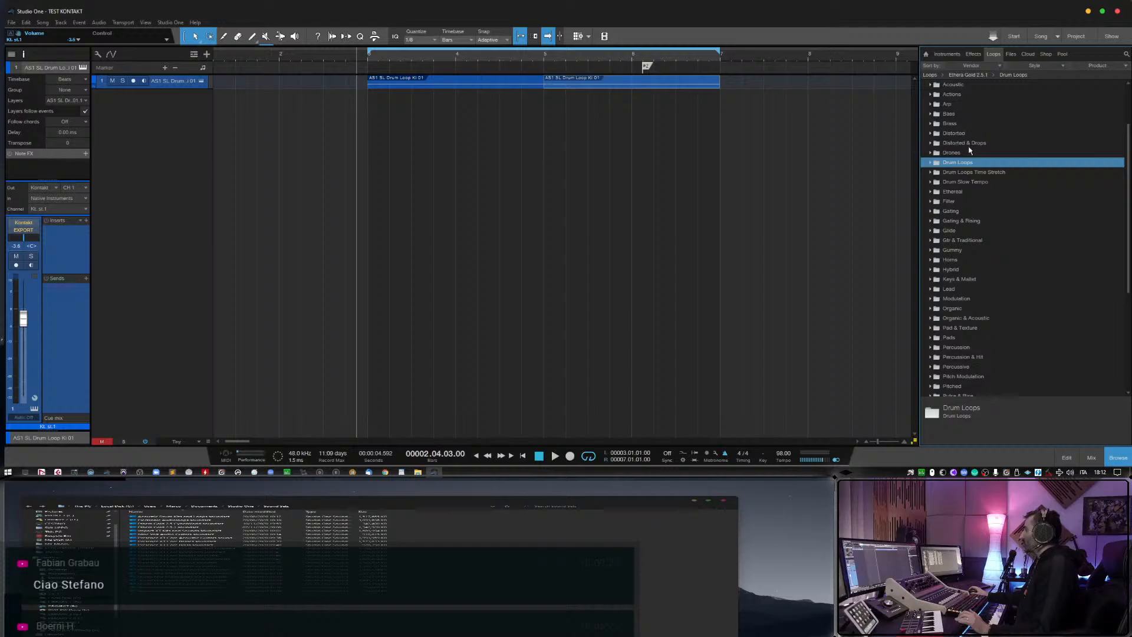
pyautogui.scroll(4, 970, 150)
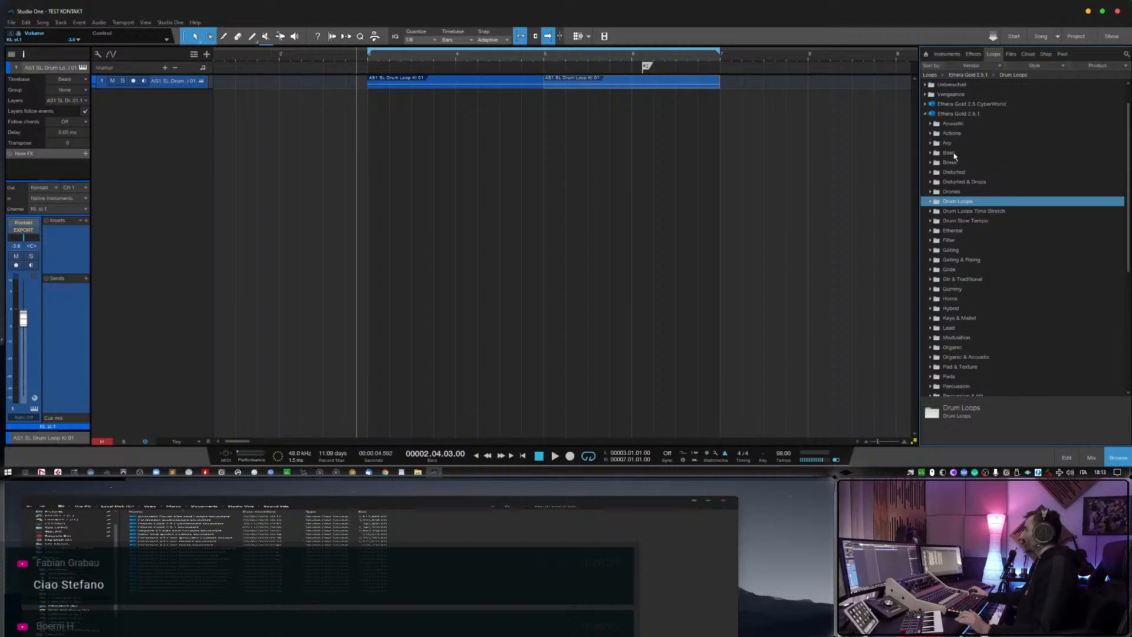
pyautogui.click(947, 143)
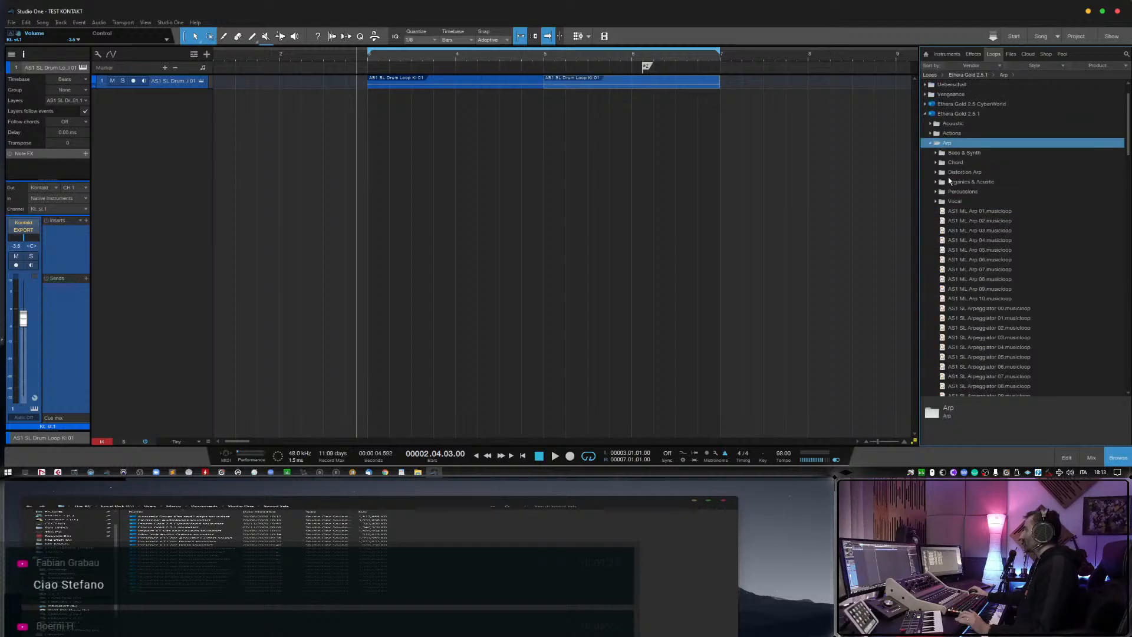
pyautogui.click(933, 154)
# Preview the Bass & Synth arpeggio musicloops from CS2 ARP_02 through CS2 ARP_09.
pyautogui.click(982, 182)
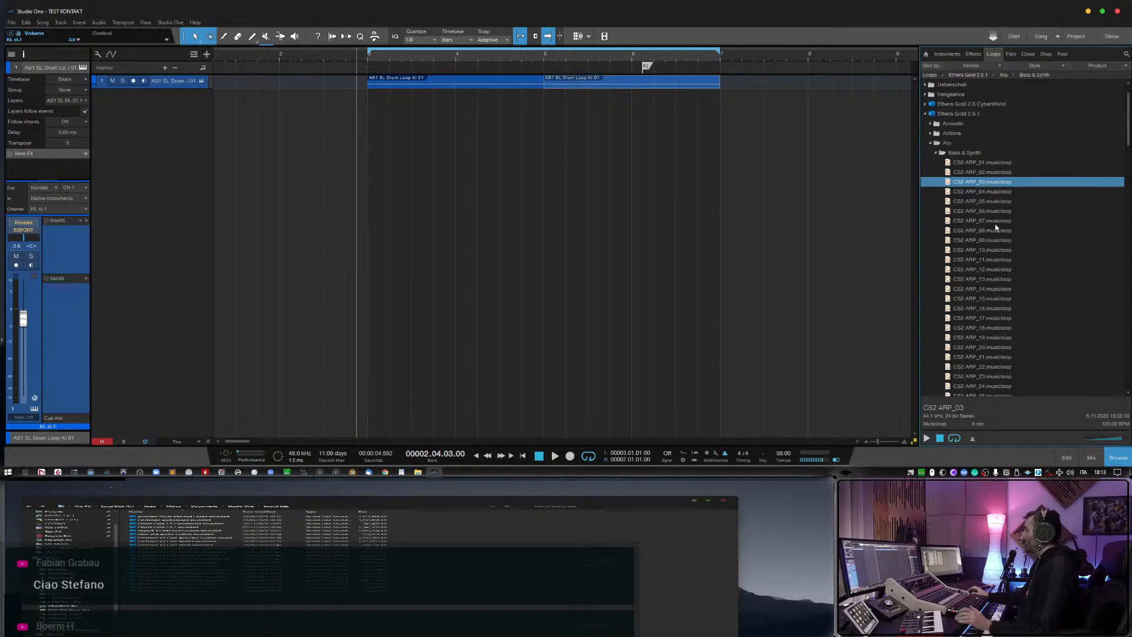
pyautogui.click(928, 438)
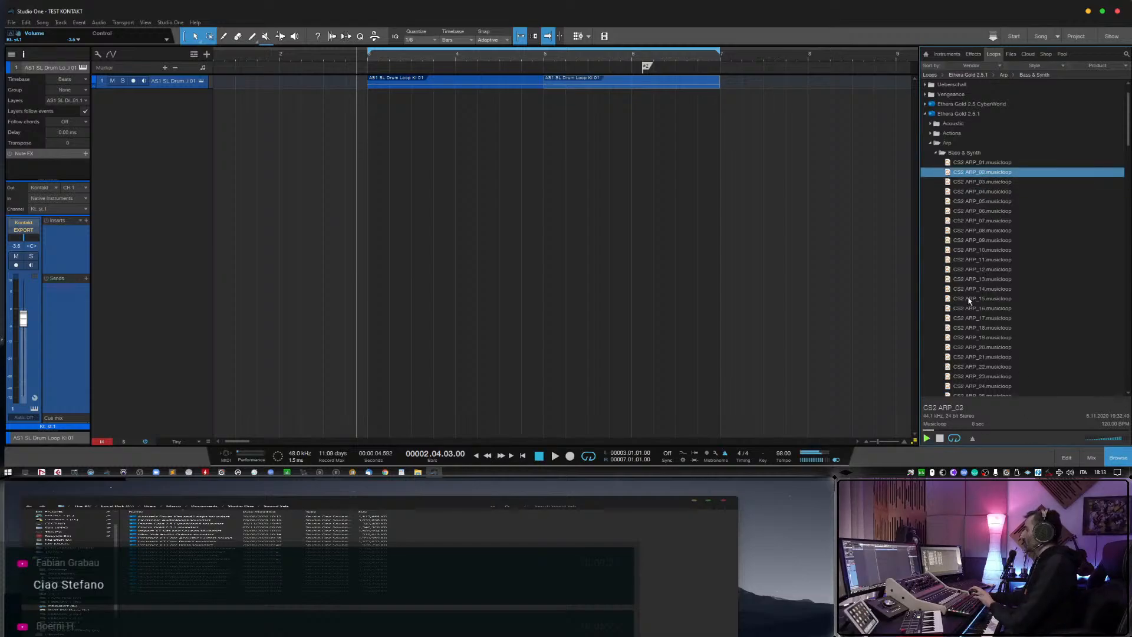
pyautogui.press('Down')
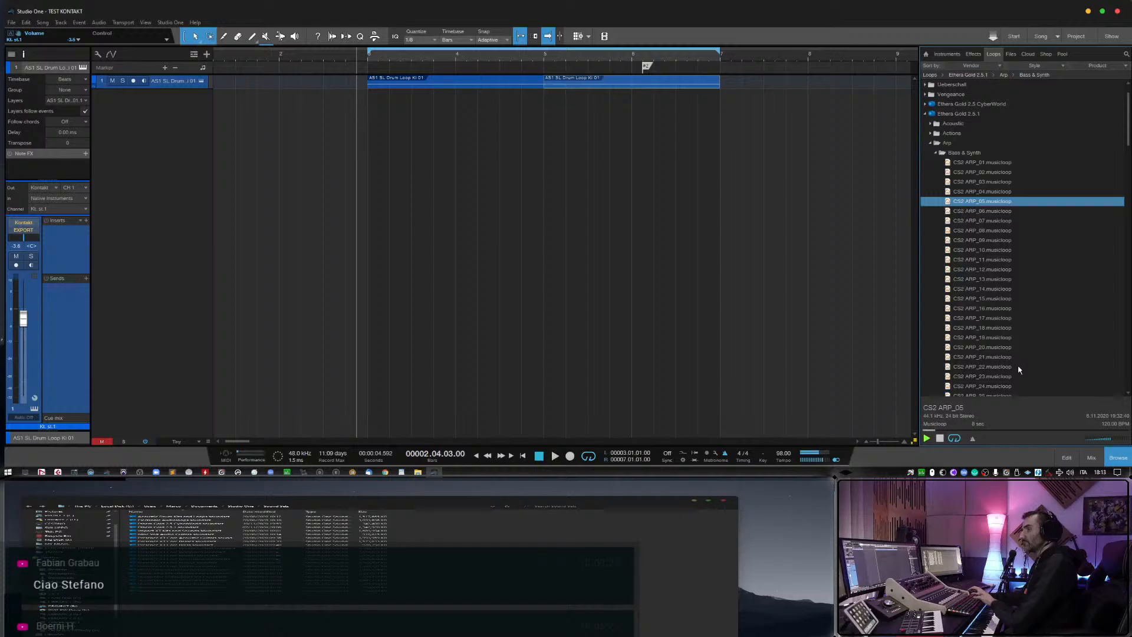
pyautogui.press('Down')
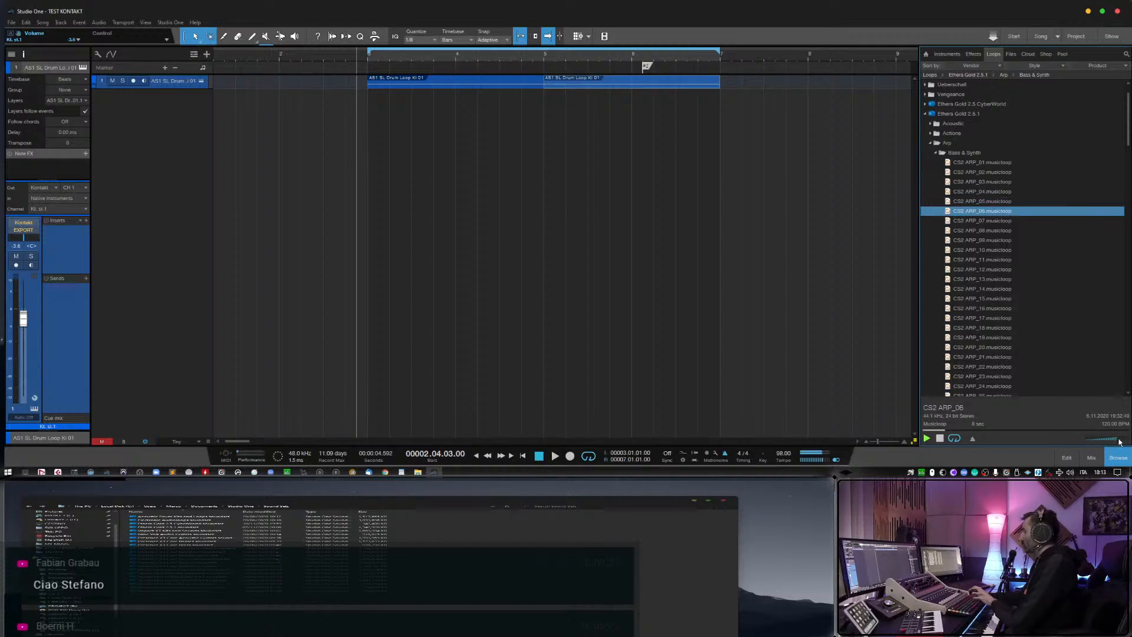
pyautogui.press('Down')
pyautogui.press('Down')
pyautogui.press('Down')
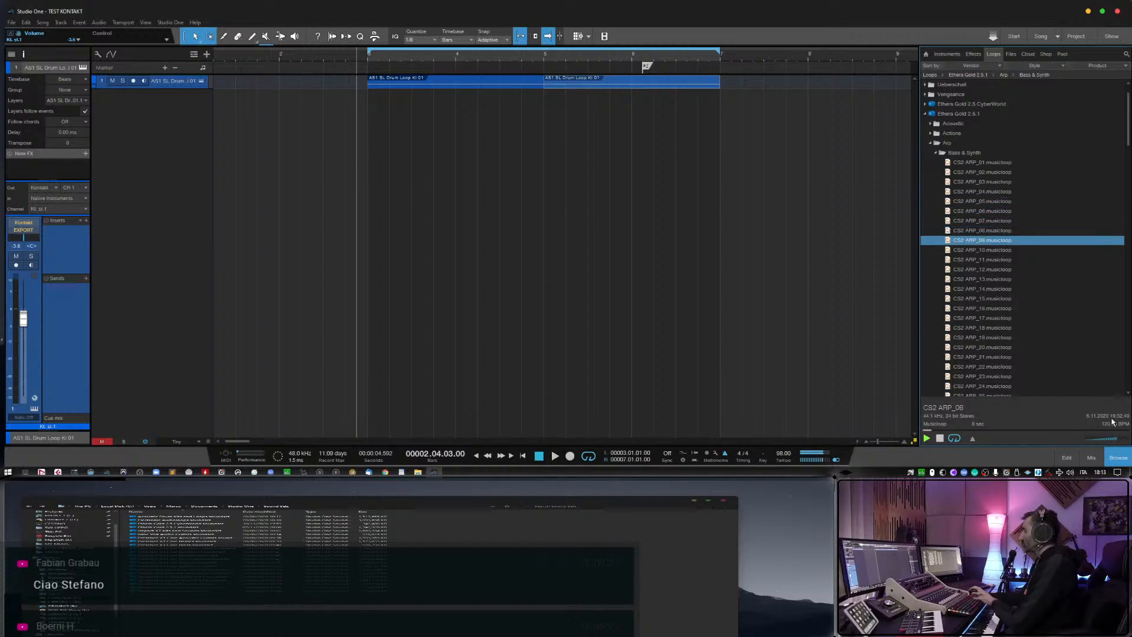
# Preview the Bass & Synth arpeggio musicloops CS2 ARP_08 and CS2 ARP_11 through CS2 ARP_13.
pyautogui.press('Up')
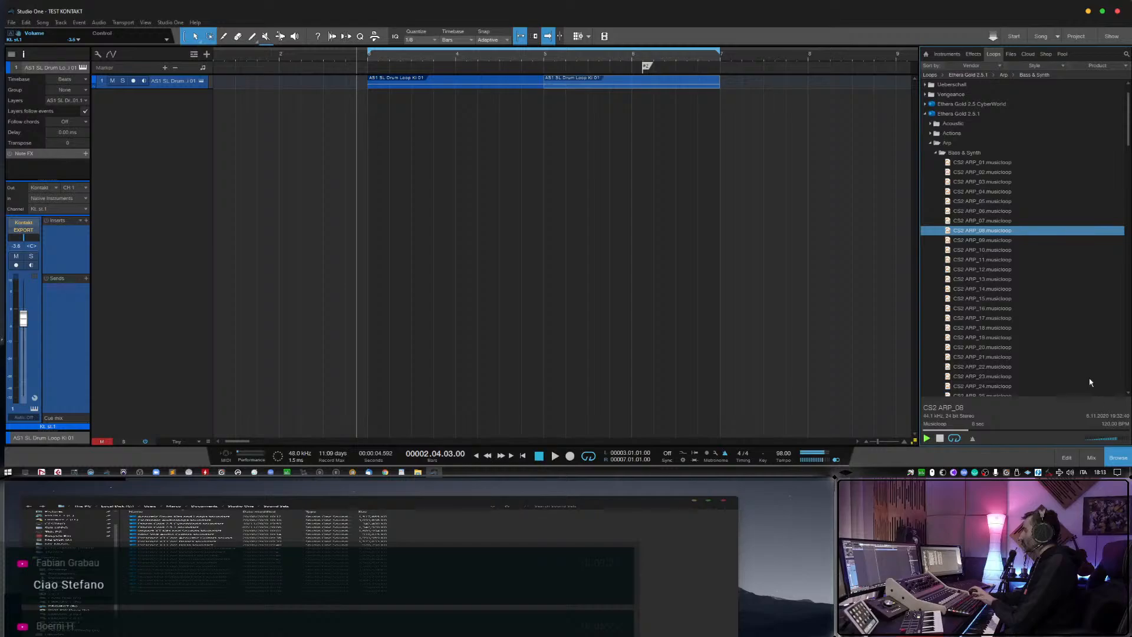
pyautogui.press('Down')
pyautogui.press('Down')
pyautogui.press('Down')
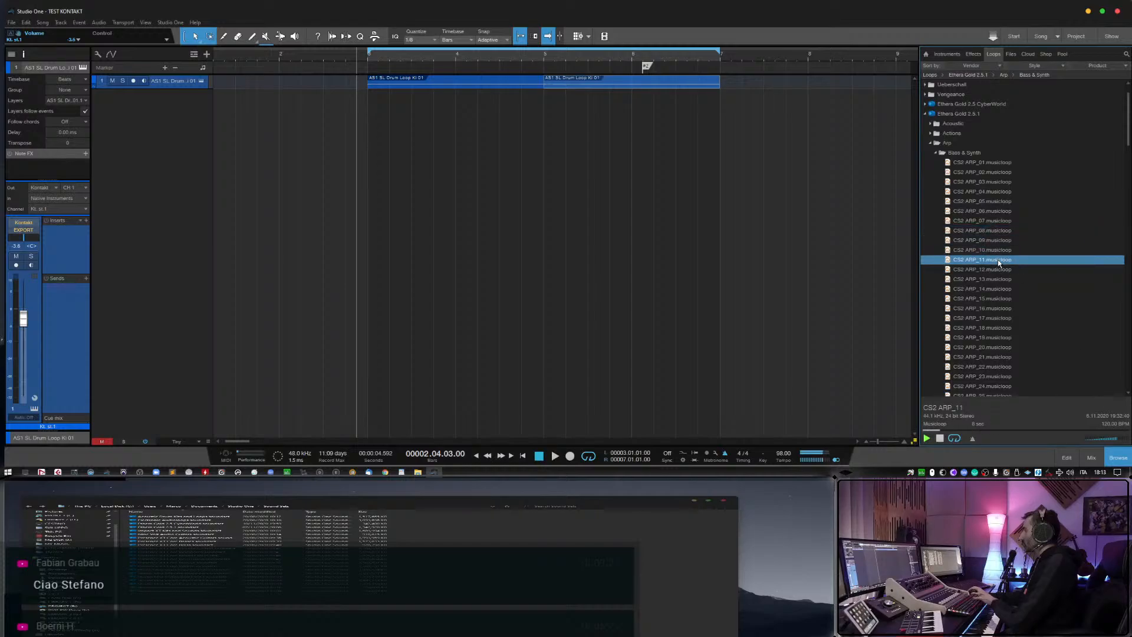
pyautogui.click(998, 270)
pyautogui.click(999, 278)
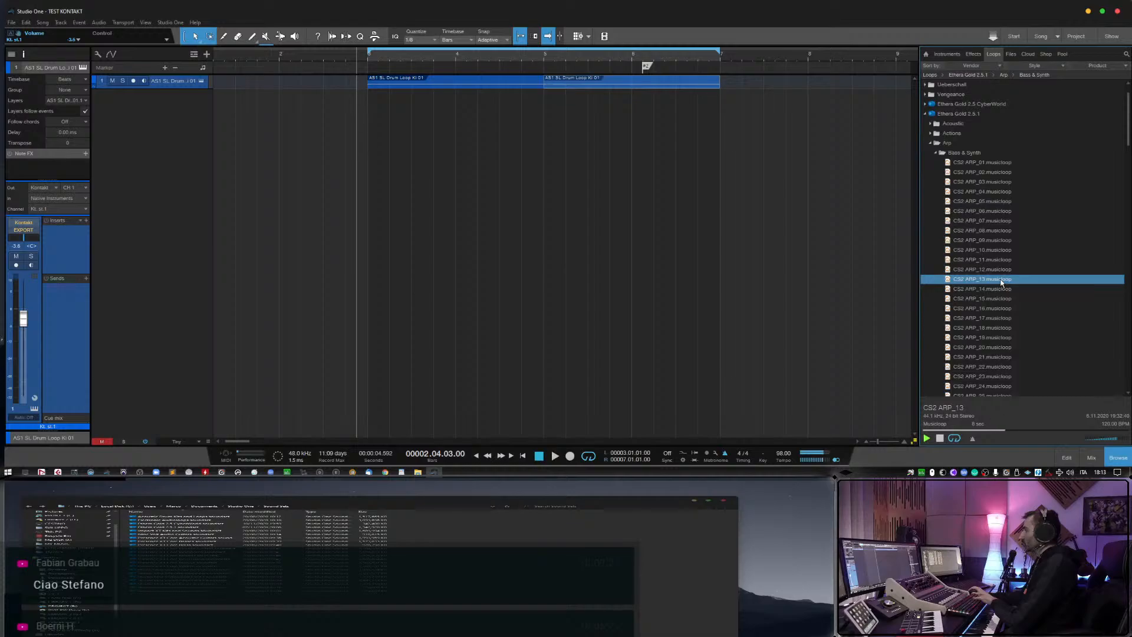
# Add the CS2 ARP_13 musicloop at bar 3 as a new instrument track, delete its event, and arm the track for recording.
pyautogui.moveTo(993, 280); pyautogui.dragTo(383, 138)
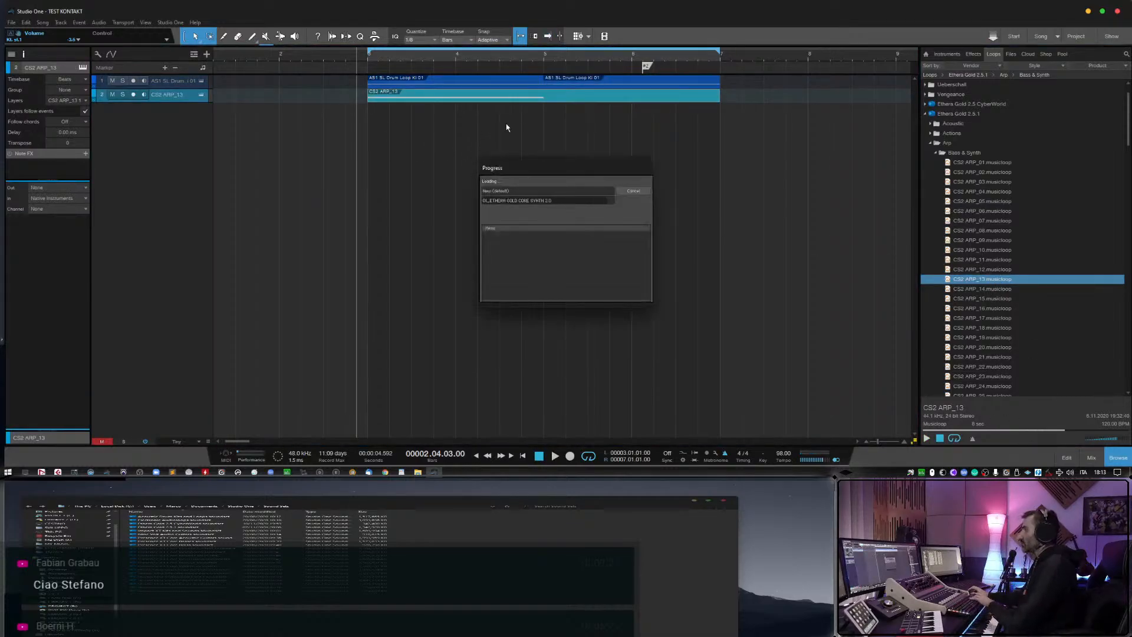
pyautogui.click(133, 97)
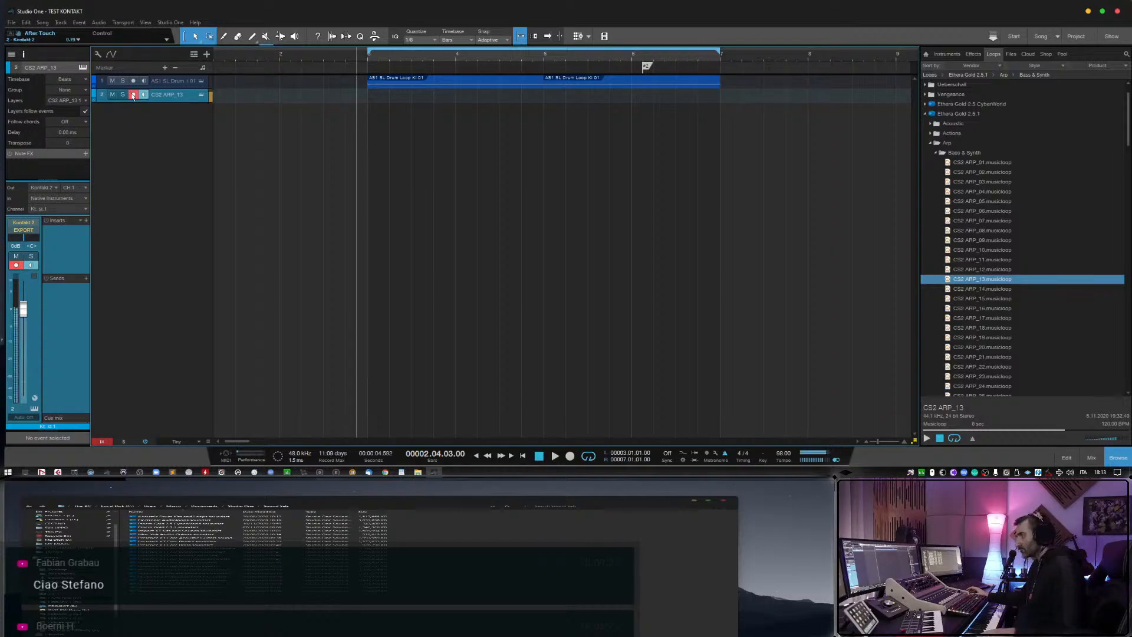
# Check the CS2 ARP_13 instrument window, lower the track's channel volume to about -6.7 dB, and close the window.
pyautogui.click(202, 95)
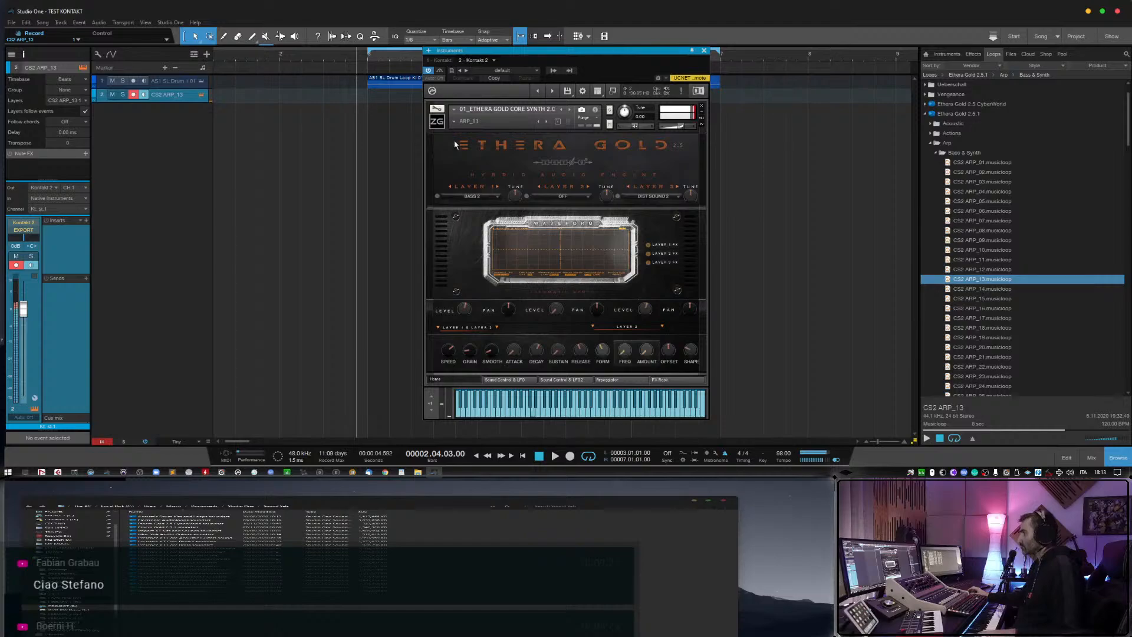
pyautogui.moveTo(23, 308); pyautogui.dragTo(24, 323)
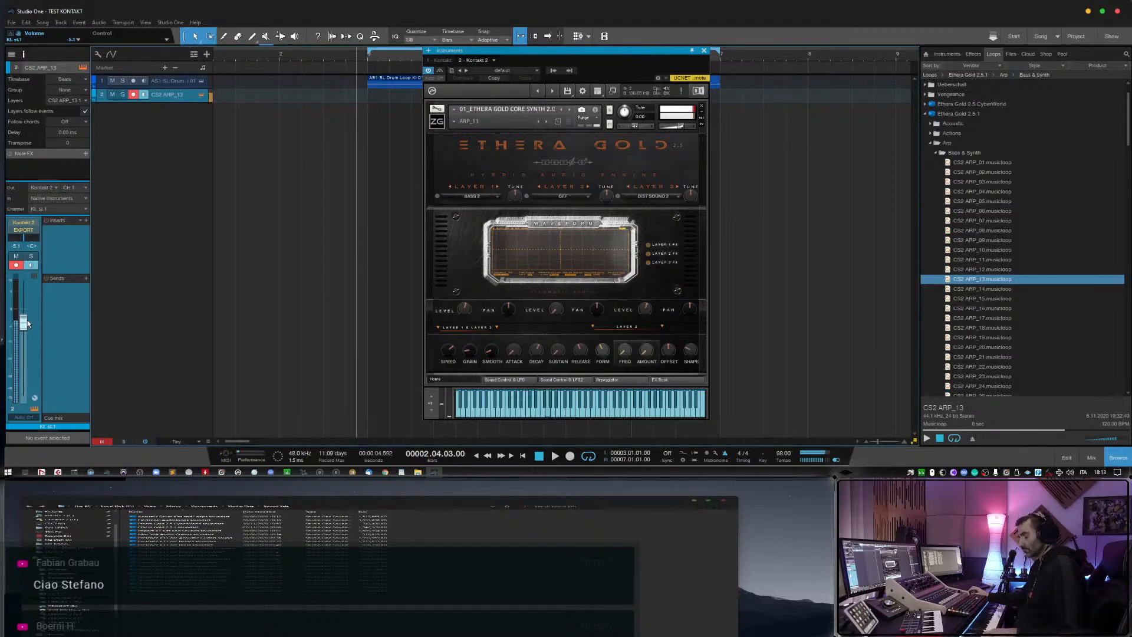
pyautogui.moveTo(28, 325); pyautogui.dragTo(28, 329)
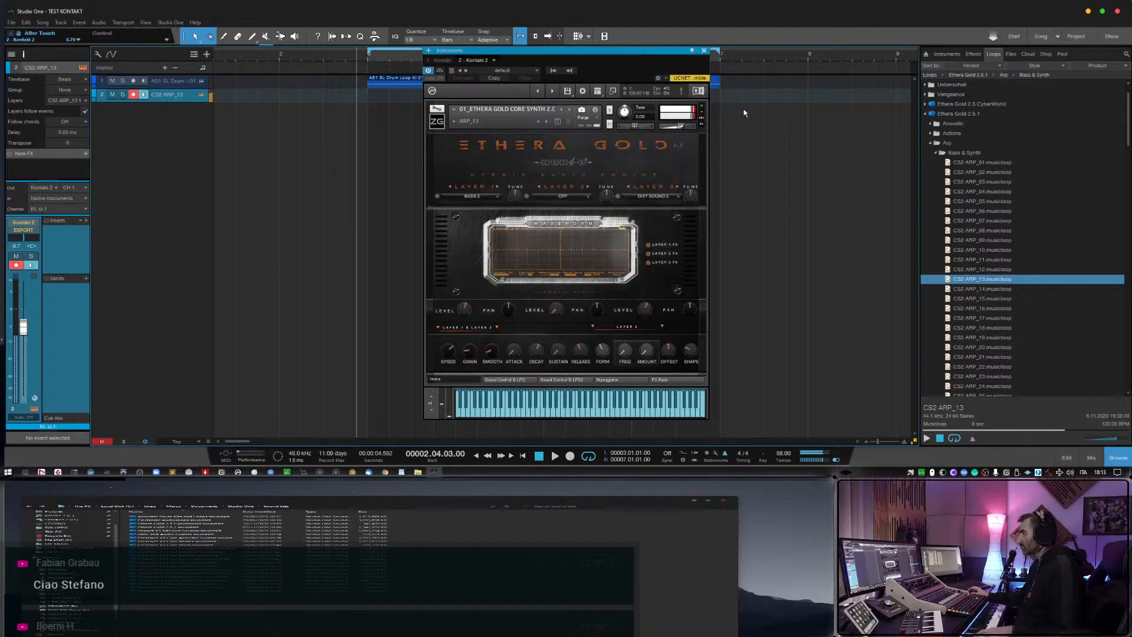
pyautogui.click(704, 50)
# Record a bass arpeggio part on the CS2 ARP_13 track up to bar 7 and trim the event's start to bar 3.
pyautogui.click(253, 58)
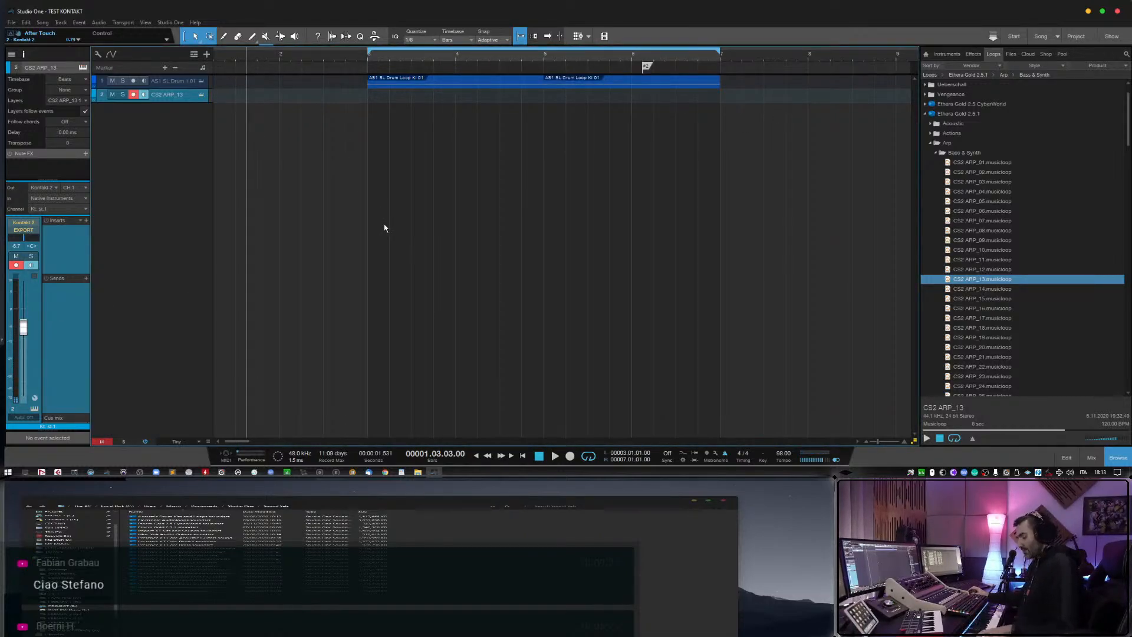
pyautogui.press('KP_Multiply')
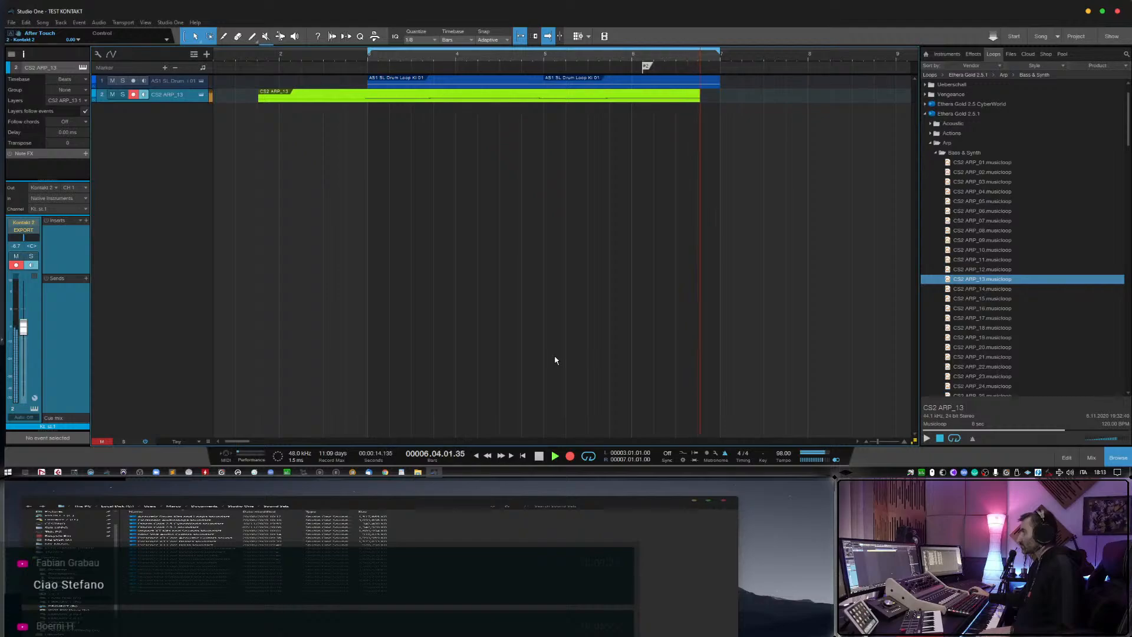
pyautogui.press('space')
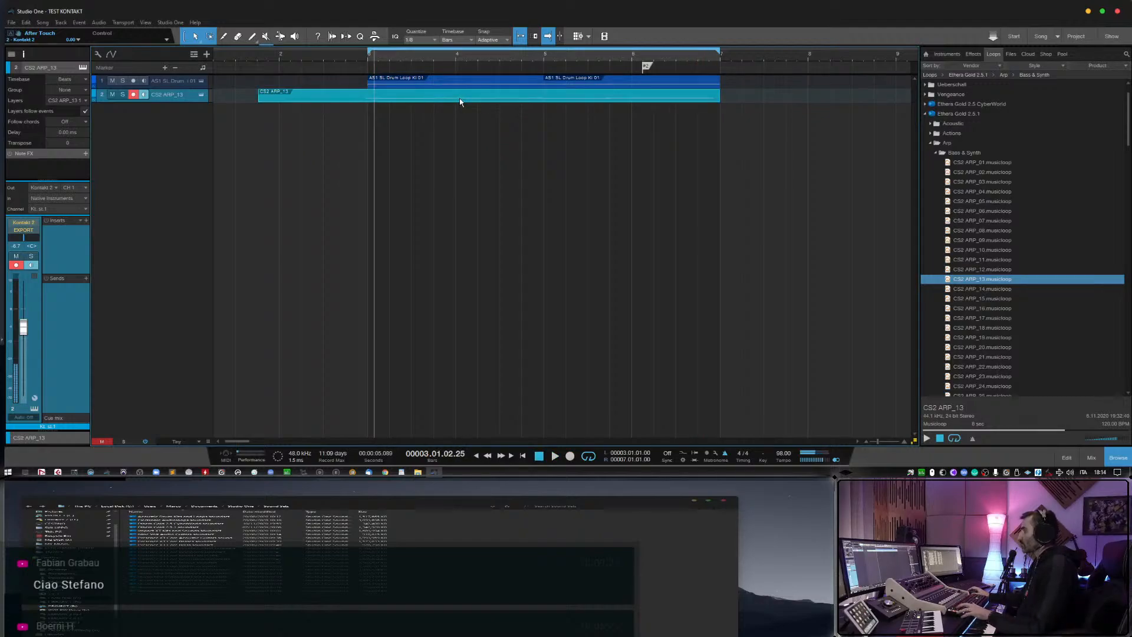
pyautogui.moveTo(260, 102); pyautogui.dragTo(368, 102)
# Open the recorded event for note editing, extend its last A#1 note to the start of bar 7, and play the part.
pyautogui.doubleClick(702, 101)
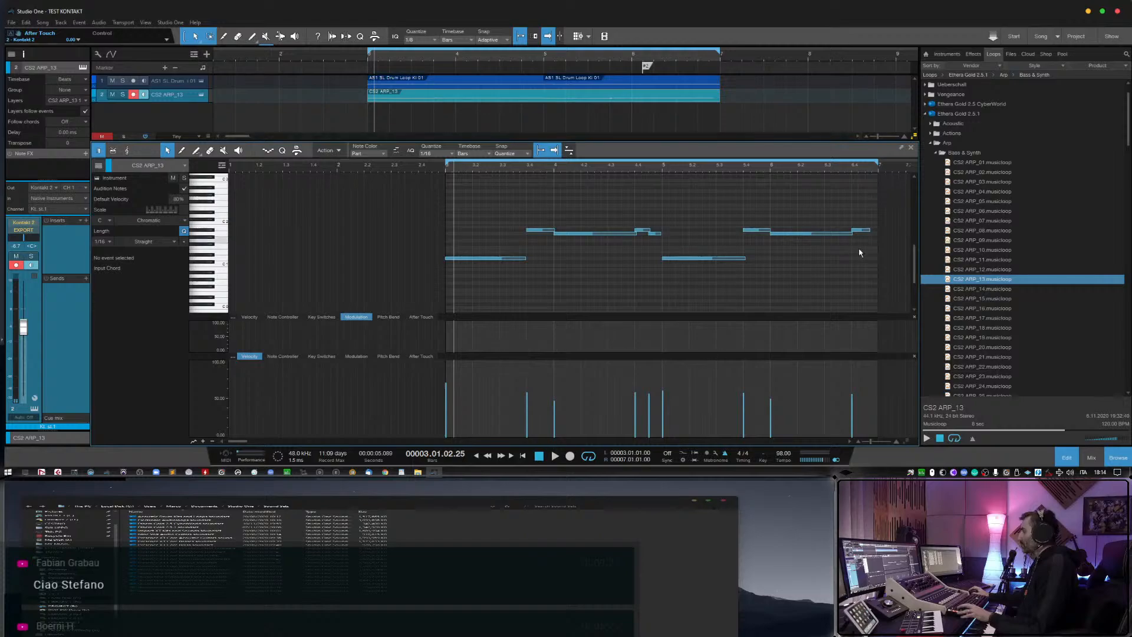
pyautogui.click(872, 231)
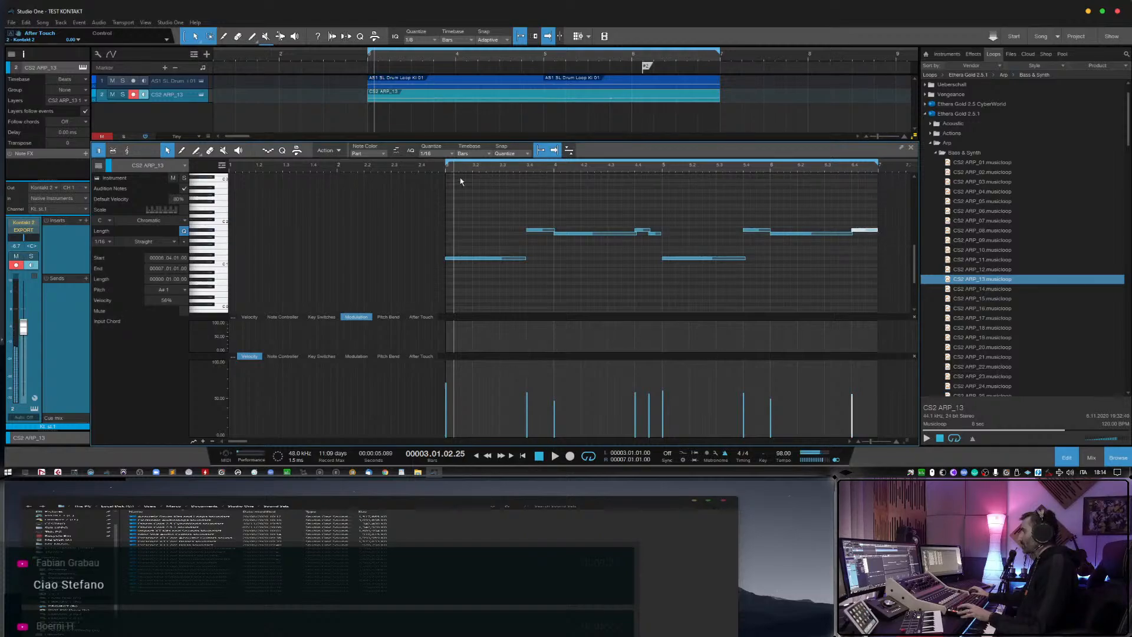
pyautogui.press('space')
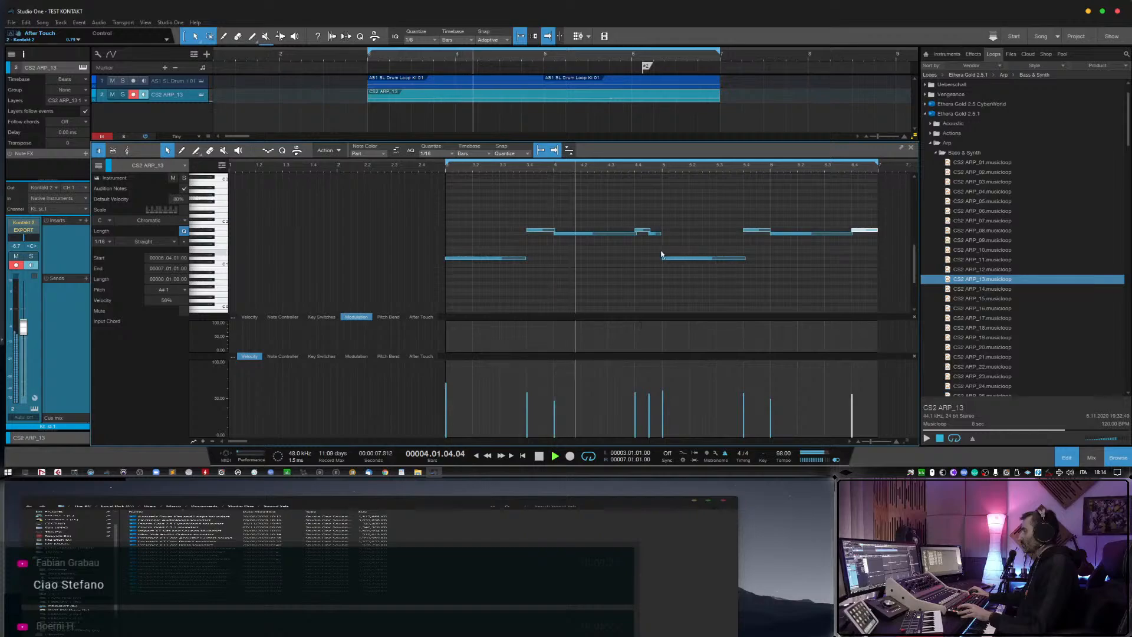
pyautogui.press('space')
# Nudge the first three notes of the part slightly earlier and play from just before bar 3.
pyautogui.click(553, 231)
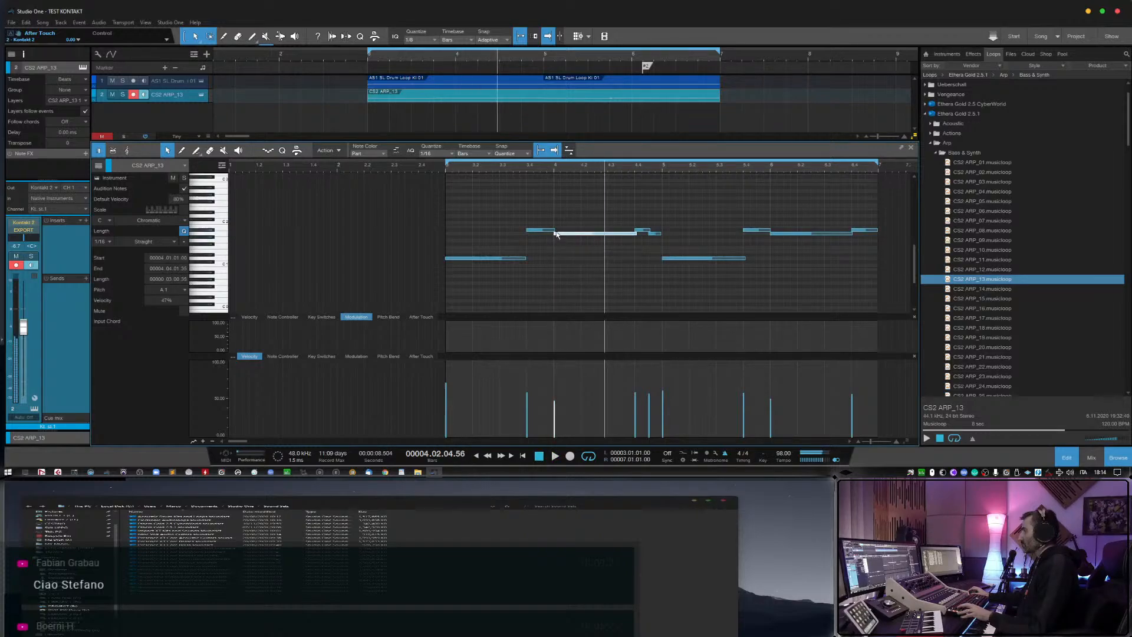
pyautogui.moveTo(580, 203); pyautogui.dragTo(416, 317)
pyautogui.hotkey('alt', 'Left')
pyautogui.click(441, 167)
pyautogui.press('space')
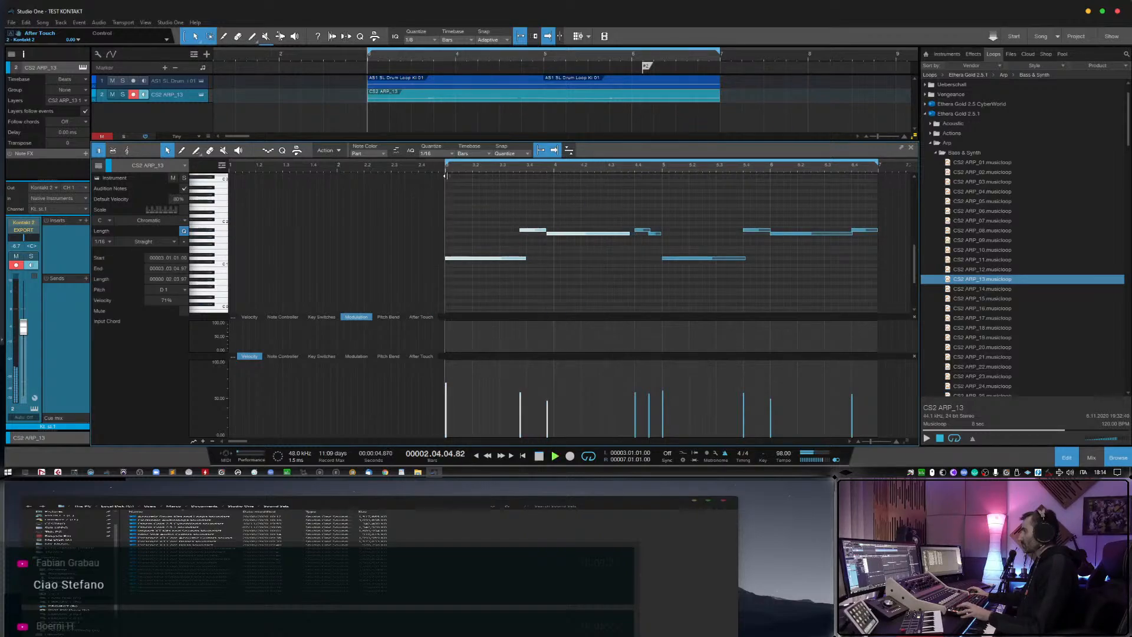
pyautogui.press('space')
# Try to trim the starts of the first three notes together, with the A#1 note starting at 3.04.01.00.
pyautogui.moveTo(521, 231); pyautogui.dragTo(527, 231)
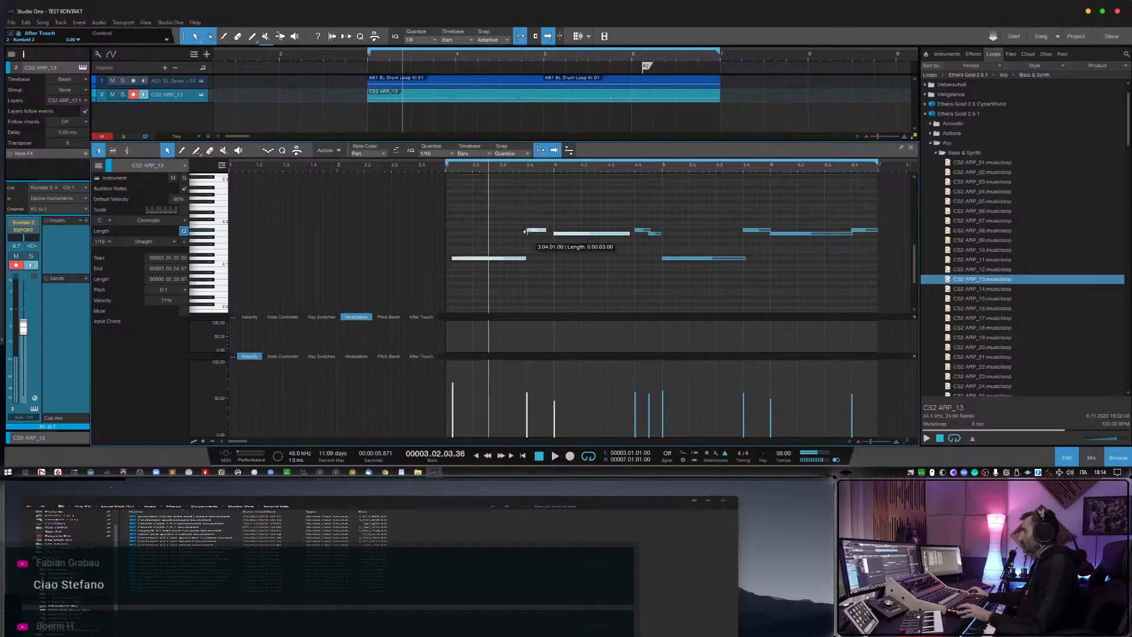
pyautogui.click(508, 246)
pyautogui.hotkey('ctrl', 'z')
# Set the first A#1 note to span 3.04.01.00 to 4.01.01.00, start the following A1 note at bar 4, and play the part.
pyautogui.click(526, 231)
pyautogui.click(535, 237)
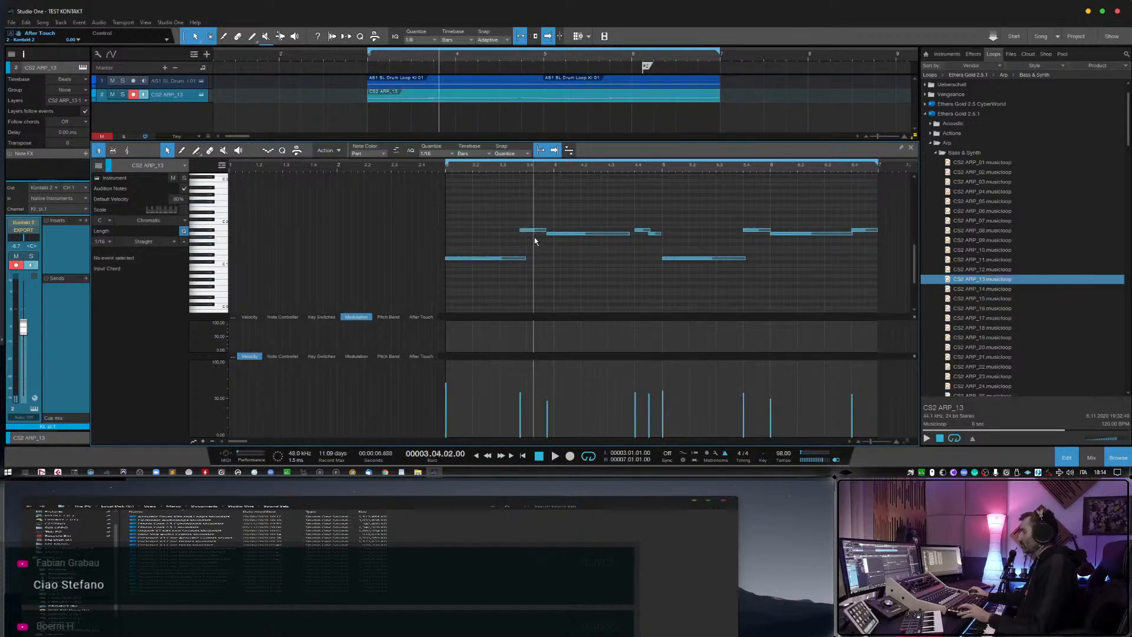
pyautogui.moveTo(548, 234); pyautogui.dragTo(546, 234)
pyautogui.click(445, 167)
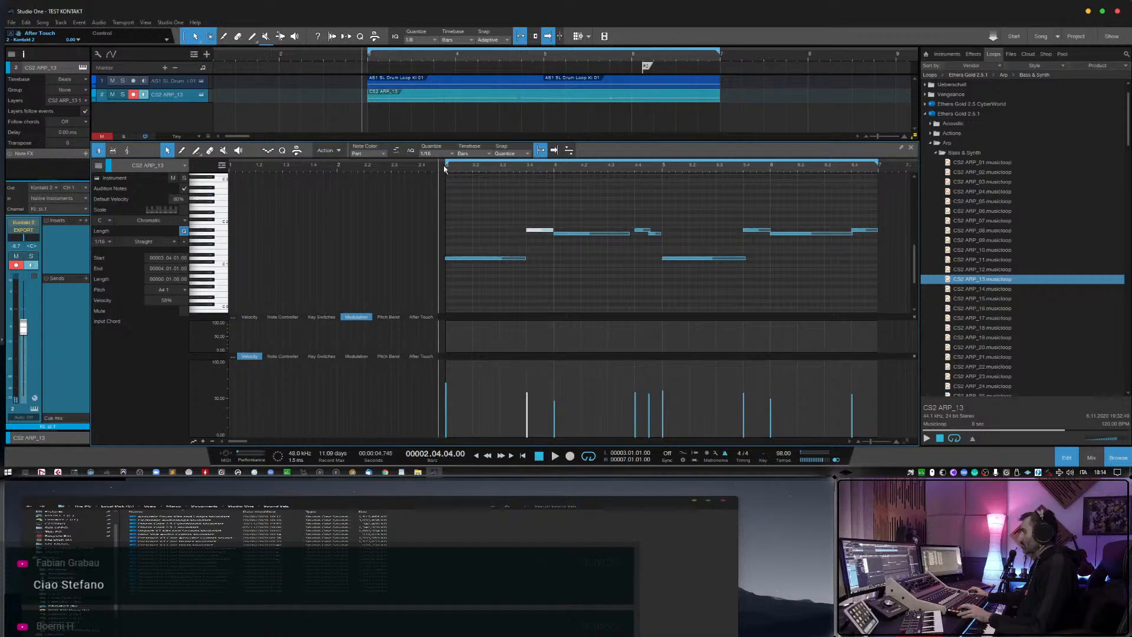
pyautogui.press('space')
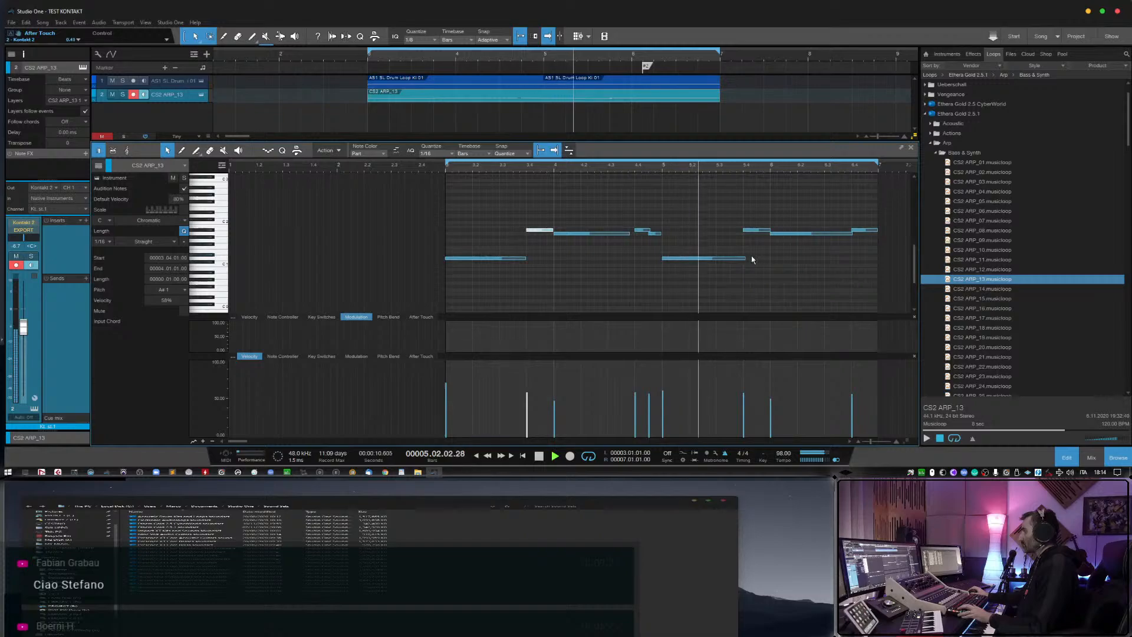
# Trim the D1, A#1 and A1 notes from bar 5 onward to end at 5.04.01.00, 6.01.01.00 and 6.04.01.00, and close the note editor.
pyautogui.moveTo(746, 259); pyautogui.dragTo(742, 259)
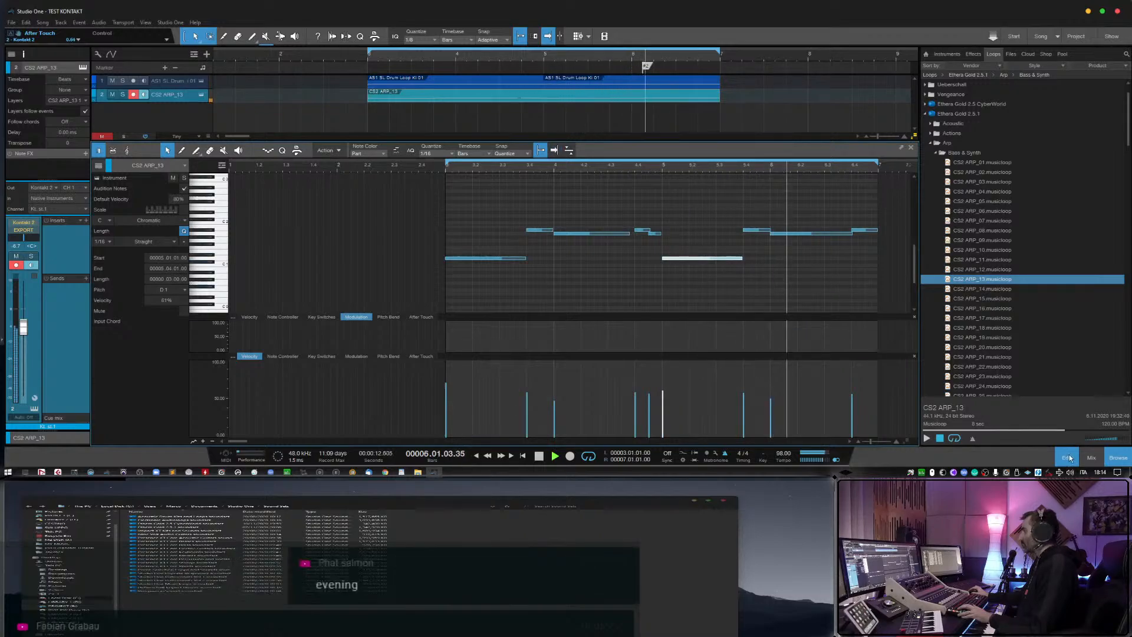
pyautogui.click(661, 173)
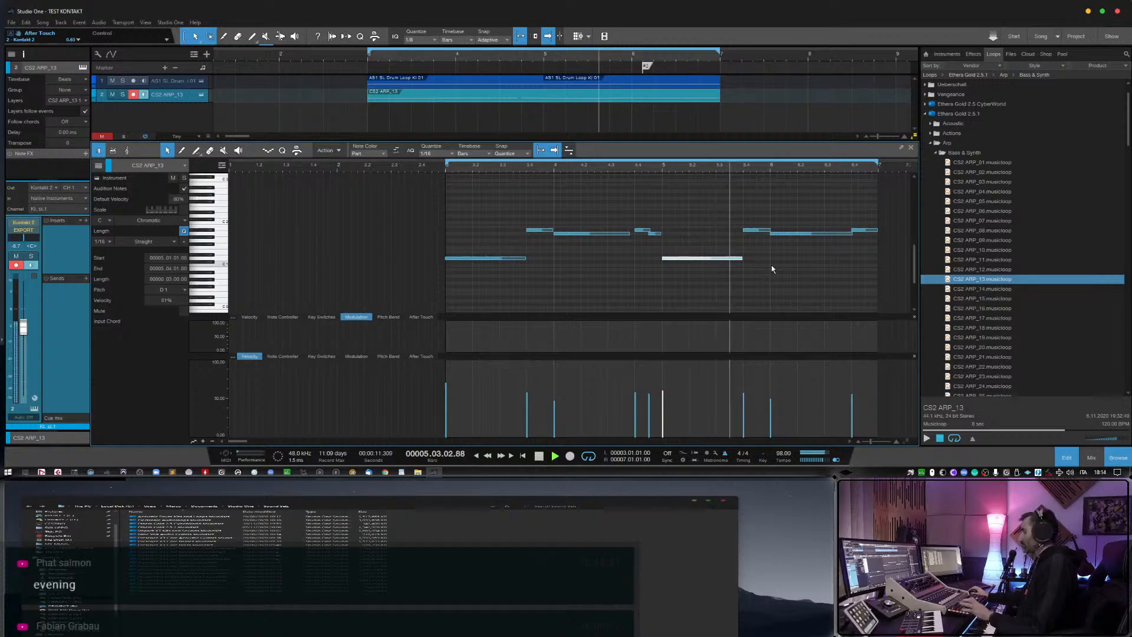
pyautogui.click(769, 230)
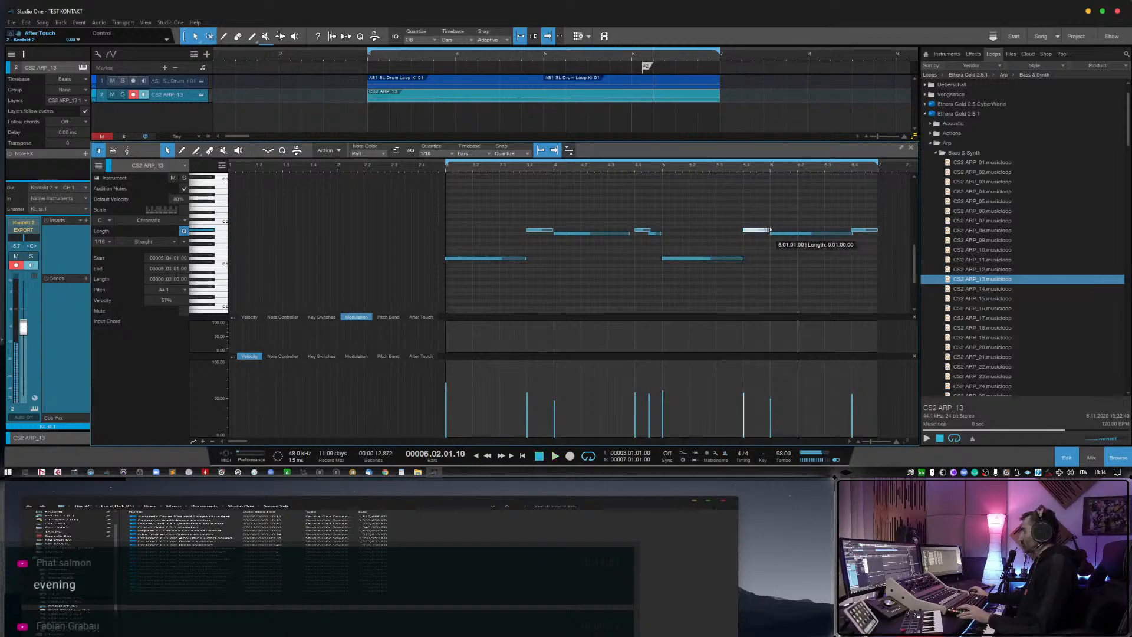
pyautogui.click(841, 233)
pyautogui.press('space')
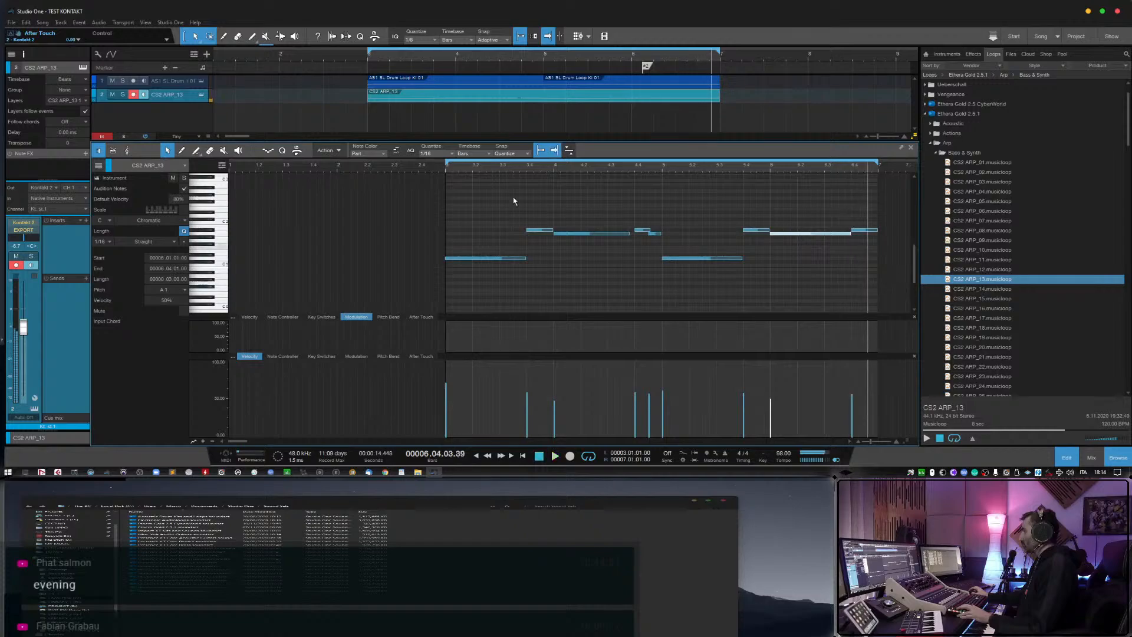
pyautogui.press('space')
pyautogui.press('F2')
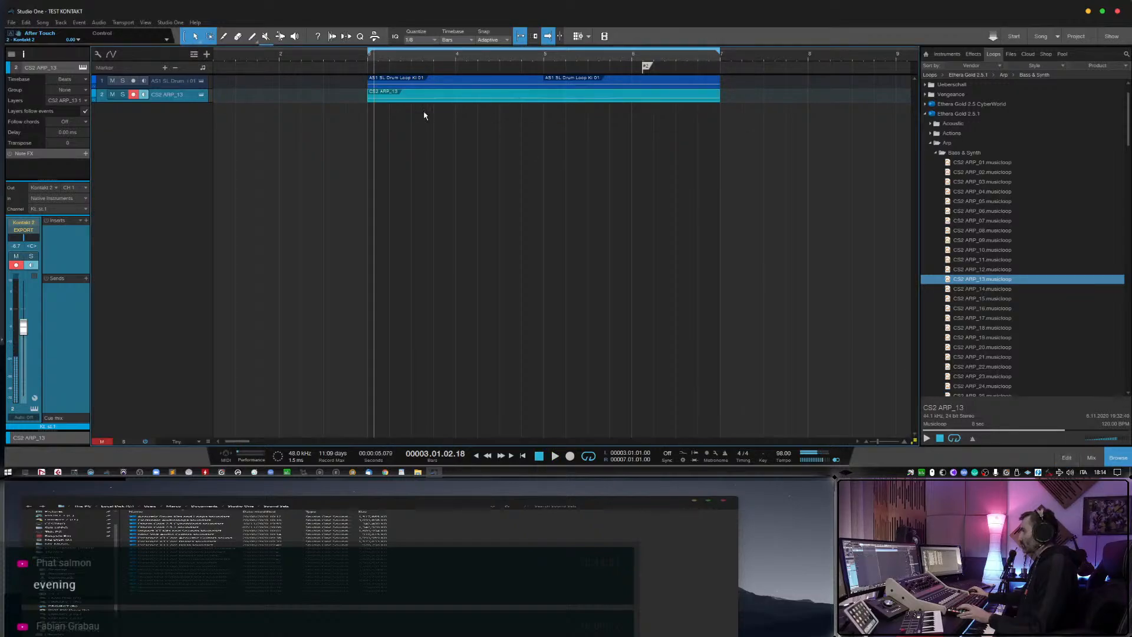
pyautogui.press('space')
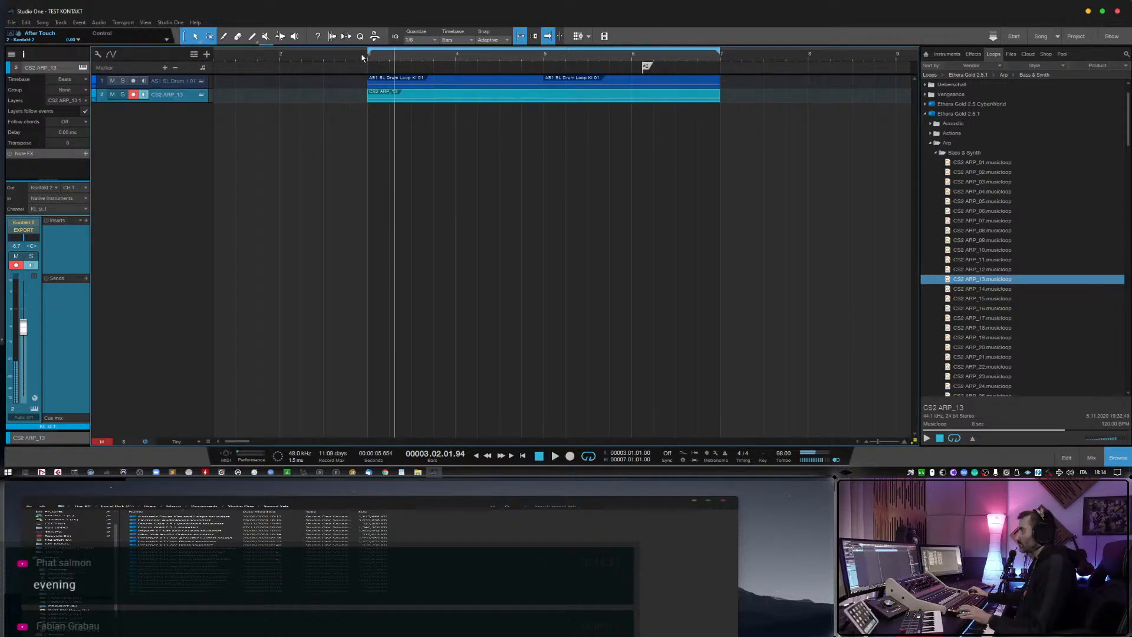
# During playback, lower the CS2 ARP_13 channel to about -11.3 dB and the drum loop channel to about -4.1 dB.
pyautogui.click(360, 58)
pyautogui.press('space')
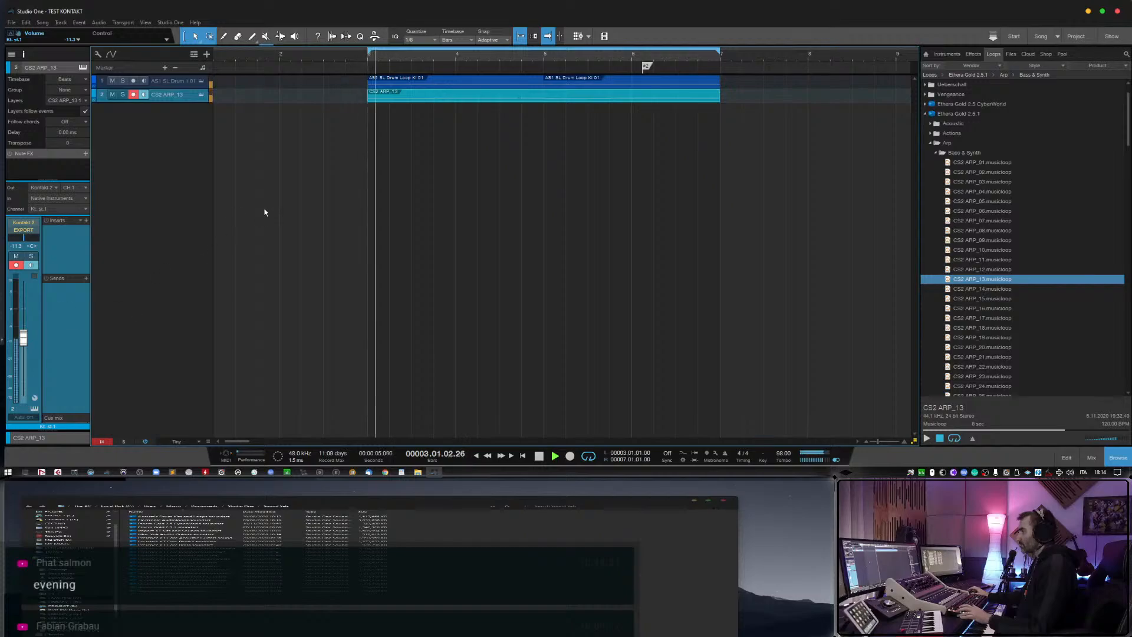
pyautogui.click(189, 84)
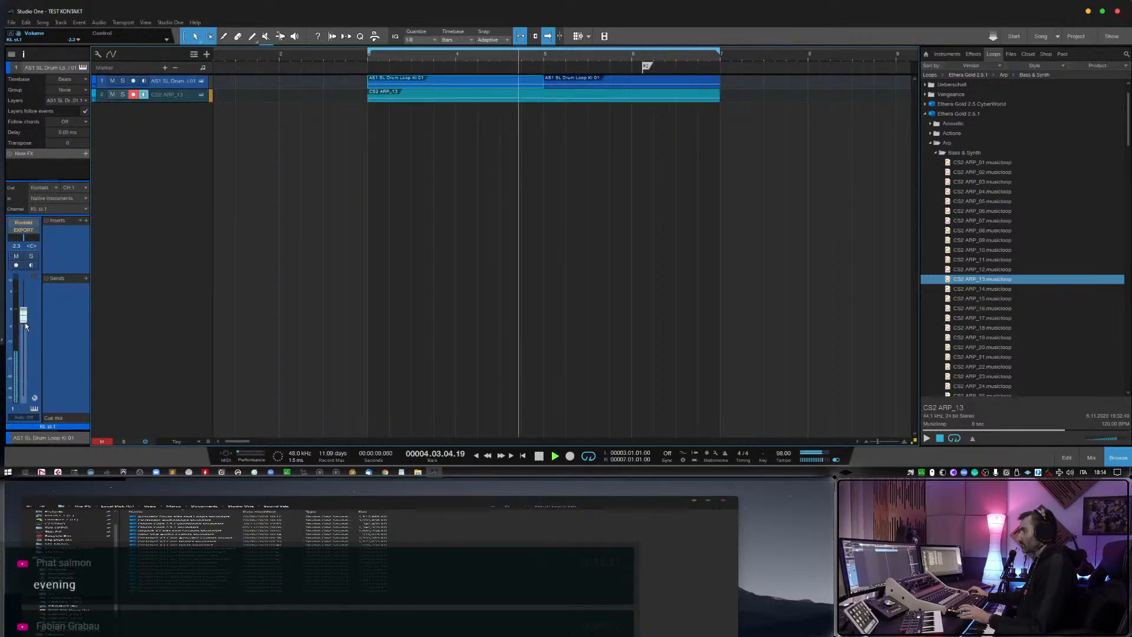
pyautogui.moveTo(23, 317); pyautogui.dragTo(23, 322)
pyautogui.press('space')
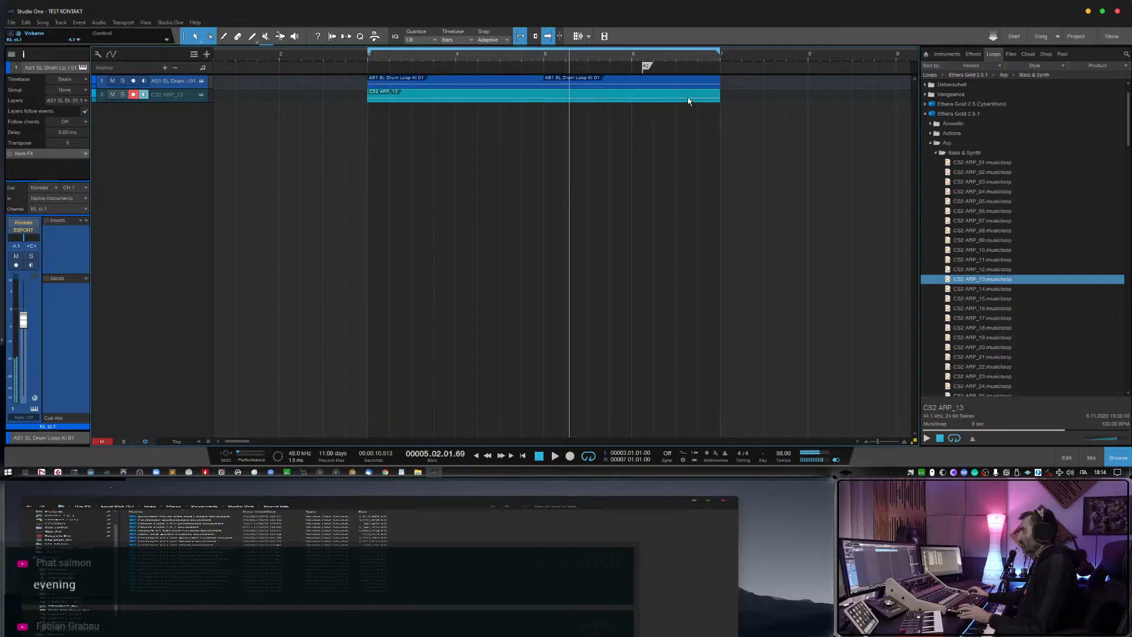
# Shorten the CS2 ARP_13 event to end at bar 5, duplicate it to fill bars 5 to 7, and play the result.
pyautogui.moveTo(719, 95); pyautogui.dragTo(546, 96)
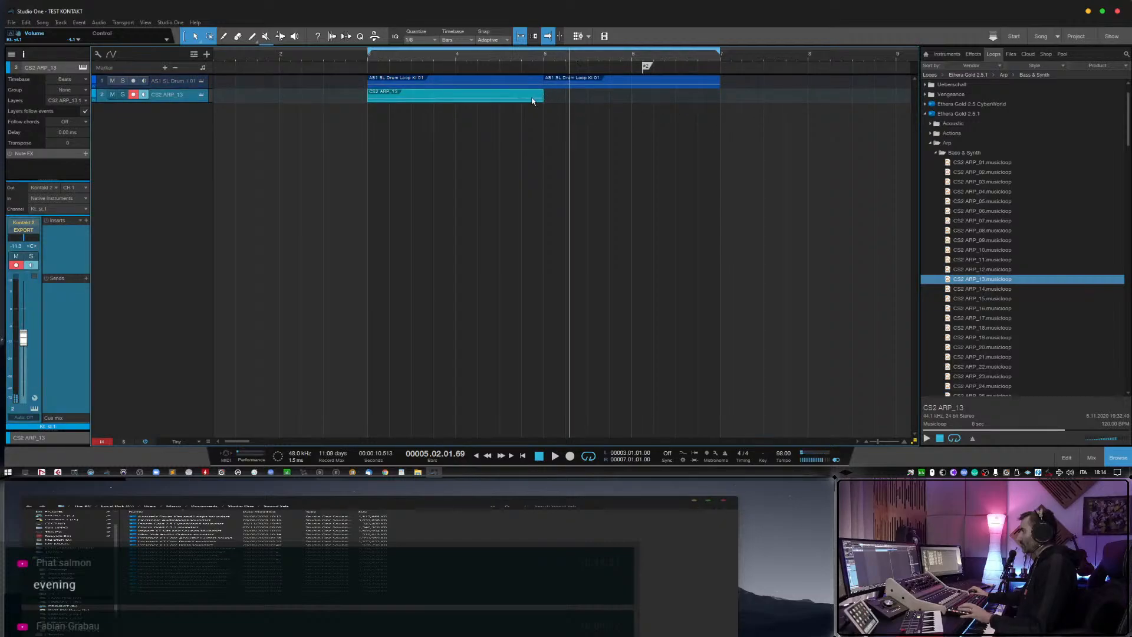
pyautogui.doubleClick(536, 98)
pyautogui.click(1067, 458)
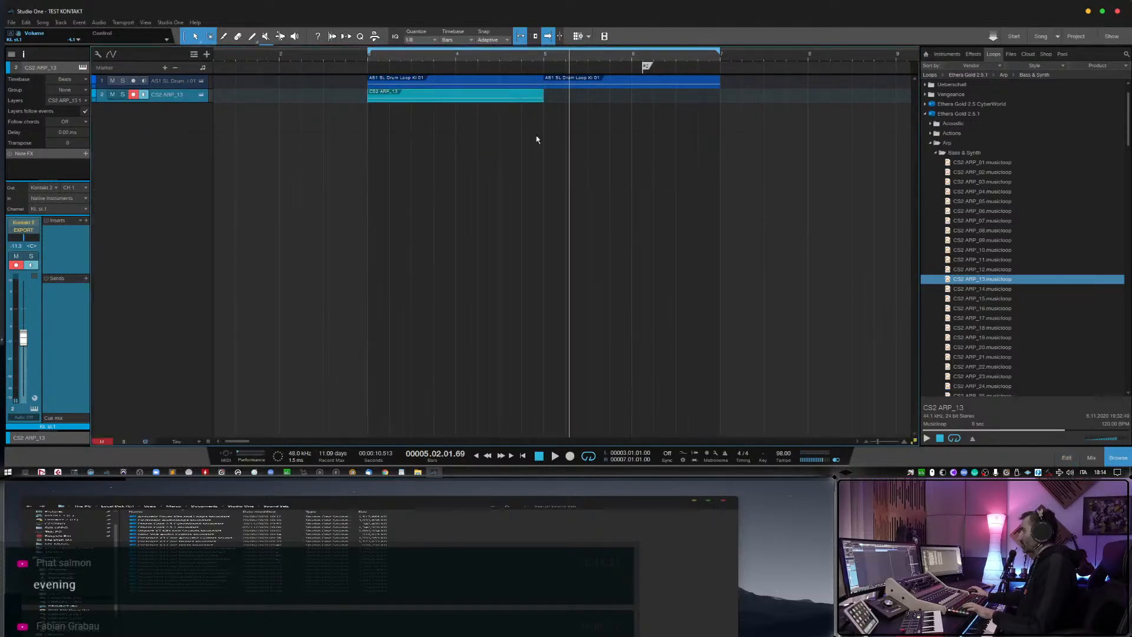
pyautogui.press('d')
pyautogui.click(362, 58)
pyautogui.press('space')
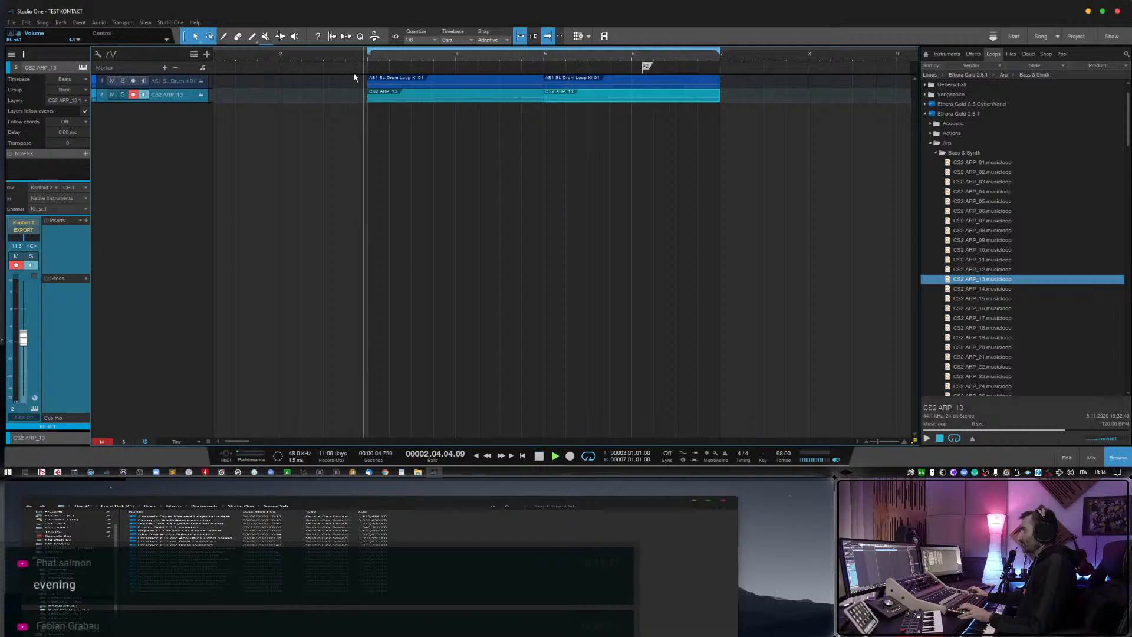
pyautogui.press('space')
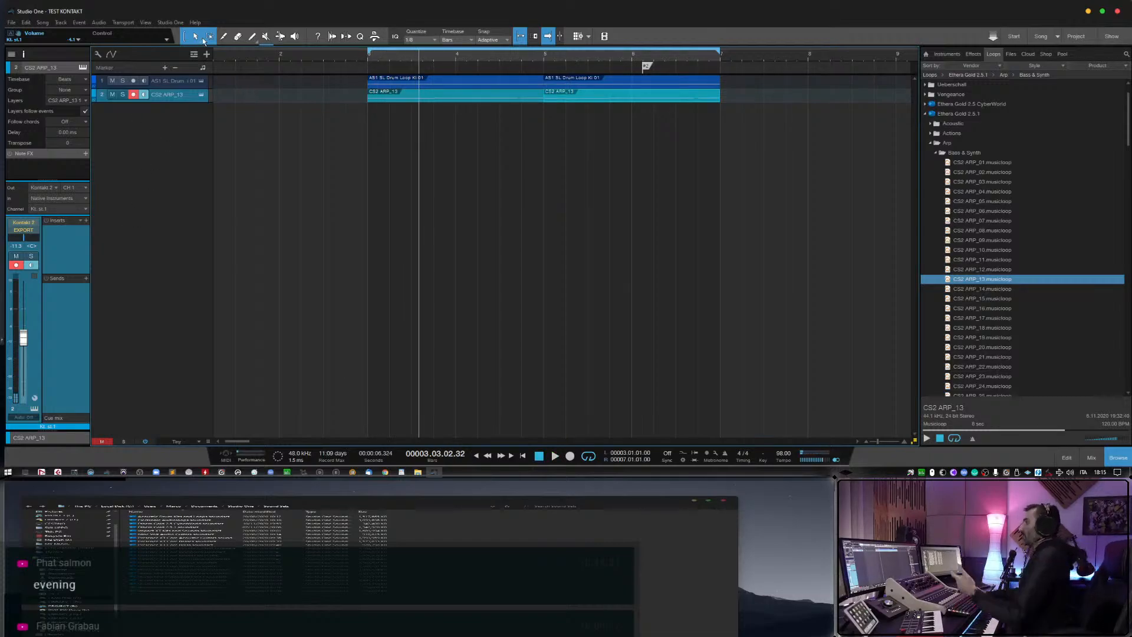
# Open the drum loop track's Kontakt instrument window and move it slightly to inspect the loaded Ethera Gold Action Synth patch.
pyautogui.click(202, 82)
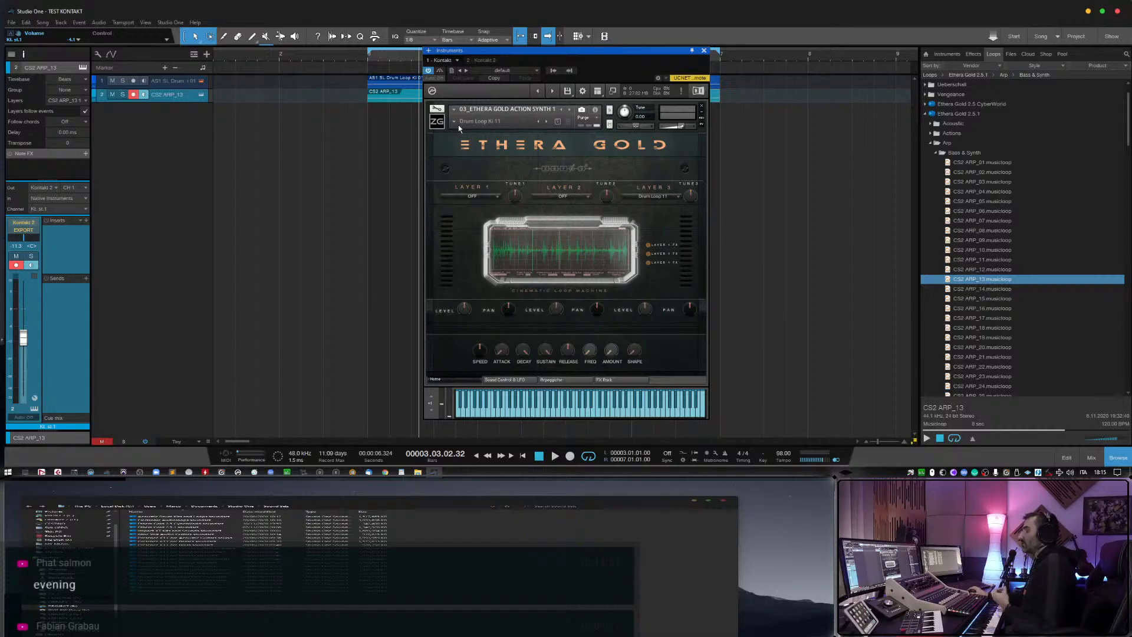
pyautogui.moveTo(496, 50); pyautogui.dragTo(504, 59)
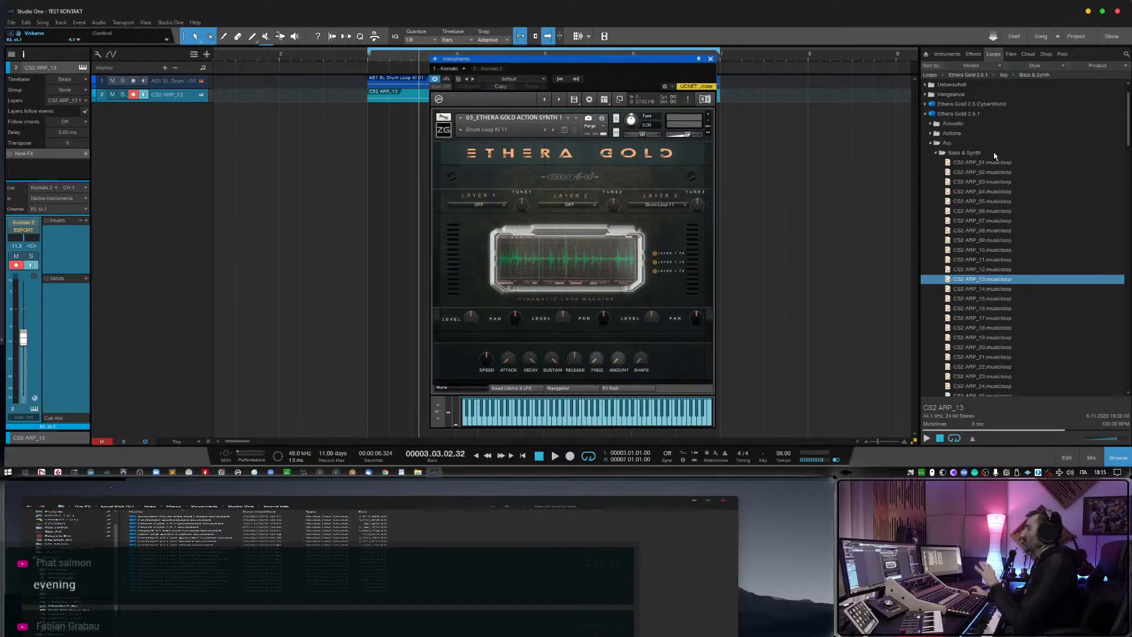
# Collapse the Arp loop folder and briefly check Kontakt's quick-load instrument list.
pyautogui.click(930, 144)
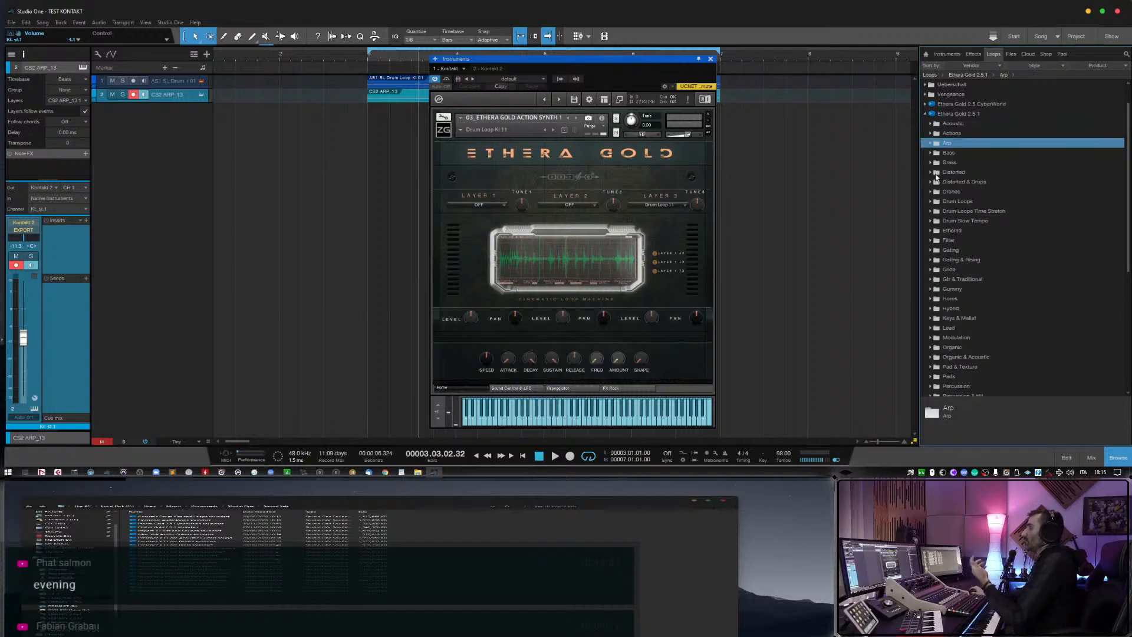
pyautogui.doubleClick(446, 138)
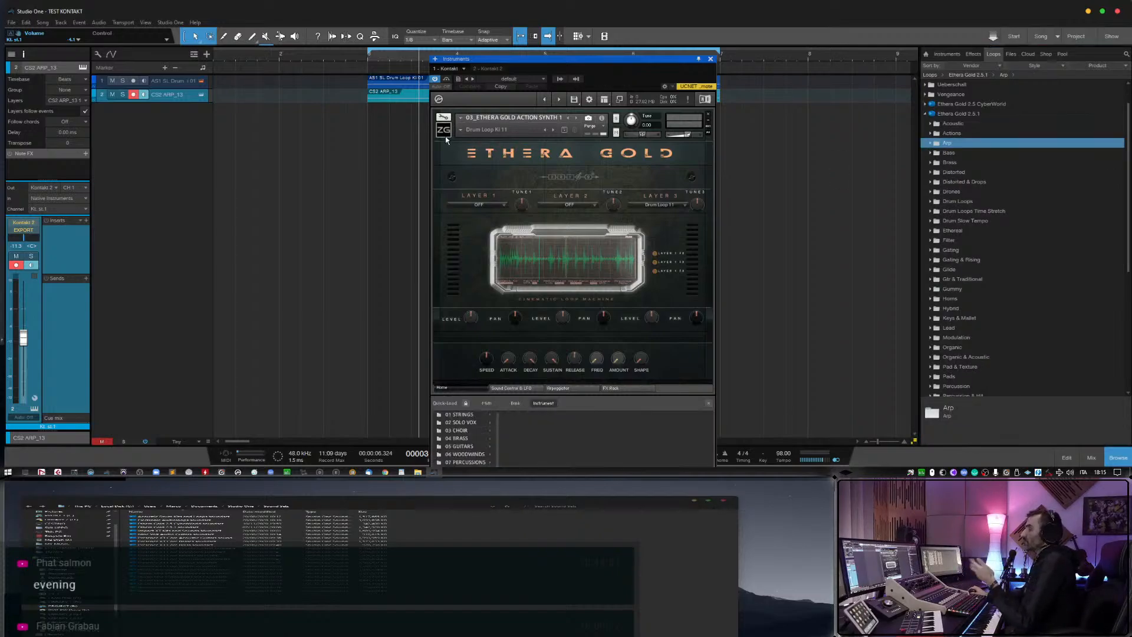
pyautogui.click(709, 404)
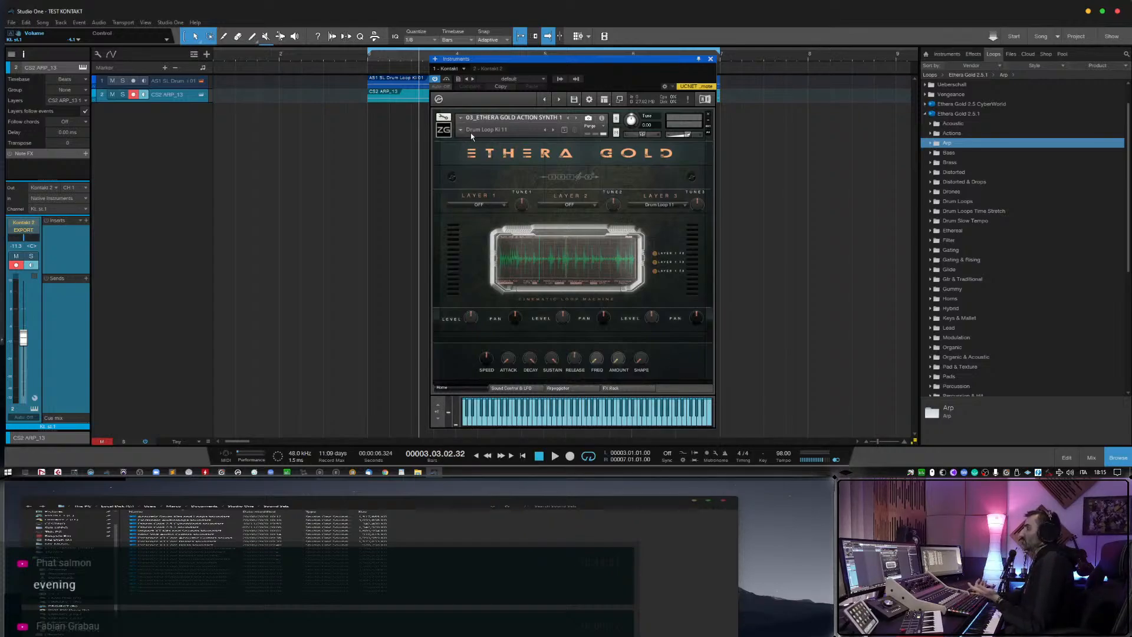
# Audition the Drum Loop 12 snapshot in the Action Synth patch from bar 3 and advance to the Glitch Drum snapshot.
pyautogui.click(552, 132)
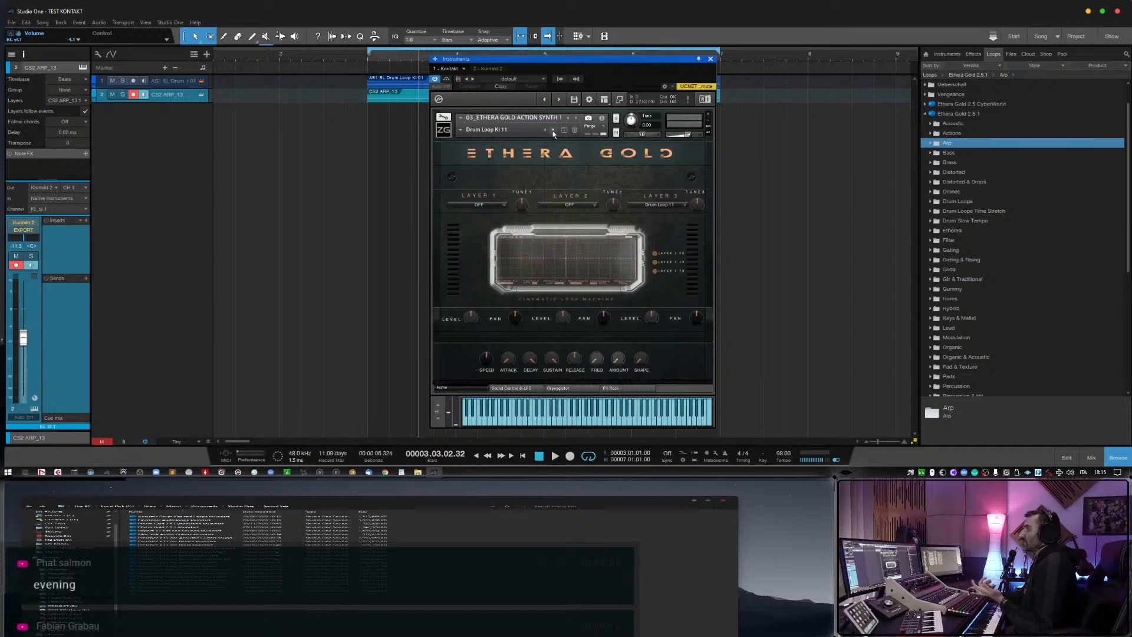
pyautogui.click(365, 60)
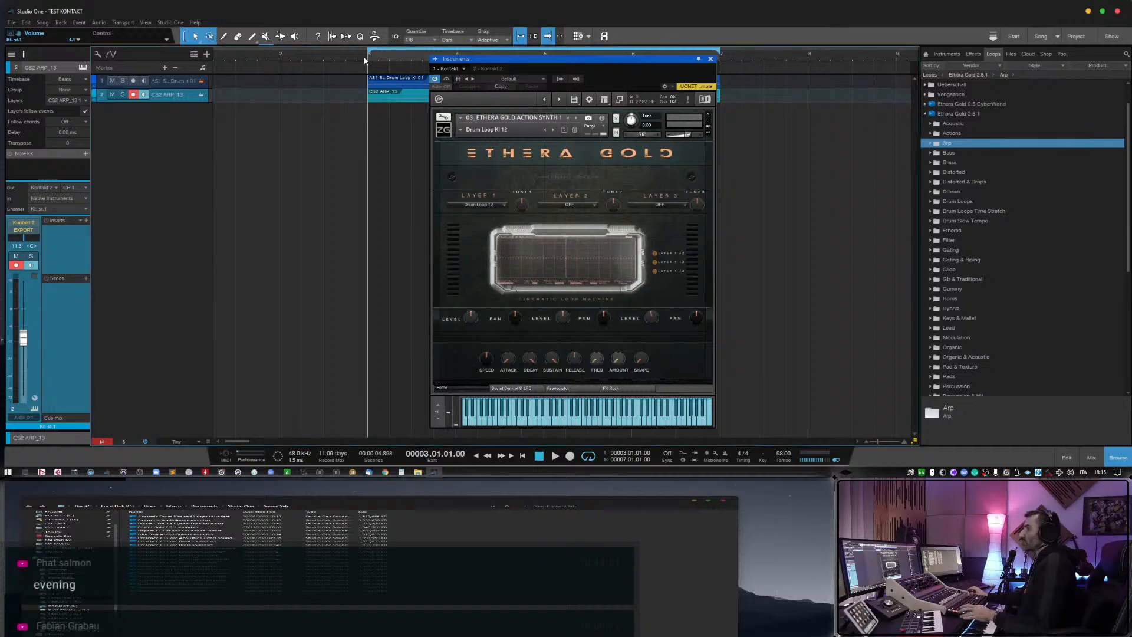
pyautogui.press('space')
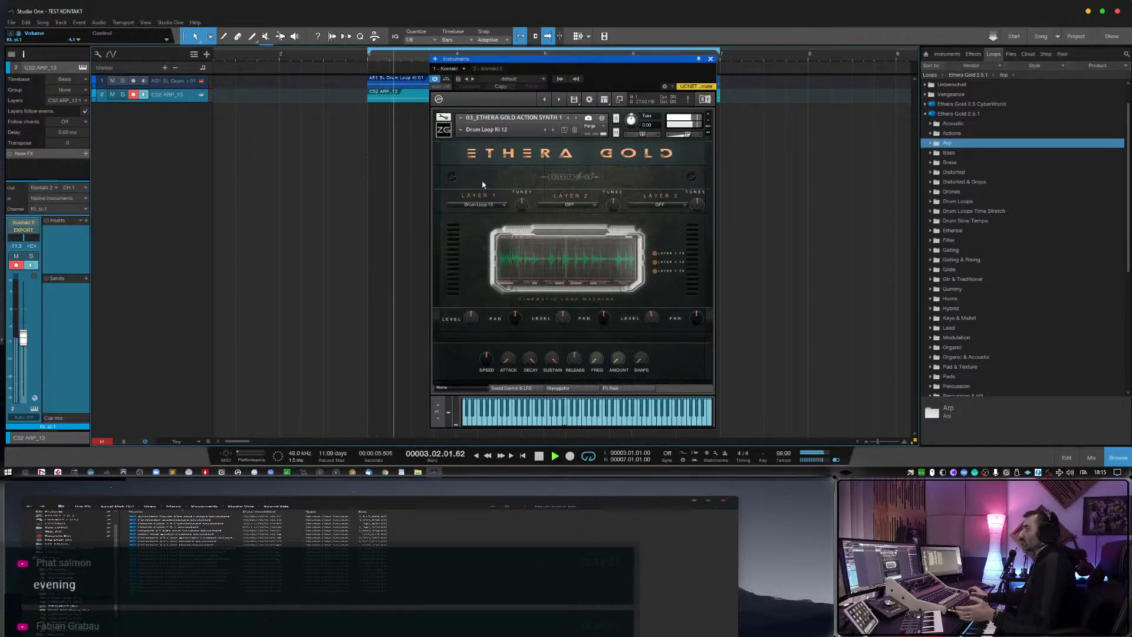
pyautogui.click(553, 131)
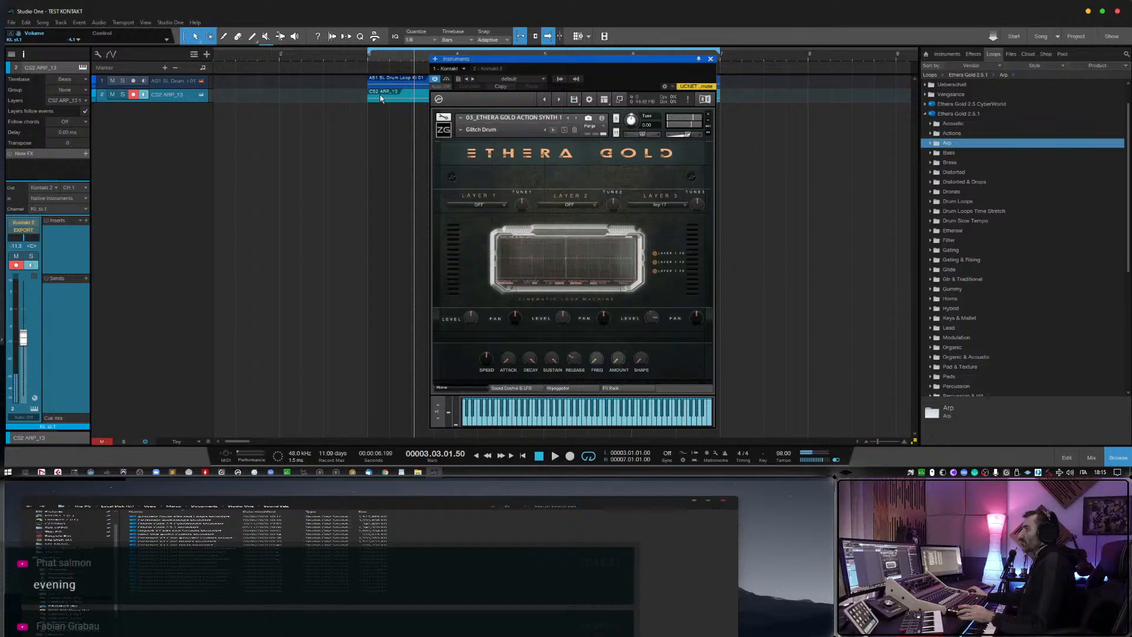
pyautogui.click(460, 129)
pyautogui.click(607, 167)
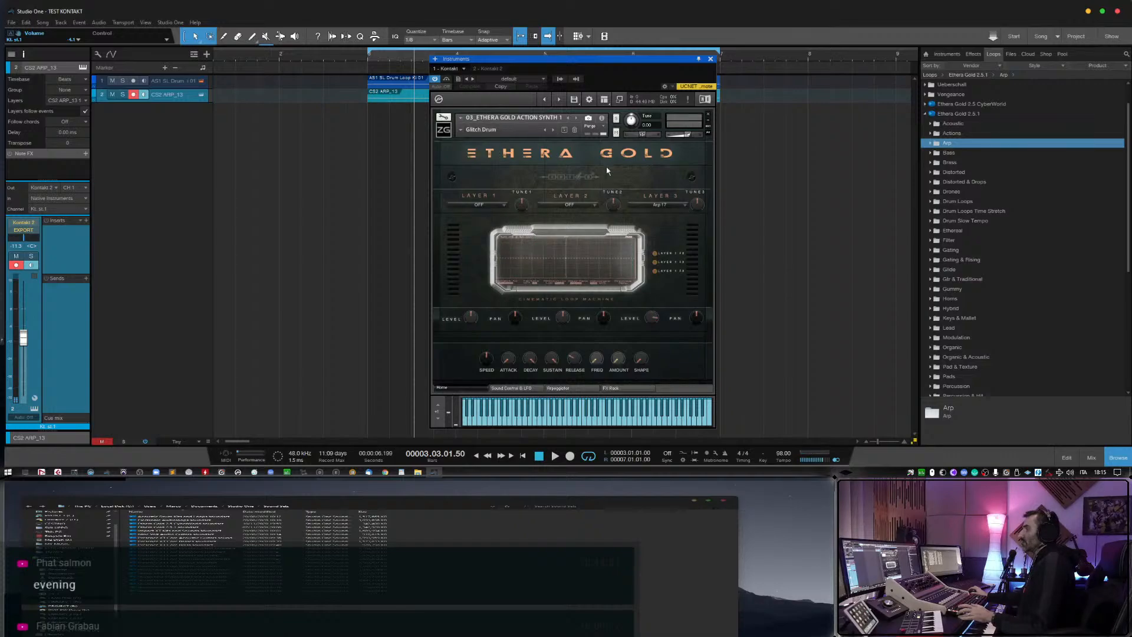
# Go back to the Drum Loop 09 snapshot, play it from just before bar 3, and close the instrument window.
pyautogui.click(545, 132)
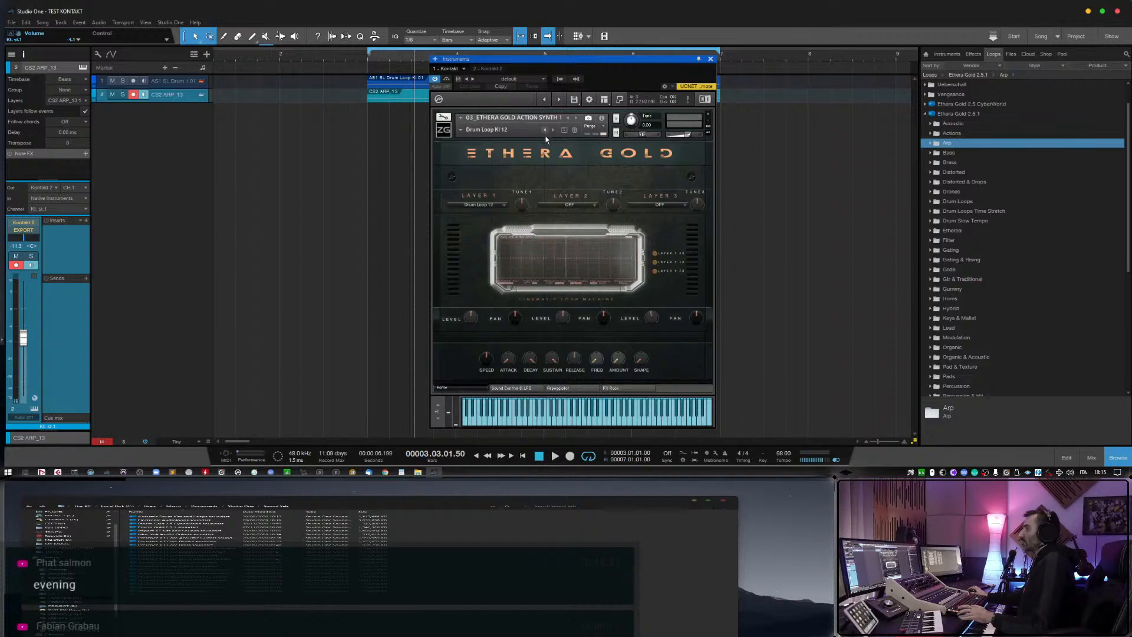
pyautogui.click(545, 131)
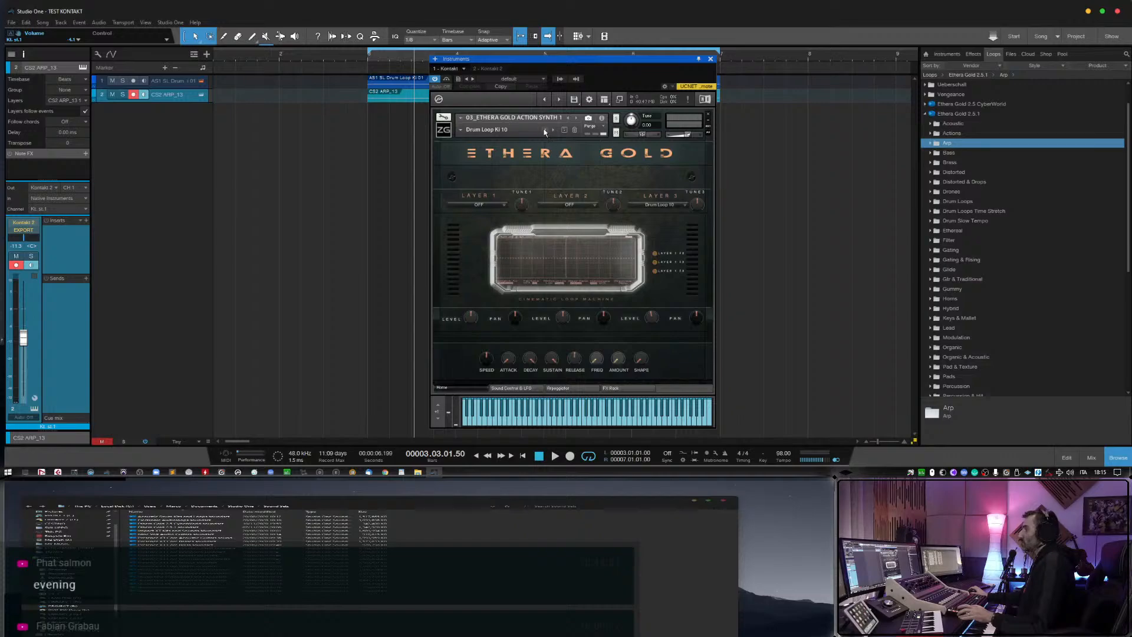
pyautogui.click(361, 59)
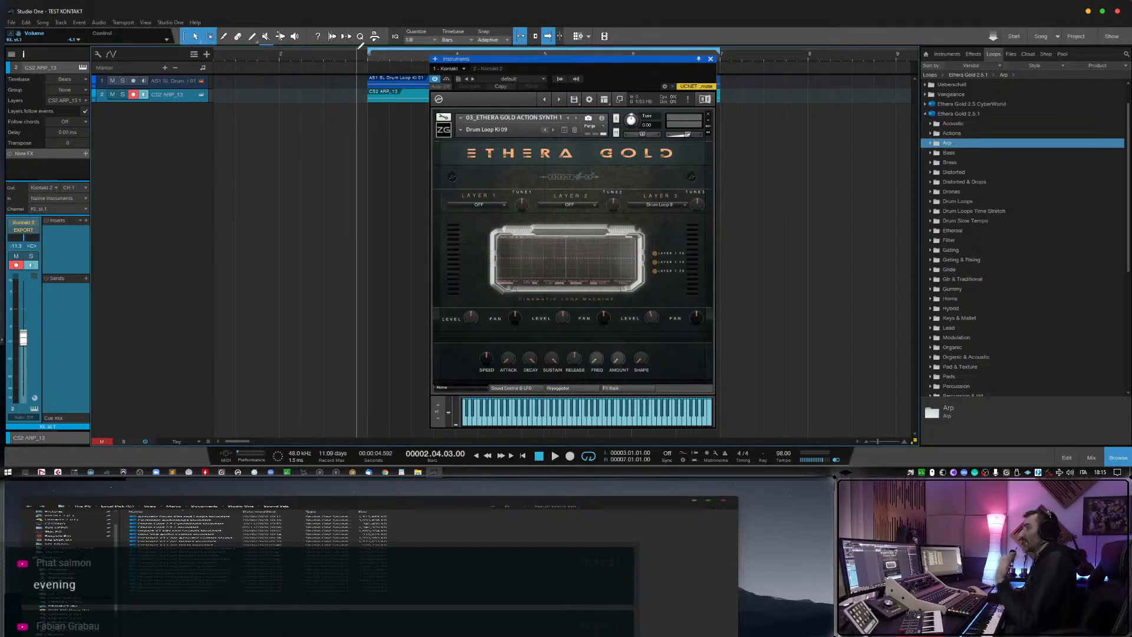
pyautogui.press('space')
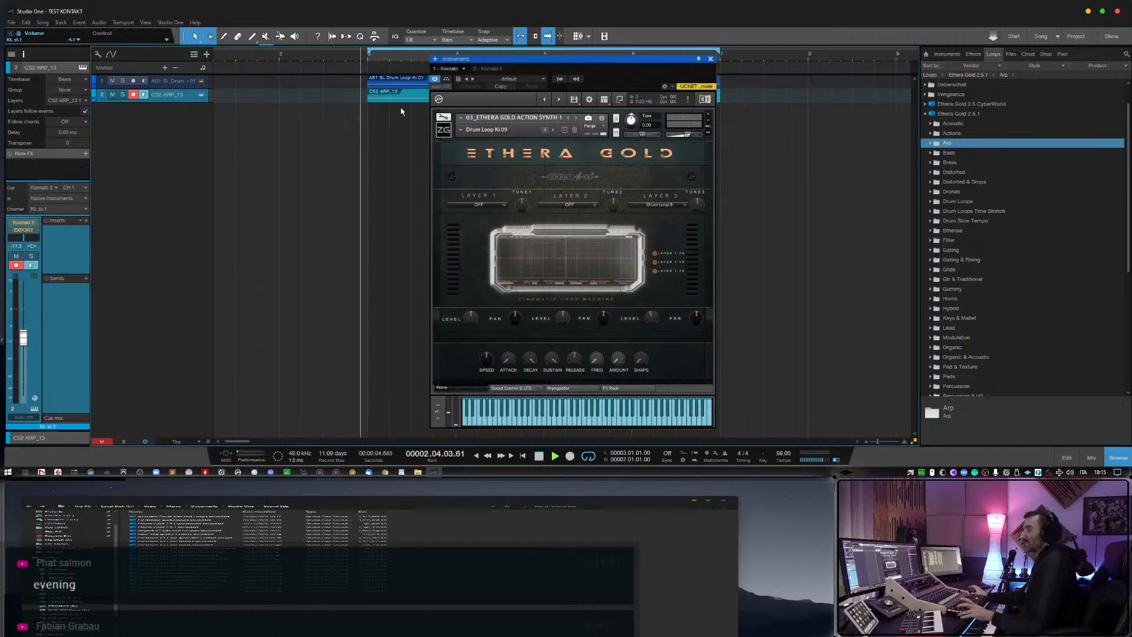
pyautogui.click(710, 58)
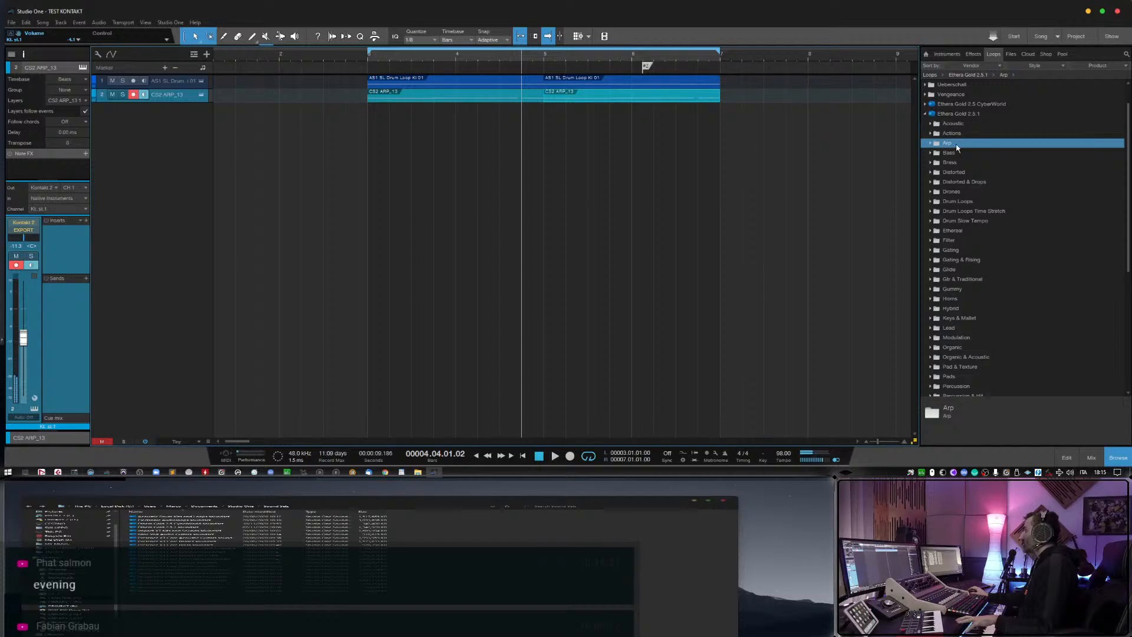
# Expand the Ethera Gold 2.5.1 Gtr & Traditional folder and preview CS2 GTR 02 Ampli Distorted and CS2 Clean Gtr.
pyautogui.scroll(-1, 982, 306)
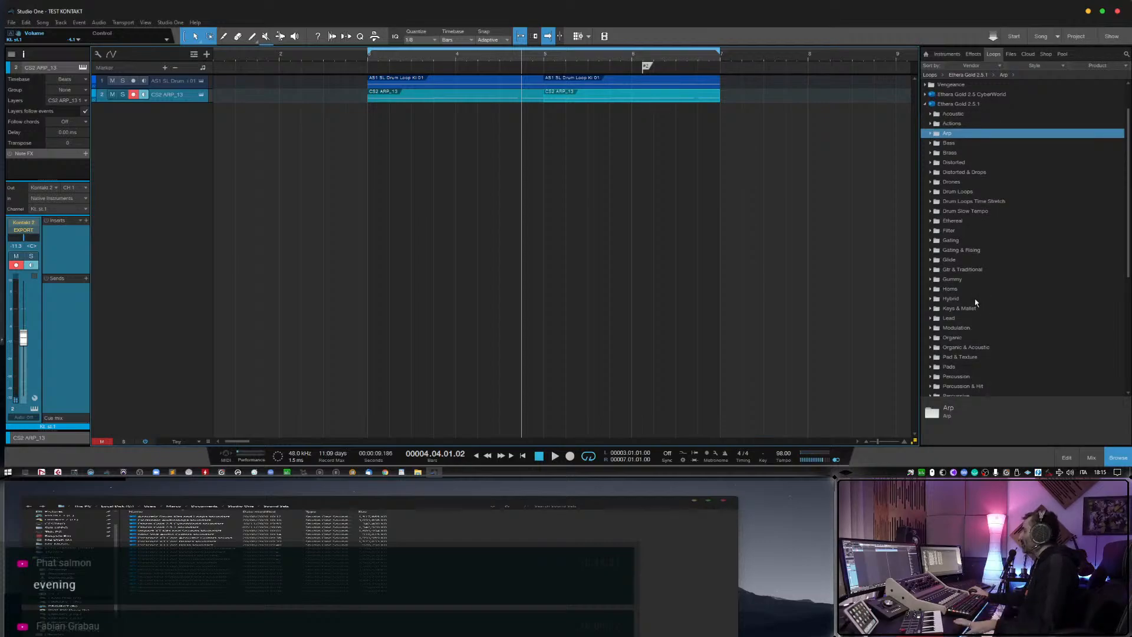
pyautogui.click(931, 271)
pyautogui.scroll(-3, 967, 305)
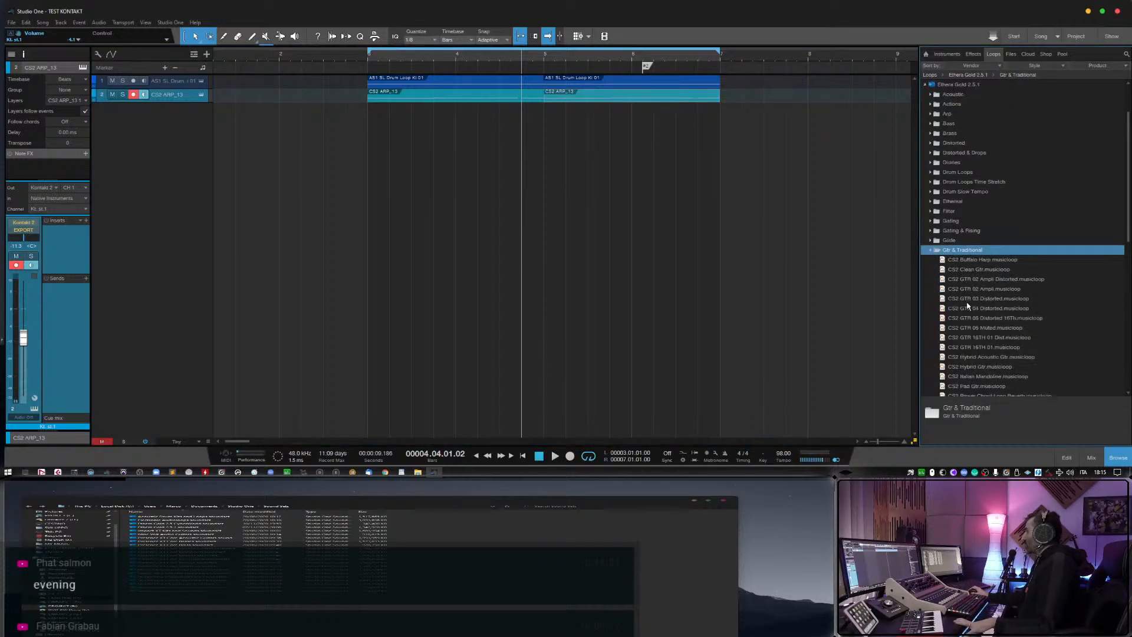
pyautogui.click(968, 271)
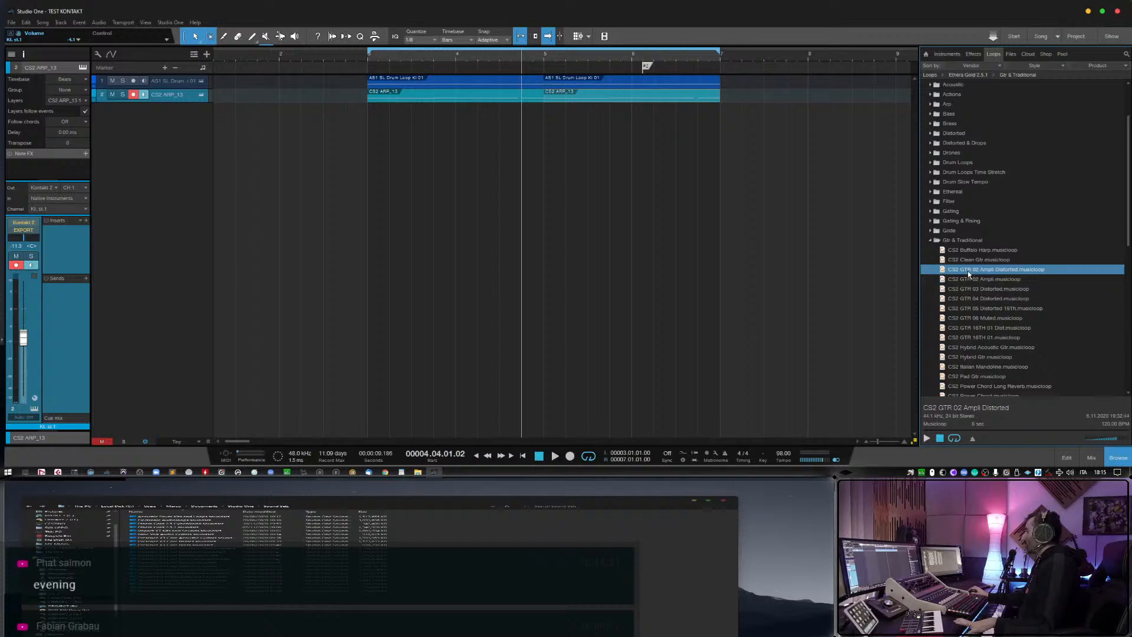
pyautogui.click(927, 439)
pyautogui.press('Up')
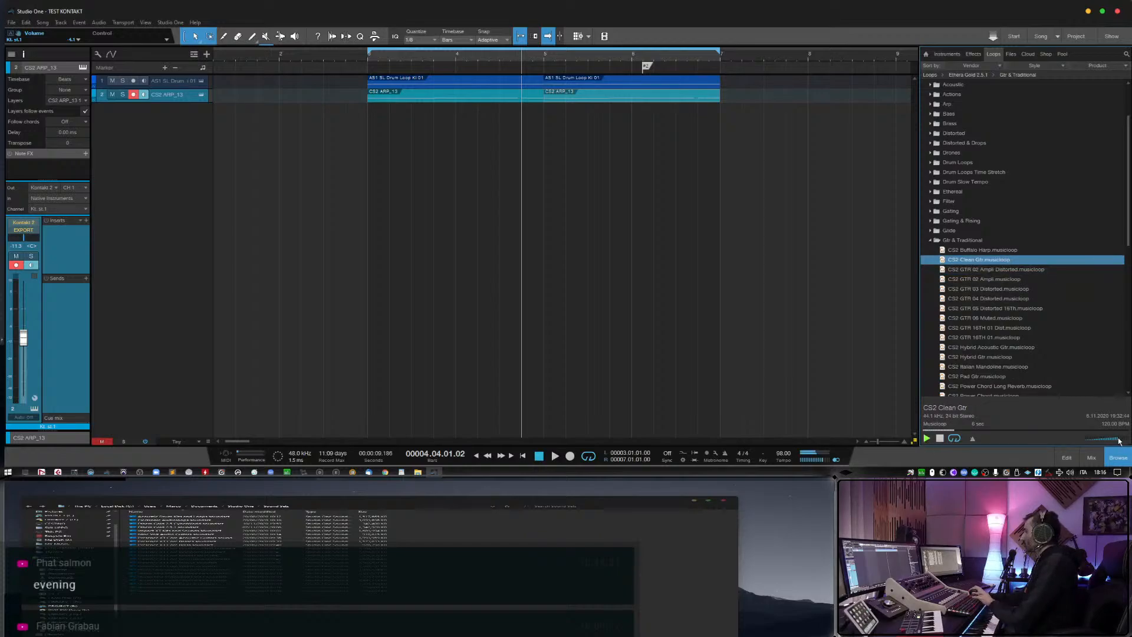
# Preview the successive guitar loops from CS2 GTR 02 Ampli through CS2 Italian Mandoline.
pyautogui.press('Down')
pyautogui.press('Down')
pyautogui.press('Down')
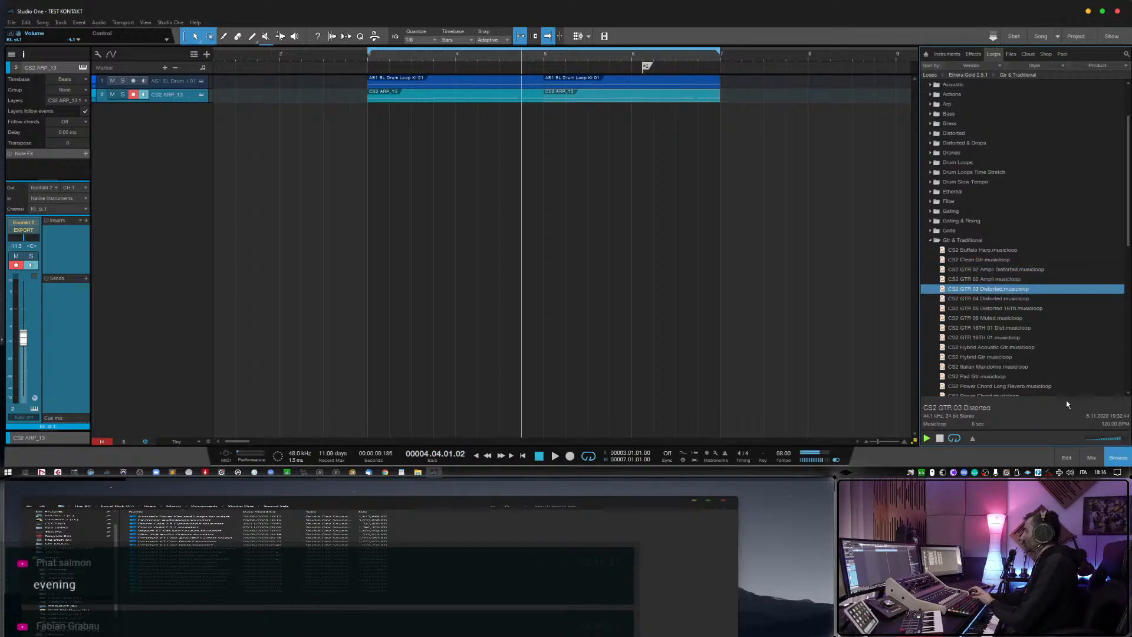
pyautogui.press('Down')
pyautogui.press('Down')
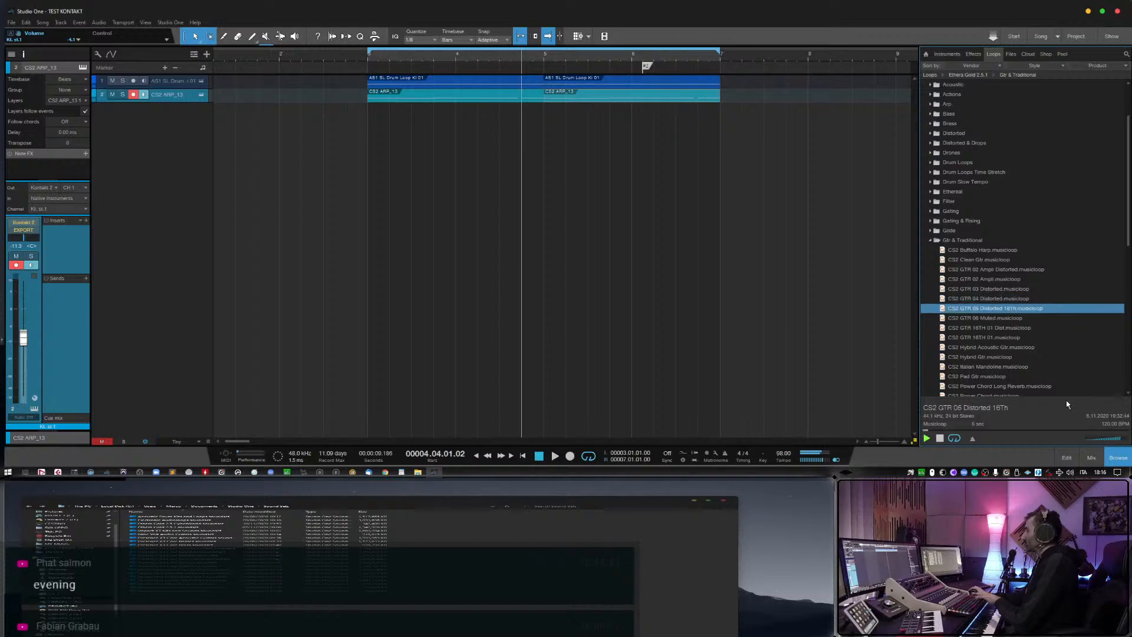
pyautogui.press('Down')
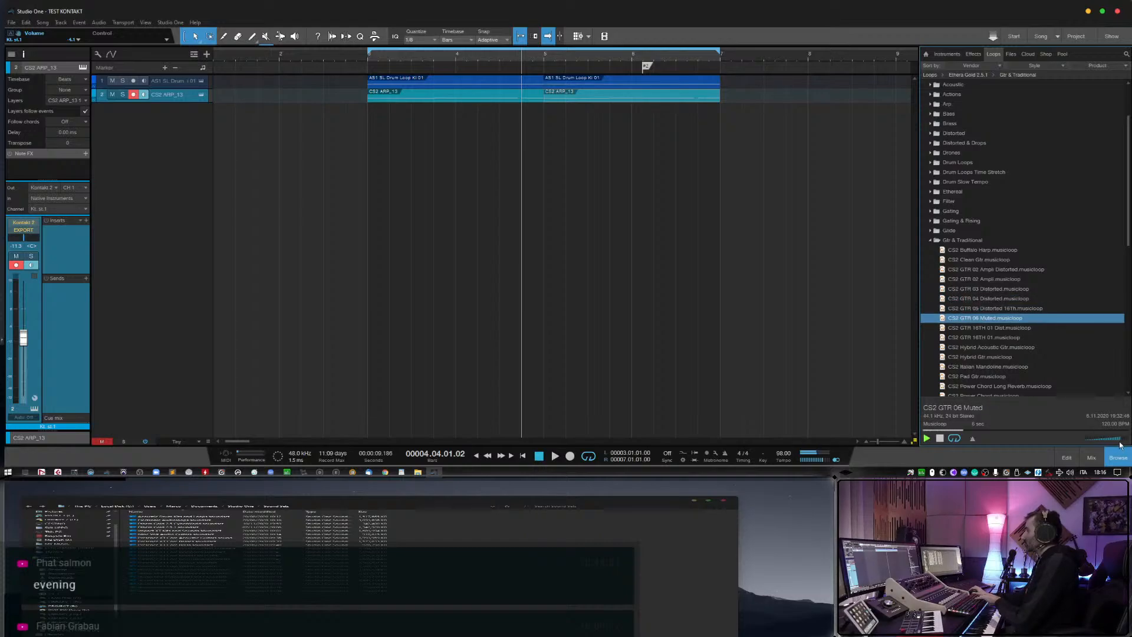
pyautogui.press('Down')
pyautogui.press('Down')
pyautogui.press('Down')
pyautogui.press('Down')
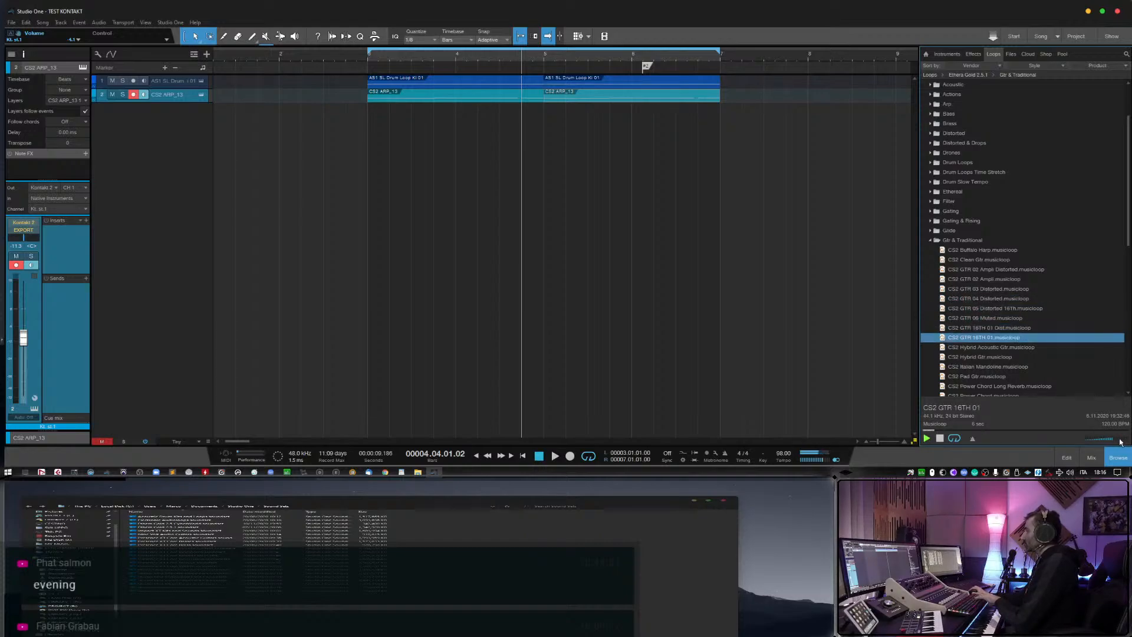
pyautogui.press('Down')
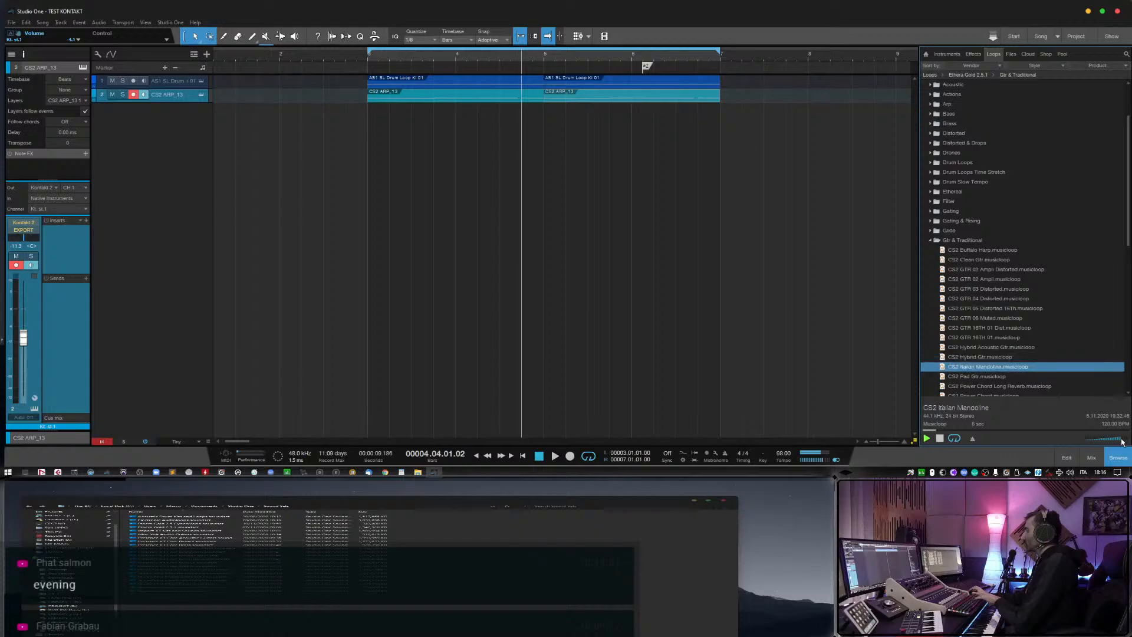
pyautogui.press('Down')
# Preview the CS2 GTR 02 Ampli, GTR 03 Distorted, GTR 04 Distorted and GTR 05 Distorted 16Th loops again.
pyautogui.scroll(-1, 1017, 339)
pyautogui.click(972, 249)
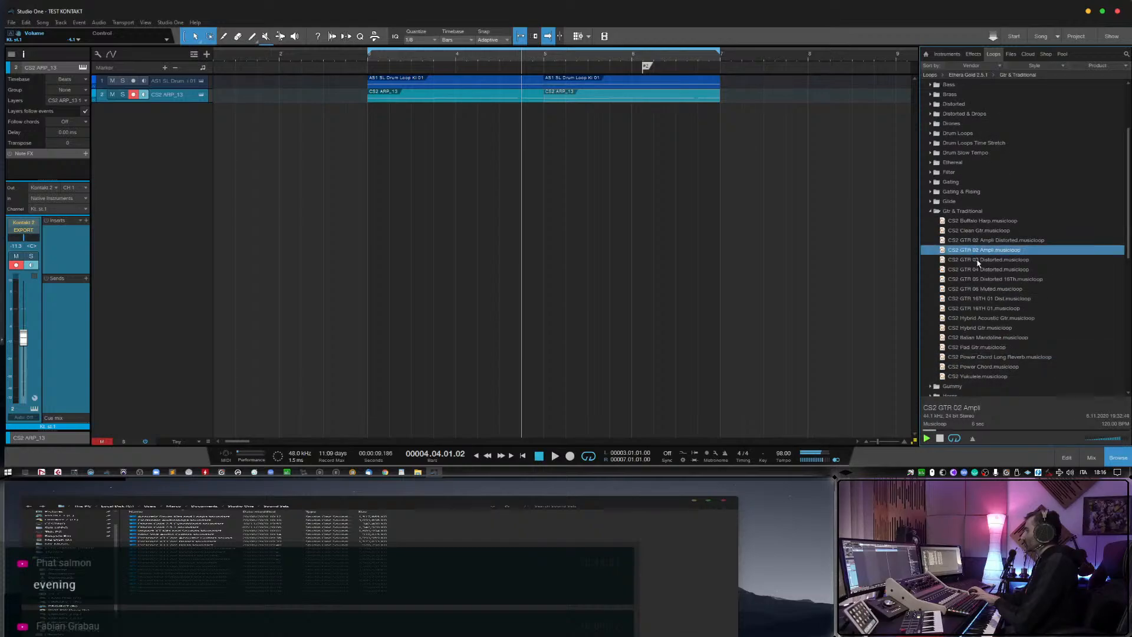
pyautogui.click(978, 260)
pyautogui.click(980, 272)
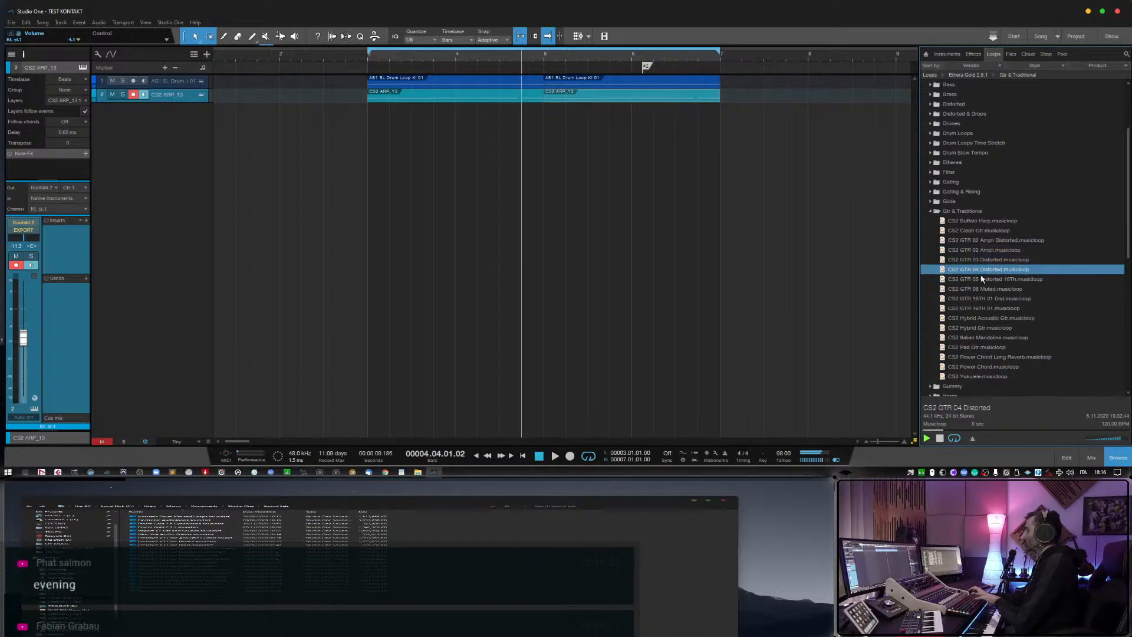
pyautogui.click(981, 279)
# Add the CS2 Clean Gtr musicloop at bar 3 as a new track and delete its event, keeping only the instrument track.
pyautogui.click(975, 228)
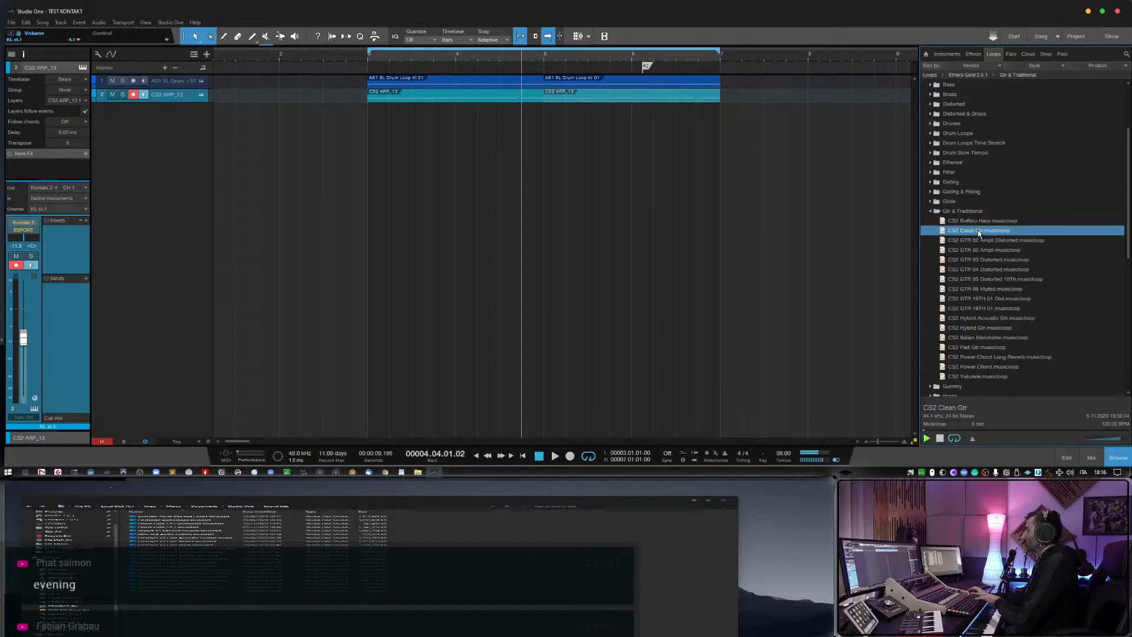
pyautogui.moveTo(980, 233); pyautogui.dragTo(383, 159)
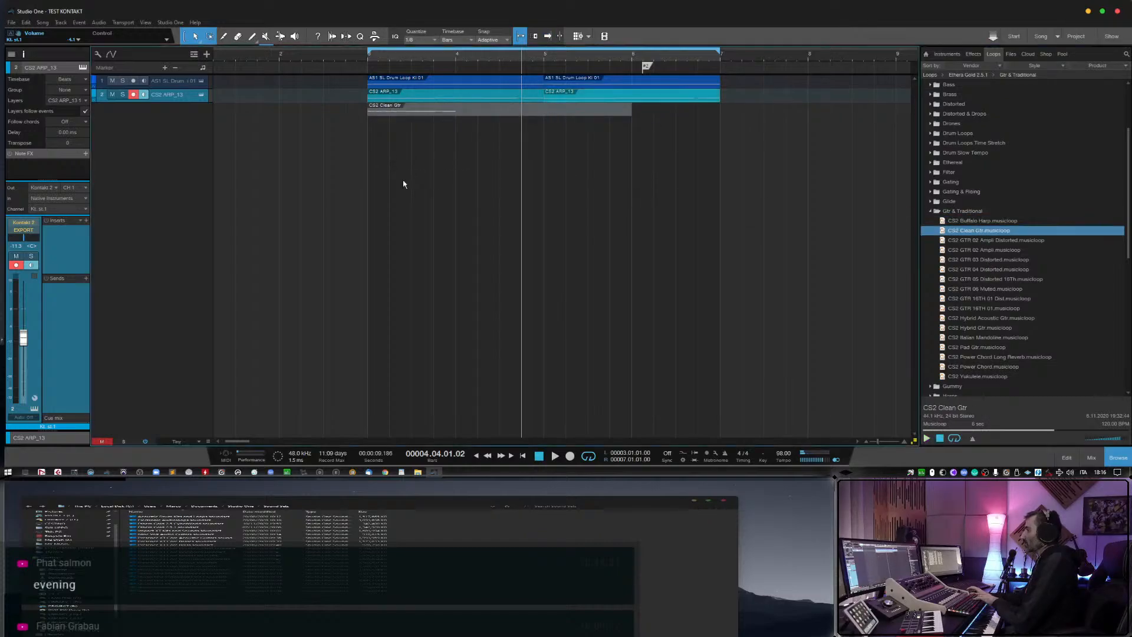
pyautogui.click(386, 113)
pyautogui.press('Delete')
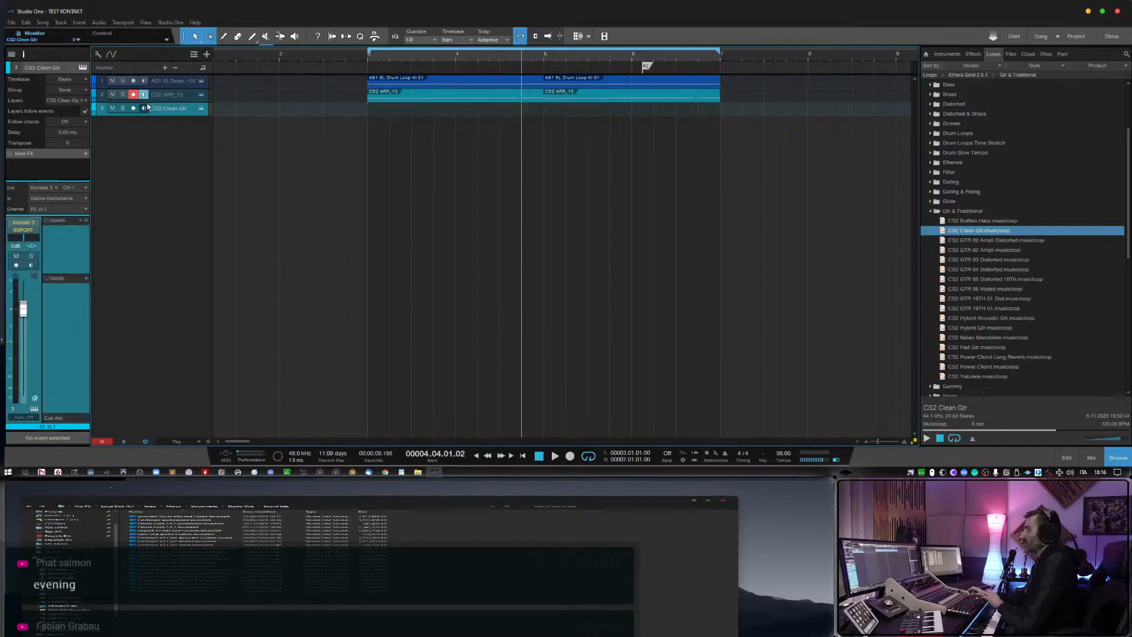
# Switch monitoring and record arming from CS2 ARP_13 to CS2 Clean Gtr and play the arrangement from bar 2 to try it.
pyautogui.click(144, 96)
pyautogui.click(133, 109)
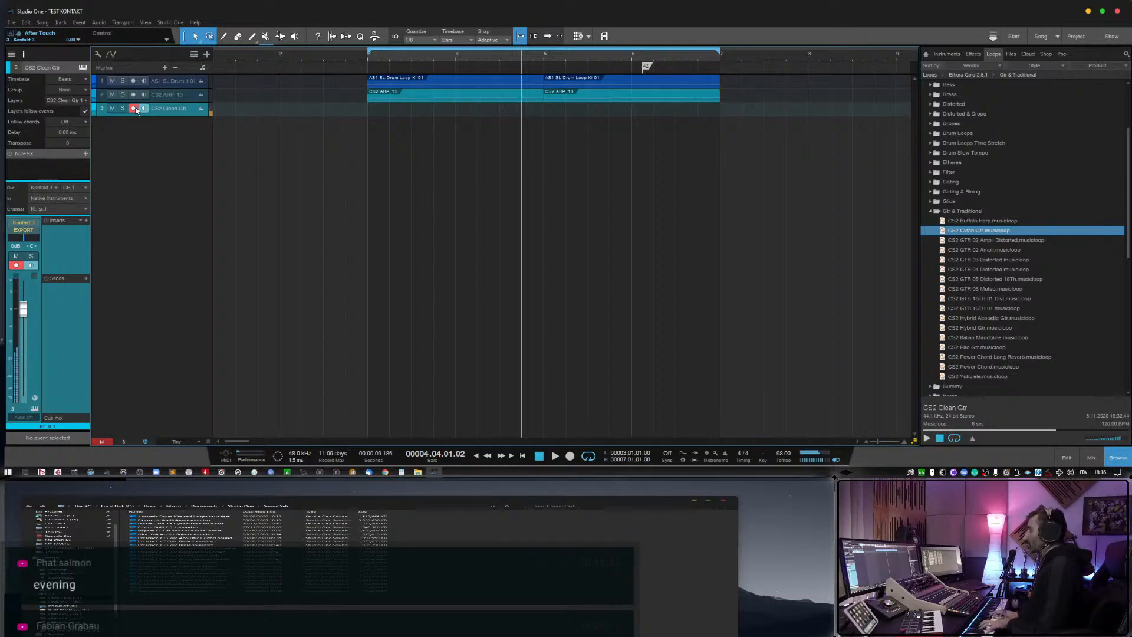
pyautogui.click(306, 55)
pyautogui.press('space')
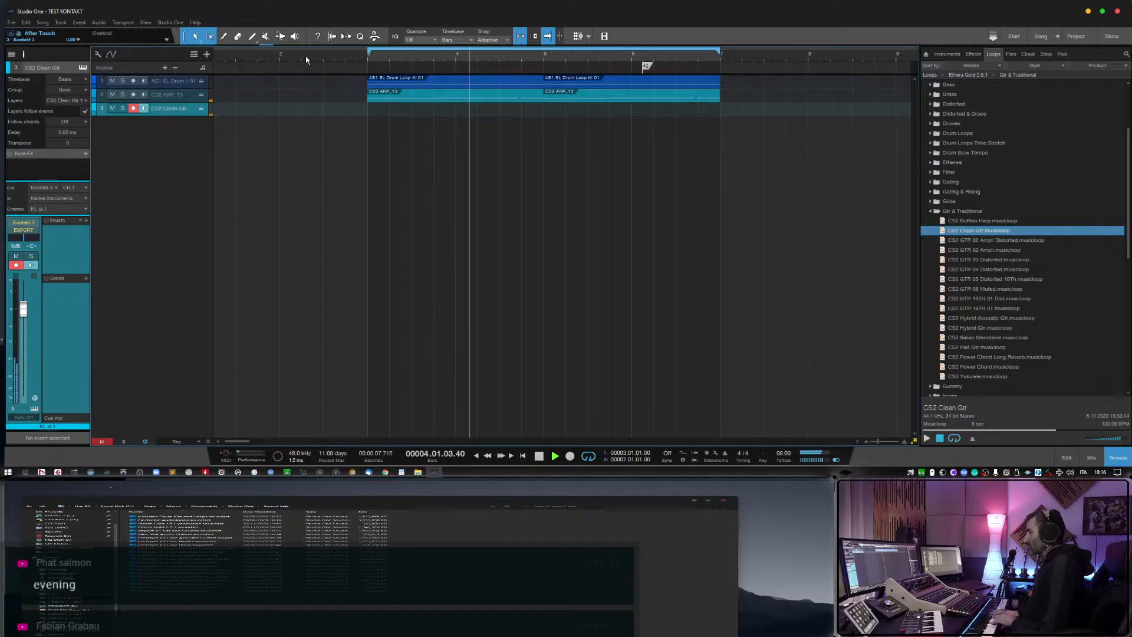
pyautogui.press('space')
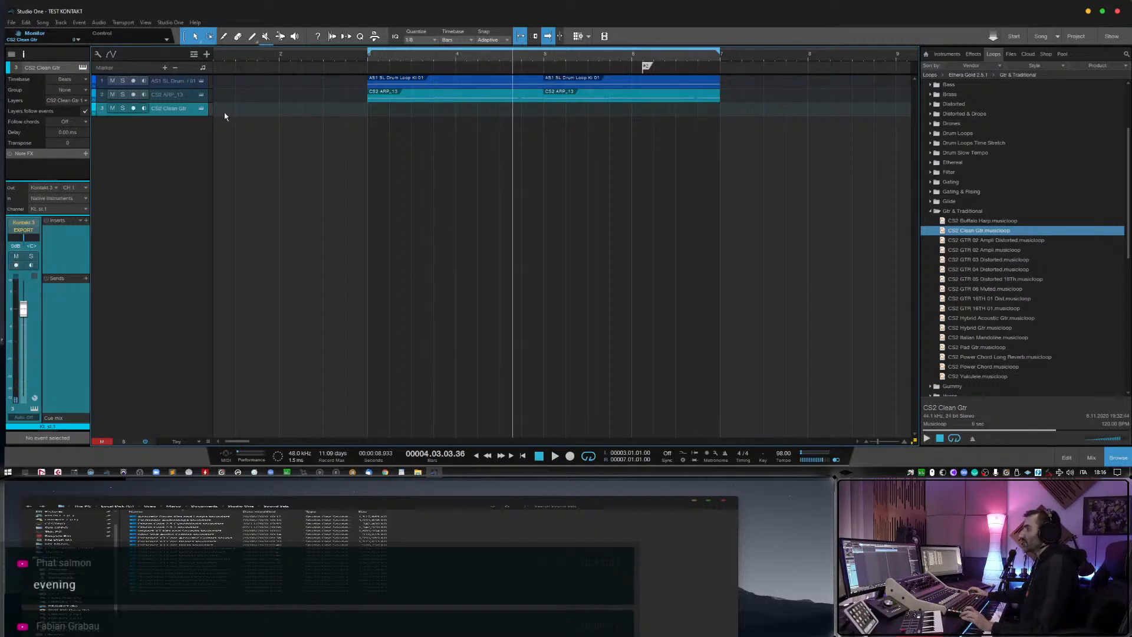
# Delete both CS2 ARP_13 events between bars 3 and 7, leaving the track empty.
pyautogui.click(200, 99)
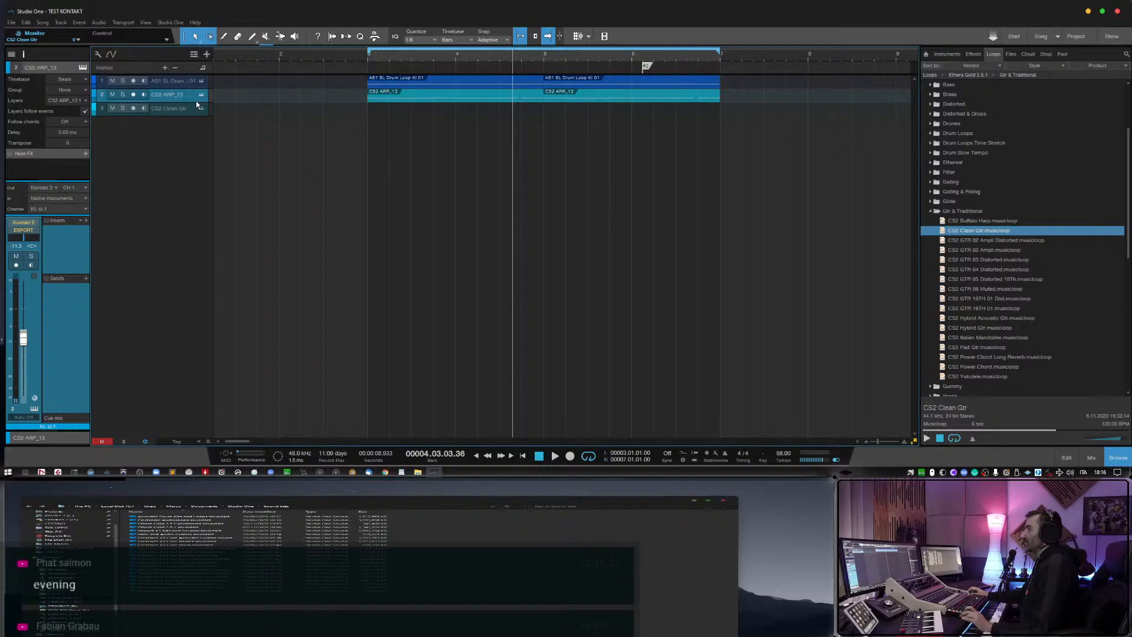
pyautogui.click(444, 100)
pyautogui.click(608, 104)
pyautogui.click(605, 100)
pyautogui.press('Delete')
pyautogui.click(501, 100)
pyautogui.press('Delete')
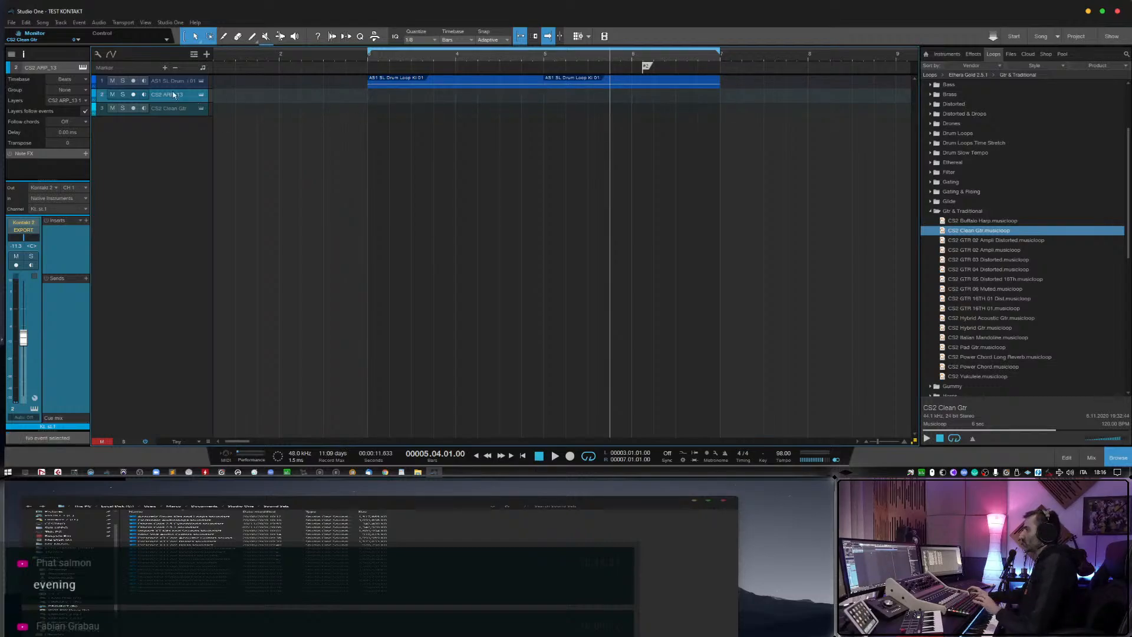
# Enable monitoring on the CS2 ARP_13 track and briefly play the arrangement from bar 2.
pyautogui.click(299, 66)
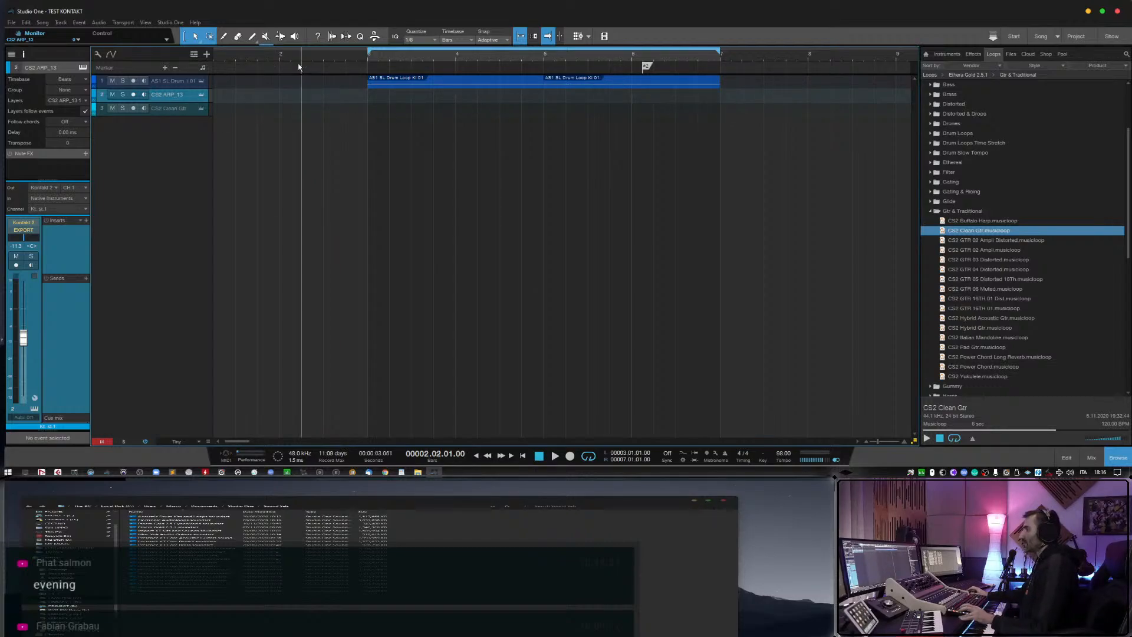
pyautogui.click(143, 95)
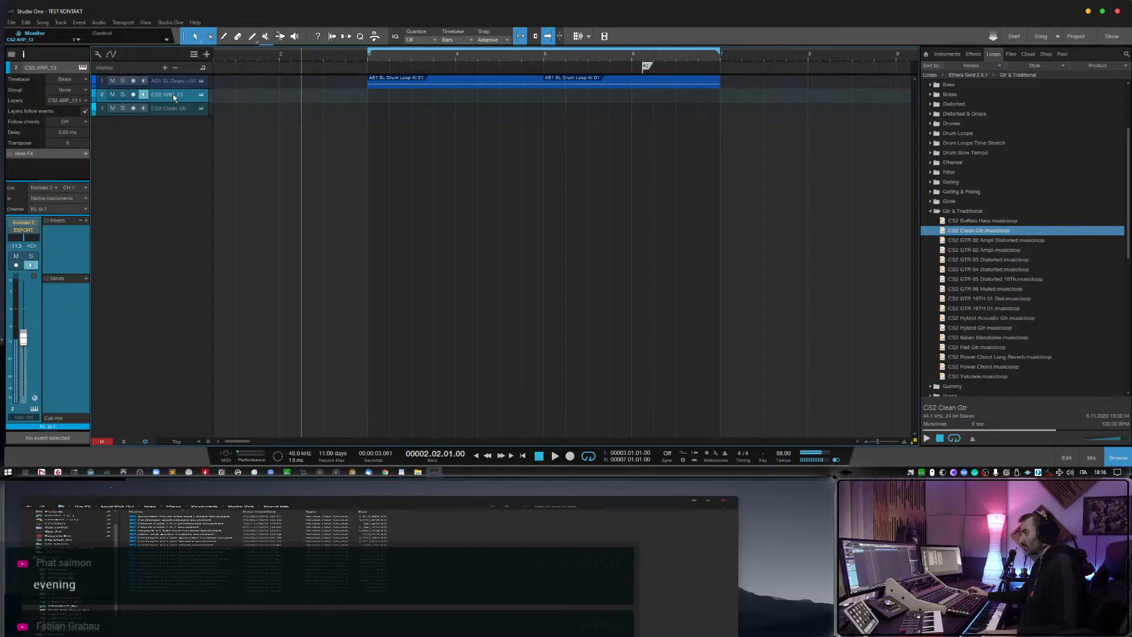
pyautogui.press('space')
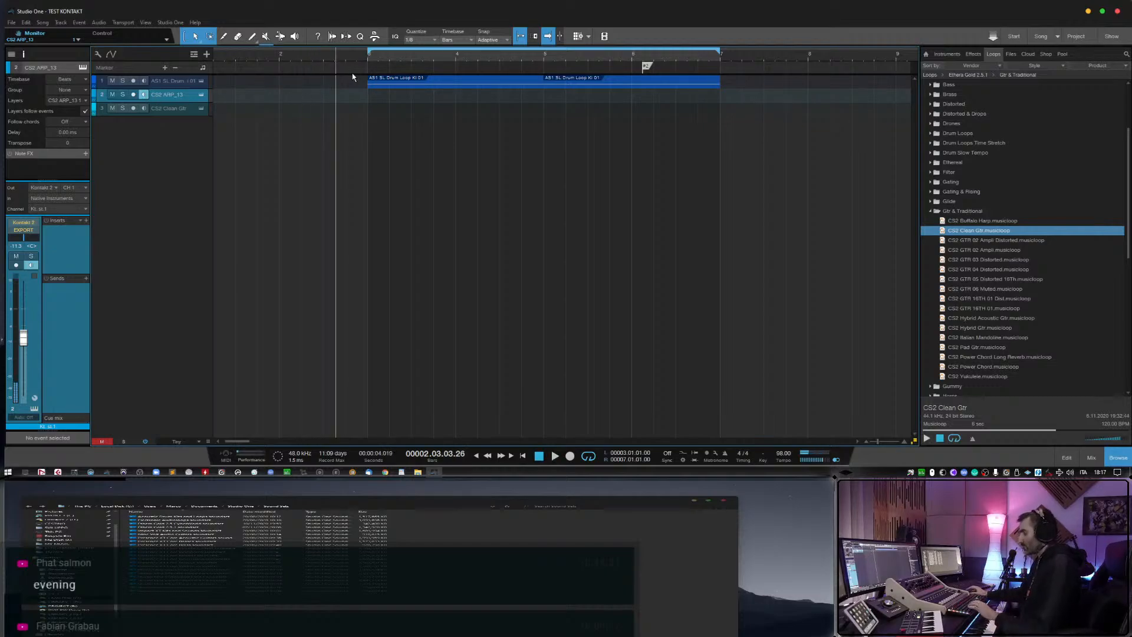
# Record-arm the CS2 ARP_13 track and record a part from bar 2 to about the end of bar 6.
pyautogui.click(290, 55)
pyautogui.press('KP_Multiply')
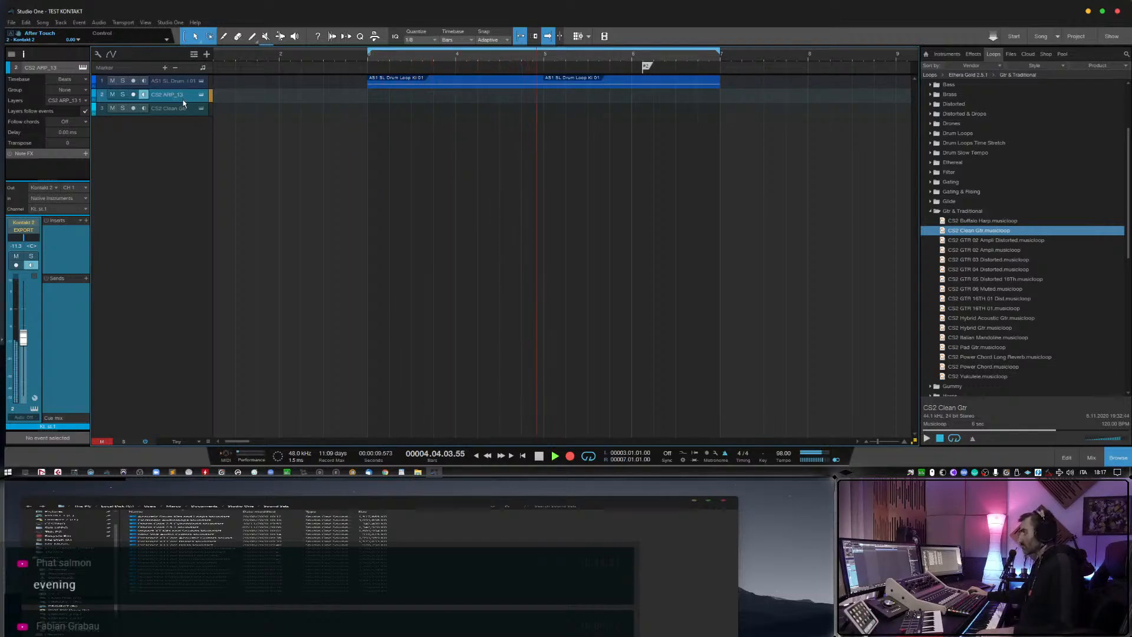
pyautogui.press('space')
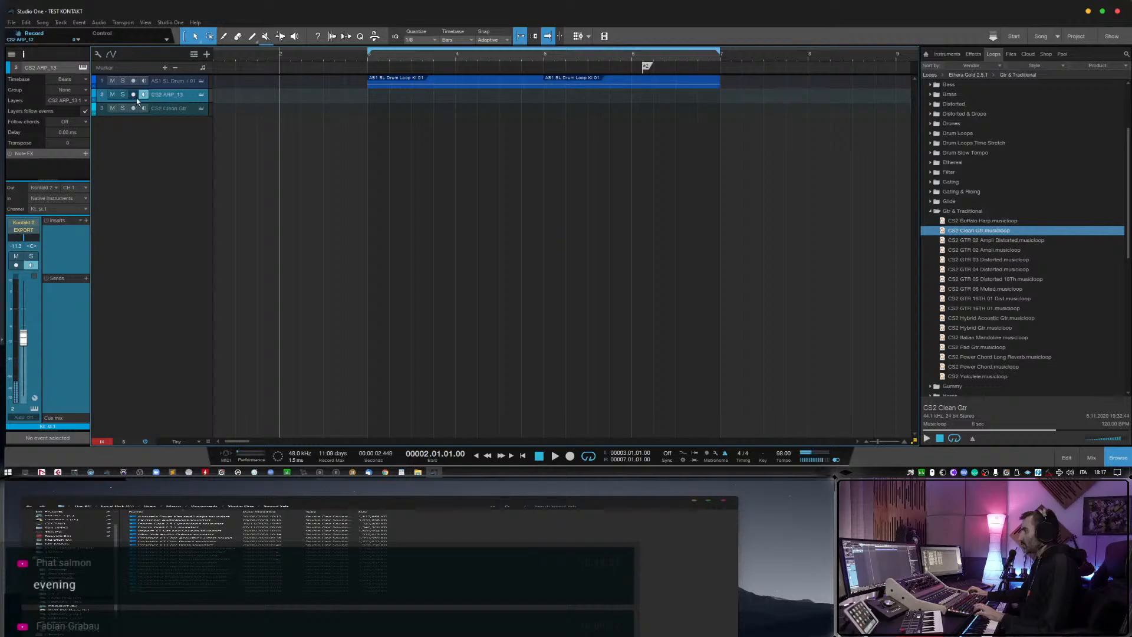
pyautogui.click(136, 98)
pyautogui.press('KP_Multiply')
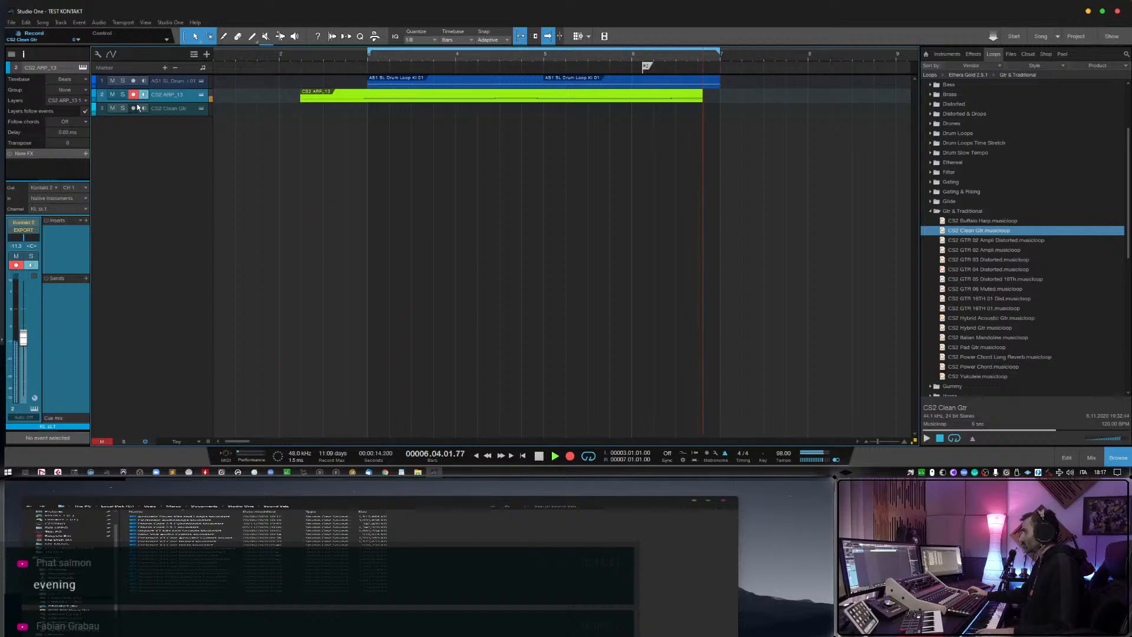
pyautogui.press('space')
# Quantize all notes of the recorded CS2 ARP_13 part to 1/4 and play the part back.
pyautogui.doubleClick(376, 97)
pyautogui.moveTo(418, 210); pyautogui.dragTo(940, 282)
pyautogui.click(452, 154)
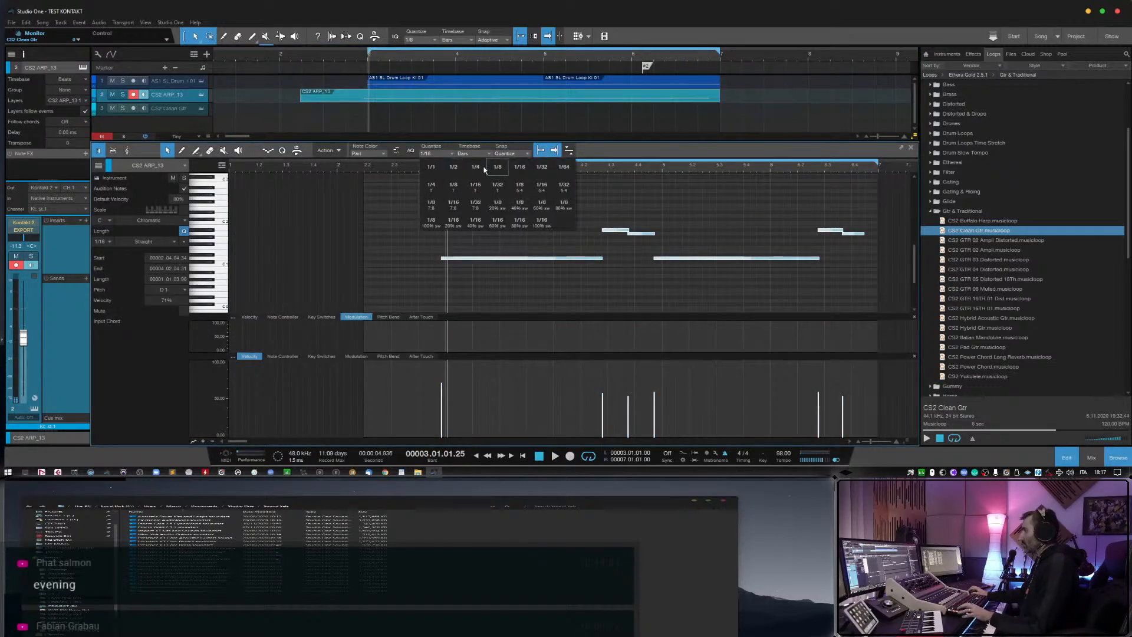
pyautogui.click(481, 168)
pyautogui.press('q')
pyautogui.click(453, 202)
pyautogui.press('space')
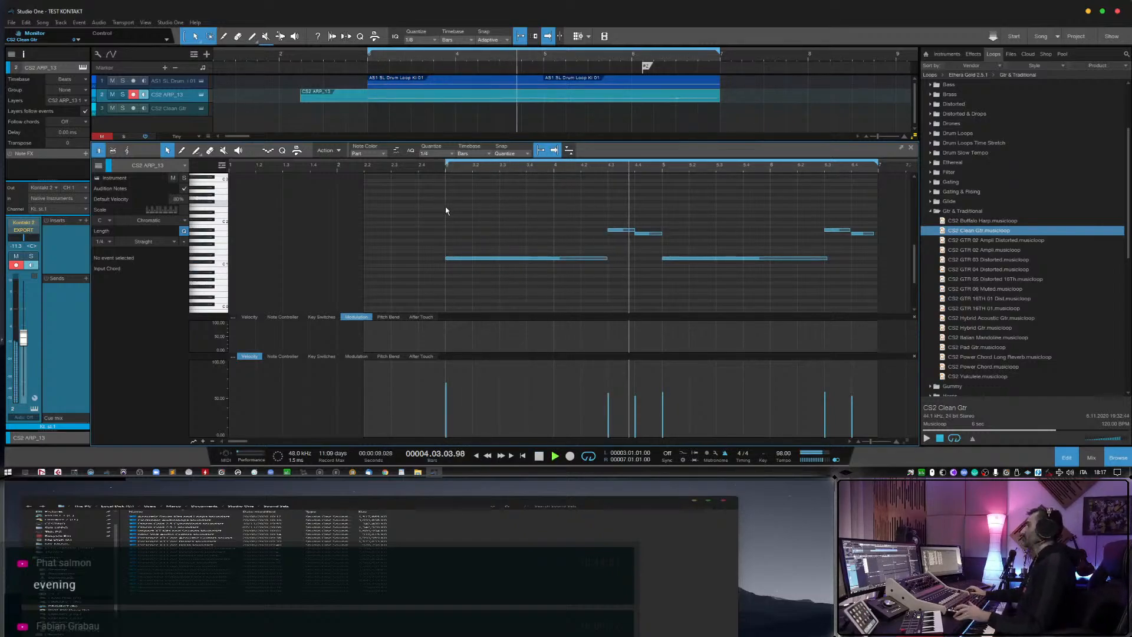
pyautogui.press('space')
# Adjust the ends of the first long D 1 note and the two short notes following it so each meets the next note.
pyautogui.click(635, 189)
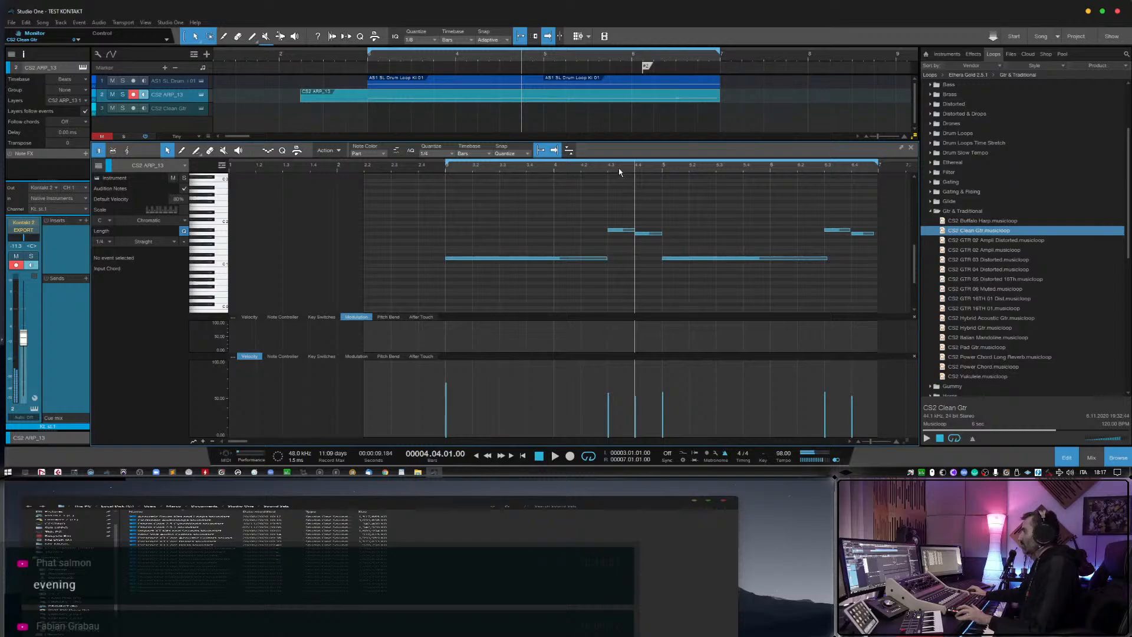
pyautogui.moveTo(618, 168); pyautogui.dragTo(619, 189)
pyautogui.click(670, 231)
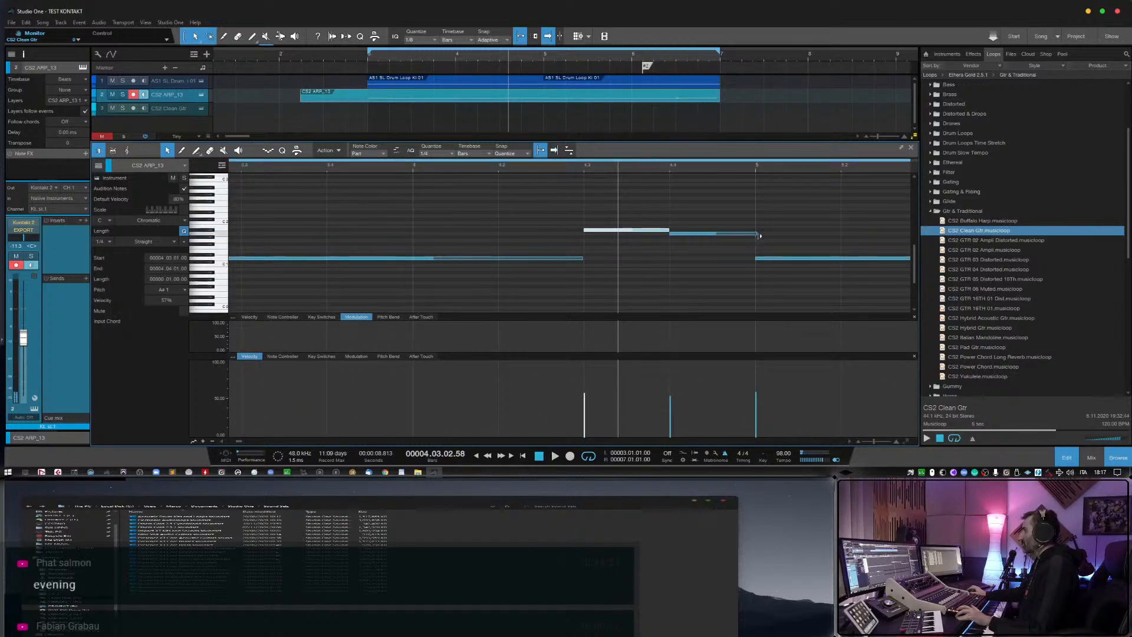
pyautogui.moveTo(759, 235); pyautogui.dragTo(750, 234)
pyautogui.moveTo(583, 259); pyautogui.dragTo(588, 259)
pyautogui.press('w')
pyautogui.press('w')
pyautogui.press('e')
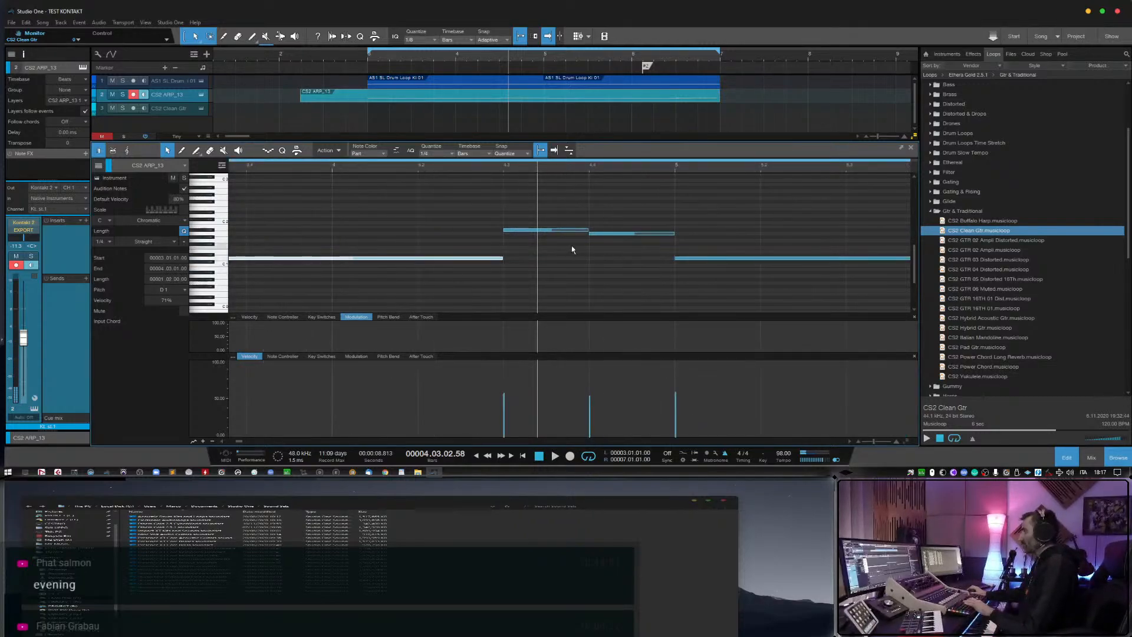
pyautogui.press('Right')
# Trim the second D 1 note to where the next note starts, and fit the final two short notes, extending the last to bar 7.
pyautogui.press('w')
pyautogui.press('w')
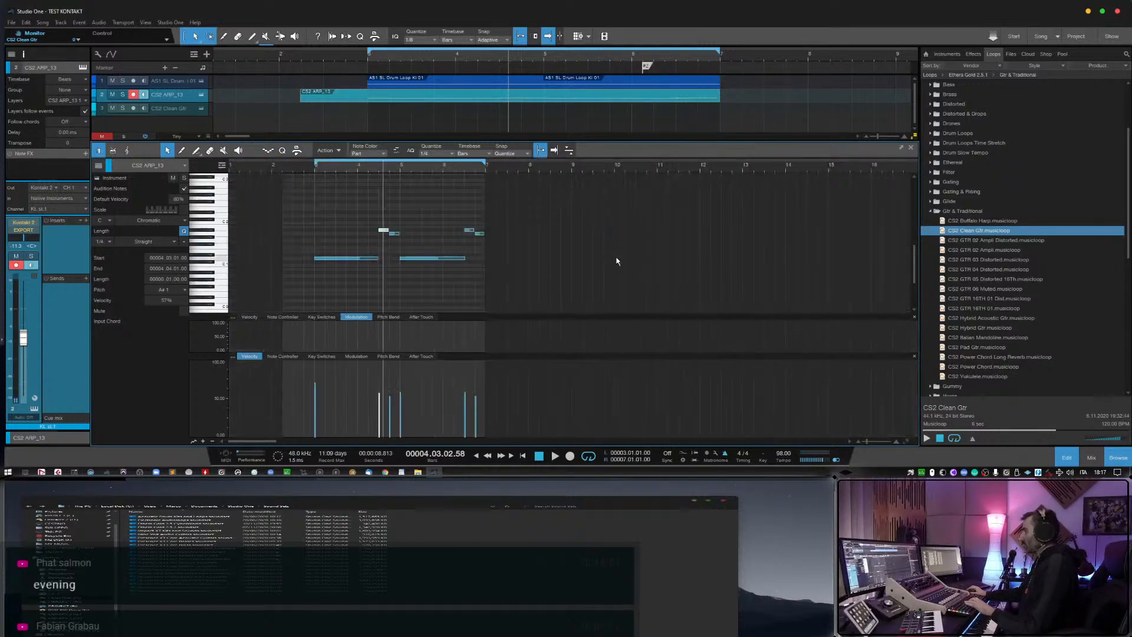
pyautogui.press('e')
pyautogui.press('e')
pyautogui.press('e')
pyautogui.press('w')
pyautogui.press('e')
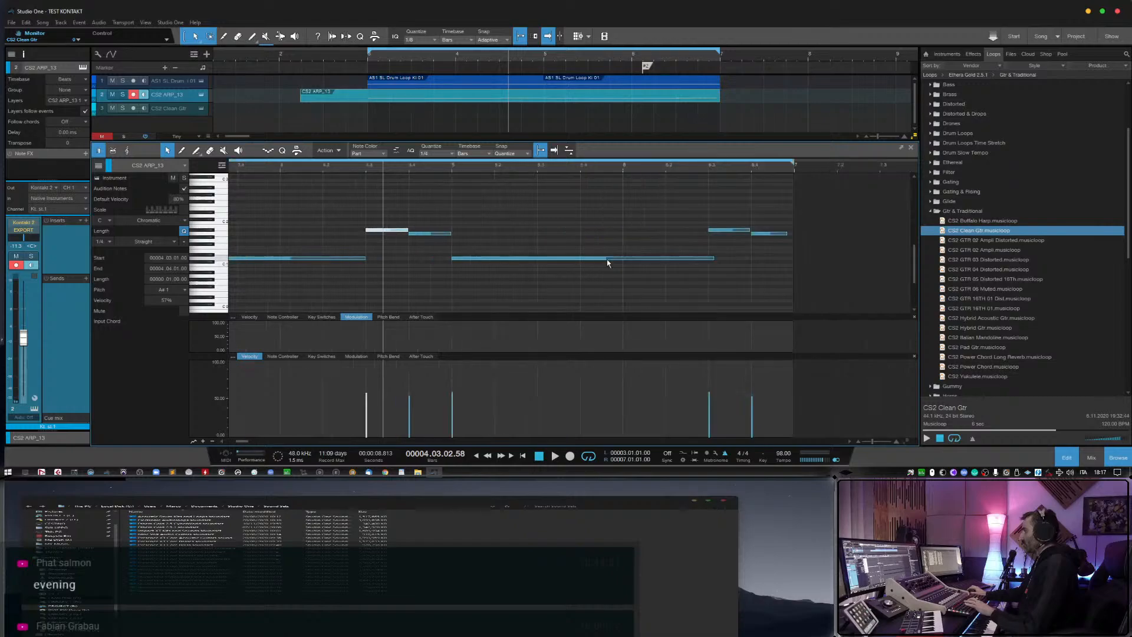
pyautogui.moveTo(715, 259); pyautogui.dragTo(708, 259)
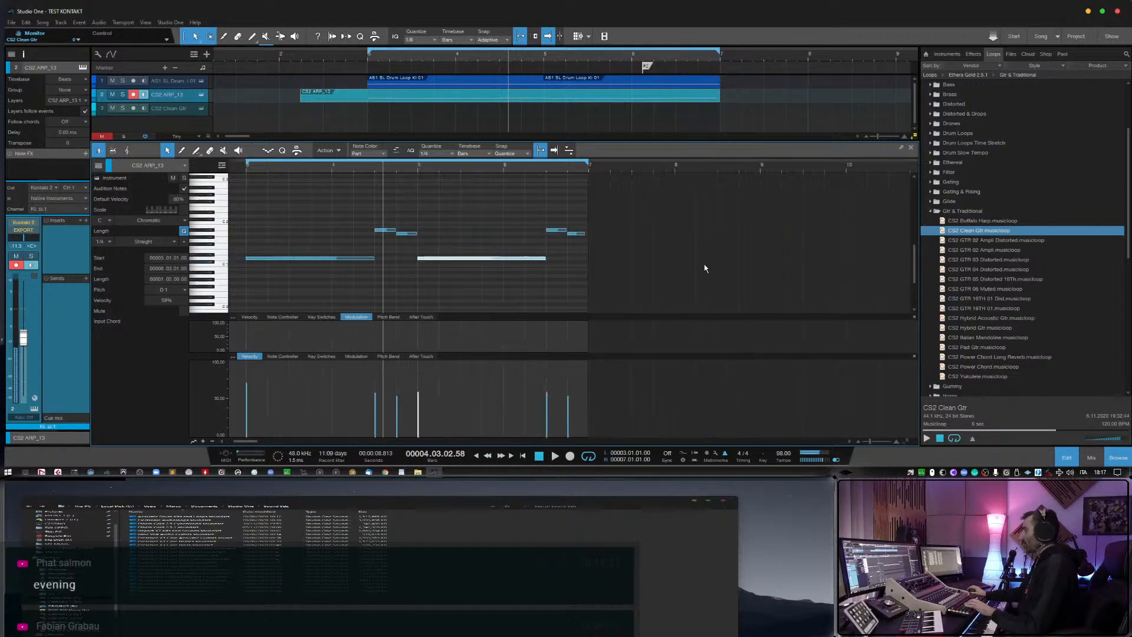
pyautogui.press('w')
pyautogui.press('e')
pyautogui.click(748, 229)
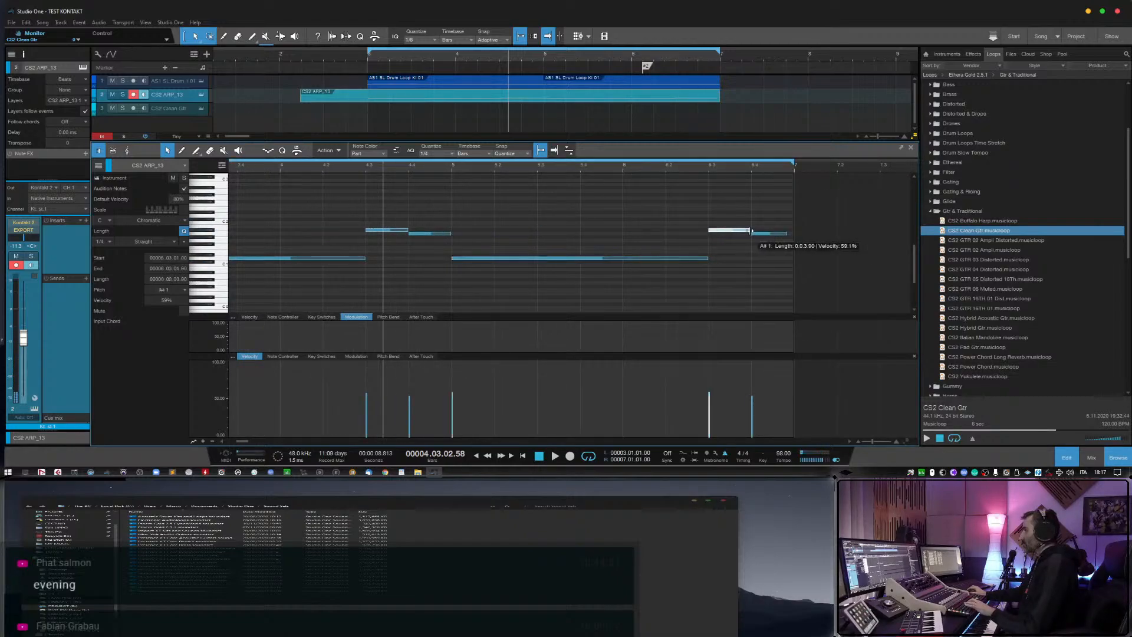
pyautogui.moveTo(788, 234); pyautogui.dragTo(795, 236)
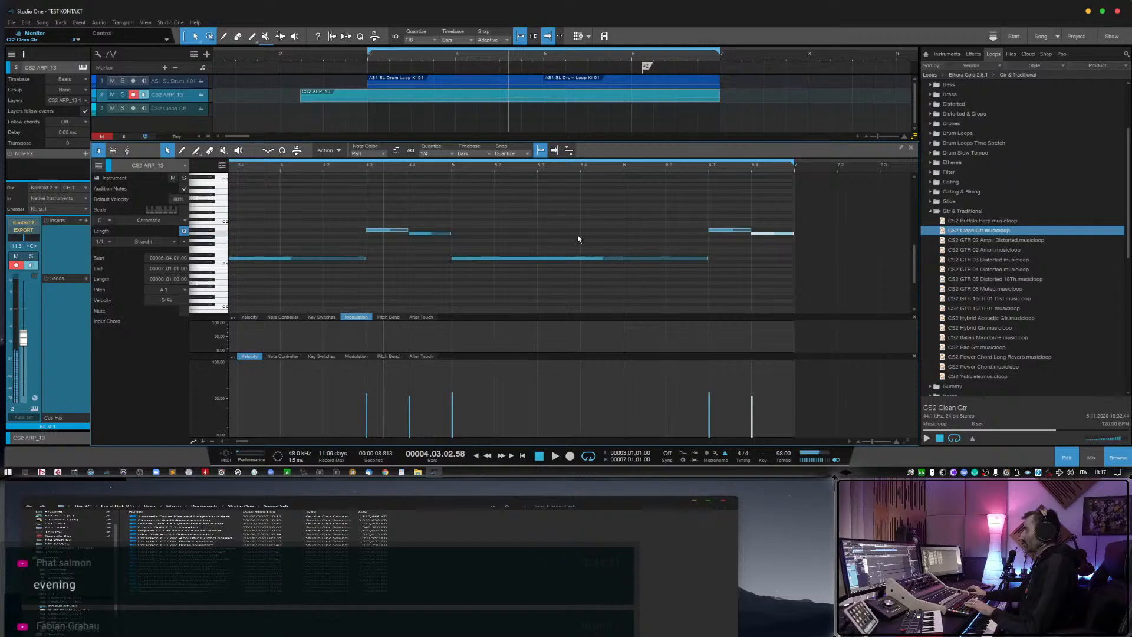
# Check the edited notes across the whole CS2 ARP_13 part and play it from beat 4 of bar 2.
pyautogui.press('e')
pyautogui.press('e')
pyautogui.press('e')
pyautogui.press('e')
pyautogui.press('e')
pyautogui.press('w')
pyautogui.press('w')
pyautogui.press('w')
pyautogui.press('w')
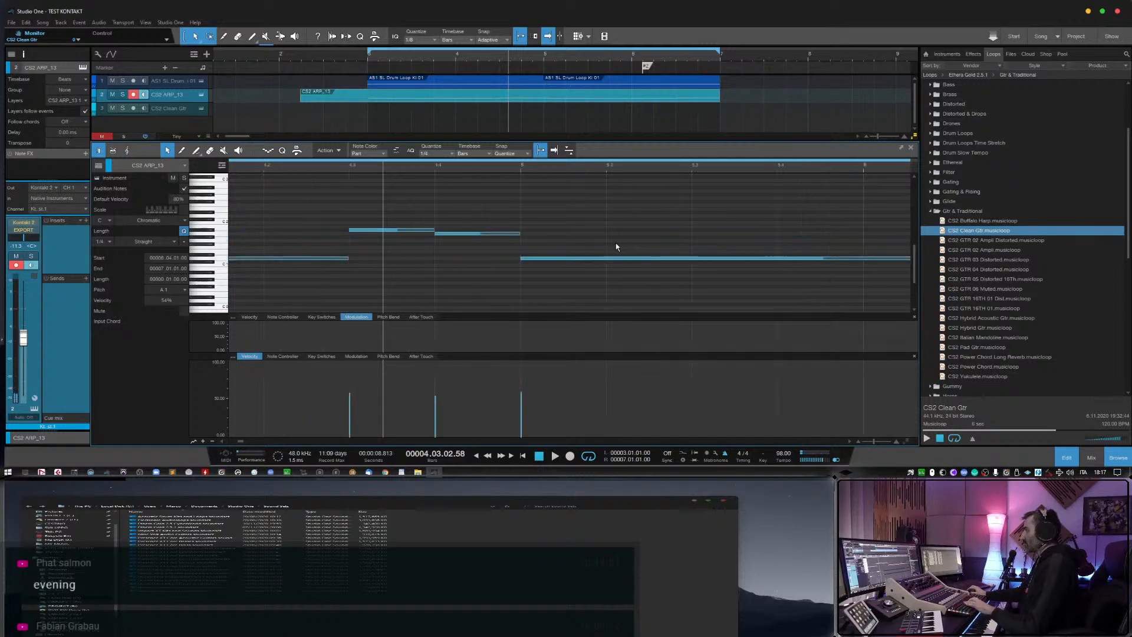
pyautogui.press('w')
pyautogui.press('w')
pyautogui.press('w')
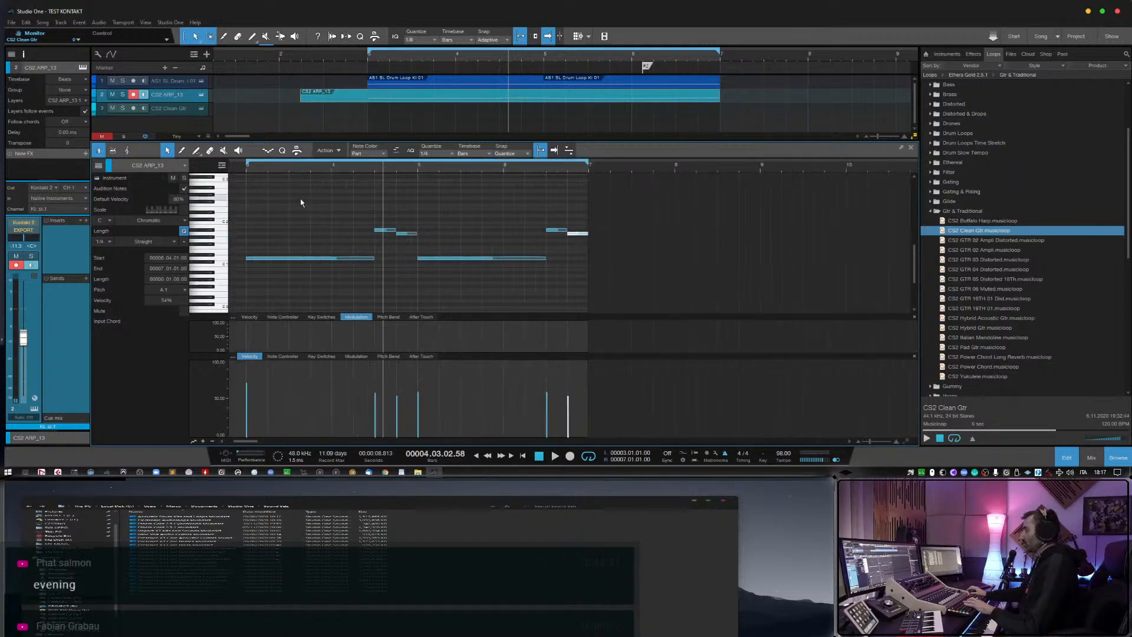
pyautogui.click(306, 169)
pyautogui.press('e')
pyautogui.press('e')
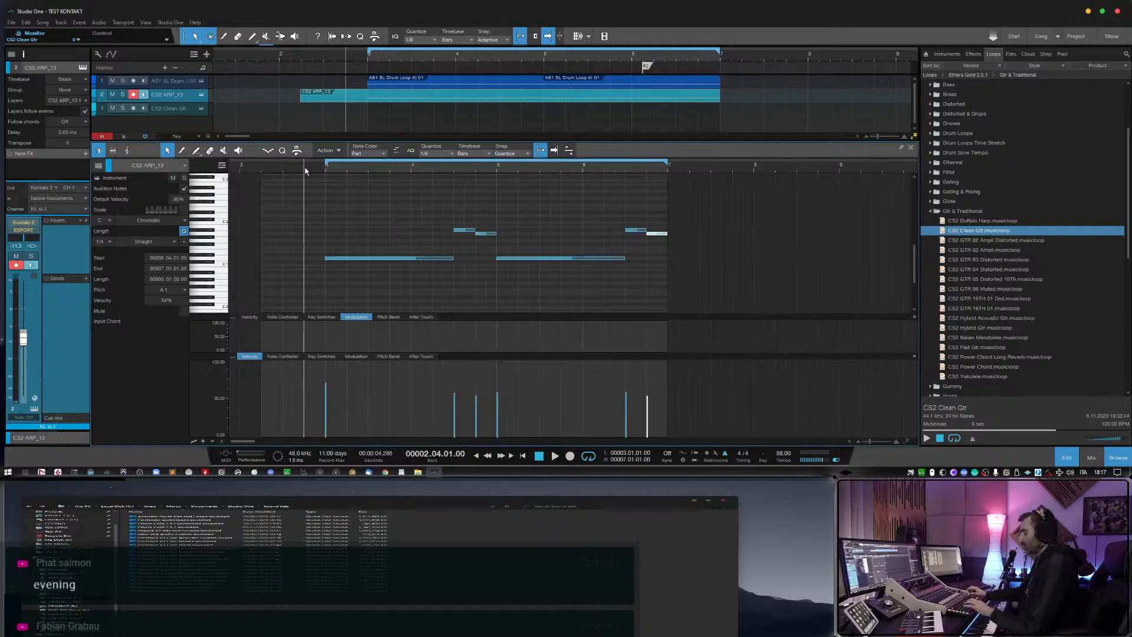
pyautogui.press('w')
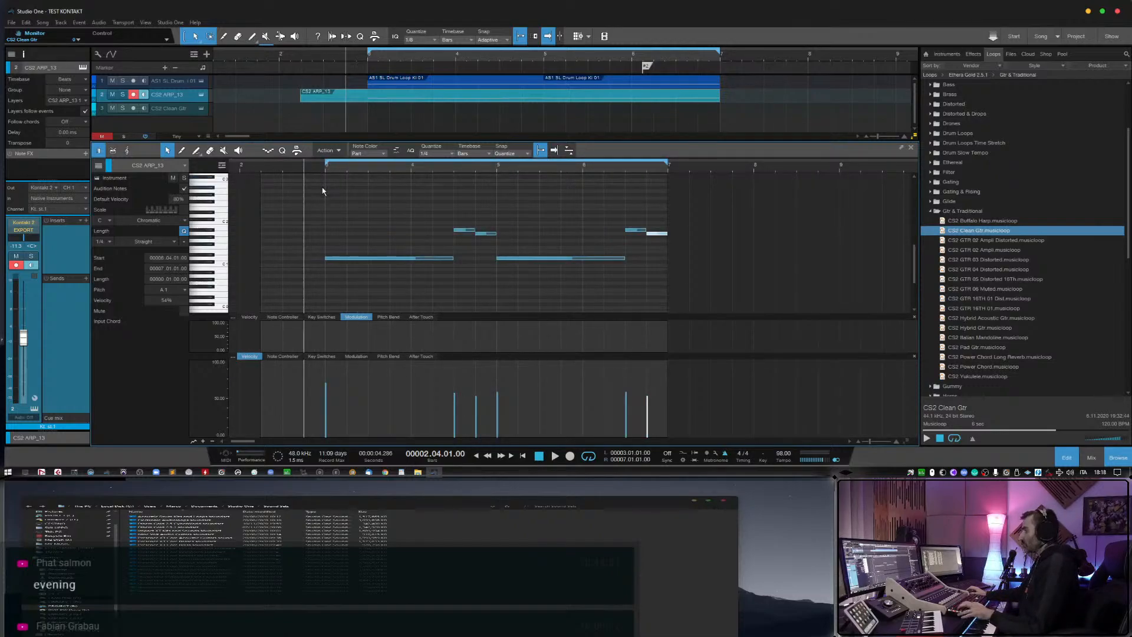
pyautogui.press('space')
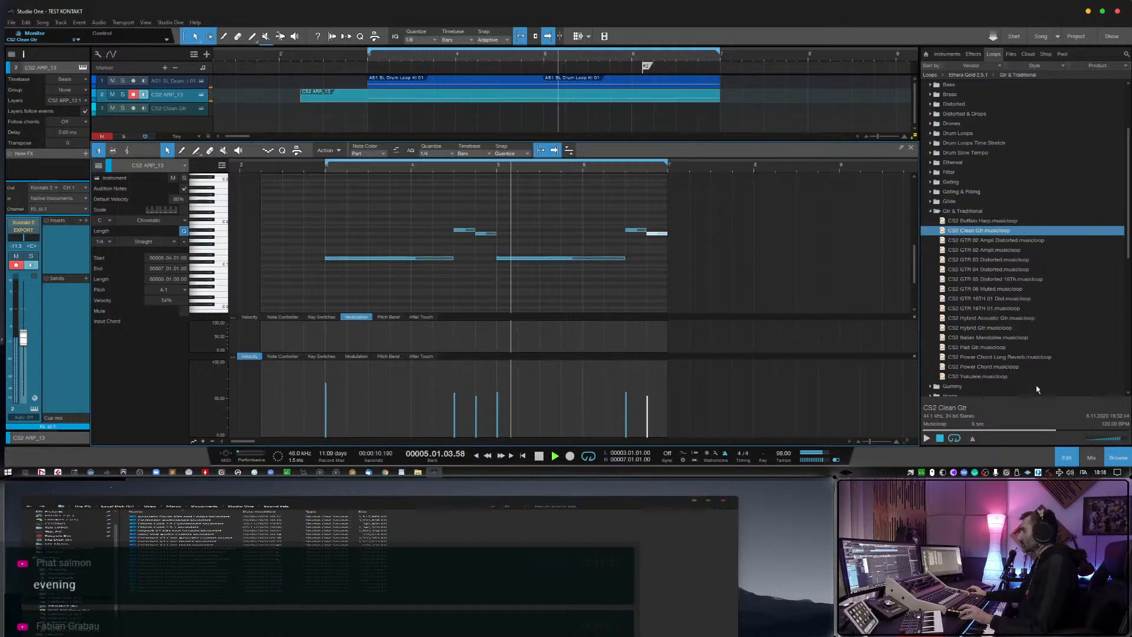
# Close the note editor, trim the start of the CS2 ARP_13 event to bar 3 and select the CS2 Clean Gtr track.
pyautogui.press('F2')
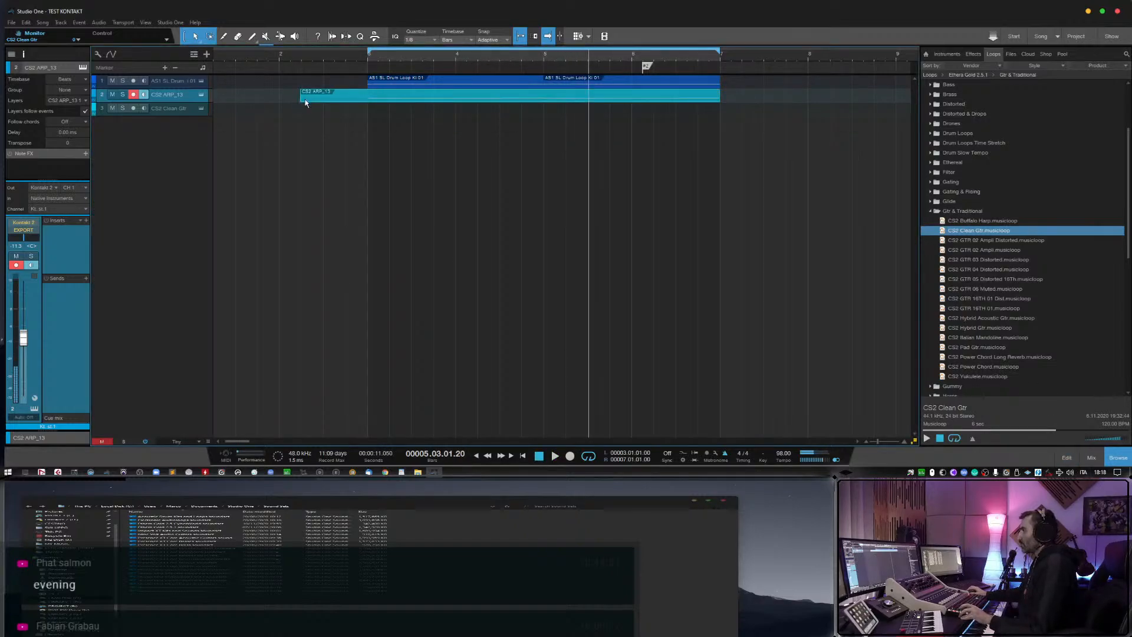
pyautogui.moveTo(302, 100); pyautogui.dragTo(368, 101)
pyautogui.click(177, 113)
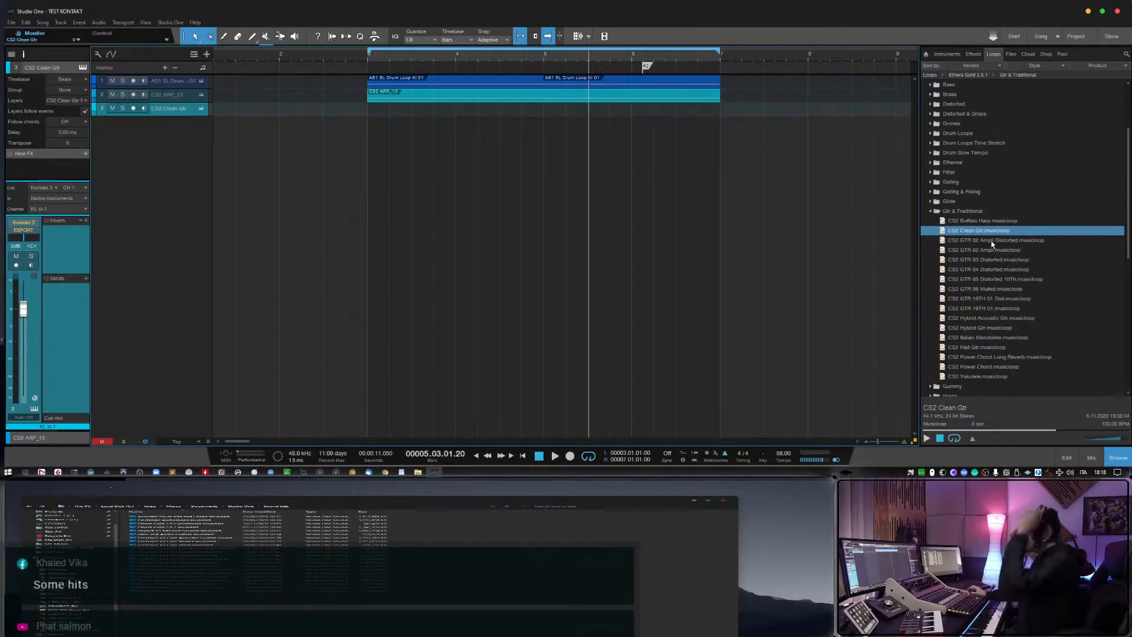
# Preview guitar musicloops in the Gtr & Traditional folder, including CS2 GTR 16TH 01 Dist, CS2 Hybrid Gtr, CS2 Clean Gtr and CS2 Power Chord Long Reverb.
pyautogui.click(996, 298)
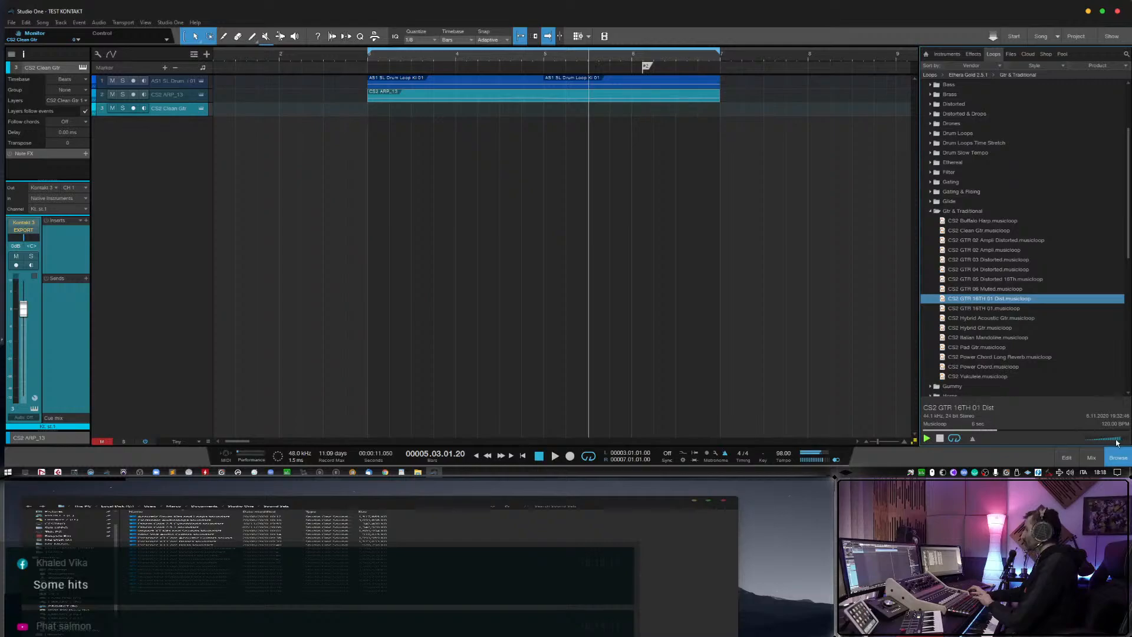
pyautogui.press('Down')
pyautogui.press('Down')
pyautogui.press('Down')
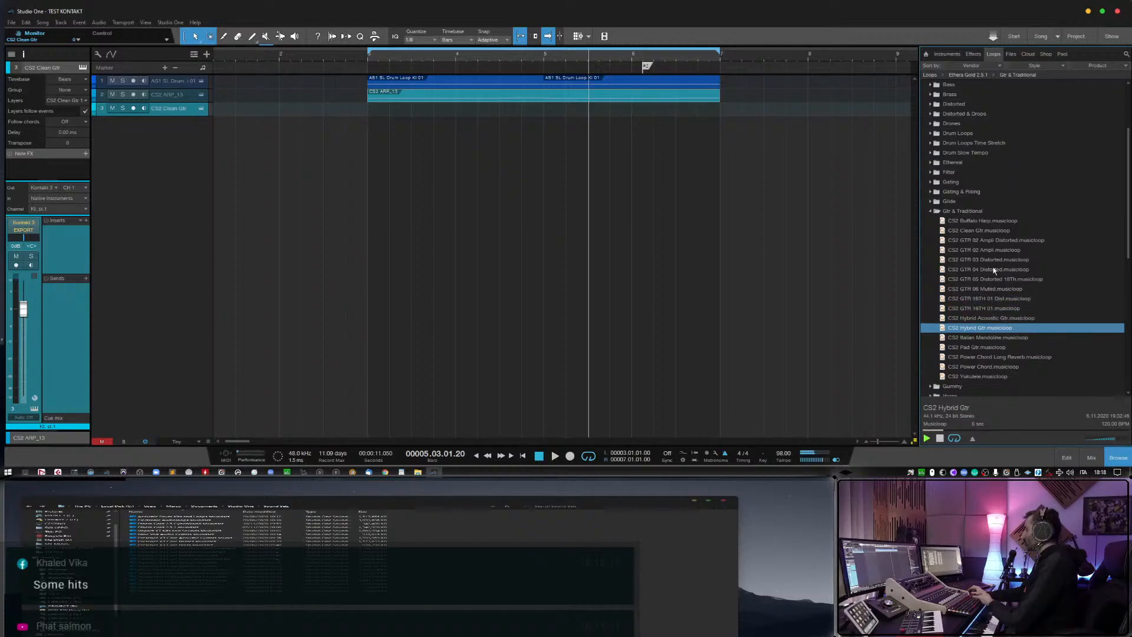
pyautogui.click(985, 239)
pyautogui.click(985, 231)
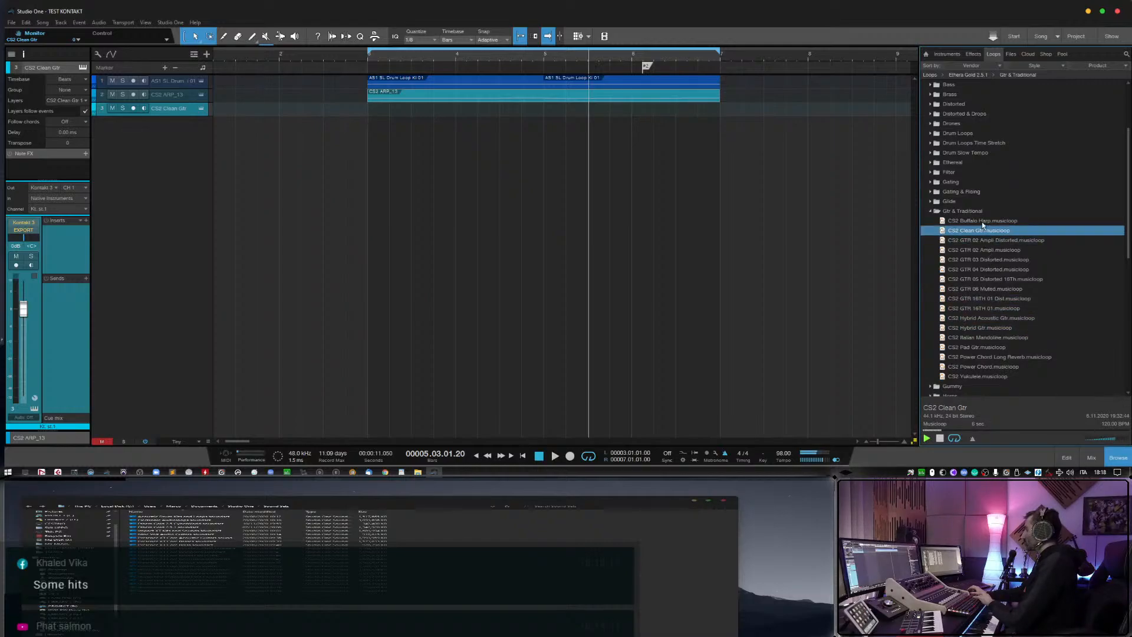
pyautogui.click(982, 221)
pyautogui.click(997, 357)
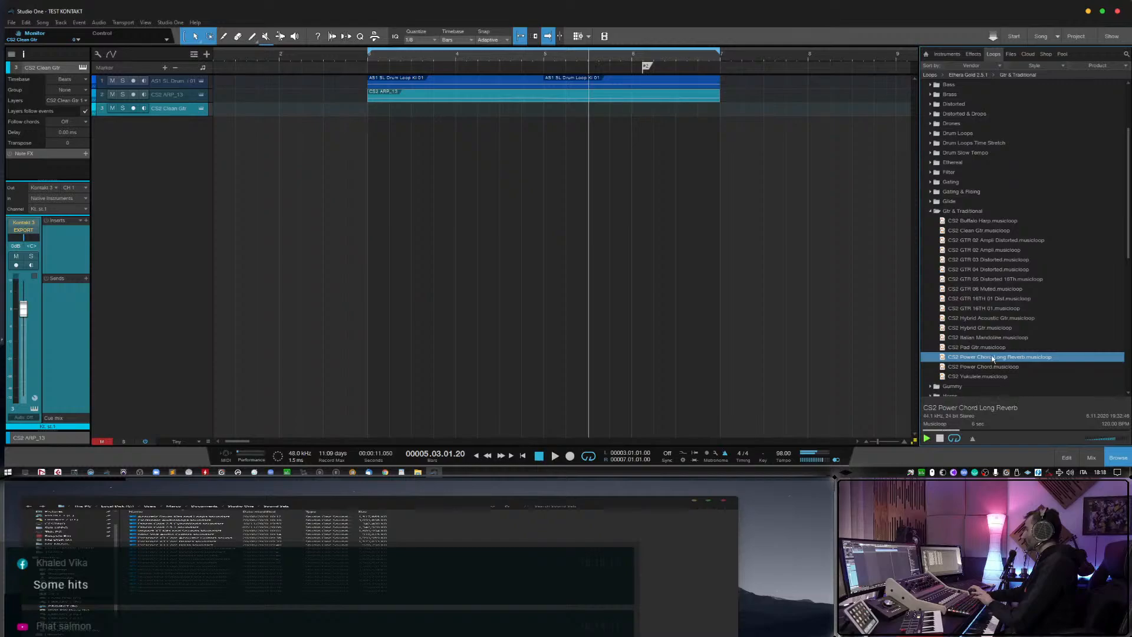
# Add the CW AS 02 Muted musicloop from CyberWorld's Guitar folder at bar 3 as a new track and delete its event.
pyautogui.scroll(2, 935, 194)
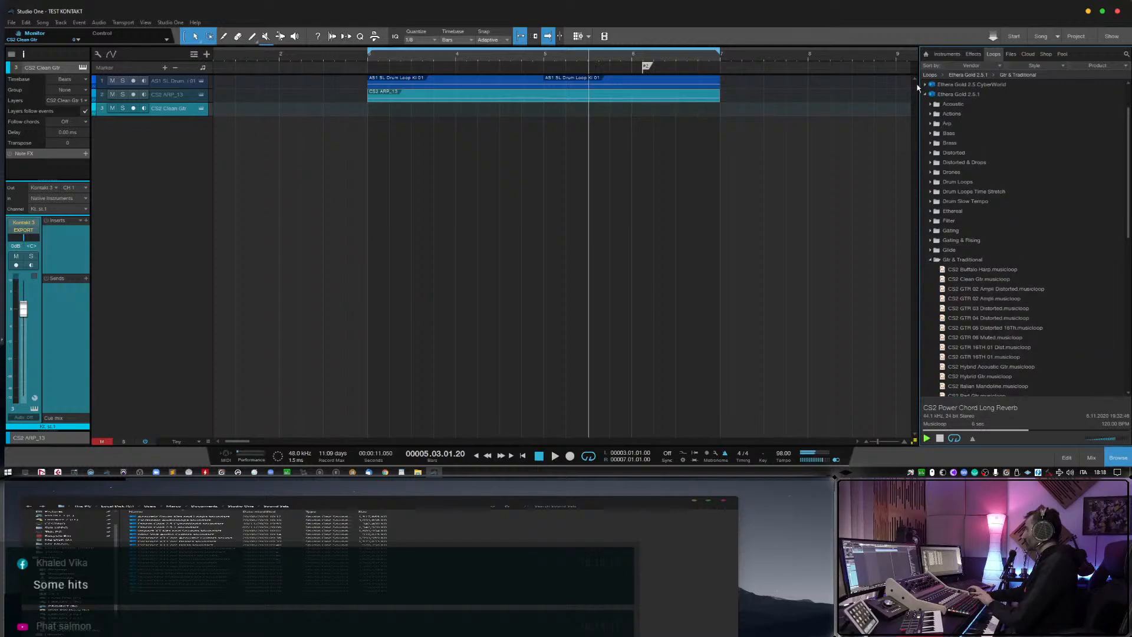
pyautogui.click(926, 86)
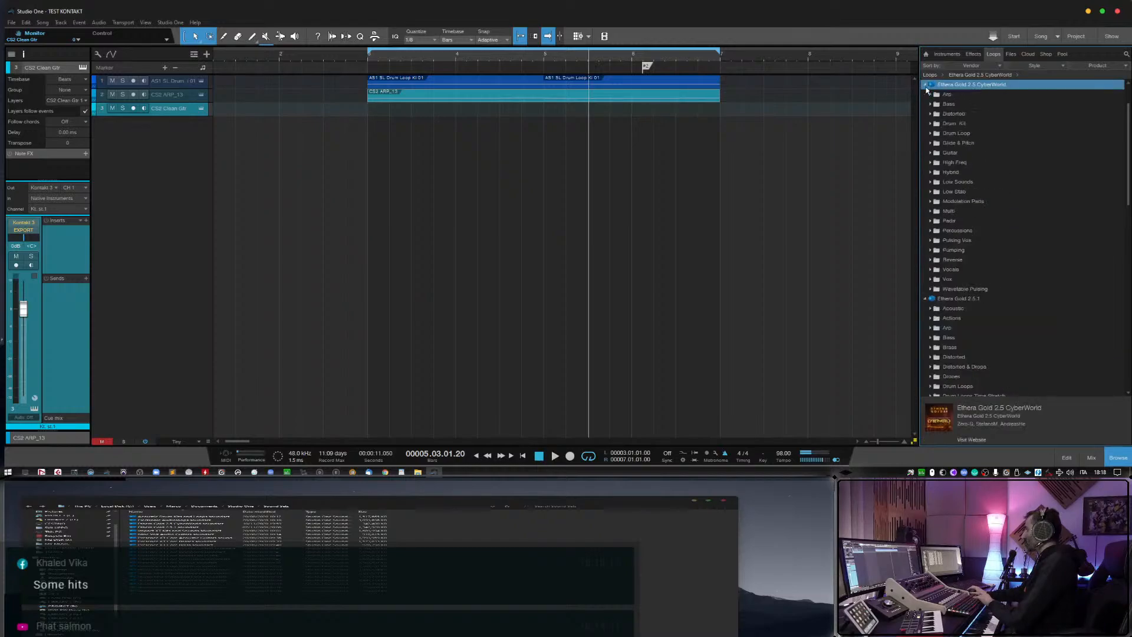
pyautogui.doubleClick(935, 155)
pyautogui.click(956, 172)
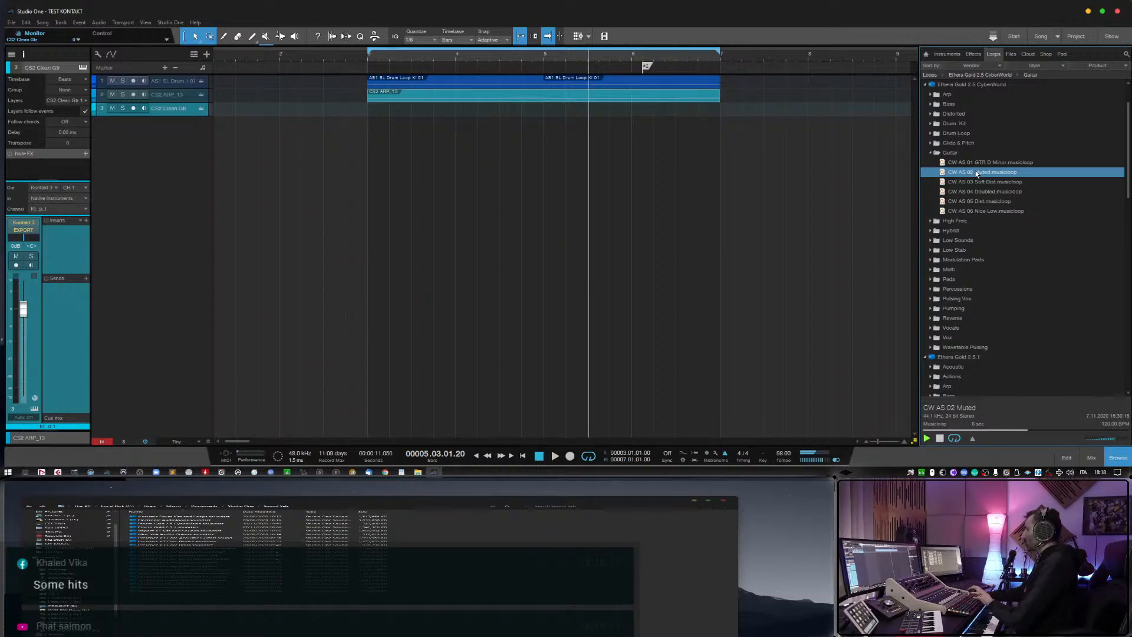
pyautogui.moveTo(977, 174); pyautogui.dragTo(385, 132)
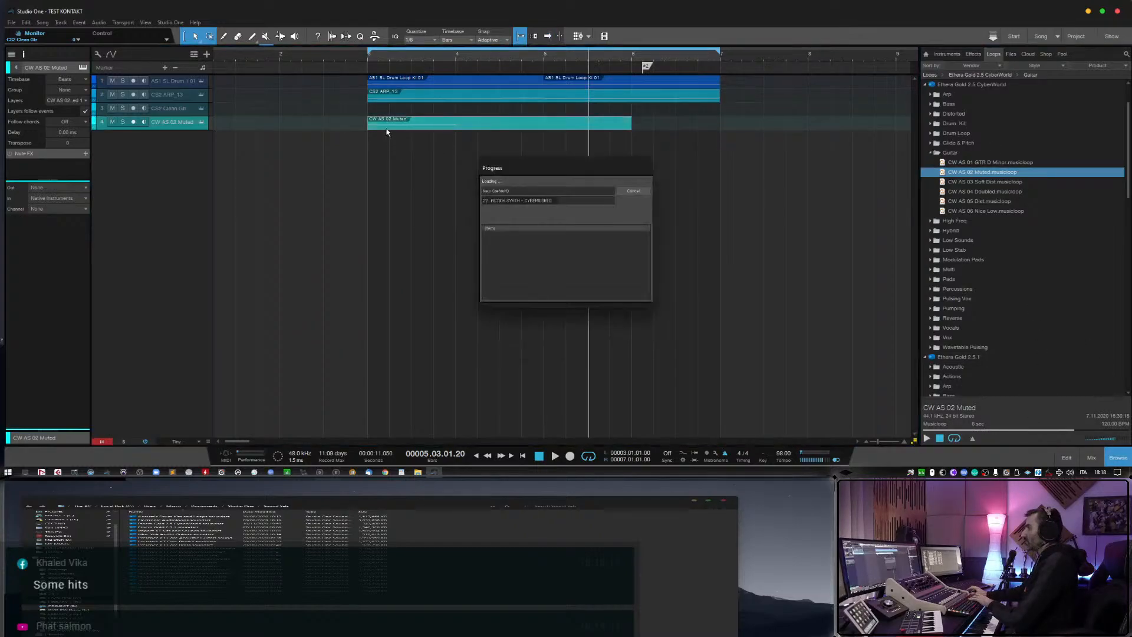
pyautogui.press('Delete')
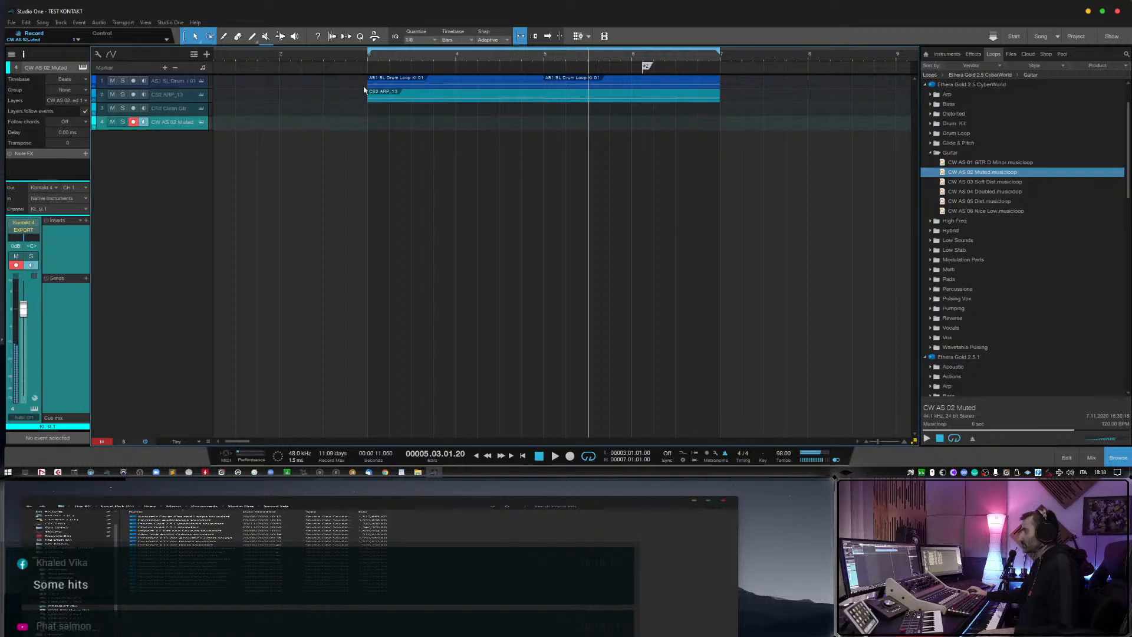
# Try CW AS 02 Muted over the playing arrangement and record a part on its track from beat 2 of bar 2 to about bar 5.
pyautogui.click(351, 57)
pyautogui.press('space')
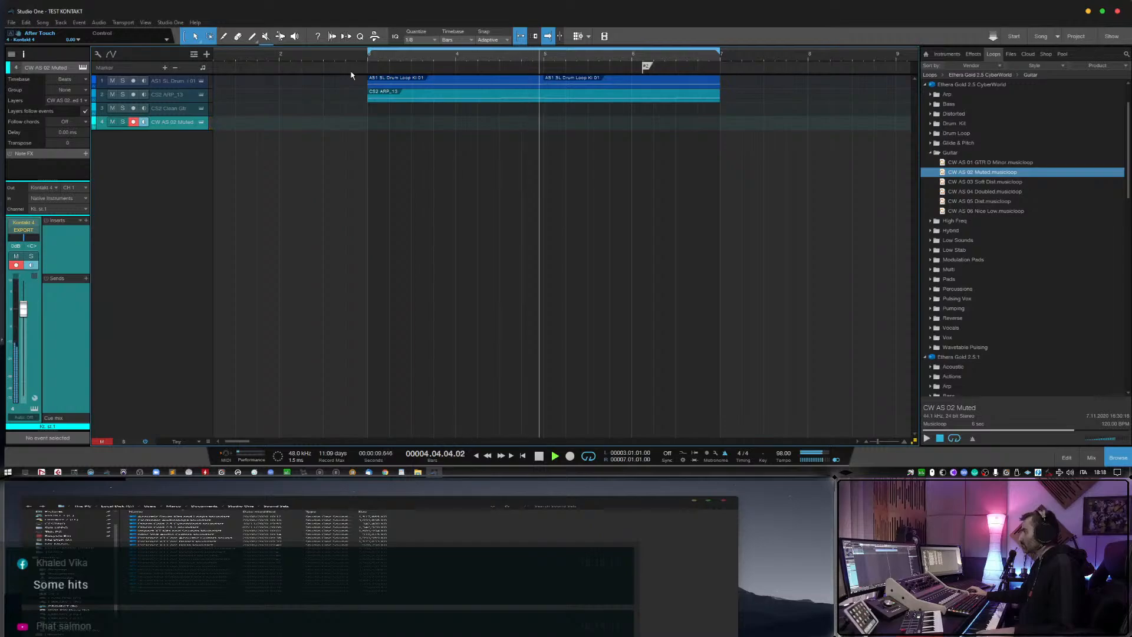
pyautogui.click(300, 58)
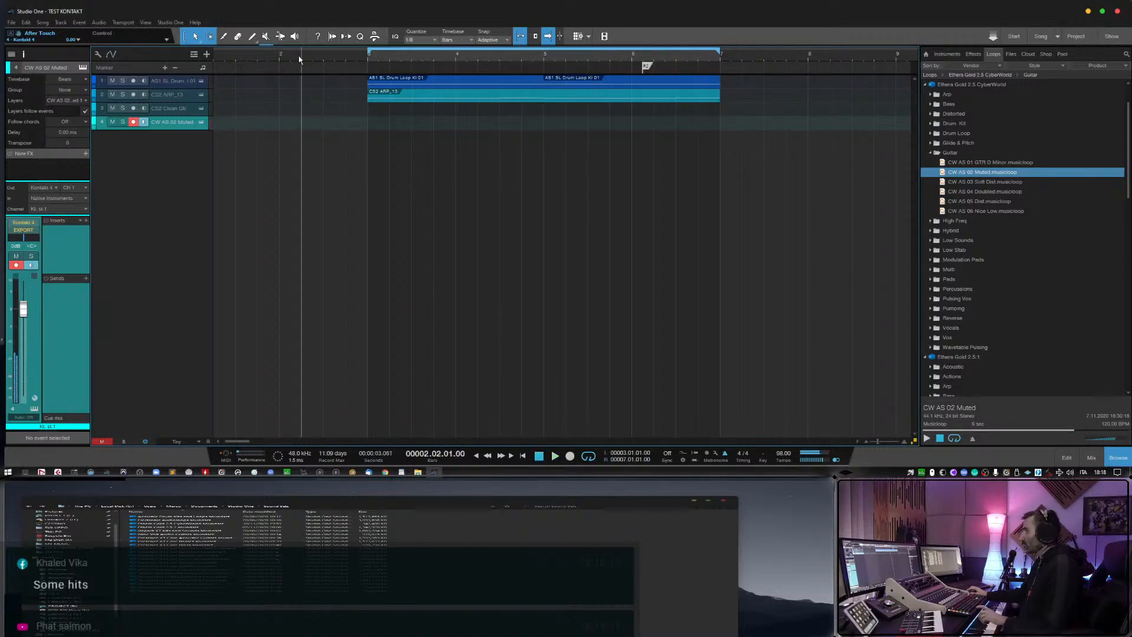
pyautogui.press('KP_Multiply')
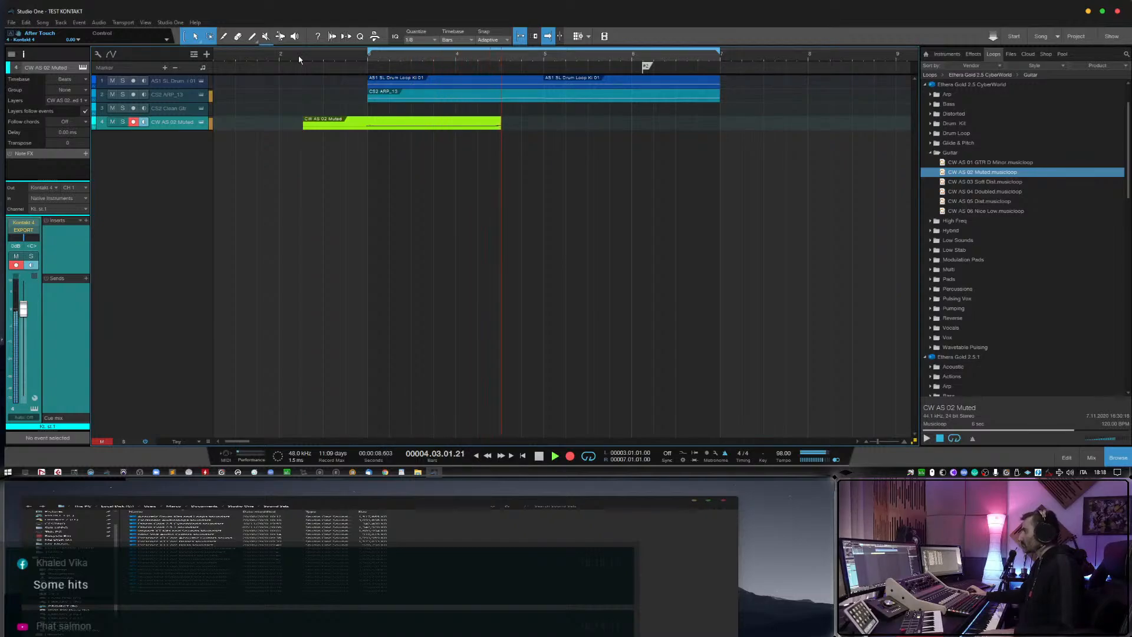
pyautogui.press('space')
# Quantize all notes of the recorded CW AS 02 Muted part to 1/4 and play it from bar 3.
pyautogui.doubleClick(398, 124)
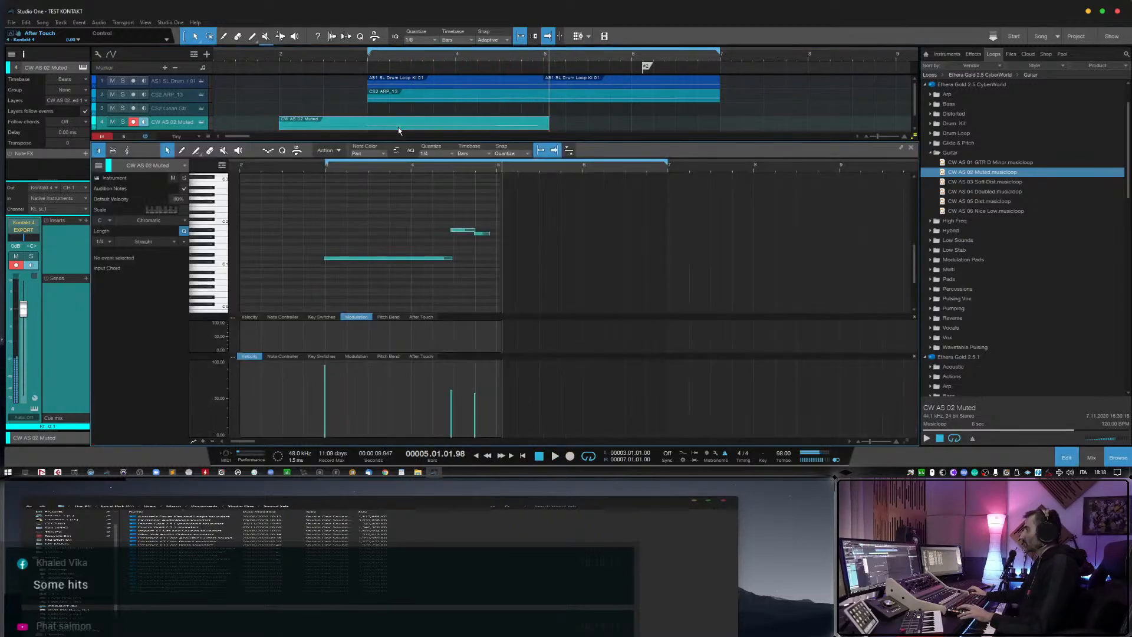
pyautogui.moveTo(304, 217); pyautogui.dragTo(481, 294)
pyautogui.click(322, 170)
pyautogui.press('space')
pyautogui.click(384, 212)
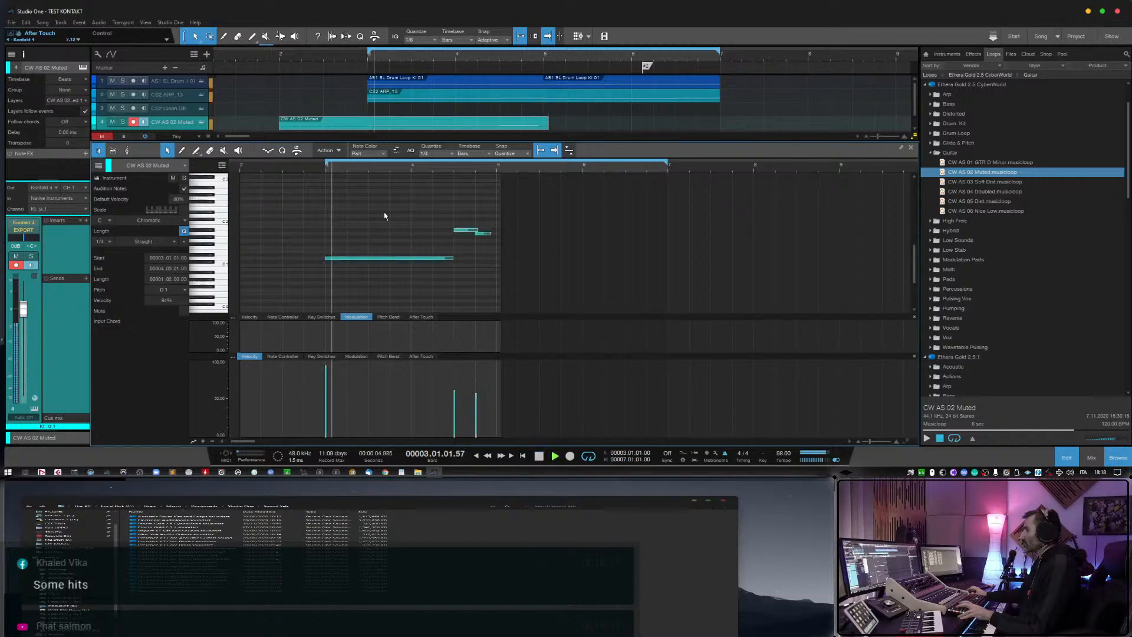
# Fit the lengths of the part's last two notes to one beat each, ending at bar 5, and play the result.
pyautogui.moveTo(477, 230); pyautogui.dragTo(499, 233)
pyautogui.press('space')
pyautogui.click(301, 172)
pyautogui.press('space')
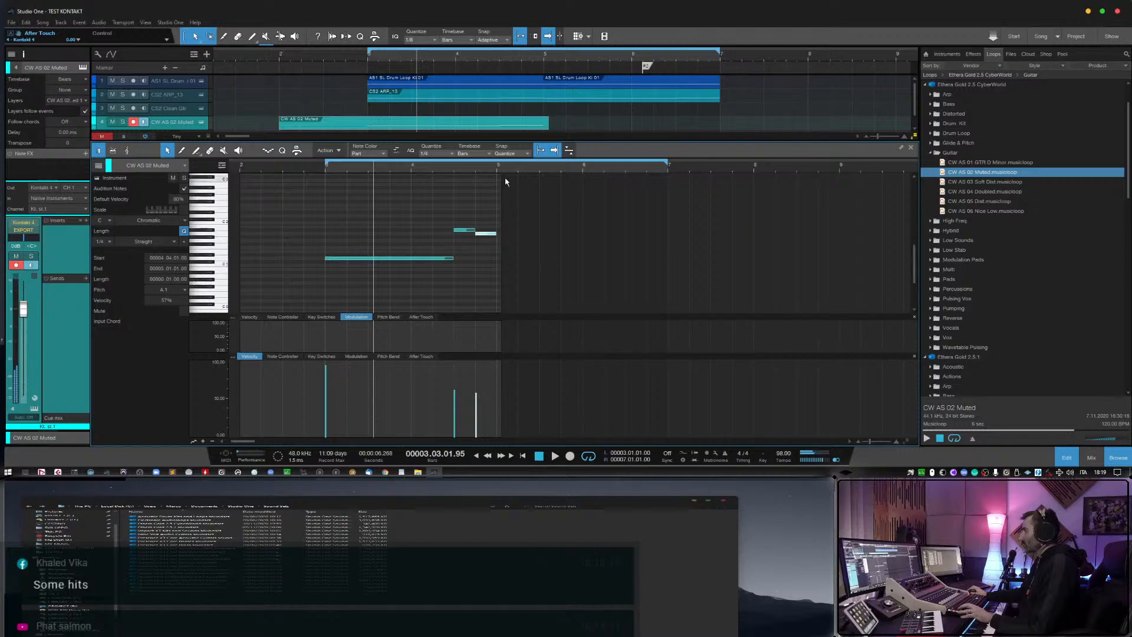
# Trim the CW AS 02 Muted part to start at bar 3 and duplicate it to cover bars 5 to 7.
pyautogui.moveTo(495, 234); pyautogui.dragTo(496, 235)
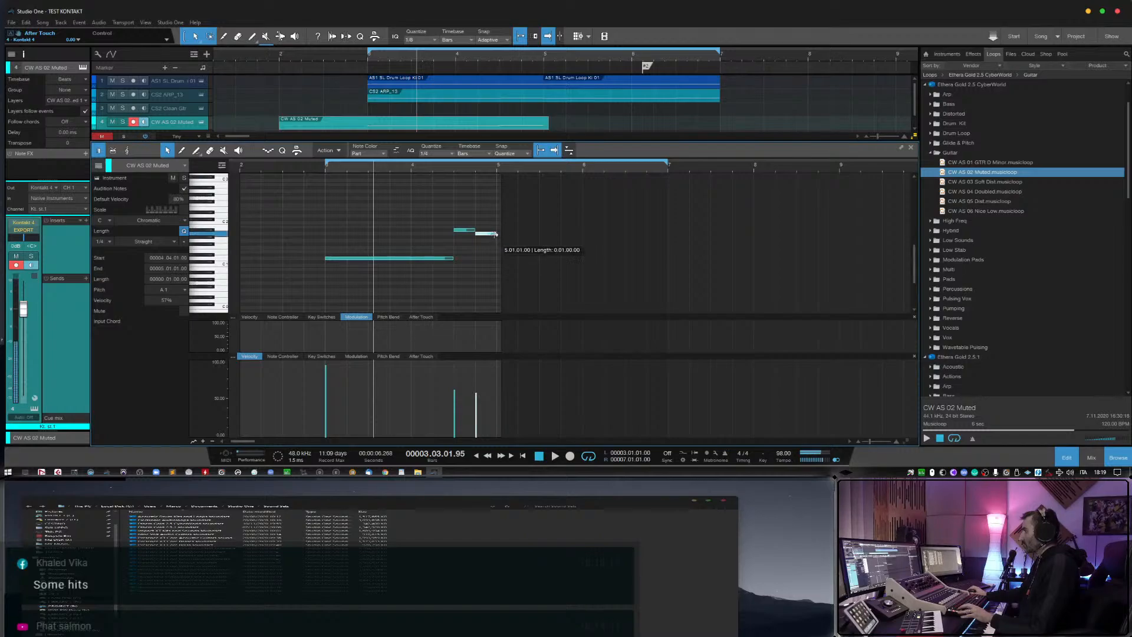
pyautogui.click(1069, 457)
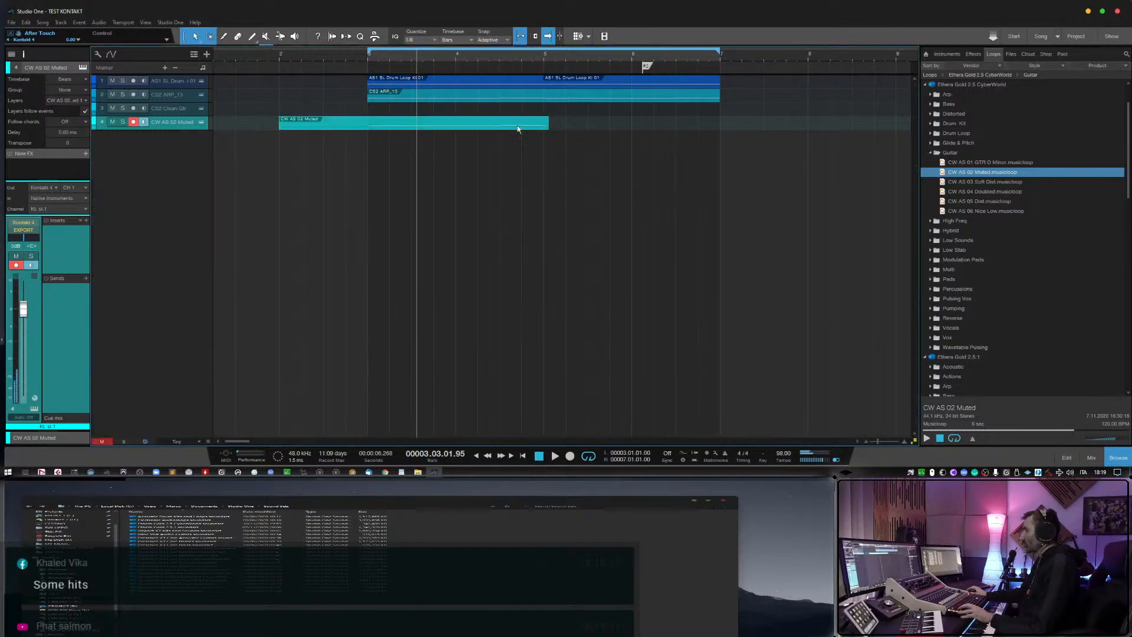
pyautogui.moveTo(280, 127); pyautogui.dragTo(379, 129)
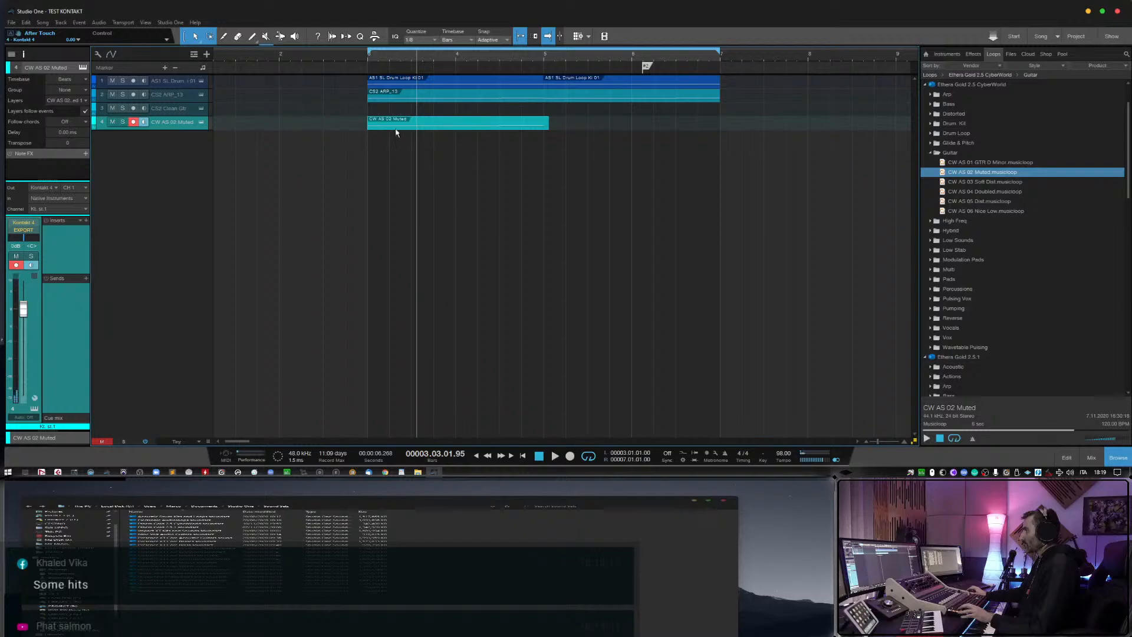
pyautogui.press('d')
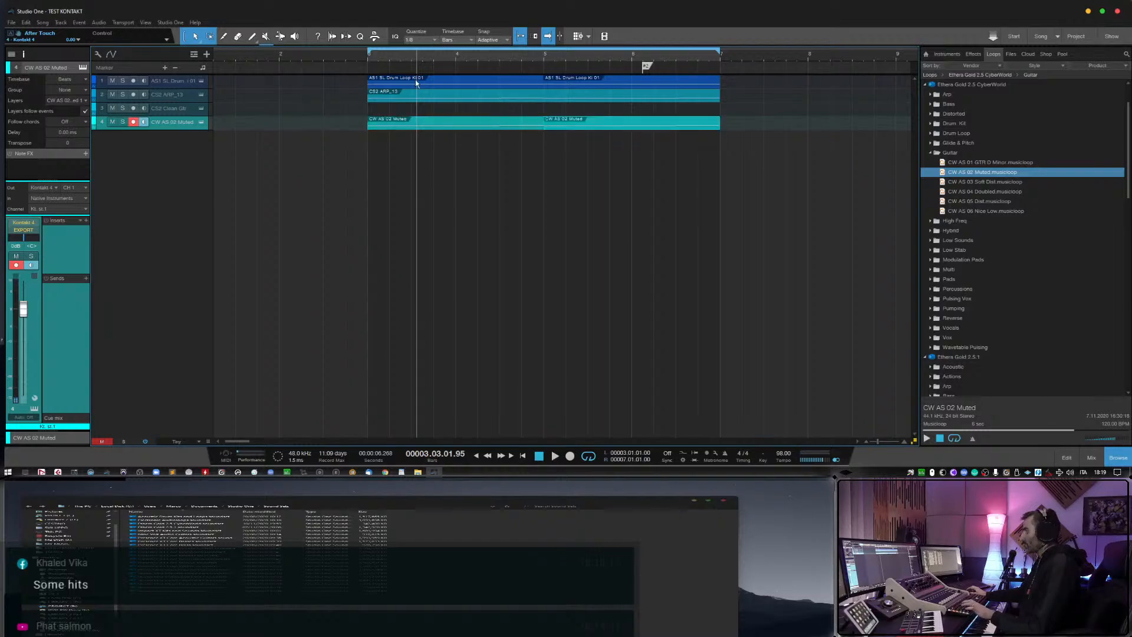
# During playback, lower the CW AS 02 Muted track to about -5.4 dB, disarm it, and lower the drum loop track slightly.
pyautogui.press('space')
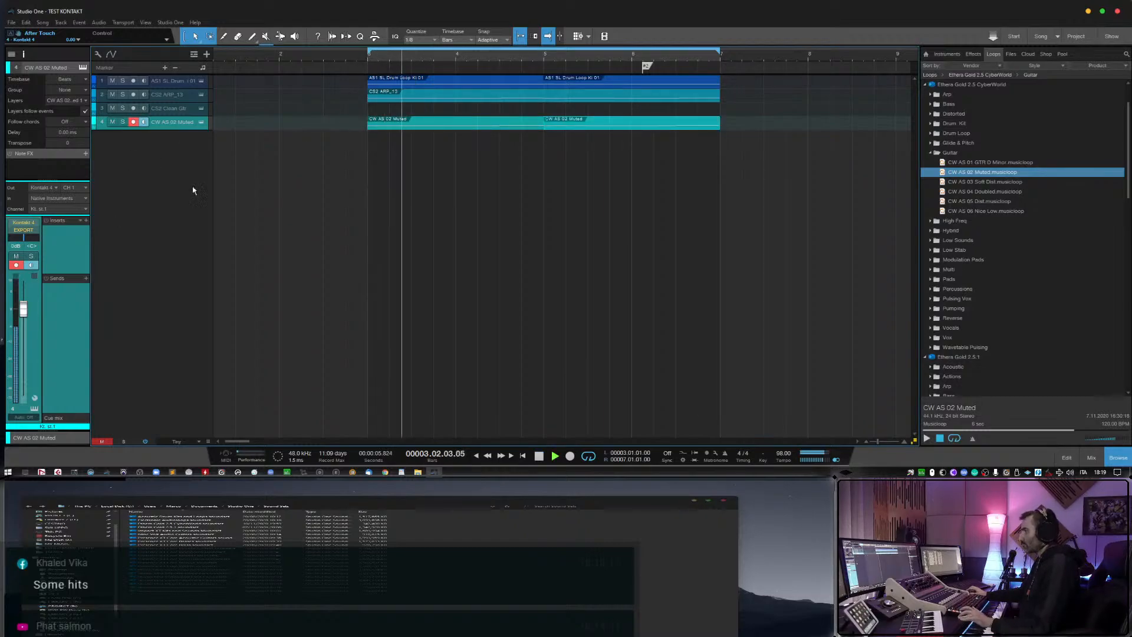
pyautogui.moveTo(25, 306); pyautogui.dragTo(27, 323)
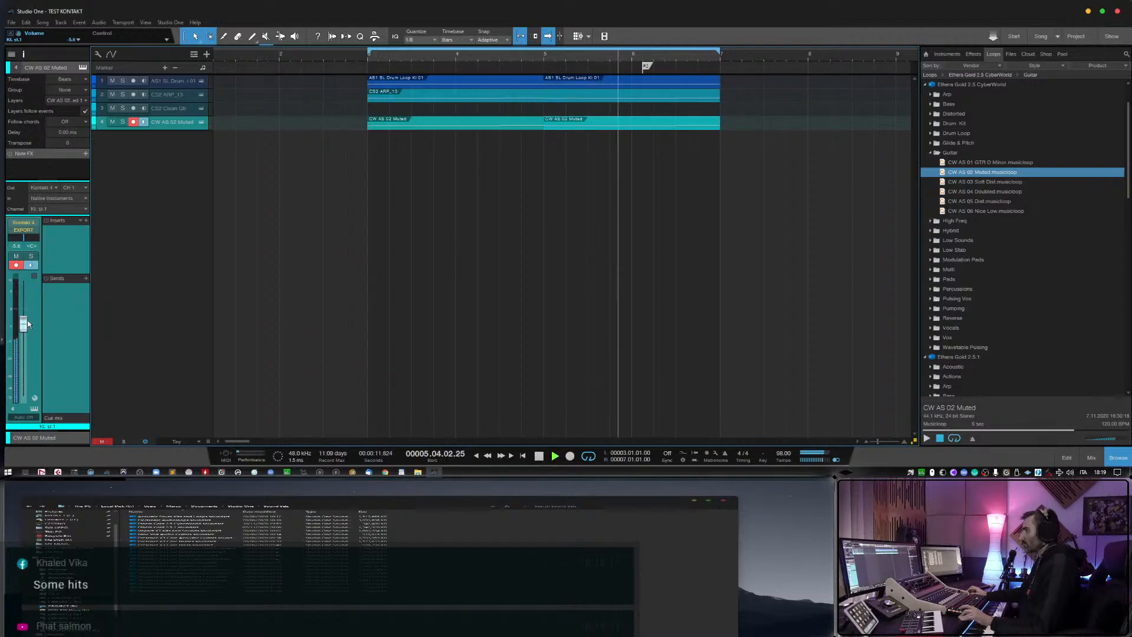
pyautogui.click(134, 122)
pyautogui.click(178, 85)
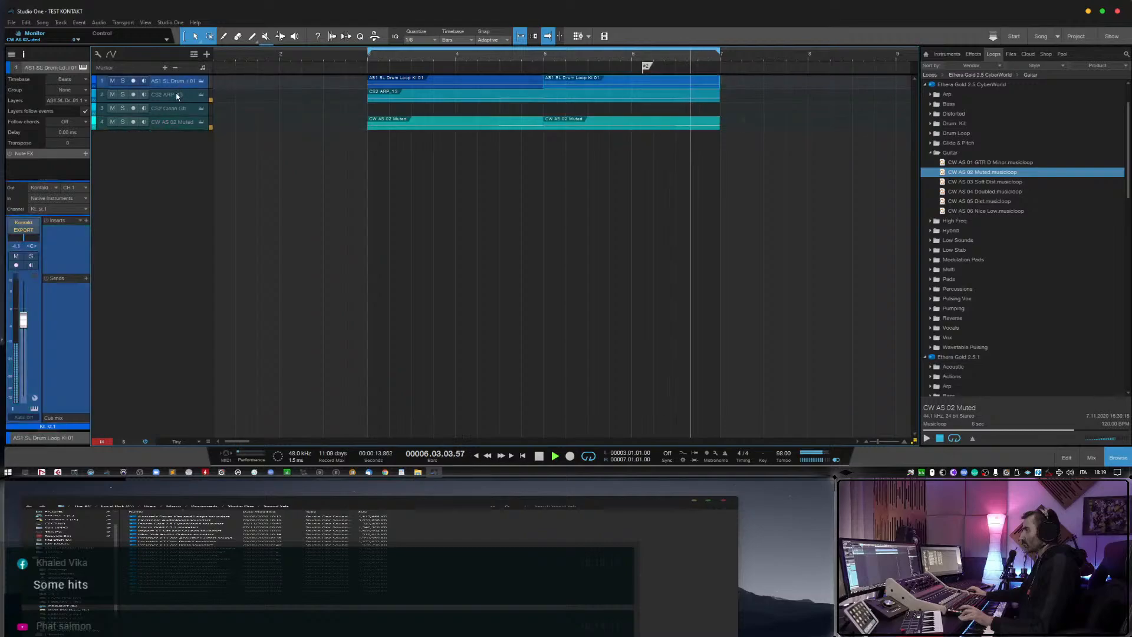
pyautogui.moveTo(25, 324); pyautogui.dragTo(26, 328)
pyautogui.press('space')
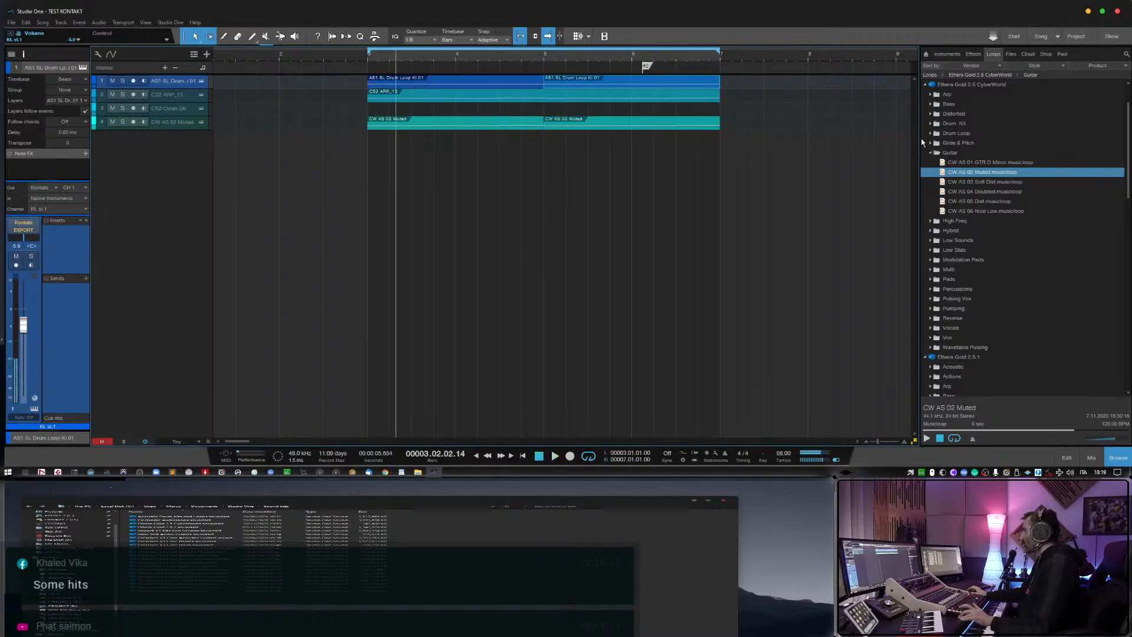
# Preview the musicloops in CyberWorld's Drum Kit folder, including CW CS 02 Muffle Drum Kit and CW CS 03 Strange Kit.
pyautogui.click(931, 153)
pyautogui.click(932, 124)
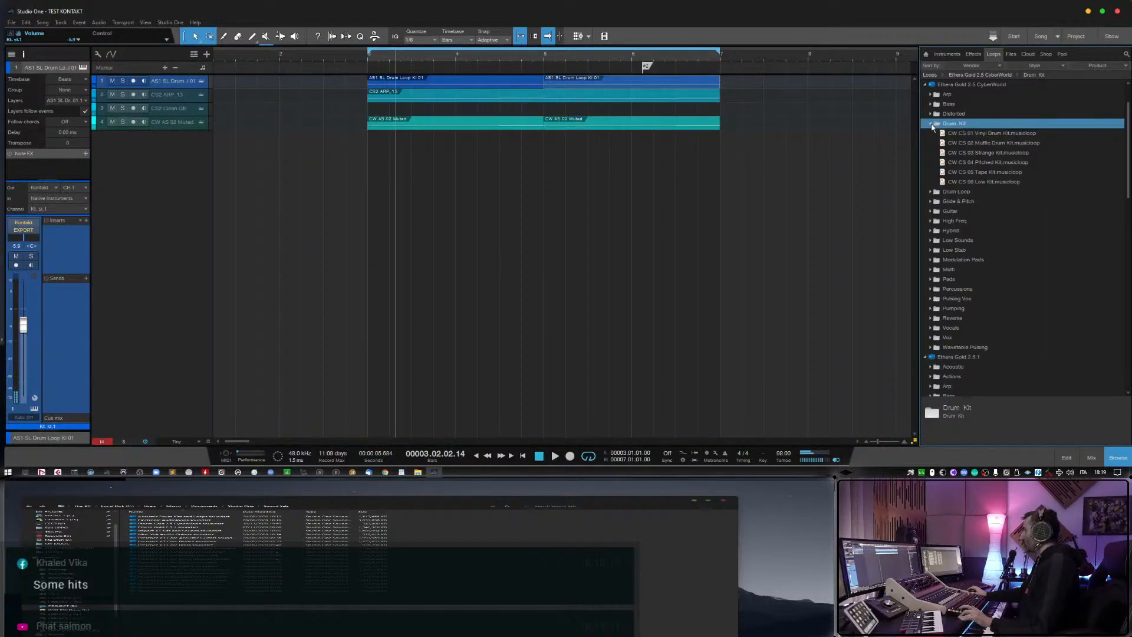
pyautogui.click(971, 154)
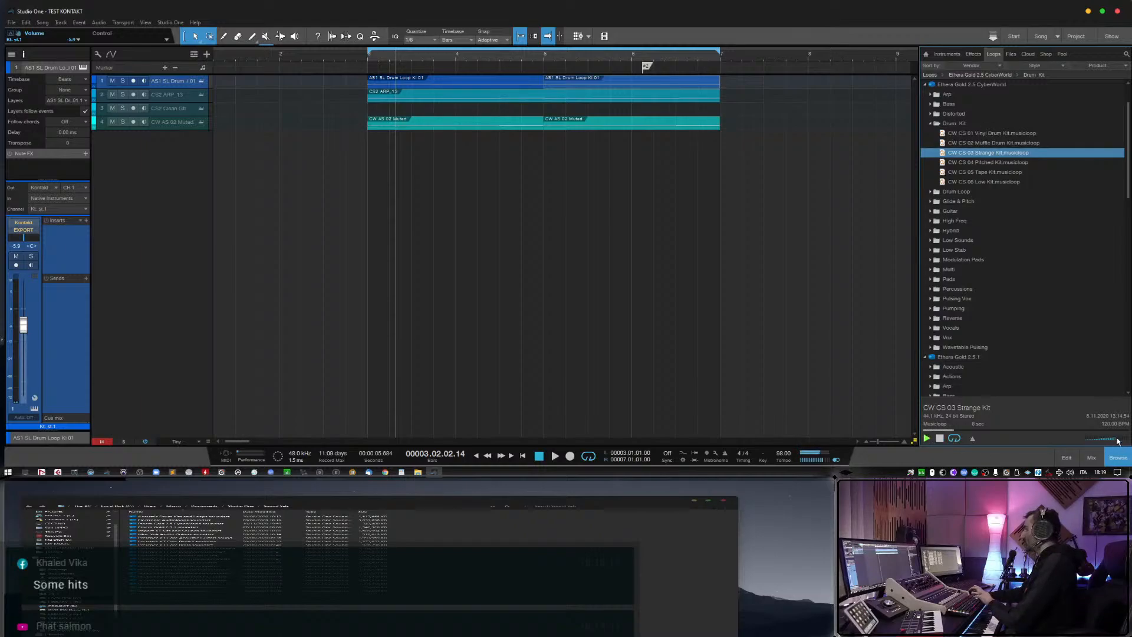
pyautogui.press('Up')
pyautogui.press('Up')
pyautogui.press('Down')
pyautogui.press('Down')
pyautogui.press('Down')
pyautogui.press('Down')
pyautogui.press('Down')
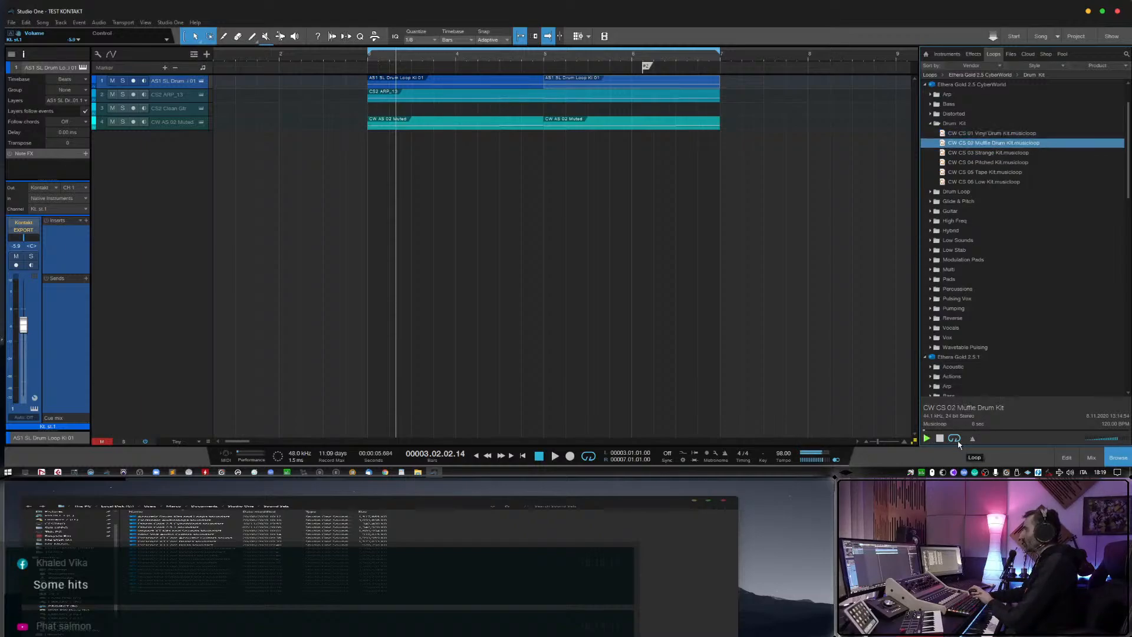
pyautogui.press('Up')
pyautogui.press('Up')
pyautogui.press('Up')
pyautogui.press('Up')
pyautogui.press('Up')
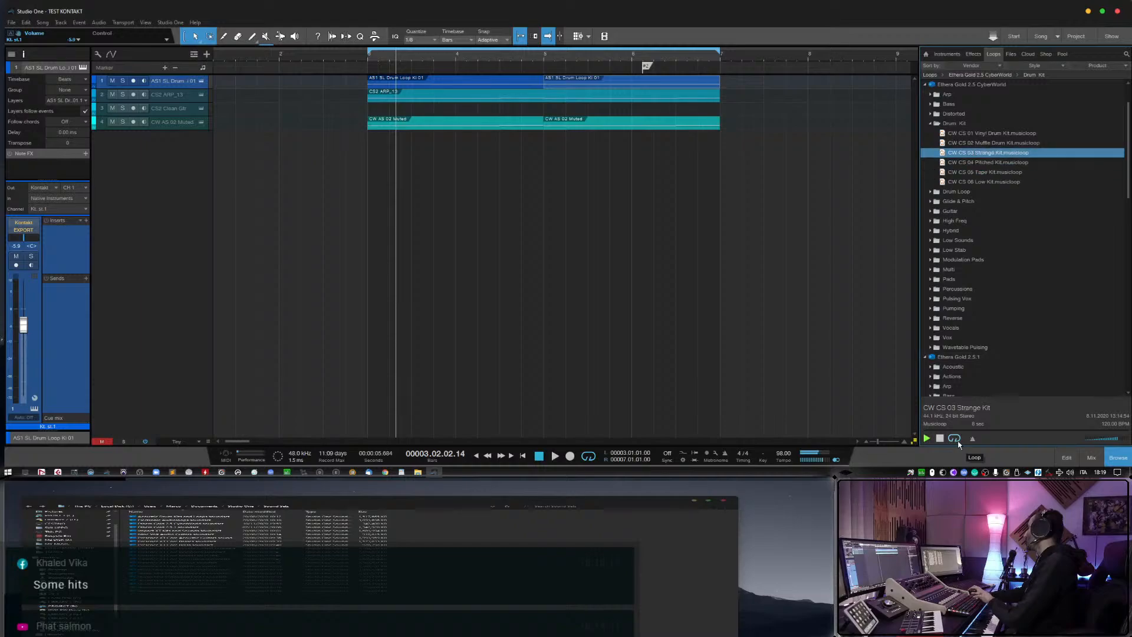
# Add the CW CS 01 Vinyl Drum Kit musicloop at bar 3 as a new track and delete its event.
pyautogui.moveTo(983, 132); pyautogui.dragTo(388, 147)
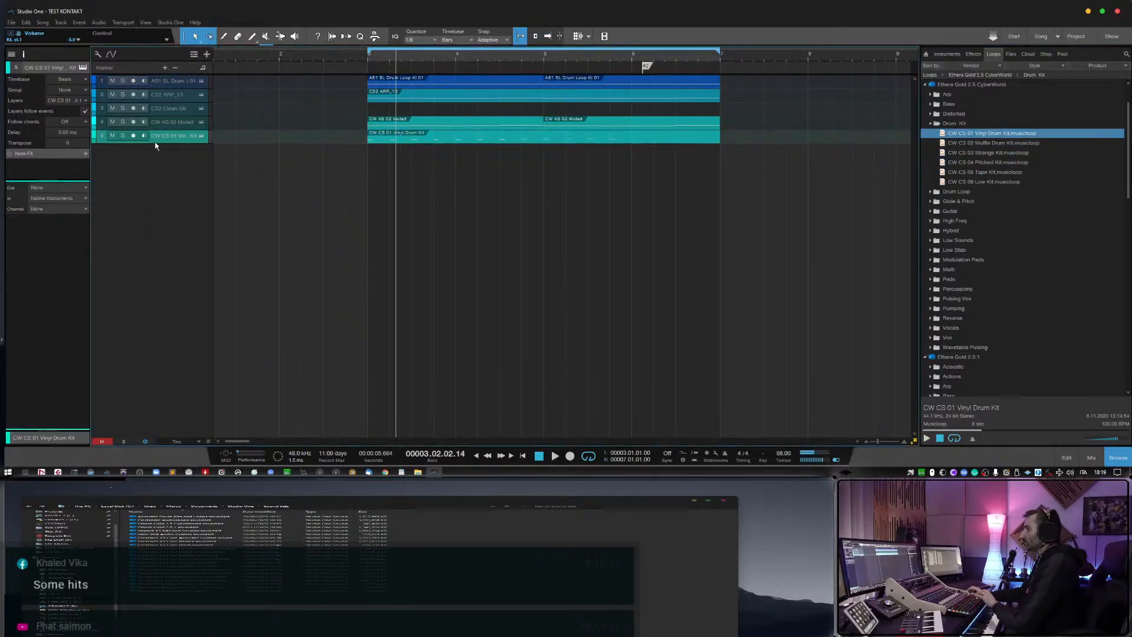
pyautogui.click(124, 135)
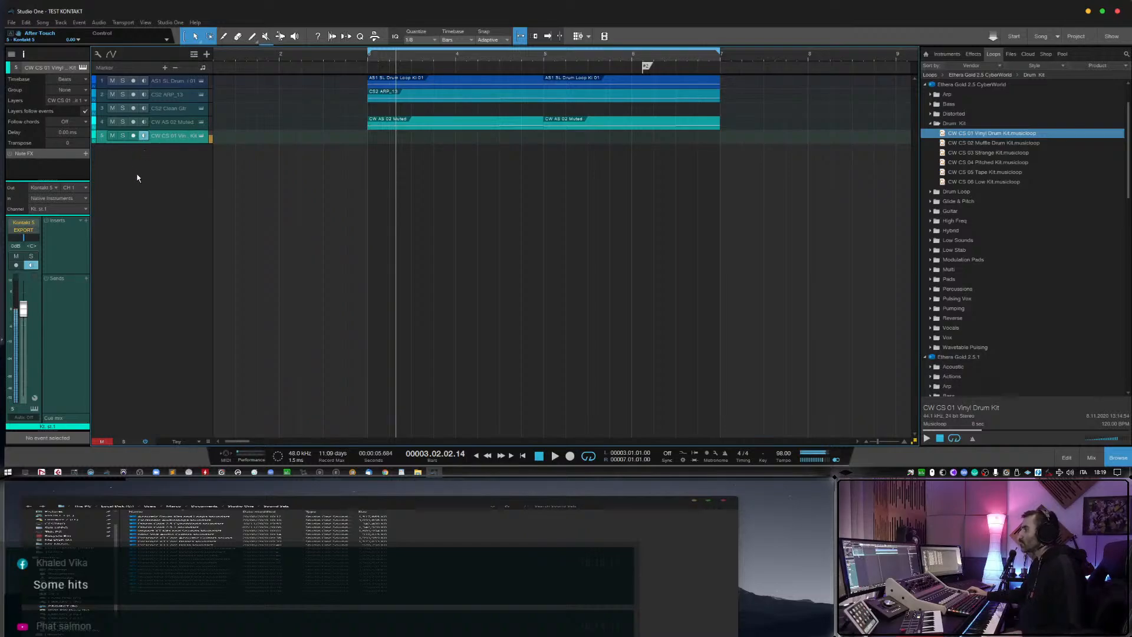
# Insert FabFilter Pro-Q 3 on the CW CS 01 Vinyl Drum Kit channel.
pyautogui.click(86, 220)
pyautogui.write('fa')
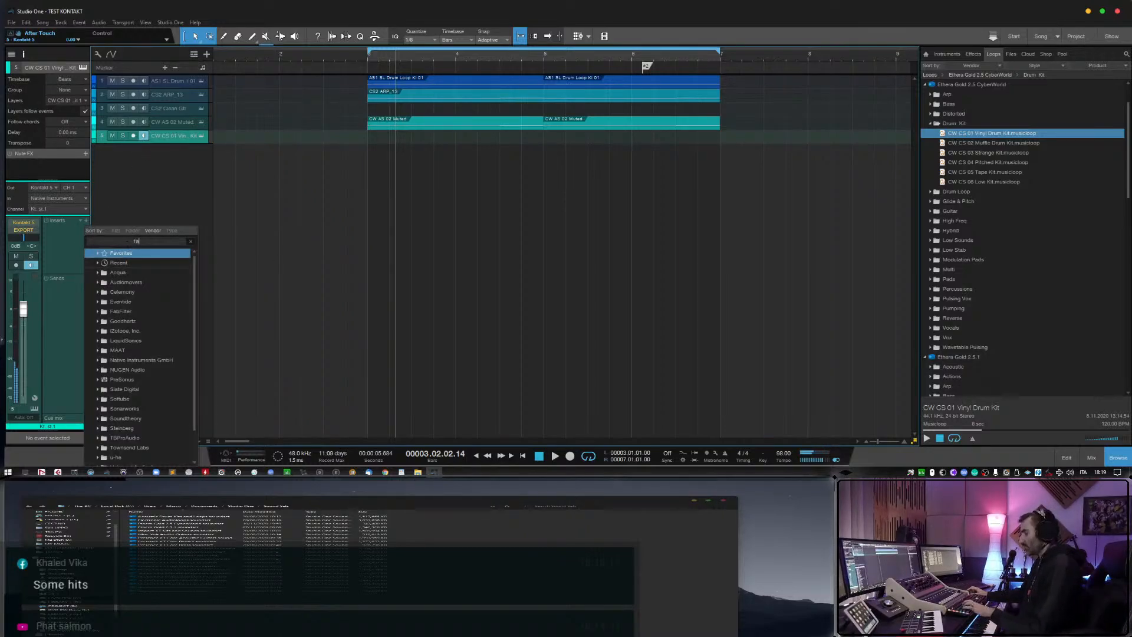
pyautogui.write('b')
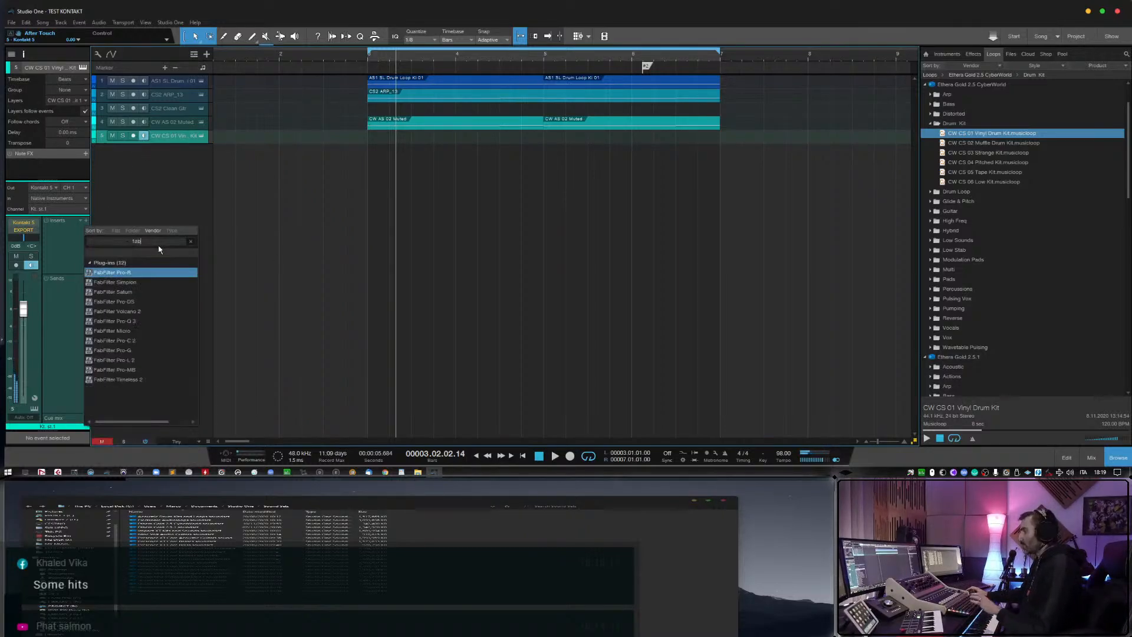
pyautogui.click(144, 320)
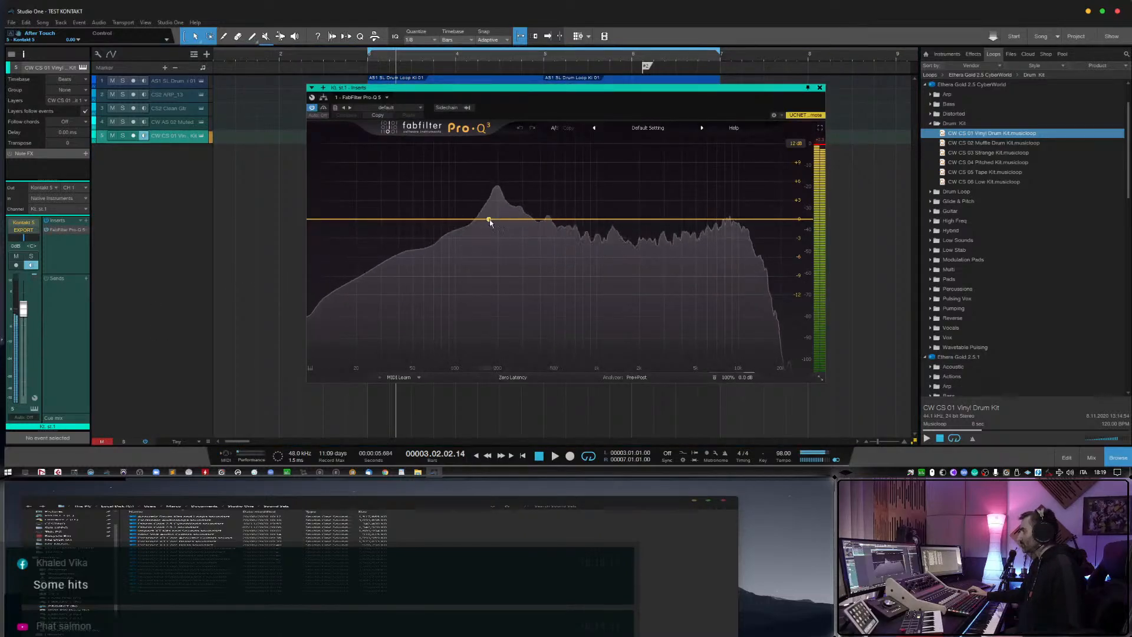
# Shape the drum kit's EQ with a low-mid cut of about 3.4 dB and a boost of about 2.3 dB near 5.1 kHz.
pyautogui.moveTo(489, 220); pyautogui.dragTo(494, 241)
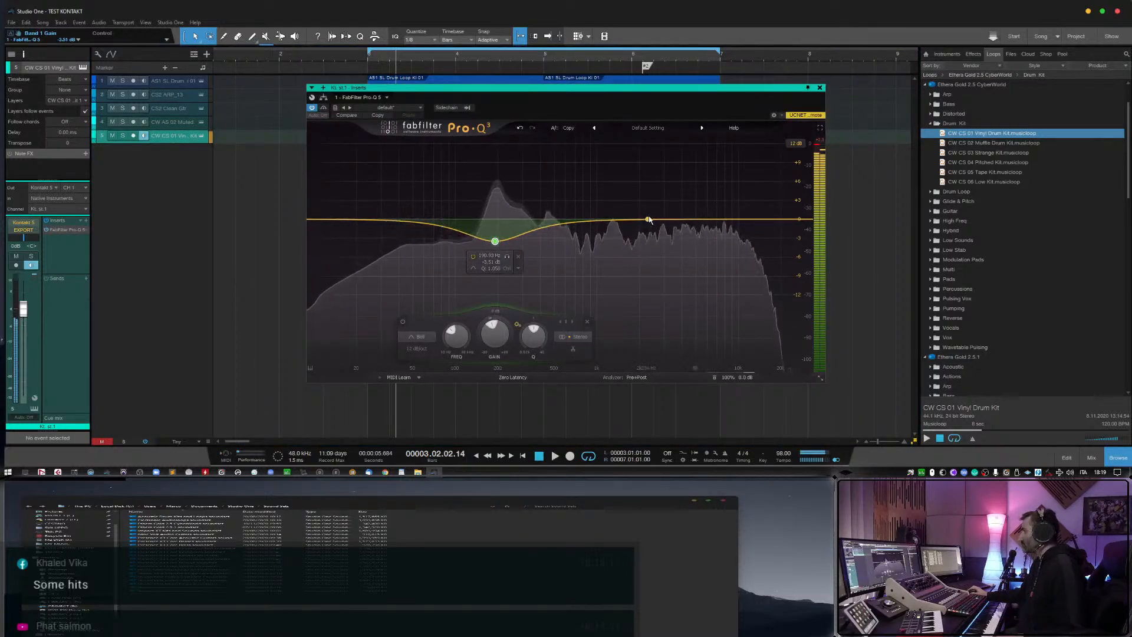
pyautogui.moveTo(702, 219)
pyautogui.mouseDown()
pyautogui.moveTo(677, 184)
pyautogui.moveTo(714, 186)
pyautogui.moveTo(697, 201)
pyautogui.mouseUp()
pyautogui.click(501, 241)
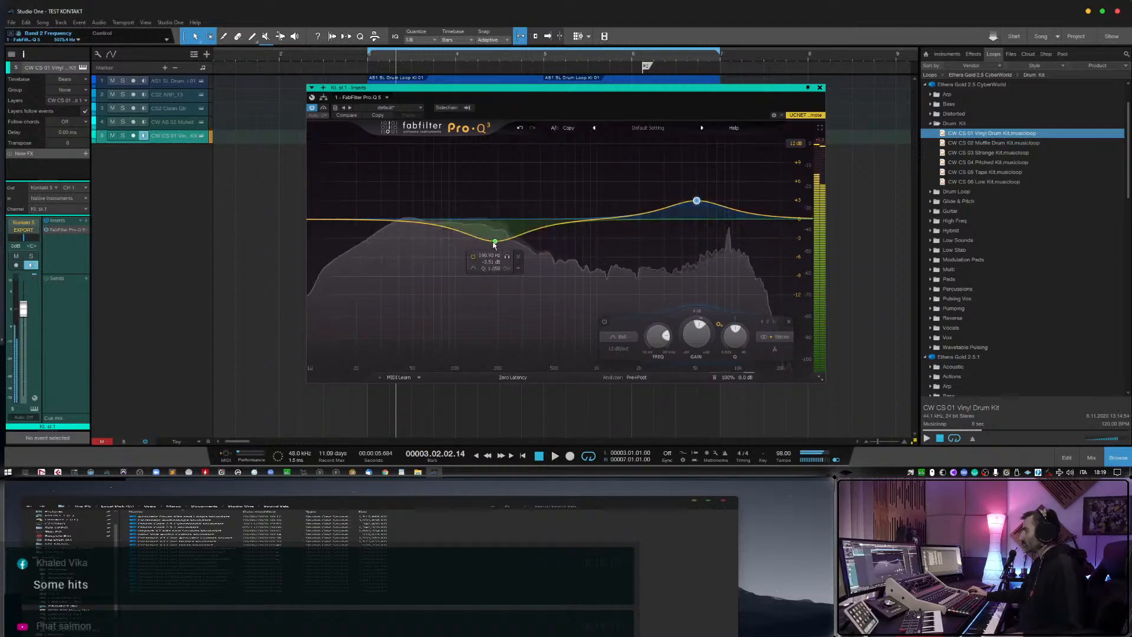
pyautogui.moveTo(495, 241)
pyautogui.mouseDown()
pyautogui.moveTo(470, 245)
pyautogui.moveTo(484, 242)
pyautogui.mouseUp()
pyautogui.moveTo(697, 202)
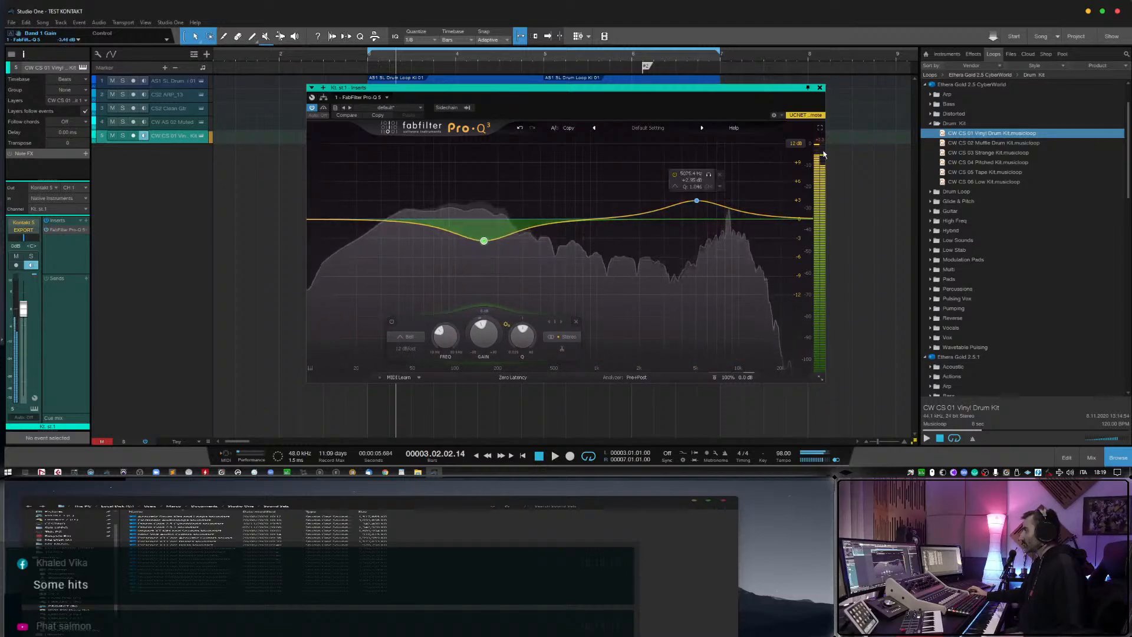
pyautogui.moveTo(697, 203); pyautogui.dragTo(697, 206)
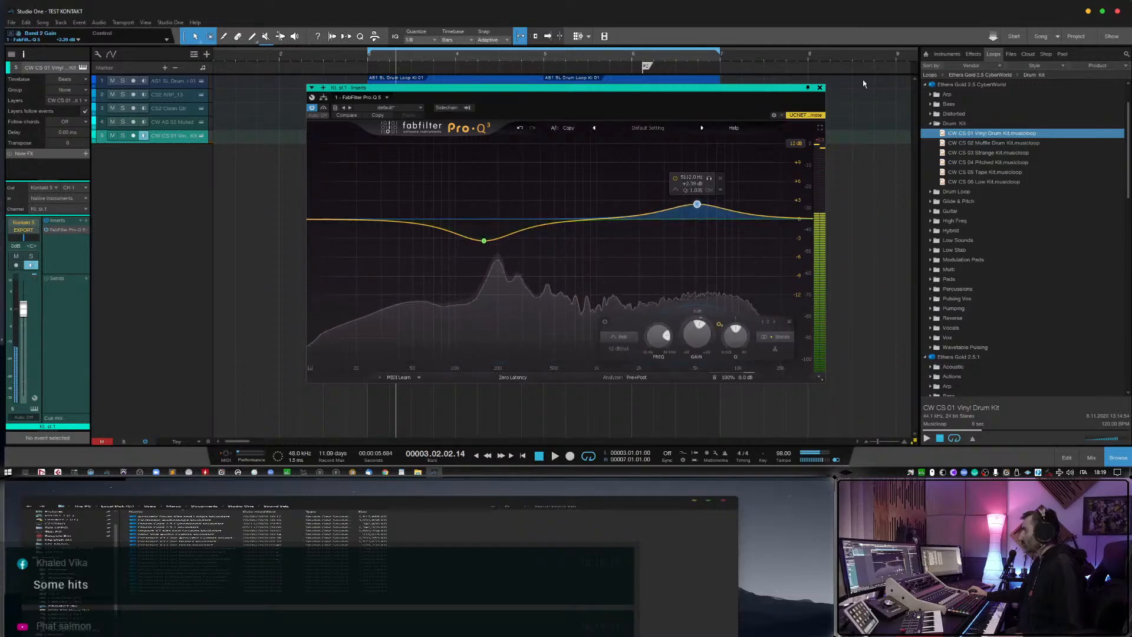
pyautogui.click(820, 88)
# Check the Sonarworks Reference 4 plug-in on the mixer's Listen Bus.
pyautogui.press('F3')
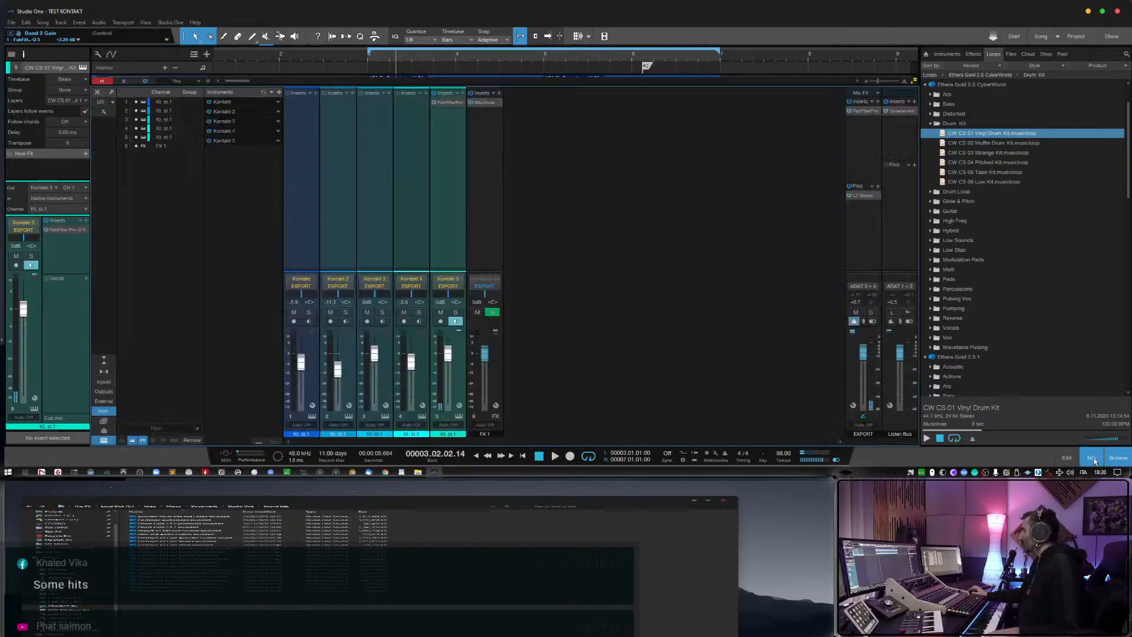
pyautogui.click(894, 112)
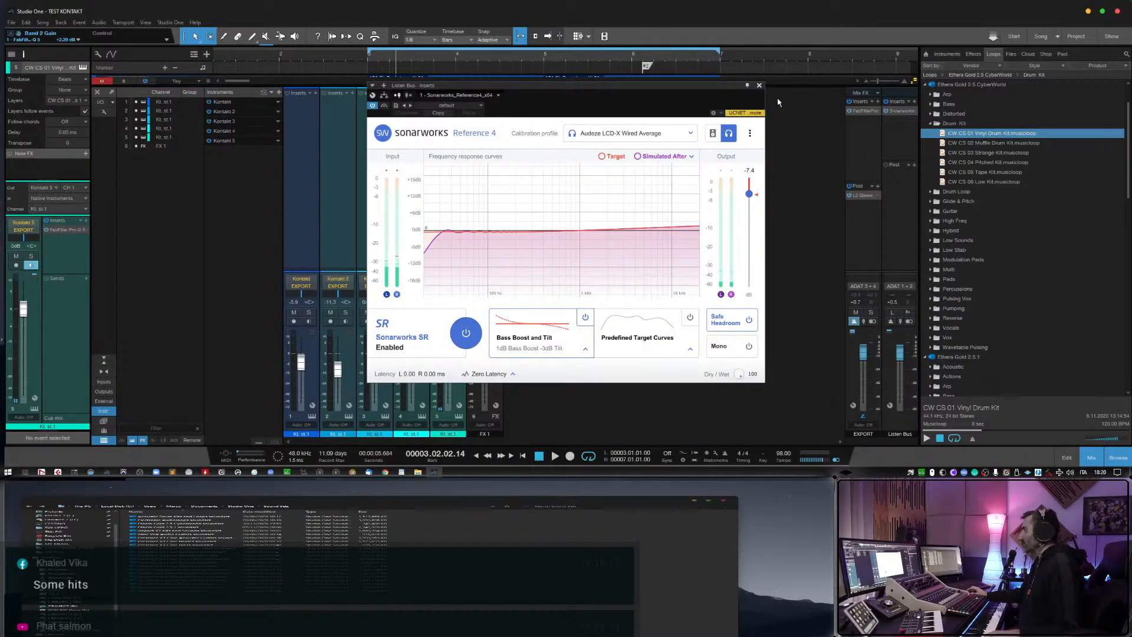
pyautogui.click(759, 85)
pyautogui.click(1096, 458)
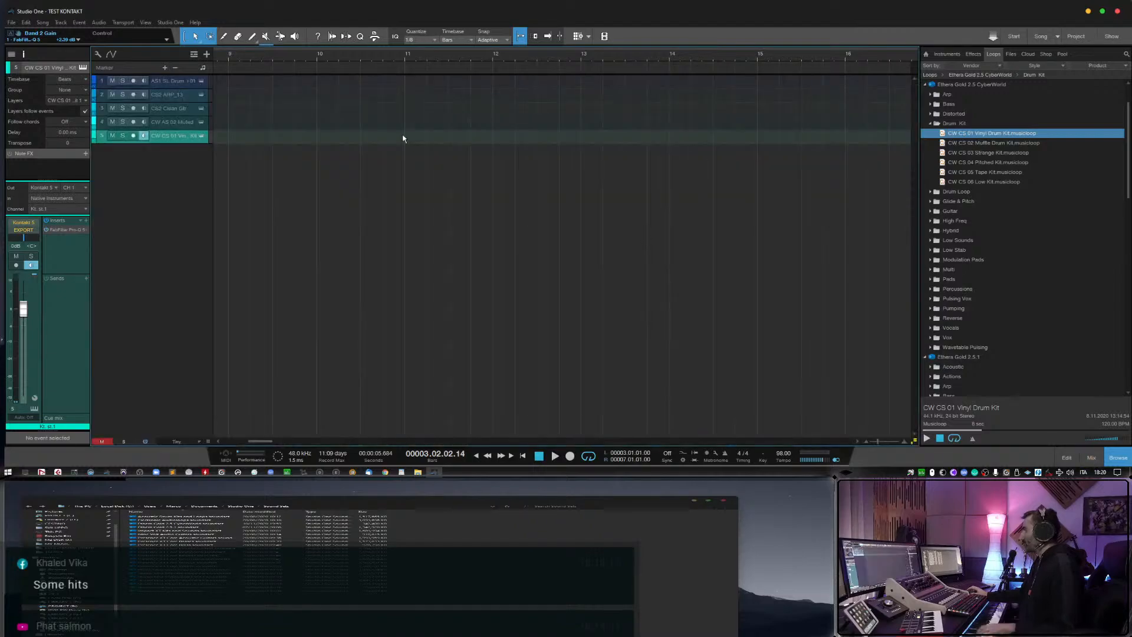
# Play the arrangement from bar 2 and try to record a CW CS 01 Vinyl Drum Kit part over it.
pyautogui.hscroll(-7, 354, 213)
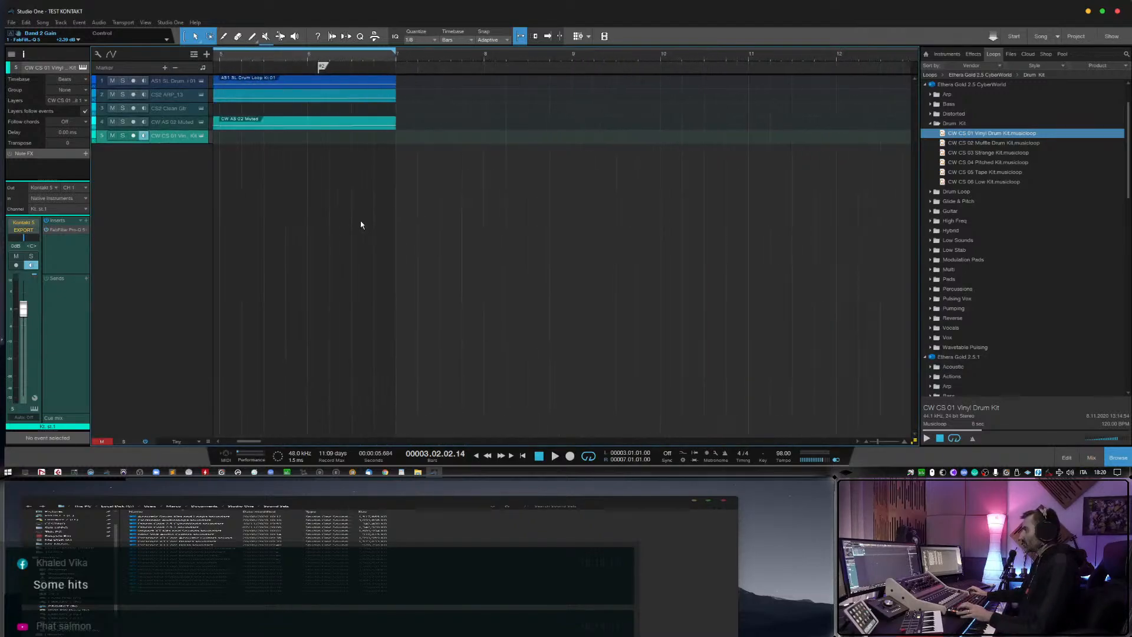
pyautogui.scroll(-3, 365, 201)
pyautogui.press('space')
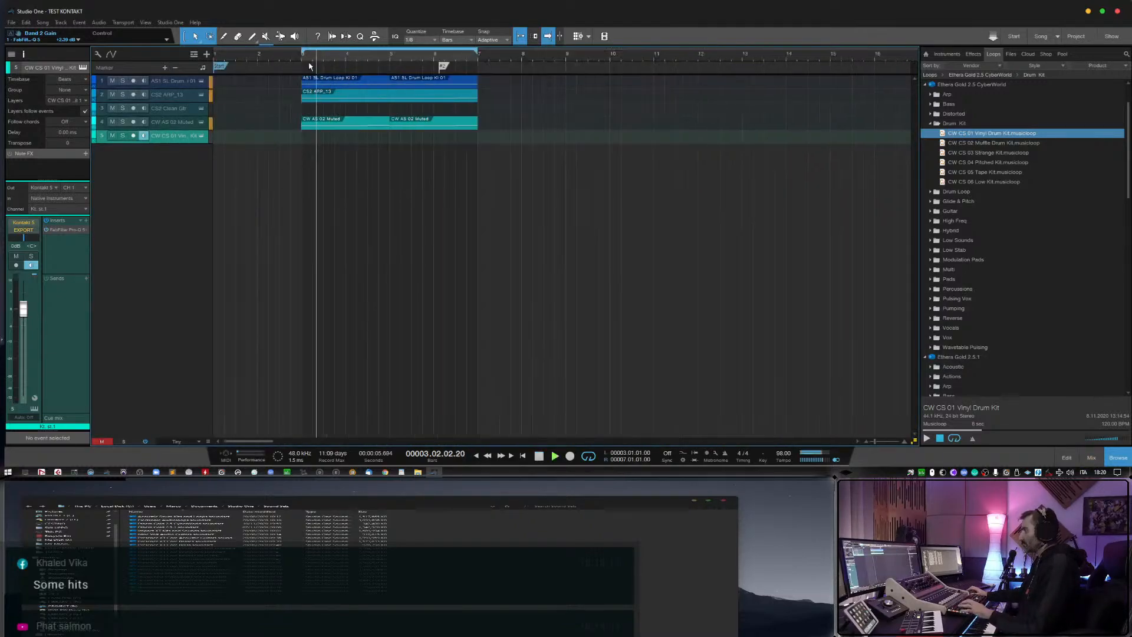
pyautogui.press('space')
pyautogui.click(282, 58)
pyautogui.click(257, 56)
pyautogui.press('space')
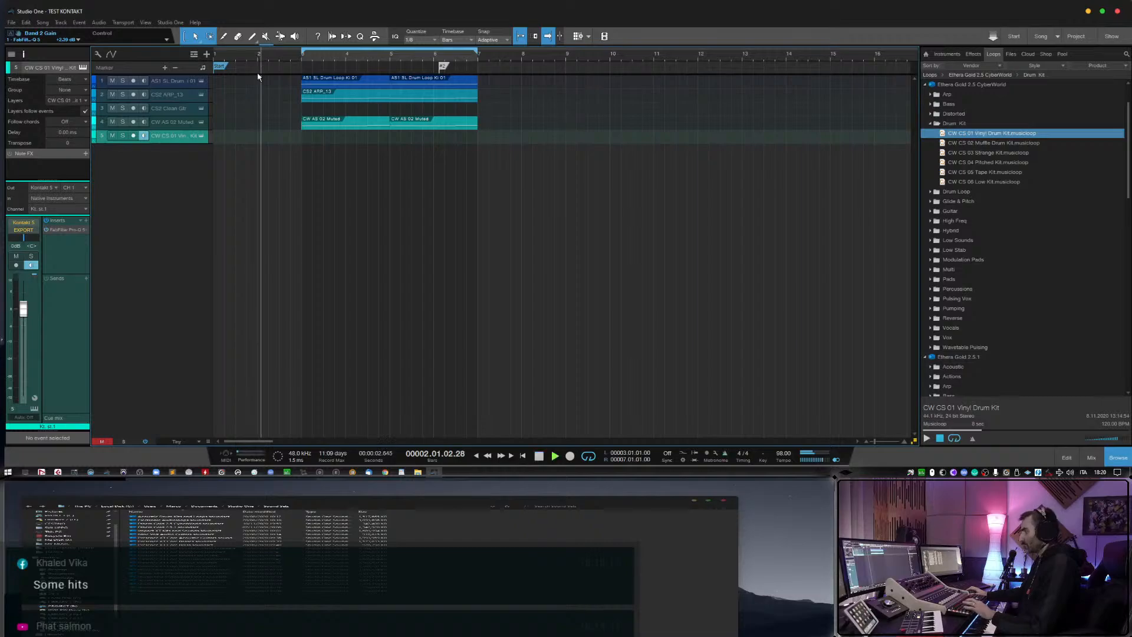
pyautogui.press('KP_Multiply')
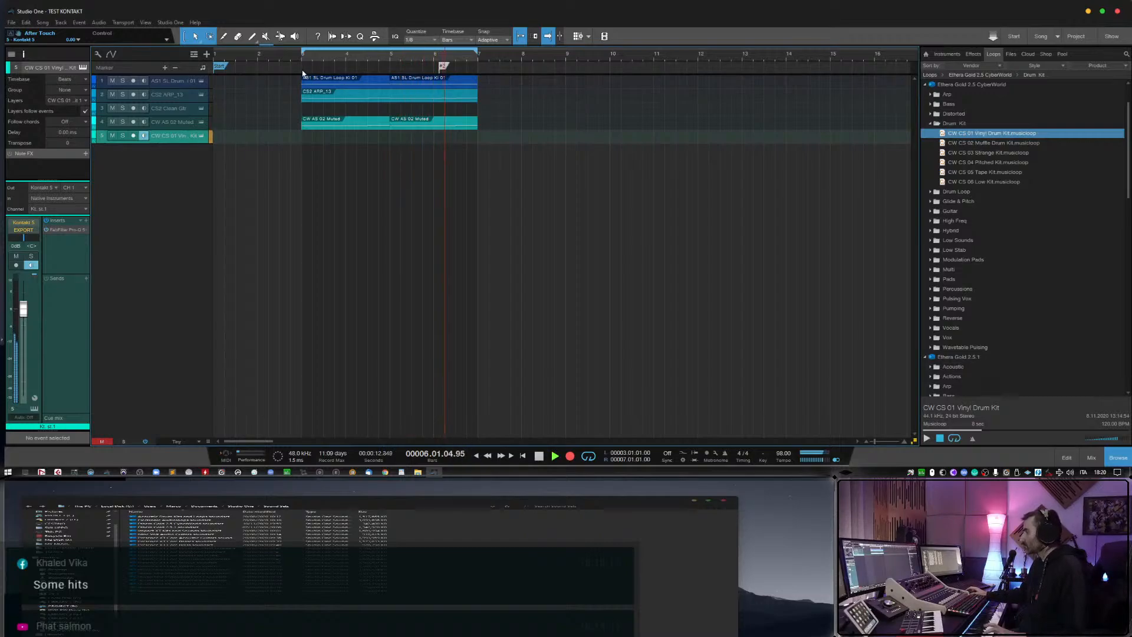
# Arm the CW CS 01 Vinyl Drum Kit track and record a part from bar 2 to about beat 2 of bar 5.
pyautogui.click(243, 56)
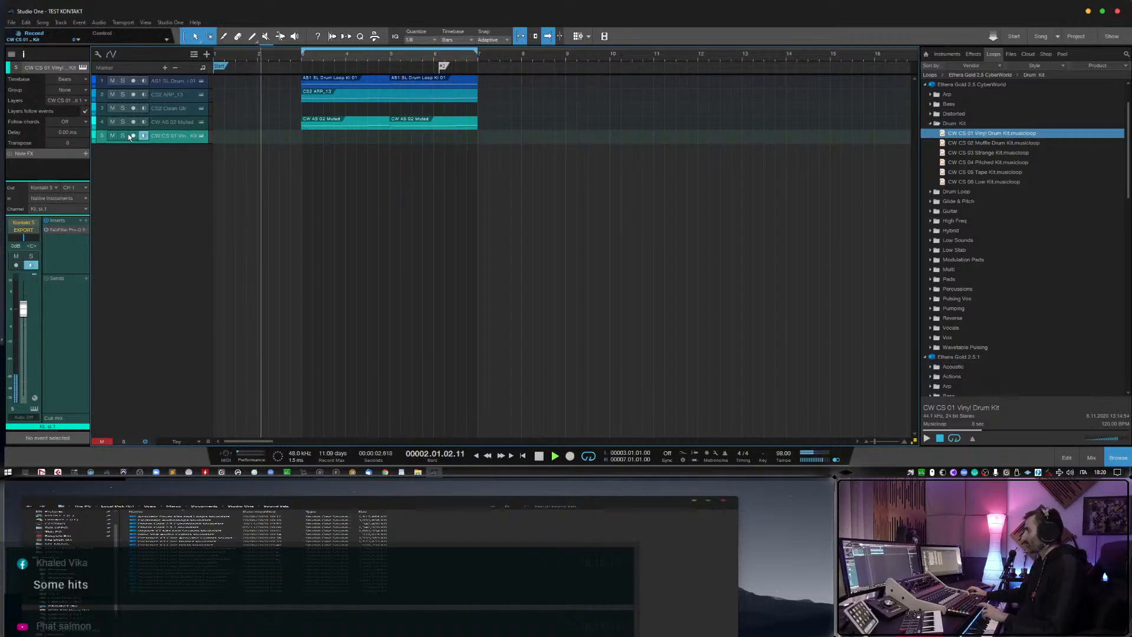
pyautogui.press('space')
pyautogui.press('space')
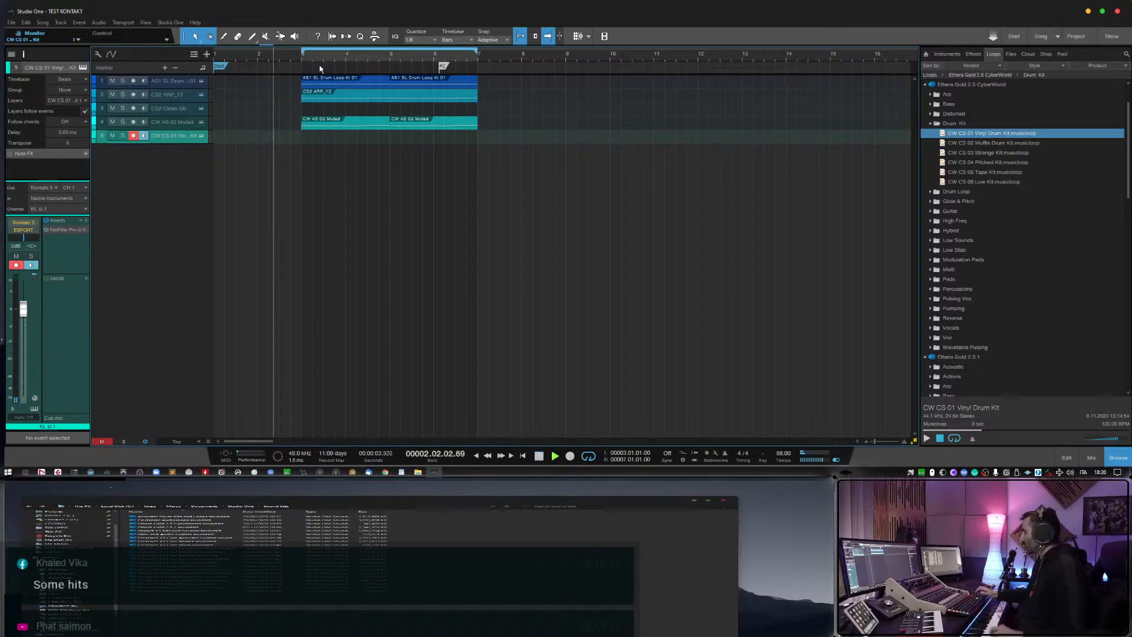
pyautogui.press('KP_Multiply')
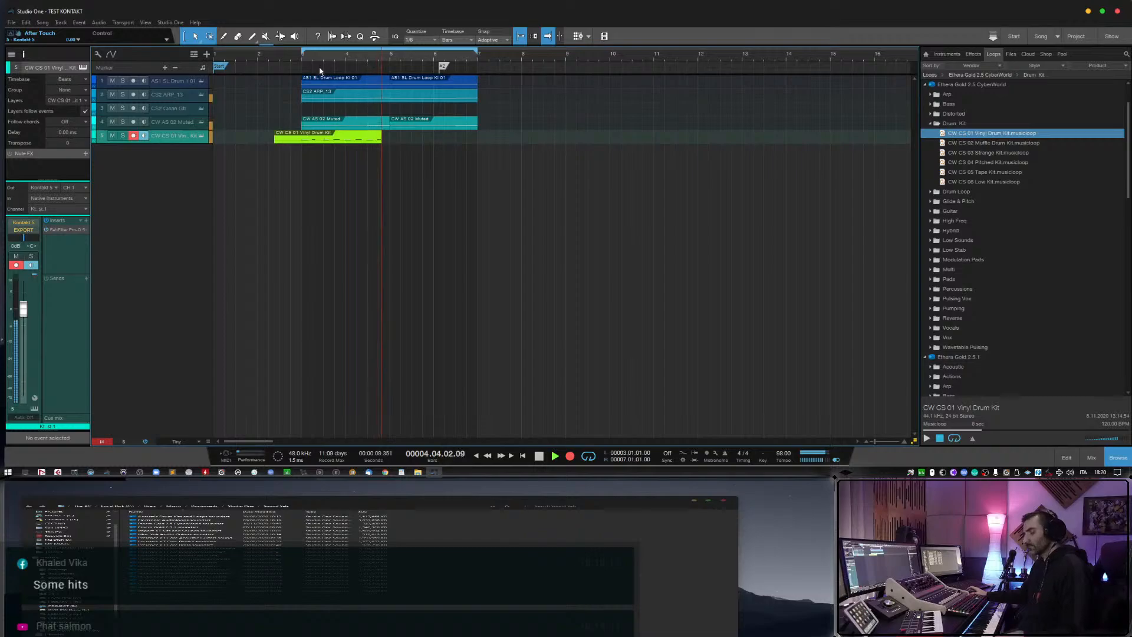
pyautogui.press('space')
# Open the recorded CW CS 01 Vinyl Drum Kit part and quantize its first eight longer hits to 1/4.
pyautogui.doubleClick(358, 138)
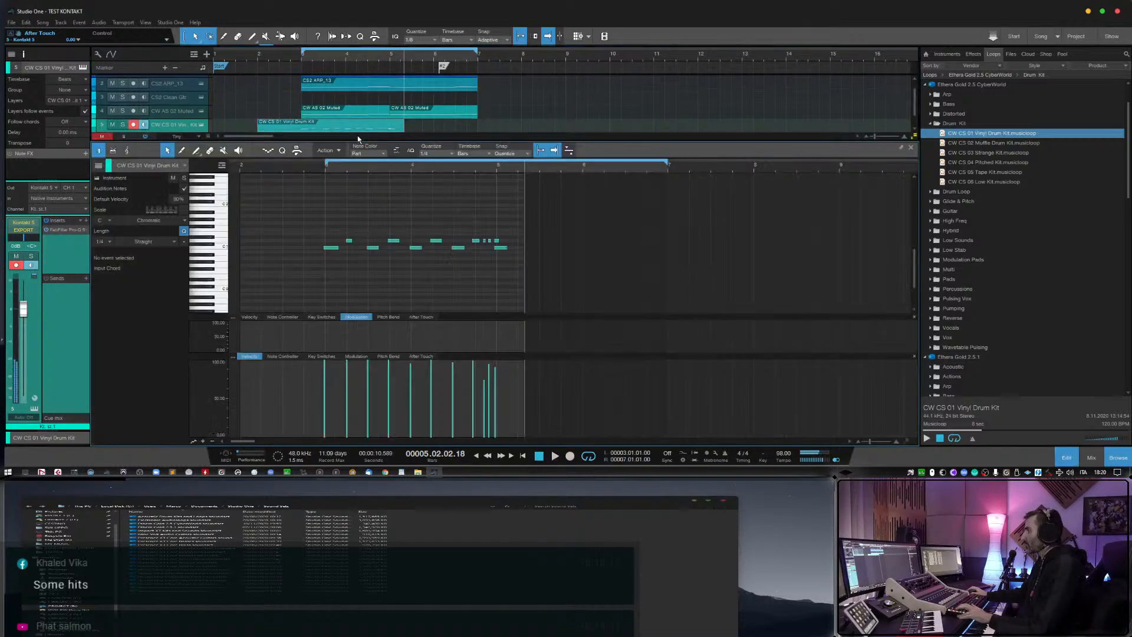
pyautogui.click(503, 248)
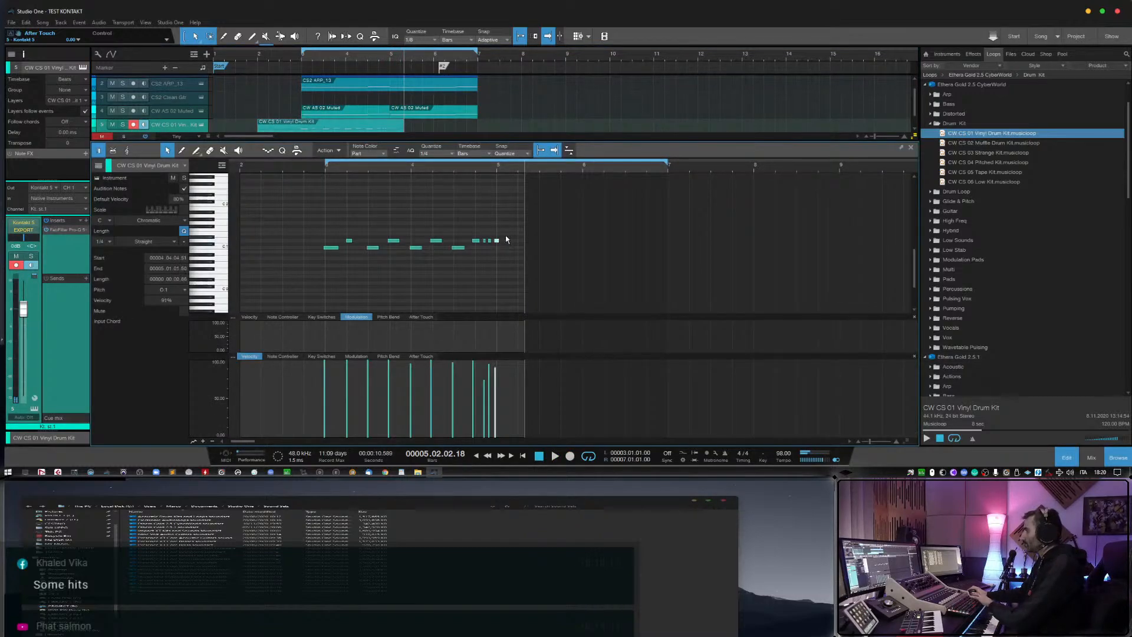
pyautogui.scroll(2, 315, 174)
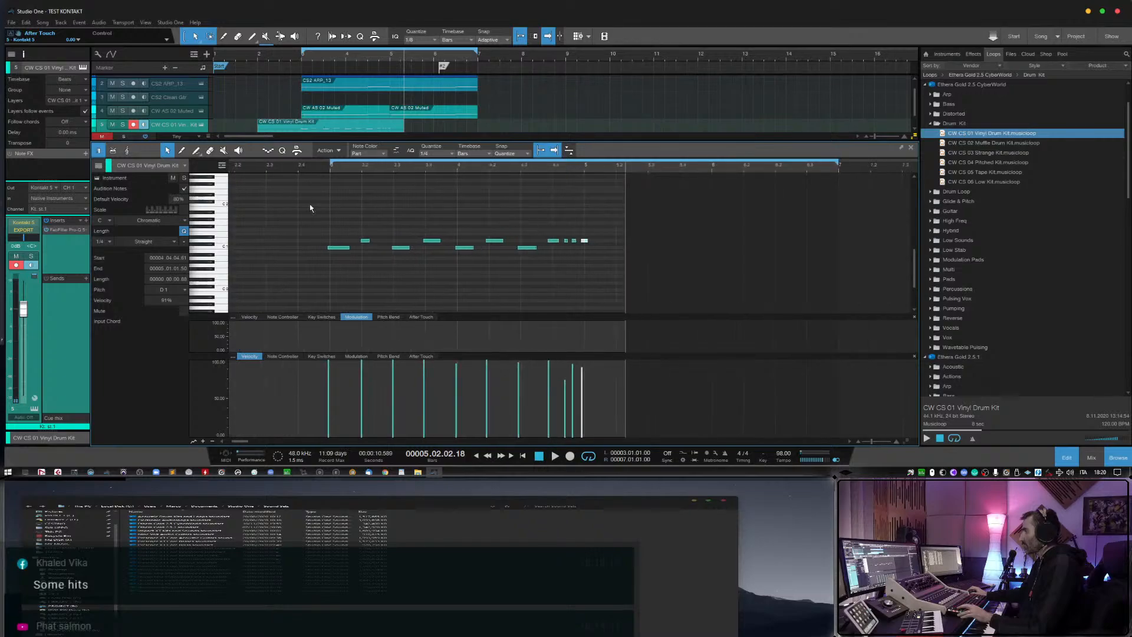
pyautogui.moveTo(309, 204); pyautogui.dragTo(524, 291)
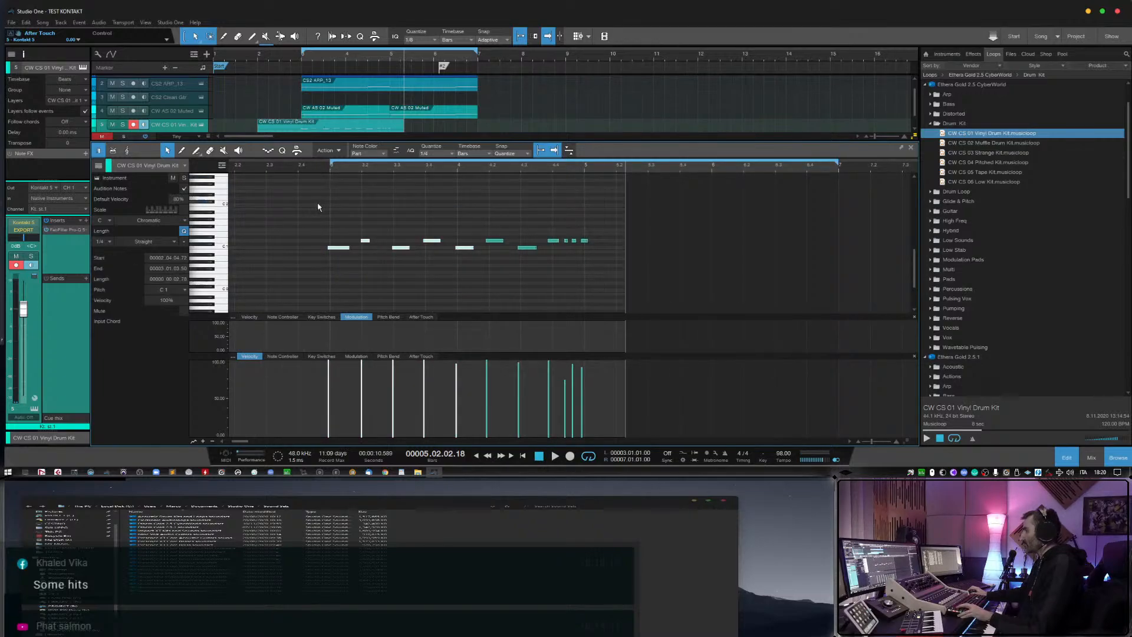
pyautogui.moveTo(317, 206); pyautogui.dragTo(494, 275)
pyautogui.press('q')
pyautogui.click(529, 247)
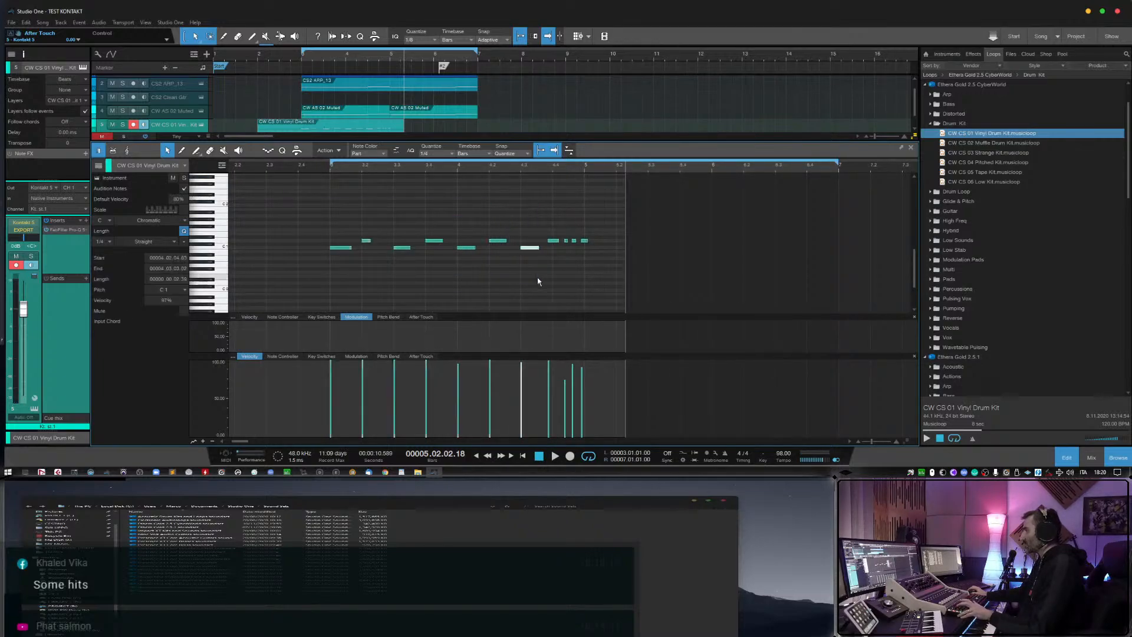
pyautogui.click(557, 241)
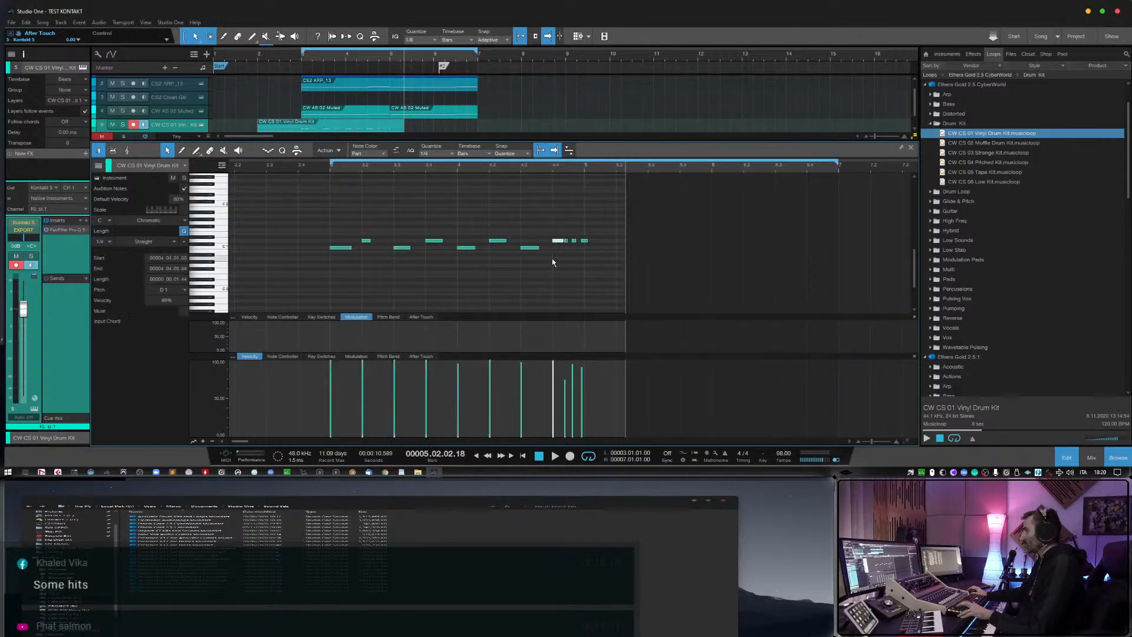
# Set the note quantize value to 1/8 and select the last two short hits of the drum part.
pyautogui.click(436, 154)
pyautogui.click(498, 167)
pyautogui.click(583, 230)
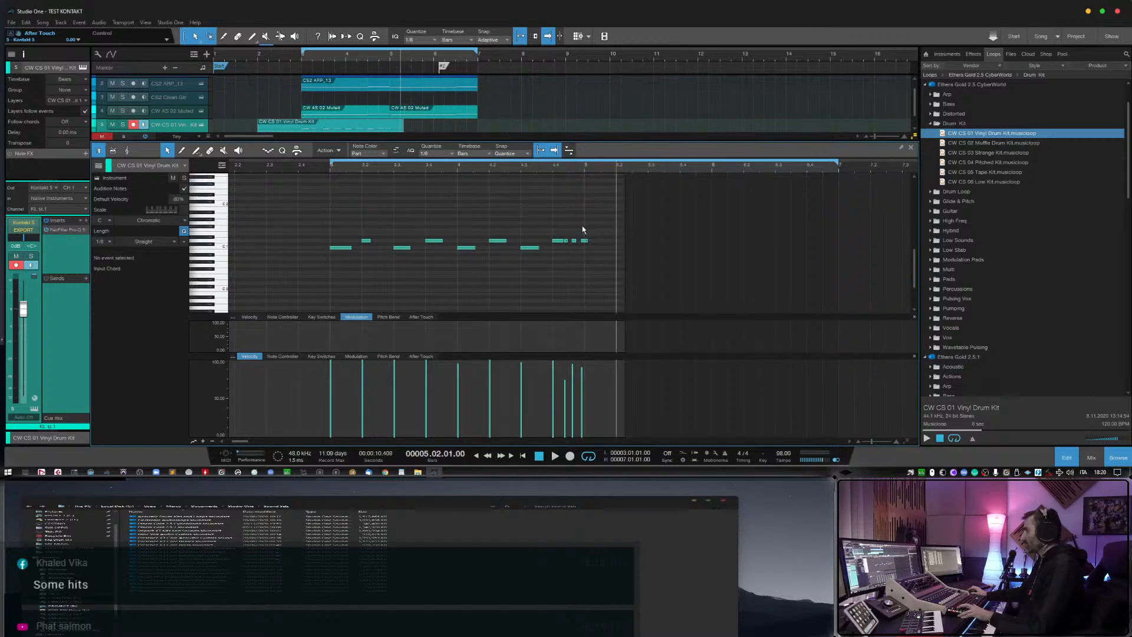
pyautogui.moveTo(610, 250); pyautogui.dragTo(572, 241)
pyautogui.scroll(2, 481, 171)
# Quantize the three short closing hits of the drum part to 1/16.
pyautogui.click(450, 154)
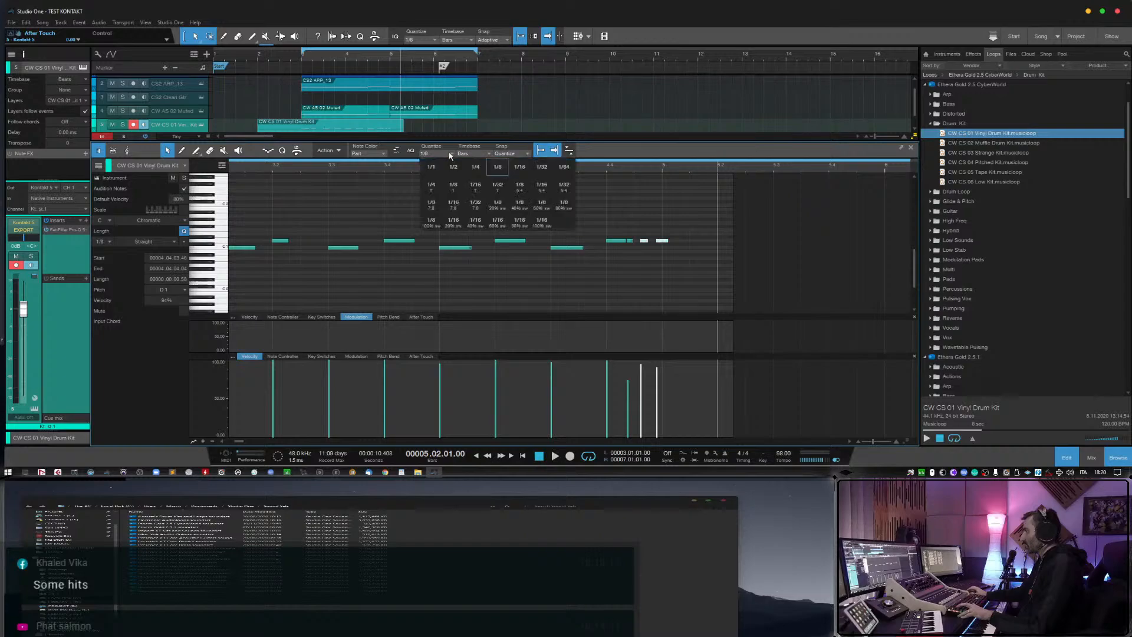
pyautogui.click(516, 170)
pyautogui.moveTo(676, 225); pyautogui.dragTo(637, 243)
pyautogui.press('q')
pyautogui.hotkey('ctrl', 'z')
pyautogui.click(626, 261)
pyautogui.press('w')
pyautogui.press('w')
# Play the quantized drum part from just before bar 3 and delete its last short hit at bar 5.
pyautogui.click(334, 170)
pyautogui.press('space')
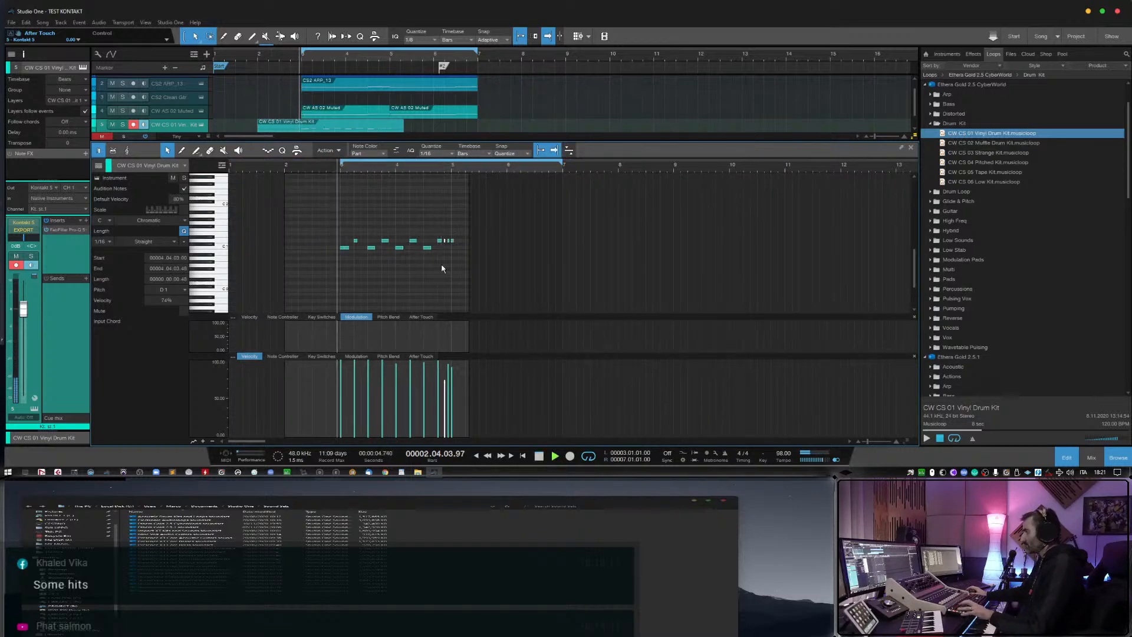
pyautogui.press('e')
pyautogui.press('e')
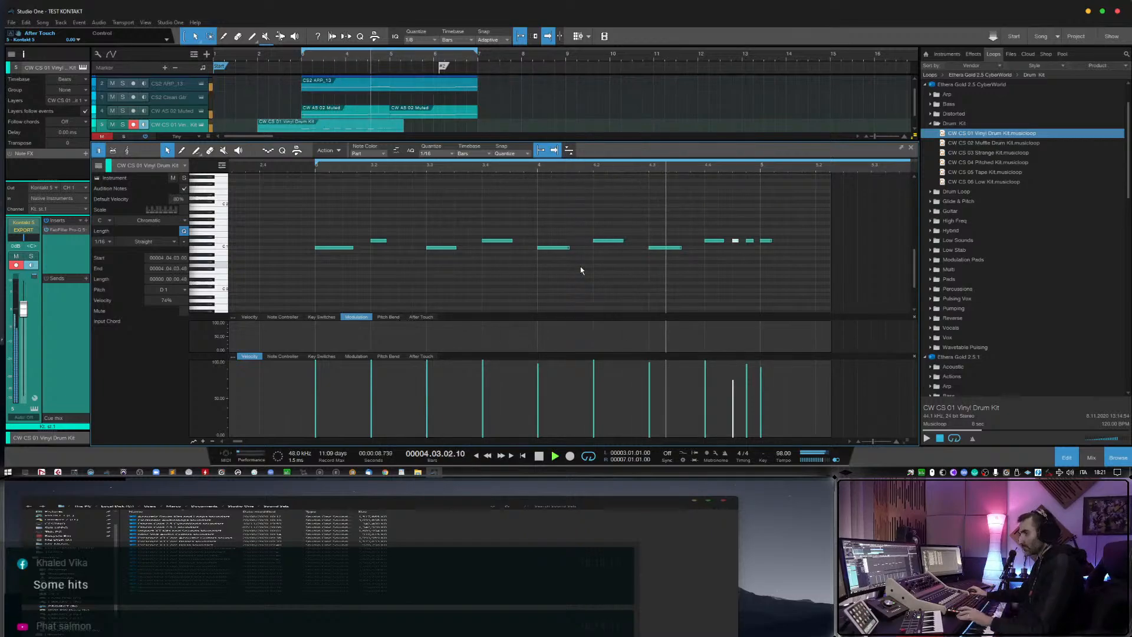
pyautogui.press('space')
pyautogui.moveTo(788, 210); pyautogui.dragTo(762, 261)
pyautogui.press('Delete')
# Close the note editor, trim the Vinyl Drum Kit part to bars 3 to 5 and duplicate it up to bar 7.
pyautogui.click(1070, 458)
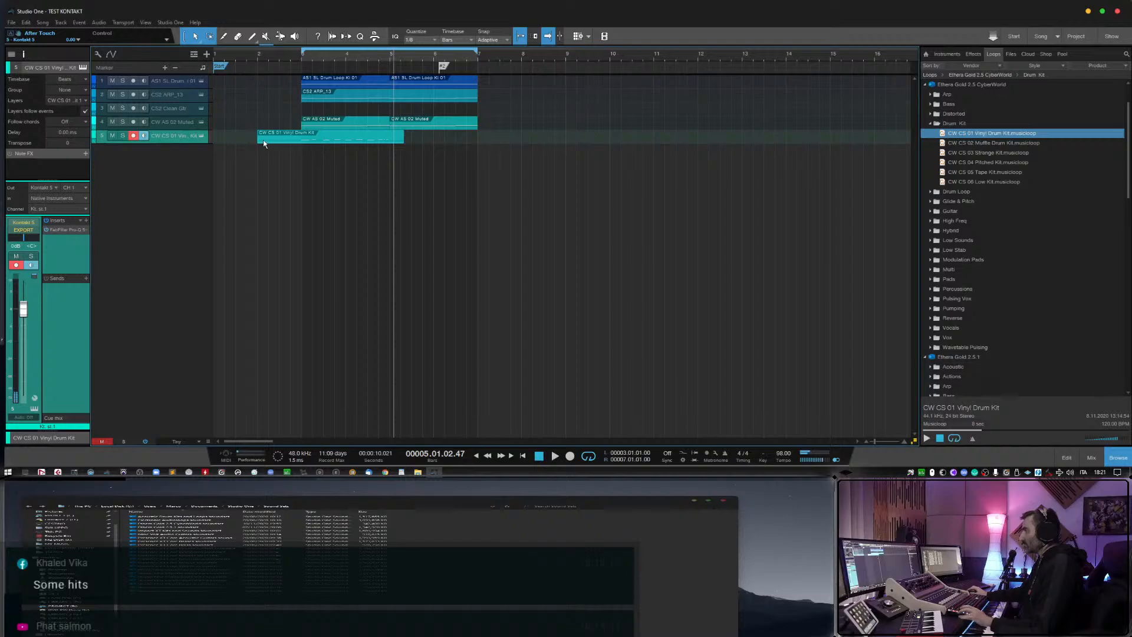
pyautogui.moveTo(265, 140); pyautogui.dragTo(302, 138)
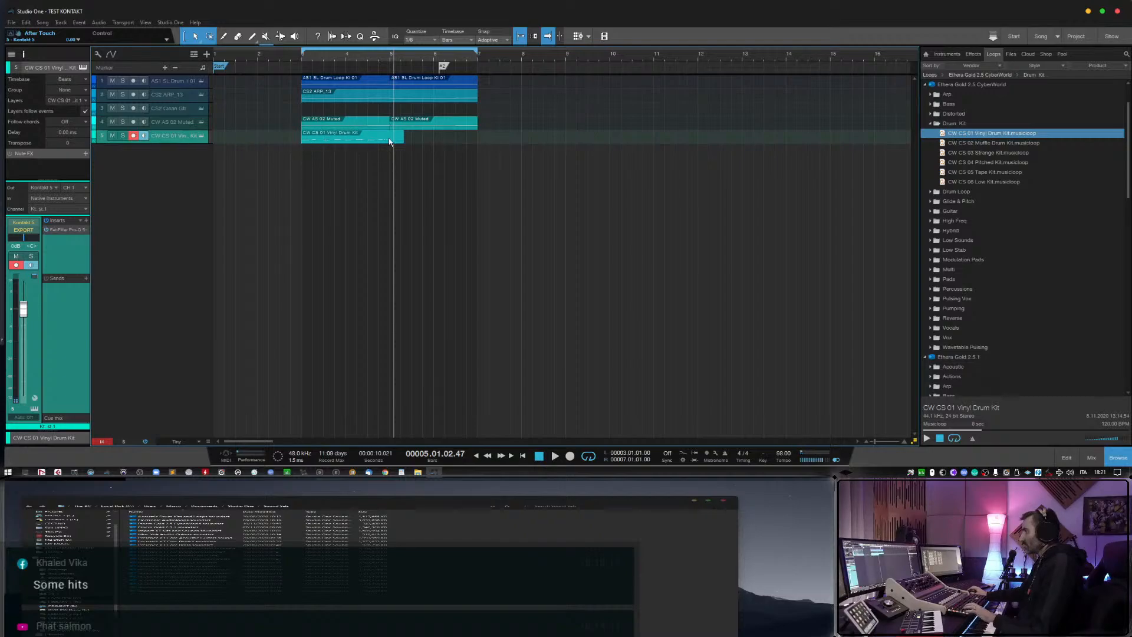
pyautogui.press('d')
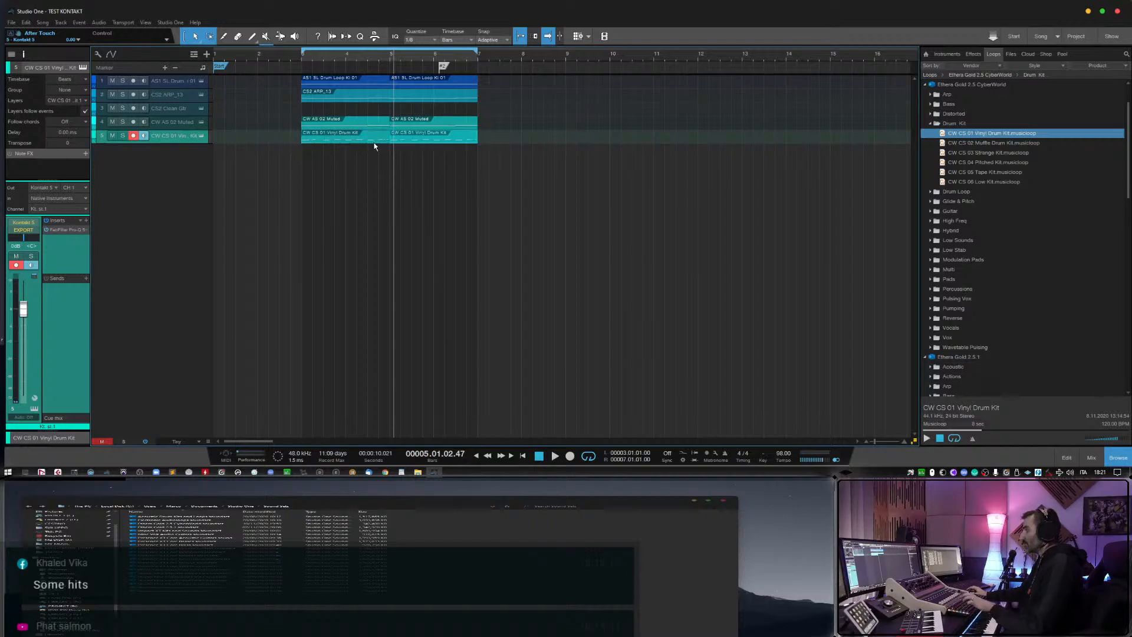
# Play the arrangement from bar 3, disarm the Vinyl Drum Kit track, and lower its volume and that of CW AS 02 Muted.
pyautogui.click(298, 62)
pyautogui.press('space')
pyautogui.click(133, 136)
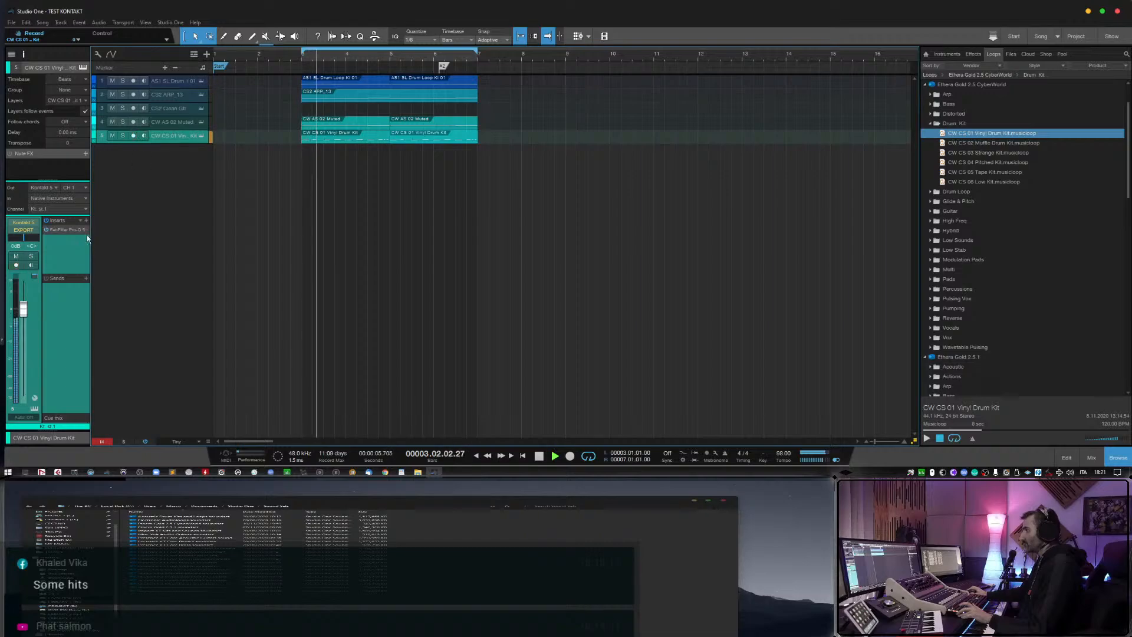
pyautogui.moveTo(24, 313); pyautogui.dragTo(24, 316)
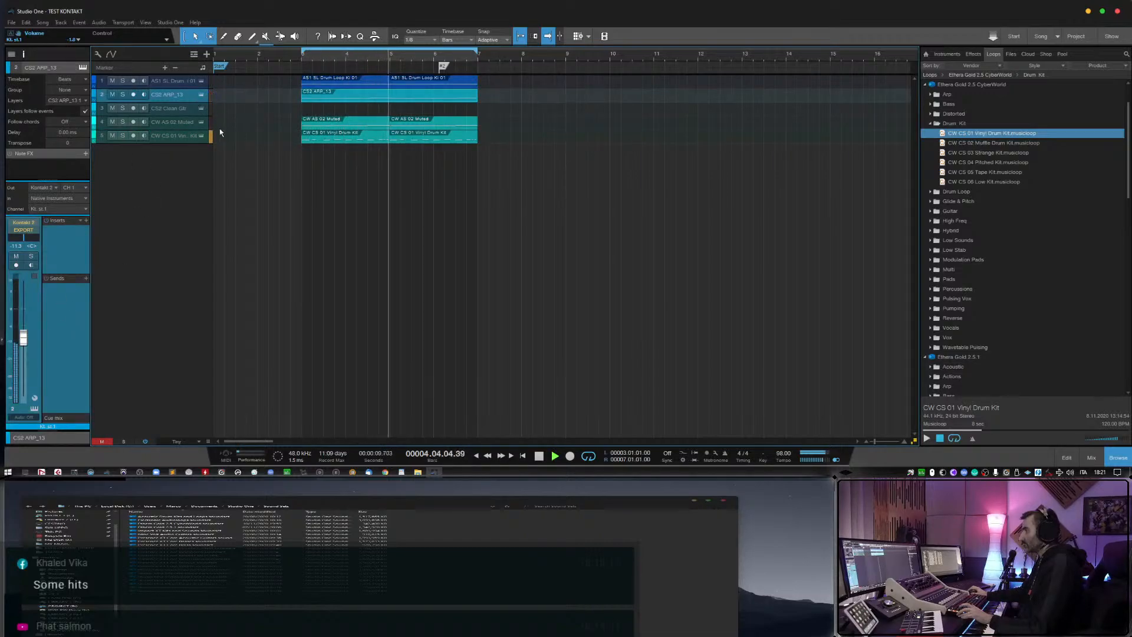
pyautogui.click(184, 126)
pyautogui.moveTo(24, 324); pyautogui.dragTo(25, 334)
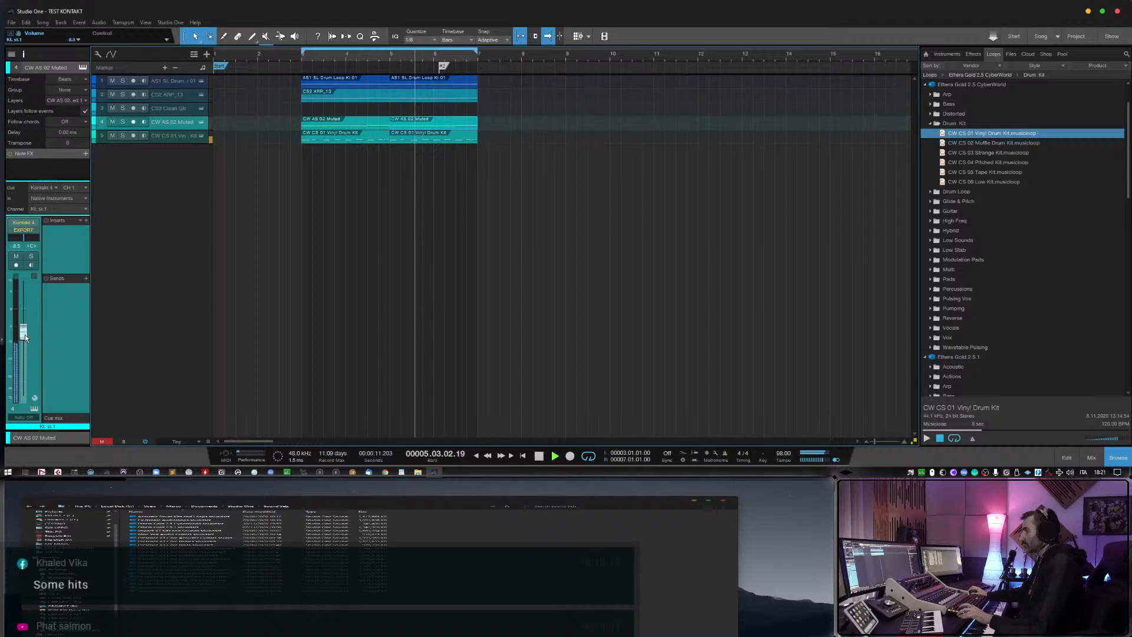
# Insert H-Delay Stereo on the CW AS 02 Muted track, enable its PingPong mode and start playback.
pyautogui.click(87, 220)
pyautogui.write('delay')
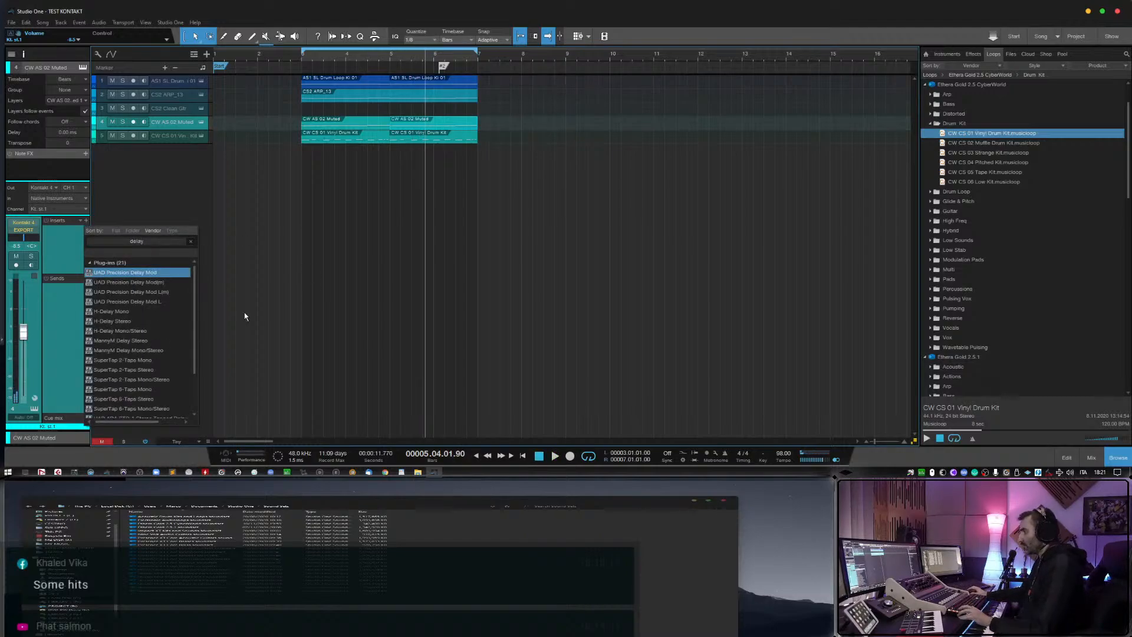
pyautogui.click(141, 319)
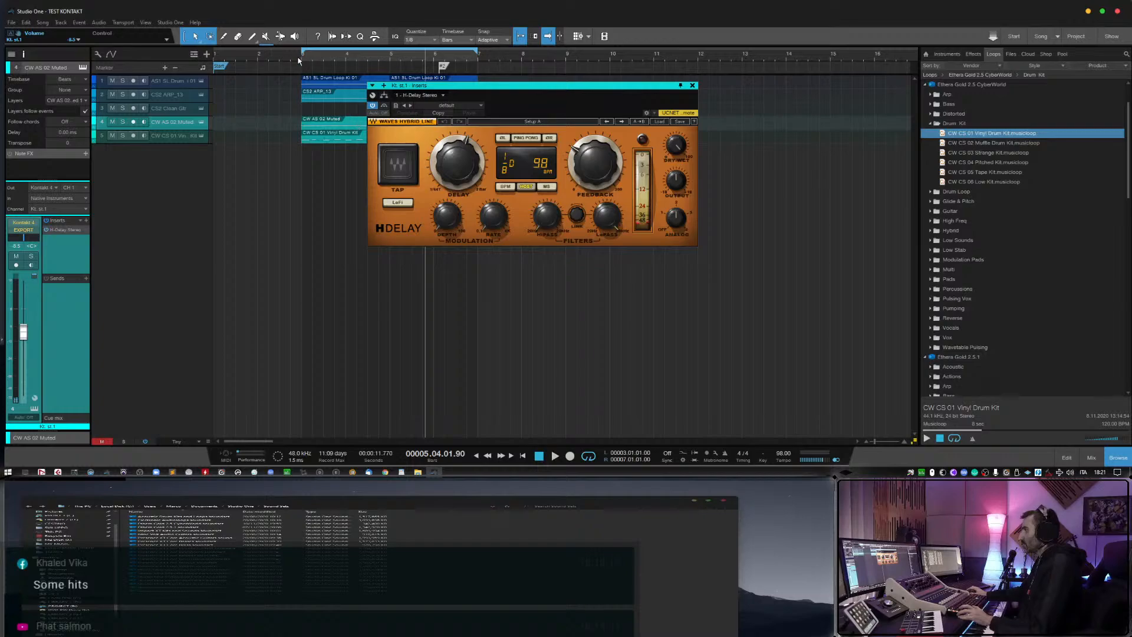
pyautogui.click(522, 139)
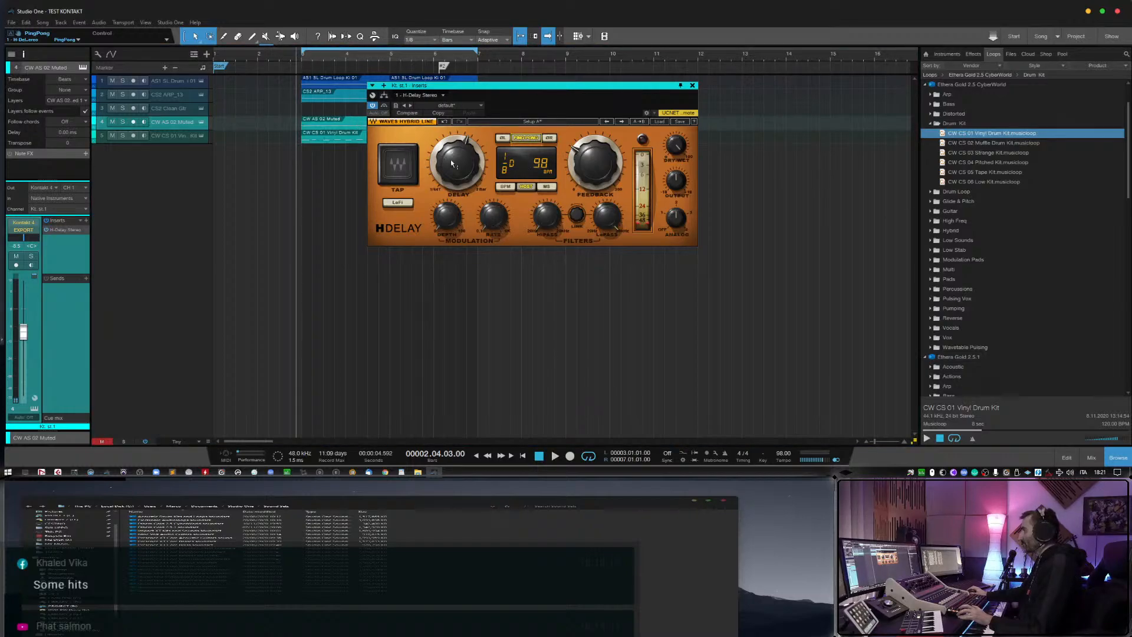
pyautogui.press('space')
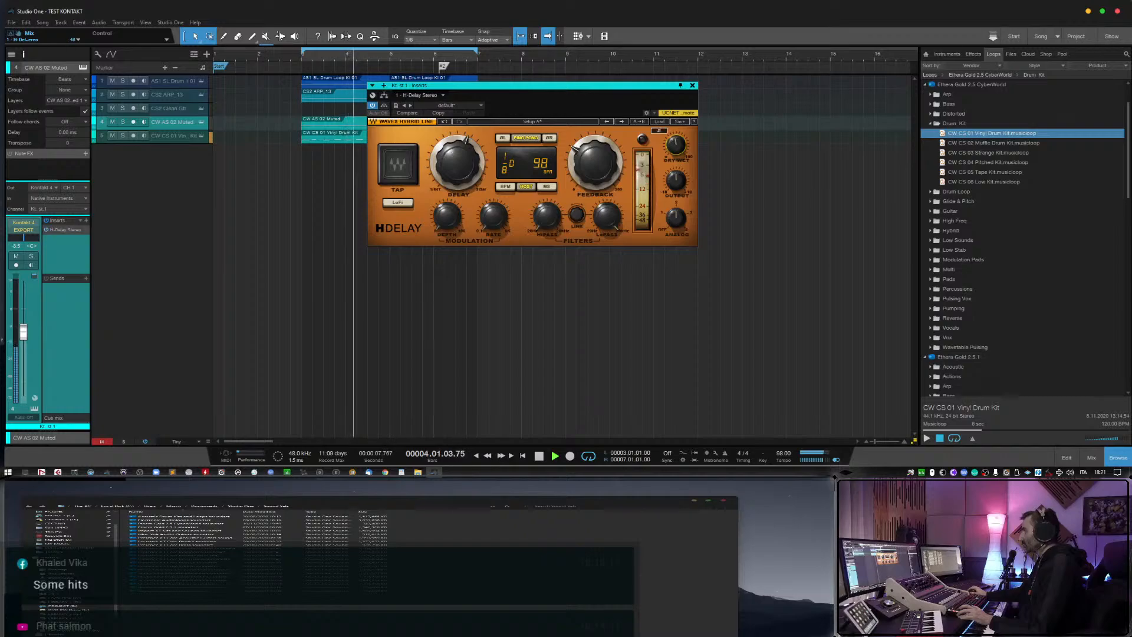
# Set the H-Delay time to 1/16, raise its feedback and set the dry/wet mix to about 33.
pyautogui.moveTo(458, 163); pyautogui.dragTo(458, 182)
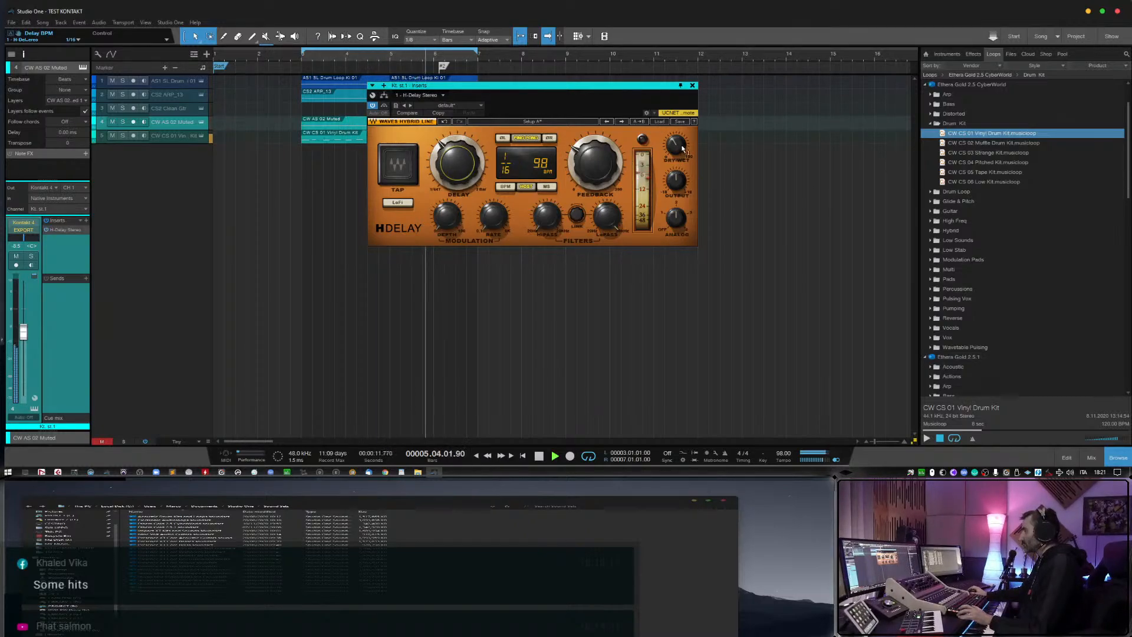
pyautogui.moveTo(623, 167); pyautogui.dragTo(623, 158)
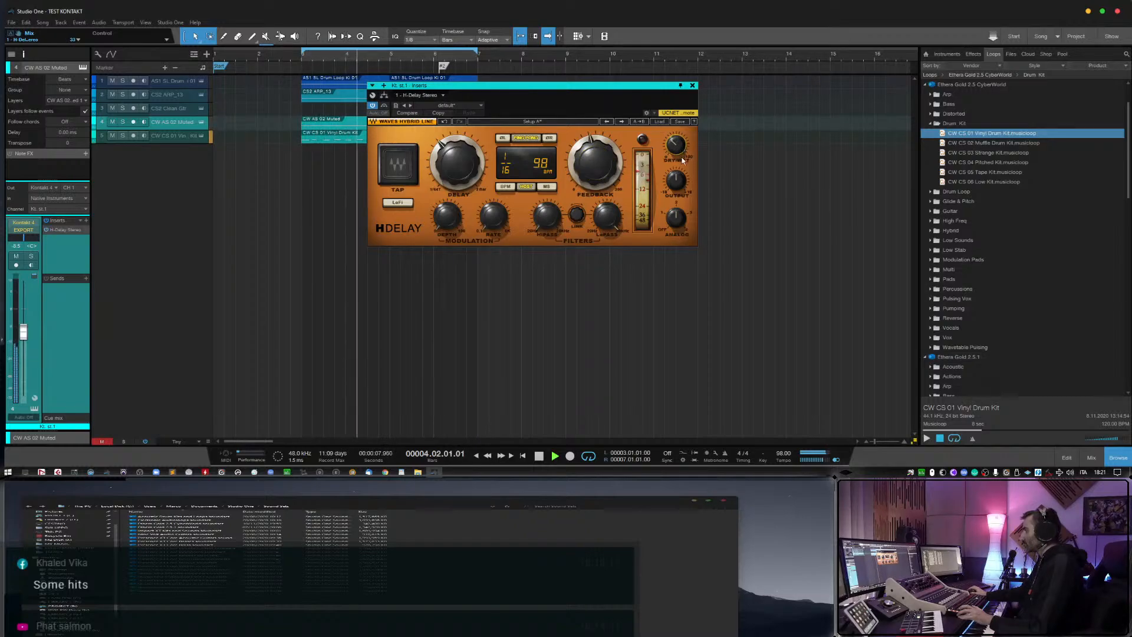
pyautogui.moveTo(677, 180); pyautogui.dragTo(676, 174)
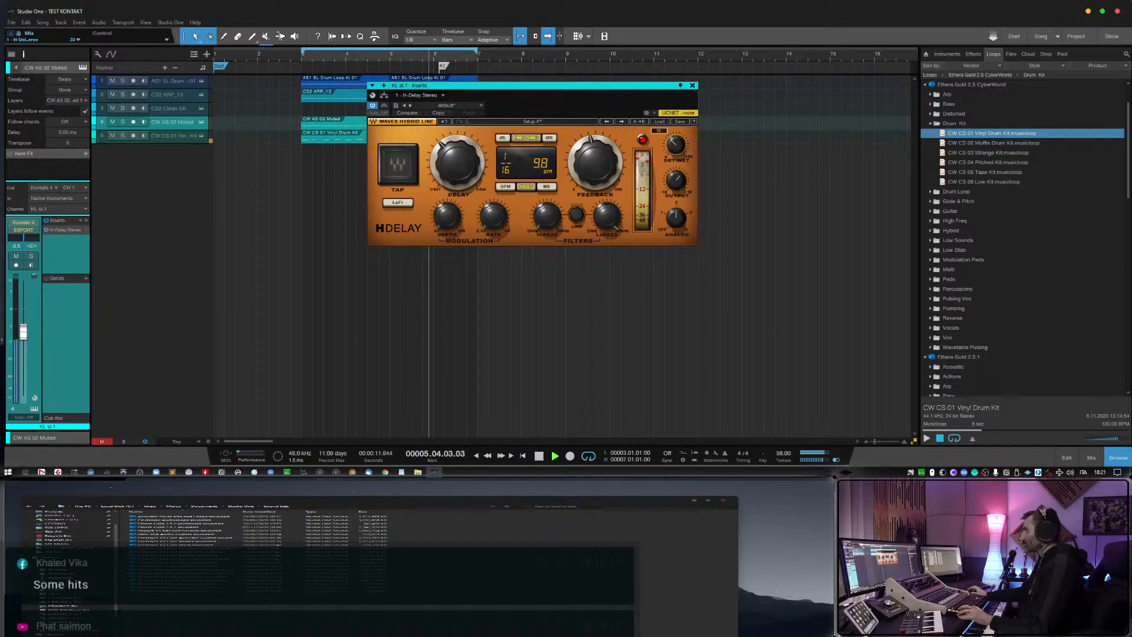
# Raise the H-Delay's high-pass filter to about 210 Hz, lower its low-pass filter and set the mix to about 44.
pyautogui.moveTo(547, 215); pyautogui.dragTo(548, 191)
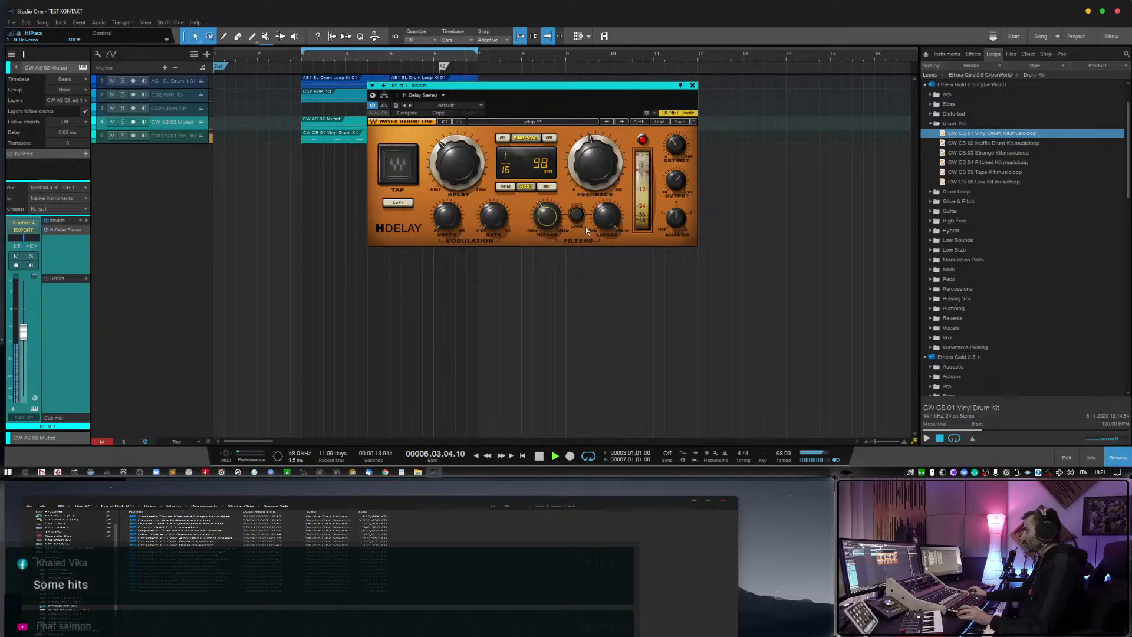
pyautogui.moveTo(607, 217); pyautogui.dragTo(606, 225)
pyautogui.moveTo(680, 143); pyautogui.dragTo(681, 136)
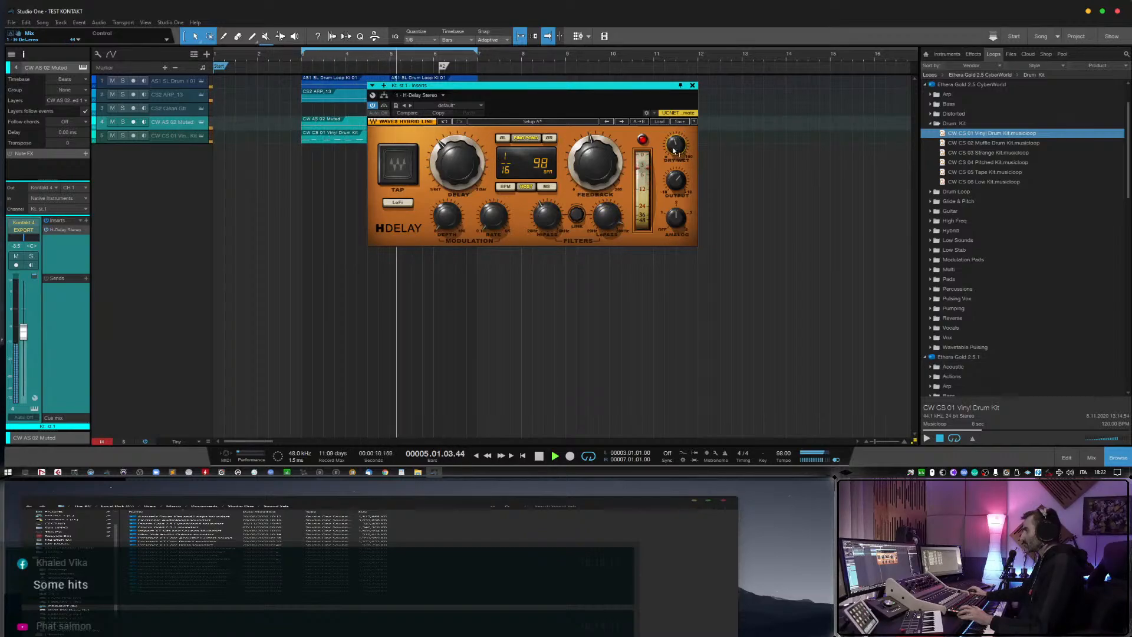
pyautogui.moveTo(673, 149)
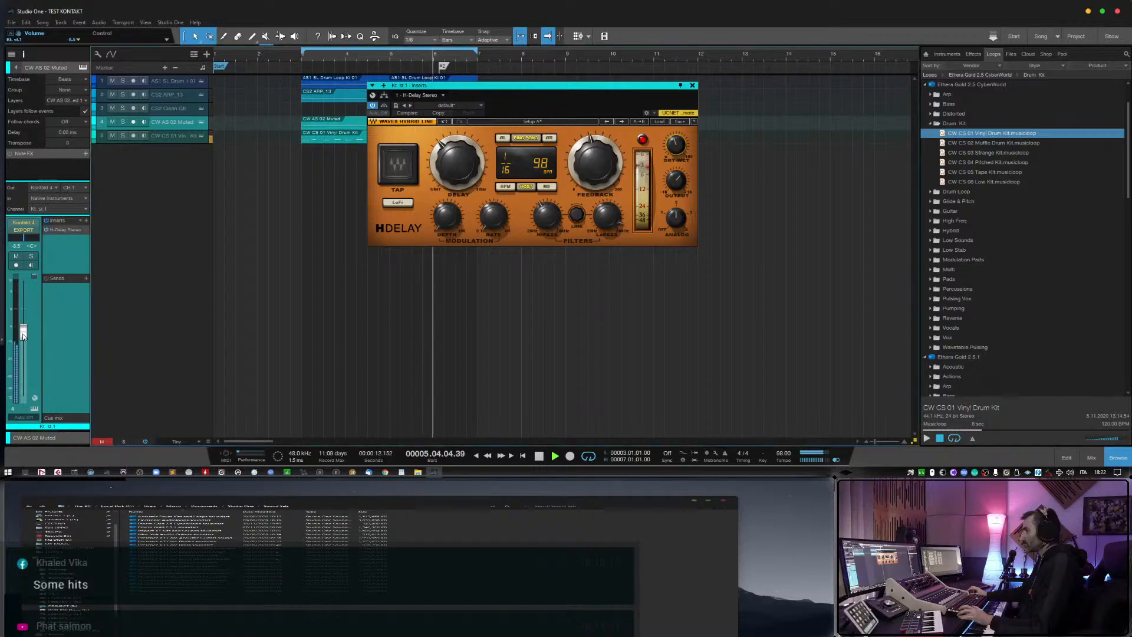
# Balance the CW AS 02 Muted track's volume to about -7.4 dB during playback.
pyautogui.moveTo(24, 332); pyautogui.dragTo(25, 339)
pyautogui.click(168, 94)
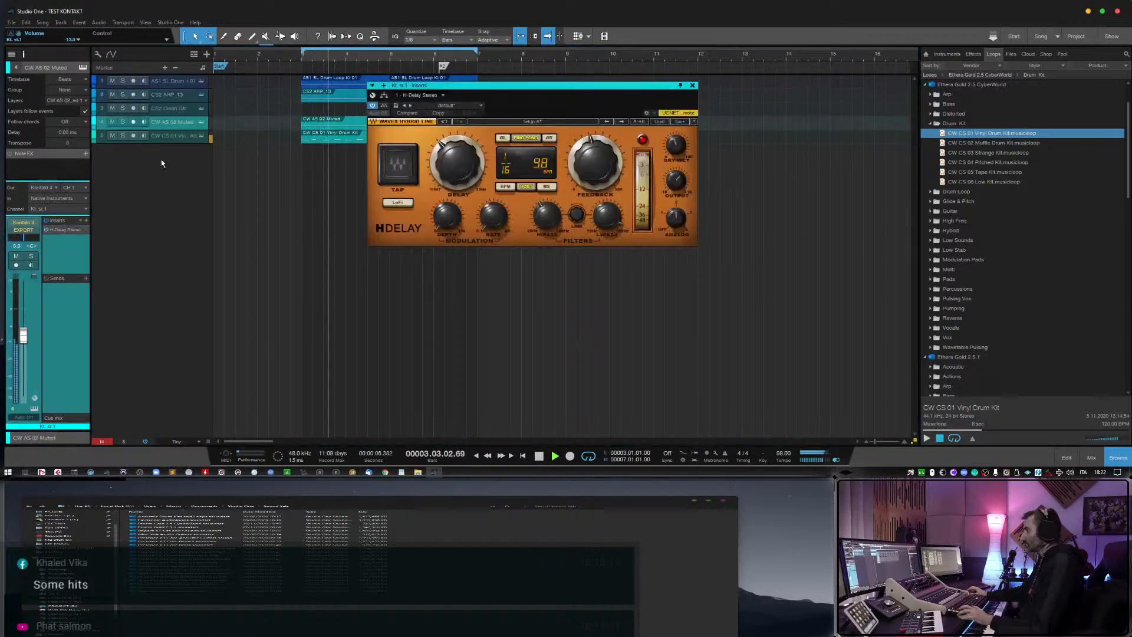
pyautogui.click(171, 121)
pyautogui.moveTo(27, 332); pyautogui.dragTo(27, 325)
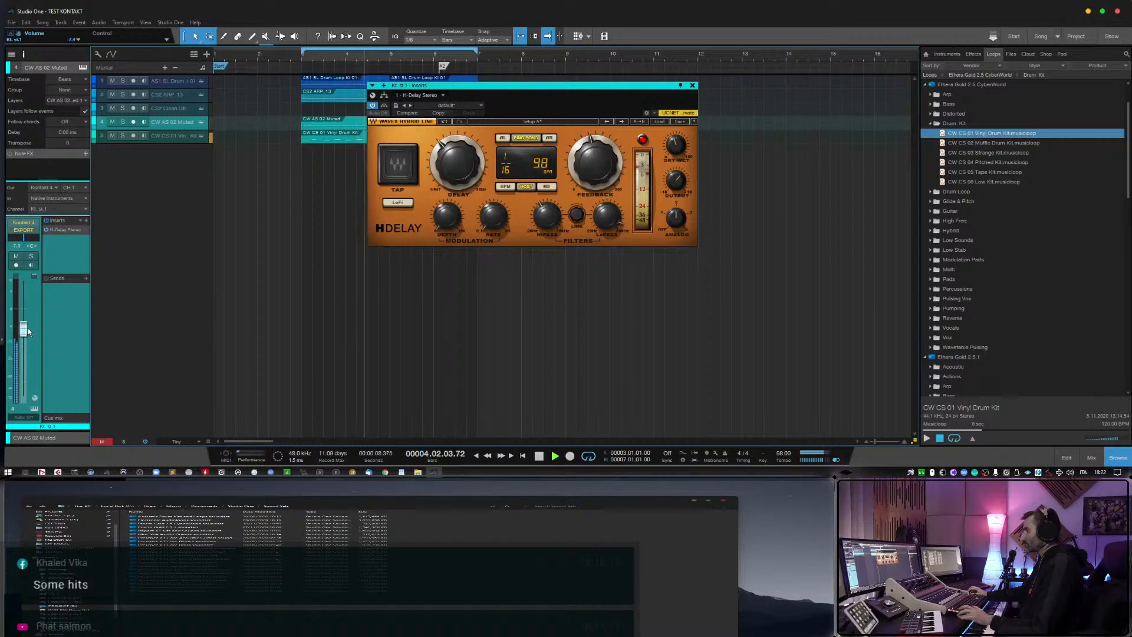
# Refine the H-Delay with the low-pass at about 1.47 kHz, the mix at about 40 and adjusted feedback, and close it.
pyautogui.moveTo(608, 216); pyautogui.dragTo(608, 247)
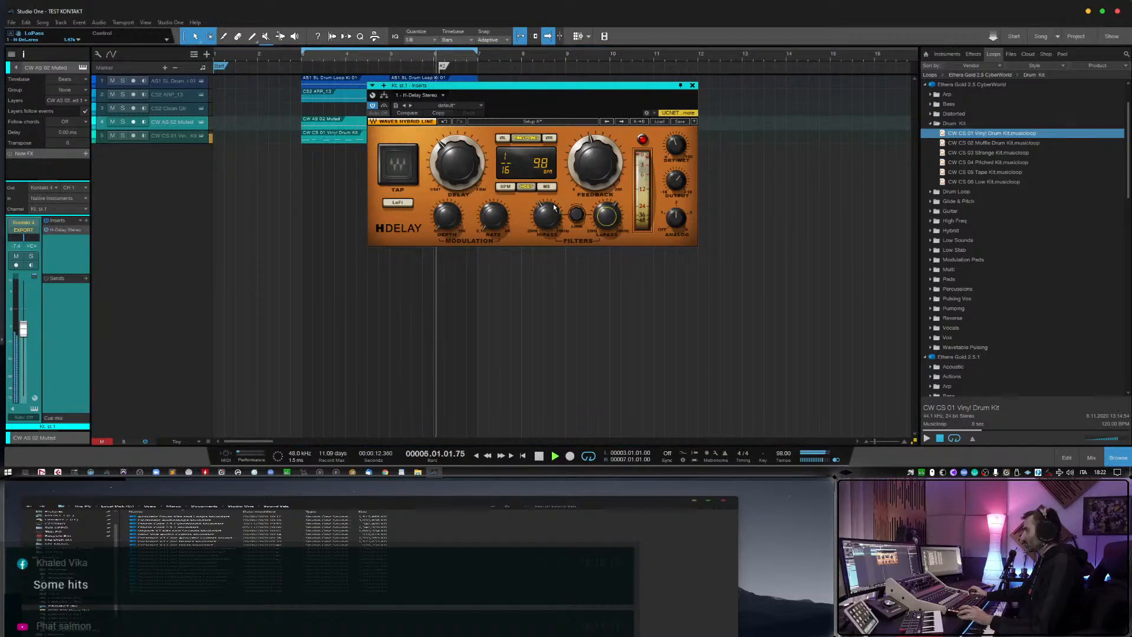
pyautogui.moveTo(548, 217); pyautogui.dragTo(548, 212)
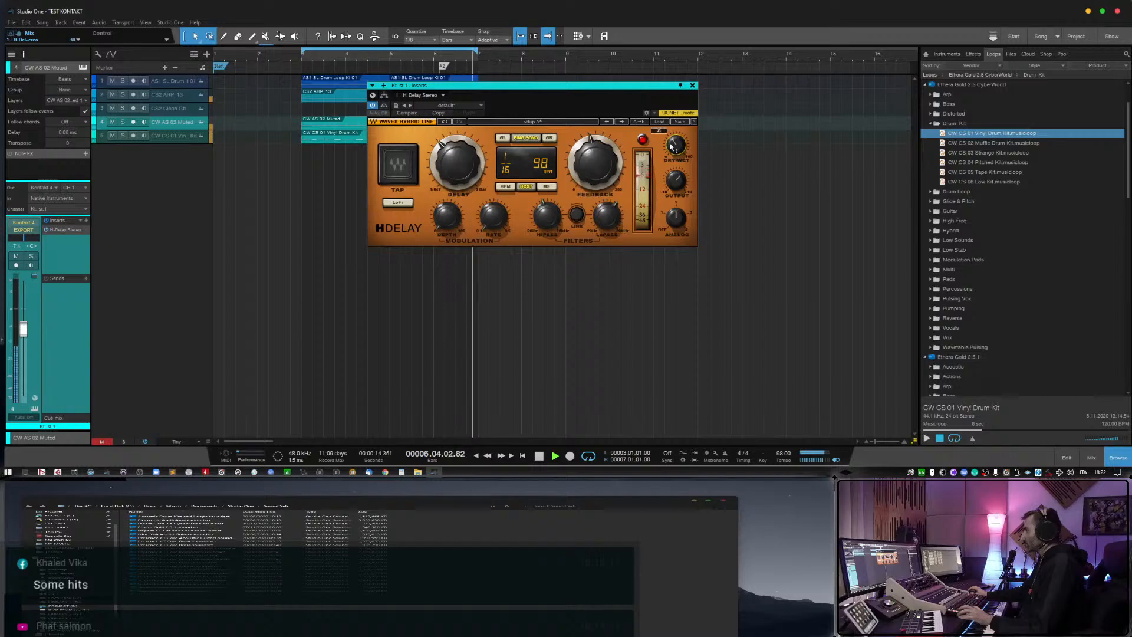
pyautogui.press('space')
pyautogui.click(693, 85)
pyautogui.click(429, 163)
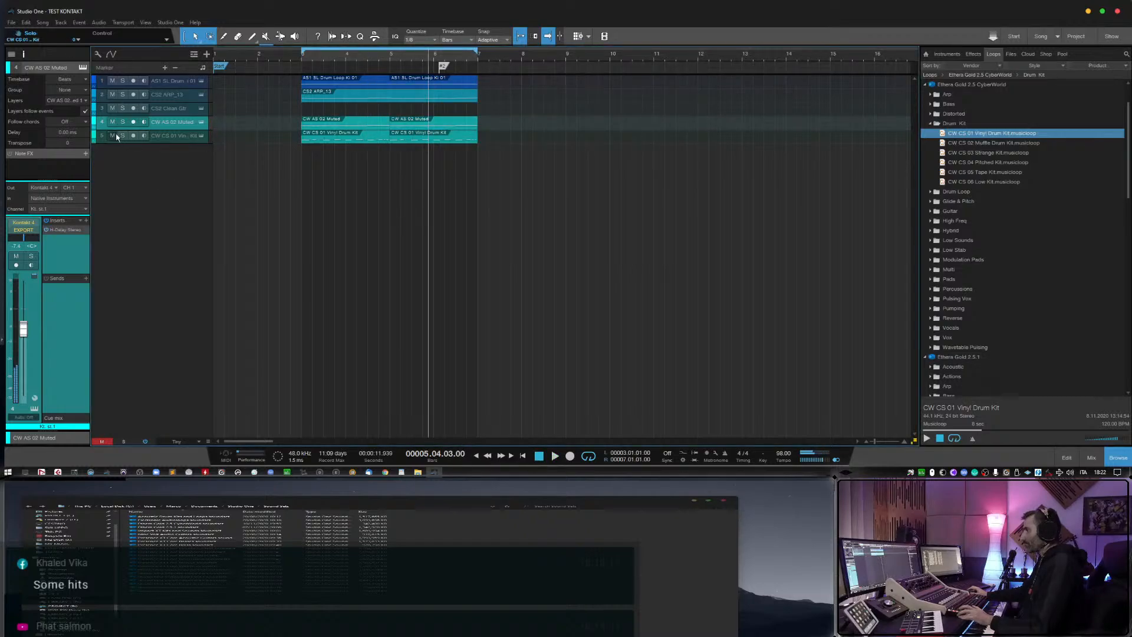
pyautogui.click(62, 228)
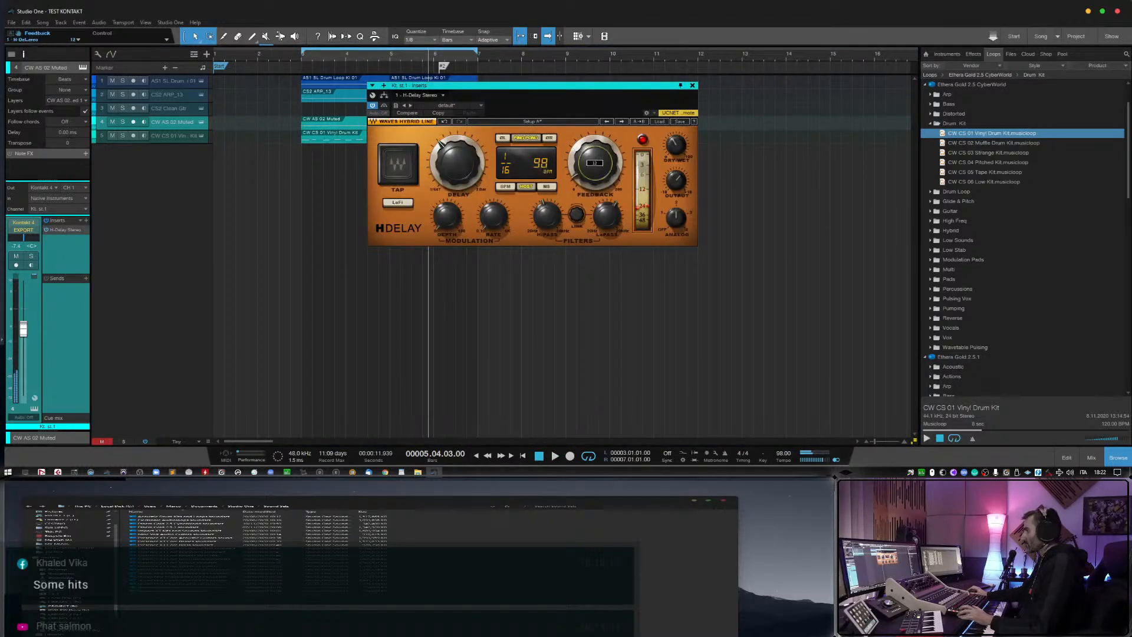
pyautogui.click(693, 85)
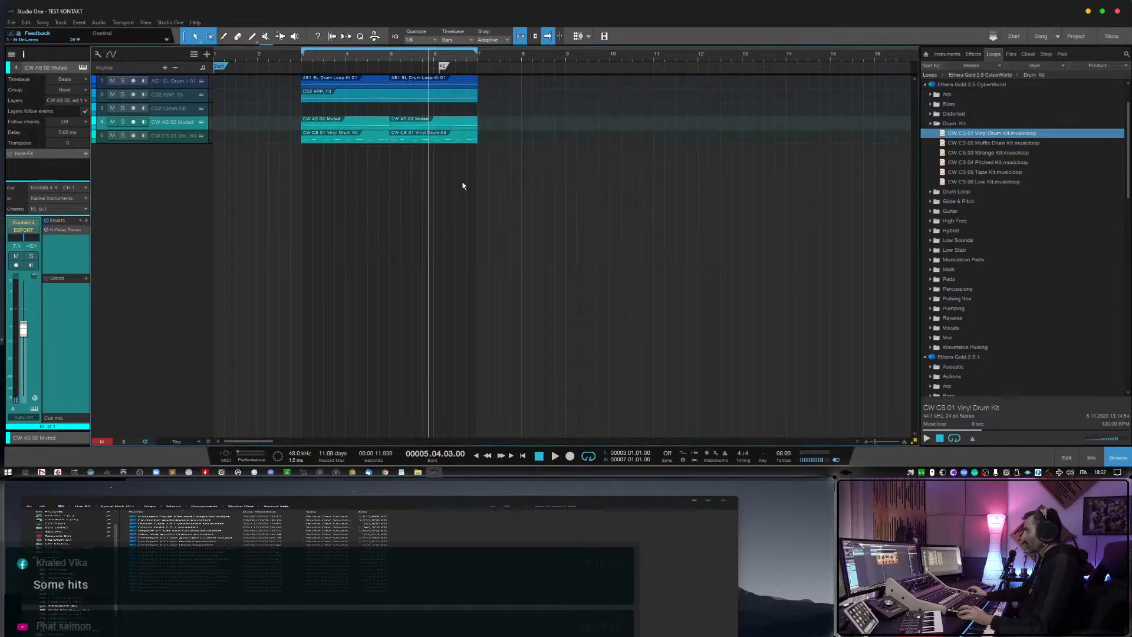
# Enable monitoring on the CS2 Clean Gtr track and insert FabFilter Pro-Q 3 on it.
pyautogui.click(160, 109)
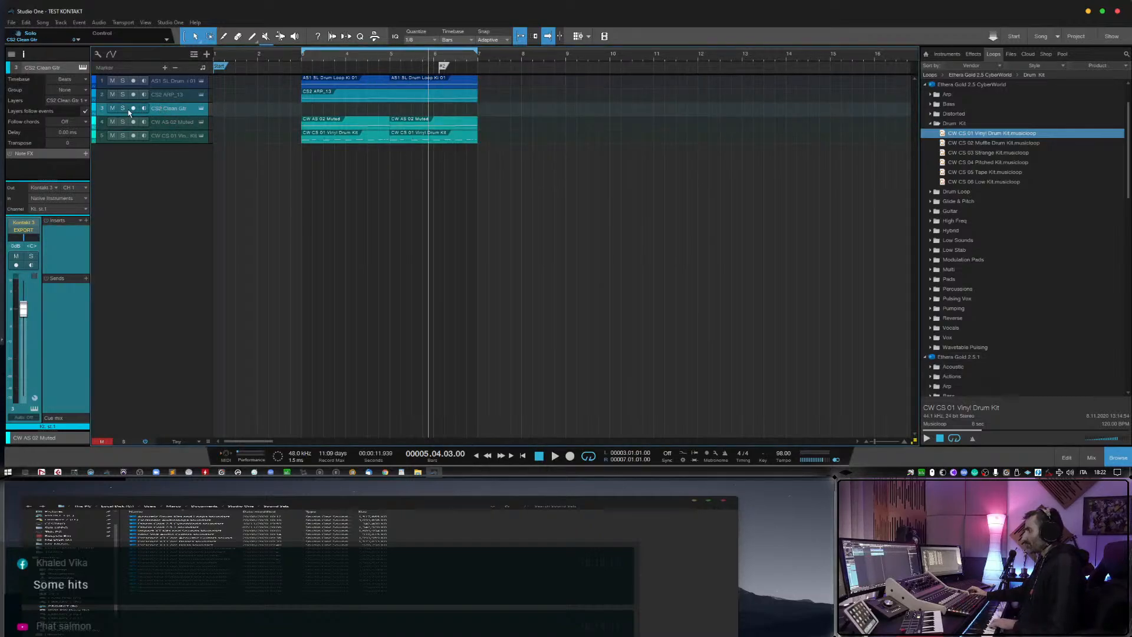
pyautogui.click(285, 54)
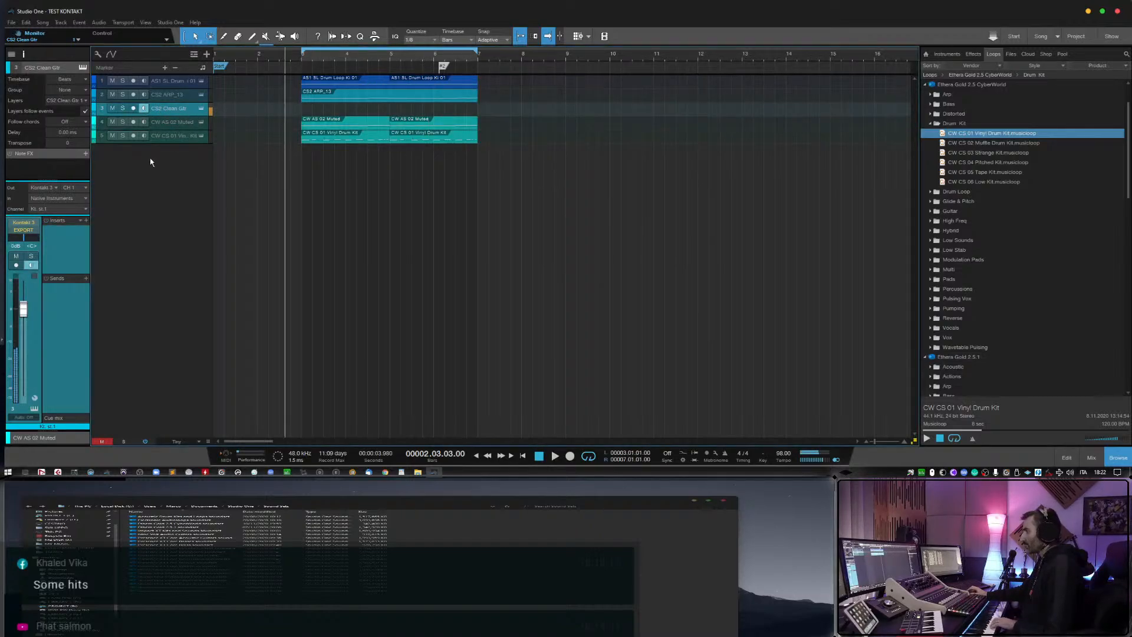
pyautogui.click(86, 221)
pyautogui.write('fab')
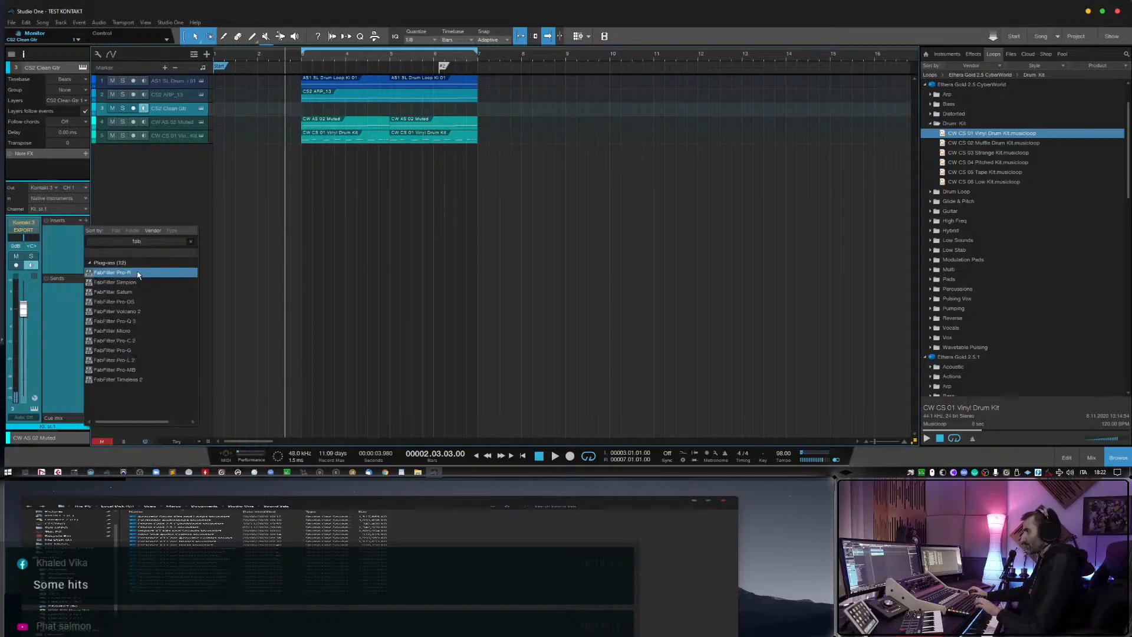
pyautogui.click(118, 321)
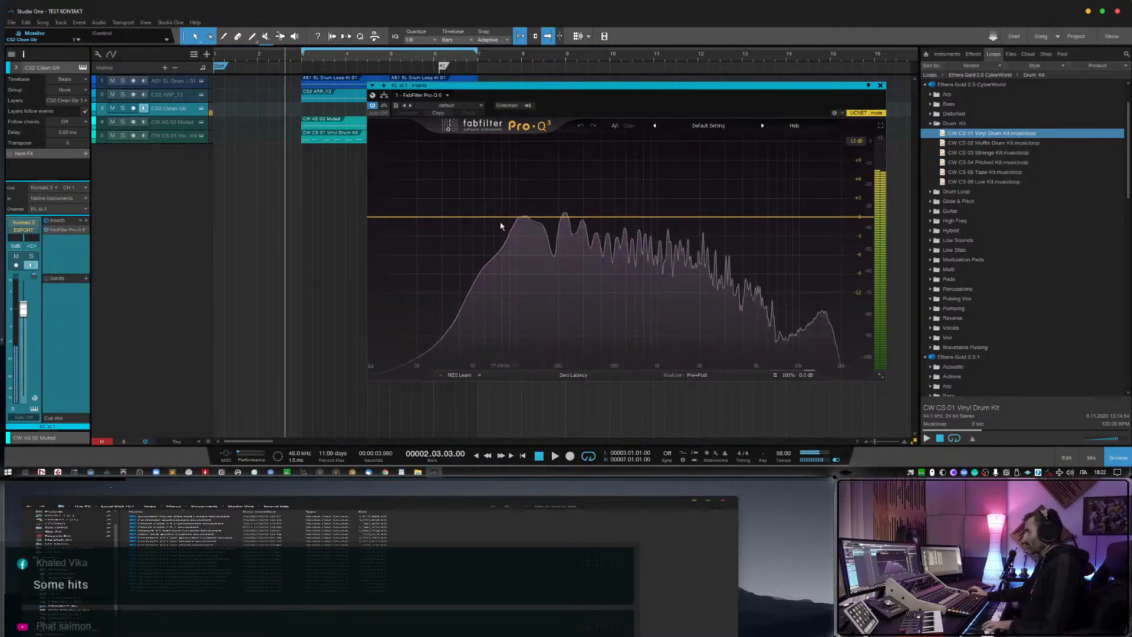
# Add a 12 dB/oct low cut at about 210 Hz to the CS2 Clean Gtr EQ and start playback.
pyautogui.moveTo(404, 219); pyautogui.dragTo(538, 220)
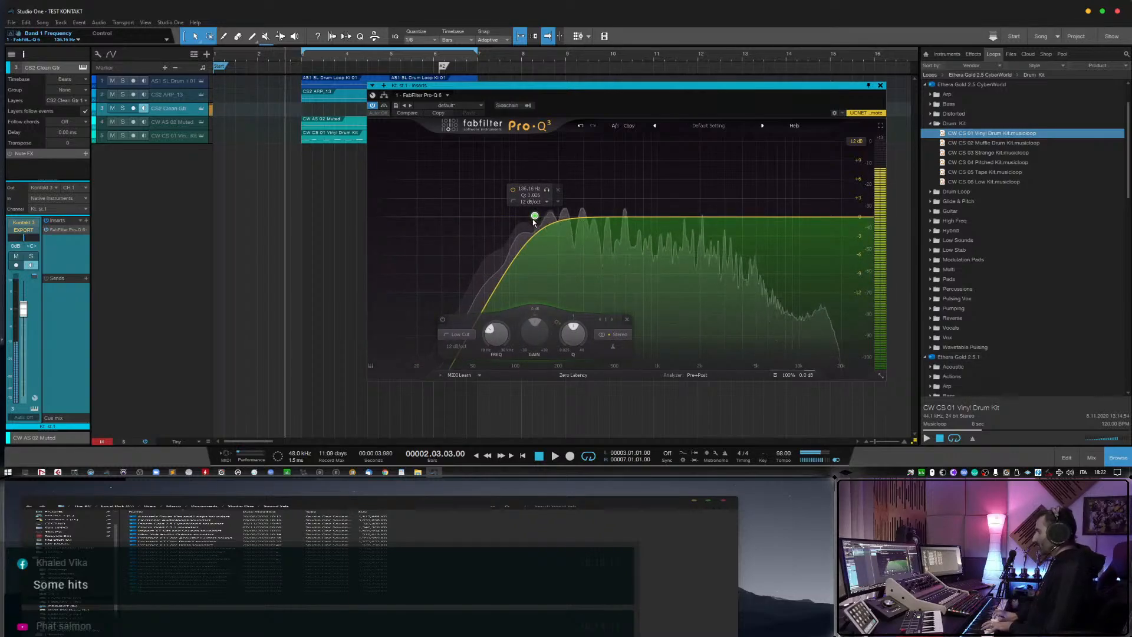
pyautogui.moveTo(535, 216); pyautogui.dragTo(561, 215)
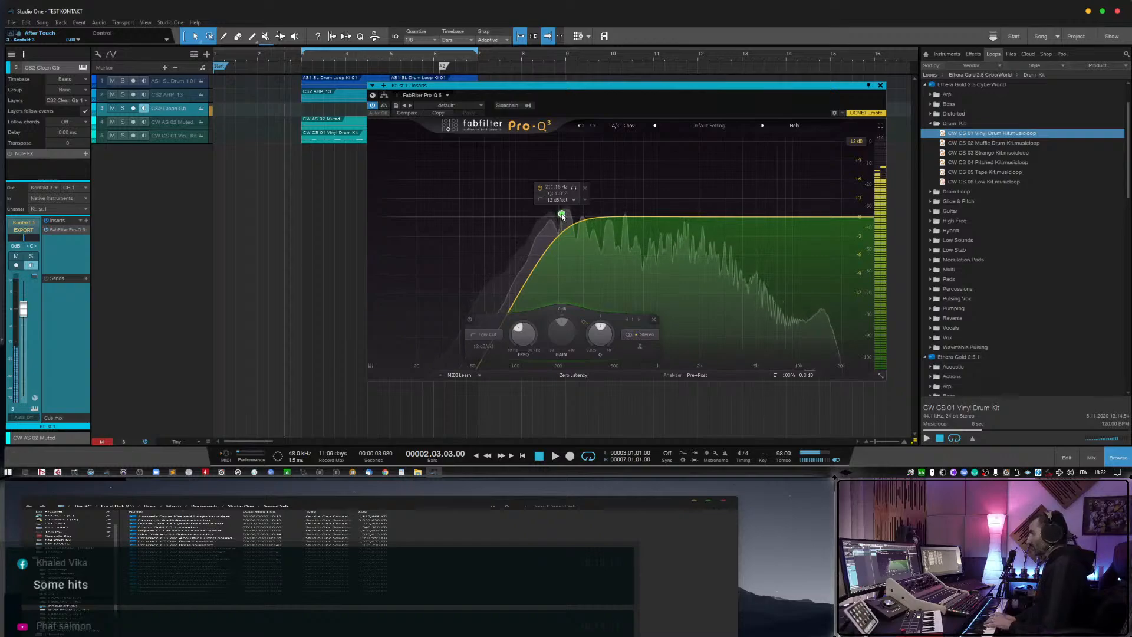
pyautogui.press('space')
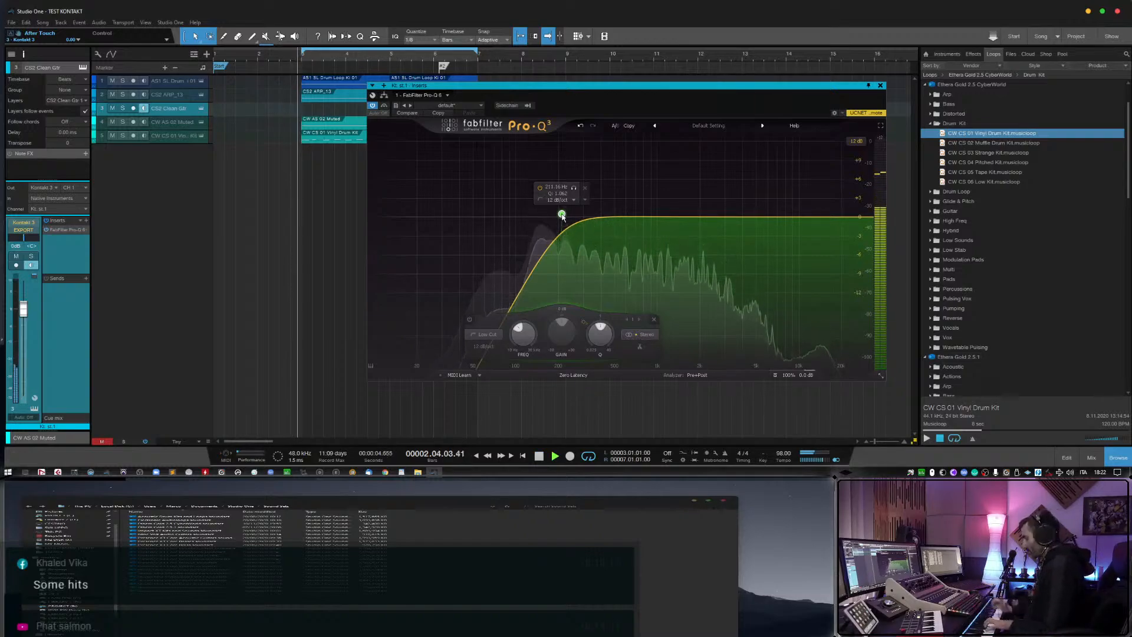
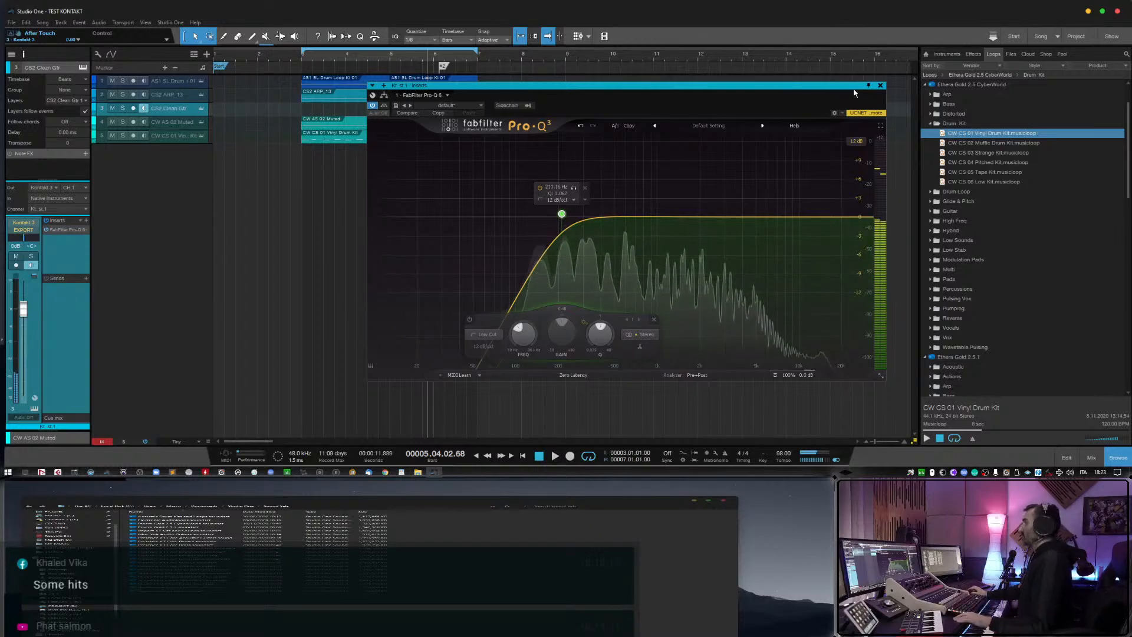
# Close the EQ and preview the Ethera Gold 2.5.1 Drones musicloops, including CS2 Drone 03 and the CS2 Guitar Drones.
pyautogui.click(881, 85)
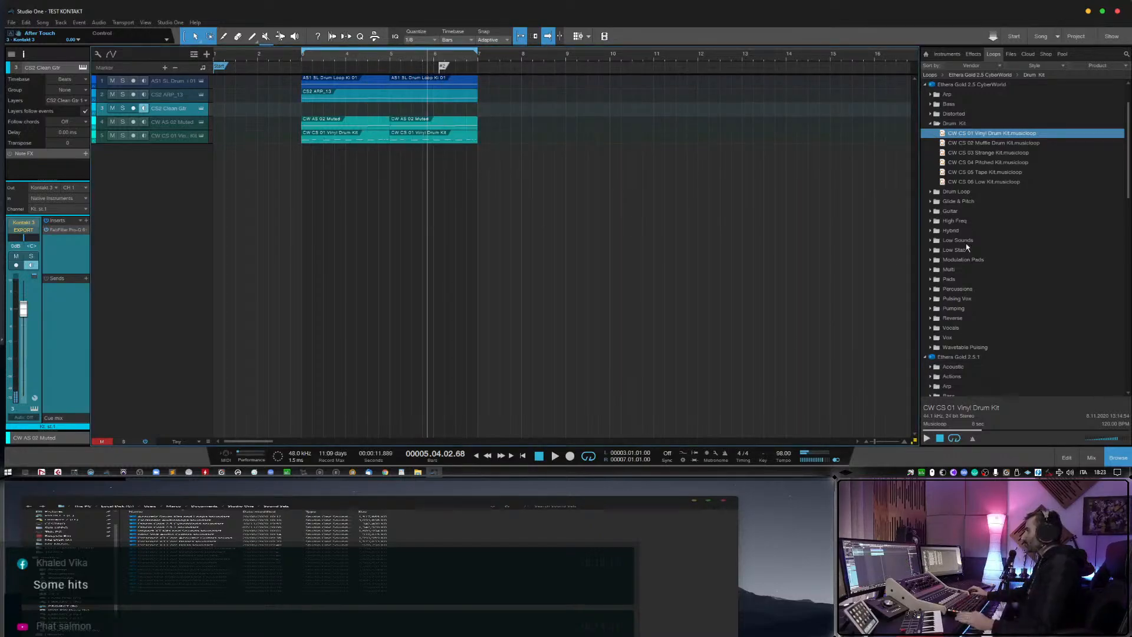
pyautogui.scroll(-5, 935, 273)
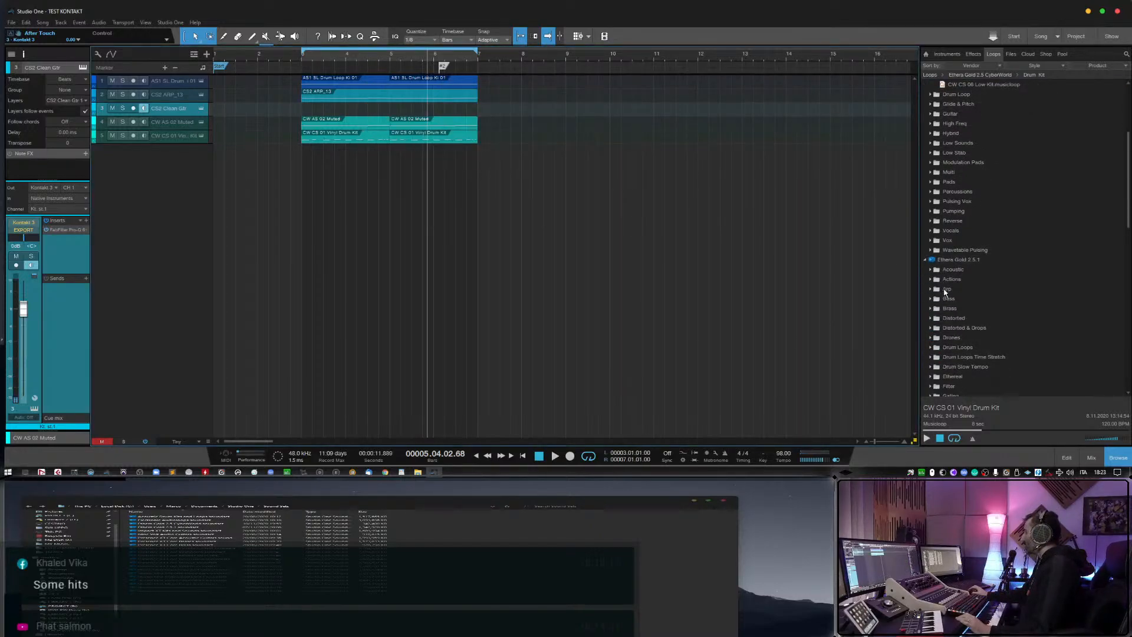
pyautogui.scroll(-3, 967, 286)
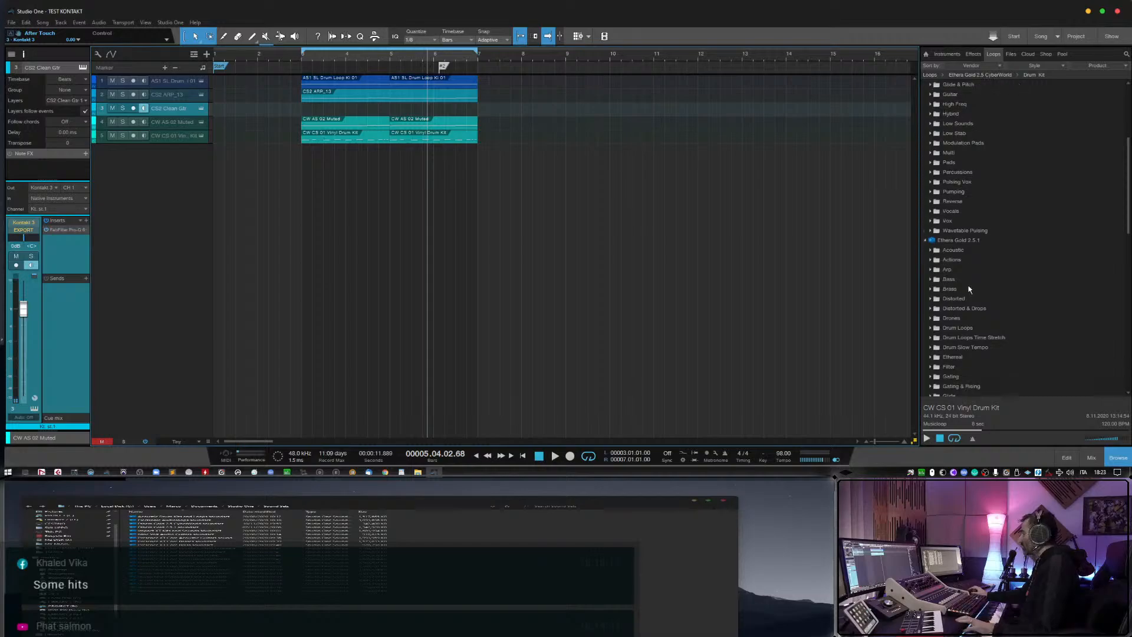
pyautogui.scroll(-2, 966, 295)
pyautogui.click(934, 348)
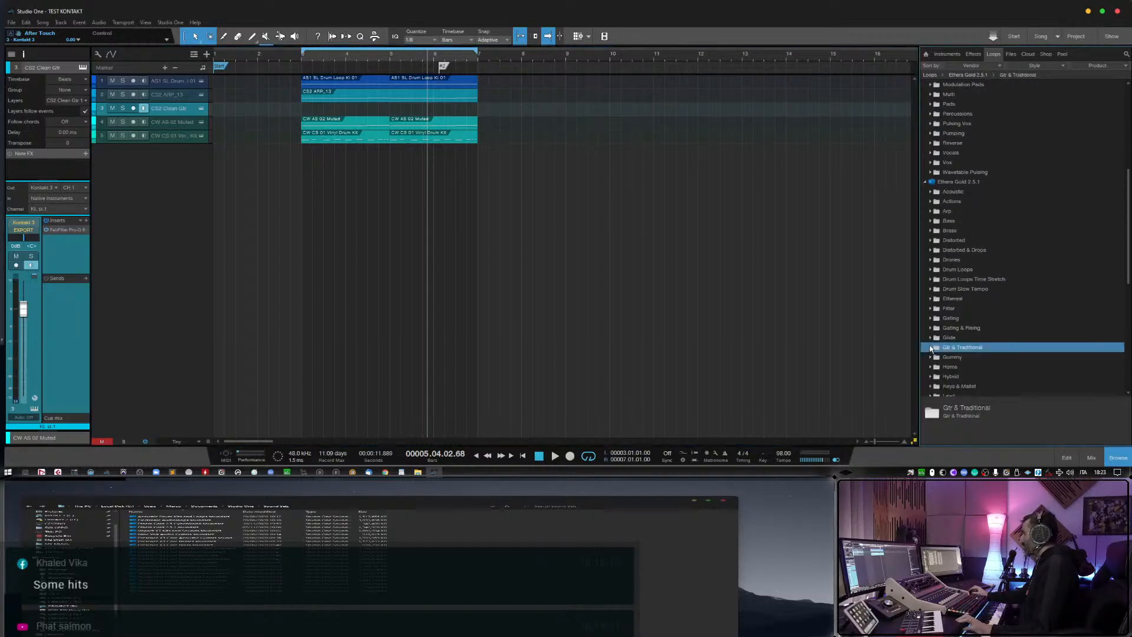
pyautogui.click(933, 260)
pyautogui.click(979, 299)
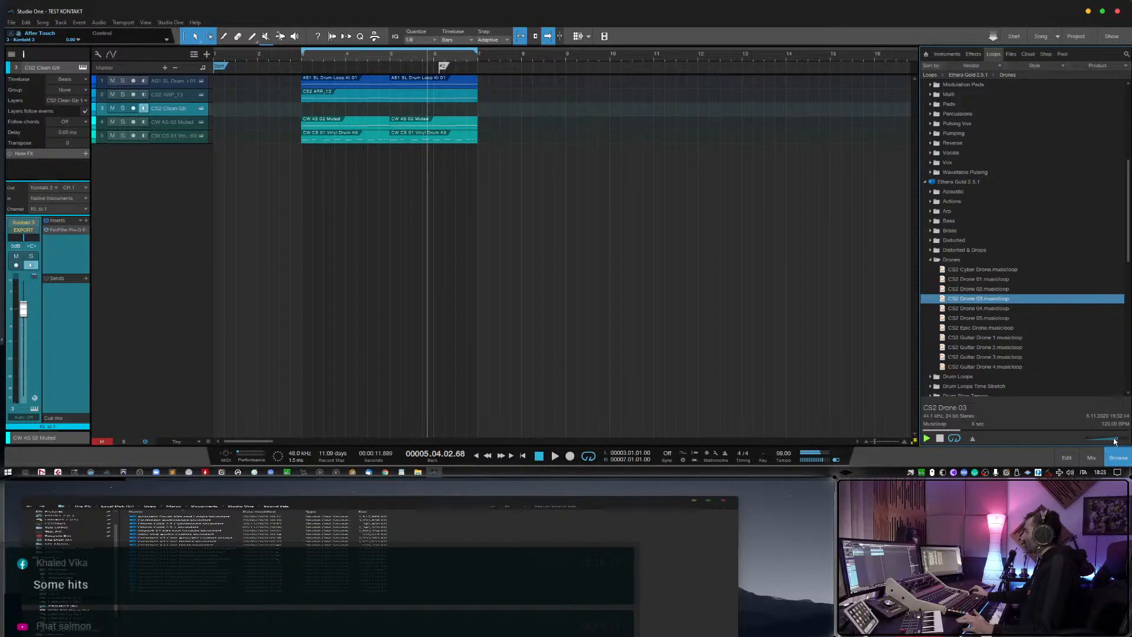
pyautogui.scroll(-1, 1002, 313)
pyautogui.click(998, 317)
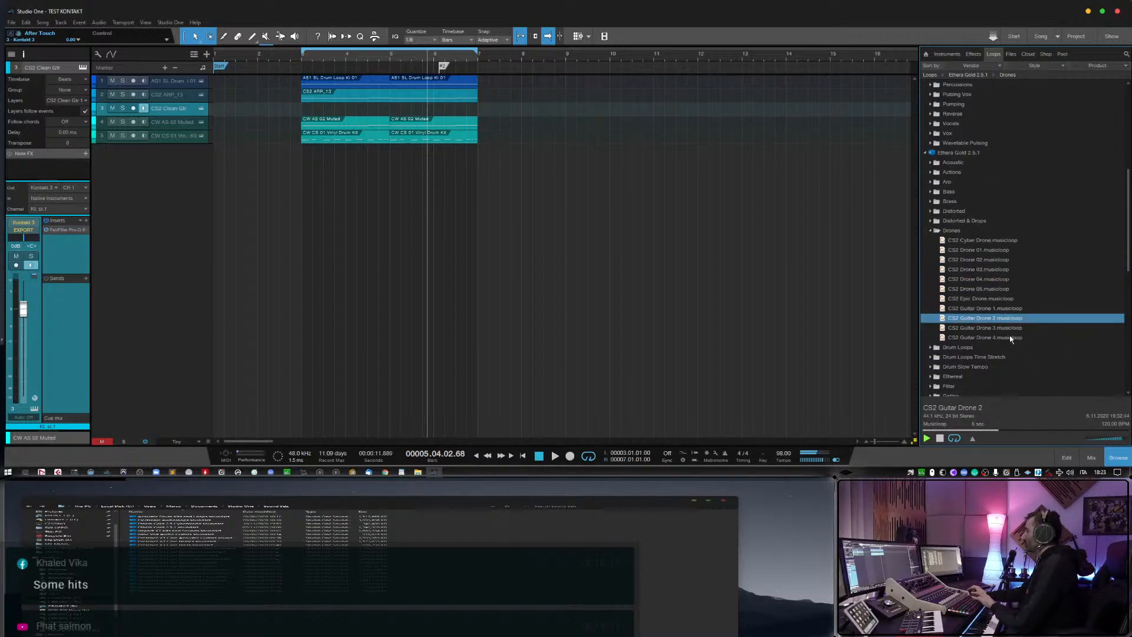
pyautogui.press('Down')
pyautogui.press('Down')
pyautogui.press('Down')
# Preview the Ethera Gold 2.5.1 Hybrid musicloops from AS2 ML S Hybrid Multi 18 through 23.
pyautogui.scroll(-3, 1005, 337)
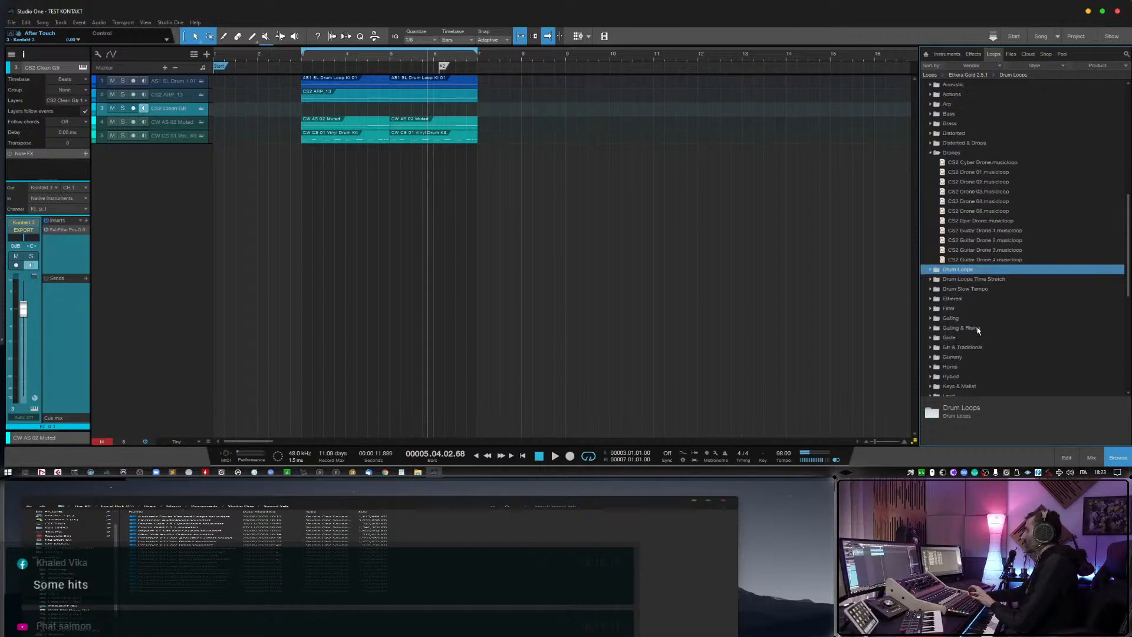
pyautogui.scroll(-2, 978, 330)
pyautogui.click(930, 328)
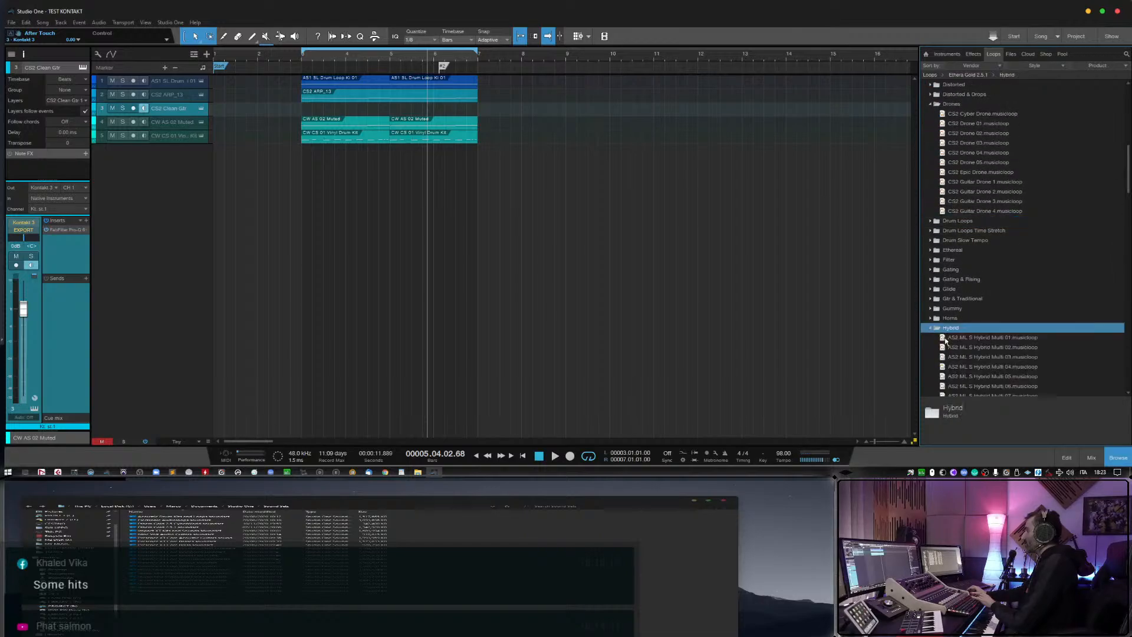
pyautogui.scroll(-8, 973, 307)
pyautogui.click(975, 289)
pyautogui.scroll(-1, 975, 291)
pyautogui.click(976, 289)
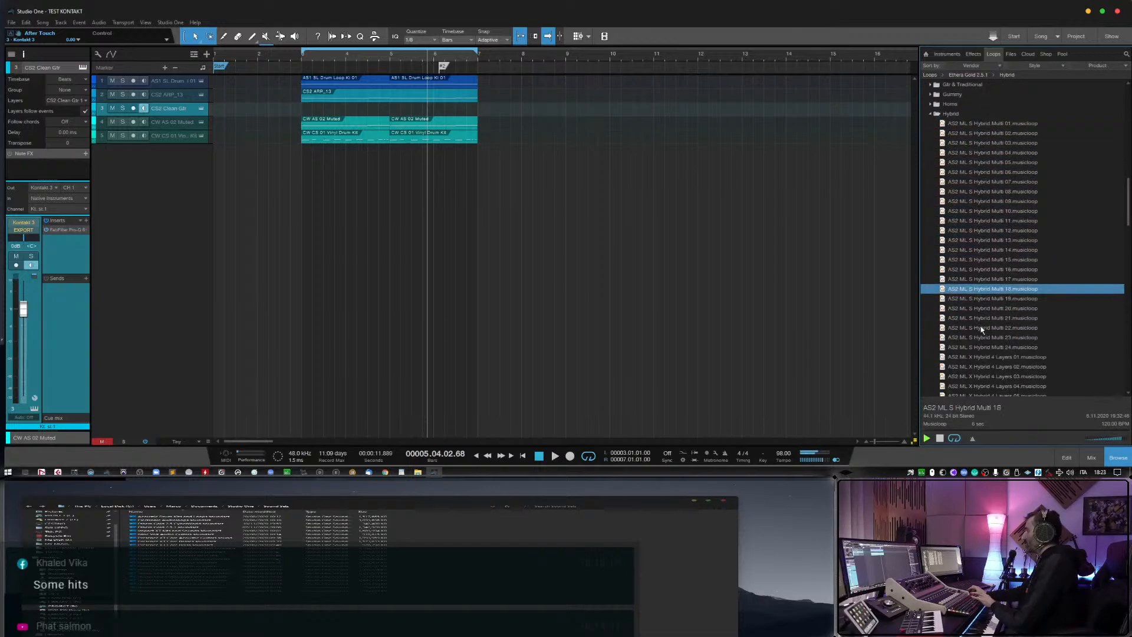
pyautogui.press('Down')
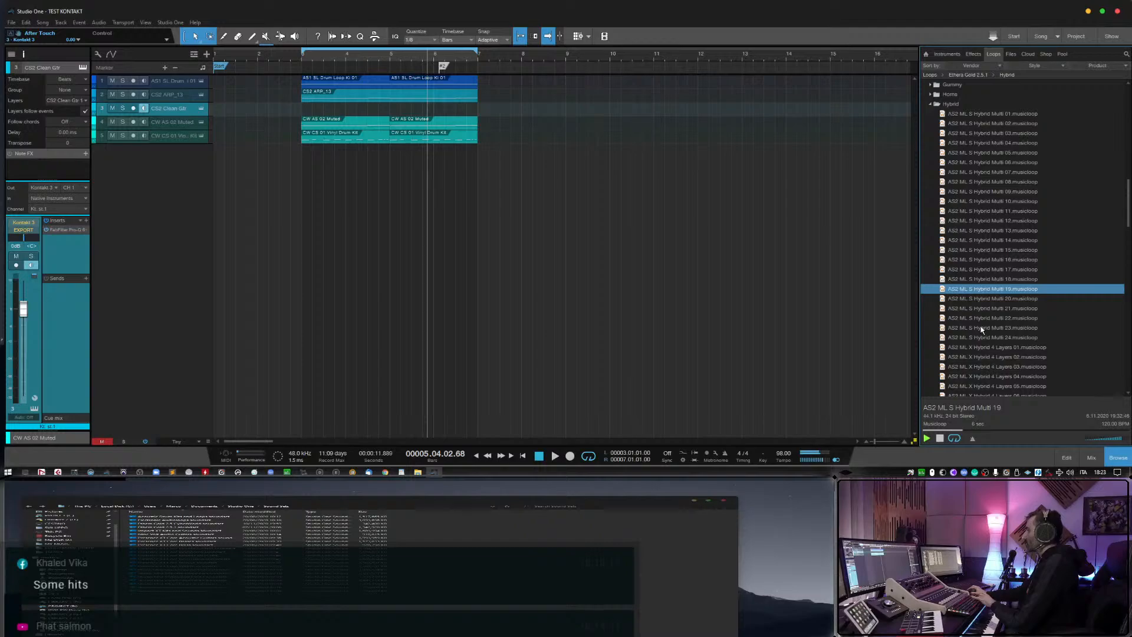
pyautogui.press('Down')
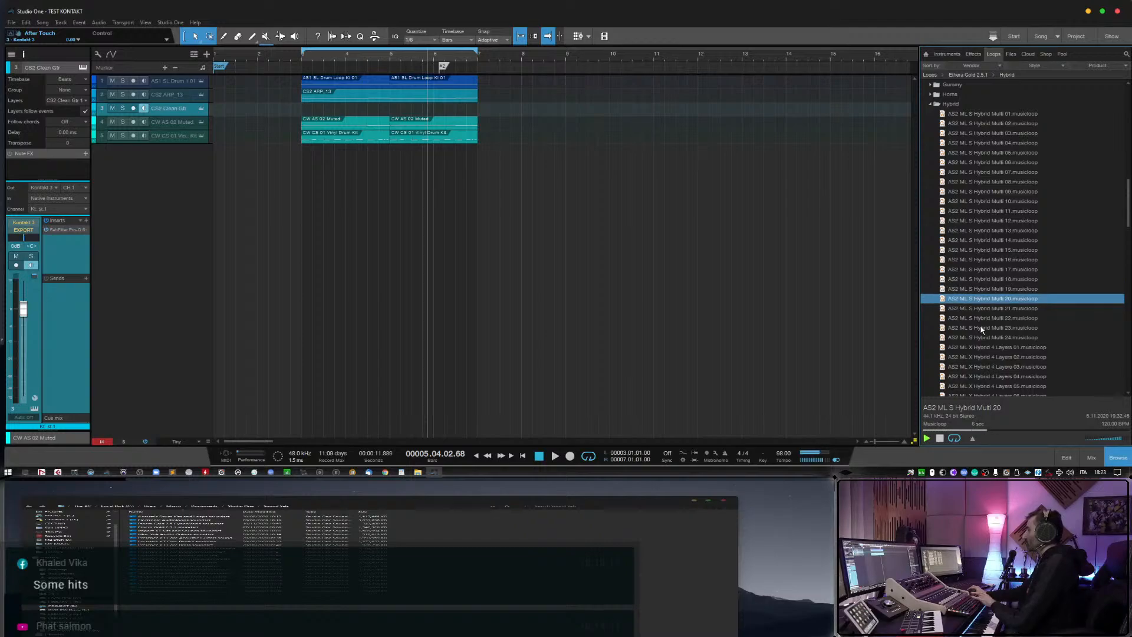
pyautogui.press('Down')
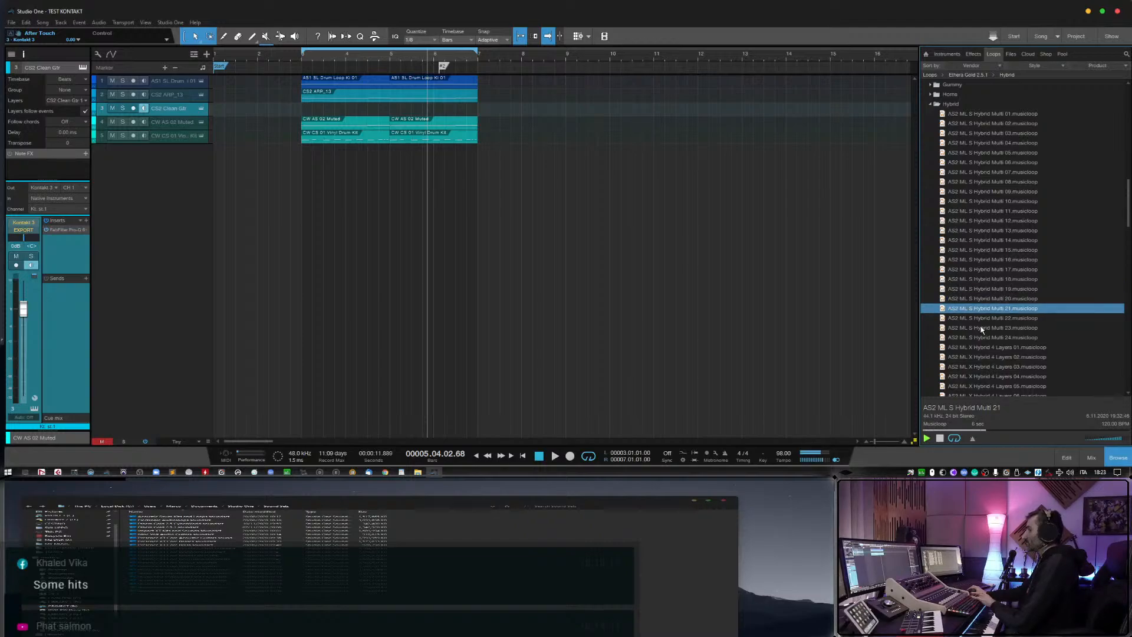
pyautogui.press('Down')
pyautogui.scroll(-1, 982, 330)
pyautogui.press('Down')
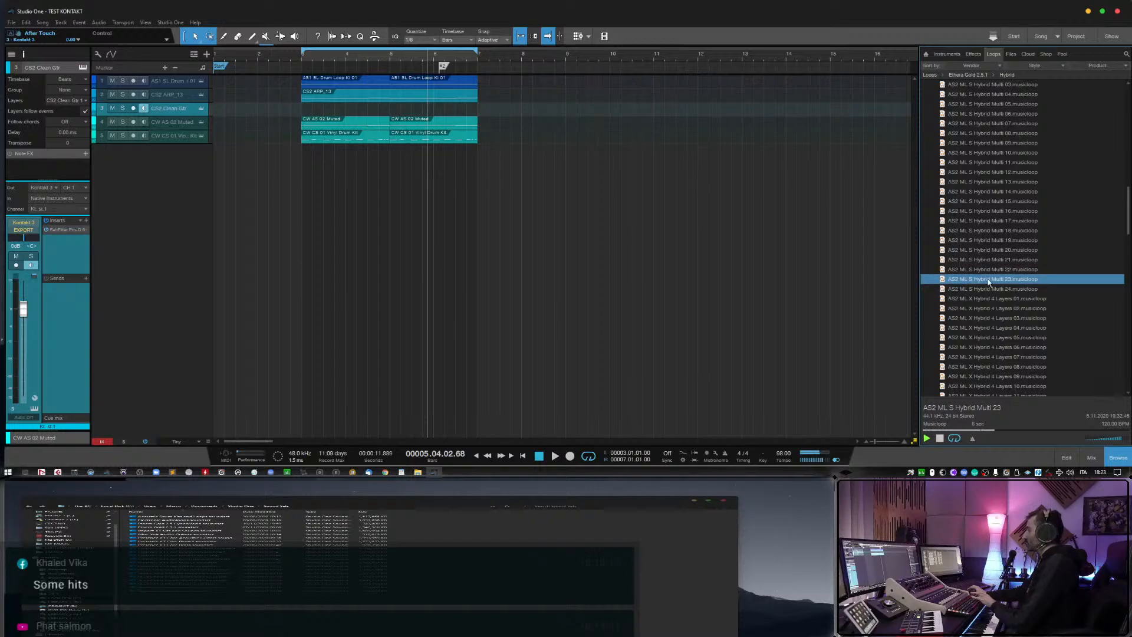
# Add AS2 ML S Hybrid Multi 23 as a new track, delete its loop event, arm it for recording and check its Kontakt instrument.
pyautogui.moveTo(988, 282); pyautogui.dragTo(323, 200)
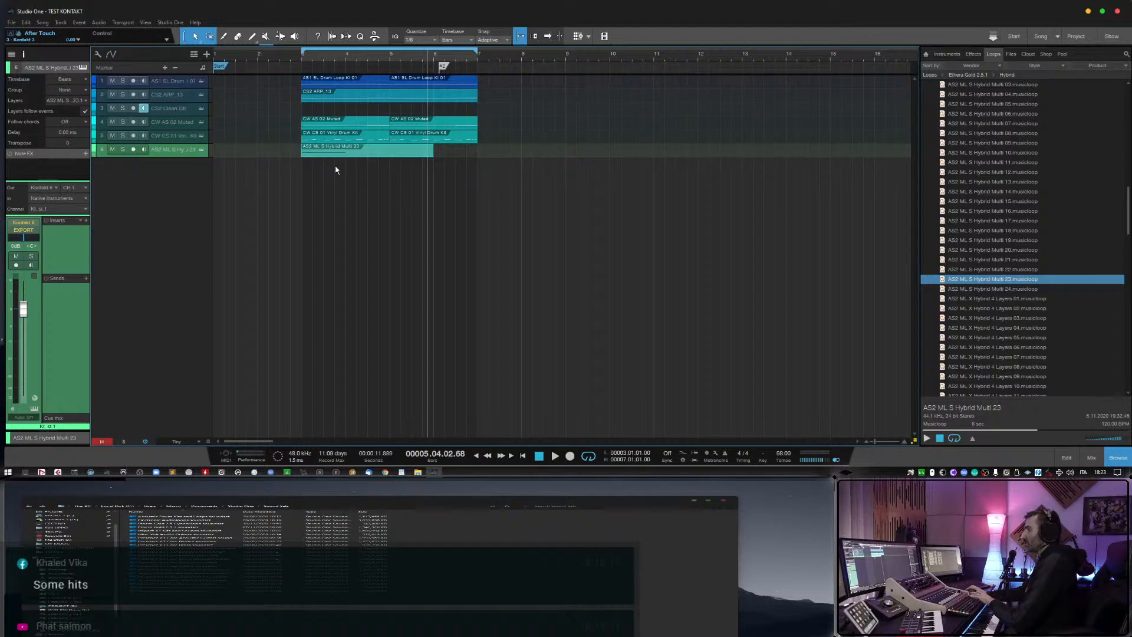
pyautogui.press('Delete')
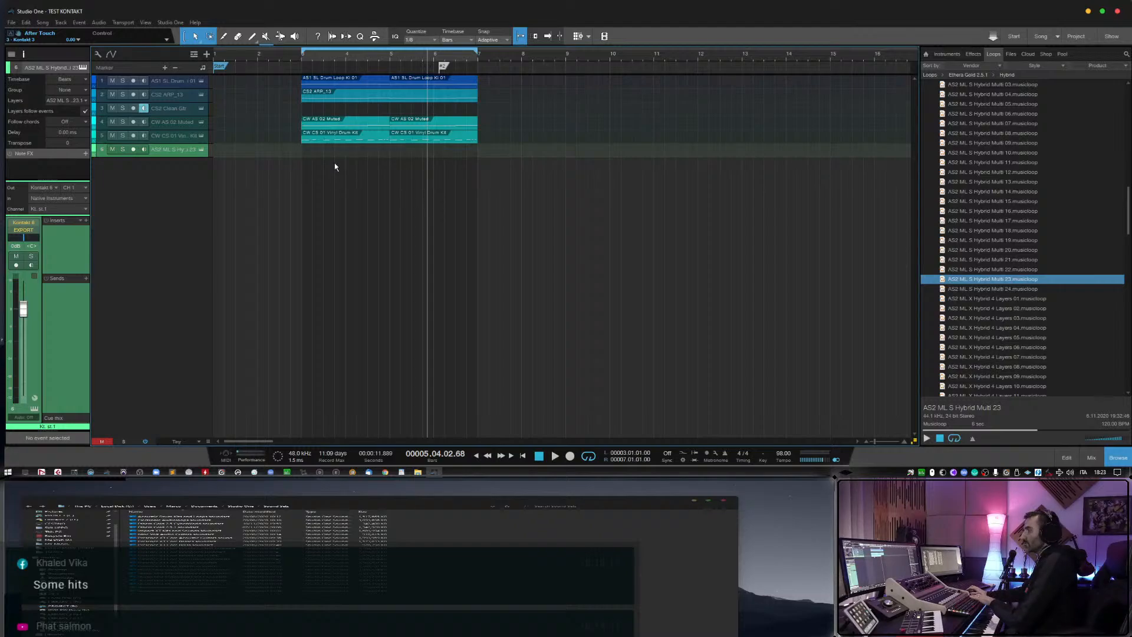
pyautogui.click(134, 149)
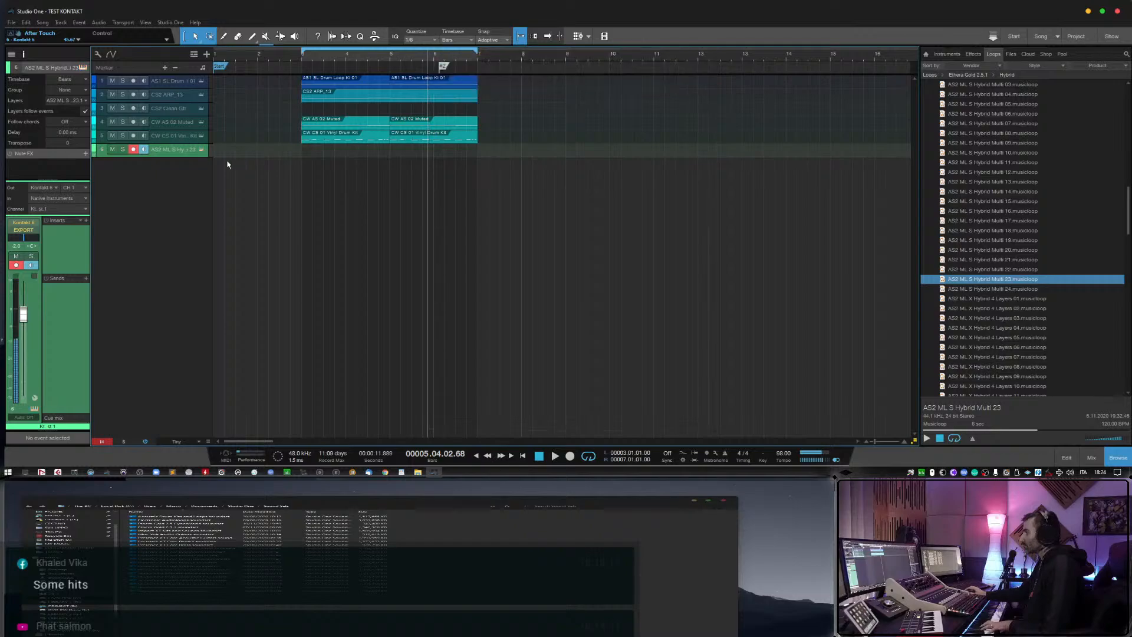
pyautogui.click(201, 150)
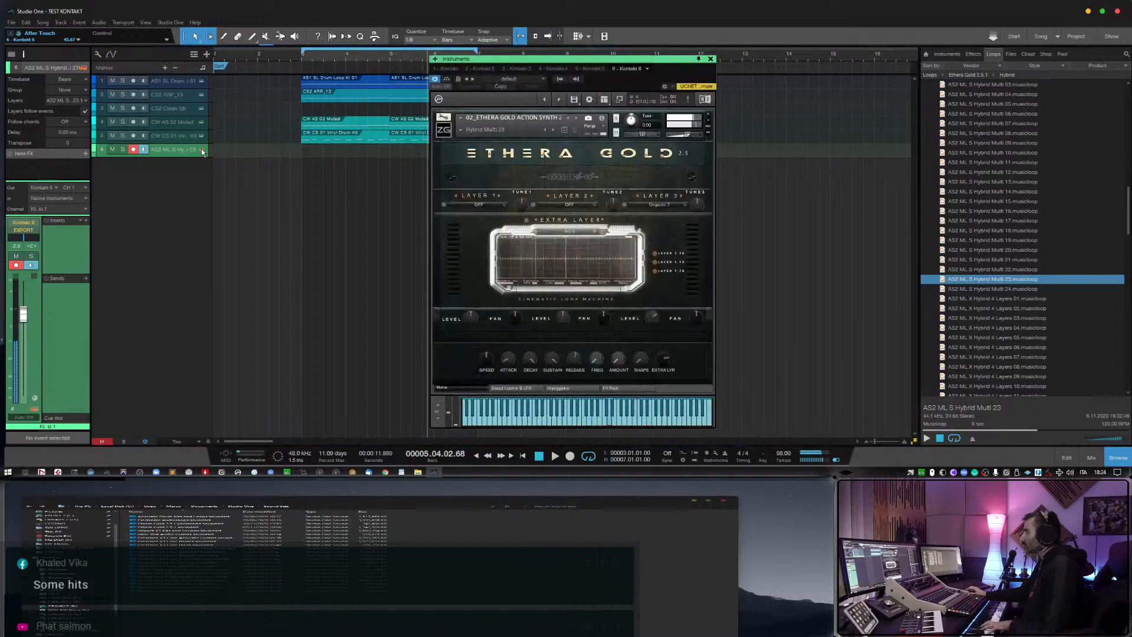
pyautogui.click(711, 59)
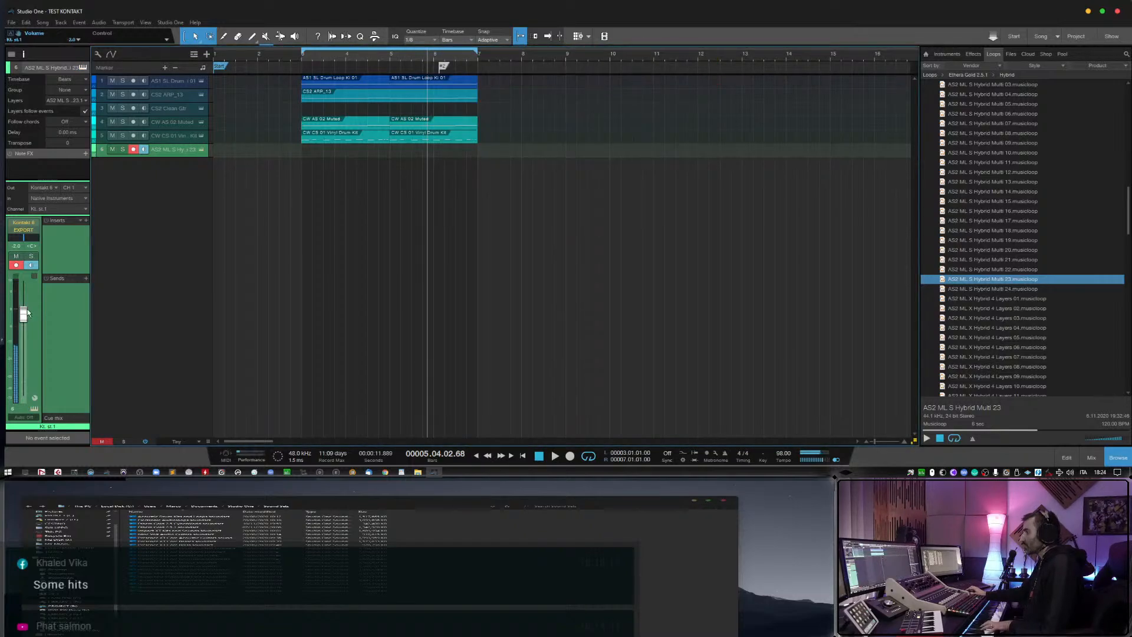
# Rehearse over playback from just before bar 2 and record a new part on the AS2 ML S Hybrid Multi 23 track.
pyautogui.click(253, 56)
pyautogui.press('space')
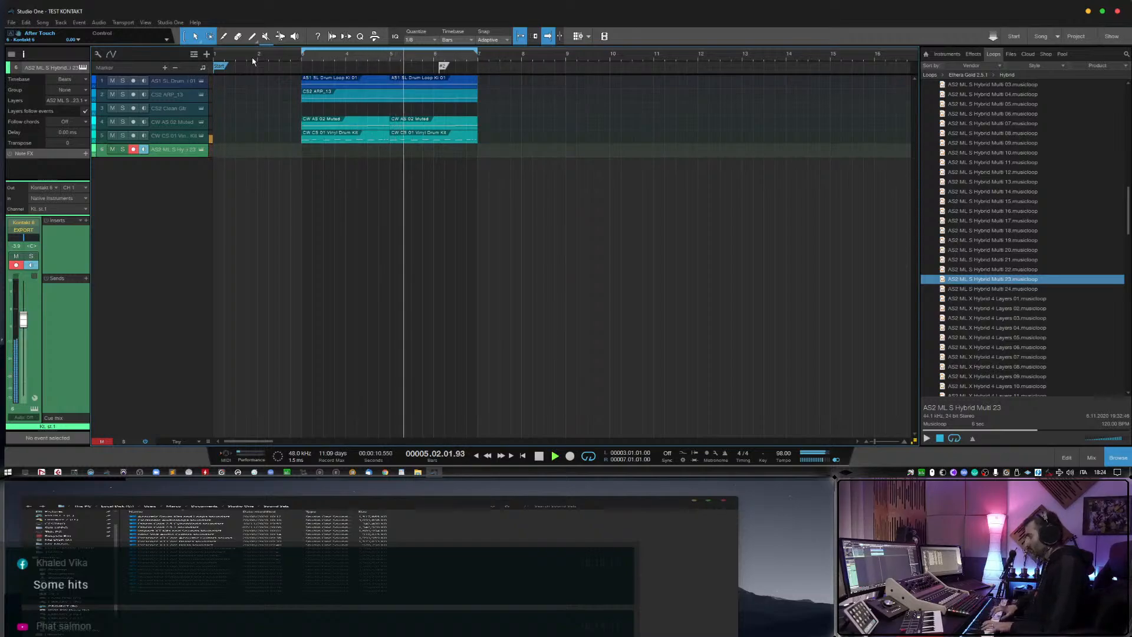
pyautogui.press('space')
pyautogui.press('KP_Multiply')
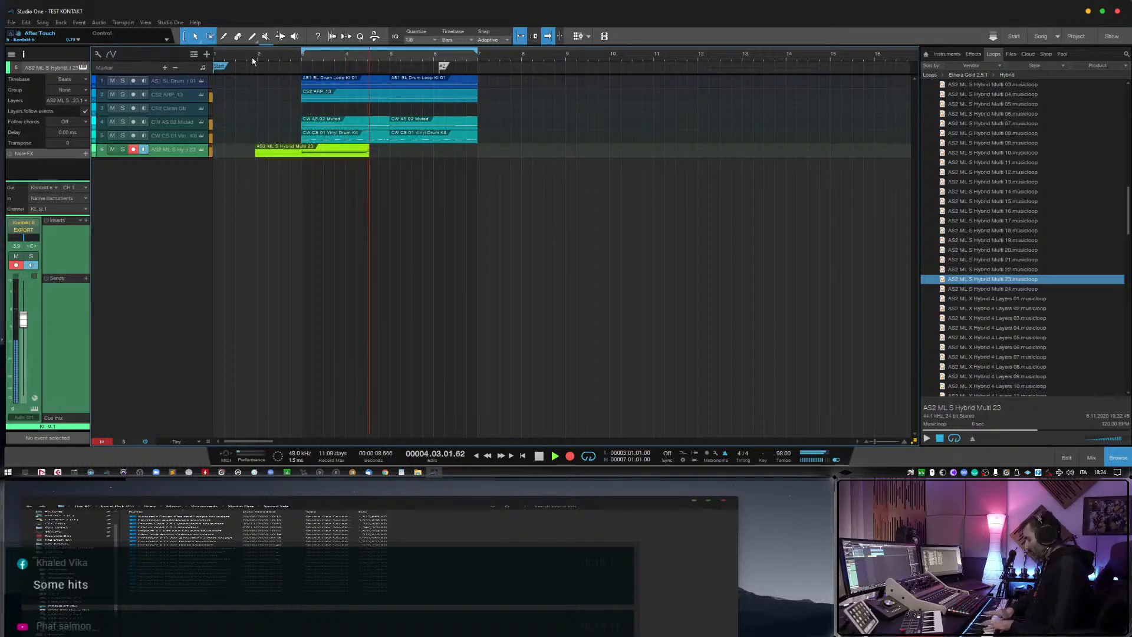
pyautogui.press('space')
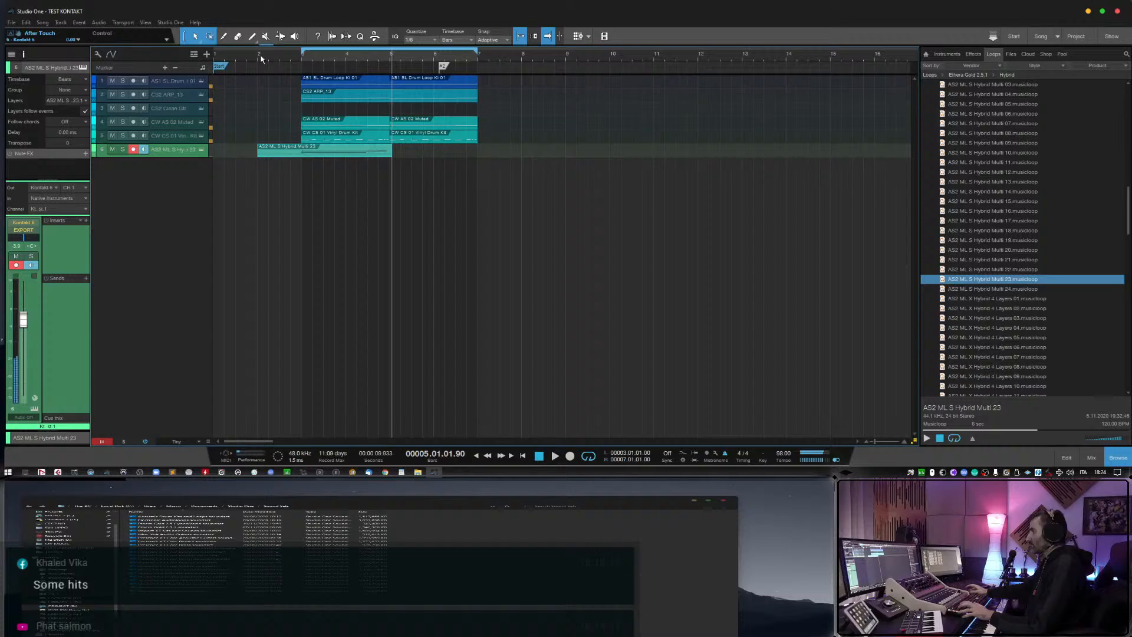
# Quantize the recorded part's short notes to 1/16 and adjust the two long notes' ends to meet them.
pyautogui.doubleClick(322, 152)
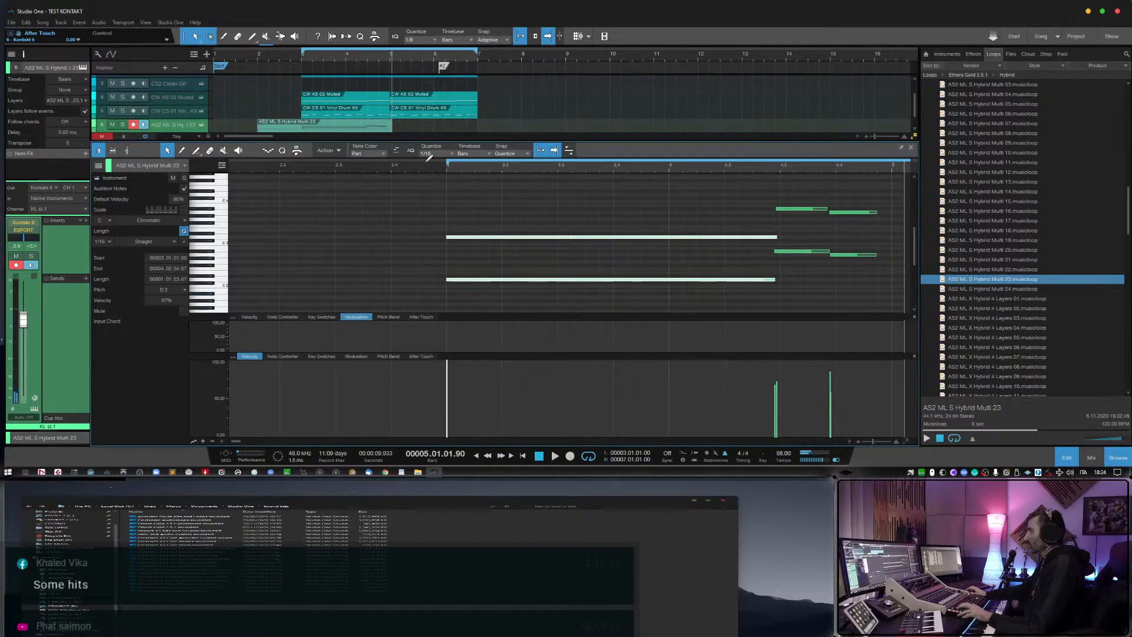
pyautogui.moveTo(812, 195); pyautogui.dragTo(872, 268)
pyautogui.press('q')
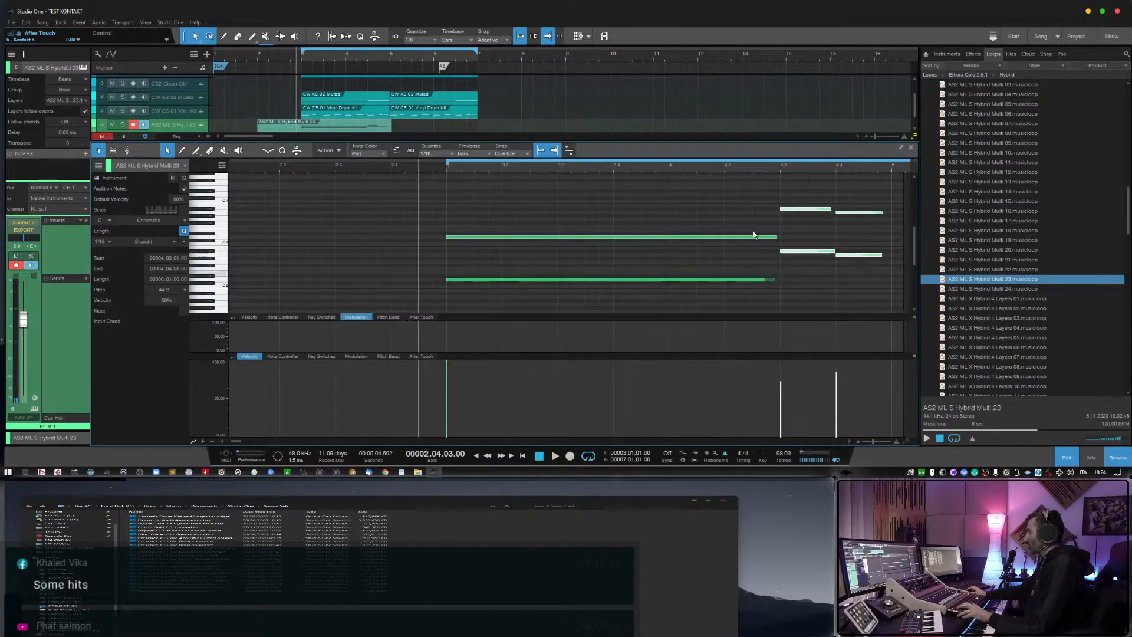
pyautogui.moveTo(738, 204); pyautogui.dragTo(780, 290)
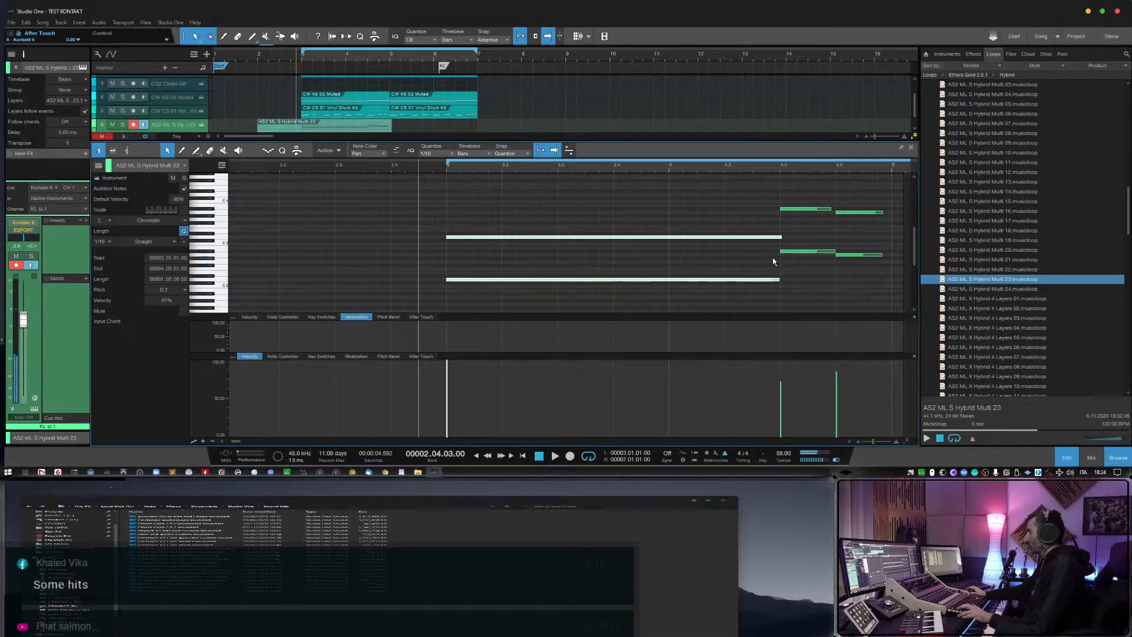
pyautogui.click(779, 238)
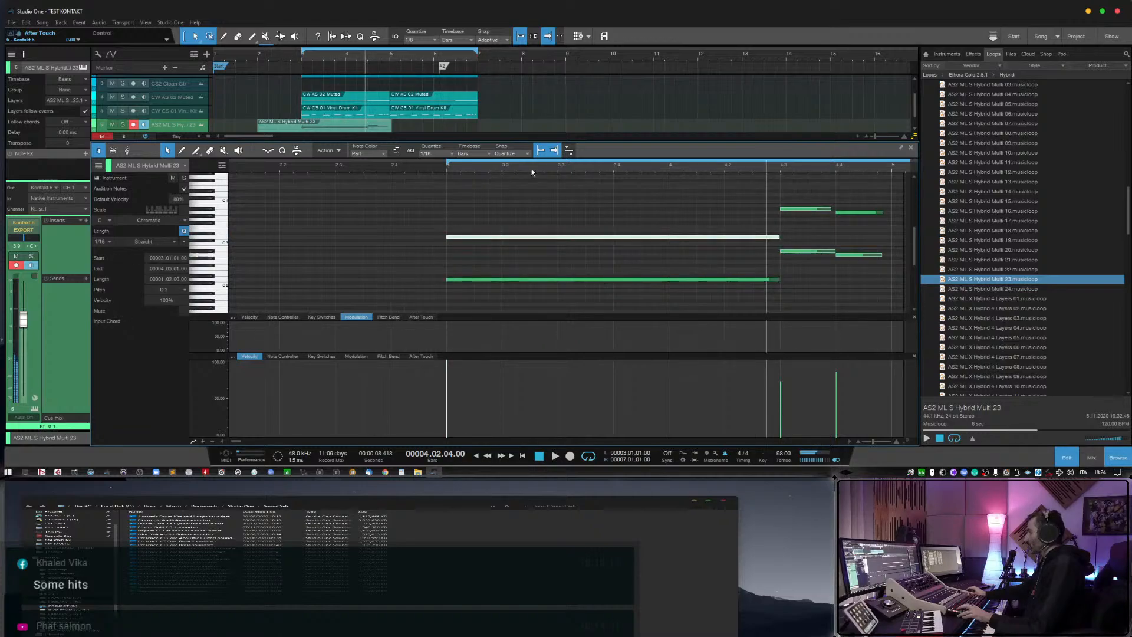
# Play the part back, lengthen the last two notes to about bar 5 and extend the upper preceding note to meet them.
pyautogui.click(430, 168)
pyautogui.press('space')
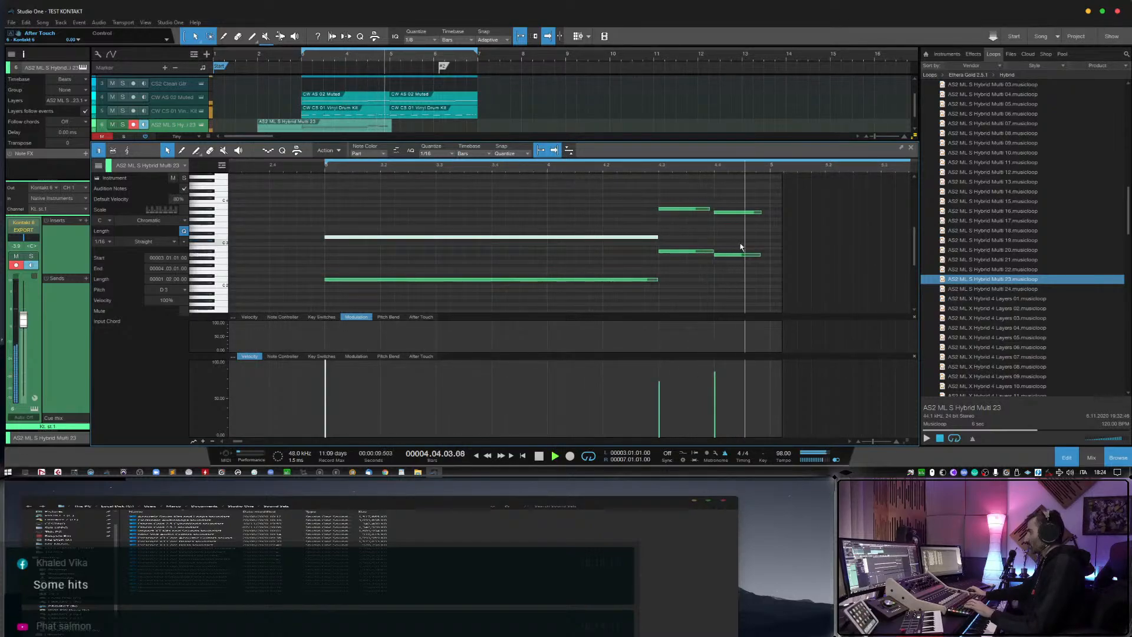
pyautogui.moveTo(769, 198); pyautogui.dragTo(770, 256)
pyautogui.press('space')
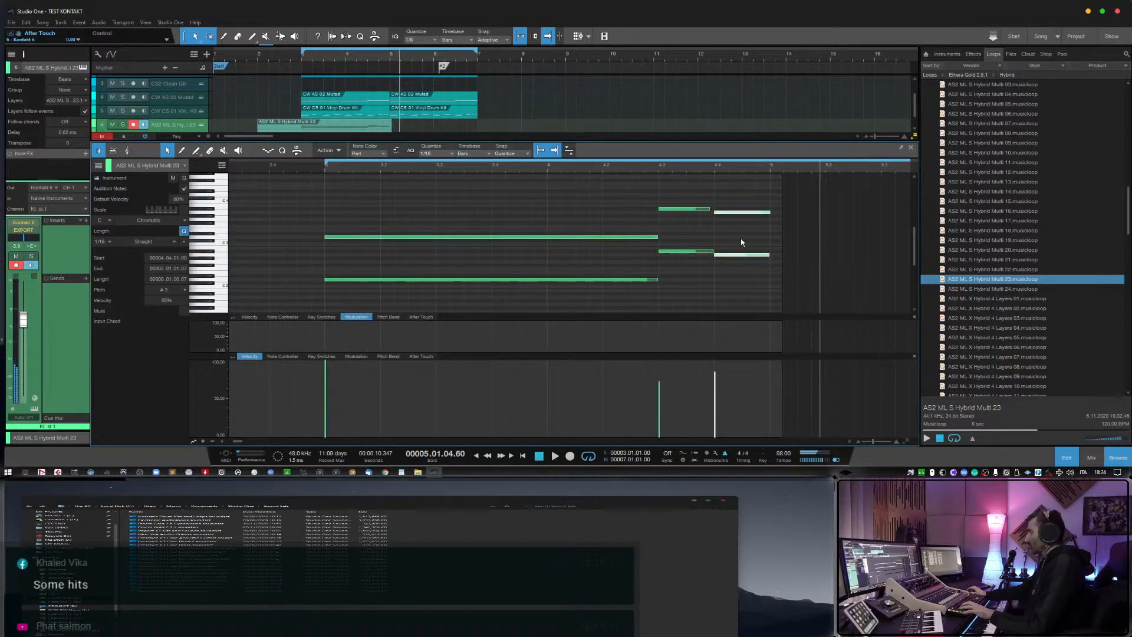
pyautogui.click(735, 234)
pyautogui.click(712, 209)
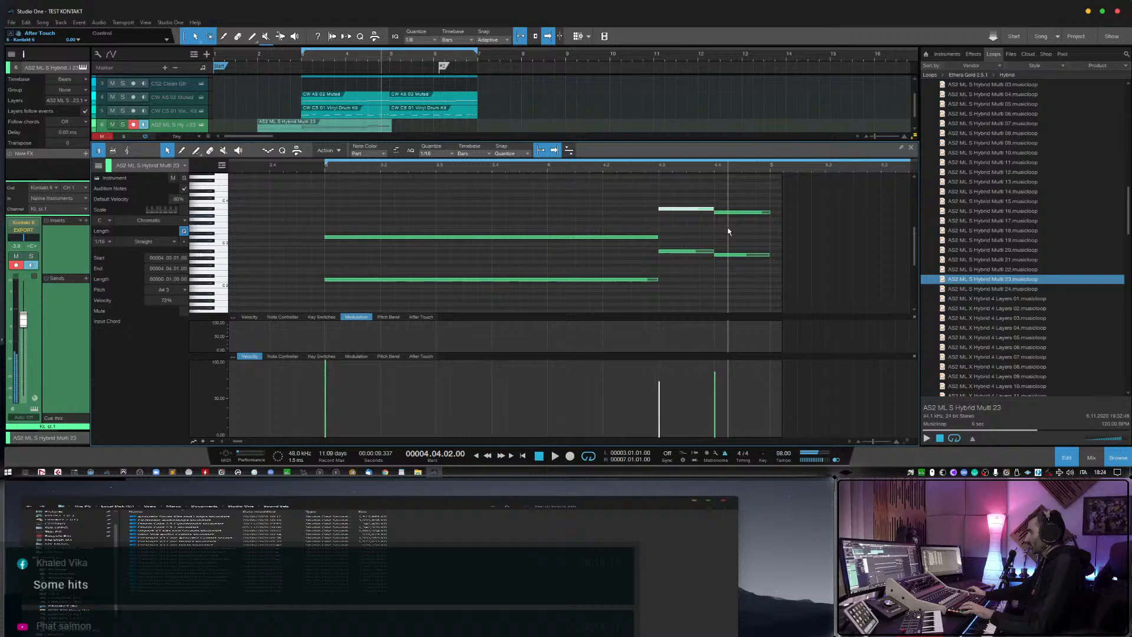
# Close the note editor, trim the recorded event to bars 3–5 and place a duplicate directly after it up to bar 7.
pyautogui.click(1070, 459)
pyautogui.moveTo(256, 155); pyautogui.dragTo(305, 155)
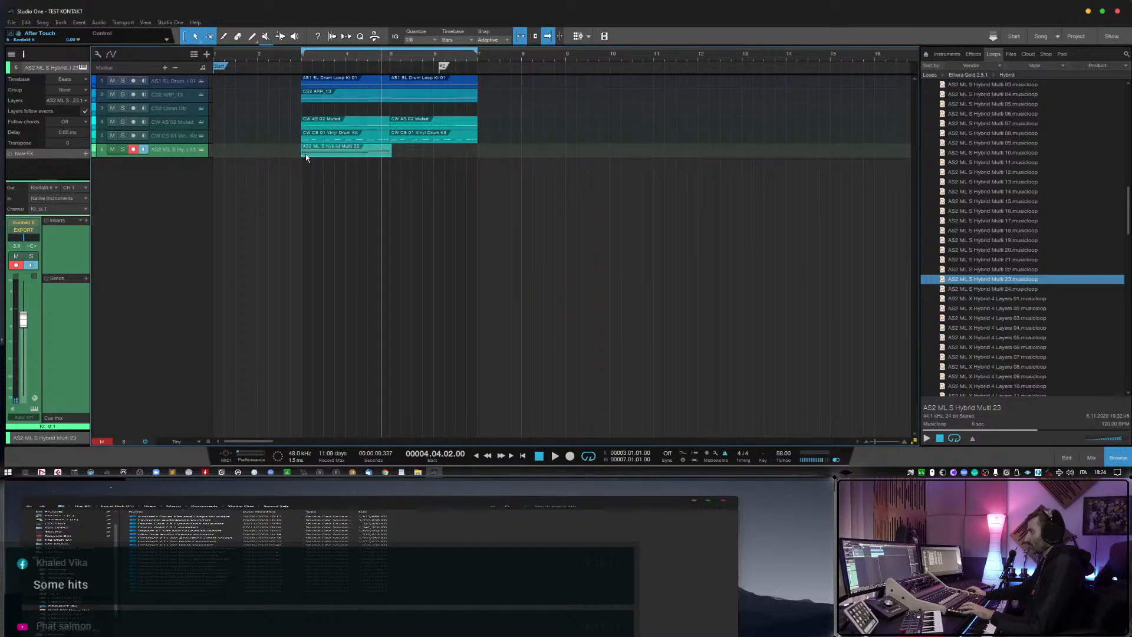
pyautogui.press('d')
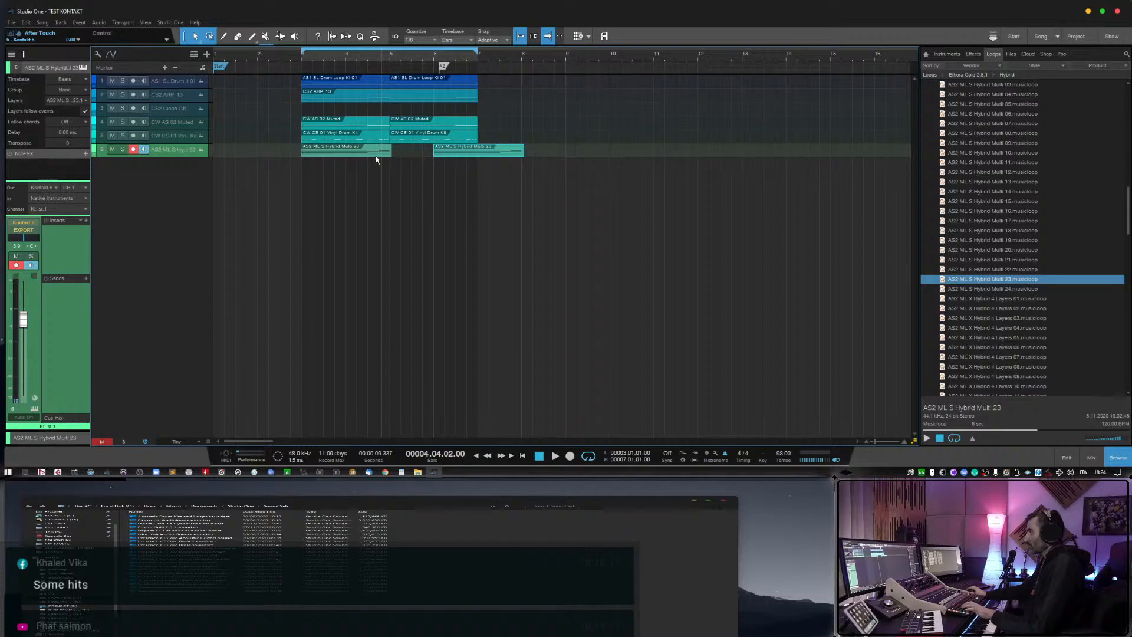
pyautogui.moveTo(393, 155); pyautogui.dragTo(388, 155)
pyautogui.moveTo(479, 155); pyautogui.dragTo(436, 156)
# During playback from bar 3, lower AS2 ML S Hybrid Multi 23 to about -6.2 dB, disarm it and rebalance CW AS 02 Muted.
pyautogui.click(300, 59)
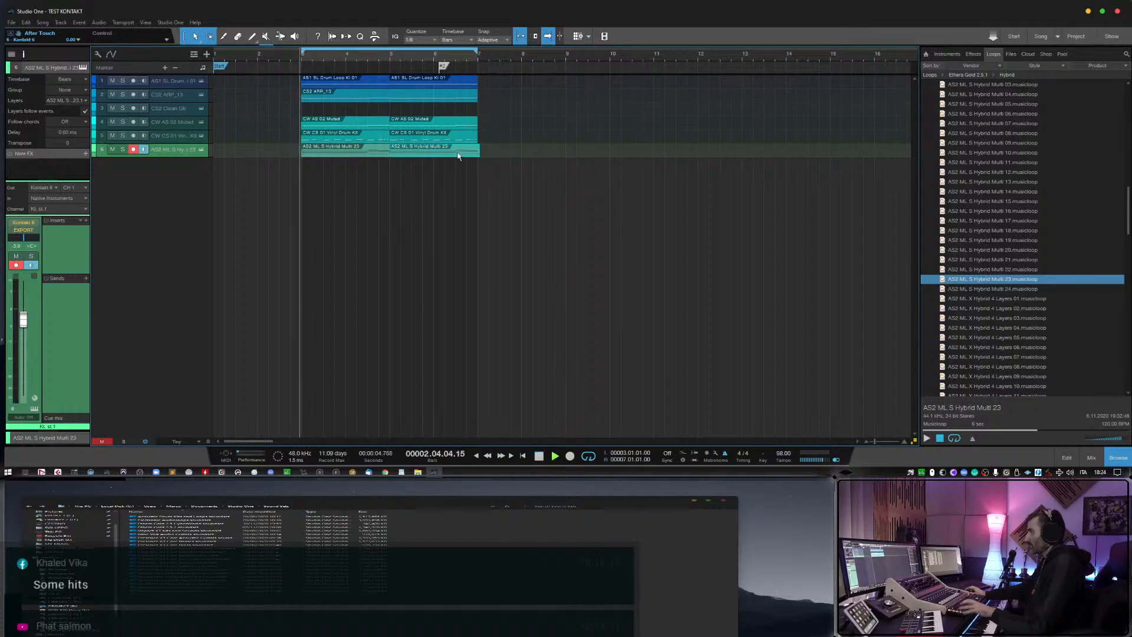
pyautogui.press('space')
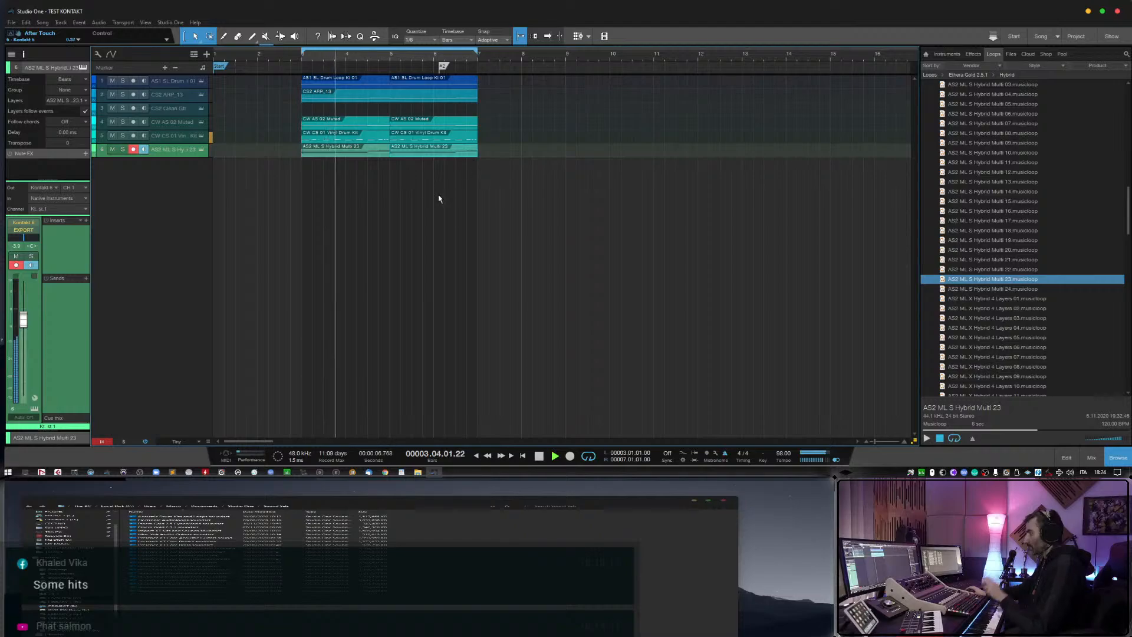
pyautogui.moveTo(24, 321); pyautogui.dragTo(25, 330)
pyautogui.click(134, 149)
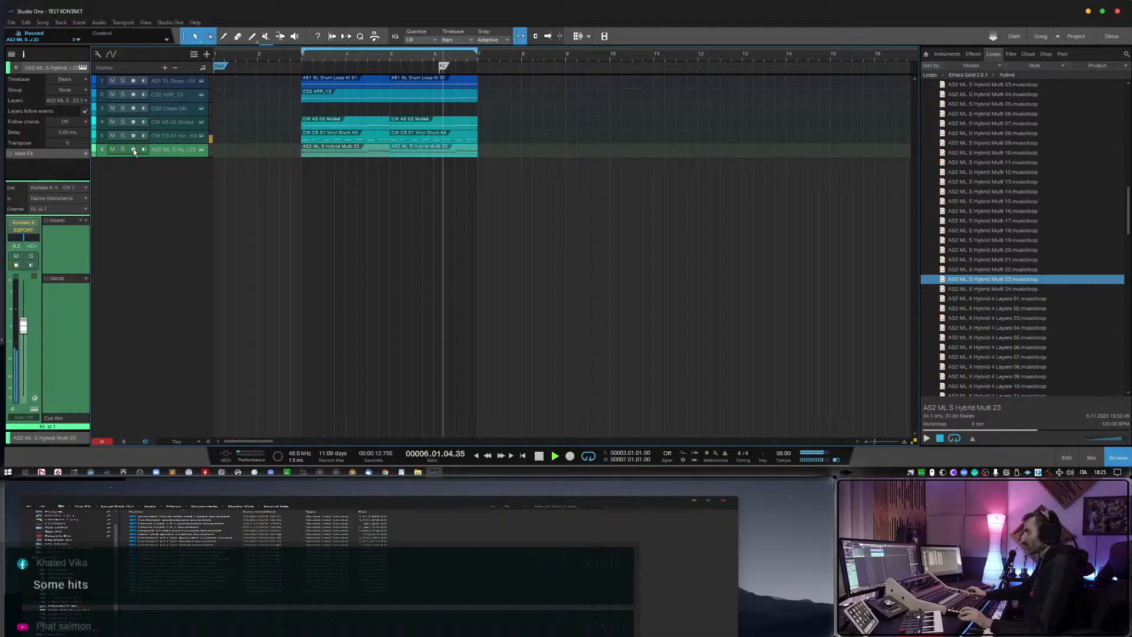
pyautogui.click(172, 122)
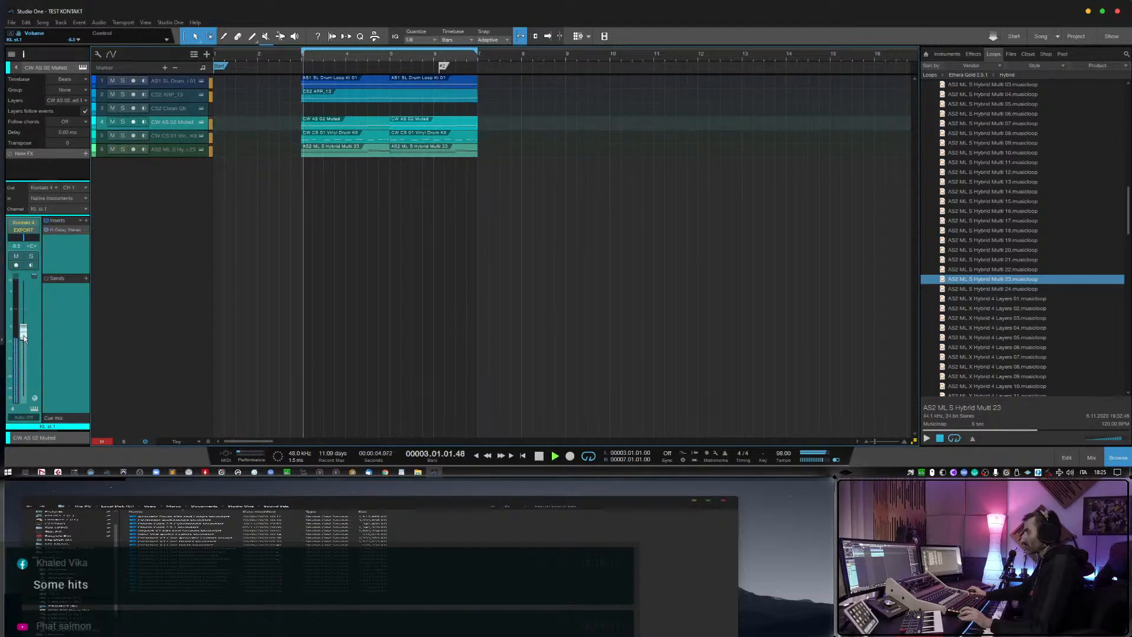
pyautogui.moveTo(24, 336); pyautogui.dragTo(25, 323)
# Insert FabFilter Pro-Q 3 on the AS2 ML S Hybrid Multi 23 track.
pyautogui.click(163, 191)
pyautogui.click(87, 220)
pyautogui.write('fab')
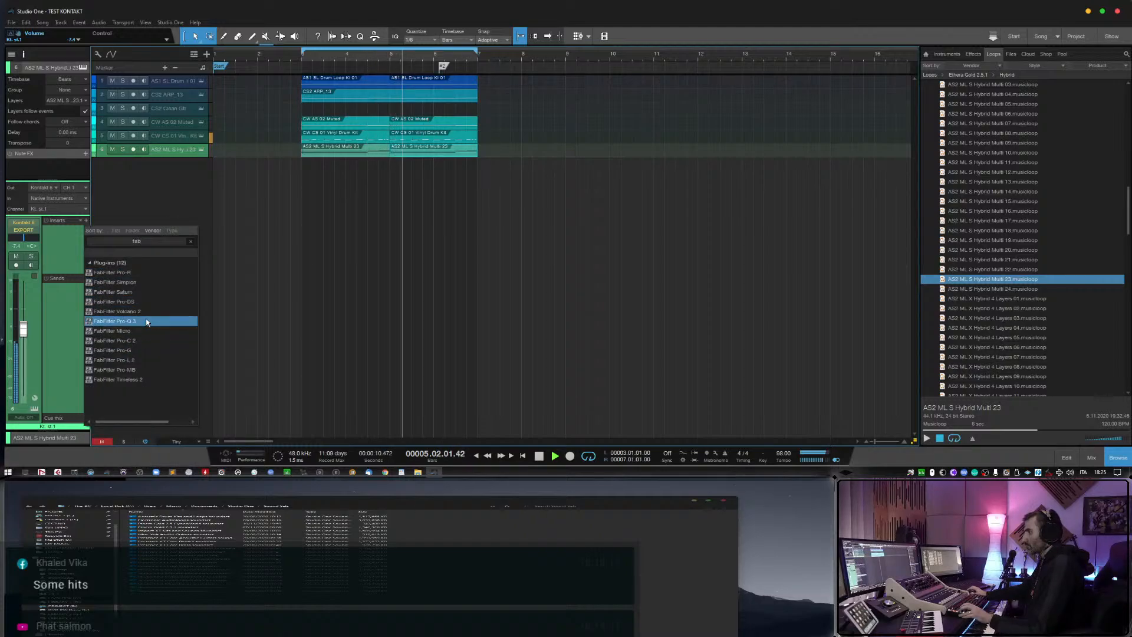
pyautogui.doubleClick(147, 322)
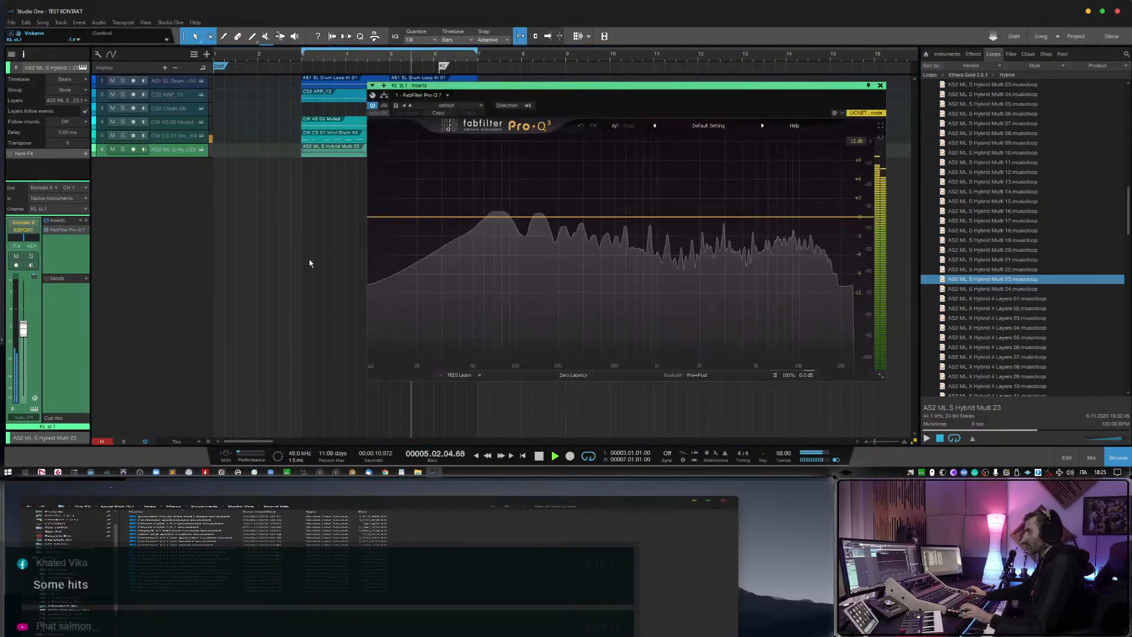
# Add a low cut at about 124 Hz in Pro-Q 3, close the plug-in and stop playback.
pyautogui.click(410, 218)
pyautogui.scroll(4, 396, 346)
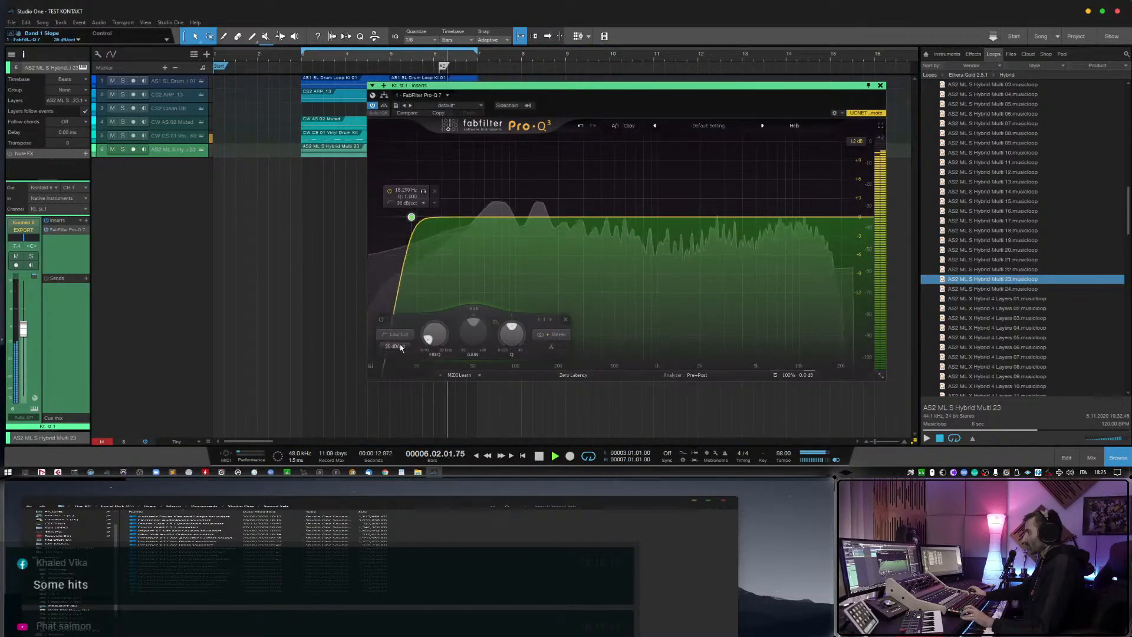
pyautogui.moveTo(411, 218); pyautogui.dragTo(529, 216)
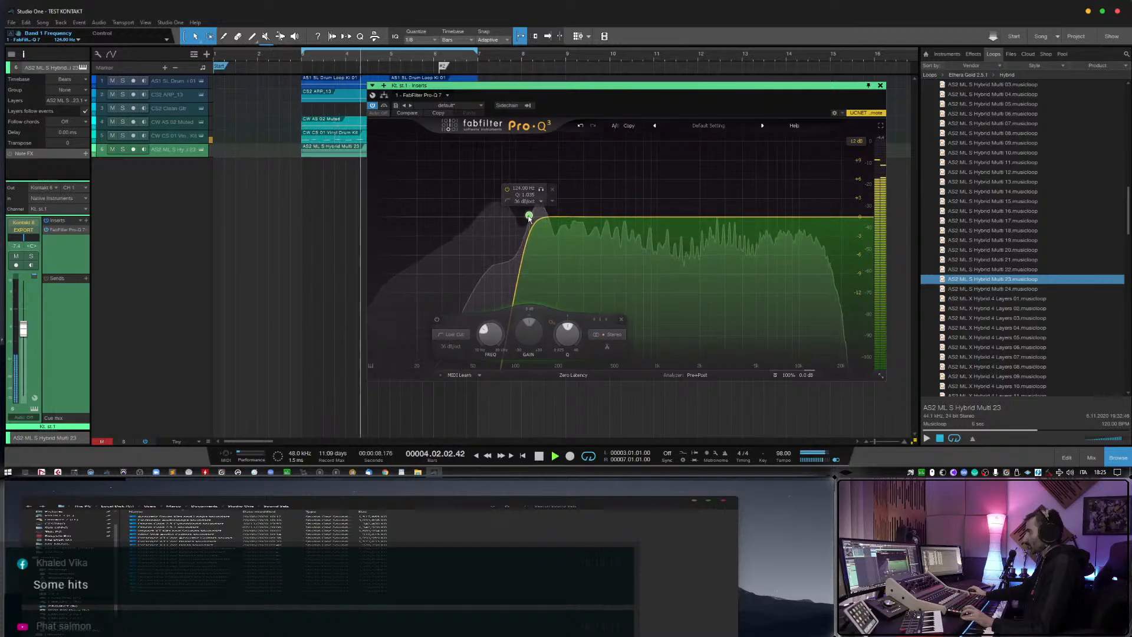
pyautogui.click(880, 86)
pyautogui.press('space')
# Preview the AS2 ML X Hybrid 4 Layers musicloops from 07 to 12, then stop the preview.
pyautogui.click(973, 357)
pyautogui.scroll(-1, 973, 357)
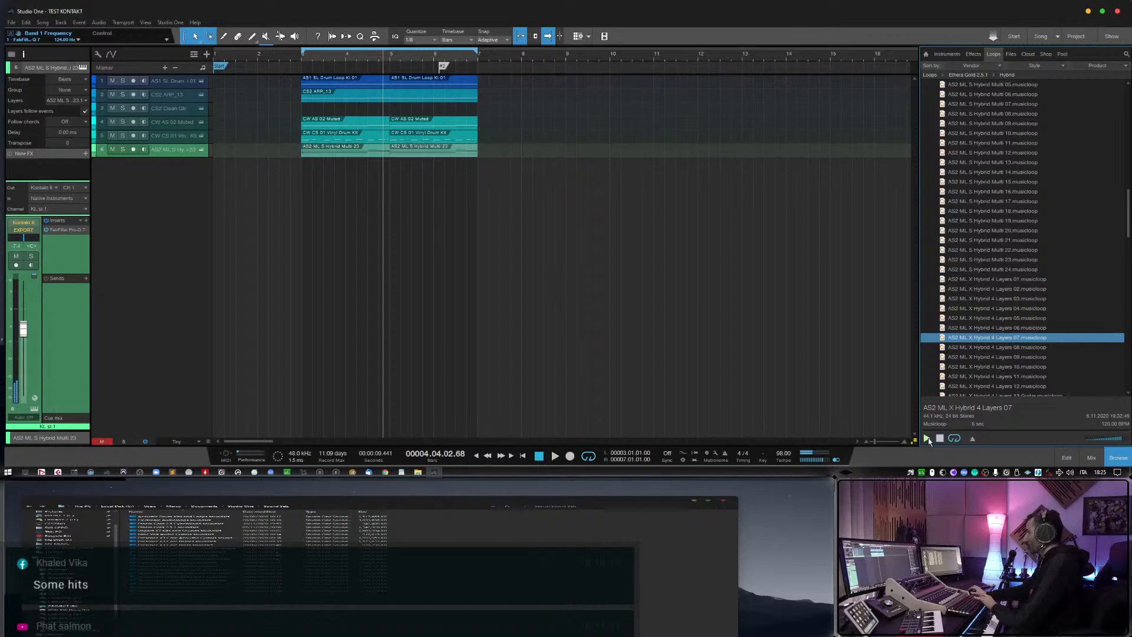
pyautogui.press('Down')
pyautogui.press('Down')
pyautogui.press('Down')
pyautogui.scroll(-2, 970, 396)
pyautogui.scroll(-2, 971, 396)
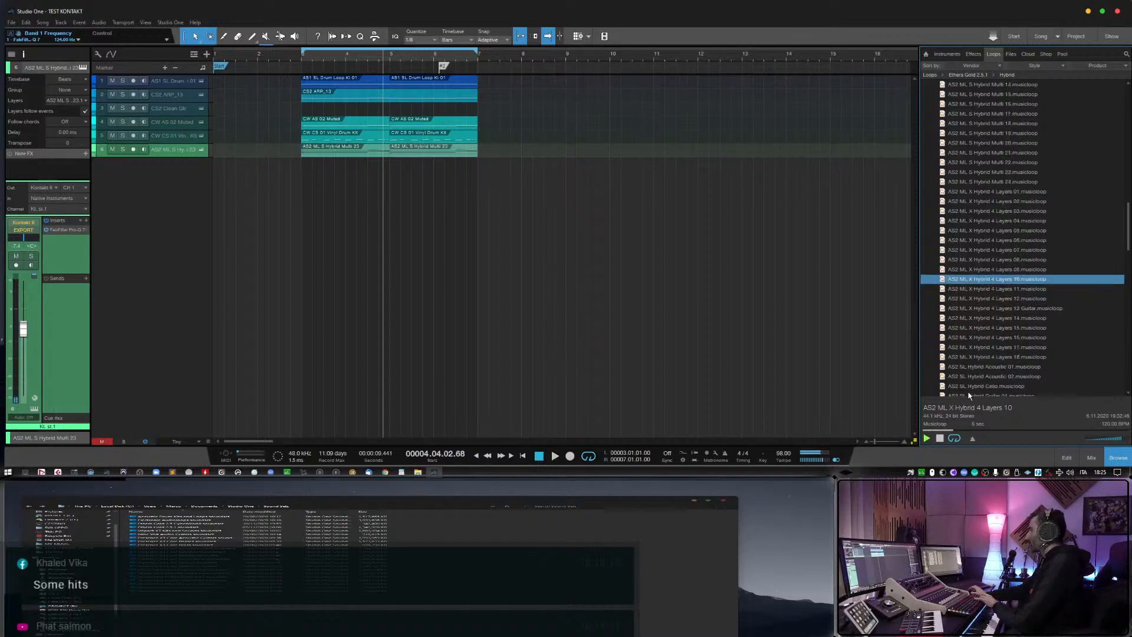
pyautogui.press('Down')
pyautogui.scroll(-2, 970, 396)
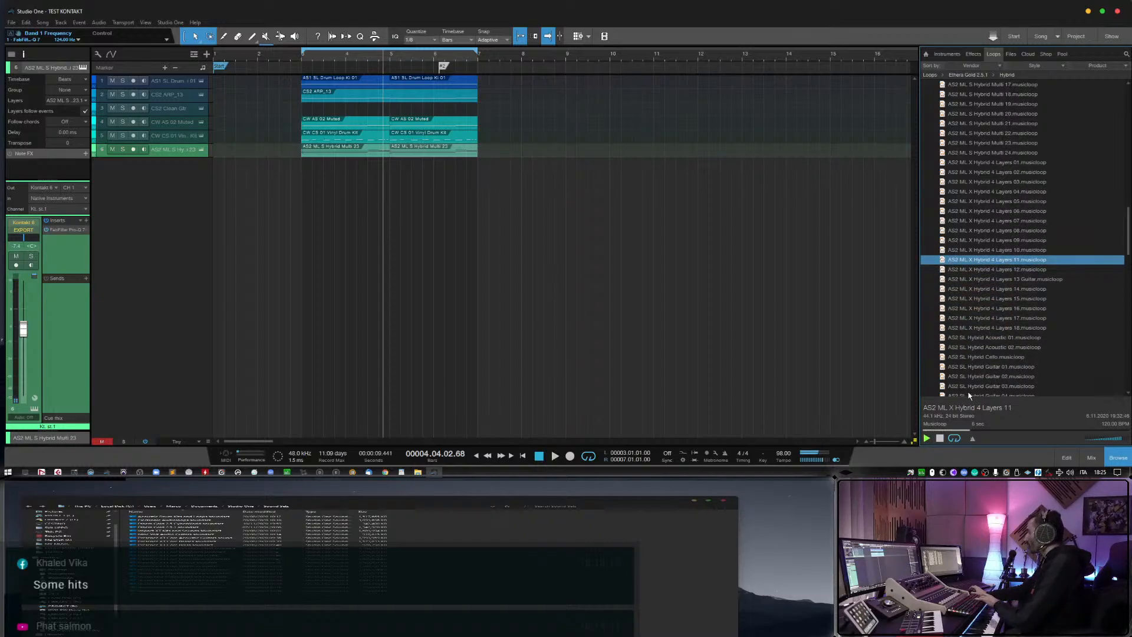
pyautogui.press('Down')
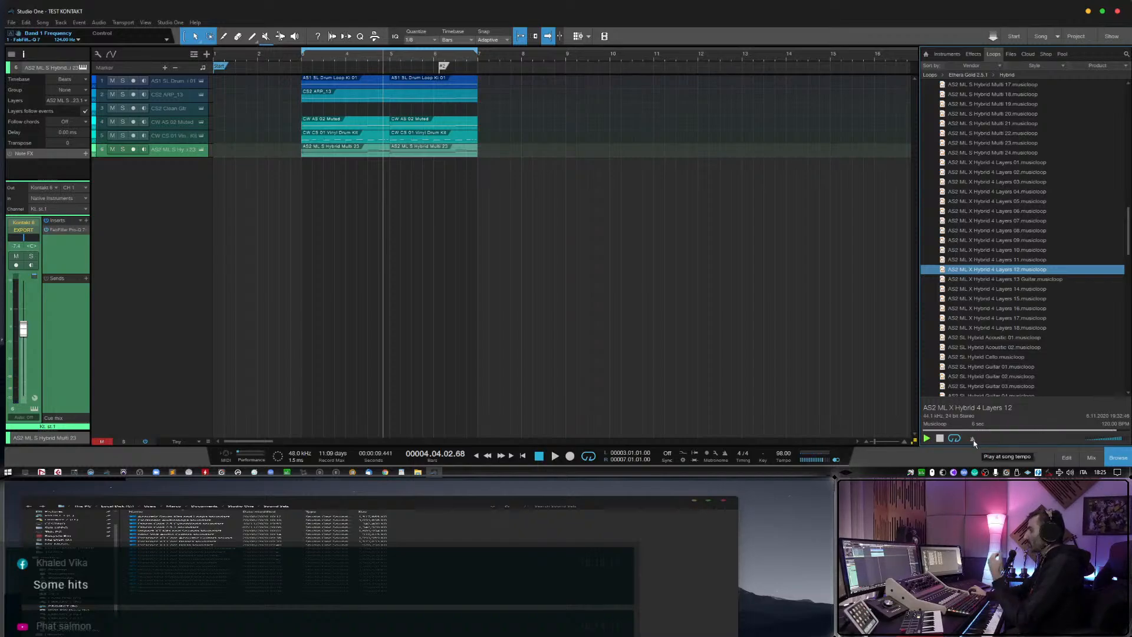
pyautogui.click(940, 440)
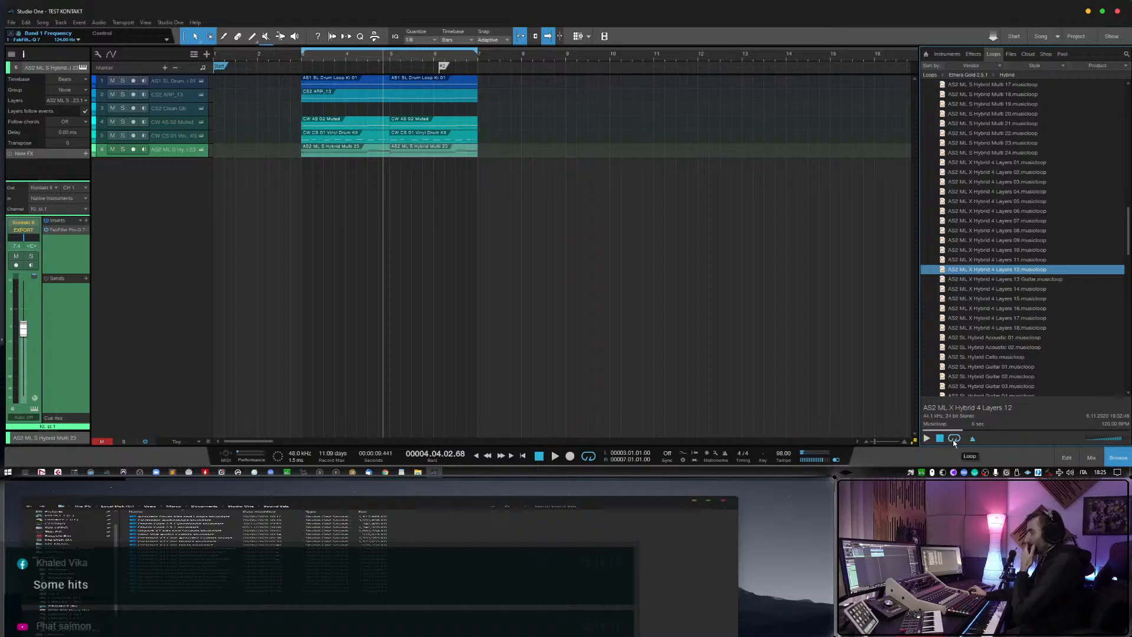
# Preview the musicloops from AS2 ML X Hybrid 4 Layers 13 Guitar through AS2 SL Hybrid Cello.
pyautogui.press('Down')
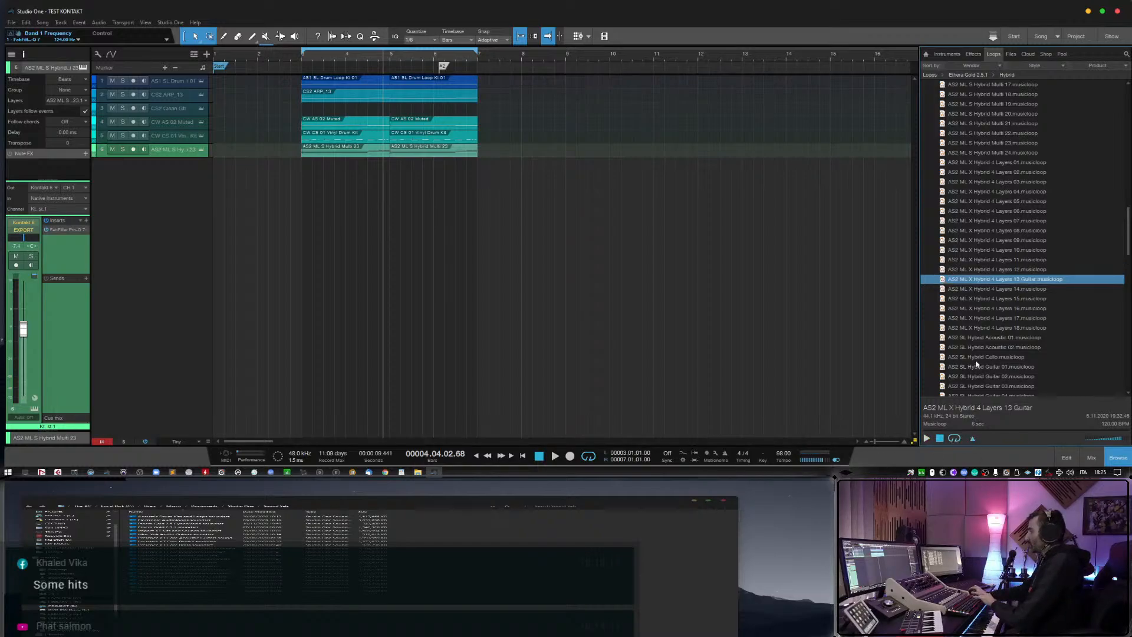
pyautogui.click(930, 439)
pyautogui.press('Down')
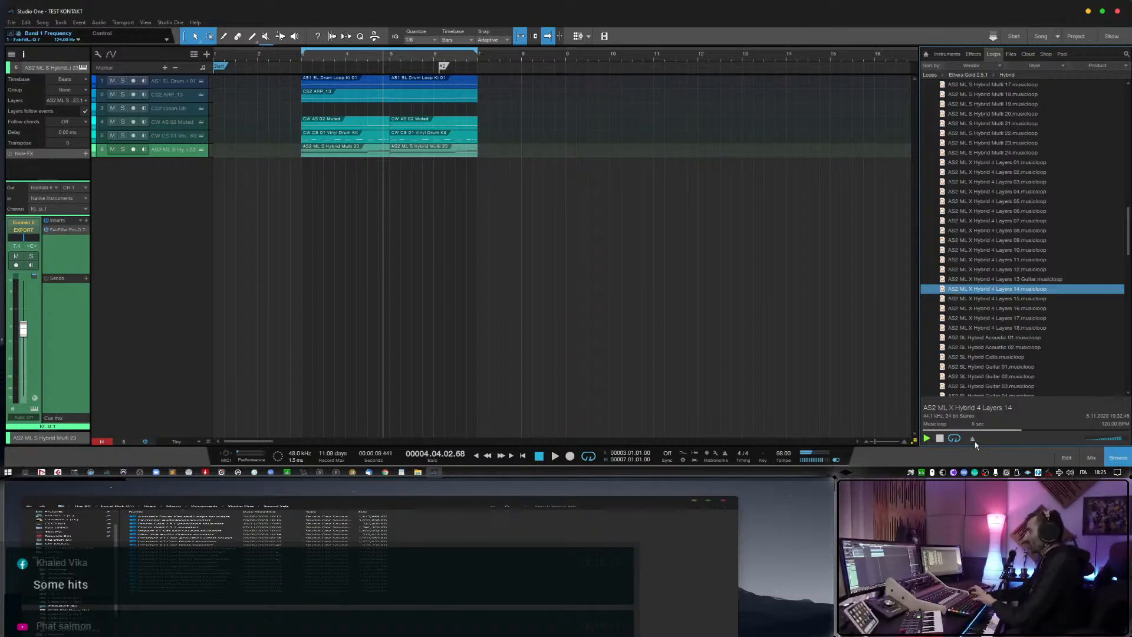
pyautogui.press('Down')
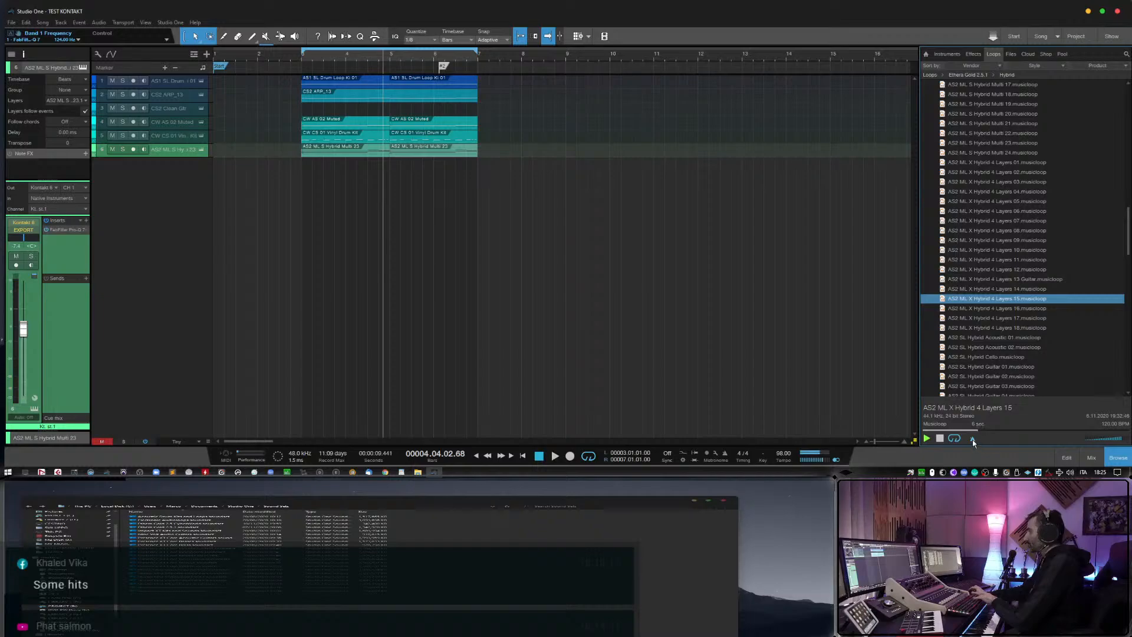
pyautogui.press('Down')
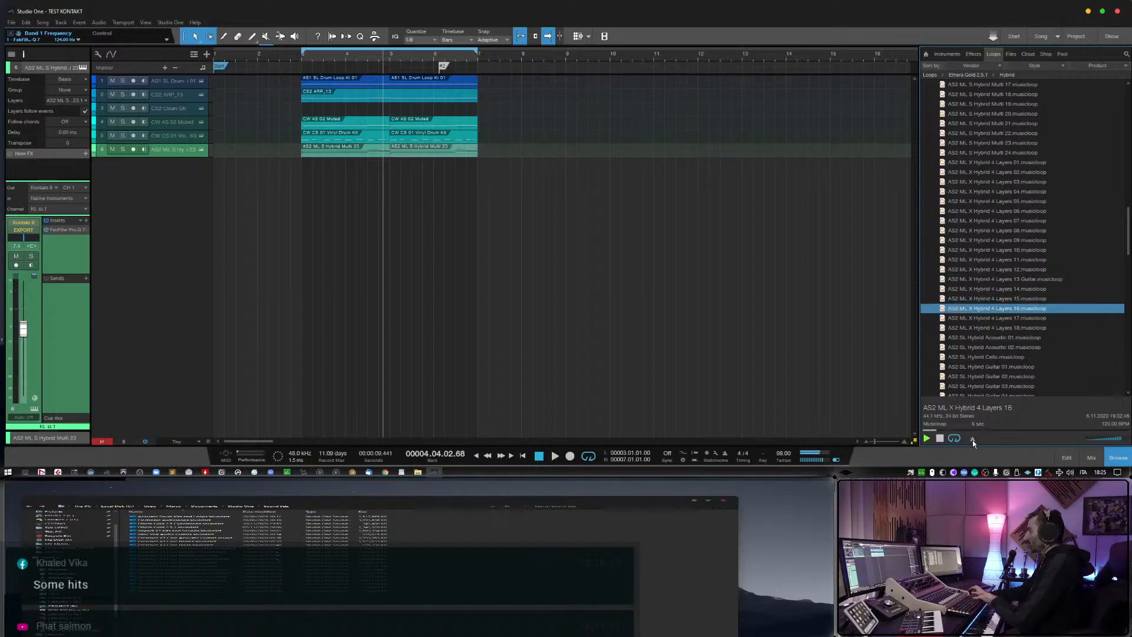
pyautogui.press('Down')
pyautogui.press('Down')
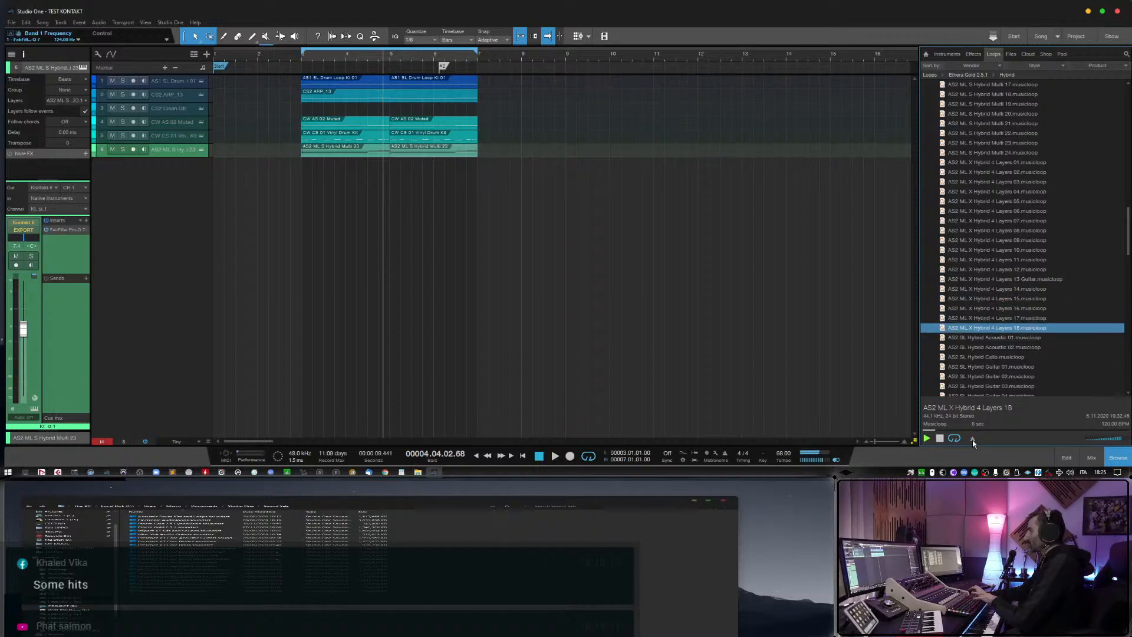
pyautogui.press('Down')
pyautogui.press('Down')
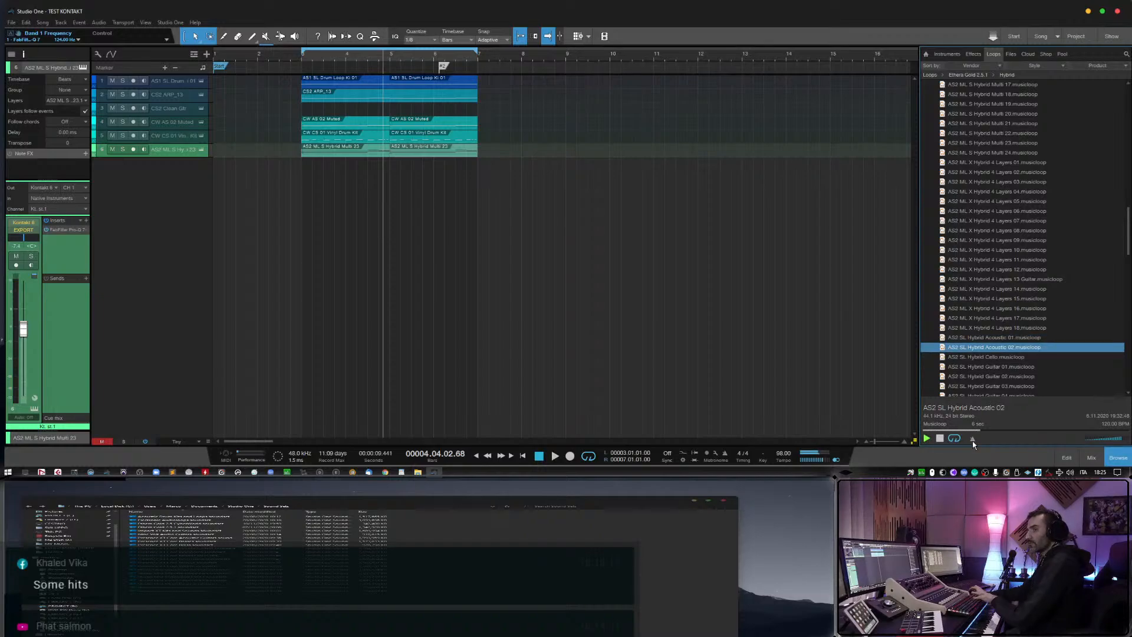
pyautogui.press('Down')
pyautogui.scroll(-1, 990, 319)
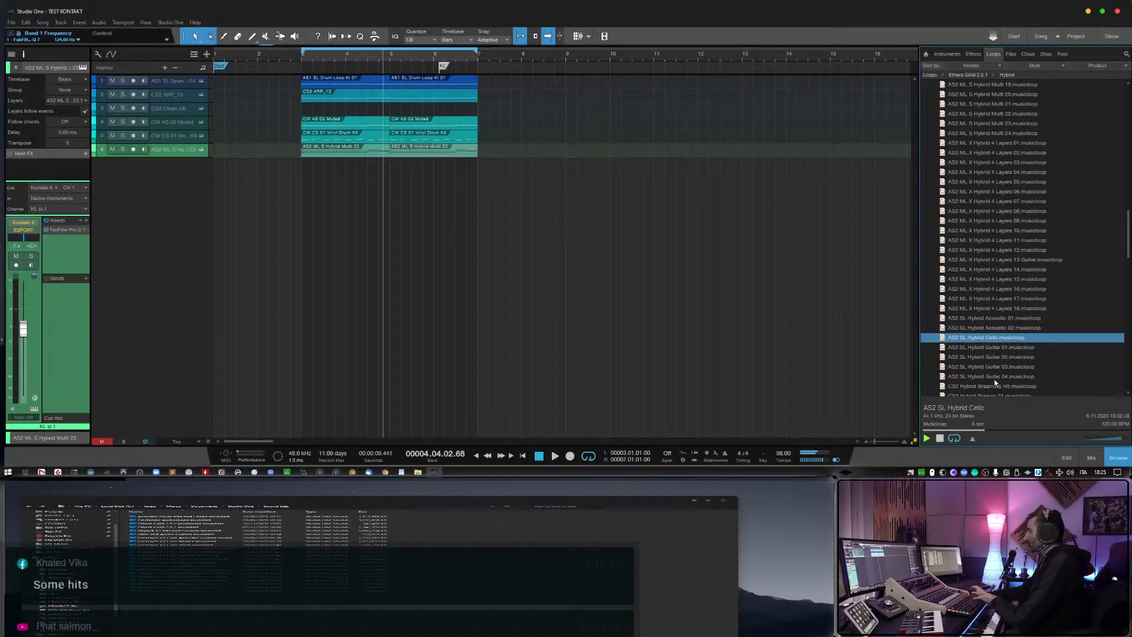
# Add AS2 SL Hybrid Cello as a new instrument track, delete its loop event and arm the track for recording.
pyautogui.moveTo(993, 346); pyautogui.dragTo(321, 178)
pyautogui.press('Delete')
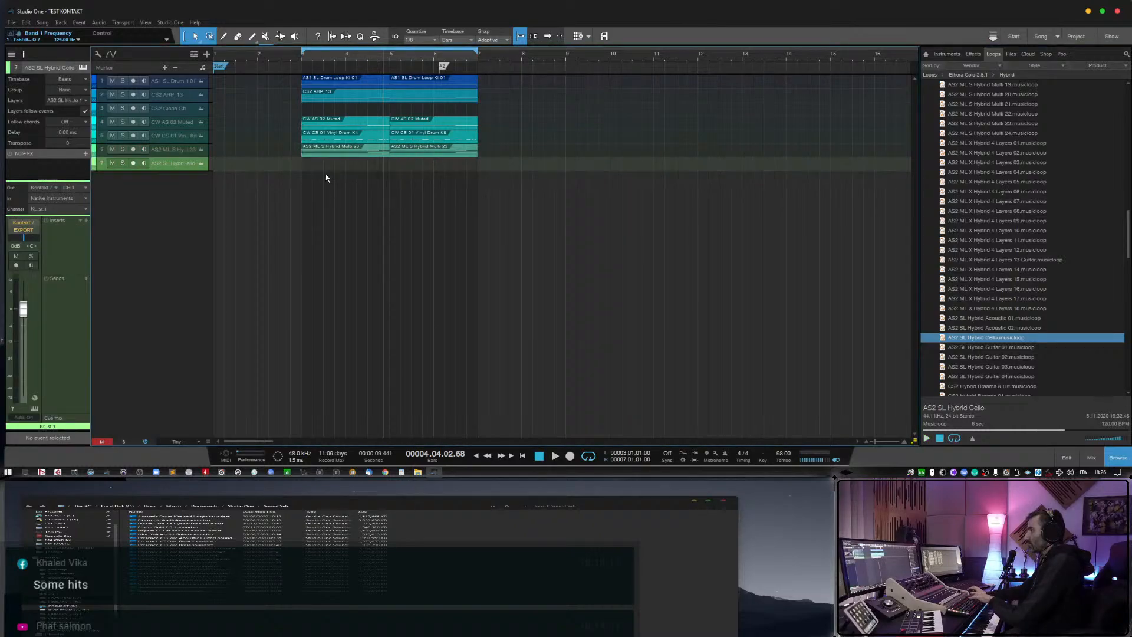
pyautogui.click(132, 164)
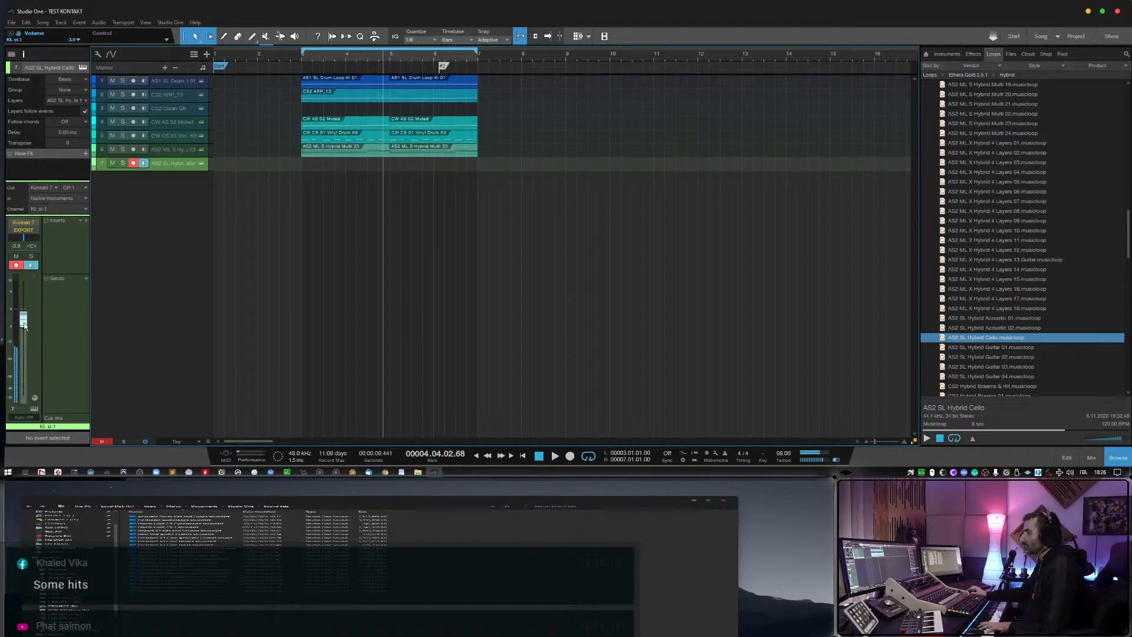
# Play the arrangement from bar 2 and lower AS2 SL Hybrid Cello to about -14.3 dB.
pyautogui.click(261, 57)
pyautogui.press('space')
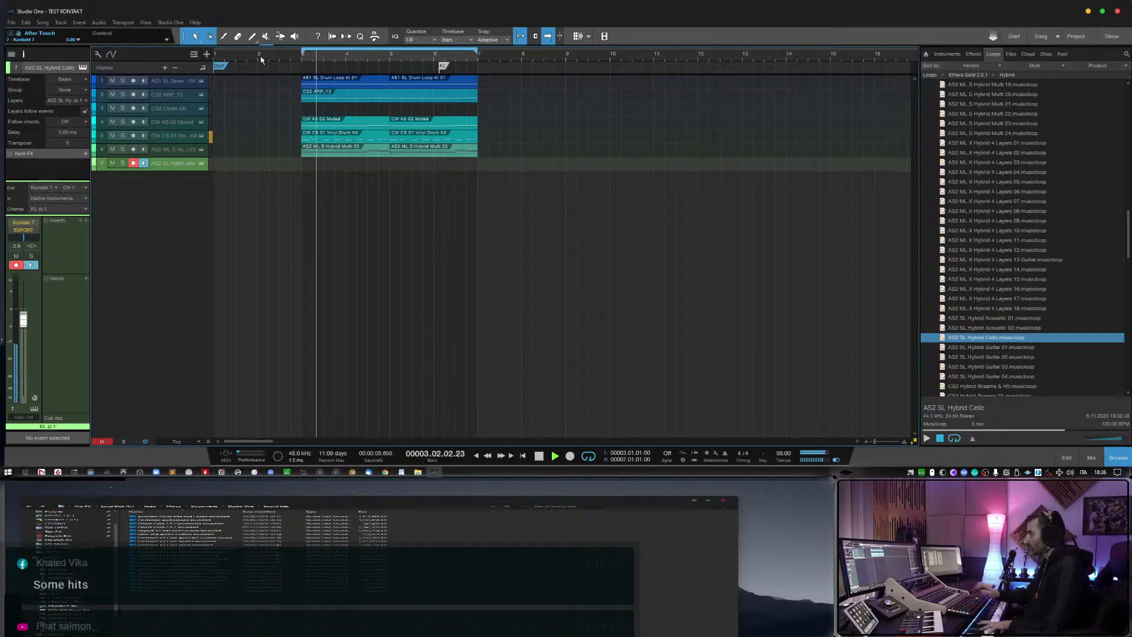
pyautogui.moveTo(23, 322); pyautogui.dragTo(29, 347)
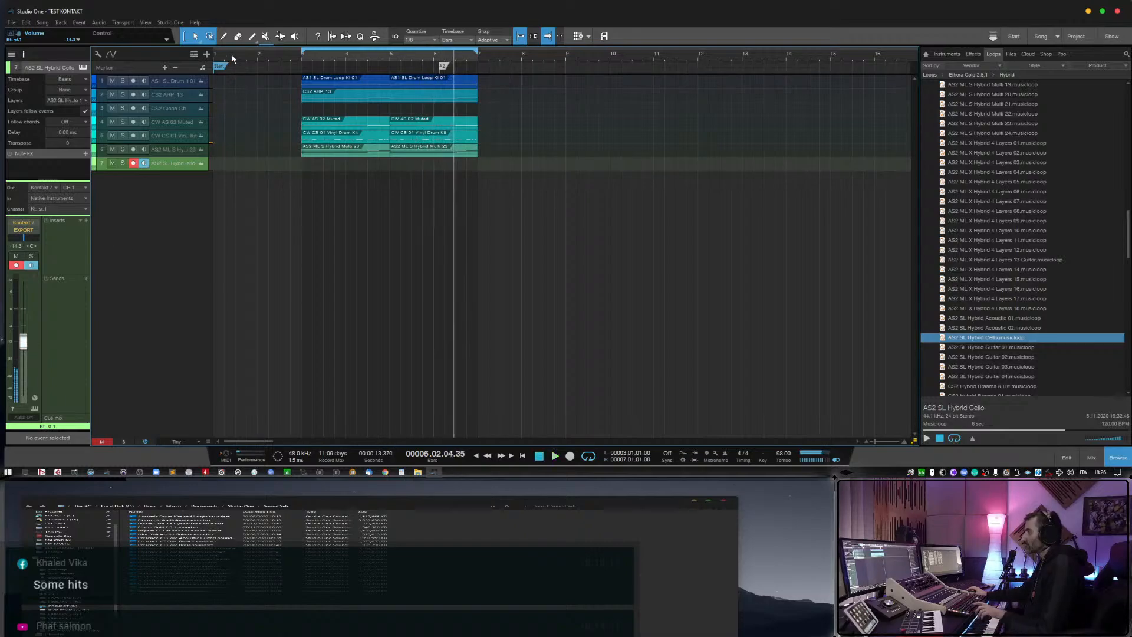
# Record a cello part on the AS2 SL Hybrid Cello track, starting before bar 3 and ending just past bar 5.
pyautogui.click(231, 55)
pyautogui.press('KP_Multiply')
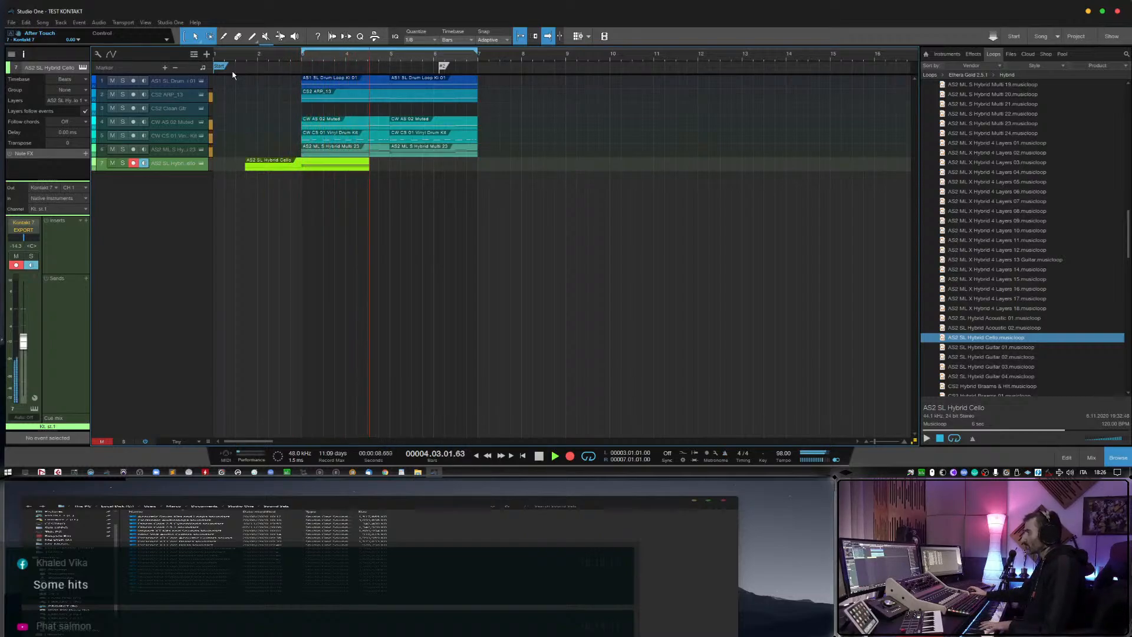
pyautogui.press('space')
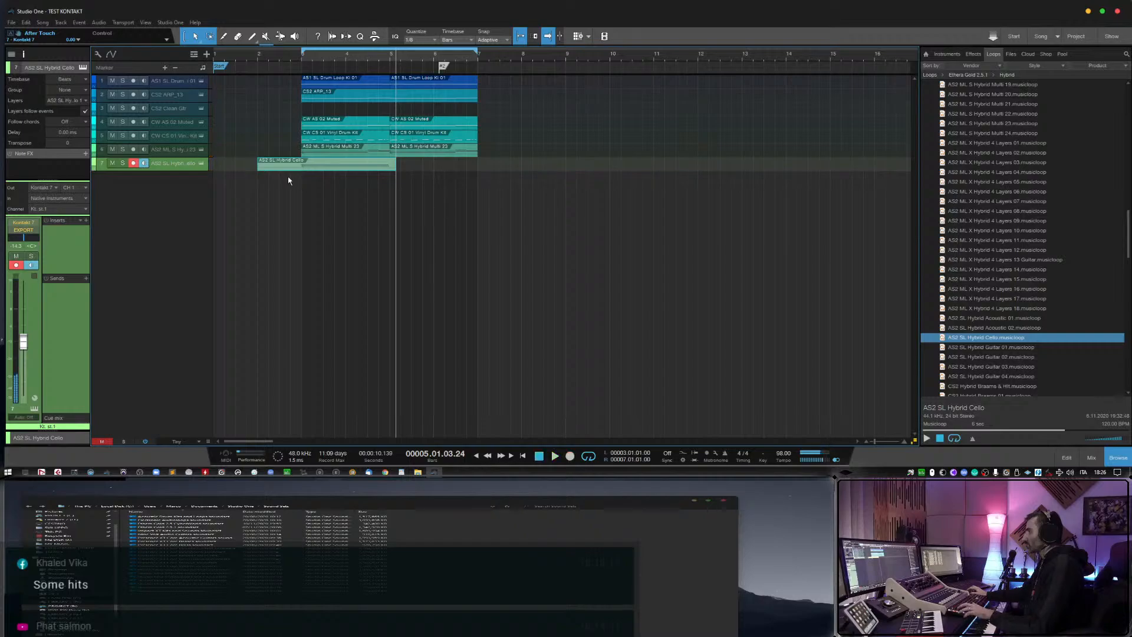
# Trim the recorded cello event to bars 3–5 and place a duplicate directly after it up to bar 7.
pyautogui.moveTo(290, 169); pyautogui.dragTo(301, 169)
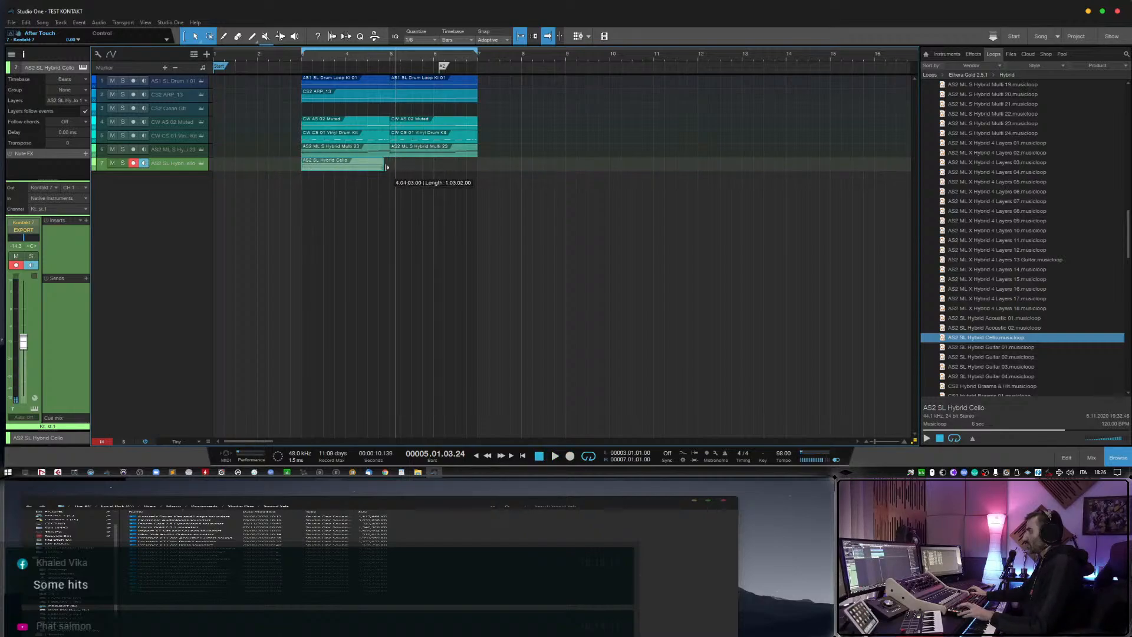
pyautogui.moveTo(388, 167); pyautogui.dragTo(395, 170)
pyautogui.press('d')
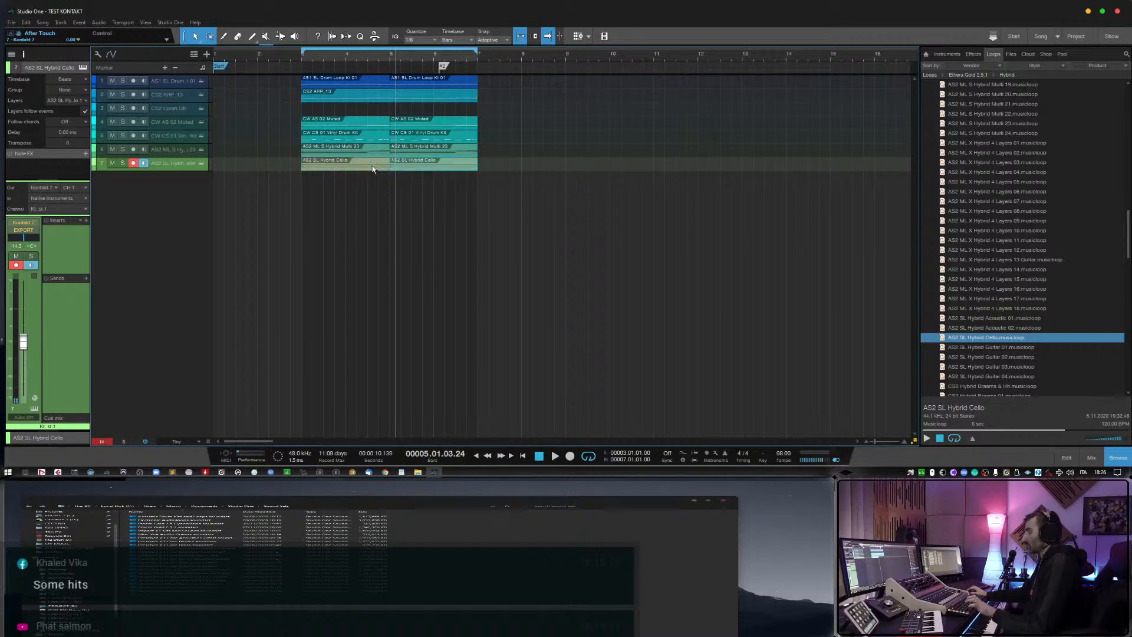
# Play back from just before bar 3 and rebalance the disarmed AS2 SL Hybrid Cello track's volume.
pyautogui.moveTo(269, 58); pyautogui.dragTo(269, 64)
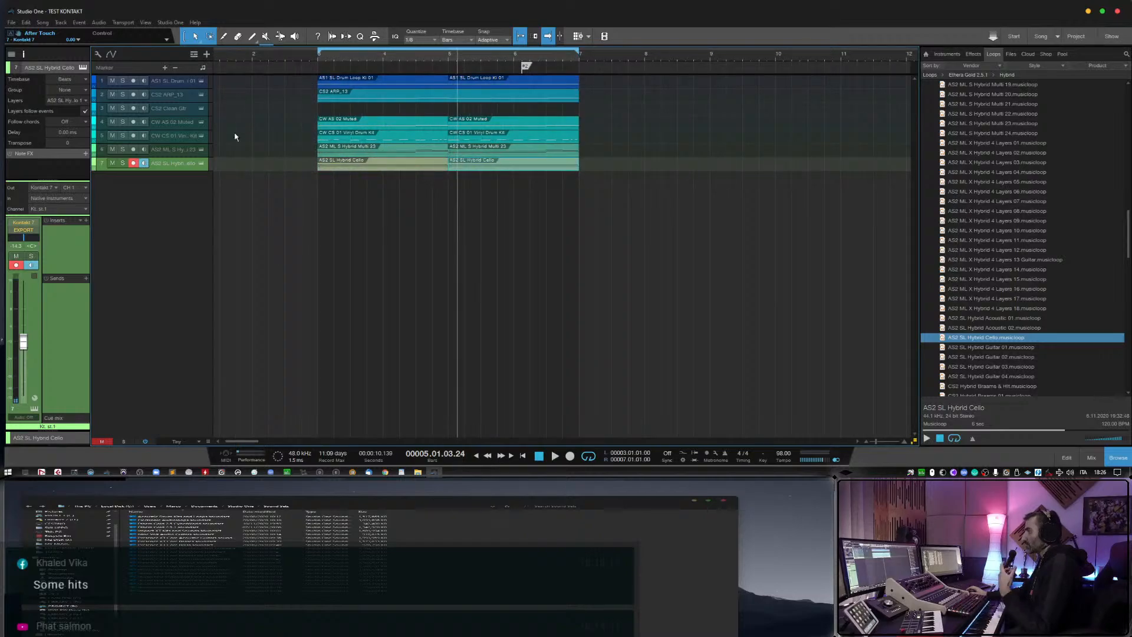
pyautogui.click(293, 60)
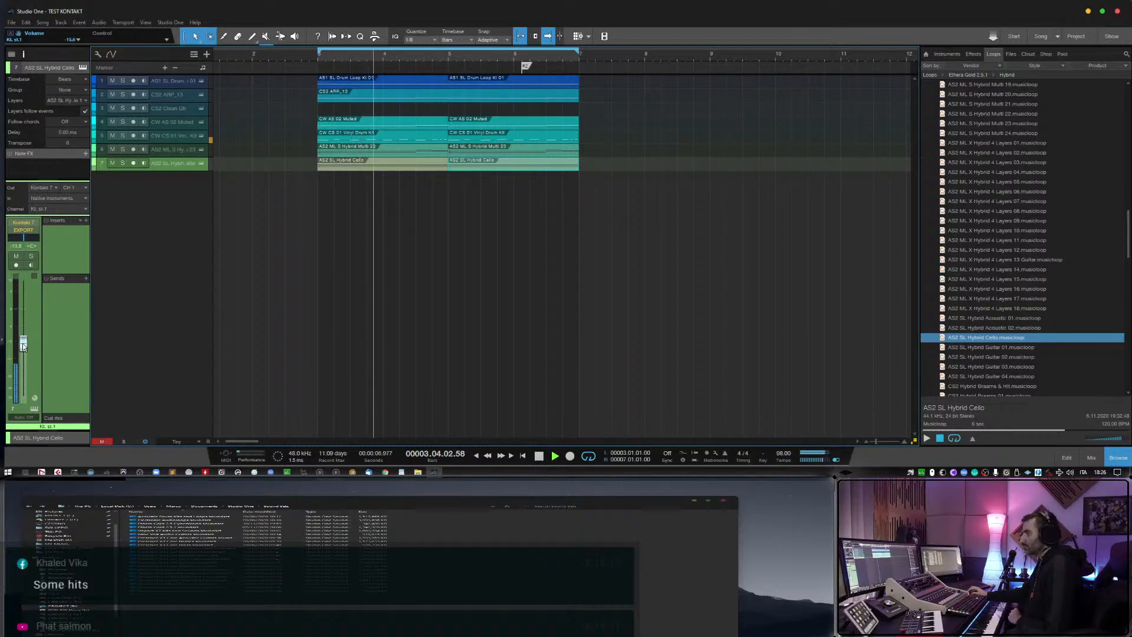
pyautogui.moveTo(22, 342); pyautogui.dragTo(29, 337)
# Lower the CW AS 02 Muted volume during playback and turn on monitoring for the CS2 Clean Gtr track.
pyautogui.press('Up')
pyautogui.press('Up')
pyautogui.press('Up')
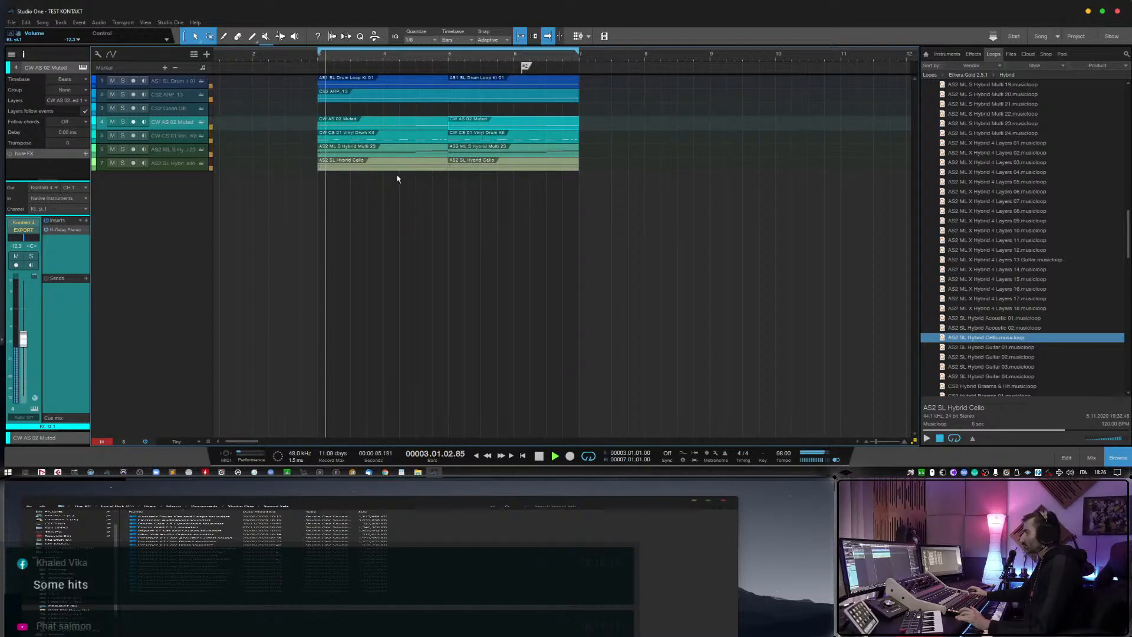
pyautogui.click(178, 109)
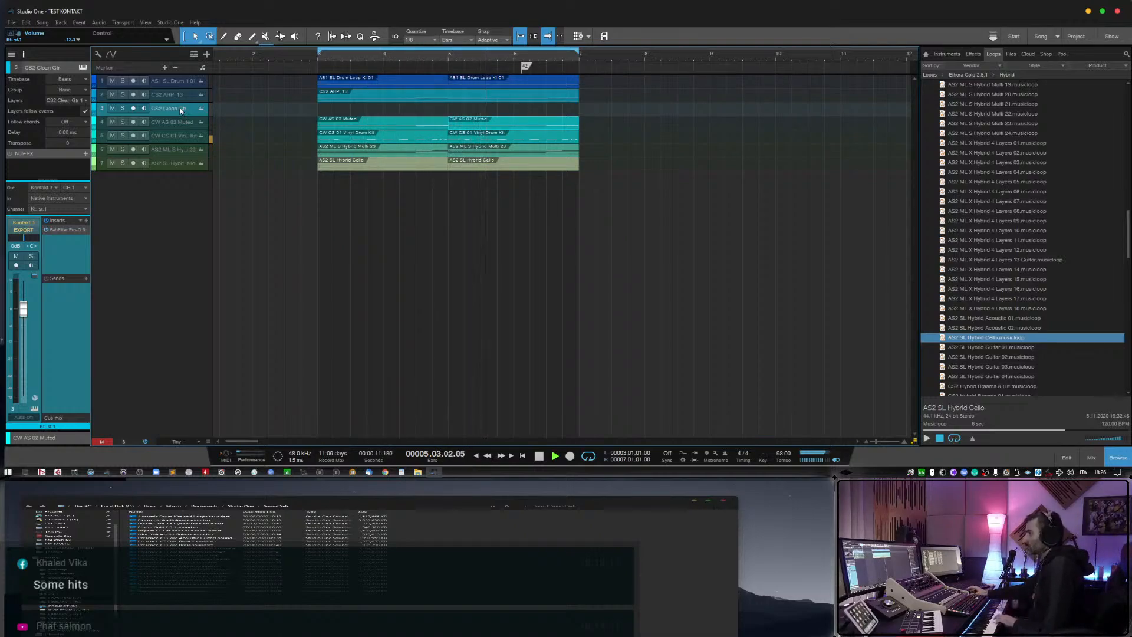
pyautogui.click(143, 108)
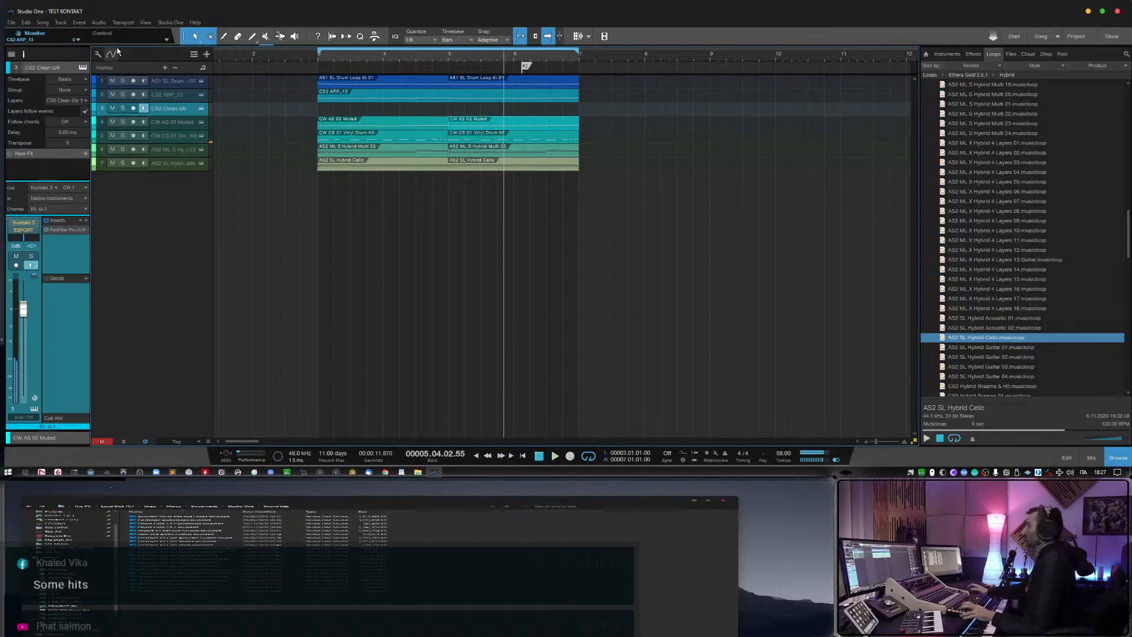
# Preview the CS2 Hybrid Braams musicloops, including 01, 02, 07, 09 and 11.
pyautogui.scroll(-3, 1001, 313)
pyautogui.click(1000, 337)
pyautogui.scroll(-2, 1001, 339)
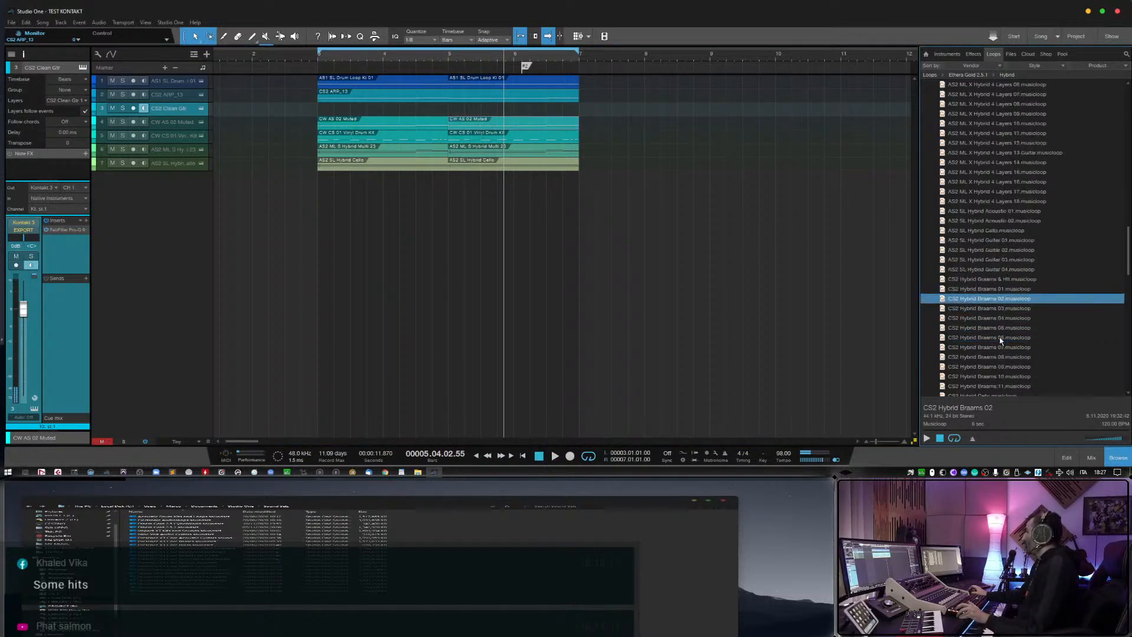
pyautogui.click(1001, 329)
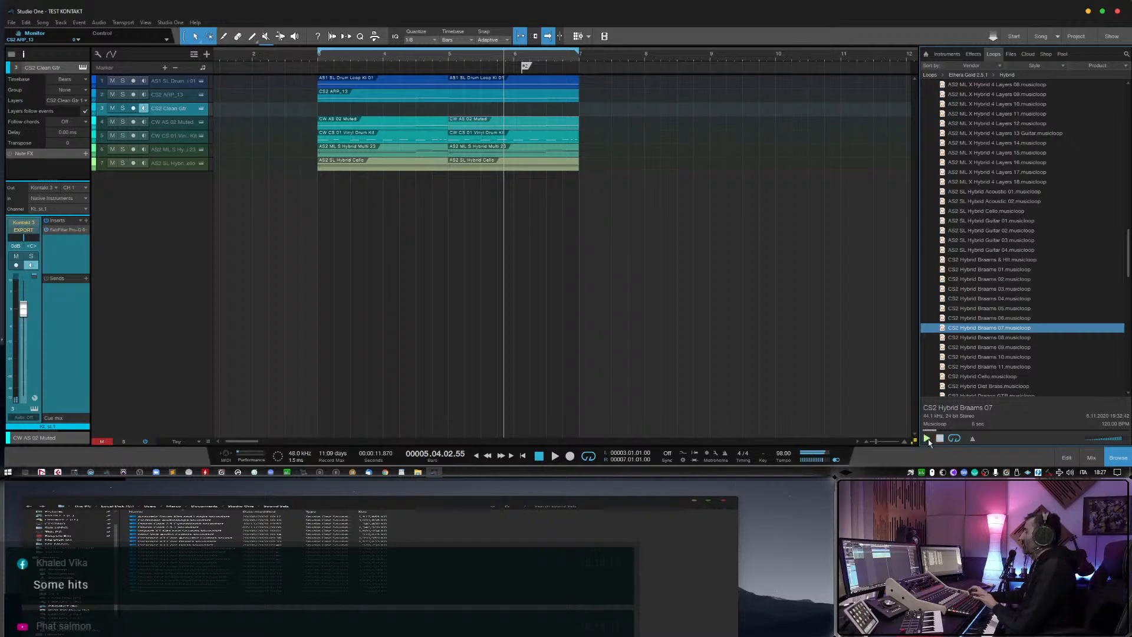
pyautogui.scroll(2, 1026, 377)
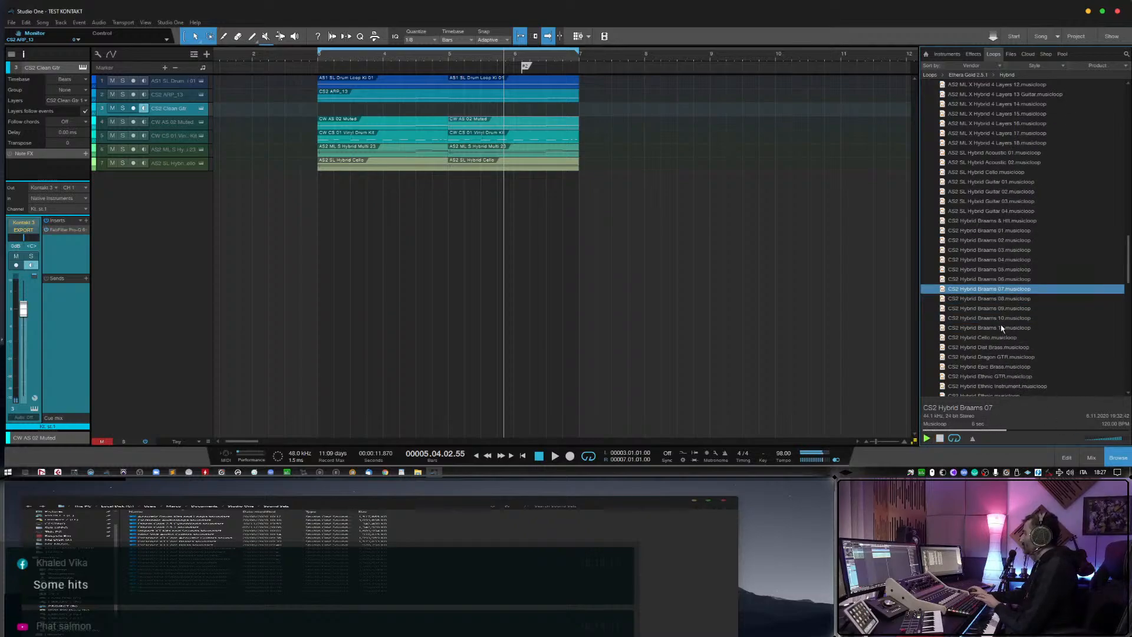
pyautogui.click(1000, 260)
pyautogui.click(1000, 230)
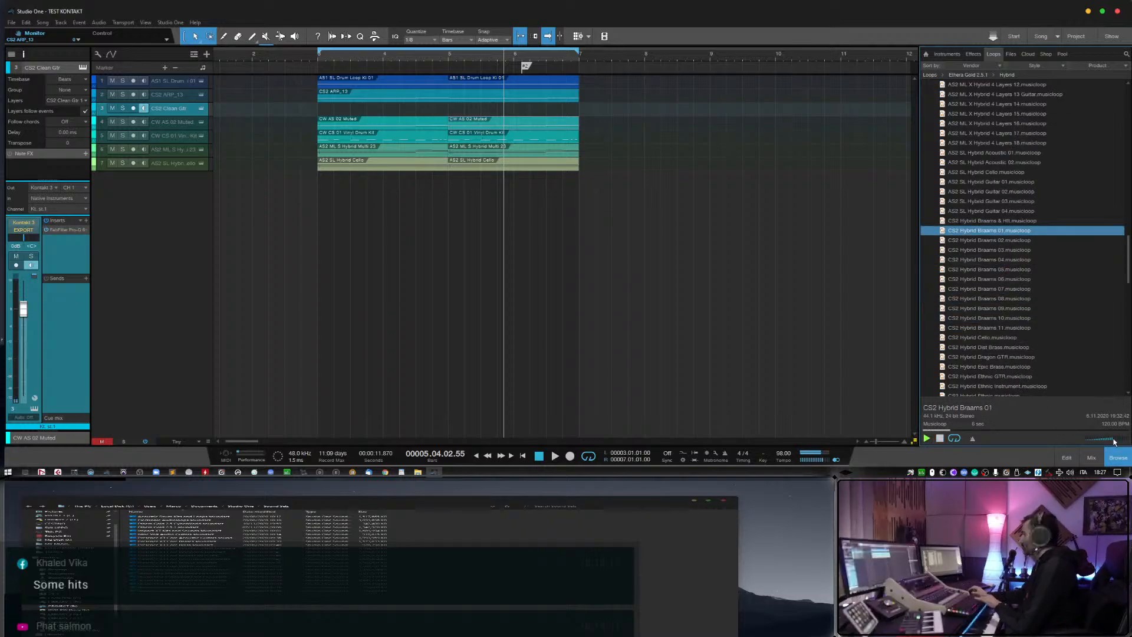
pyautogui.click(996, 289)
pyautogui.click(999, 307)
pyautogui.click(999, 327)
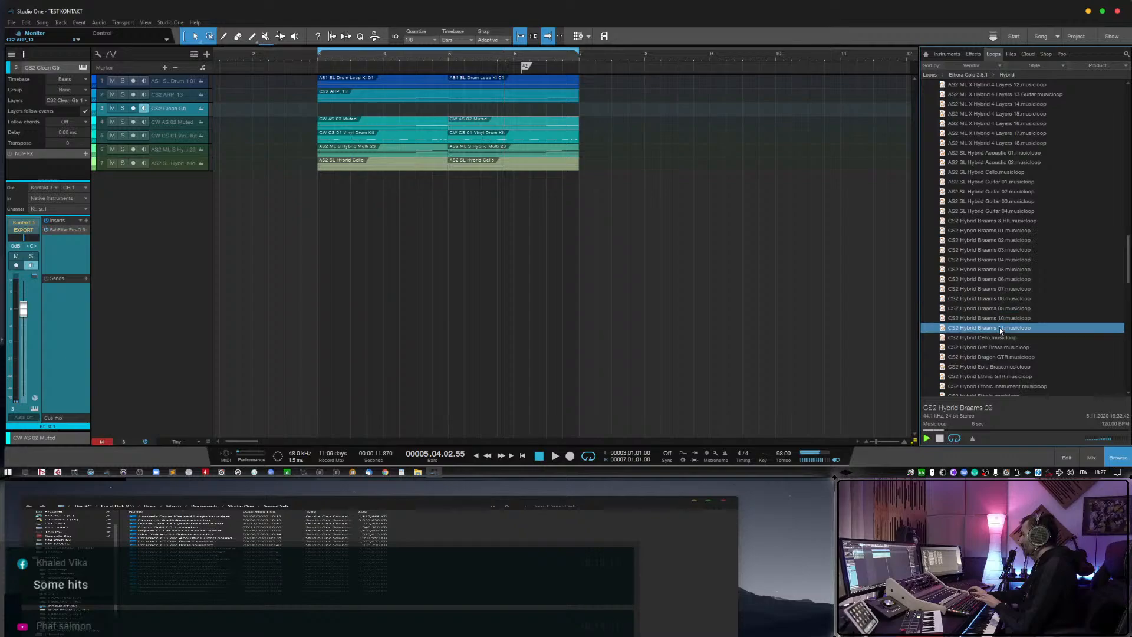
# Preview further CS2 Hybrid musicloops below the Braams, including Hybrid Evolution and Hybrid Loop 08.
pyautogui.scroll(-2, 1000, 330)
pyautogui.click(999, 338)
pyautogui.scroll(-3, 1000, 341)
pyautogui.click(1000, 348)
pyautogui.scroll(-2, 1000, 347)
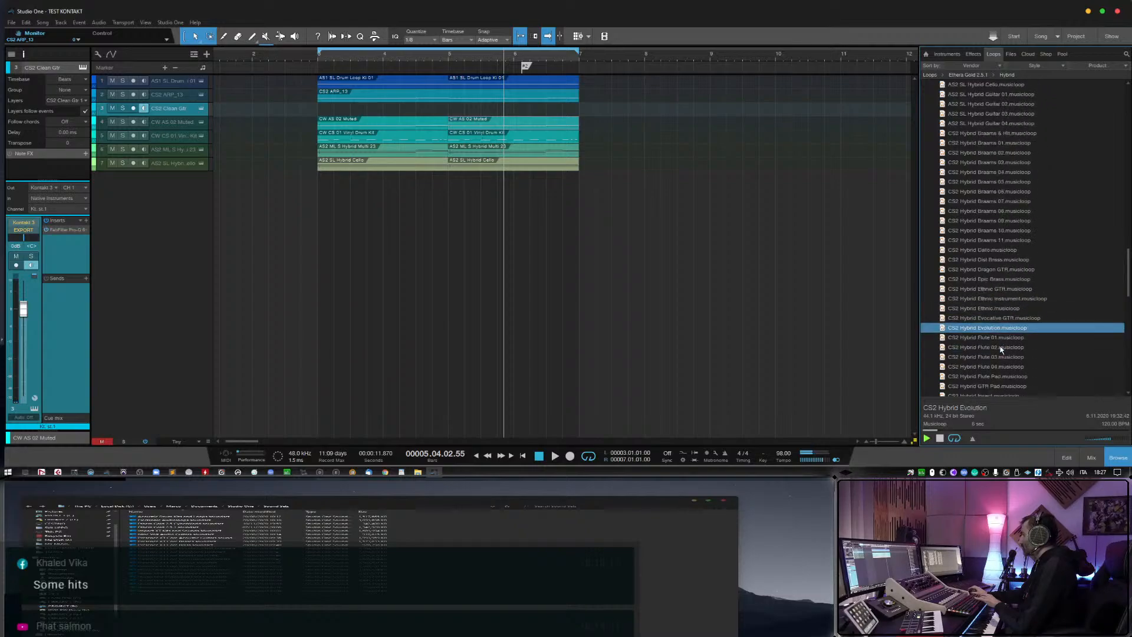
pyautogui.click(1001, 348)
pyautogui.scroll(-3, 1009, 366)
pyautogui.scroll(-4, 979, 353)
pyautogui.click(982, 338)
pyautogui.scroll(-9, 984, 333)
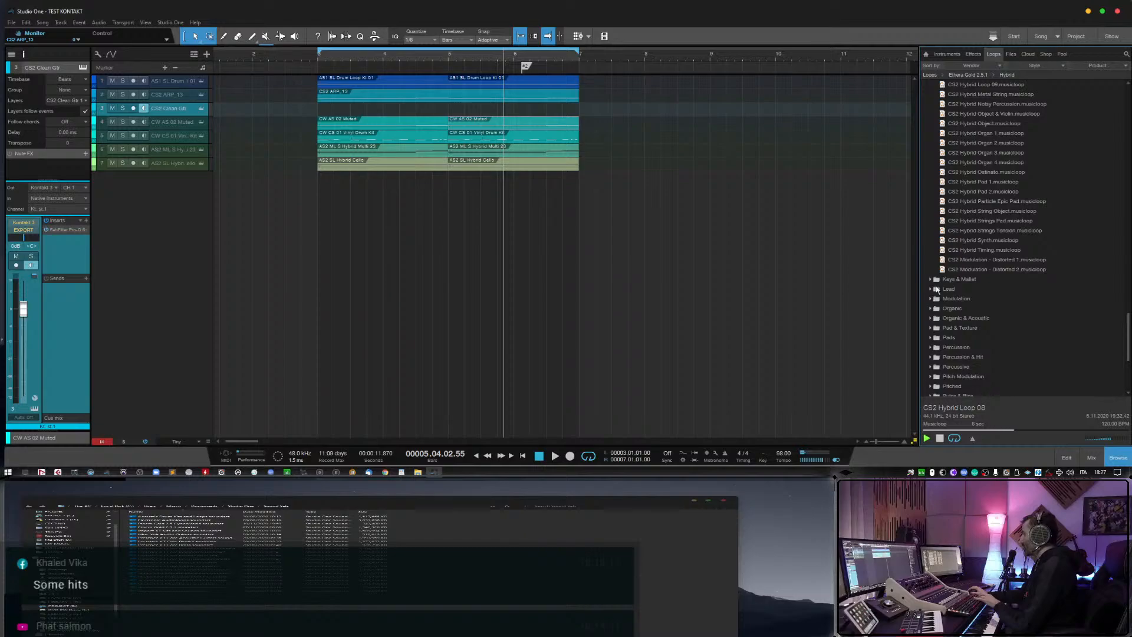
# Preview musicloops in the Keys & Mallet folder, including Kalimba & Bell 1 & 2, Mallet Arp 01, Pluck 01 and Pluck Dist Reverberation.
pyautogui.click(930, 280)
pyautogui.scroll(-2, 972, 311)
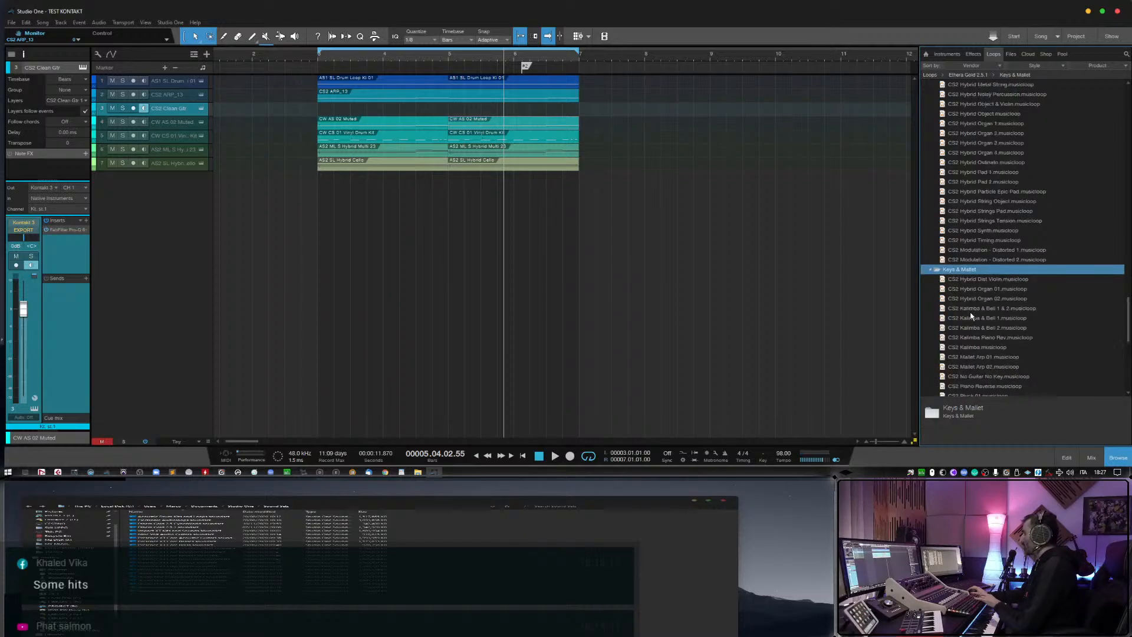
pyautogui.click(974, 281)
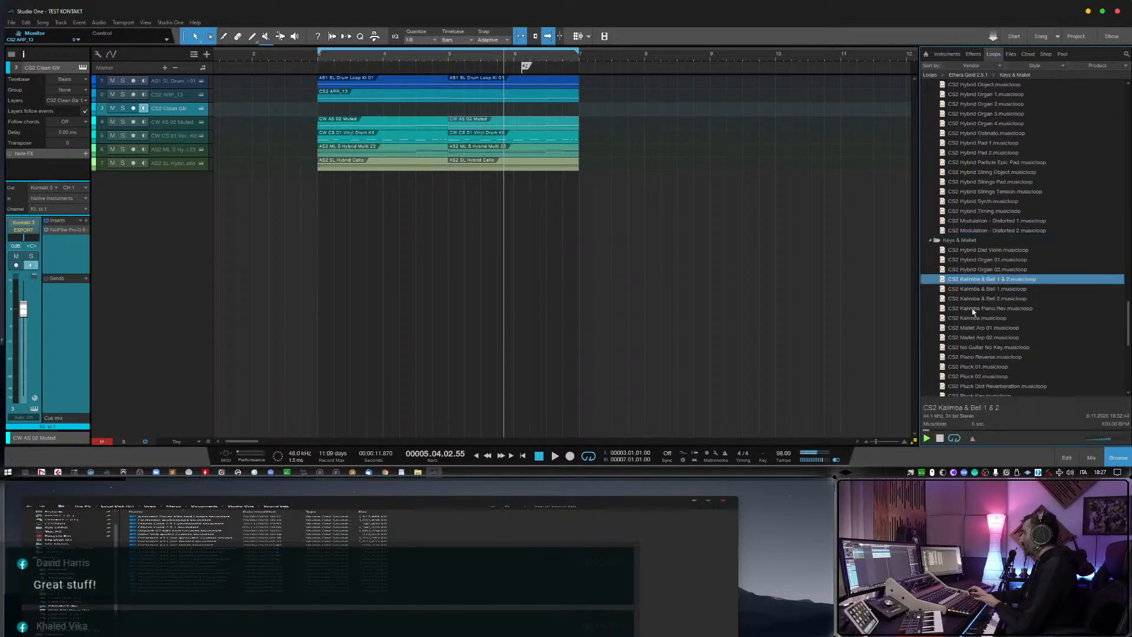
pyautogui.click(978, 329)
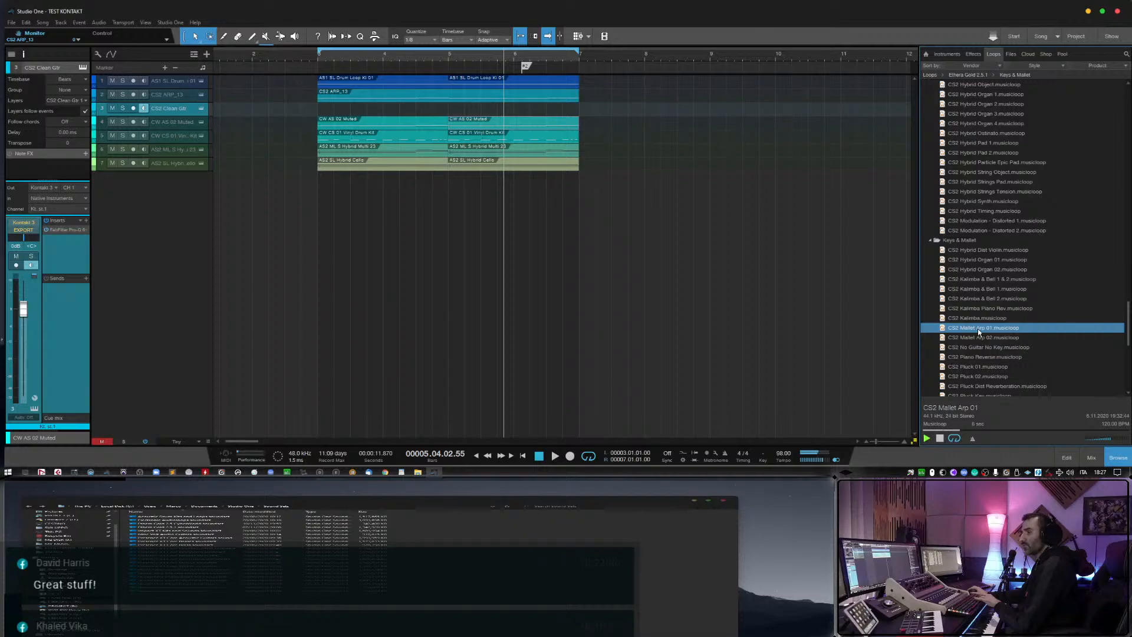
pyautogui.press('Down')
pyautogui.press('Down')
pyautogui.press('Down')
pyautogui.press('Down')
pyautogui.press('Down')
pyautogui.press('Down')
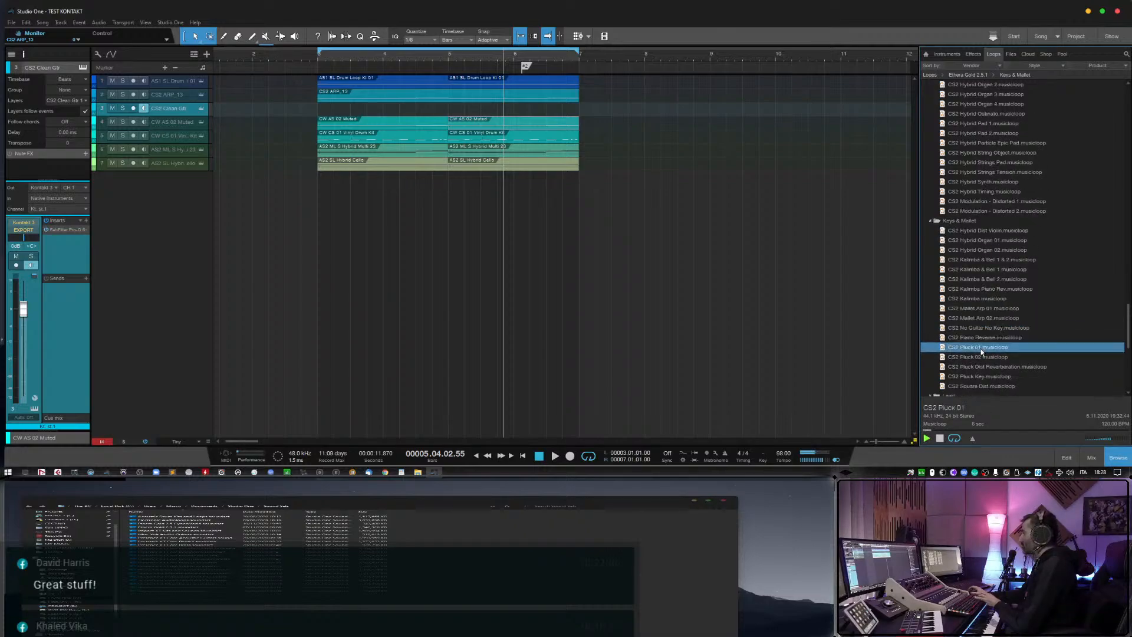
# Collapse the Drones, Hybrid and Keys & Mallet folders of the Ethera Gold 2.5.1 loops.
pyautogui.scroll(15, 982, 352)
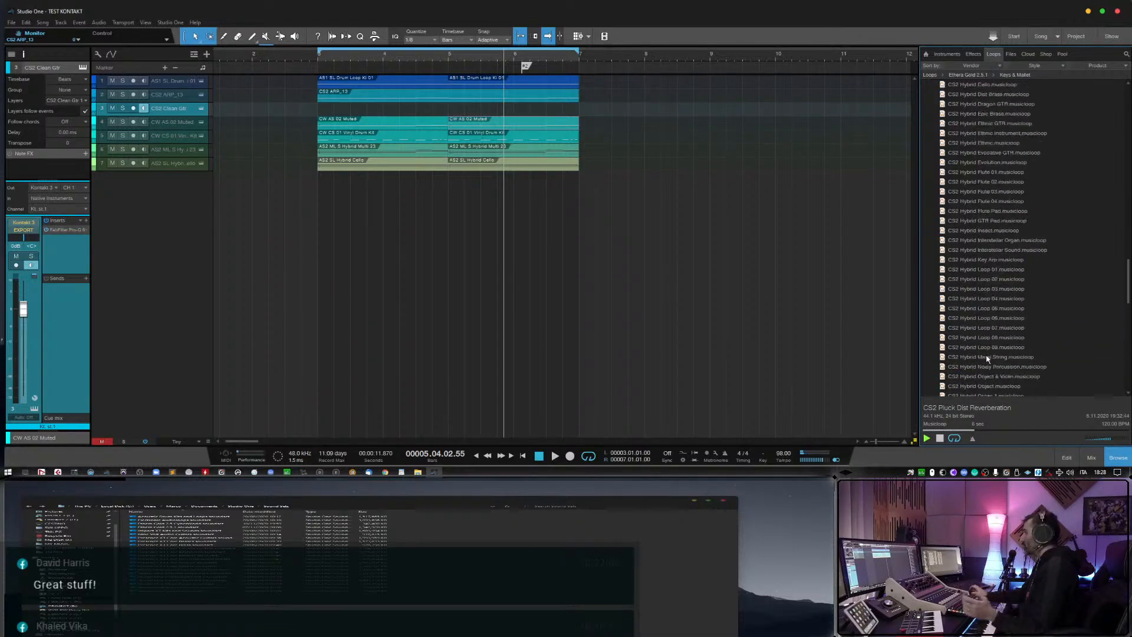
pyautogui.scroll(10, 991, 363)
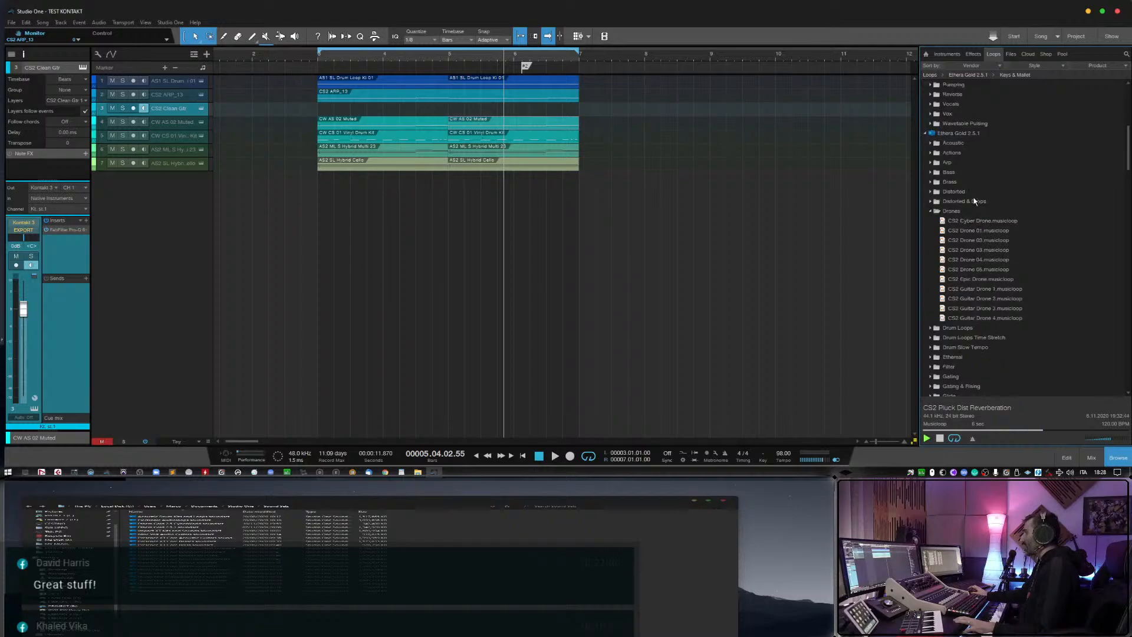
pyautogui.click(933, 211)
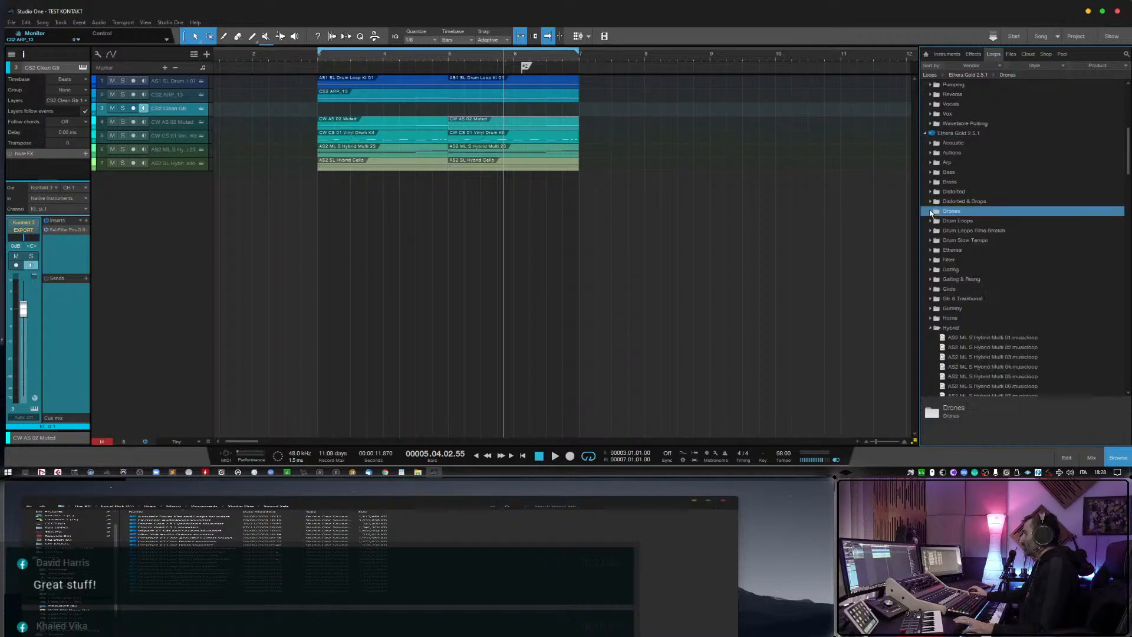
pyautogui.click(931, 330)
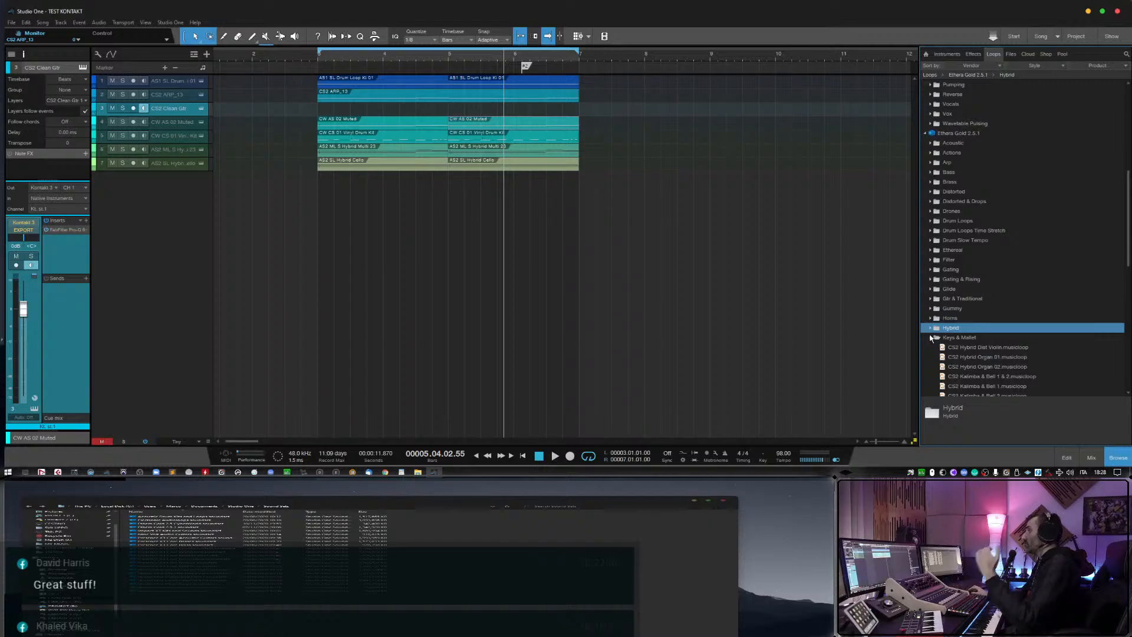
pyautogui.click(931, 337)
# Add the Vocal Phrases Clara musicloop from the Vocals folder on a new track at bar 3 and delete its event.
pyautogui.scroll(-7, 976, 307)
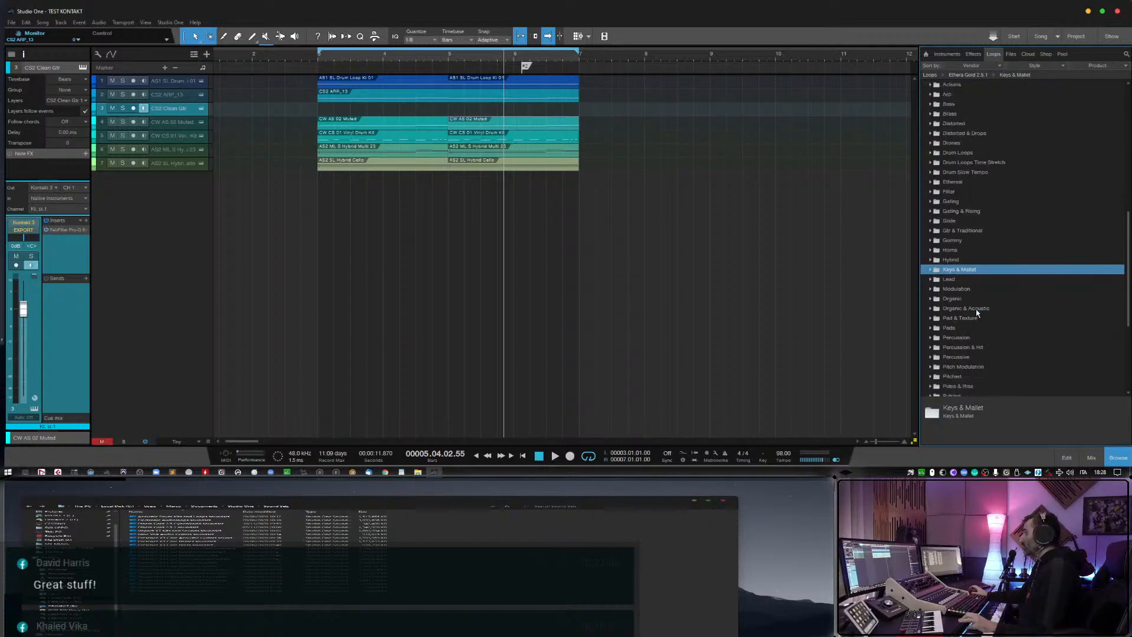
pyautogui.scroll(-2, 972, 317)
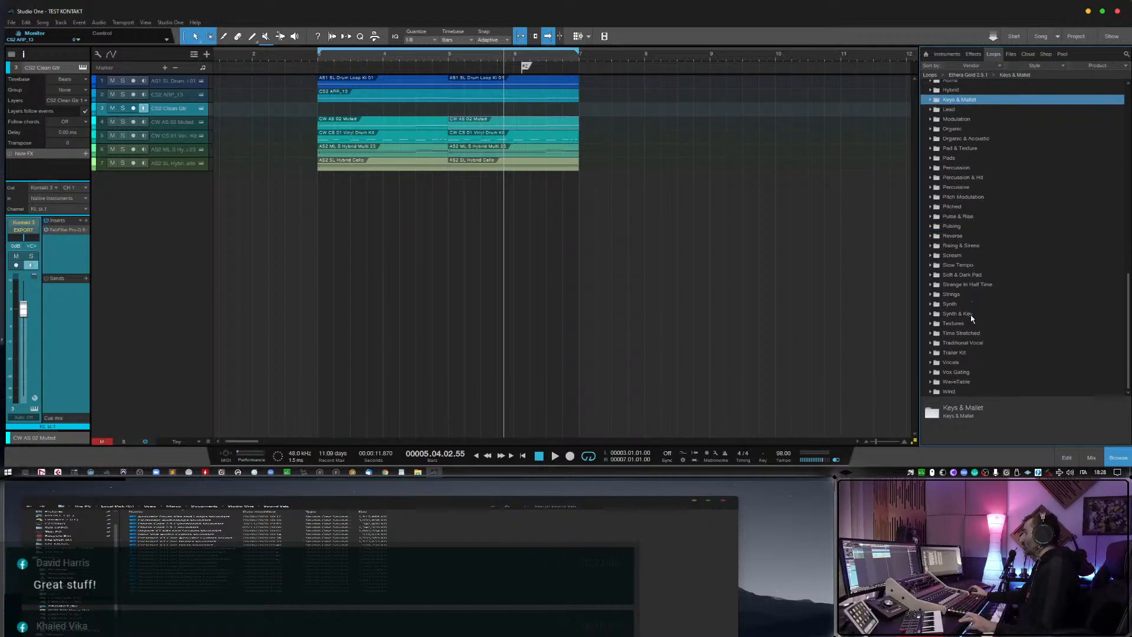
pyautogui.click(931, 364)
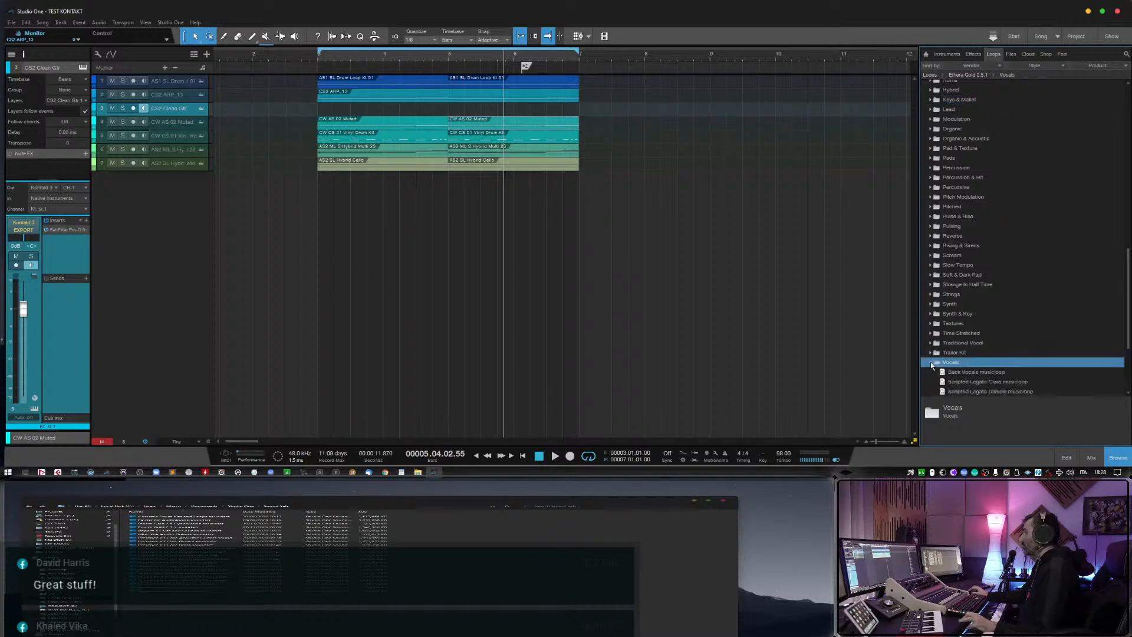
pyautogui.scroll(-4, 943, 353)
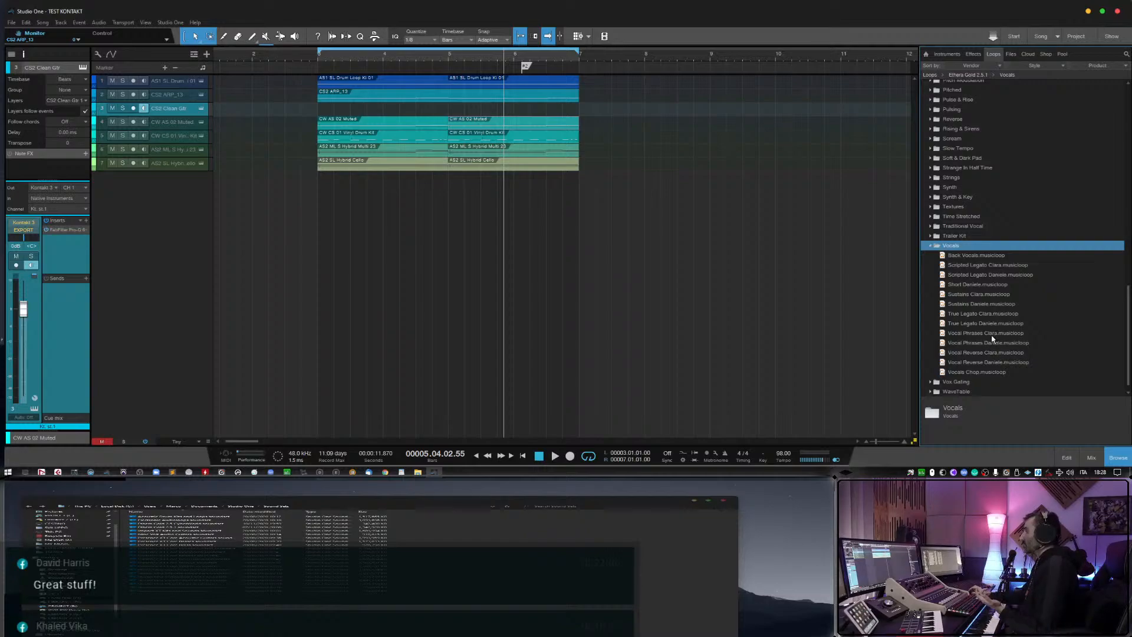
pyautogui.moveTo(992, 336); pyautogui.dragTo(339, 215)
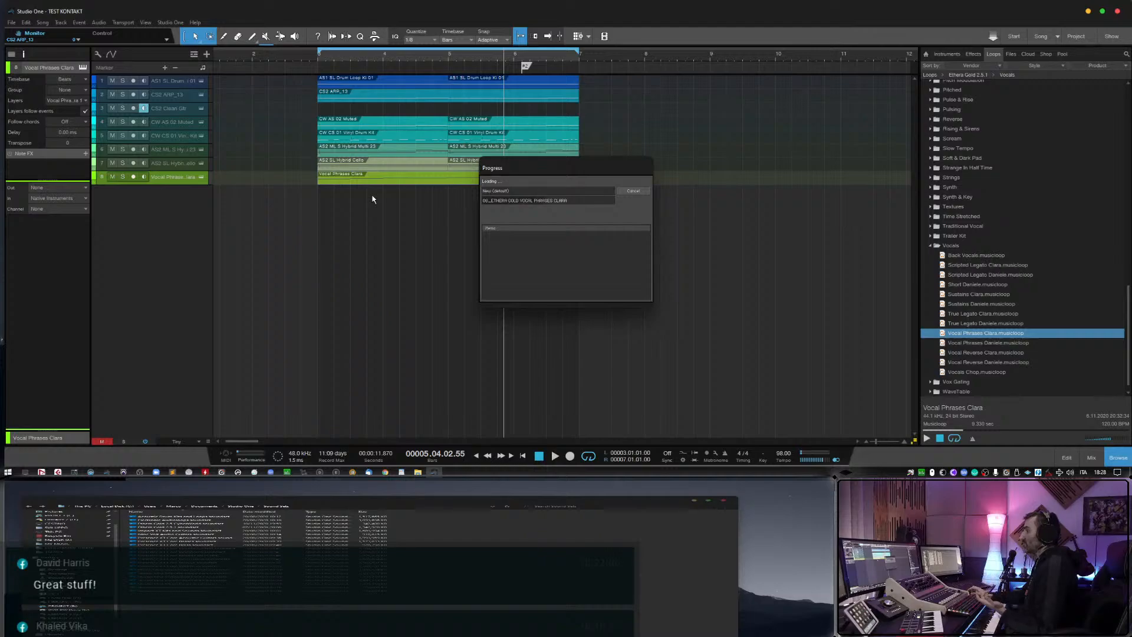
pyautogui.click(373, 180)
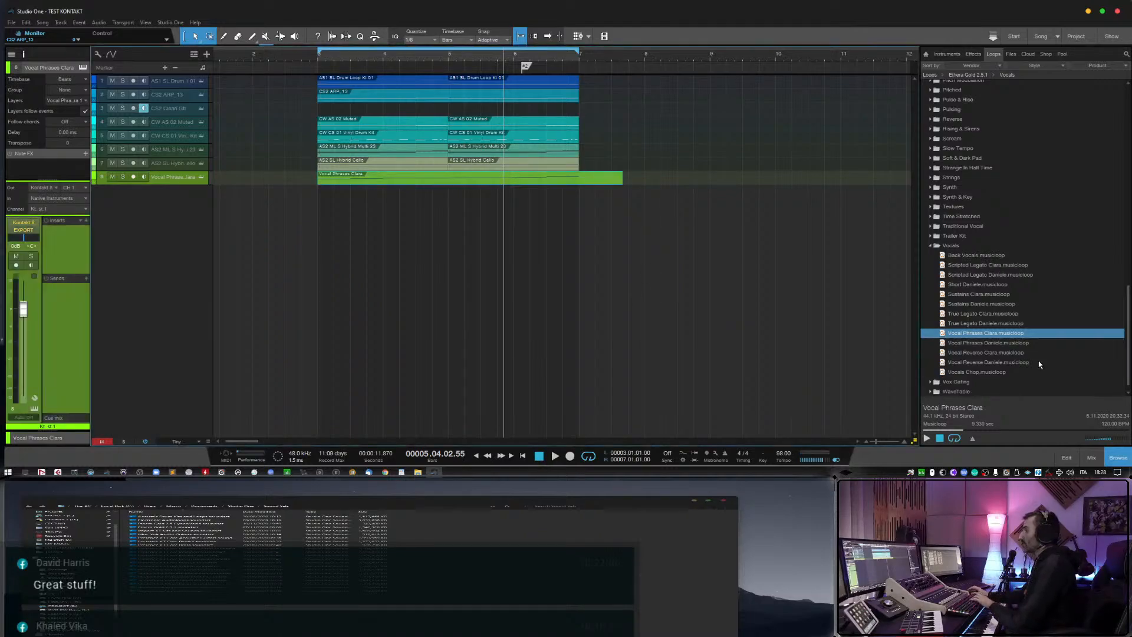
pyautogui.press('Delete')
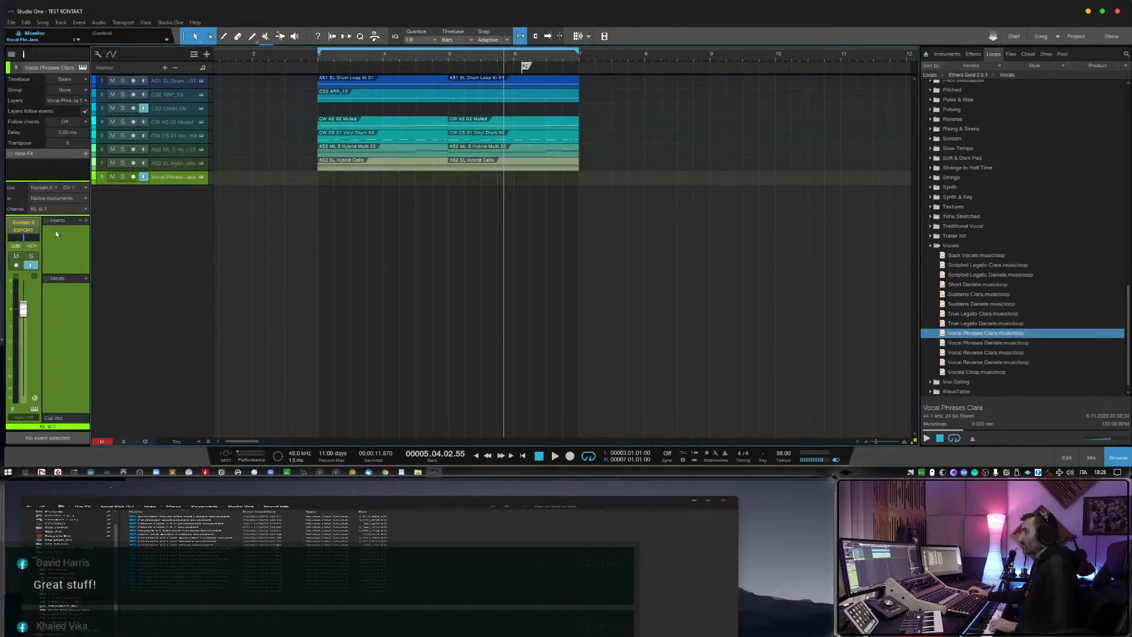
# Raise the Vocal Phrases Clara track's volume and load the phrase 14 ETHEREAL - Dm 110 in its instrument.
pyautogui.click(202, 177)
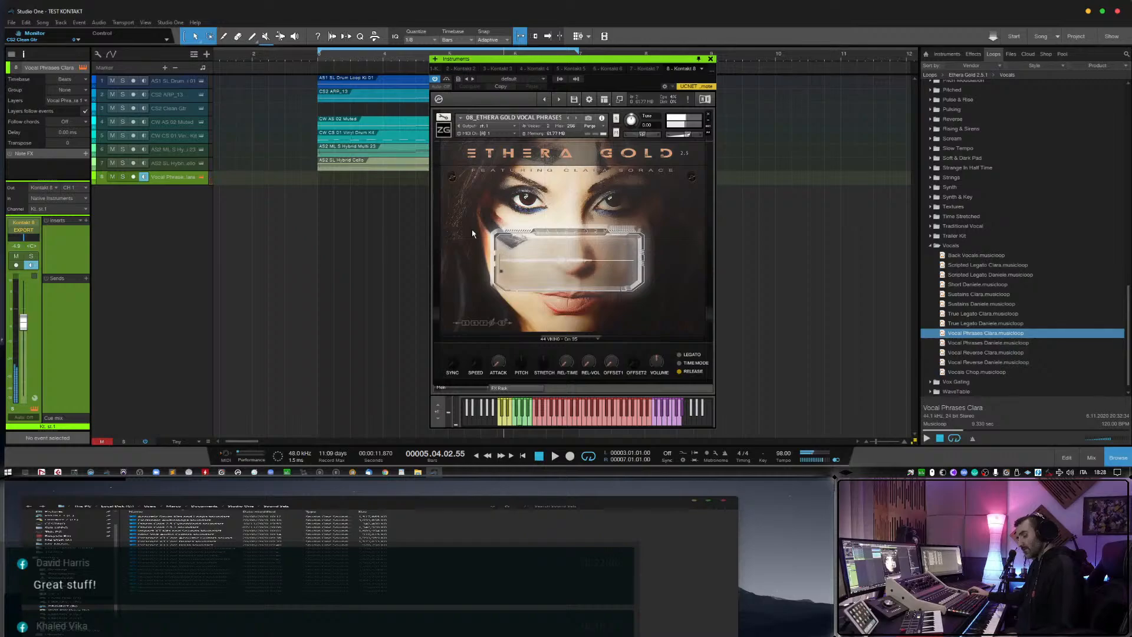
pyautogui.moveTo(24, 325); pyautogui.dragTo(24, 318)
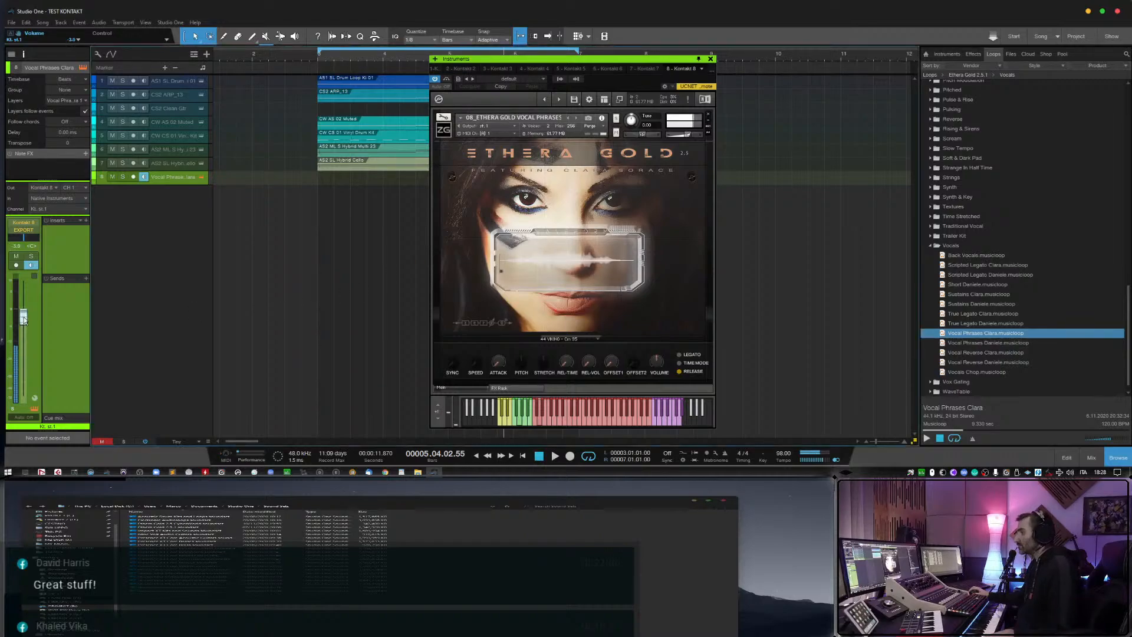
pyautogui.click(563, 339)
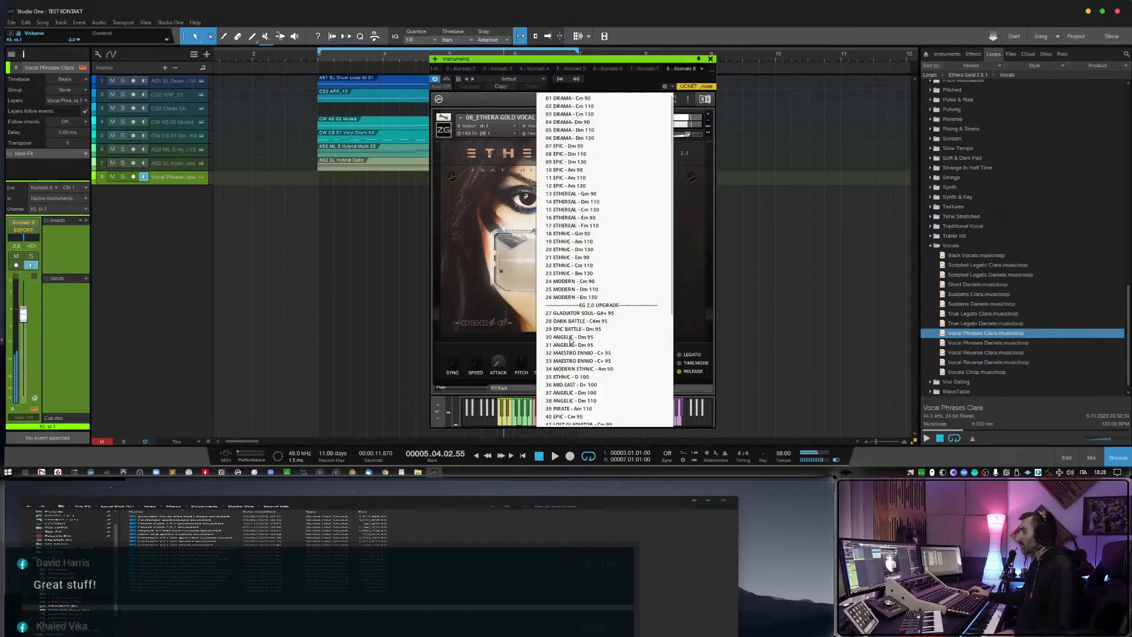
pyautogui.scroll(-2, 593, 263)
pyautogui.scroll(6, 592, 261)
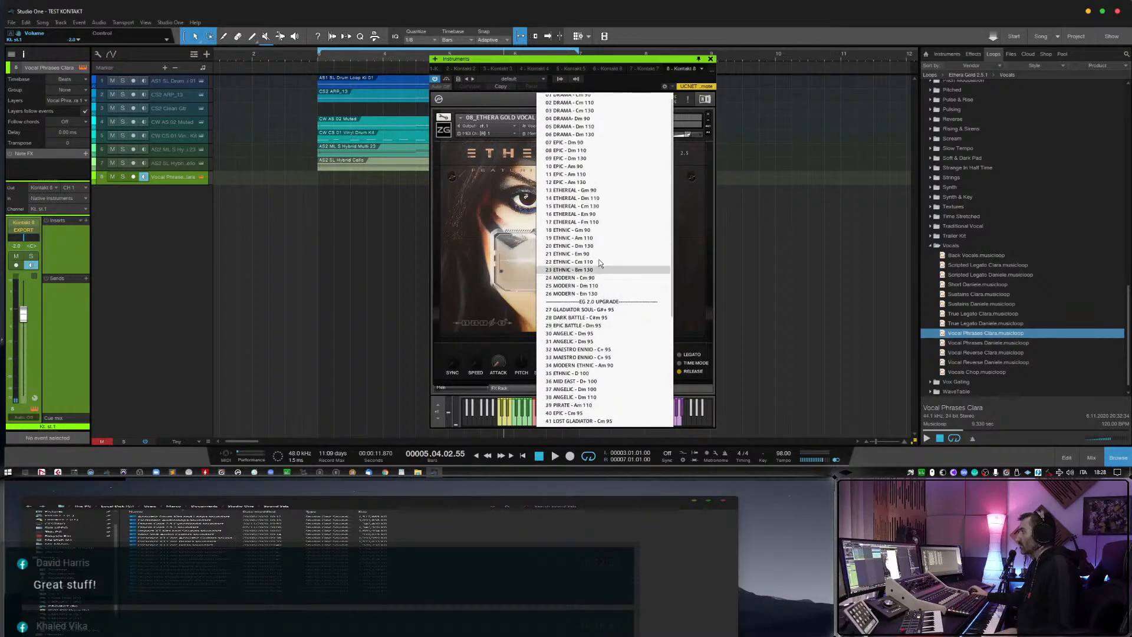
pyautogui.scroll(1, 599, 278)
pyautogui.click(597, 202)
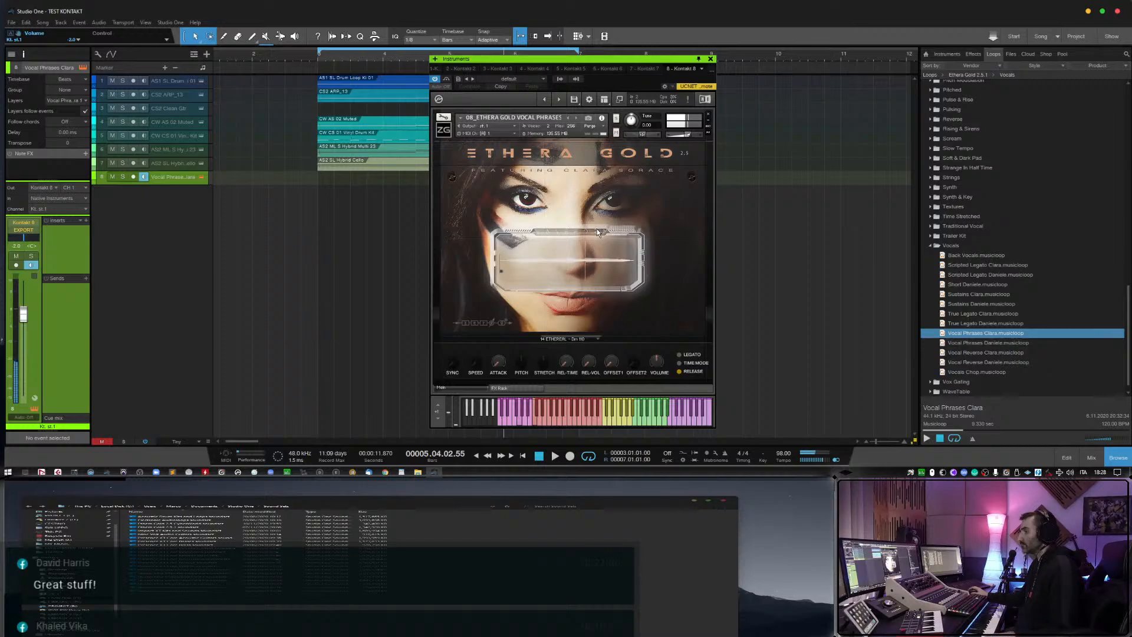
# Close the instrument window and remove the Vocal Phrases Clara track together with its instrument.
pyautogui.click(202, 177)
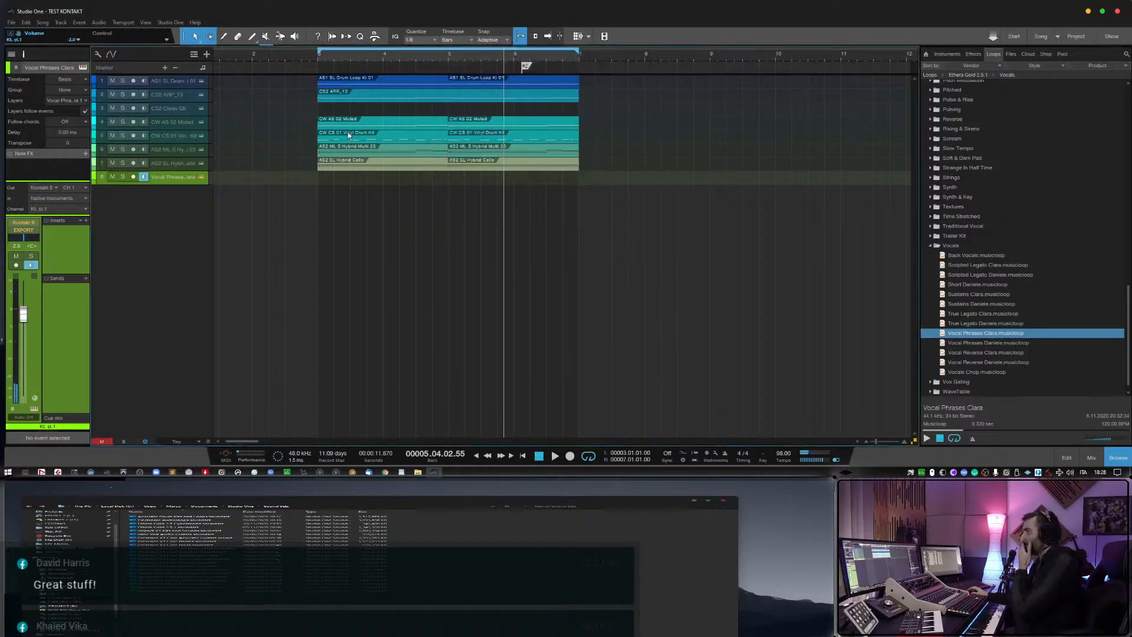
pyautogui.rightClick(187, 178)
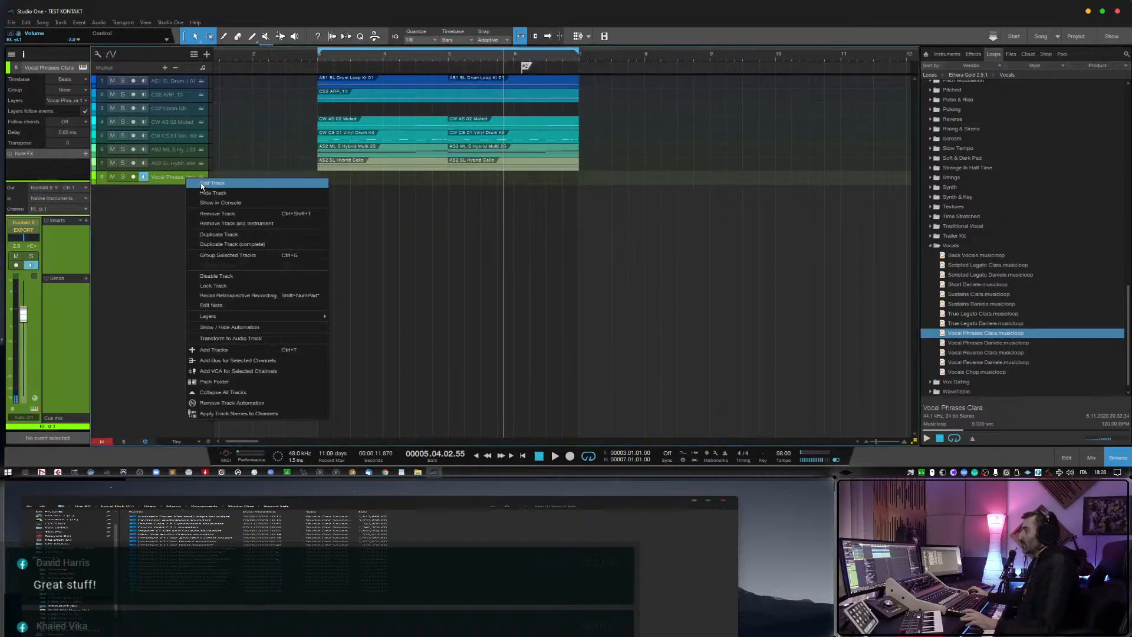
pyautogui.click(249, 226)
# Collapse the Vocals folder and expand the Dark subfolder of the Pads loops.
pyautogui.scroll(-1, 991, 348)
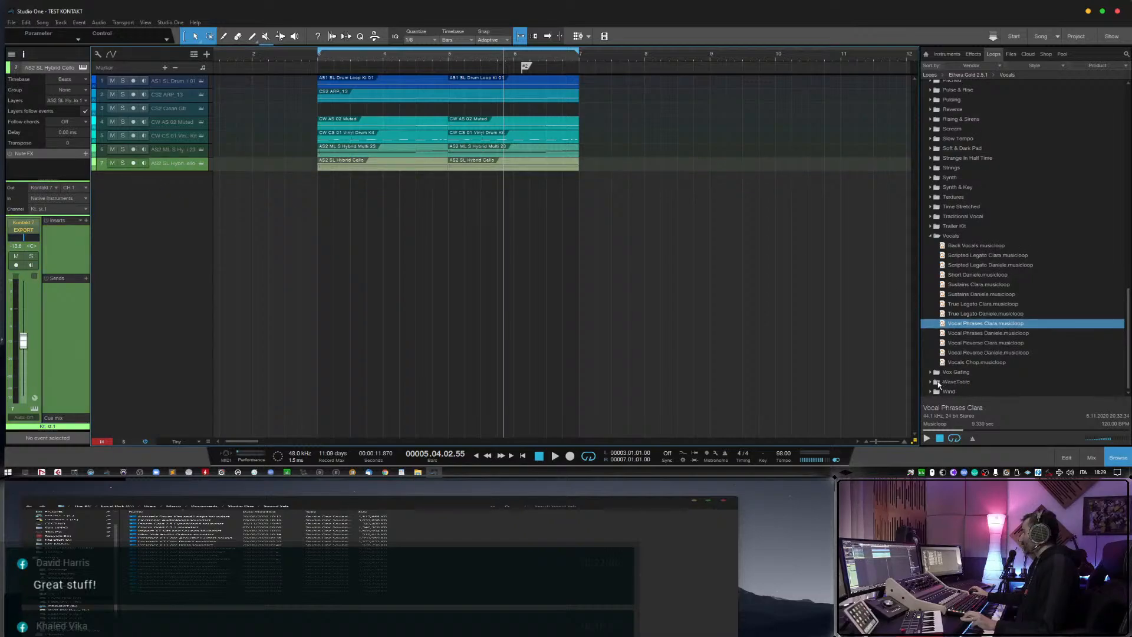
pyautogui.click(930, 235)
pyautogui.scroll(6, 953, 324)
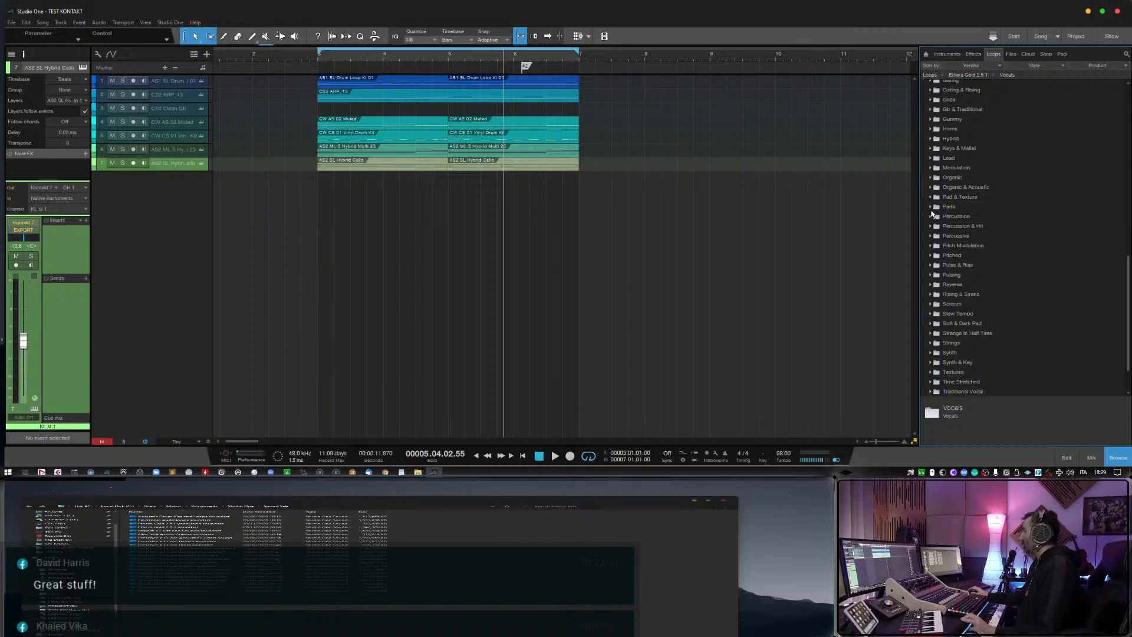
pyautogui.click(930, 207)
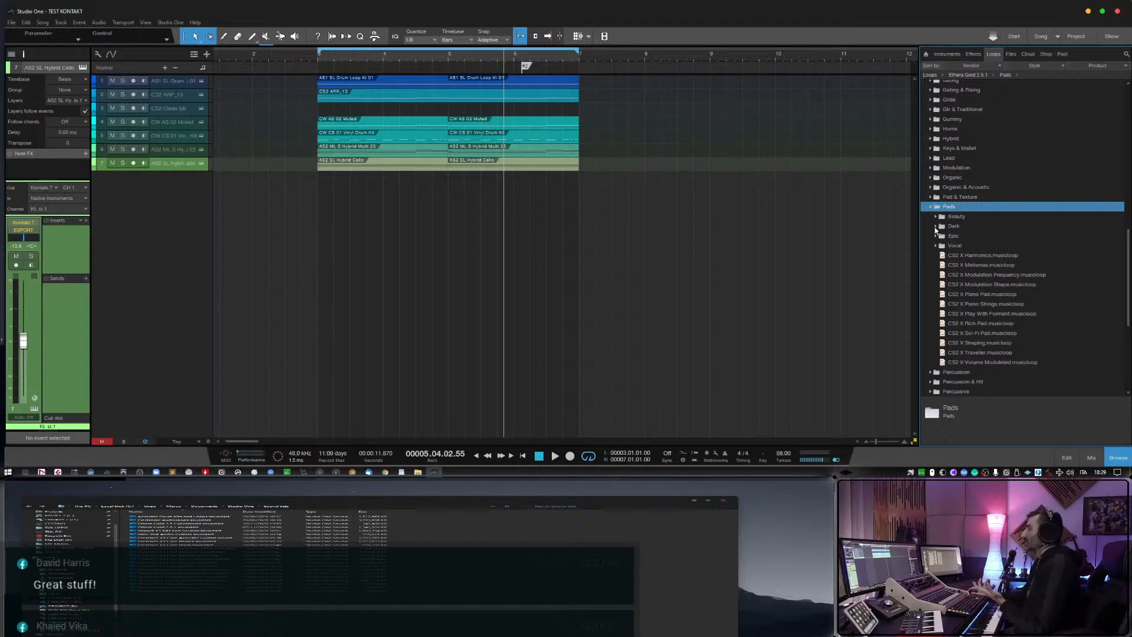
pyautogui.click(936, 227)
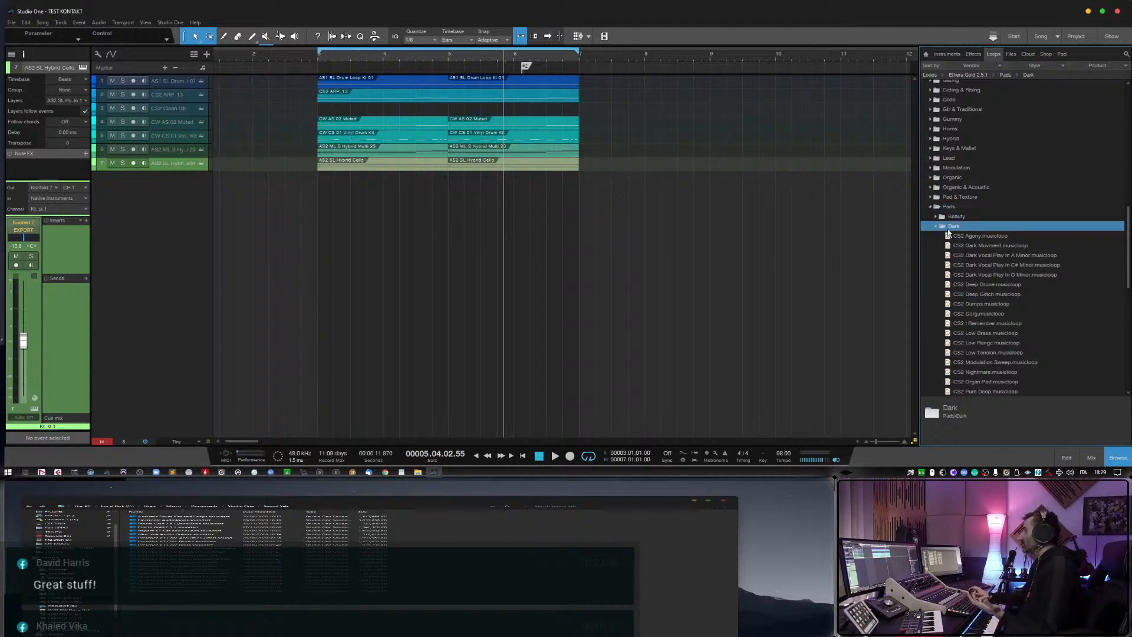
# Preview the Dark pad musicloops, including Dark Vocal Play in A Minor and C# Minor, Dark Movment, Deep Glitch and Dumps.
pyautogui.scroll(-3, 962, 289)
pyautogui.click(985, 304)
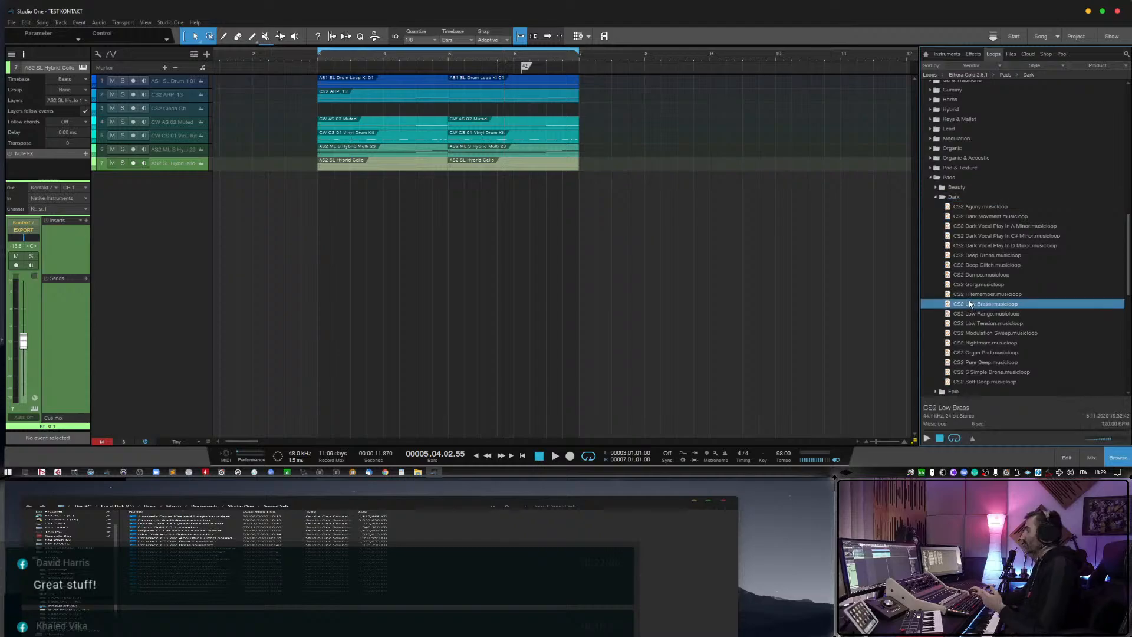
pyautogui.click(973, 228)
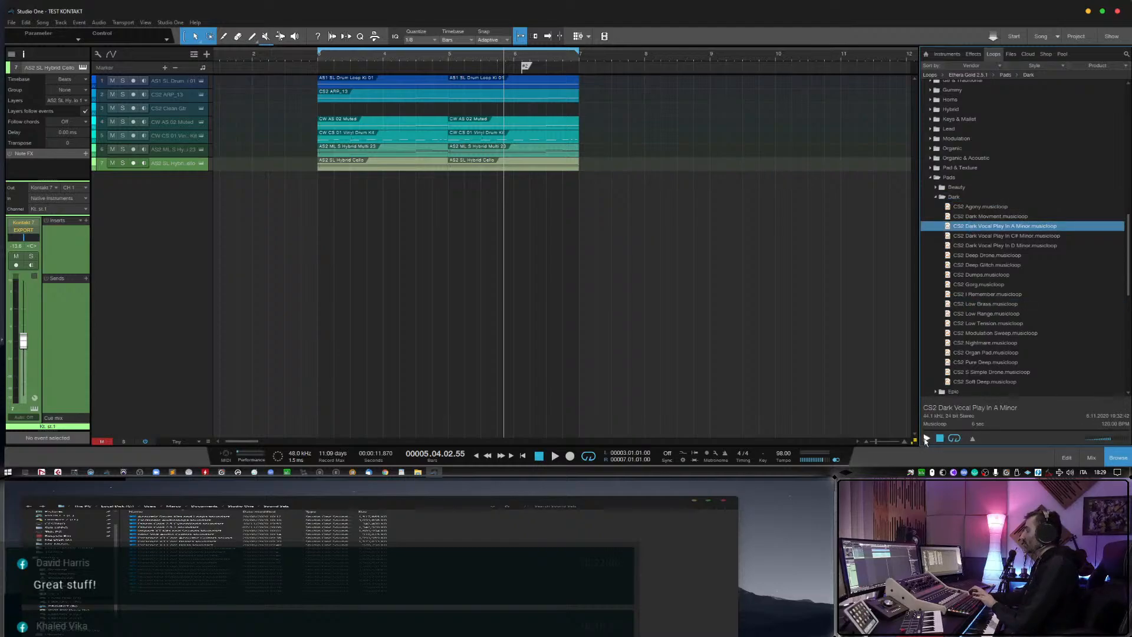
pyautogui.click(926, 439)
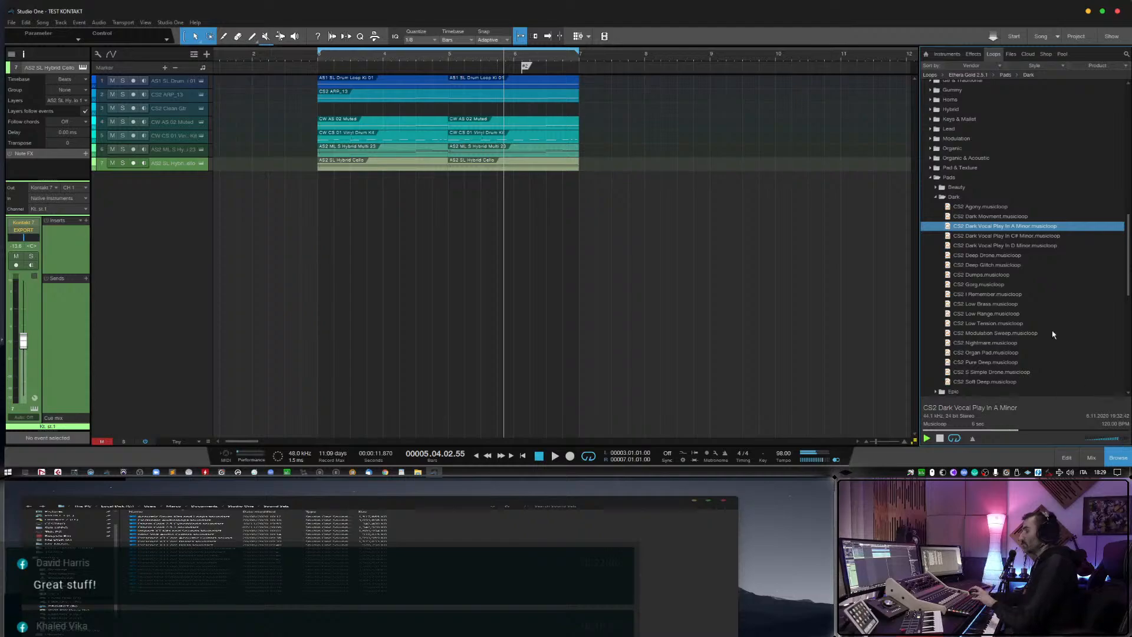
pyautogui.press('Up')
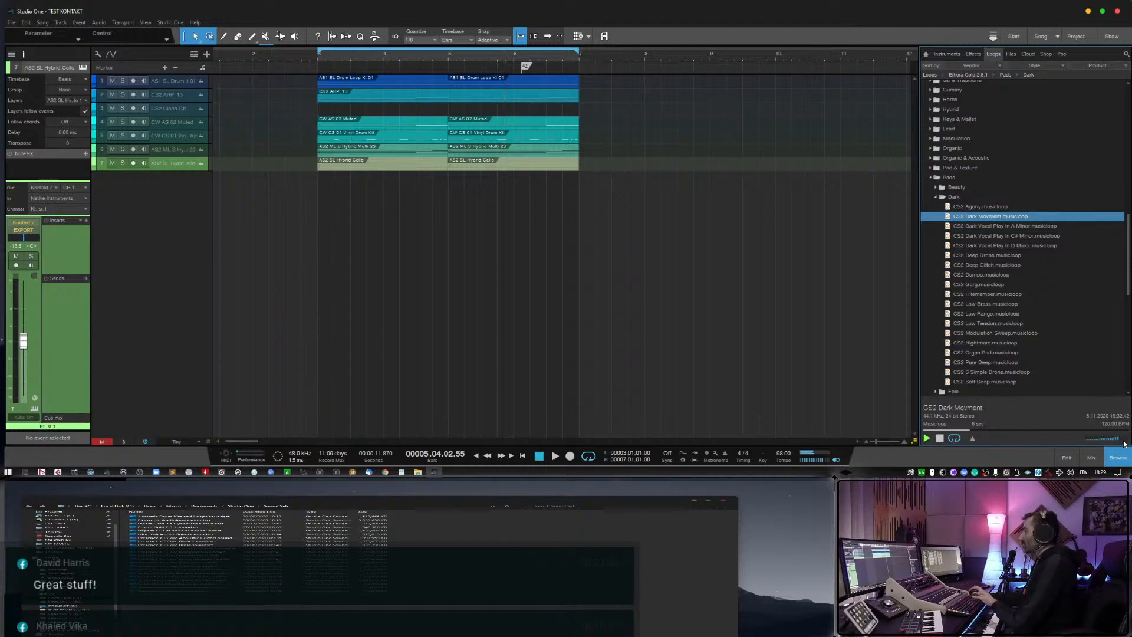
pyautogui.press('Down')
pyautogui.press('Down')
pyautogui.press('Down')
pyautogui.press('Down')
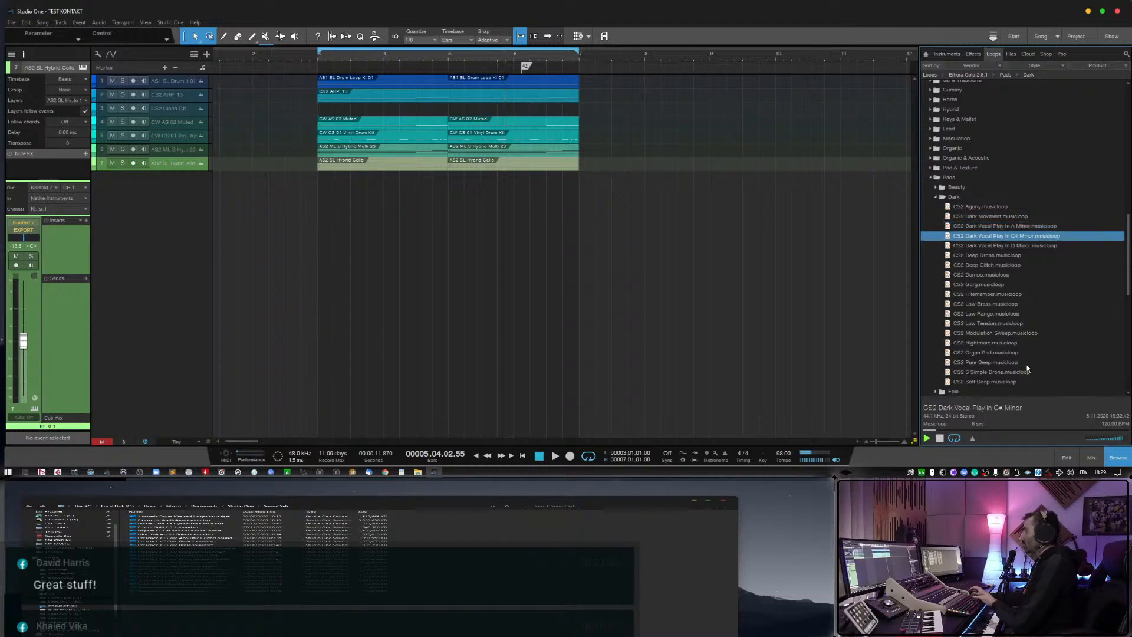
pyautogui.press('Down')
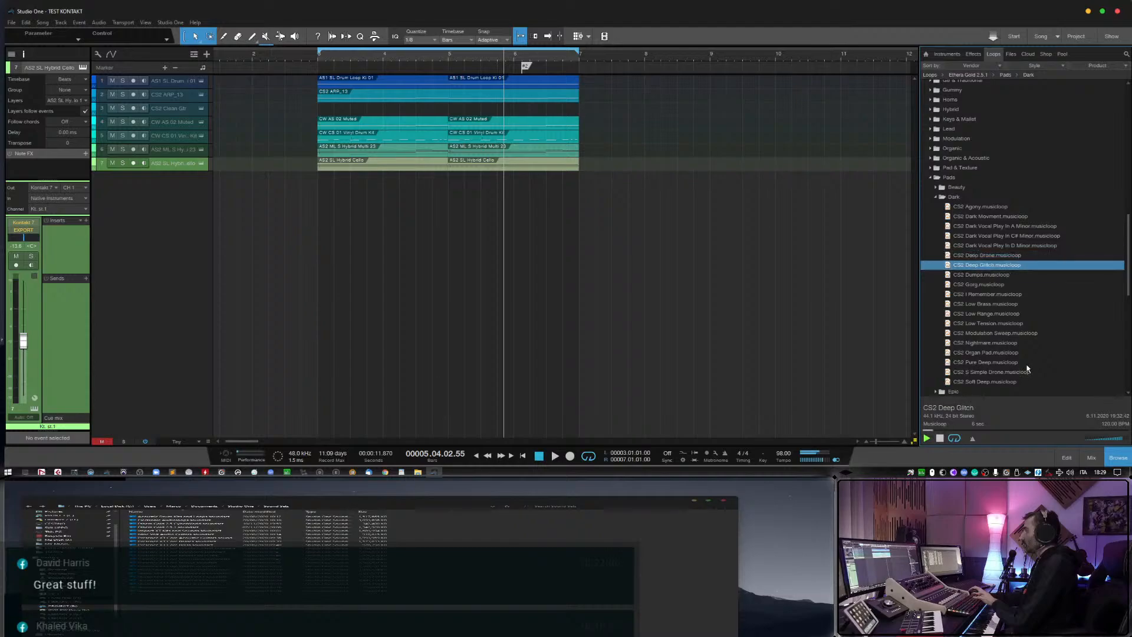
pyautogui.press('Down')
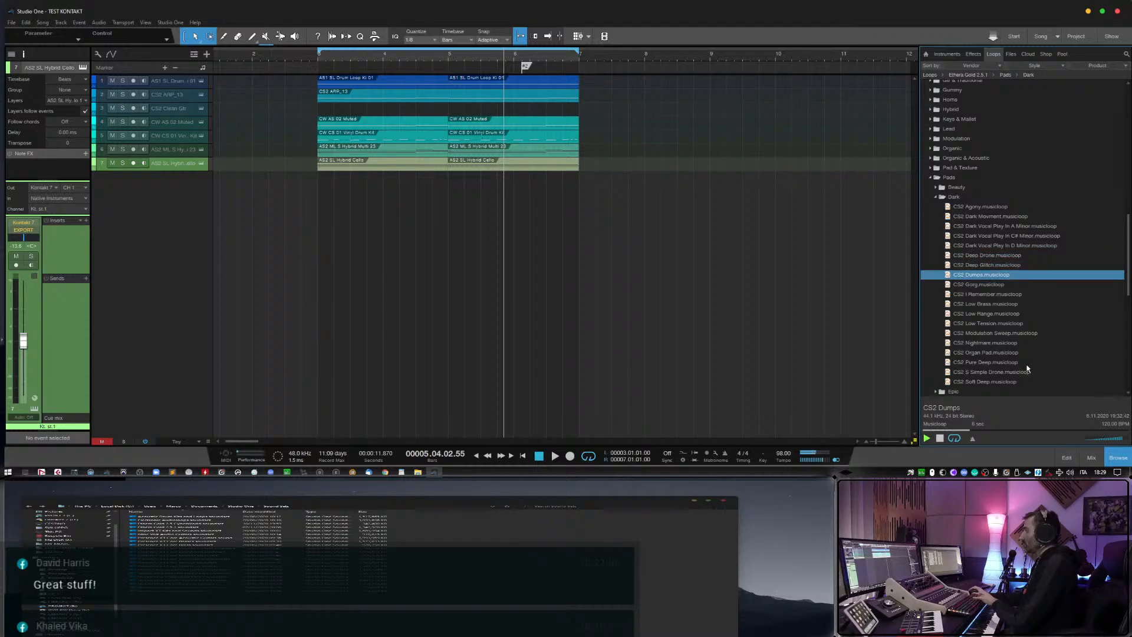
# Preview the remaining Dark pad musicloops from CS2 Gorg through Low Brass, Low Tension and Modulation Sweep to CS2 Nightmare.
pyautogui.press('Down')
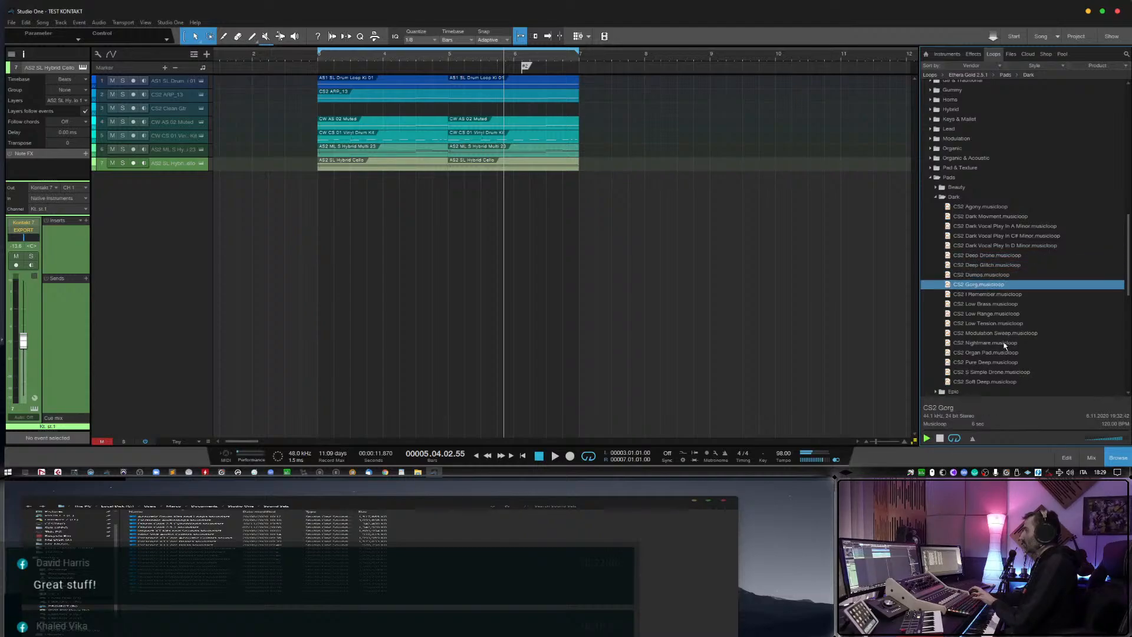
pyautogui.press('Down')
pyautogui.press('Down')
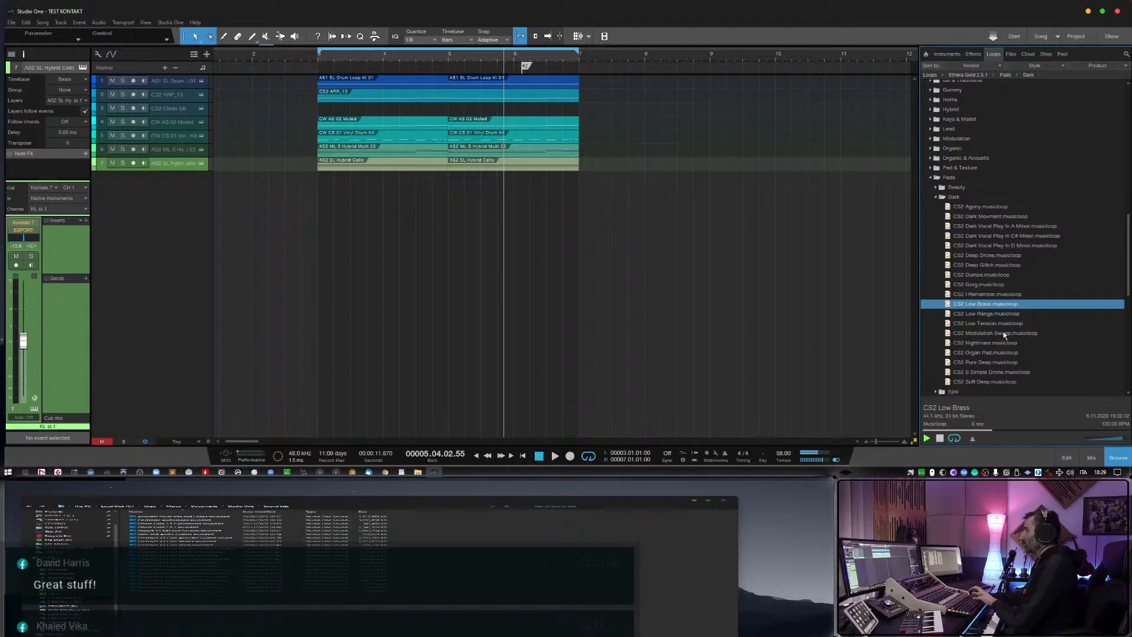
pyautogui.press('Down')
pyautogui.press('Down')
pyautogui.press('Down')
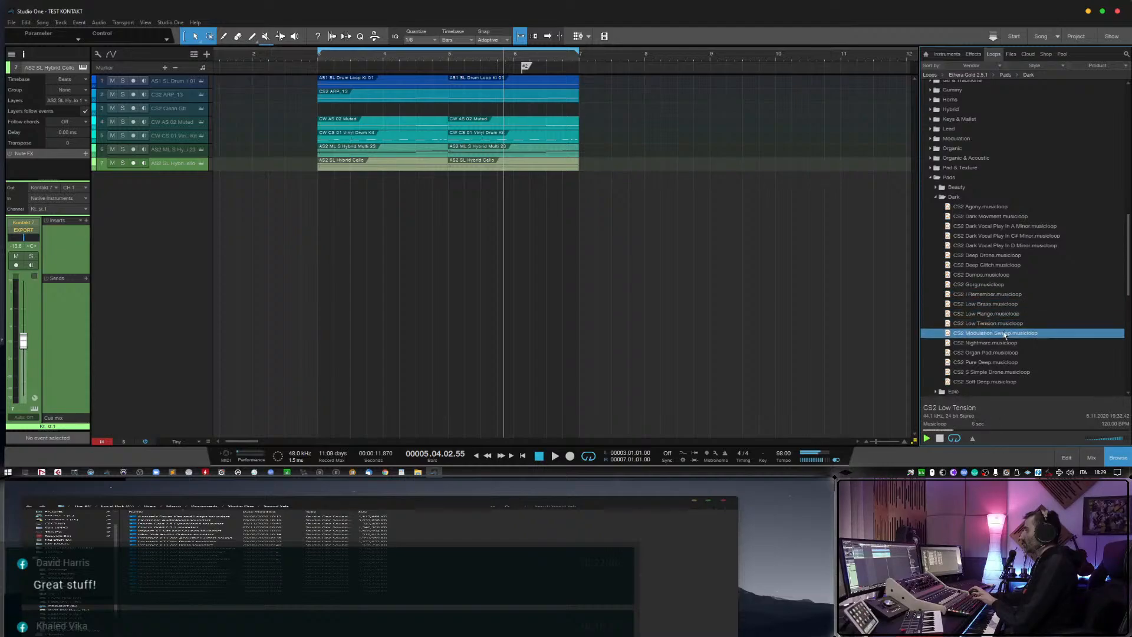
pyautogui.press('Down')
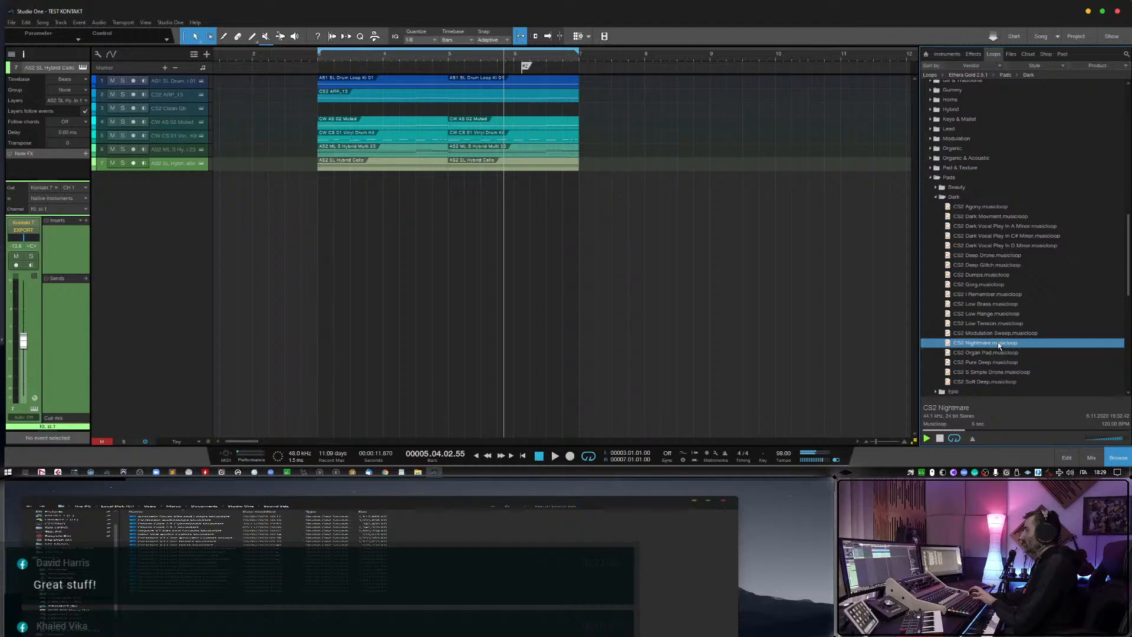
# Add the CS2 Nightmare loop as a new instrument track, clear its event, enable its monitoring and raise its volume slightly.
pyautogui.moveTo(997, 348); pyautogui.dragTo(345, 205)
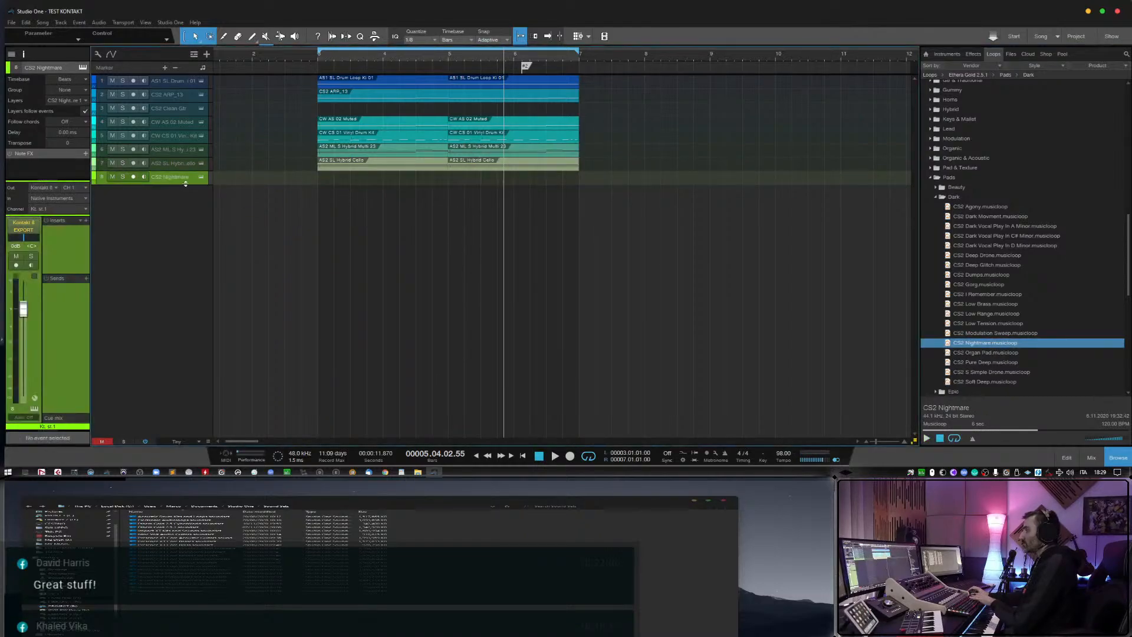
pyautogui.click(143, 177)
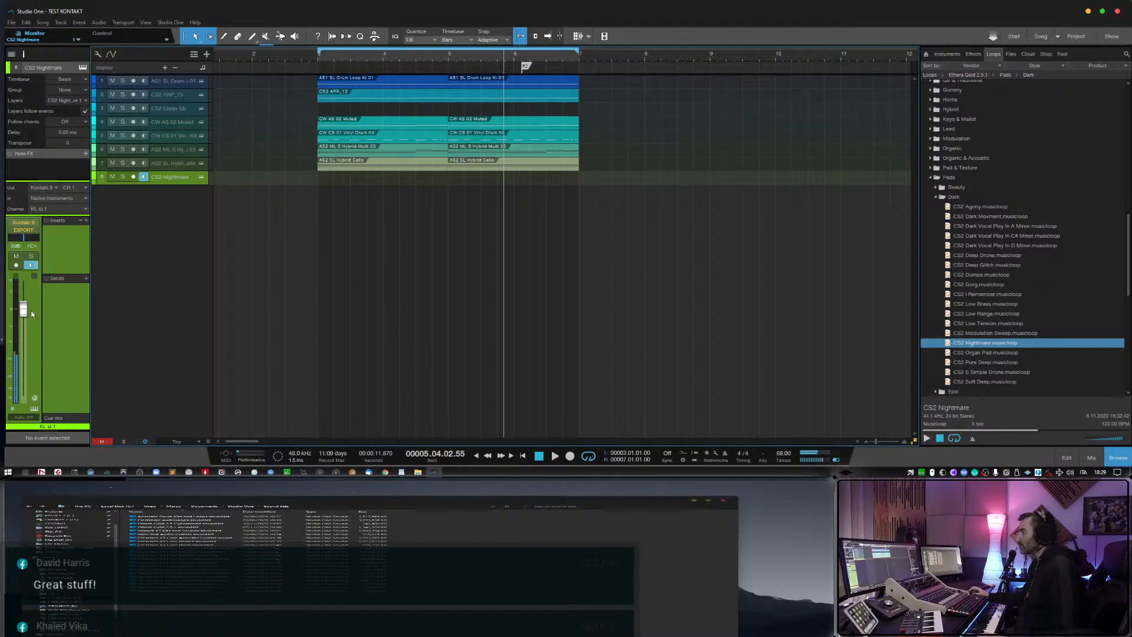
pyautogui.moveTo(28, 309); pyautogui.dragTo(27, 309)
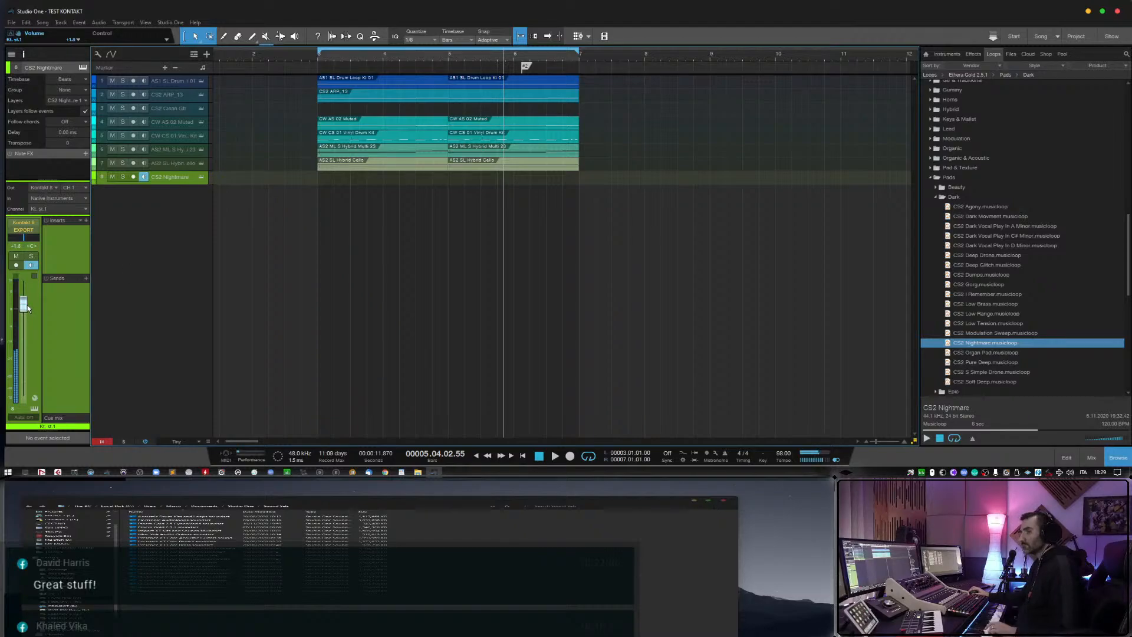
pyautogui.scroll(3, 28, 307)
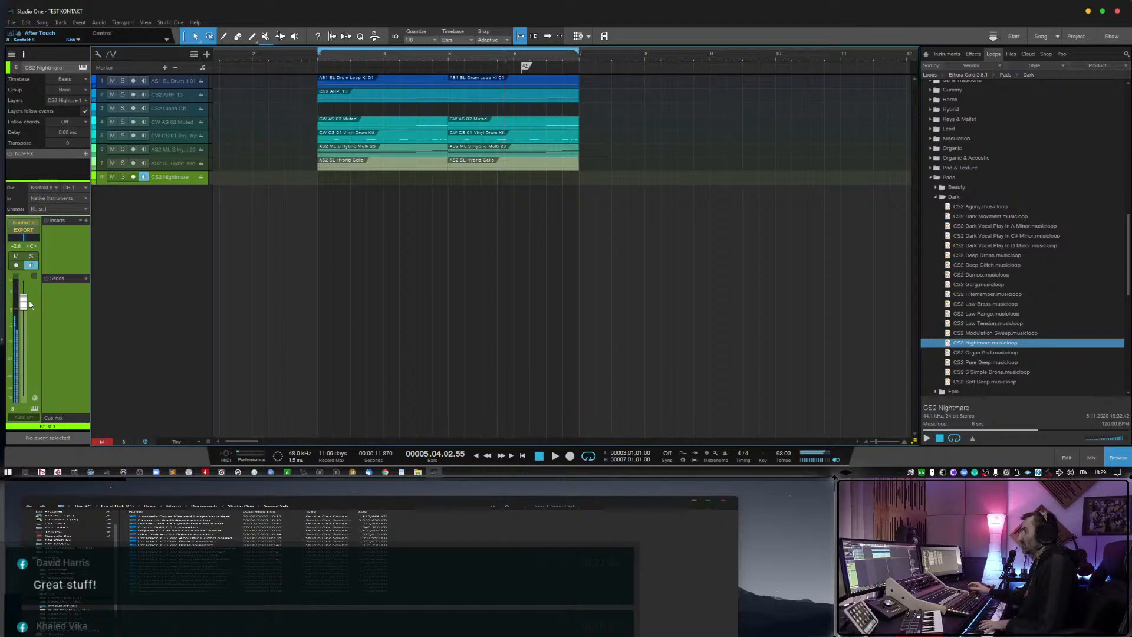
# Open the Nightmare track's instrument and look through its preset categories and the pad loop list.
pyautogui.click(201, 177)
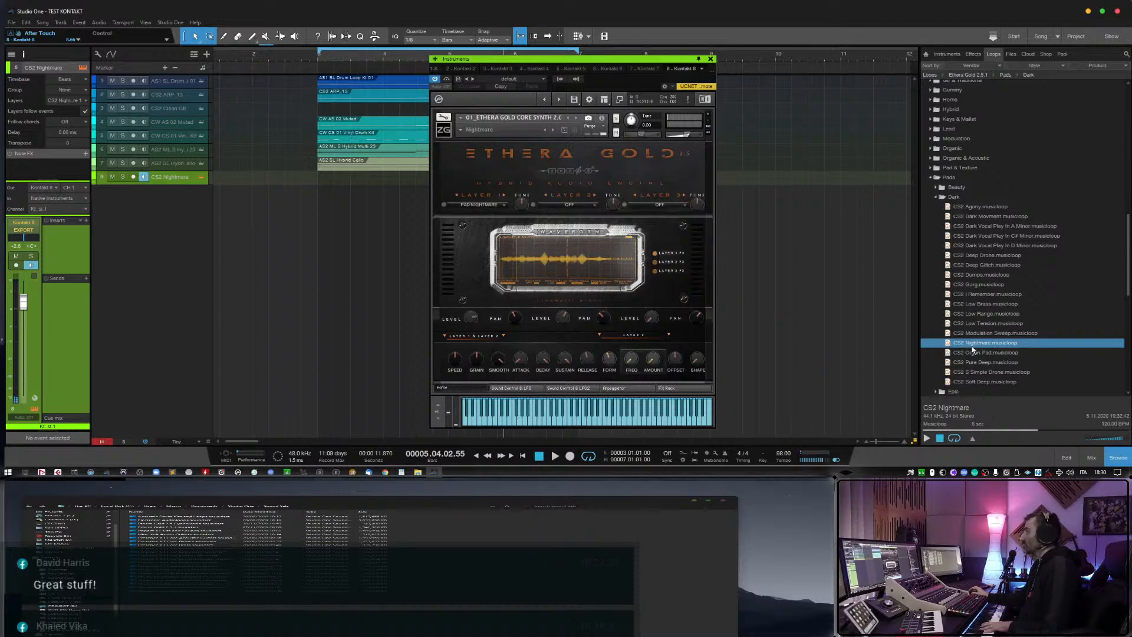
pyautogui.click(460, 131)
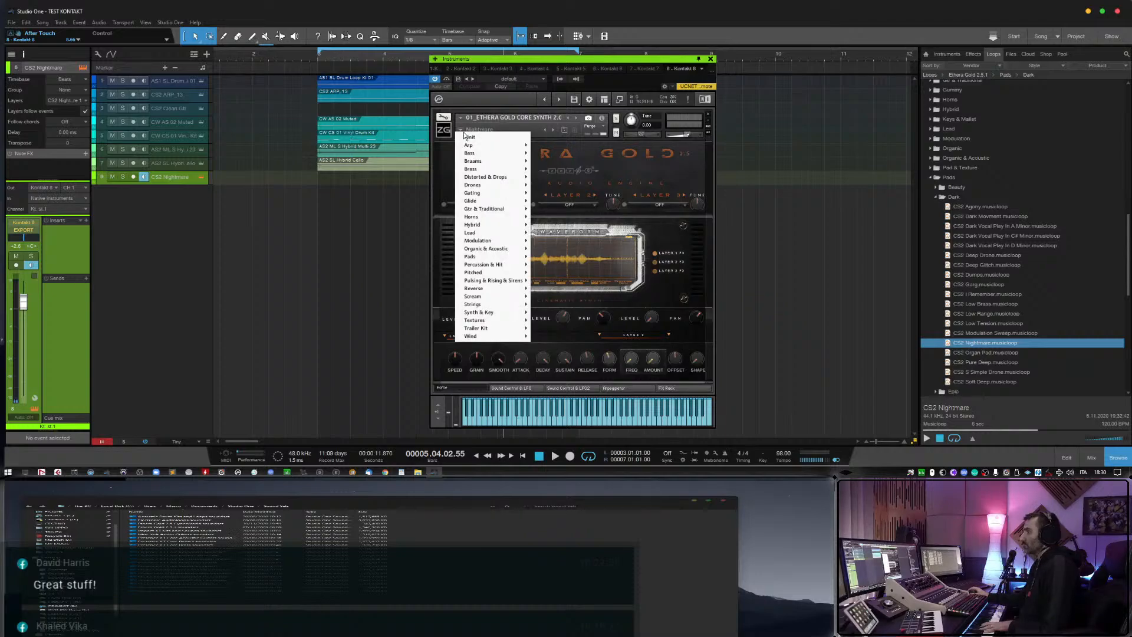
pyautogui.click(628, 181)
pyautogui.scroll(-2, 968, 329)
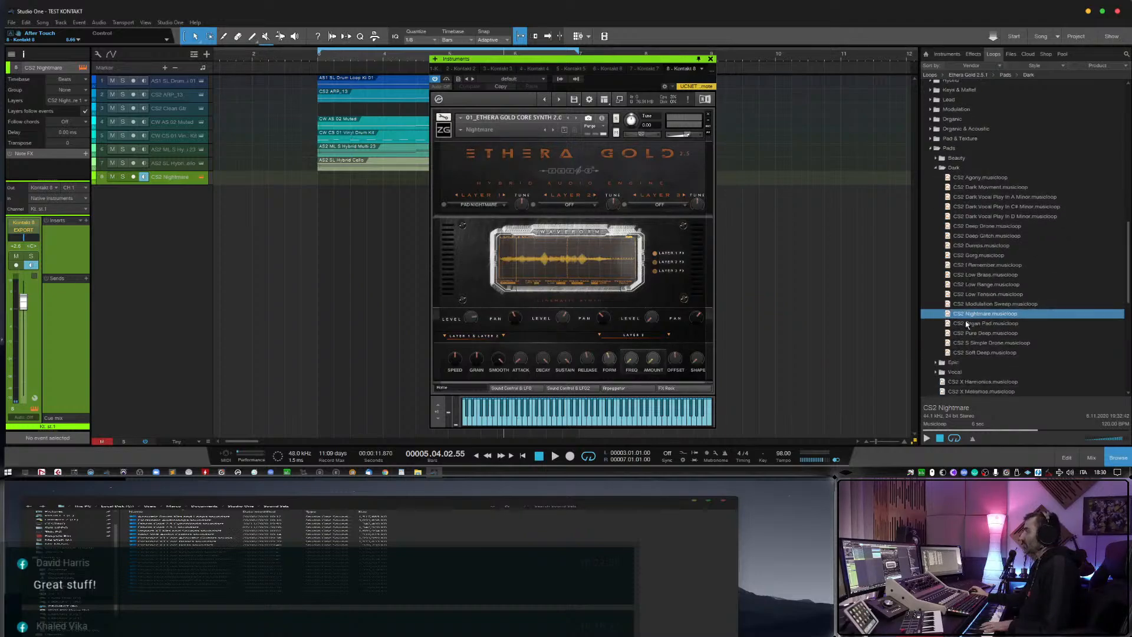
pyautogui.scroll(-2, 967, 329)
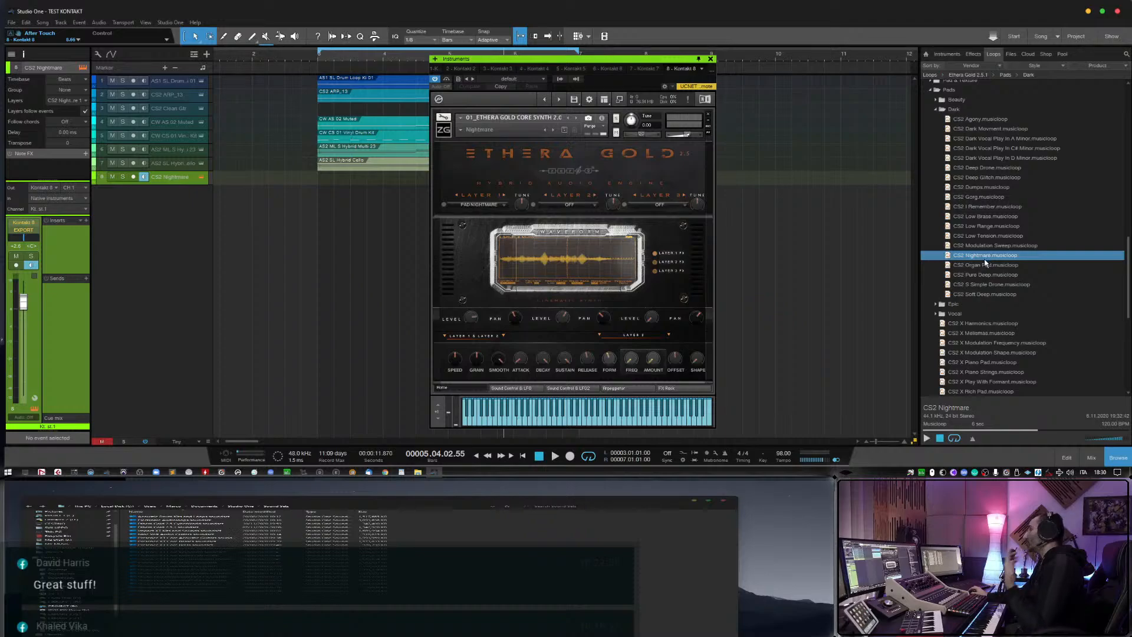
# Try the instrument's Modulation Sweep, Nightmare and Organ Pad presets, leave Pure Dark loaded, and close the instrument window.
pyautogui.click(545, 130)
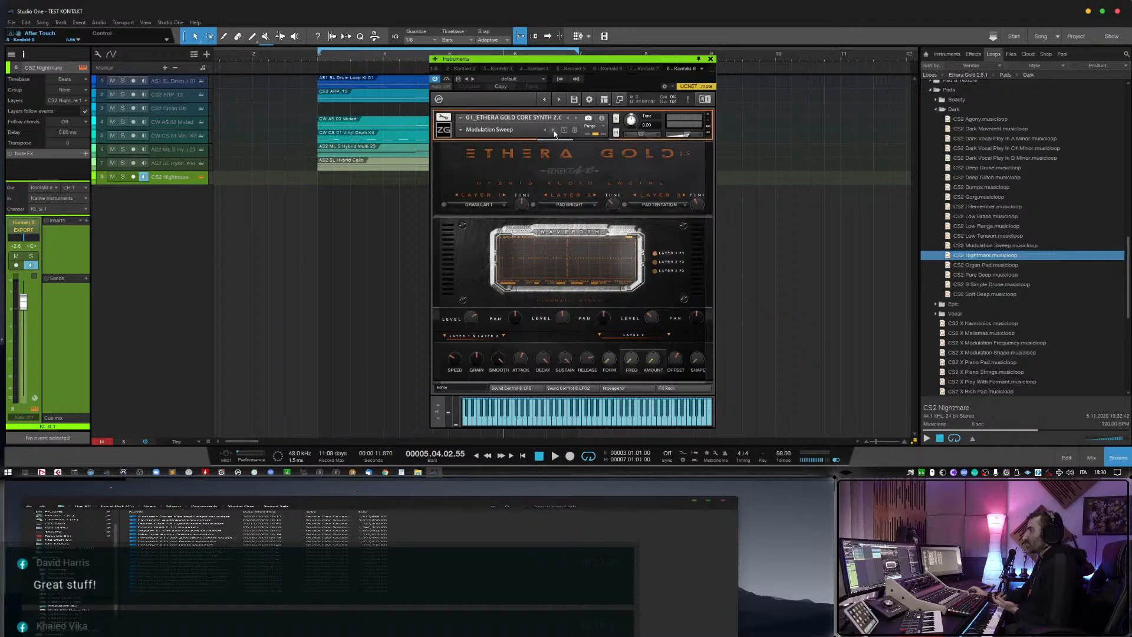
pyautogui.click(554, 131)
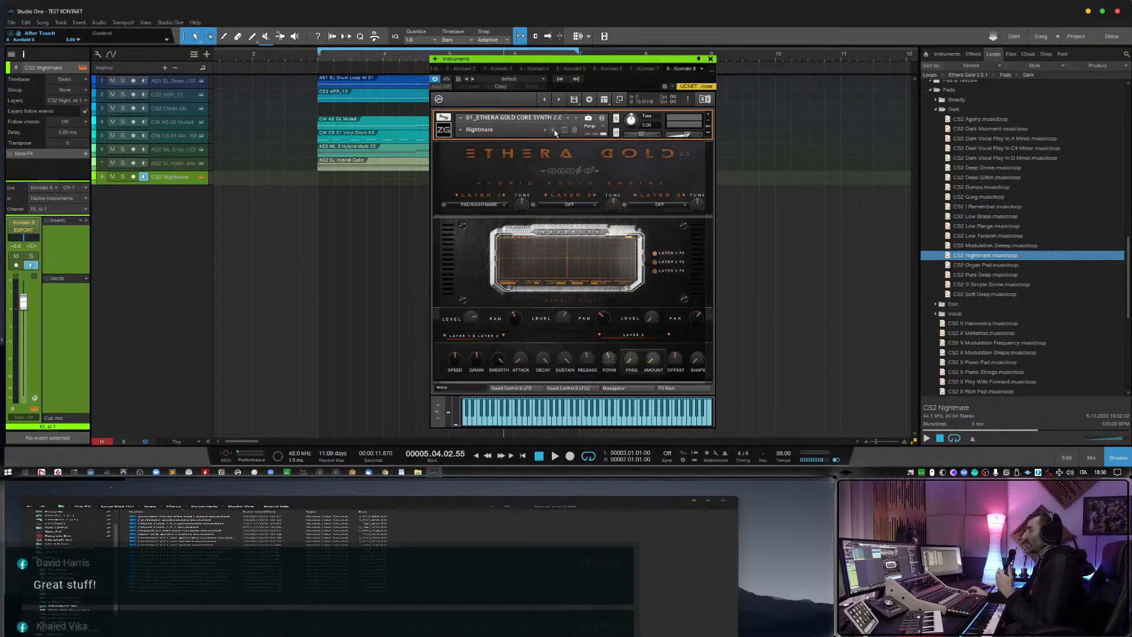
pyautogui.click(554, 130)
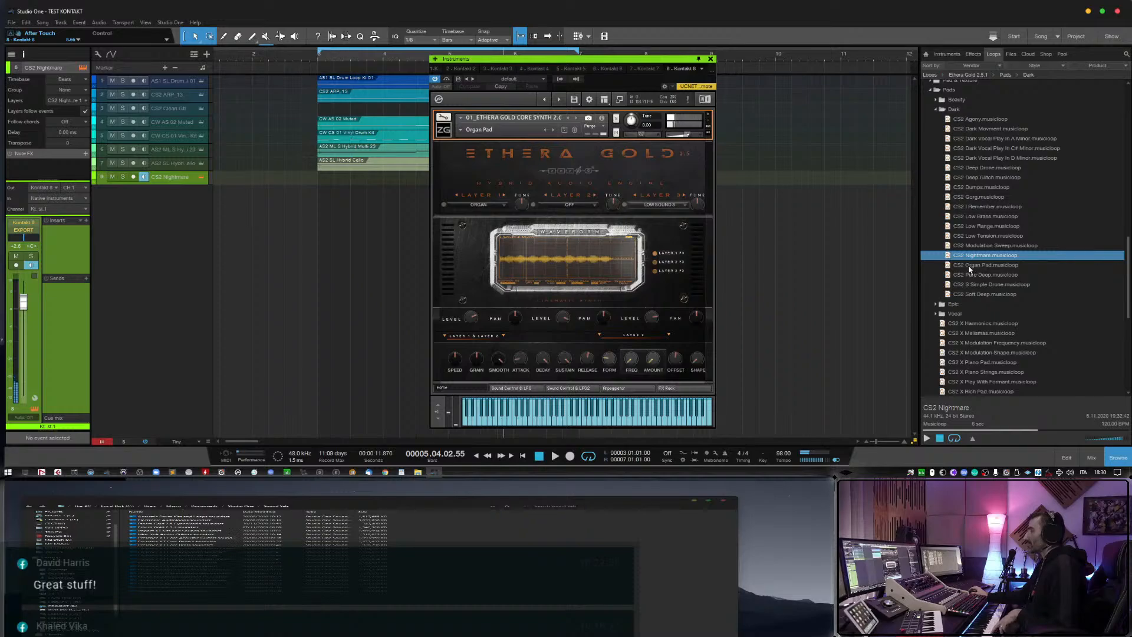
pyautogui.click(553, 132)
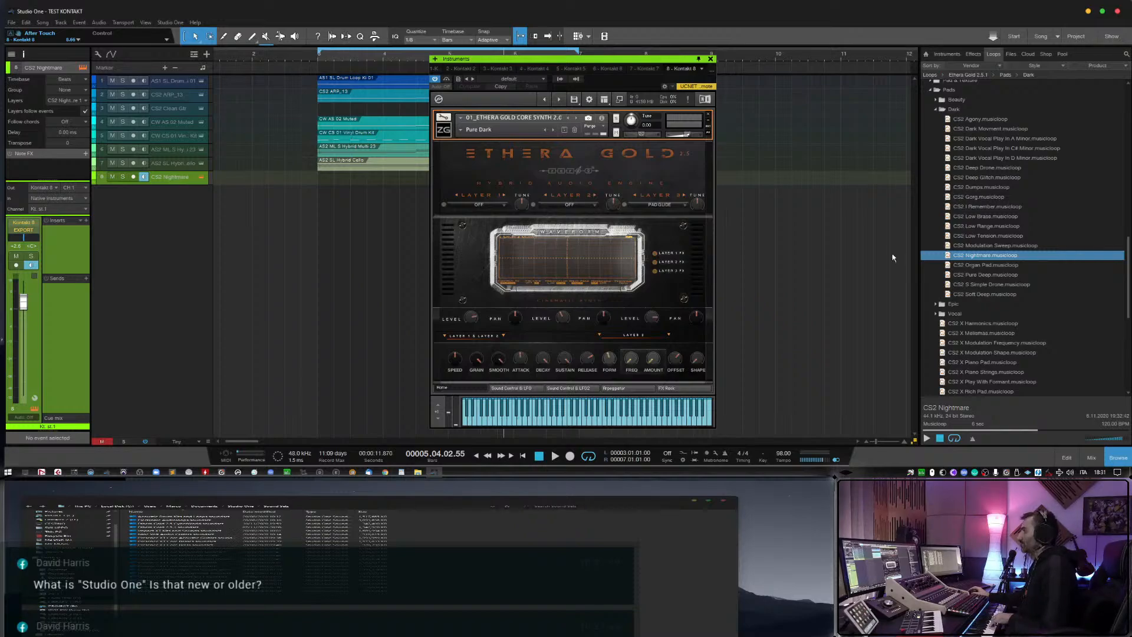
pyautogui.click(996, 285)
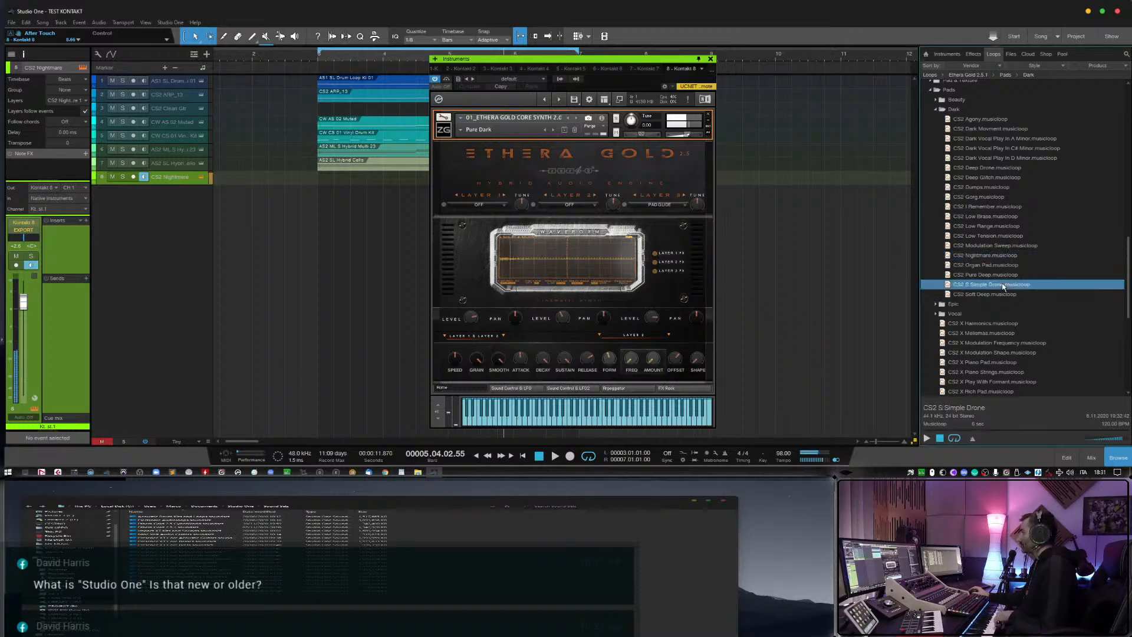
pyautogui.click(710, 58)
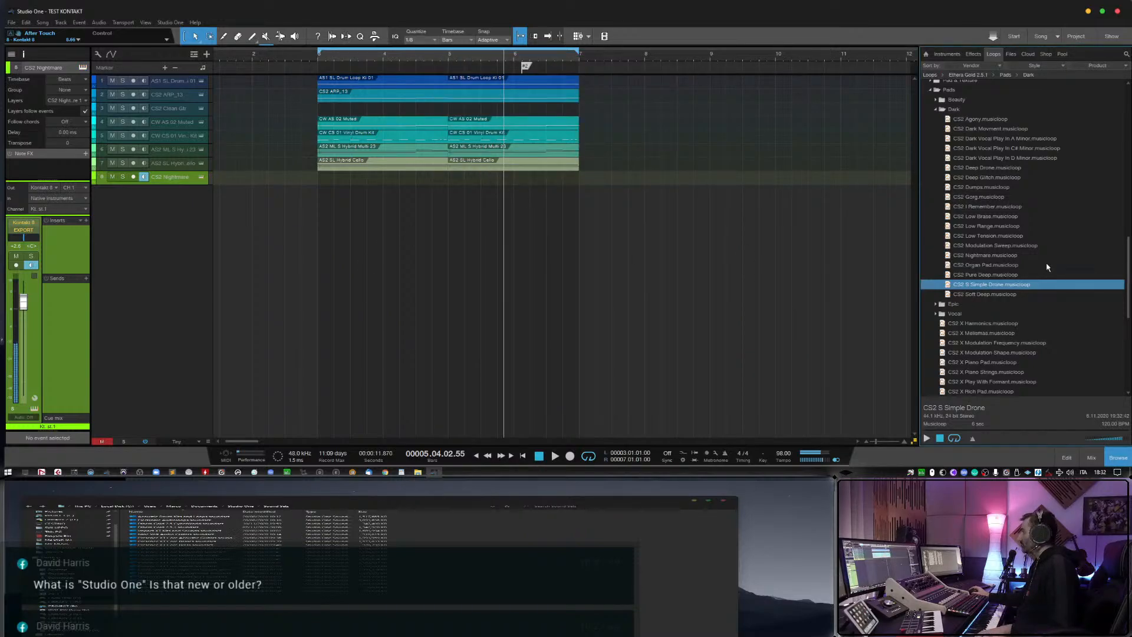
# Expand the Beauty subfolder of the Pads loops and preview CS2 My Hope.
pyautogui.scroll(5, 985, 242)
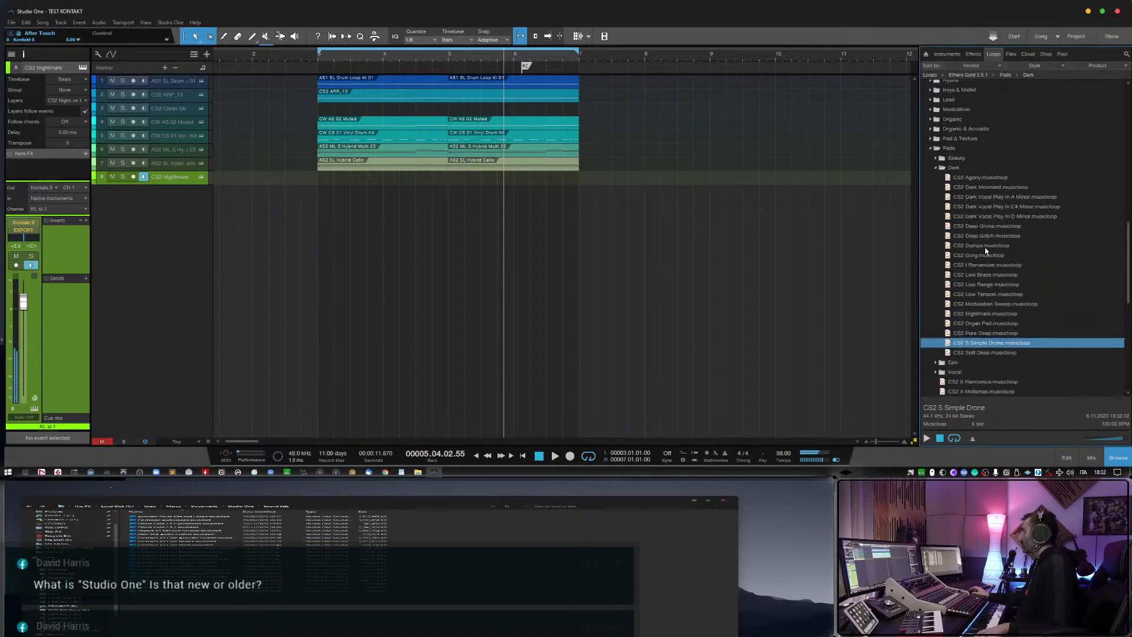
pyautogui.click(937, 228)
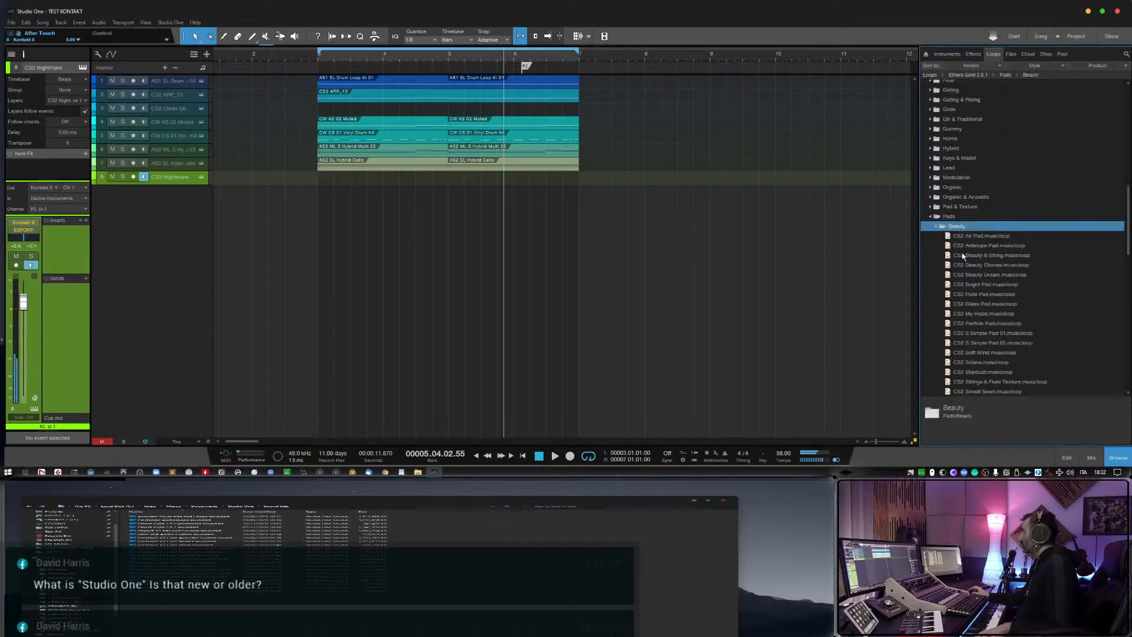
pyautogui.click(991, 255)
pyautogui.click(984, 313)
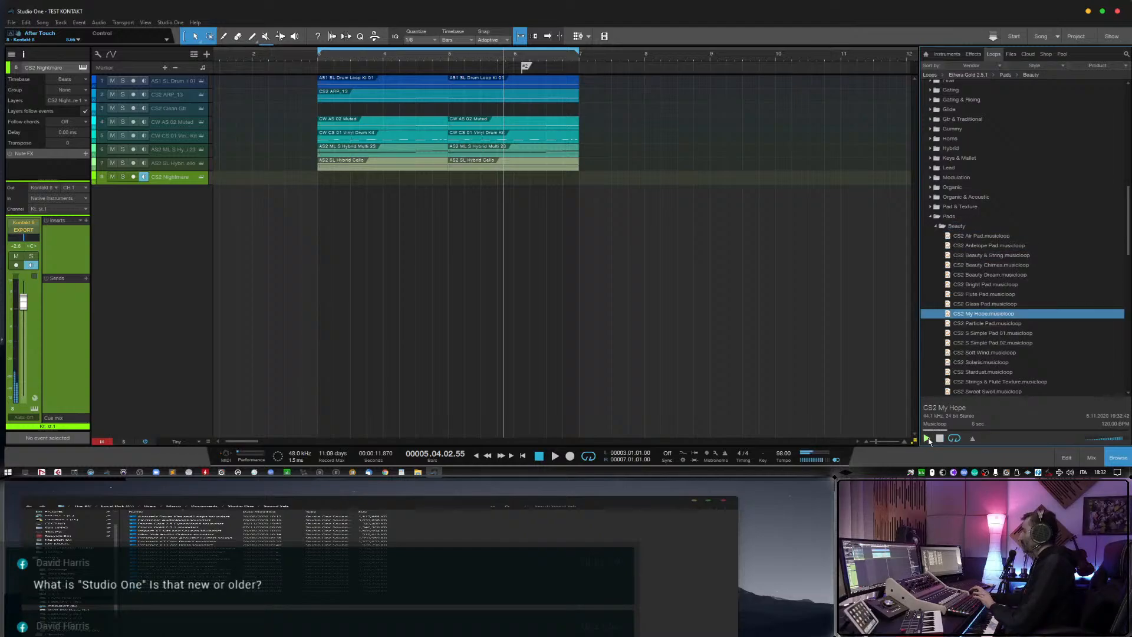
# Add the CS2 Particle Pad loop as a new track at bar 3, clear its event and enable the track's monitoring.
pyautogui.press('Down')
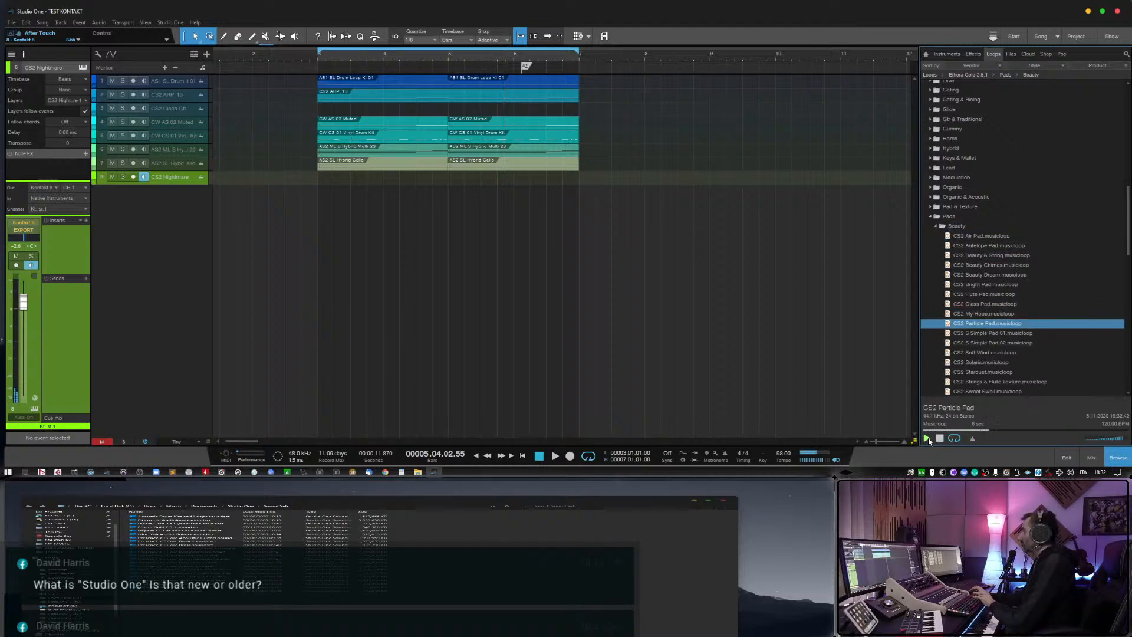
pyautogui.moveTo(987, 323); pyautogui.dragTo(352, 206)
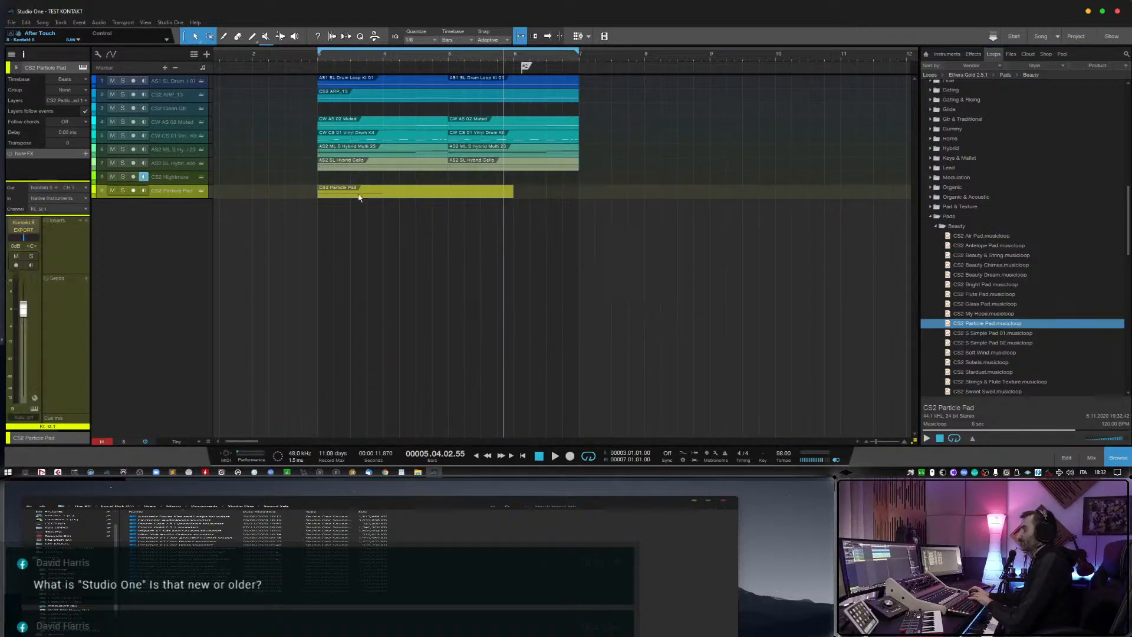
pyautogui.click(144, 191)
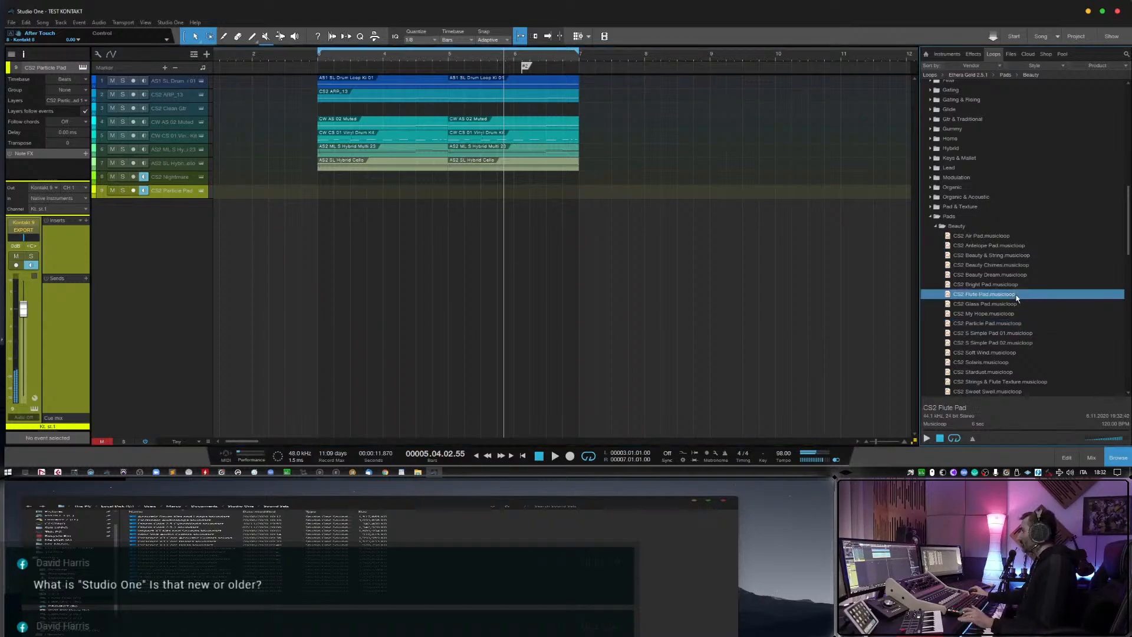
# Preview Beauty pad musicloops including Beauty Chimes, Stardust, Sweet Swell, Vox Pad 01, Strings & Flute Texture, My Hope and Flute Pad.
pyautogui.click(1006, 265)
pyautogui.click(927, 439)
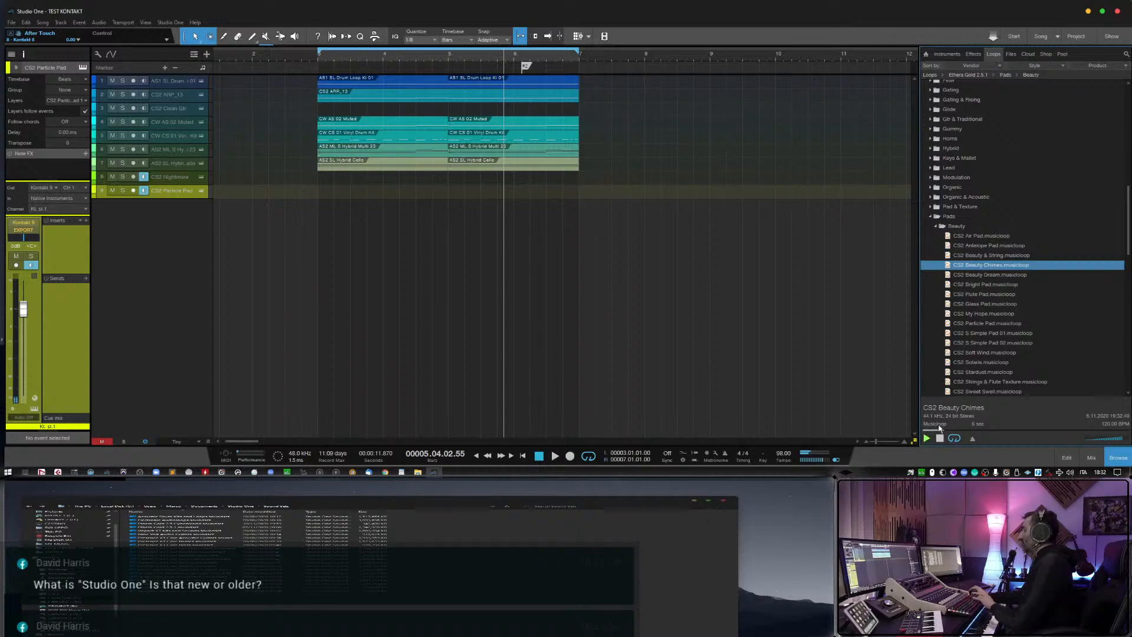
pyautogui.scroll(-1, 956, 382)
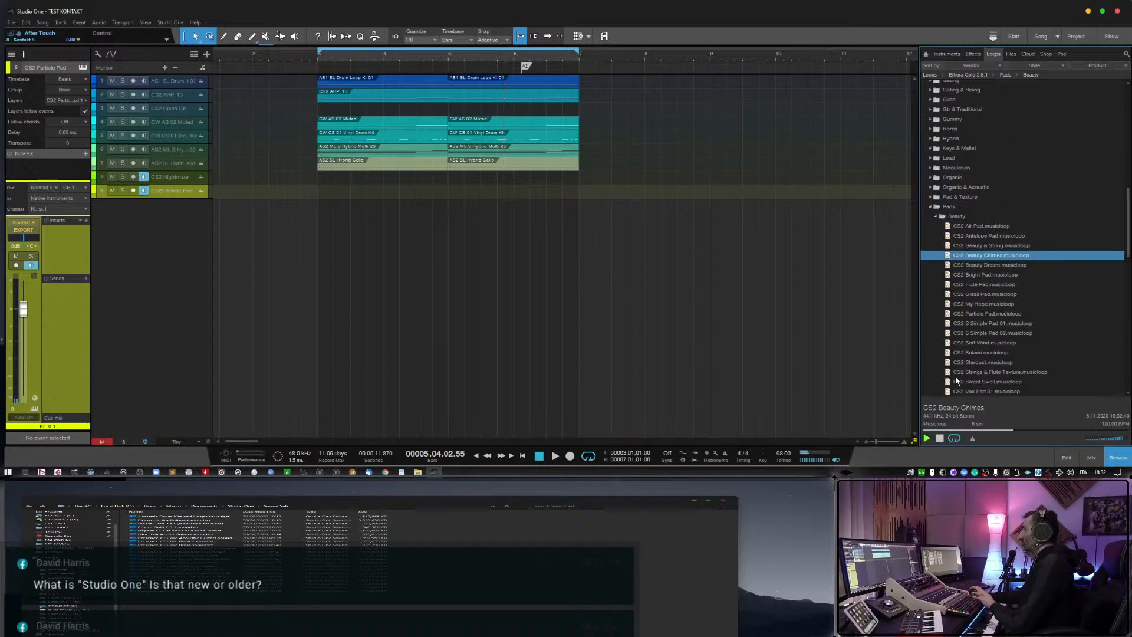
pyautogui.scroll(-5, 956, 380)
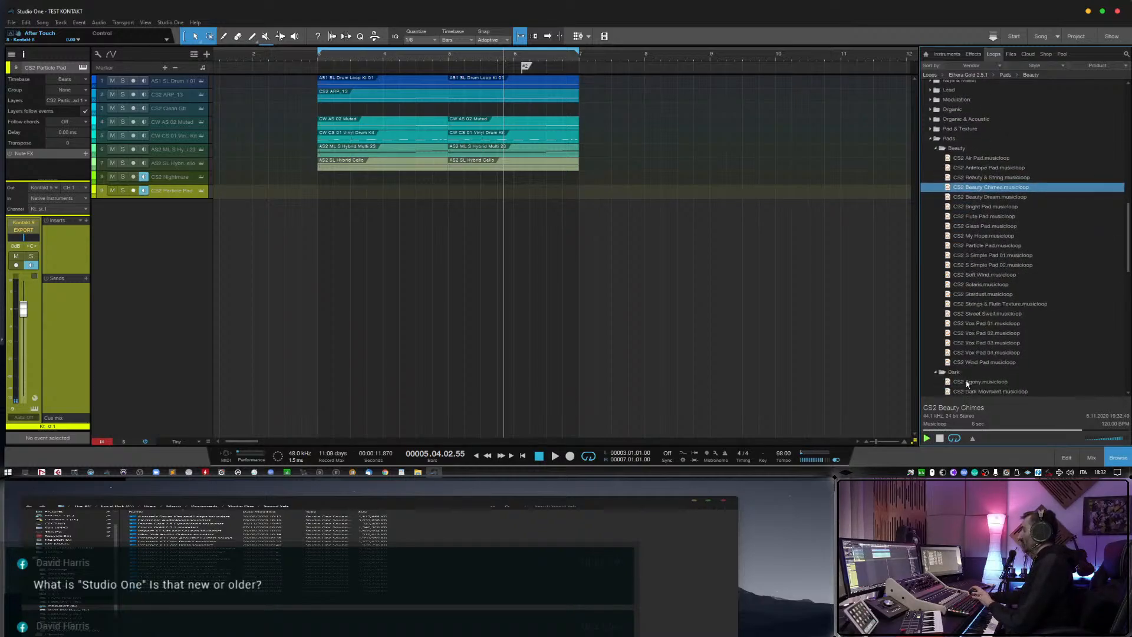
pyautogui.click(978, 344)
pyautogui.click(979, 295)
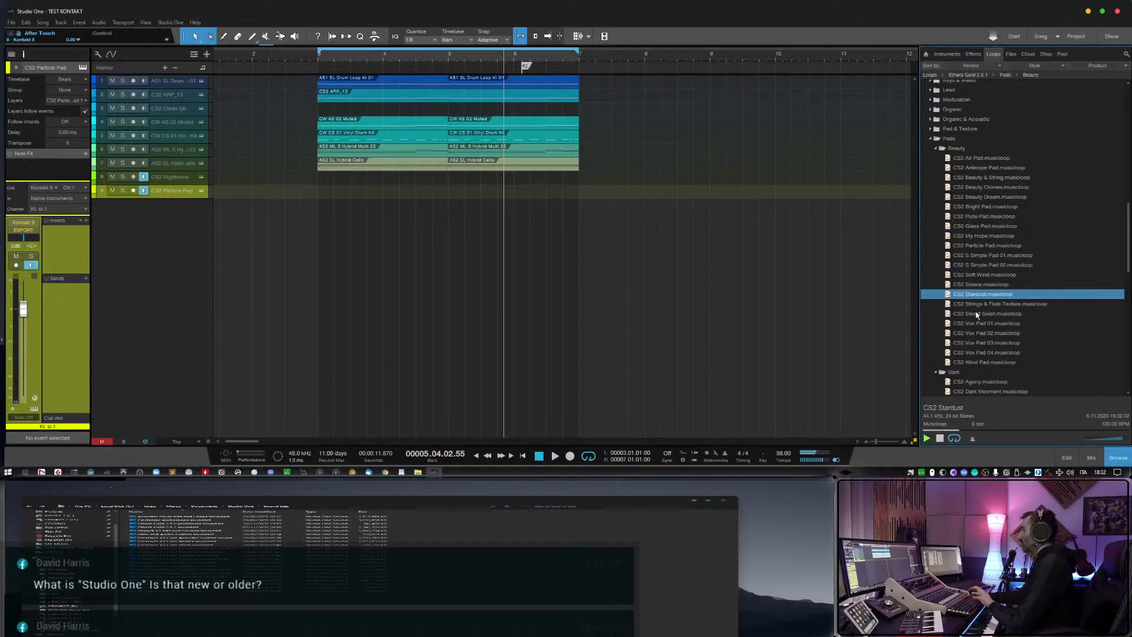
pyautogui.click(977, 314)
pyautogui.click(979, 324)
pyautogui.click(979, 304)
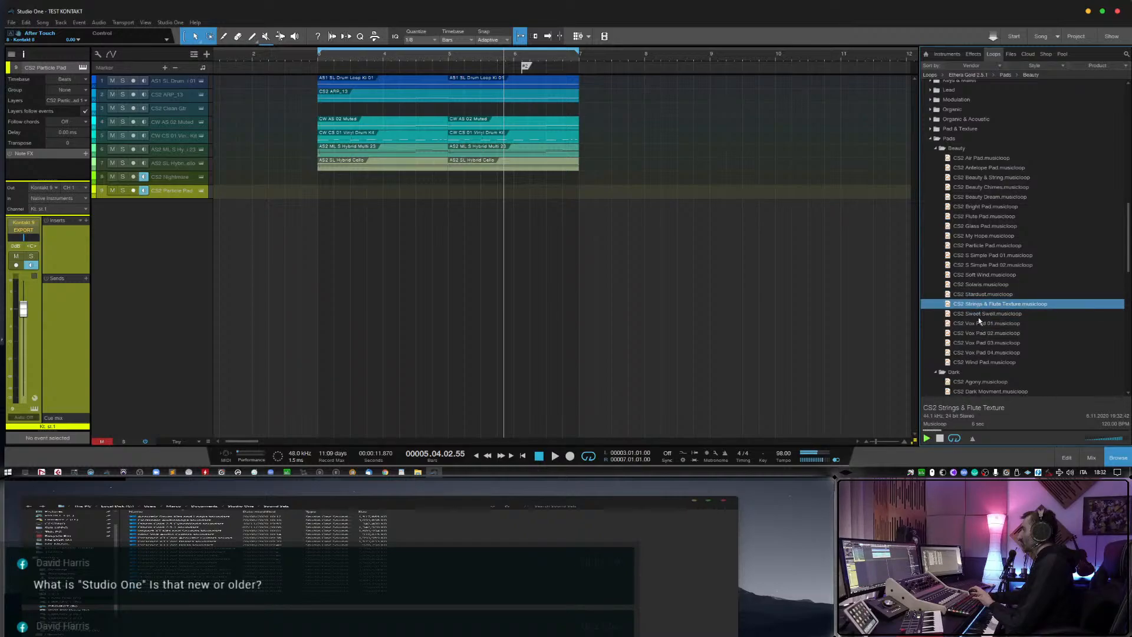
pyautogui.click(989, 236)
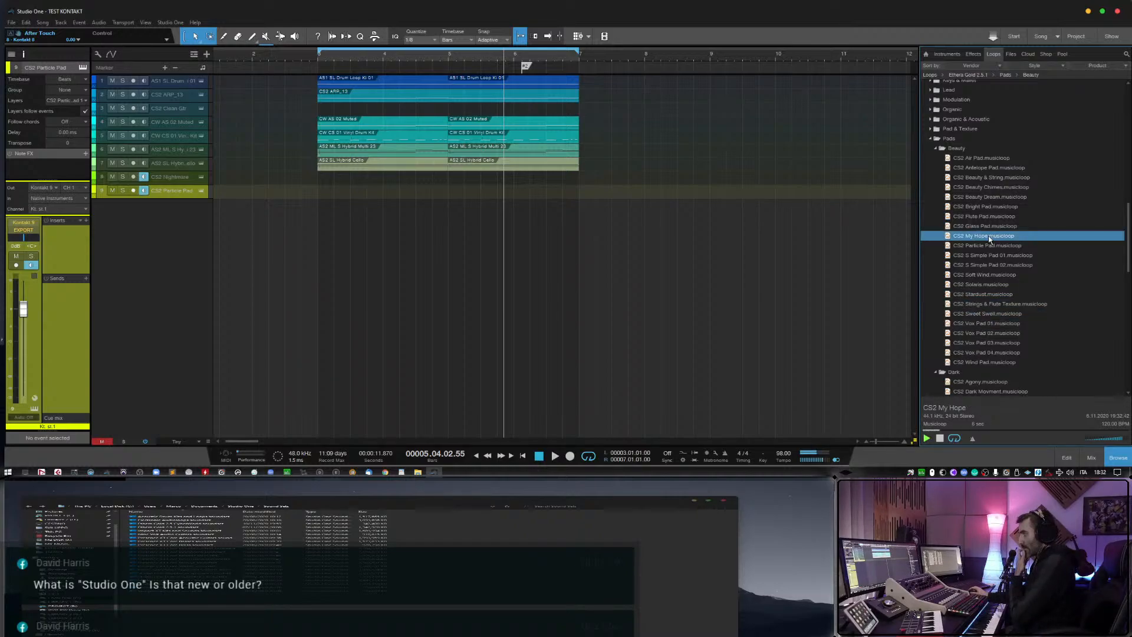
pyautogui.click(986, 226)
pyautogui.click(986, 216)
# Add the CS2 Flute Pad loop as a new track below Particle Pad and delete its event from the arrangement.
pyautogui.scroll(1, 977, 274)
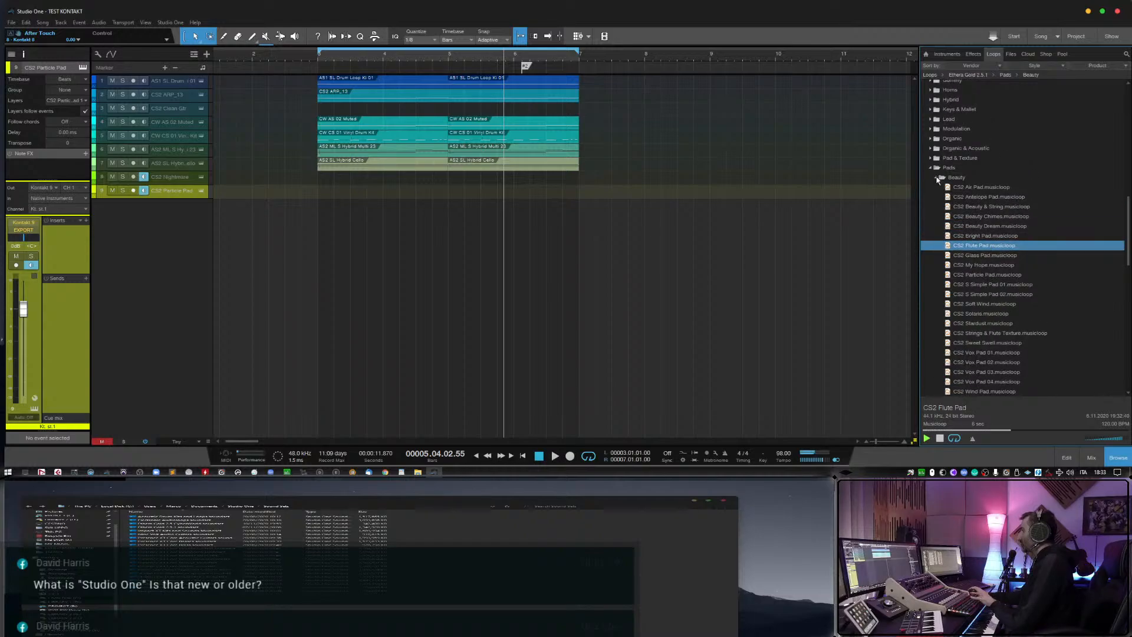
pyautogui.moveTo(988, 245); pyautogui.dragTo(334, 210)
pyautogui.click(336, 210)
pyautogui.press('Delete')
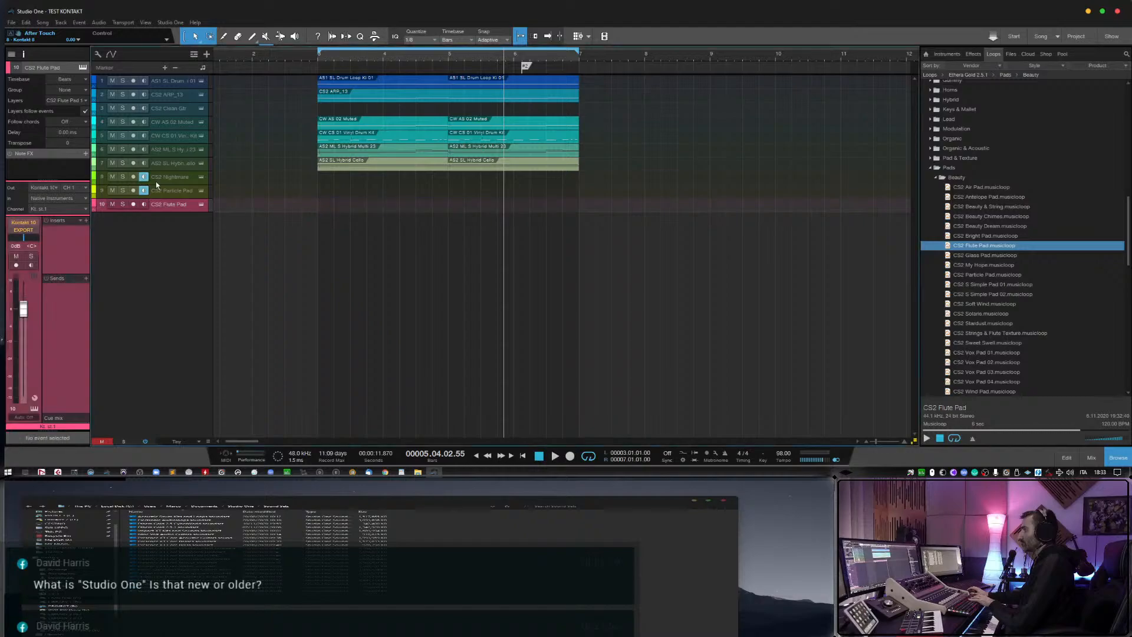
# Disable monitoring on the Particle Pad and Nightmare tracks and leave it enabled only on the Flute Pad track.
pyautogui.click(143, 191)
pyautogui.click(144, 177)
pyautogui.click(143, 205)
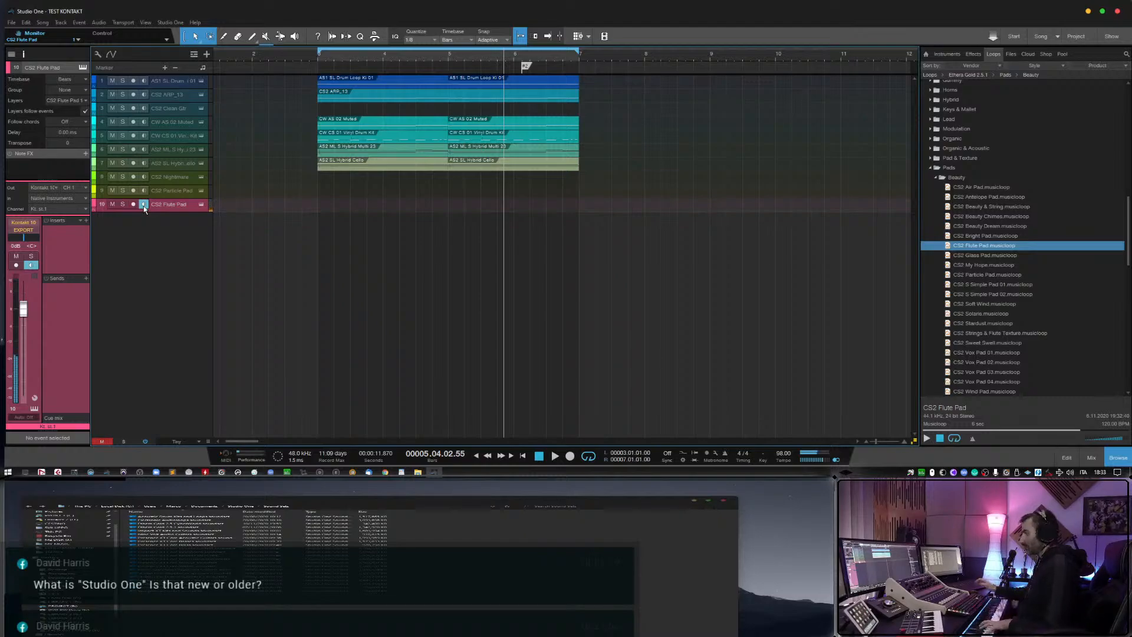
pyautogui.click(143, 204)
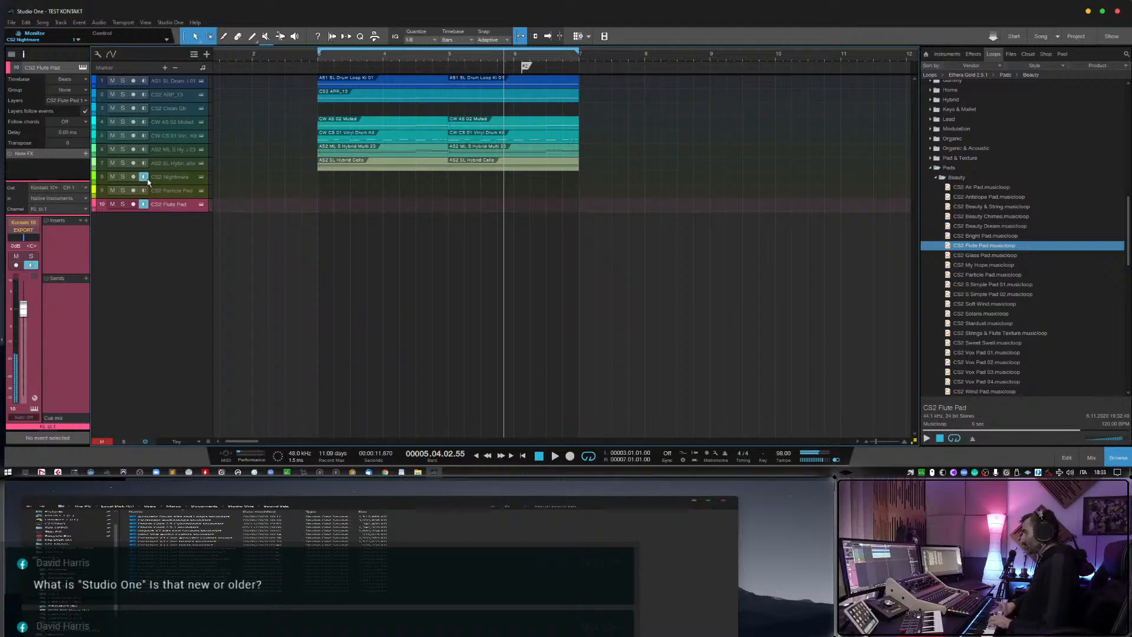
pyautogui.click(143, 177)
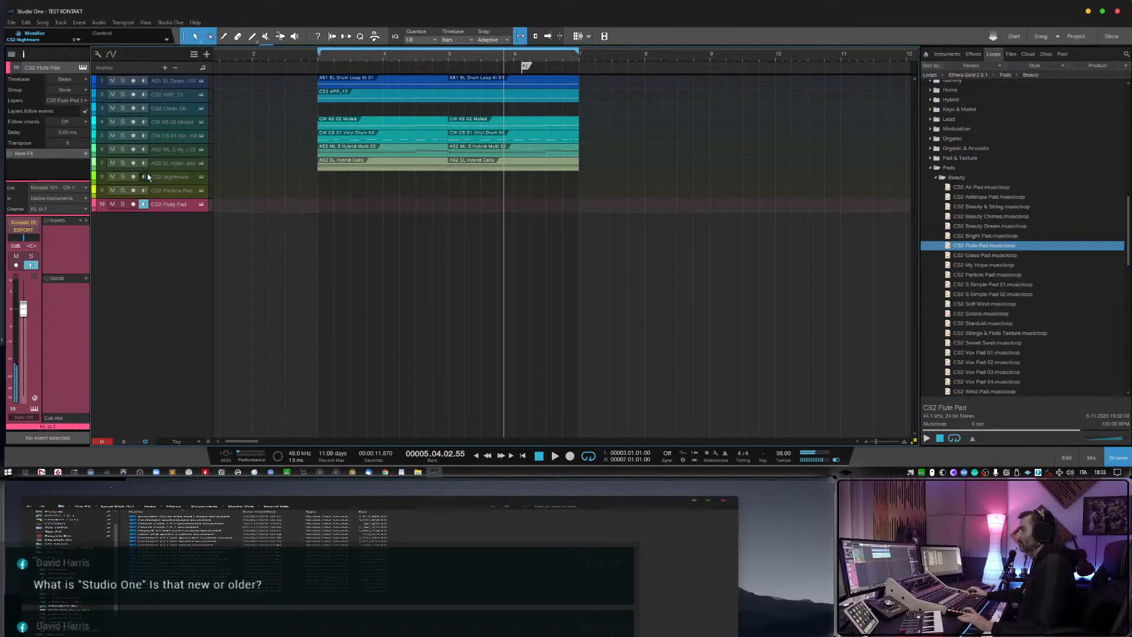
# Disable monitoring on the Flute Pad track, collapse the Pads folder and expand the Percussion & Hit loops folder.
pyautogui.click(144, 205)
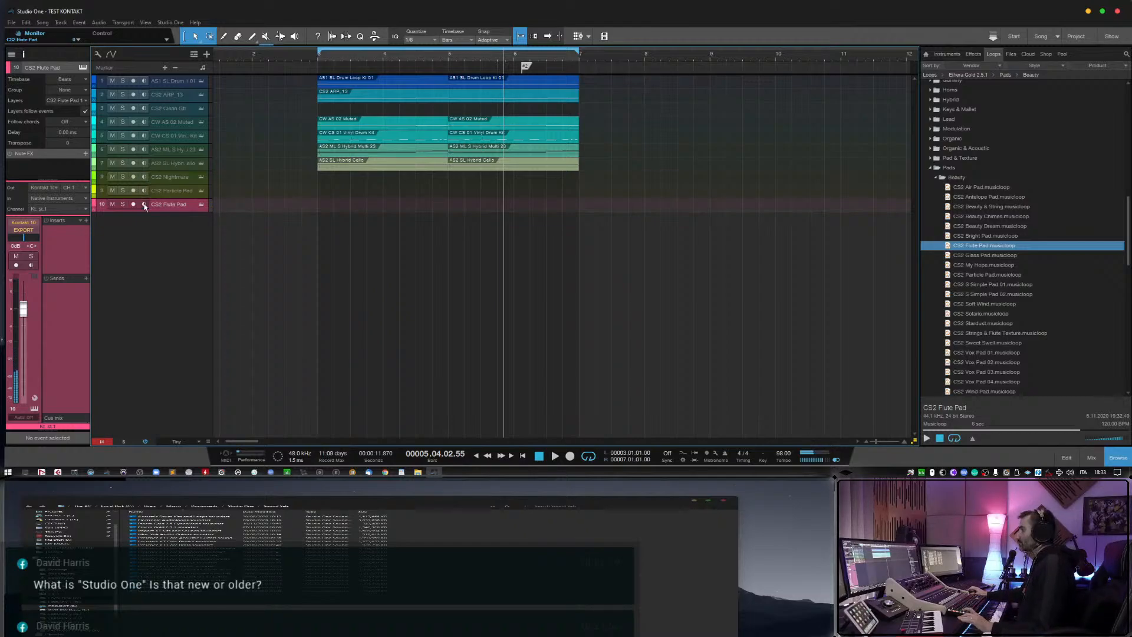
pyautogui.click(931, 169)
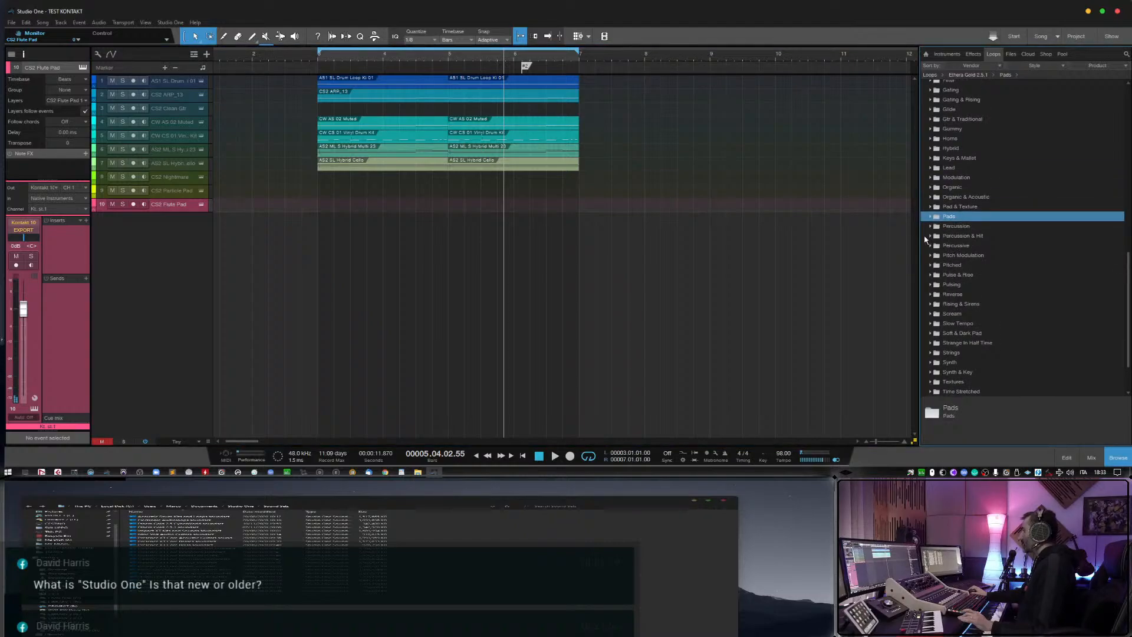
pyautogui.click(930, 236)
pyautogui.scroll(-1, 966, 265)
# Preview the Percussion & Hit musicloops Big Octave Percussion 03, Cinematic Hit, Cinematic Signature and Electro Kit 01 through 04.
pyautogui.click(967, 236)
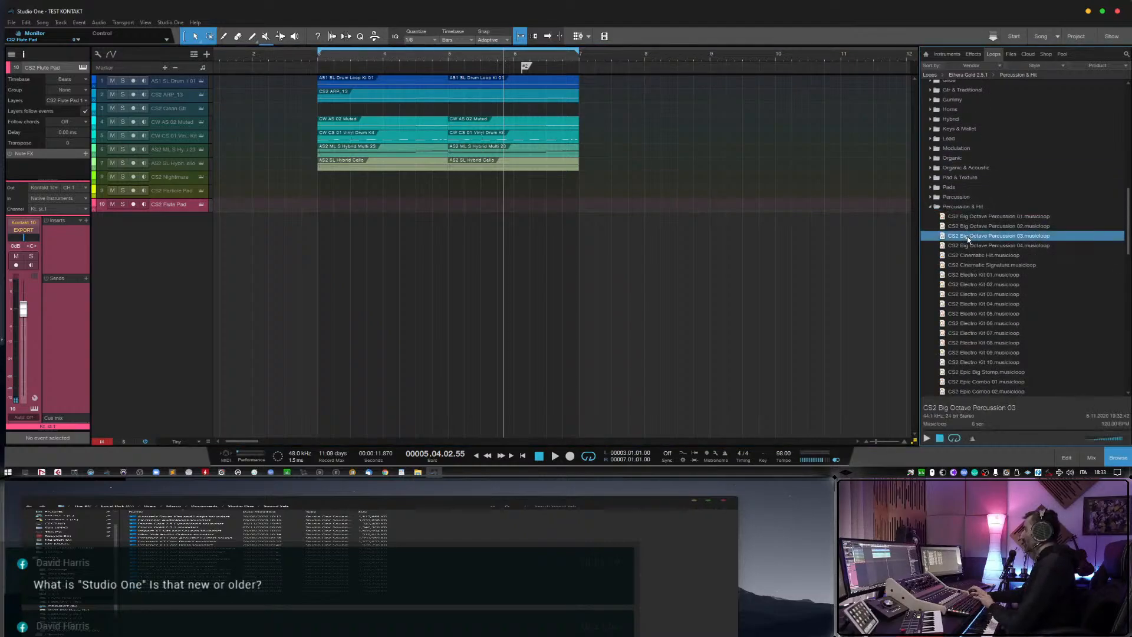
pyautogui.press('Down')
pyautogui.press('Down')
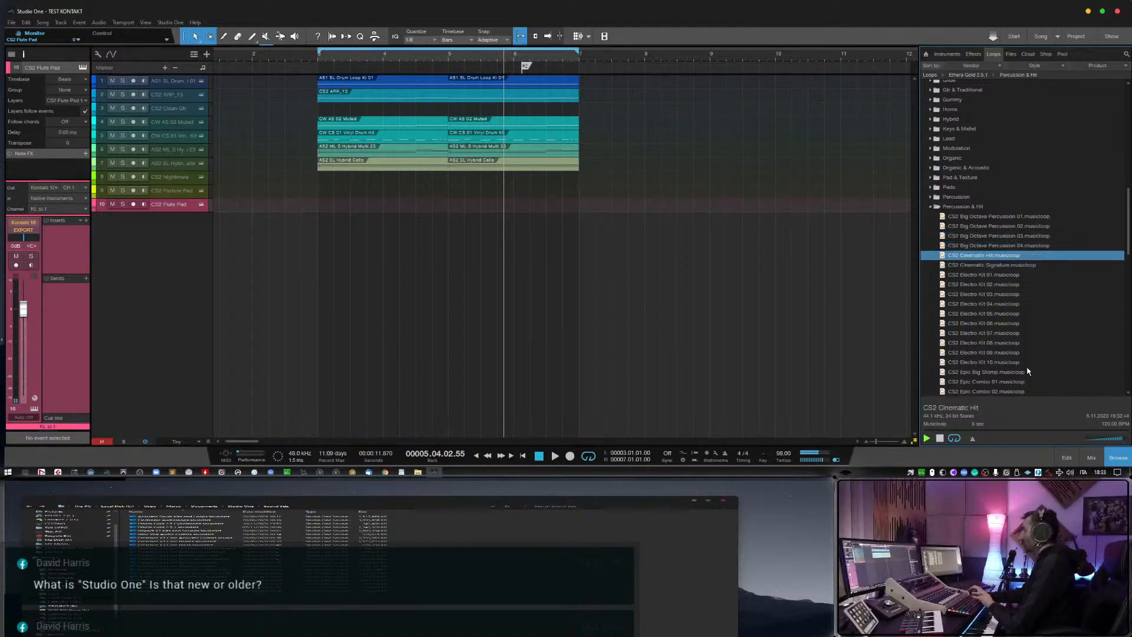
pyautogui.press('Down')
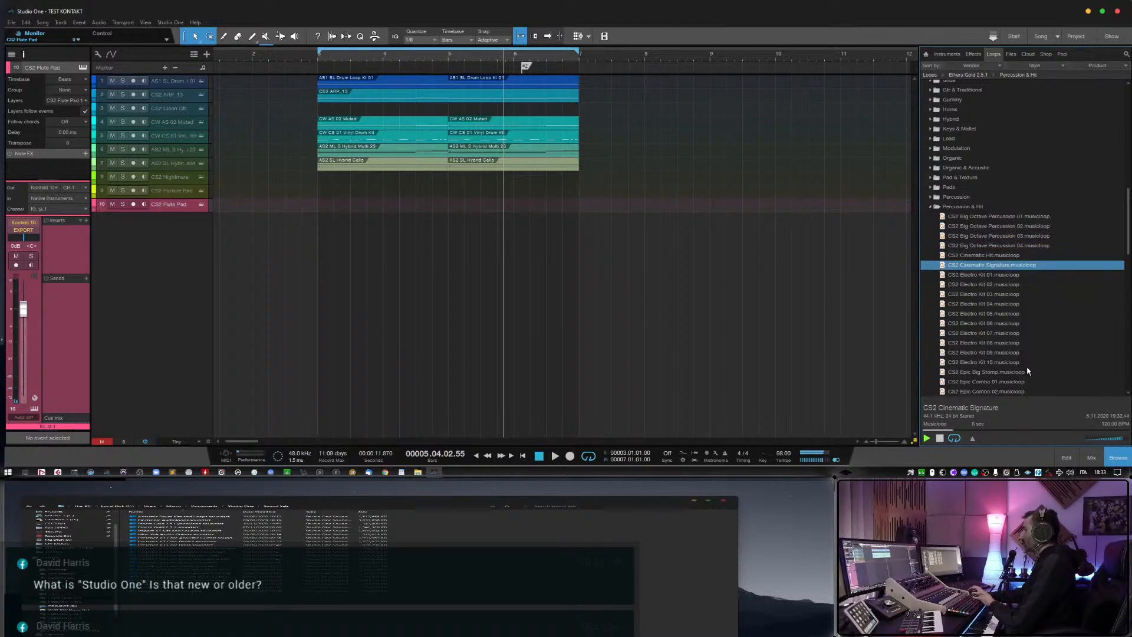
pyautogui.press('Down')
pyautogui.scroll(-1, 1028, 371)
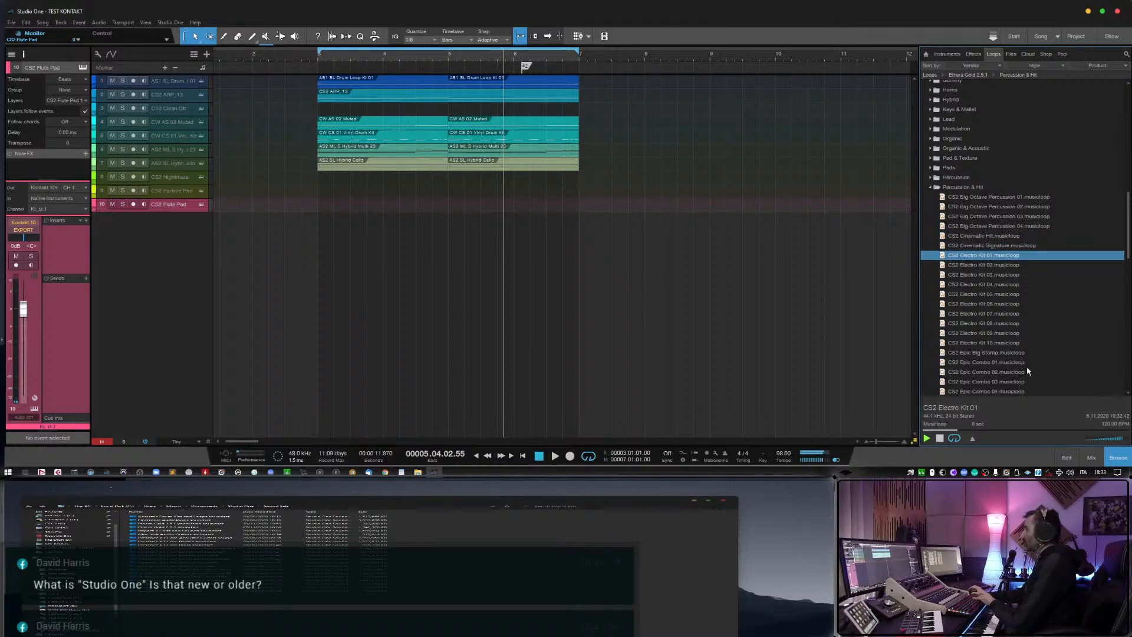
pyautogui.press('Down')
pyautogui.scroll(-1, 1027, 371)
pyautogui.press('Down')
pyautogui.press('Down')
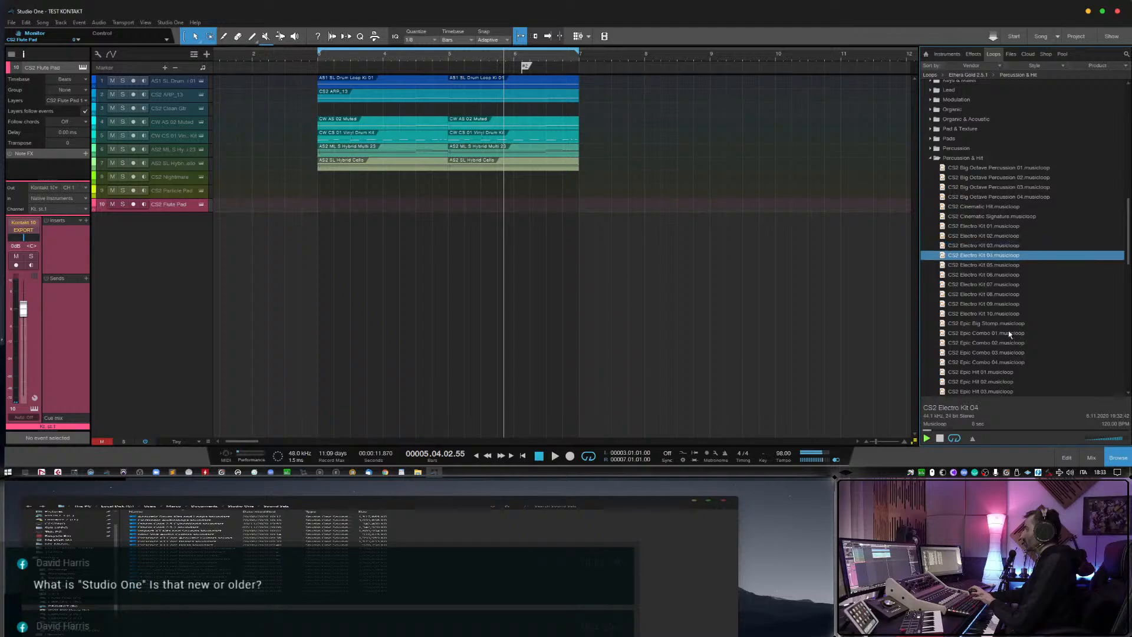
# Preview the Epic Big Stomp, Epic Combo 01, Epic Hit, Industrial Hit and KIT 02 musicloops.
pyautogui.click(1004, 321)
pyautogui.click(1006, 334)
pyautogui.scroll(-2, 1003, 336)
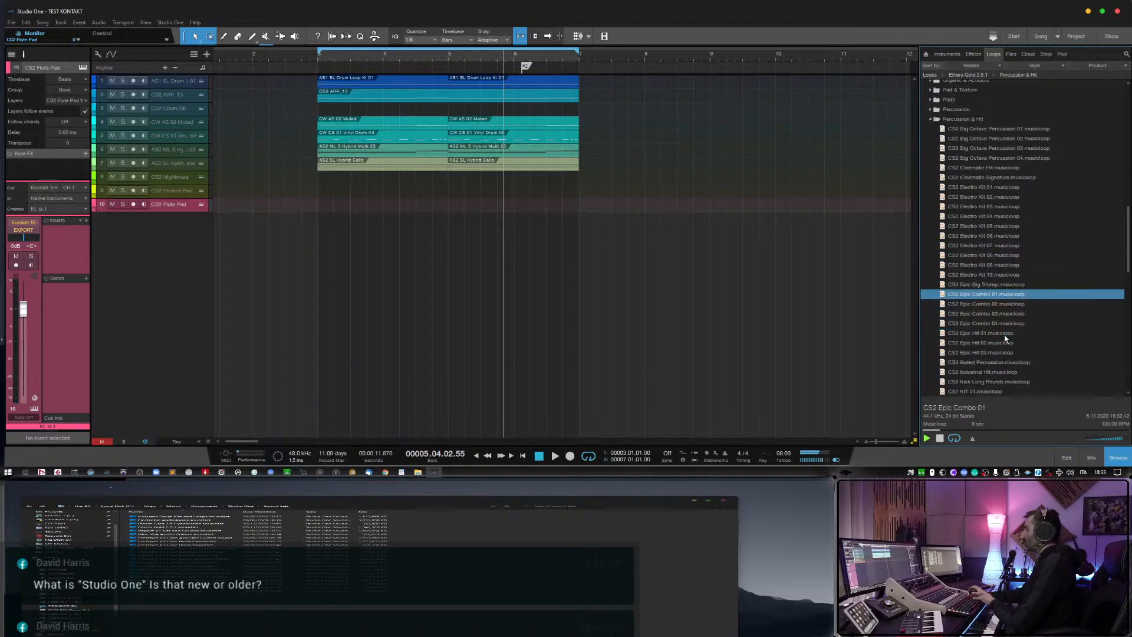
pyautogui.click(1002, 333)
pyautogui.press('Down')
pyautogui.press('Down')
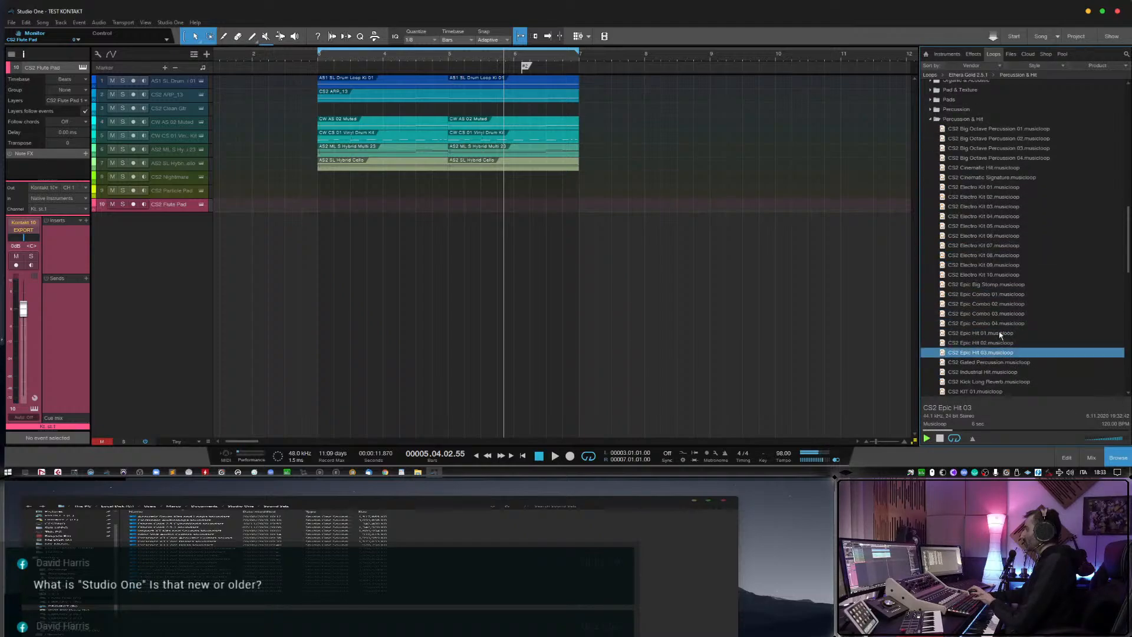
pyautogui.click(1000, 334)
pyautogui.click(995, 375)
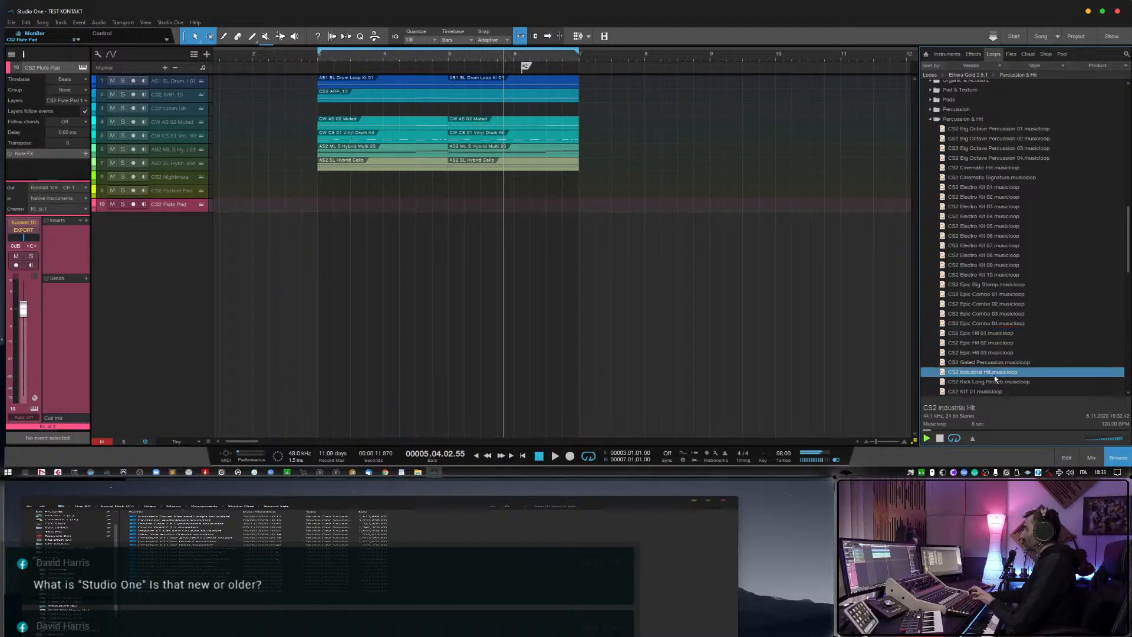
pyautogui.scroll(-2, 994, 376)
pyautogui.click(994, 375)
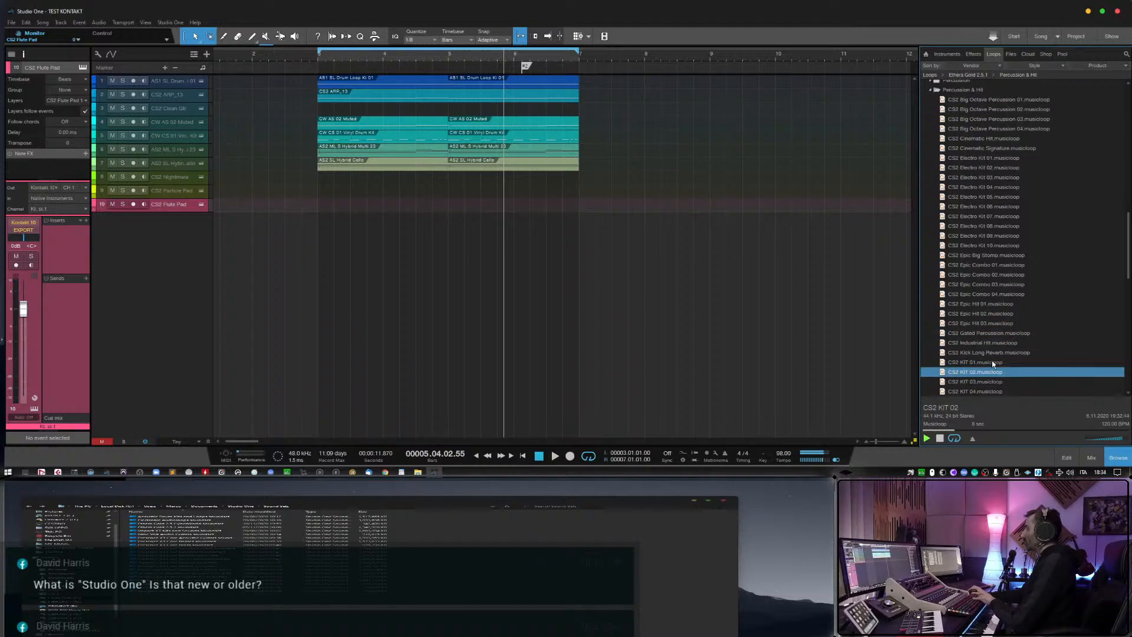
# Preview further percussion musicloops, including KIT 01, Noise Percussion, PERCUSSION SFX 01 and PERCUSSION_03.
pyautogui.click(993, 363)
pyautogui.scroll(-4, 994, 373)
pyautogui.click(996, 345)
pyautogui.scroll(-1, 996, 354)
pyautogui.scroll(-2, 997, 353)
pyautogui.click(997, 353)
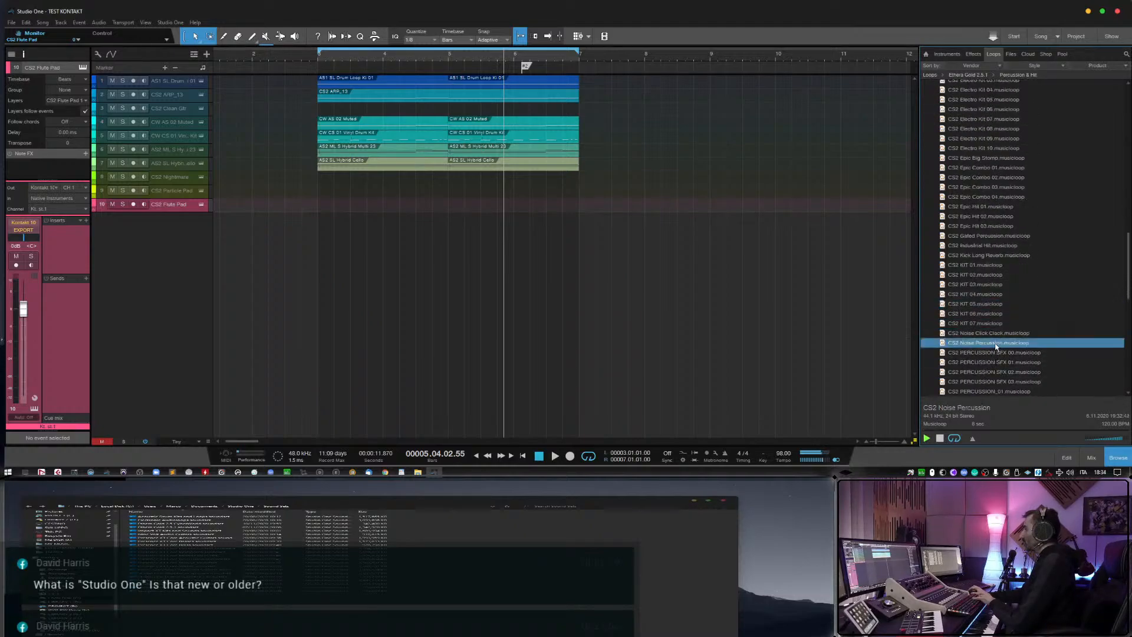
pyautogui.scroll(-1, 997, 353)
pyautogui.click(997, 353)
pyautogui.scroll(-4, 997, 353)
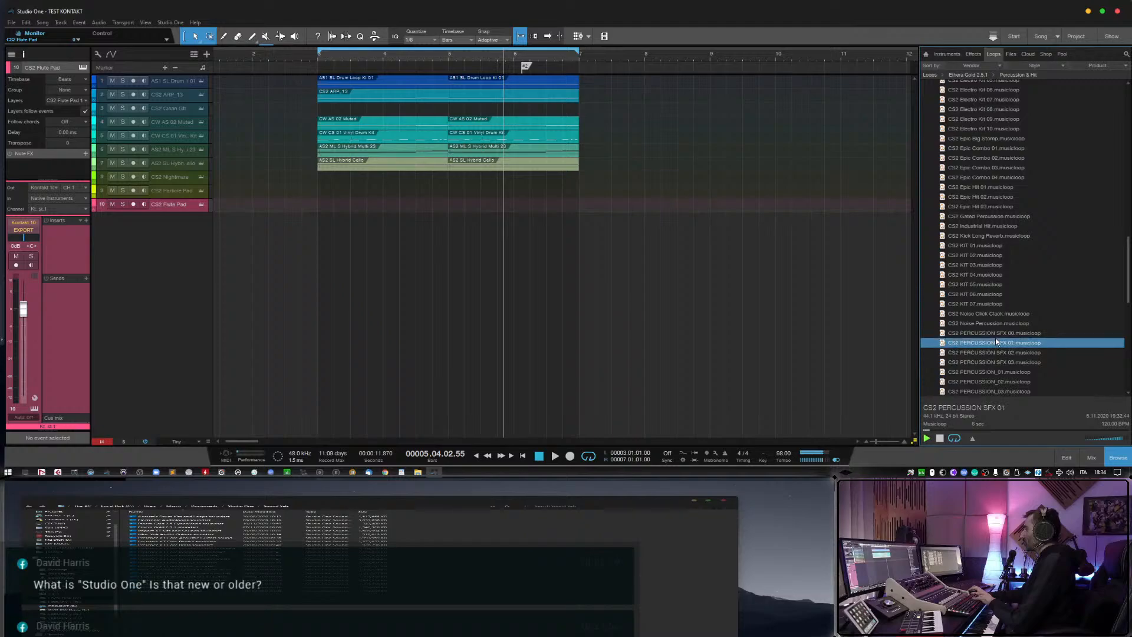
pyautogui.click(997, 352)
pyautogui.scroll(-1, 997, 353)
pyautogui.scroll(-3, 994, 364)
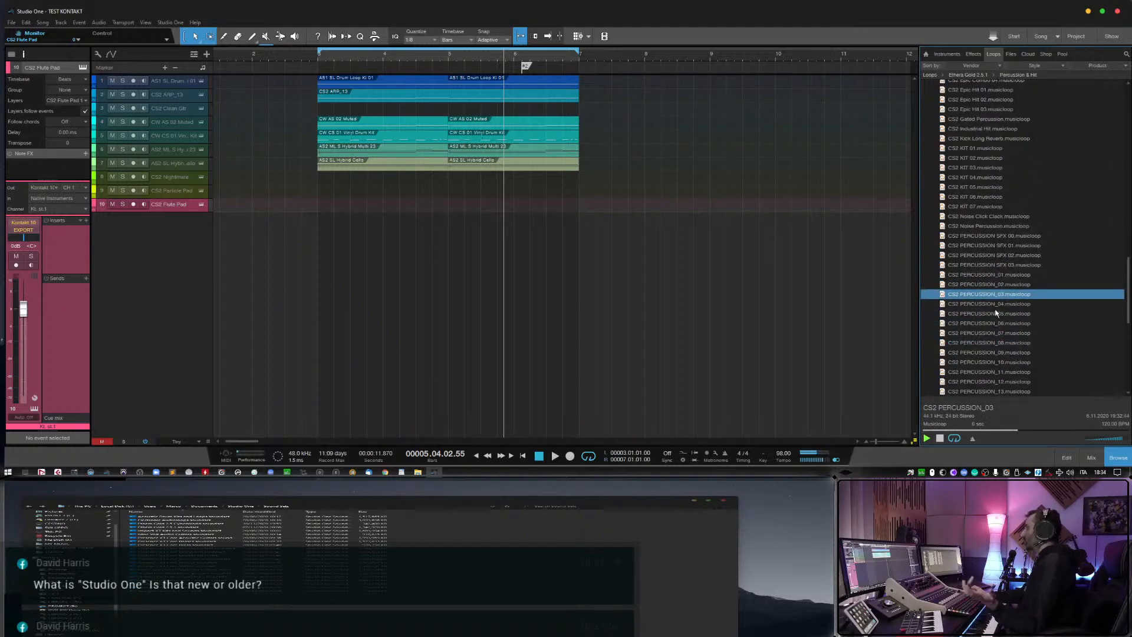
# Add the CS2 PERCUSSION_03 loop as a new track at bar 3, delete its event and monitor the track briefly before disabling monitoring.
pyautogui.moveTo(998, 302); pyautogui.dragTo(339, 253)
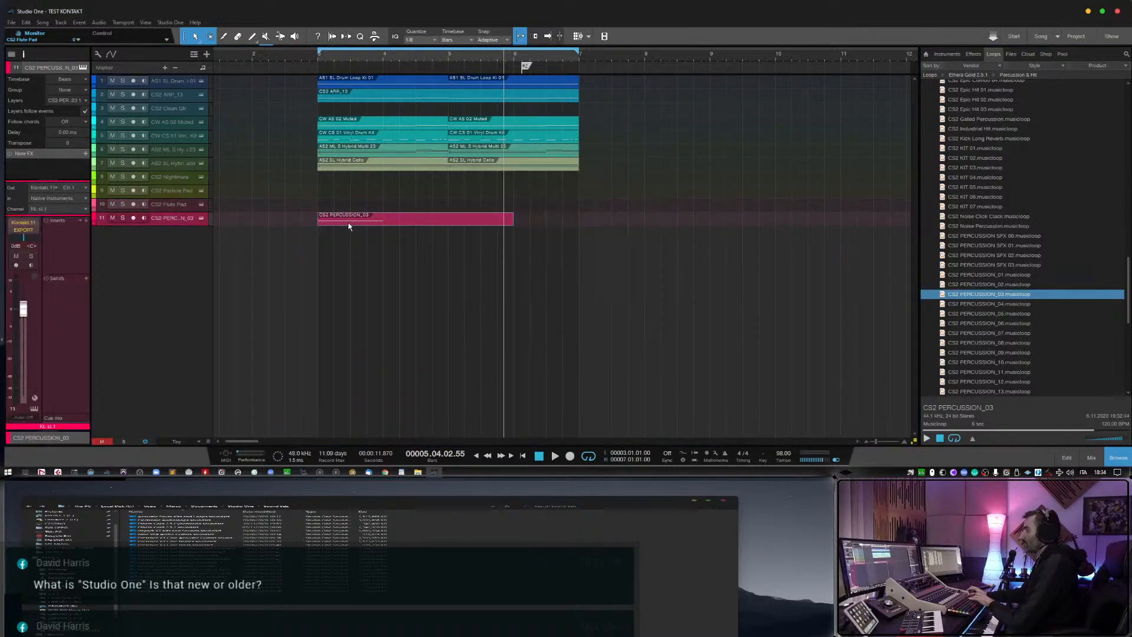
pyautogui.click(348, 223)
pyautogui.press('Delete')
pyautogui.click(144, 219)
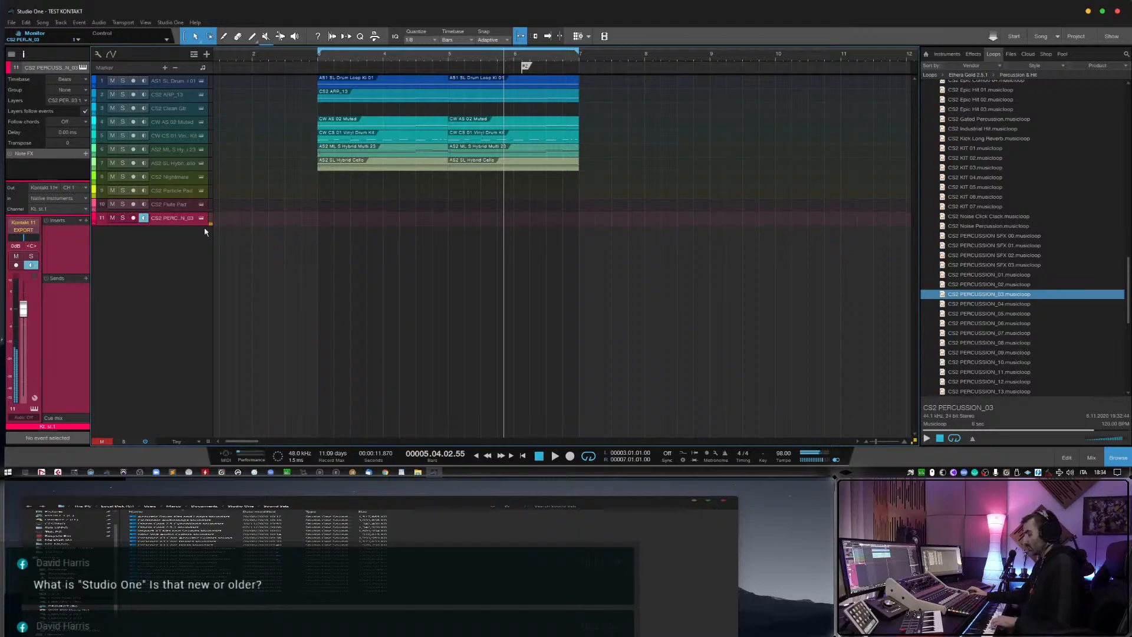
pyautogui.click(144, 218)
# Find the CS2 SFX 02 musicloop in the Percussion & Hit folder and preview it.
pyautogui.scroll(-3, 1039, 325)
pyautogui.scroll(-3, 1039, 325)
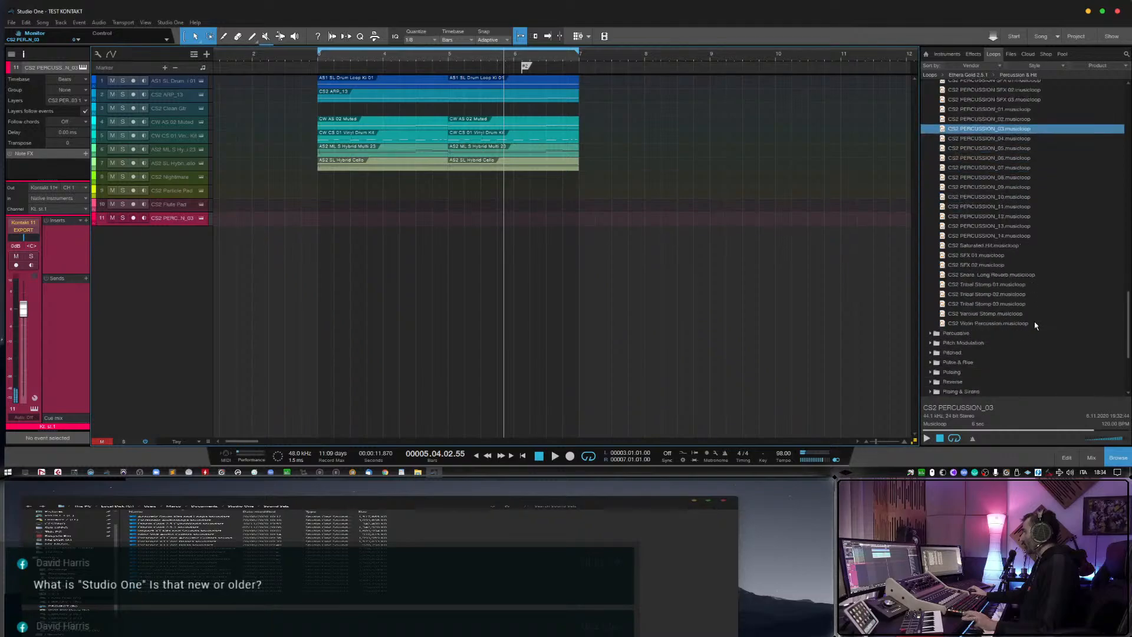
pyautogui.click(933, 265)
pyautogui.click(927, 438)
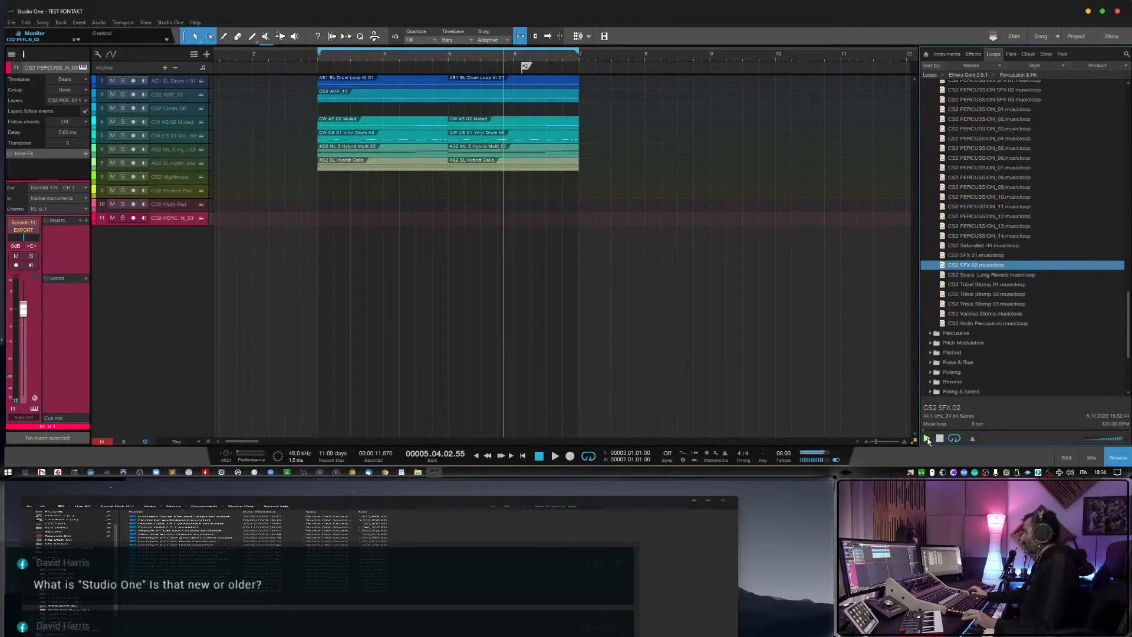
# Expand the Pulse & Rise folder and preview the musicloops Rising 01, Rising 06, Rising 07 and Rising 08.
pyautogui.click(930, 362)
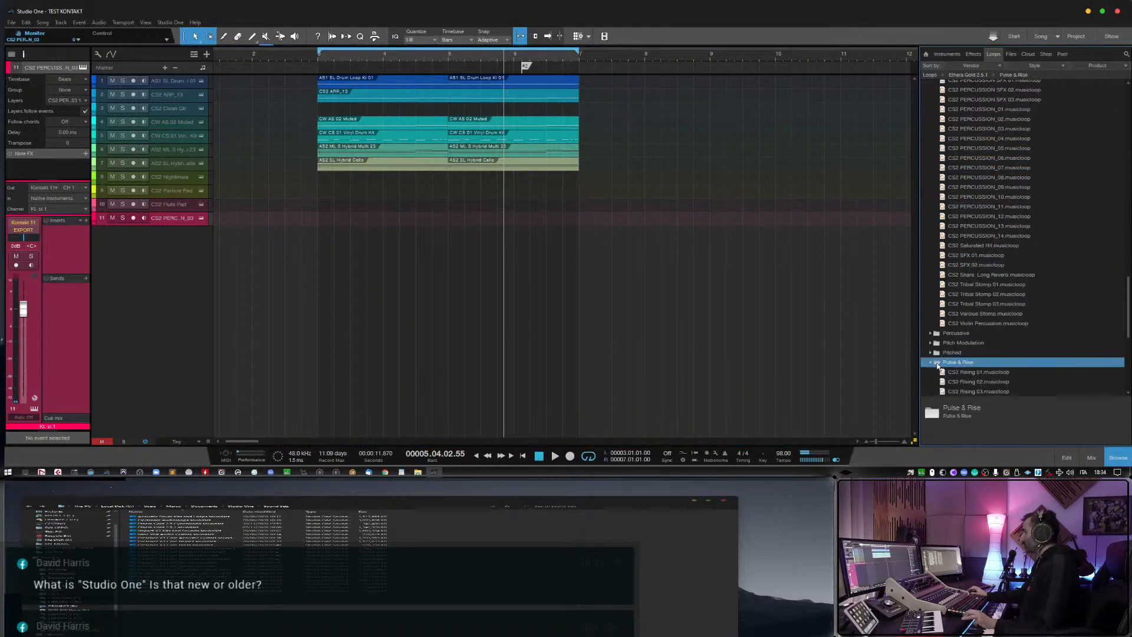
pyautogui.scroll(-3, 979, 347)
pyautogui.click(980, 344)
pyautogui.scroll(-4, 968, 392)
pyautogui.scroll(-4, 969, 392)
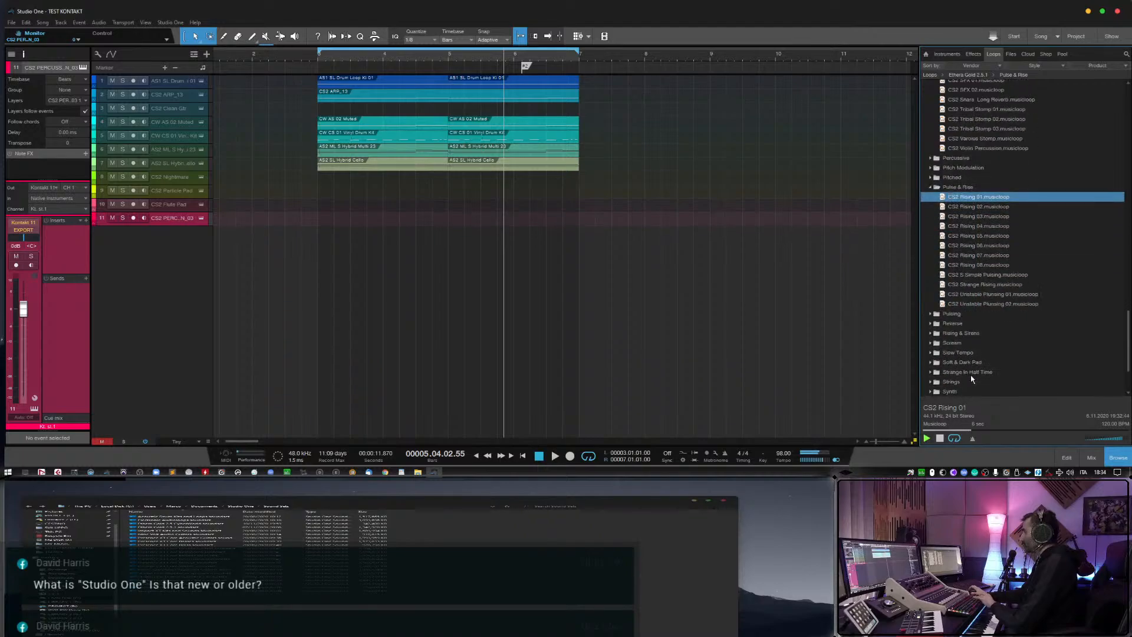
pyautogui.click(976, 246)
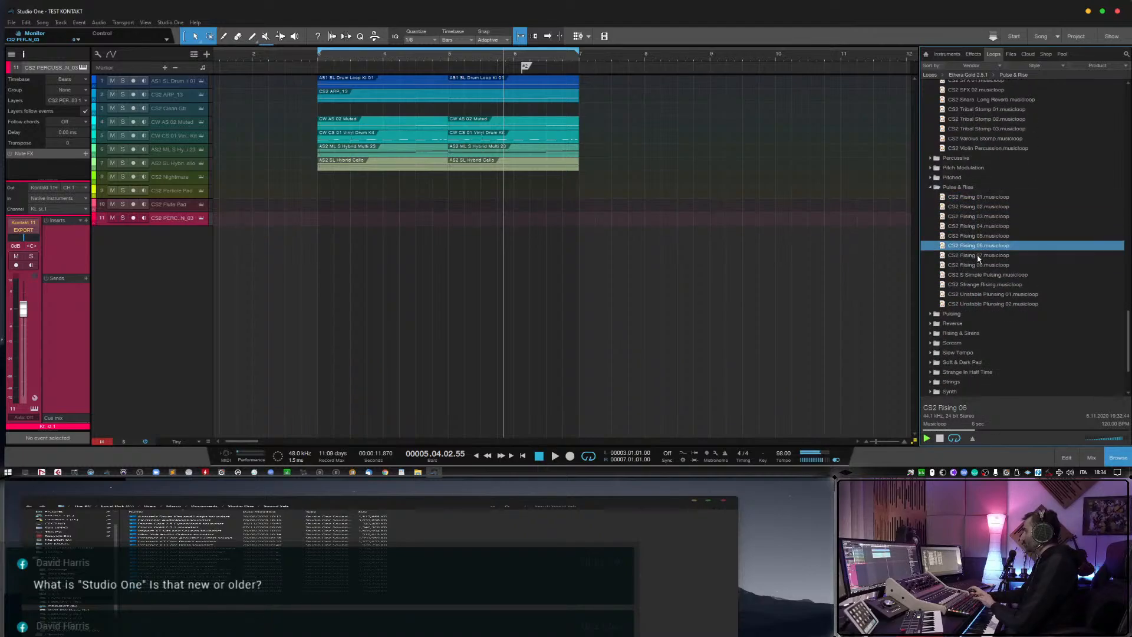
pyautogui.click(979, 255)
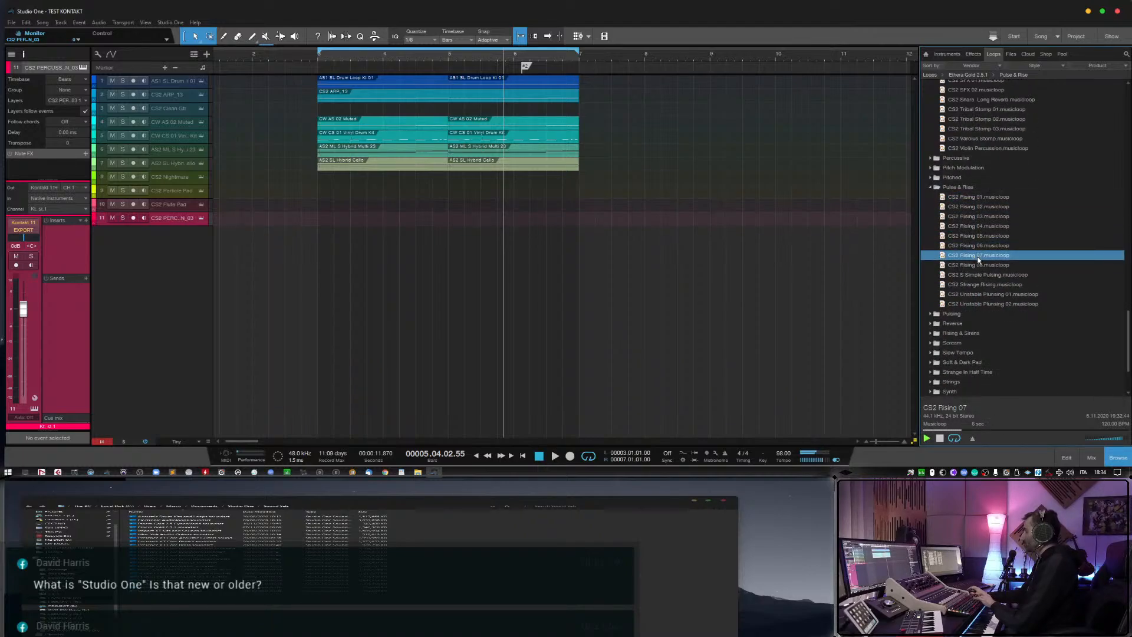
pyautogui.click(979, 265)
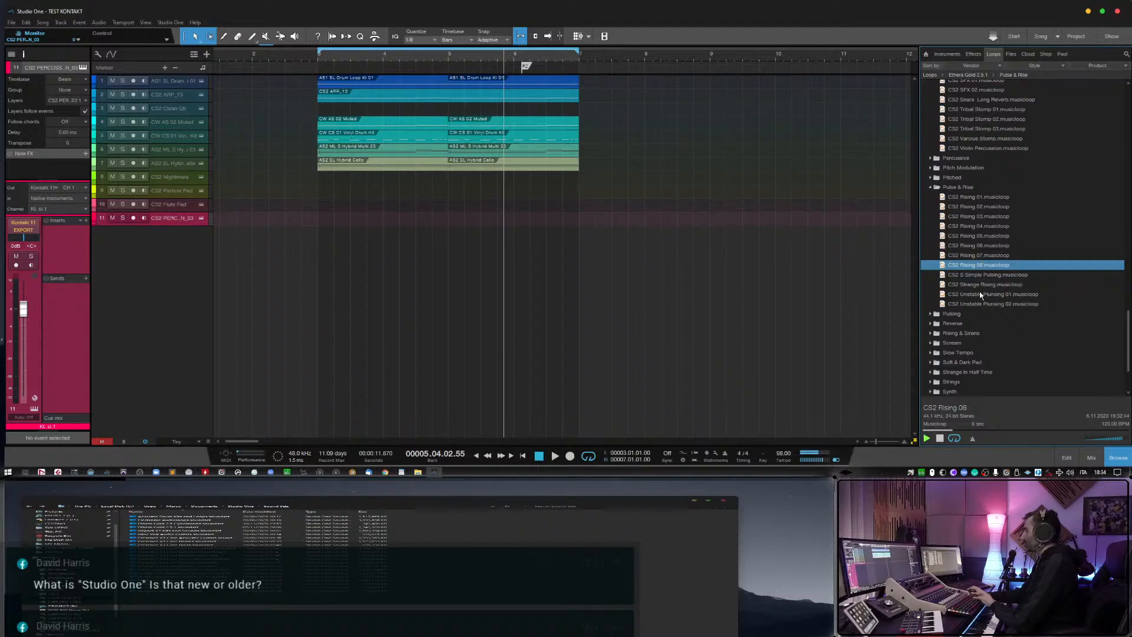
# Expand the Strings loops folder and preview the CS2 Emotive Strings 02 musicloop.
pyautogui.scroll(-2, 979, 291)
pyautogui.doubleClick(971, 314)
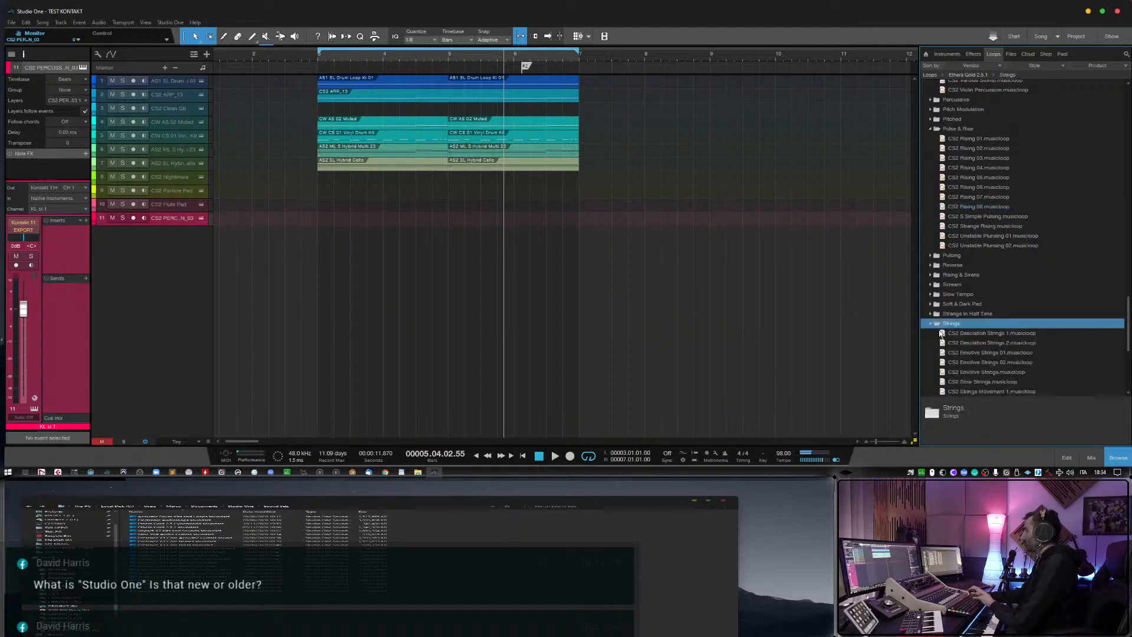
pyautogui.scroll(-2, 978, 330)
pyautogui.click(985, 314)
pyautogui.scroll(-2, 985, 318)
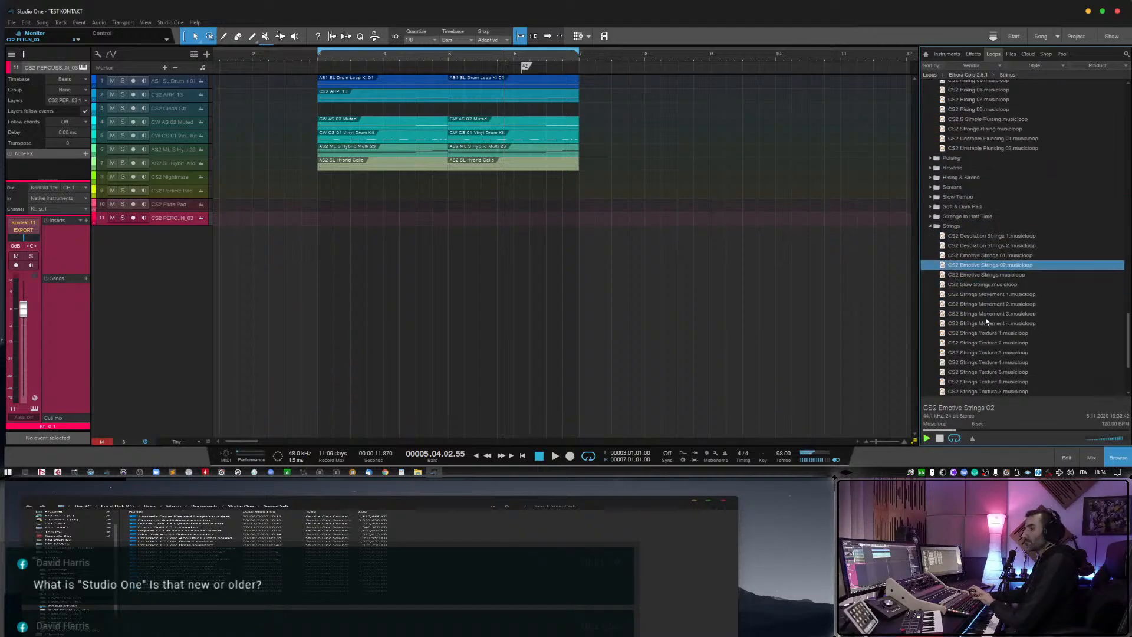
pyautogui.press('Down')
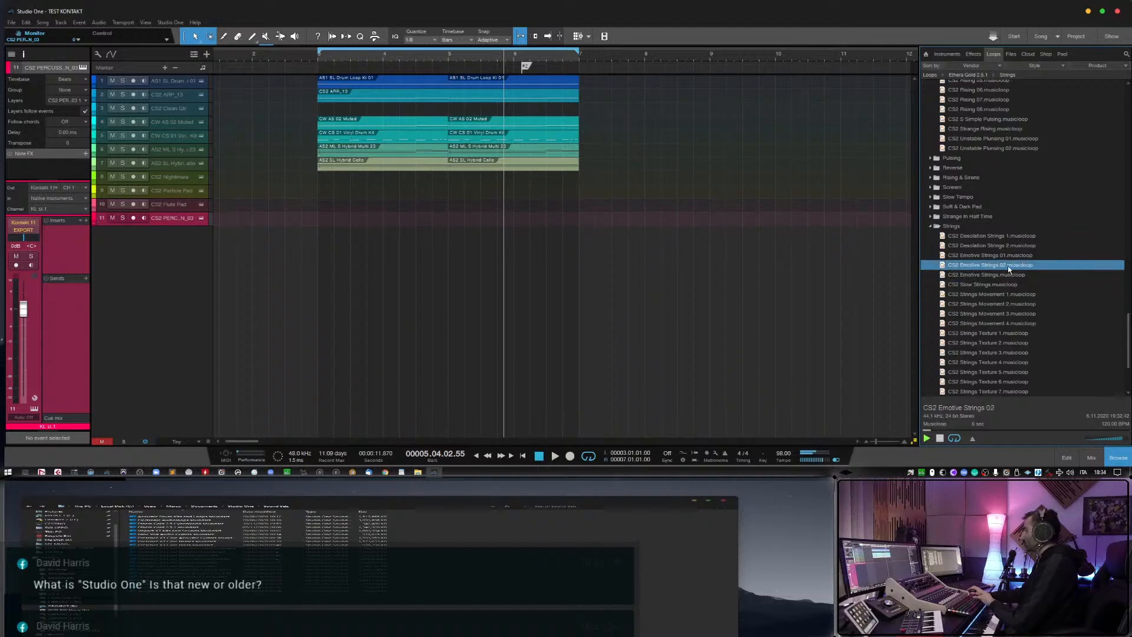
# Add the CS2 Emotive Strings 01 loop as a new track below the percussion track, without its event, and enable its monitoring.
pyautogui.moveTo(997, 255); pyautogui.dragTo(348, 255)
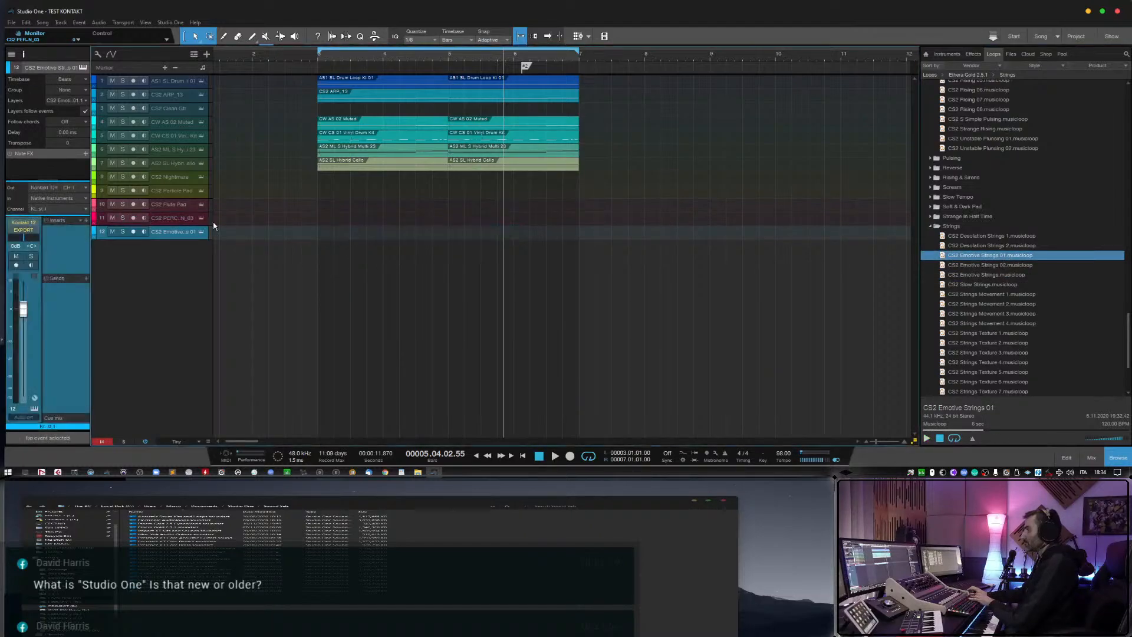
pyautogui.click(143, 232)
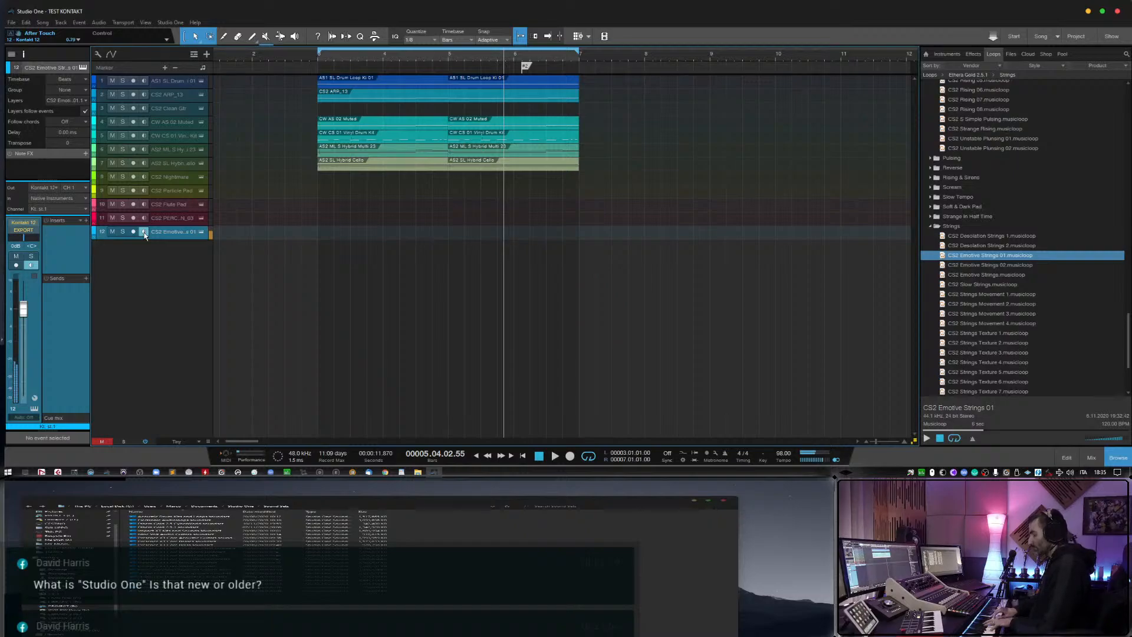
pyautogui.click(143, 232)
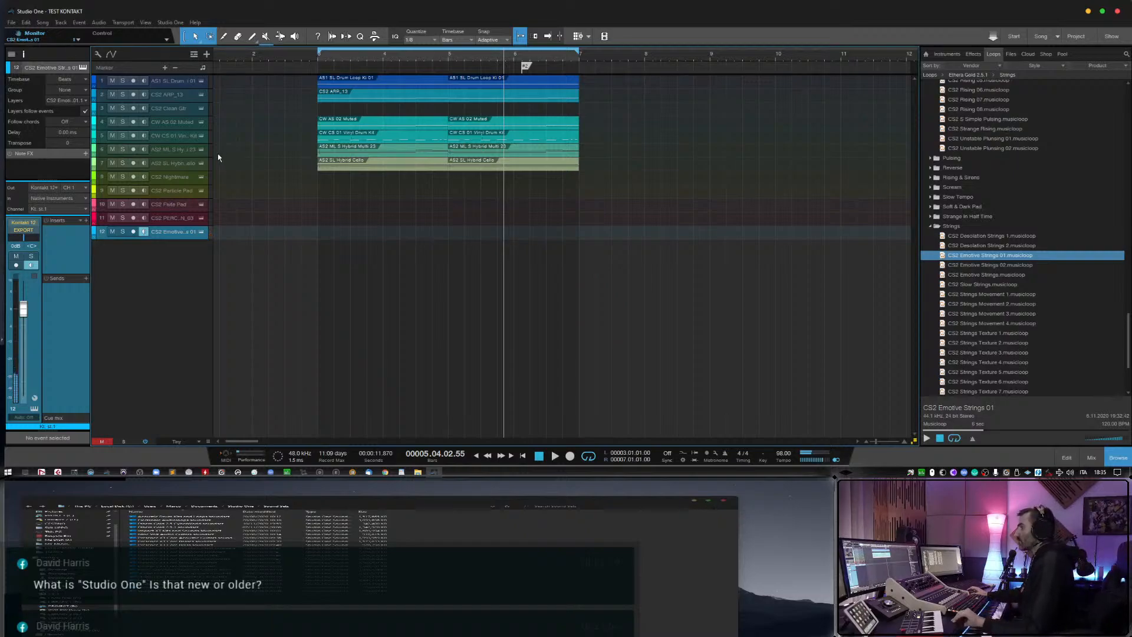
# Try layering Particle Pad with the monitored Emotive Strings track, then switch the layer to Flute Pad by monitoring that track instead.
pyautogui.click(144, 190)
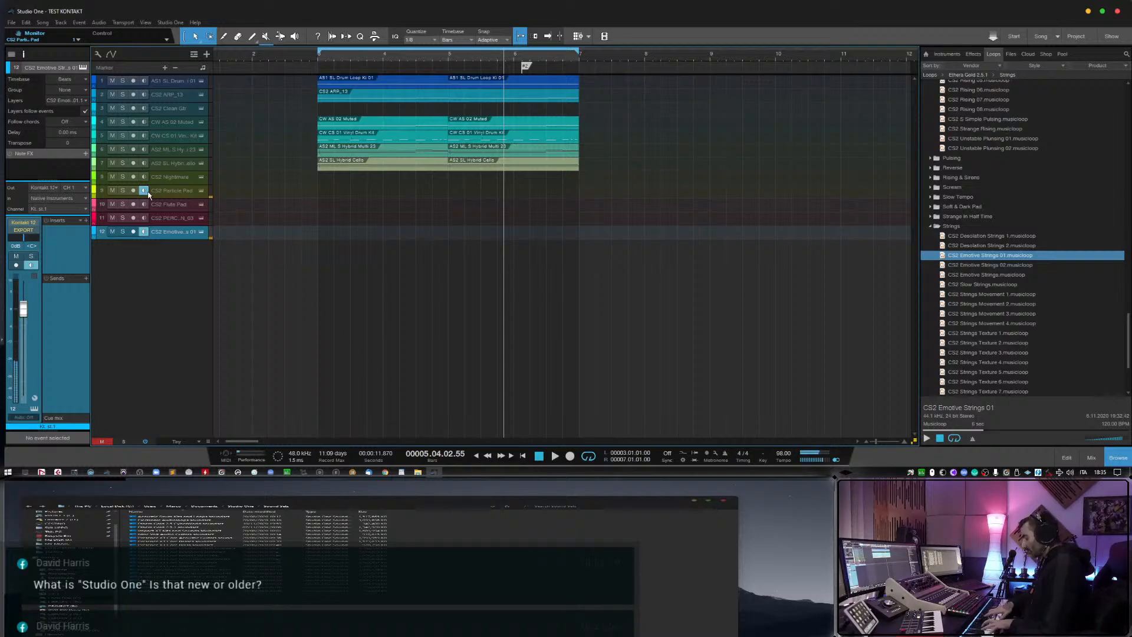
pyautogui.click(144, 191)
pyautogui.click(144, 204)
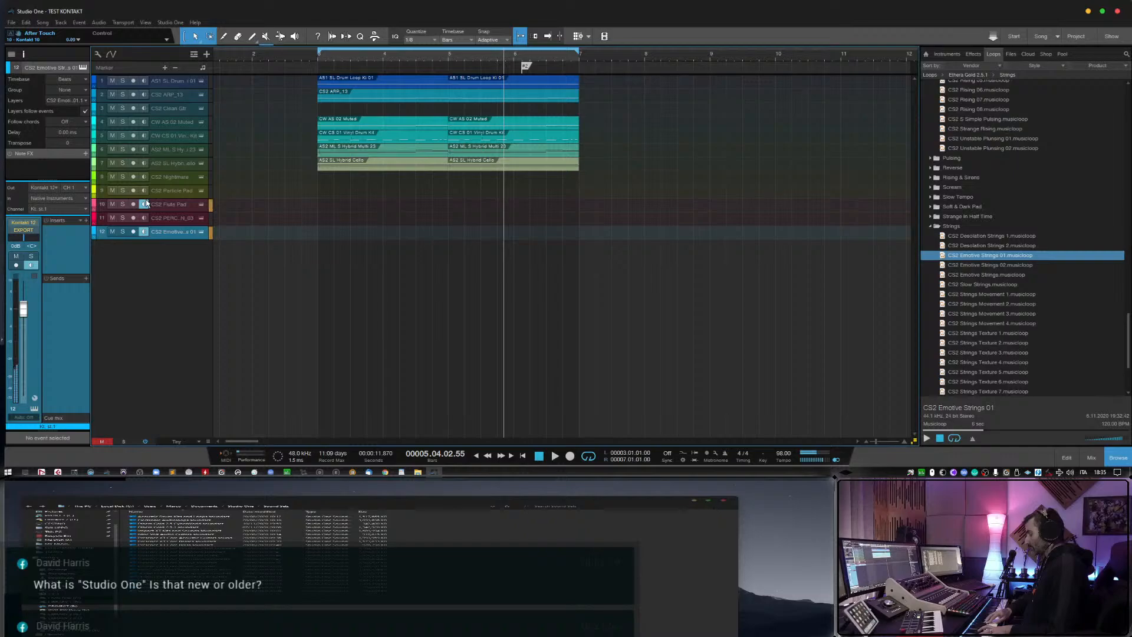
# Collapse the Strings folder, browse Wind and Vox Gating, and preview the Gate Vox 02 and 03 musicloops.
pyautogui.click(931, 227)
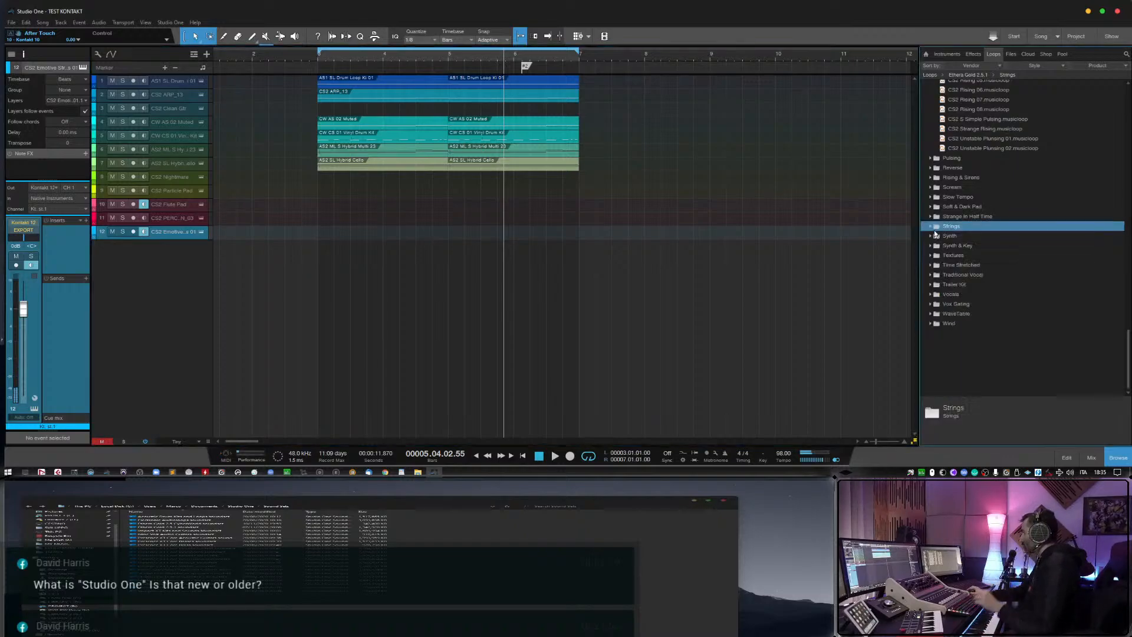
pyautogui.click(932, 324)
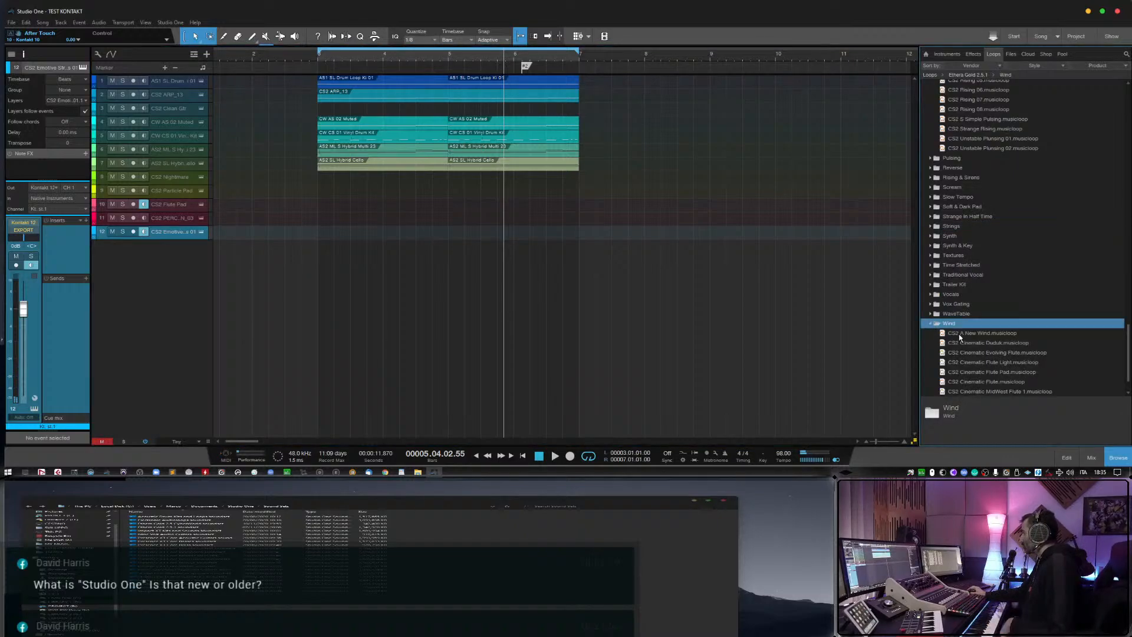
pyautogui.click(933, 304)
pyautogui.click(1002, 324)
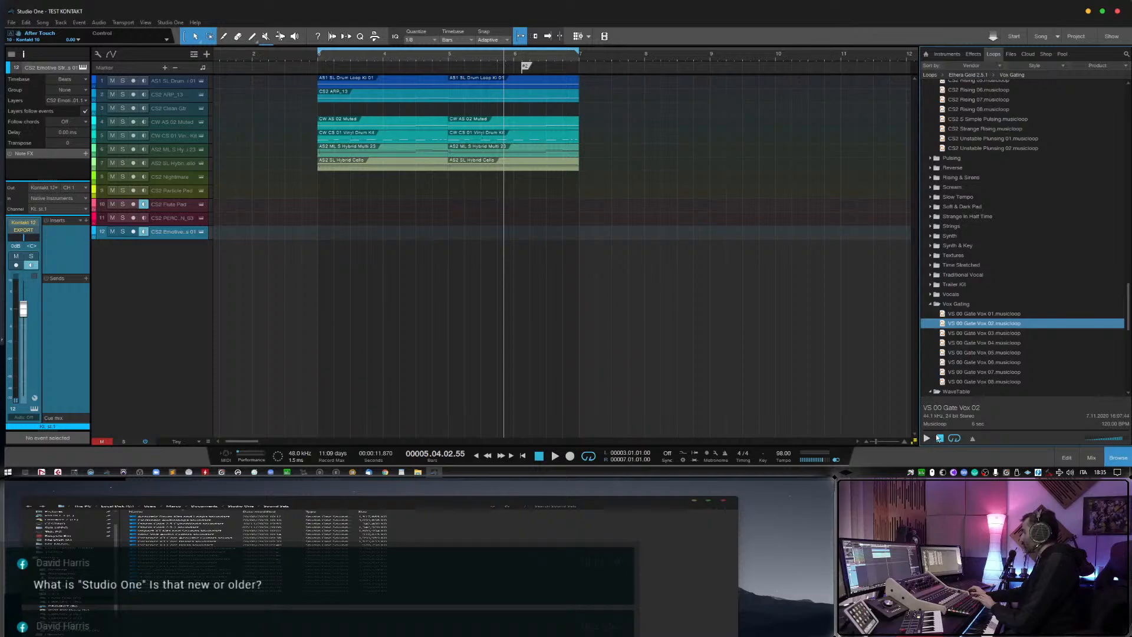
pyautogui.press('Down')
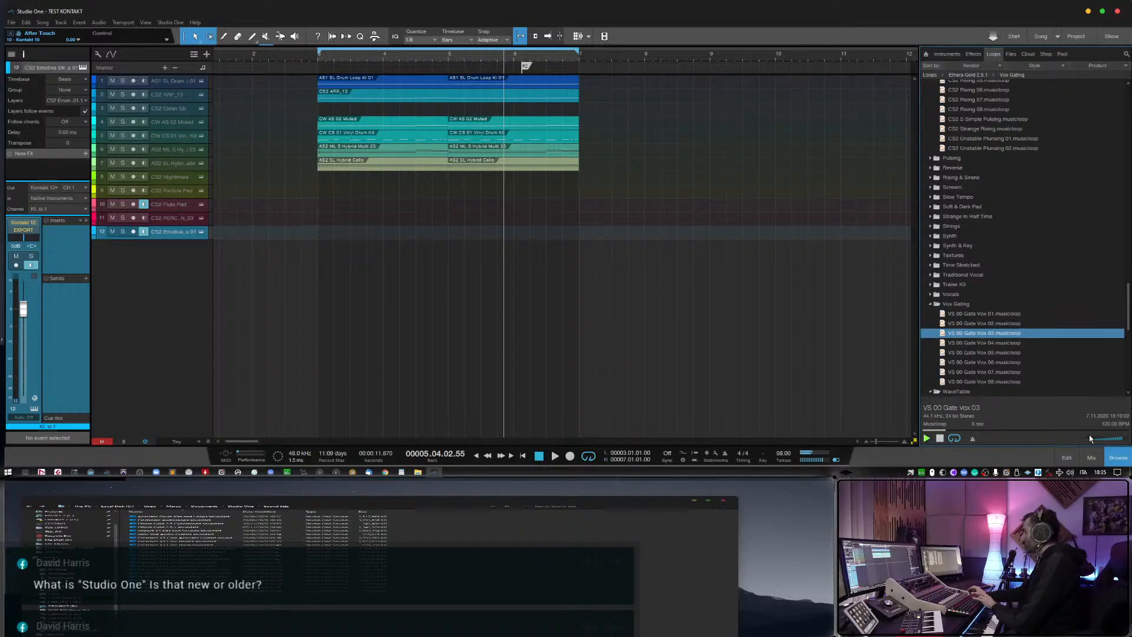
# Step through the Vox Gating musicloops from Gate Vox 04 back to Gate Vox 01 to preview them.
pyautogui.press('Down')
pyautogui.press('Up')
pyautogui.press('Up')
pyautogui.press('Up')
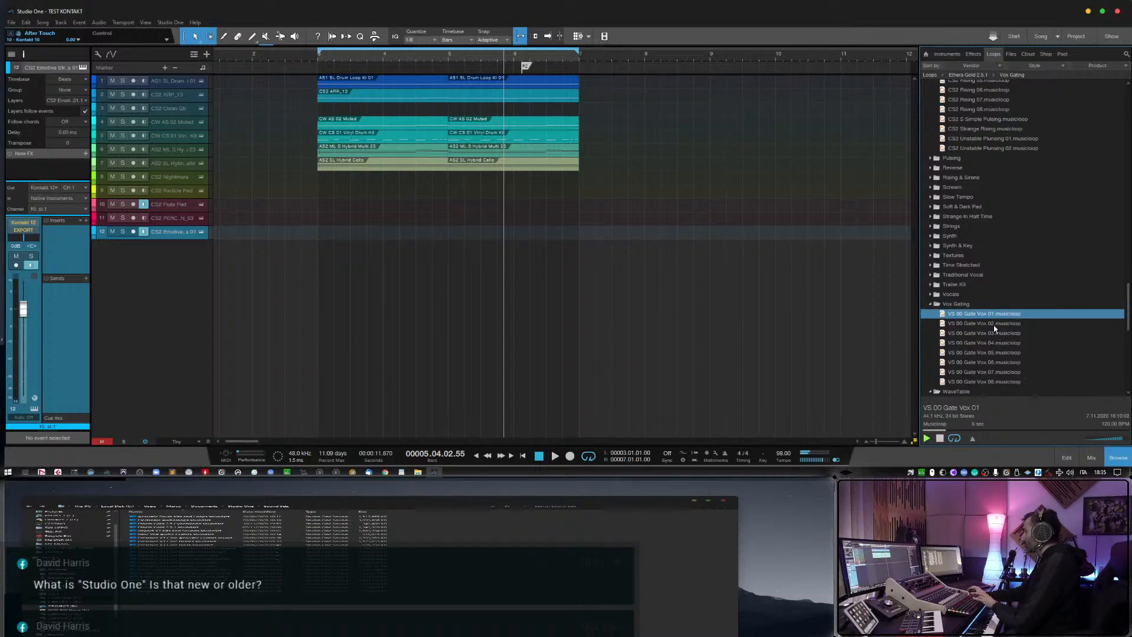
# Add the VS 00 Gate Vox 02 loop as a new track without its event, monitor only that track, and view its Kontakt instrument.
pyautogui.click(994, 324)
pyautogui.moveTo(994, 323); pyautogui.dragTo(348, 246)
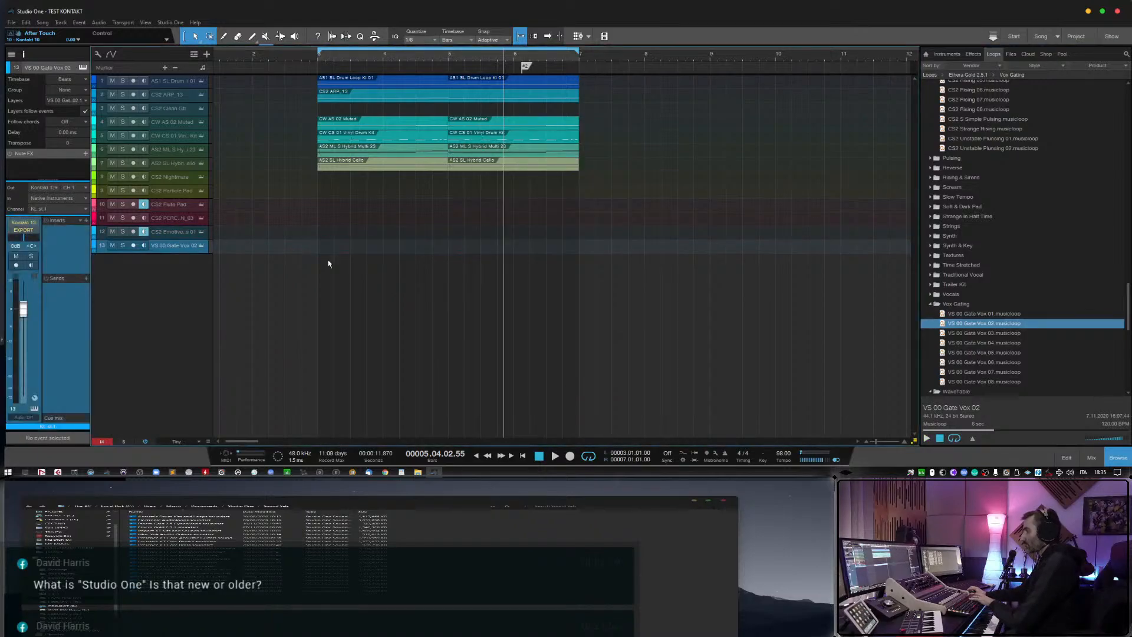
pyautogui.click(144, 245)
pyautogui.click(144, 232)
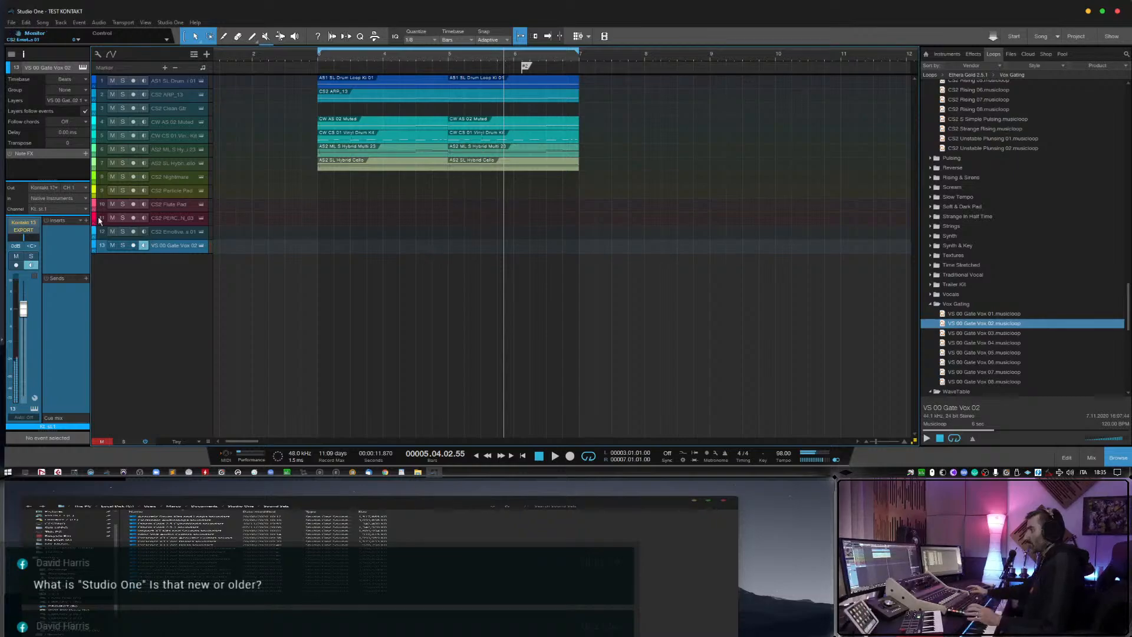
pyautogui.click(202, 245)
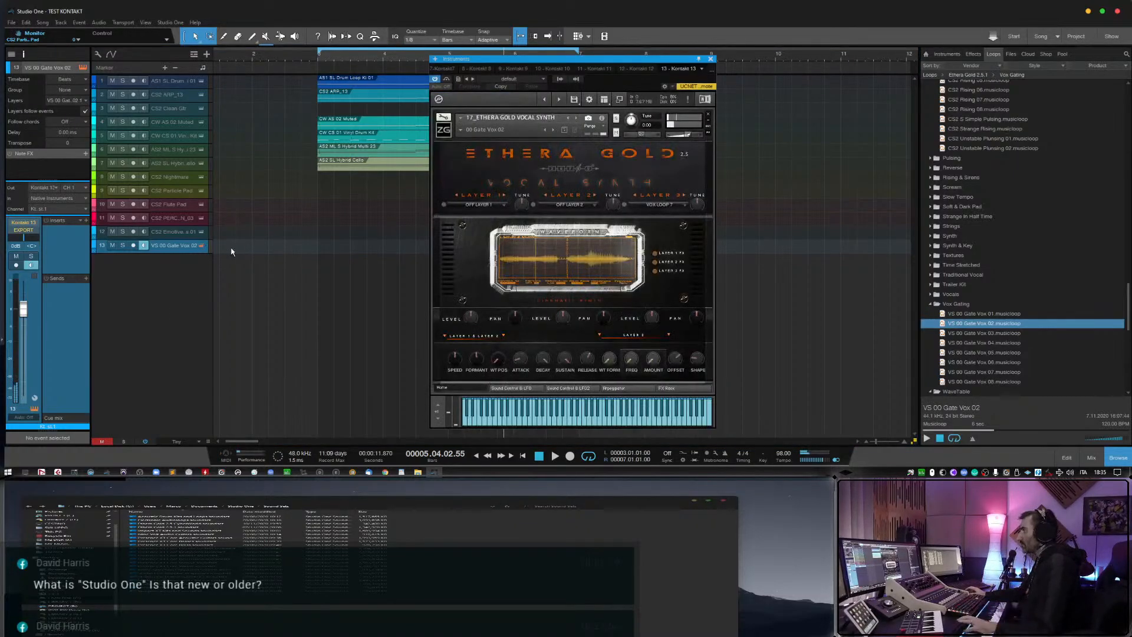
pyautogui.click(710, 58)
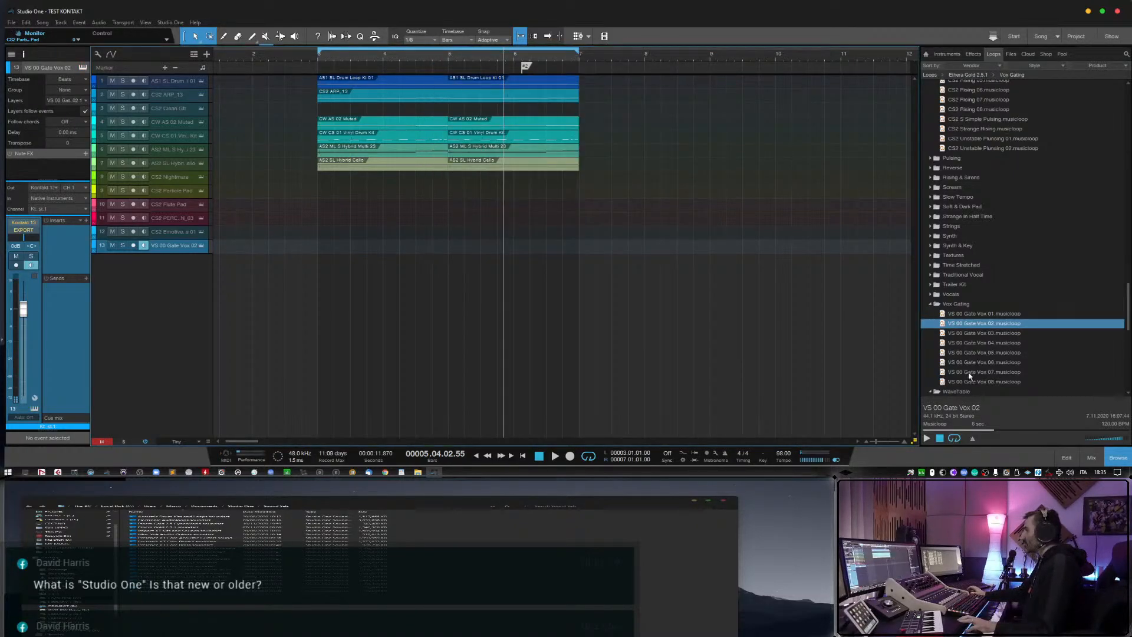
# Collapse the Percussion & Hit and Pulse & Rise loop folders and expand Gtr & Traditional.
pyautogui.scroll(8, 971, 376)
pyautogui.scroll(12, 971, 376)
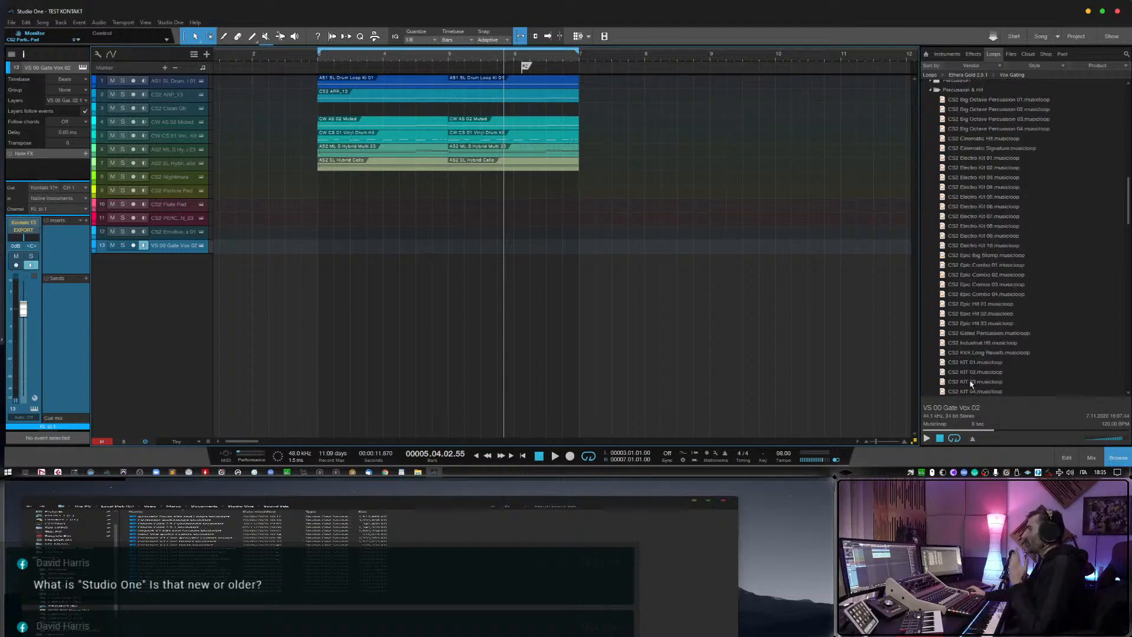
pyautogui.scroll(5, 971, 384)
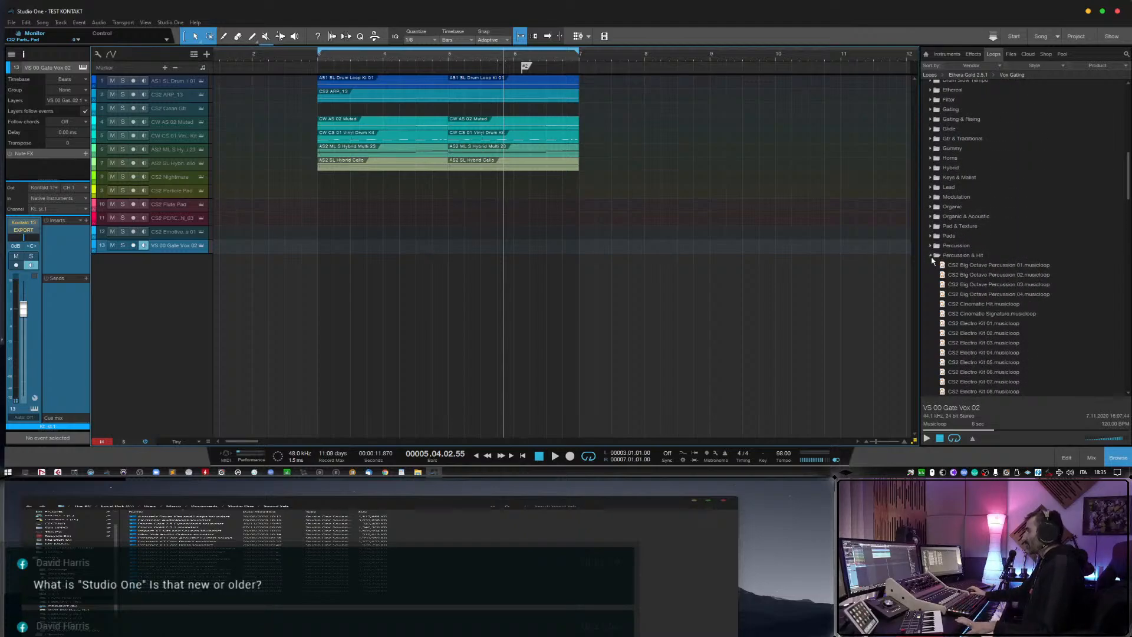
pyautogui.click(931, 256)
pyautogui.click(930, 294)
pyautogui.scroll(4, 933, 195)
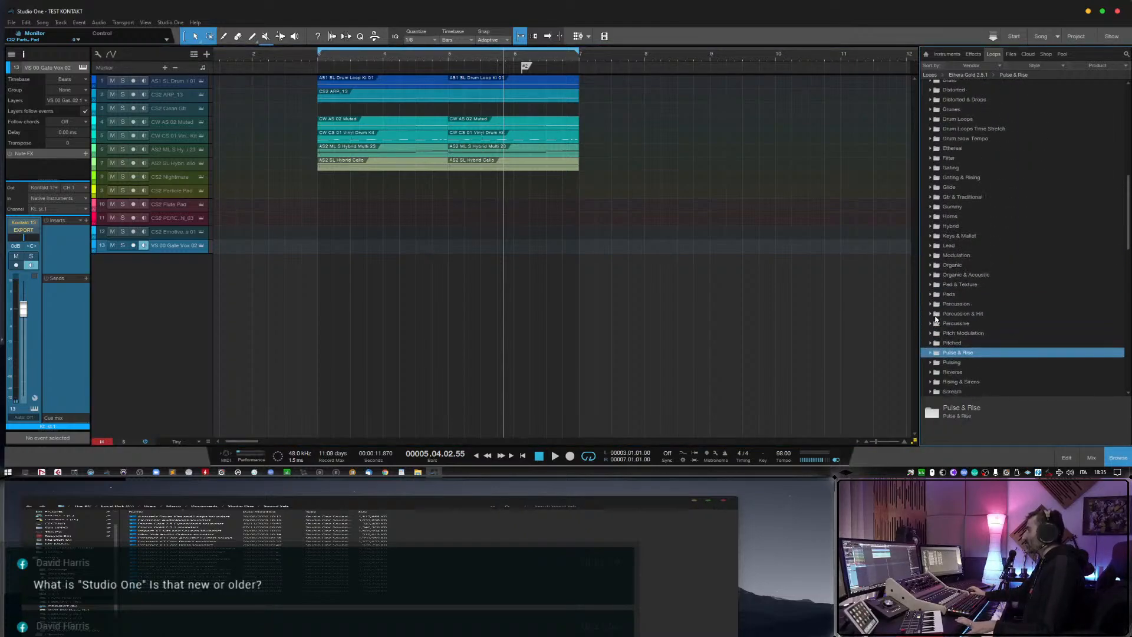
pyautogui.click(931, 217)
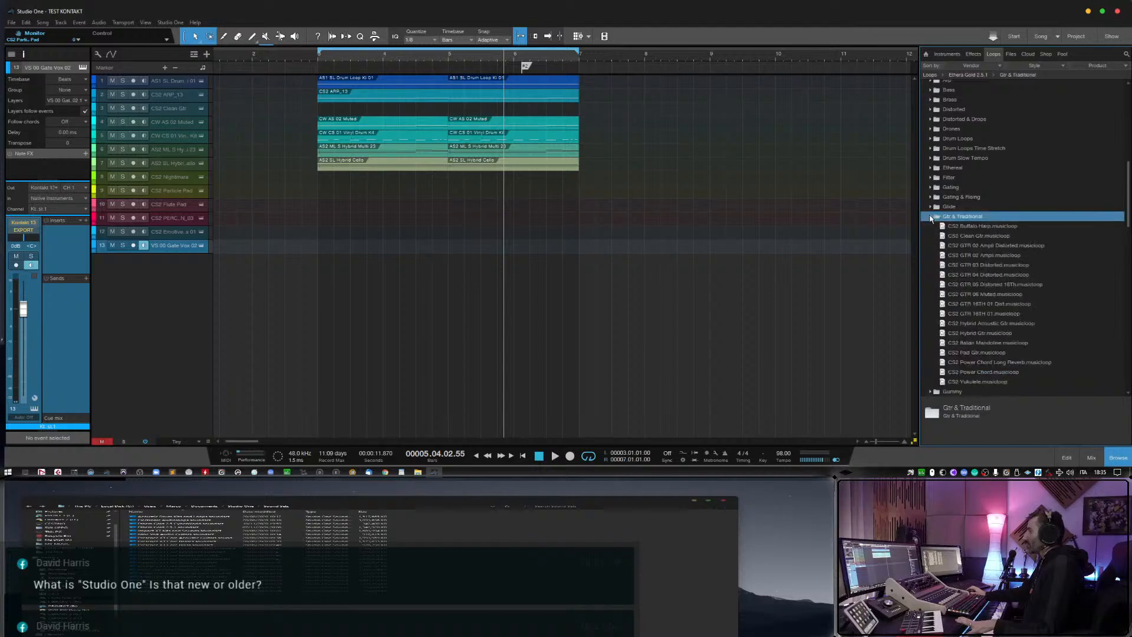
pyautogui.click(930, 217)
pyautogui.click(931, 217)
pyautogui.scroll(4, 931, 217)
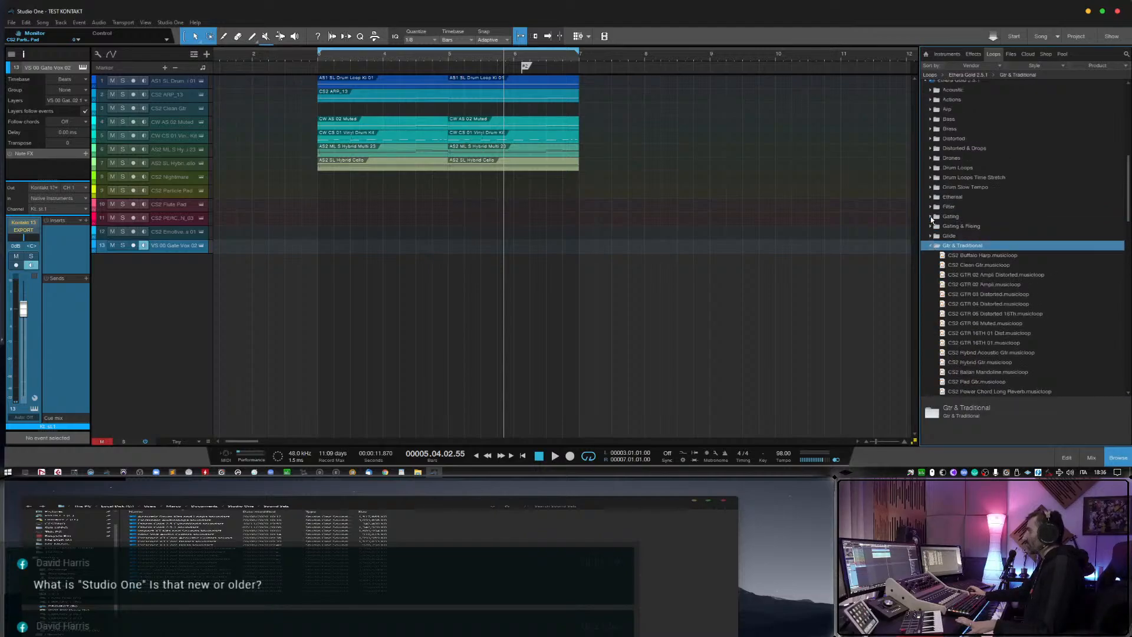
# Expand the Ethereal loops folder and preview the CS2 Ethereal Texture 05, 03 and 06 musicloops.
pyautogui.click(931, 255)
pyautogui.click(989, 304)
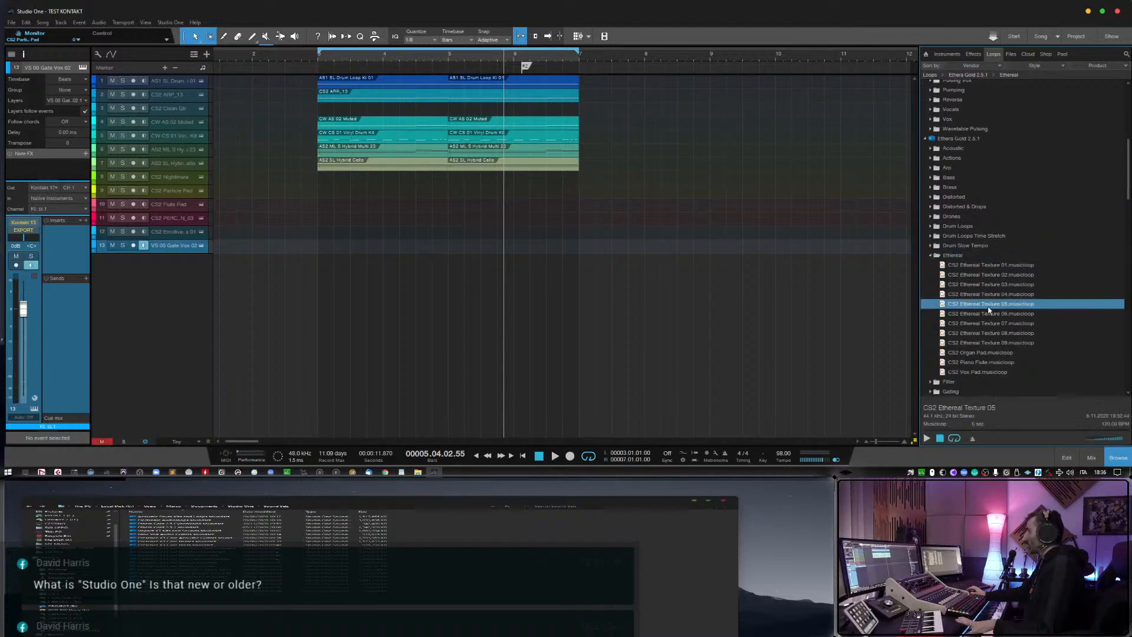
pyautogui.click(927, 439)
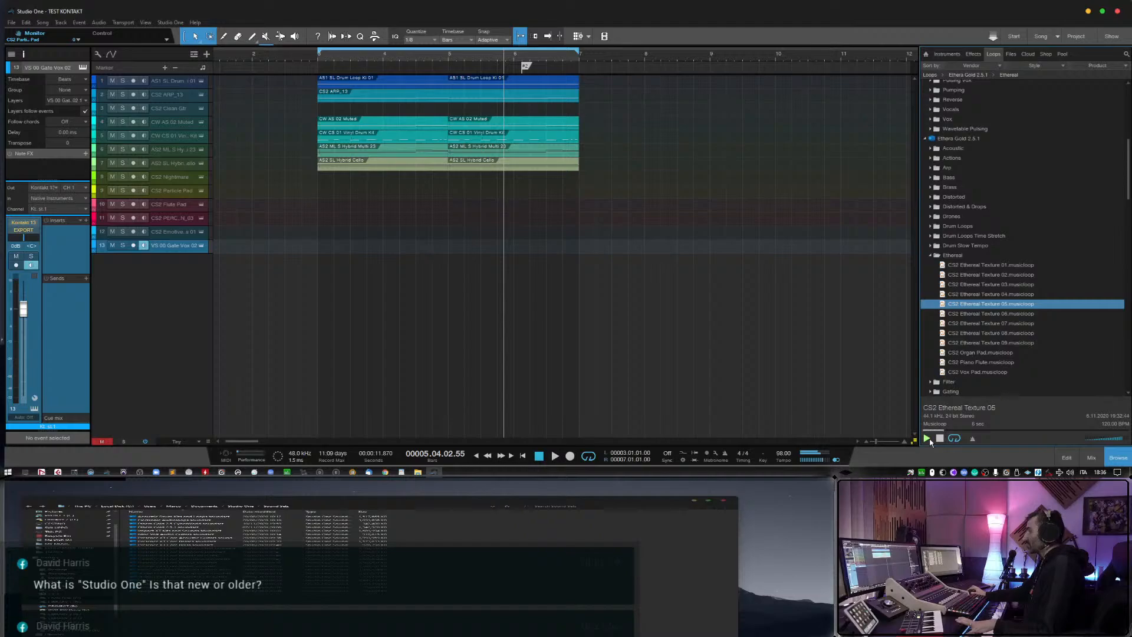
pyautogui.click(1001, 286)
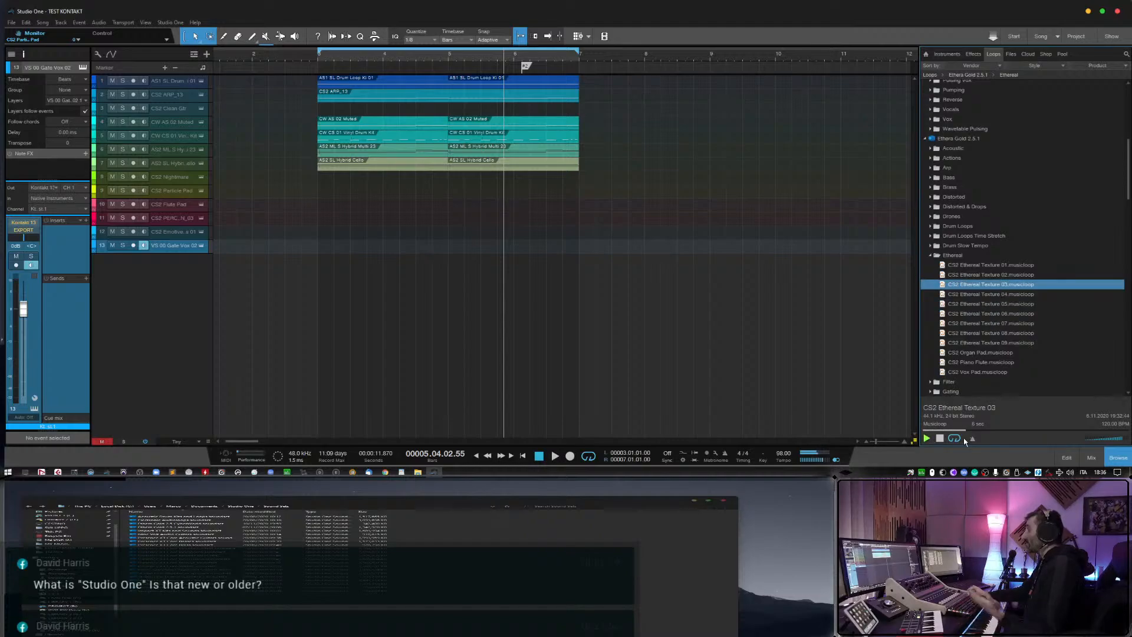
pyautogui.click(986, 314)
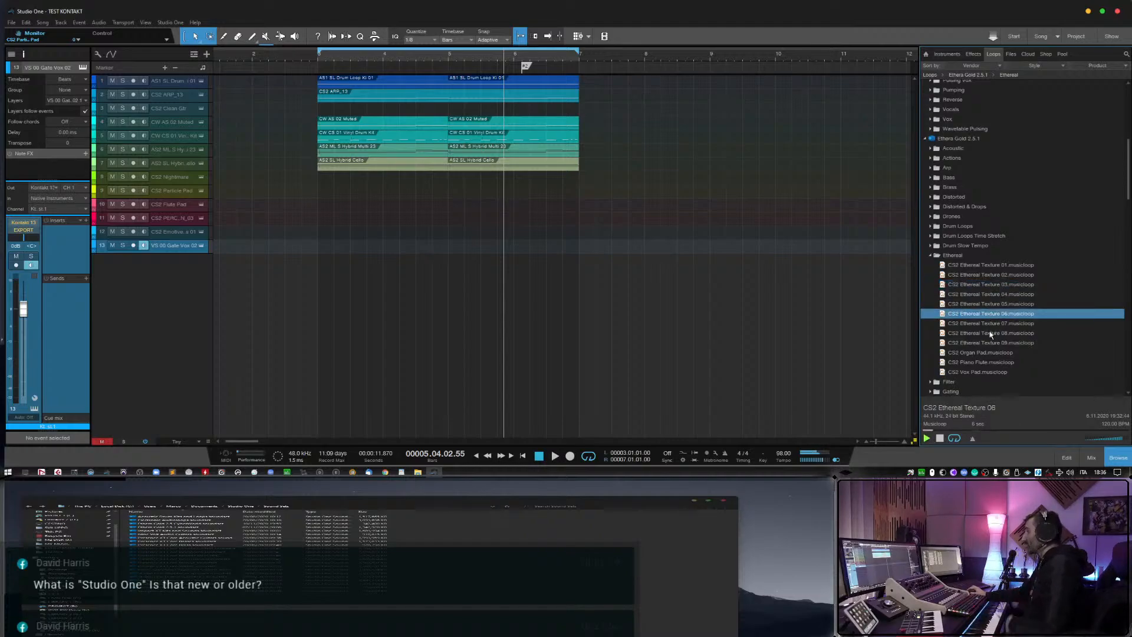
pyautogui.click(991, 286)
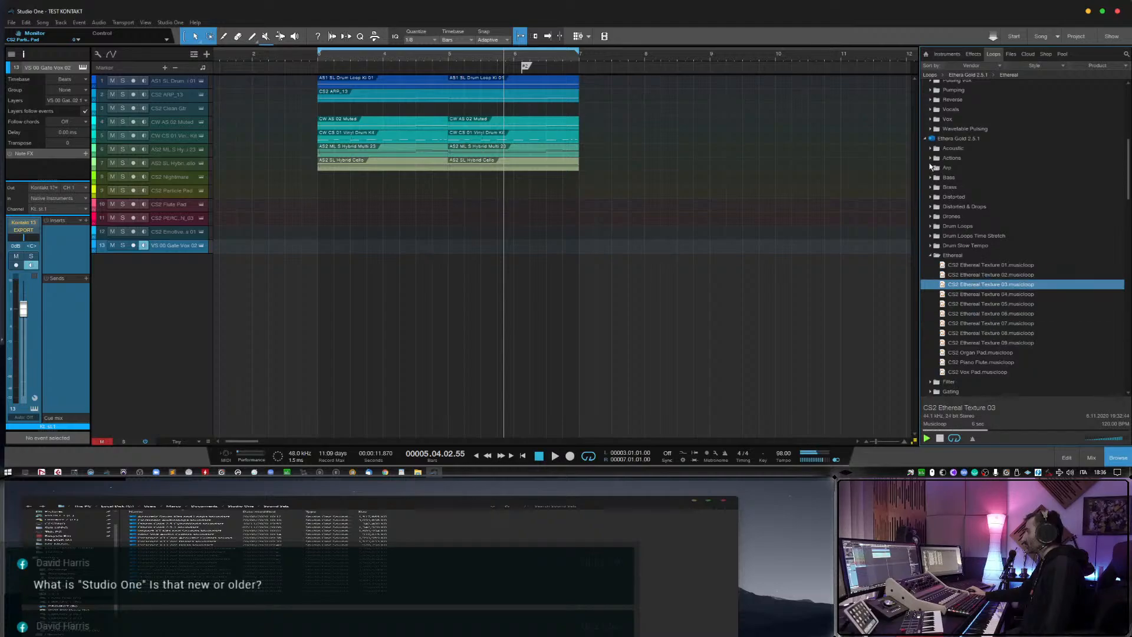
# Expand Arp and its Bass & Synth subfolder, and preview the CS2 ARP_11, ARP_16 and ARP_21 musicloops.
pyautogui.doubleClick(938, 168)
pyautogui.click(979, 208)
pyautogui.click(987, 284)
pyautogui.scroll(-1, 987, 285)
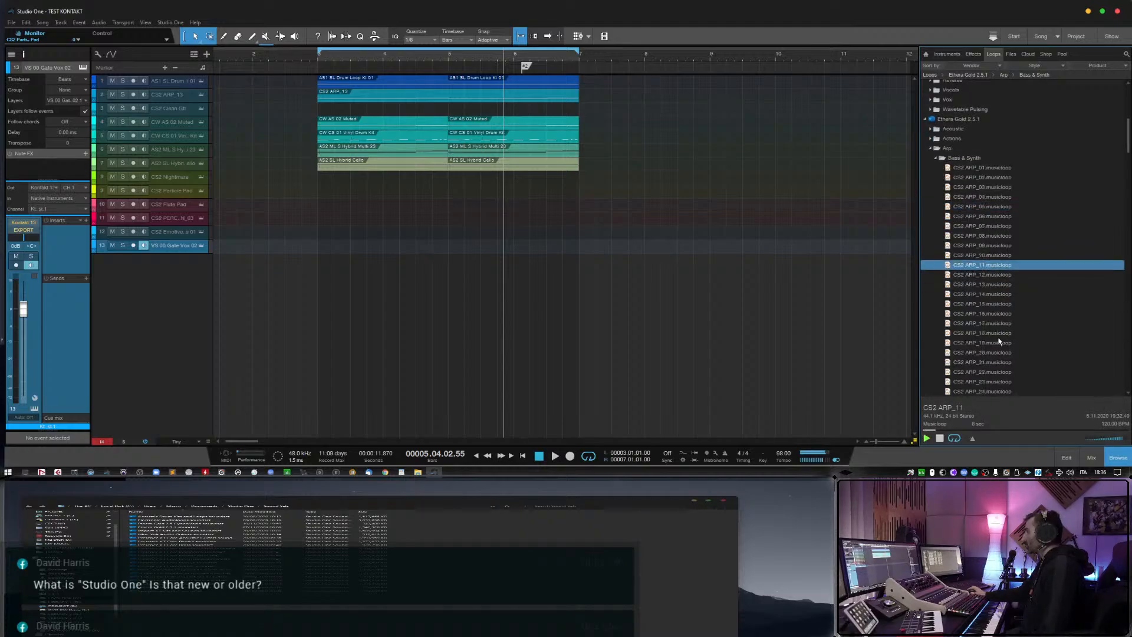
pyautogui.click(973, 313)
pyautogui.scroll(-1, 986, 341)
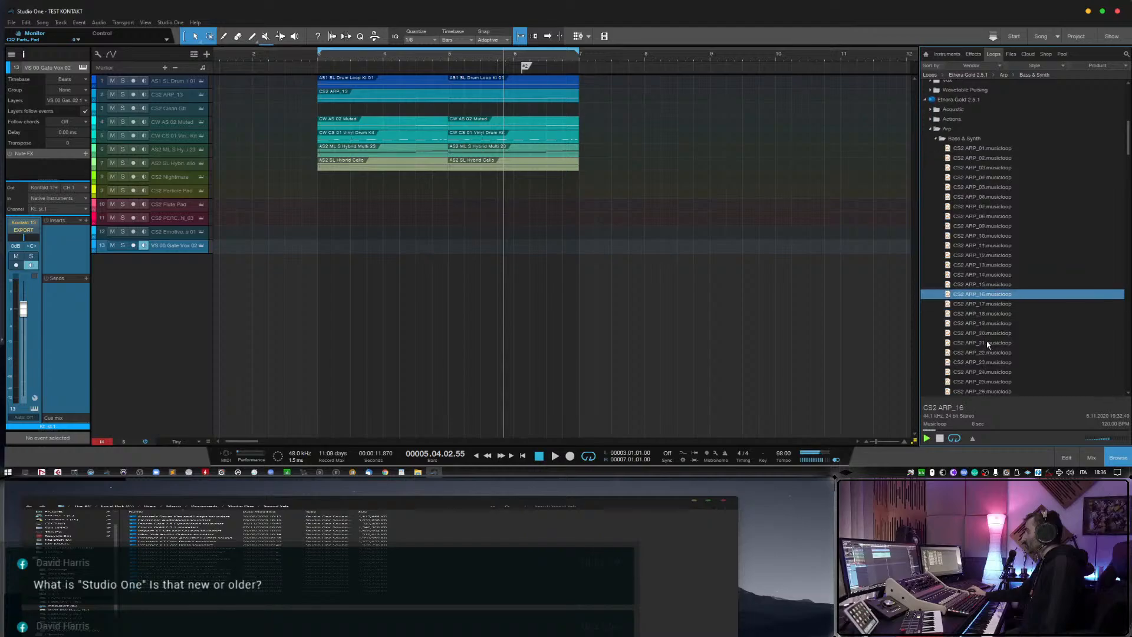
pyautogui.click(987, 342)
# Add the CS2 ARP_17 loop as a new track below Gate Vox 02, without its event, and monitor only that track.
pyautogui.click(986, 303)
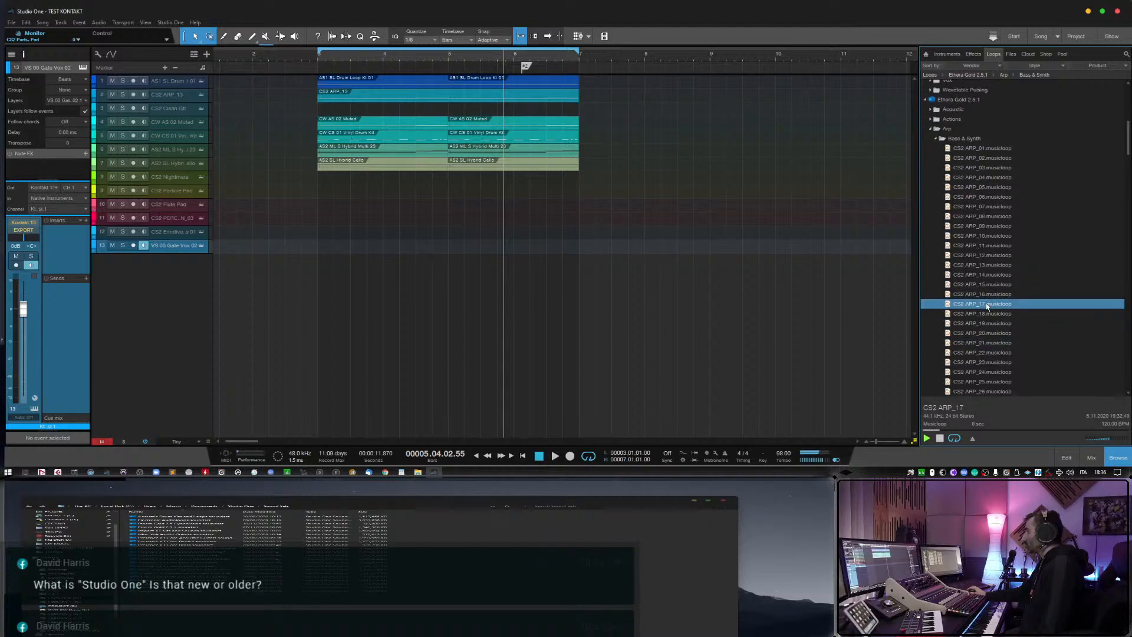
pyautogui.moveTo(986, 303); pyautogui.dragTo(341, 266)
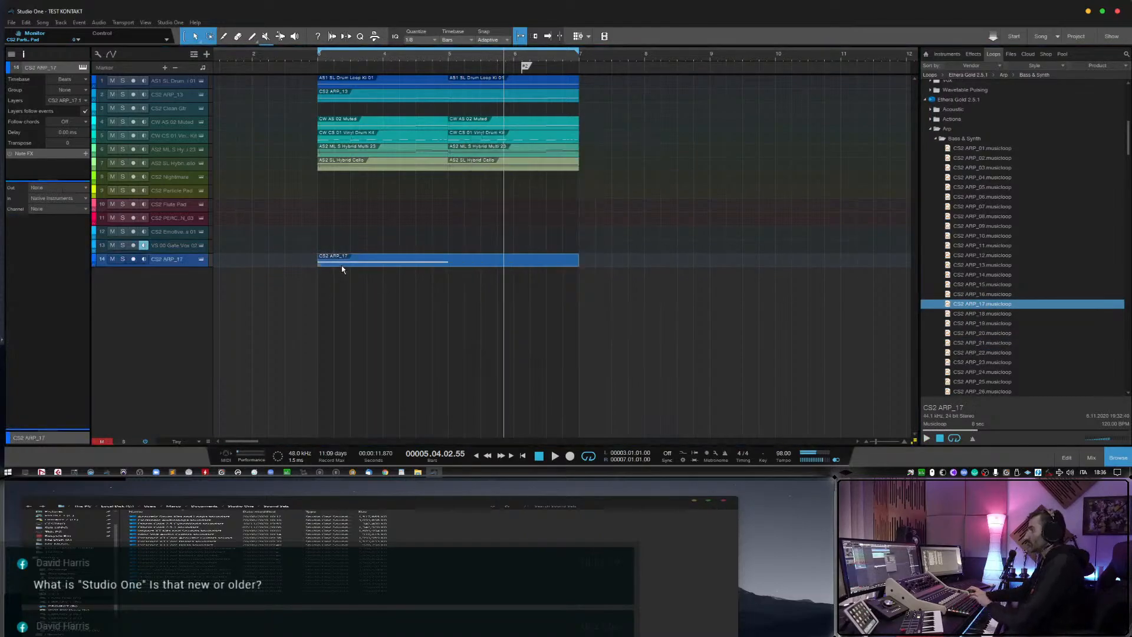
pyautogui.click(143, 258)
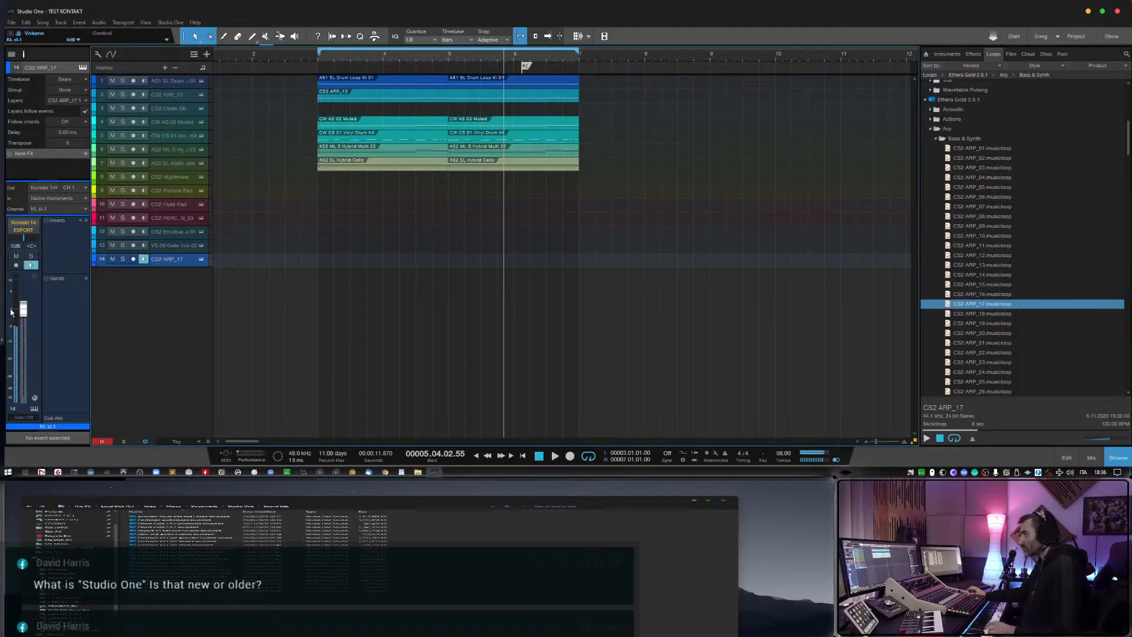
# Lower the CS2 ARP_17 channel's volume in two stages while playing the arrangement to balance the arp against it.
pyautogui.moveTo(23, 308); pyautogui.dragTo(27, 321)
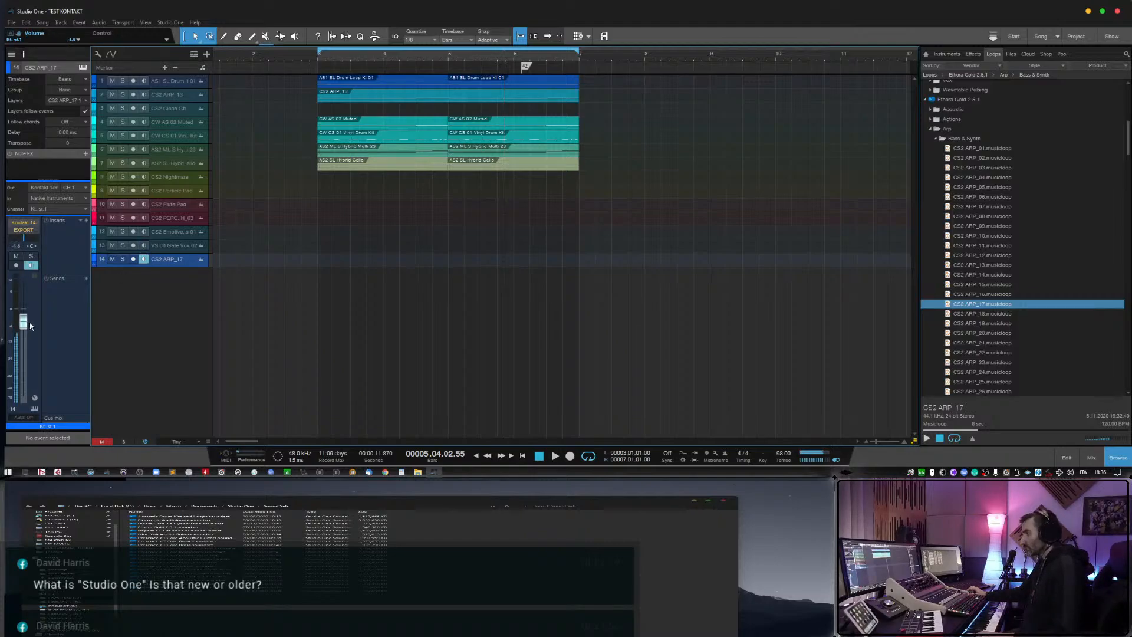
pyautogui.click(269, 58)
pyautogui.press('space')
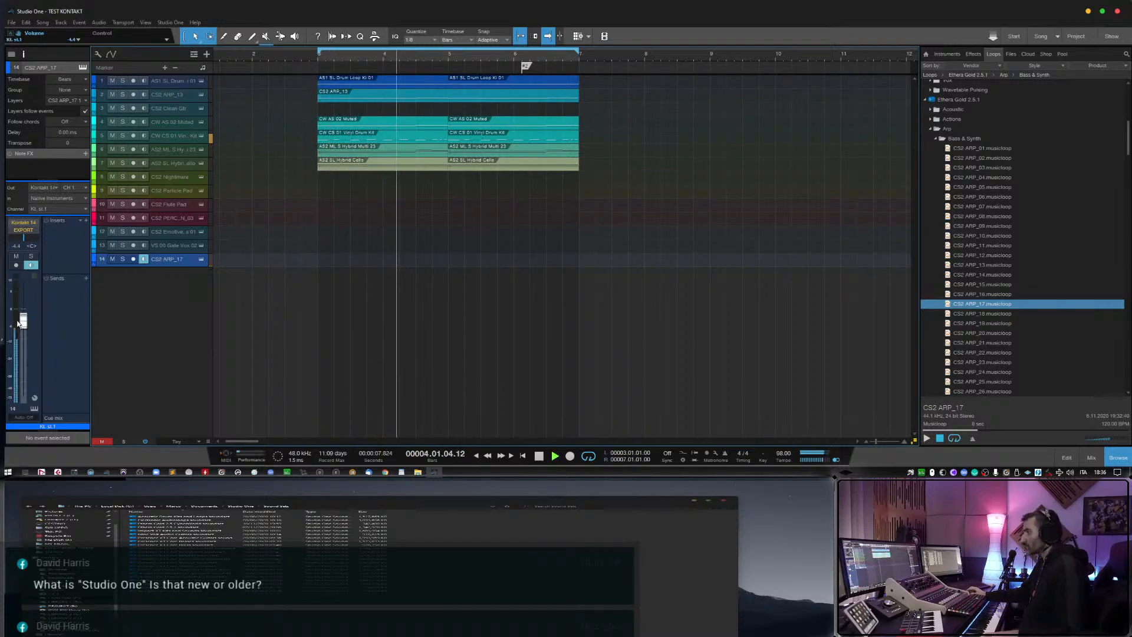
pyautogui.moveTo(30, 327); pyautogui.dragTo(30, 334)
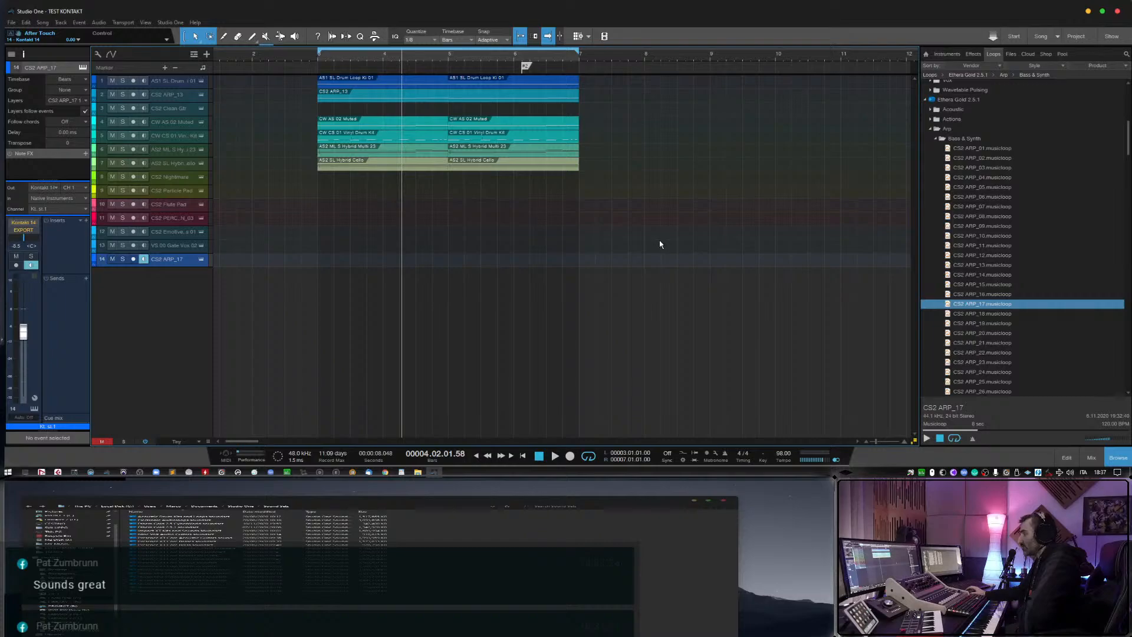
# Collapse the Arp, Ethereal and Gtr & Traditional folders in the Ethera Gold 2.5.1 loops.
pyautogui.click(931, 129)
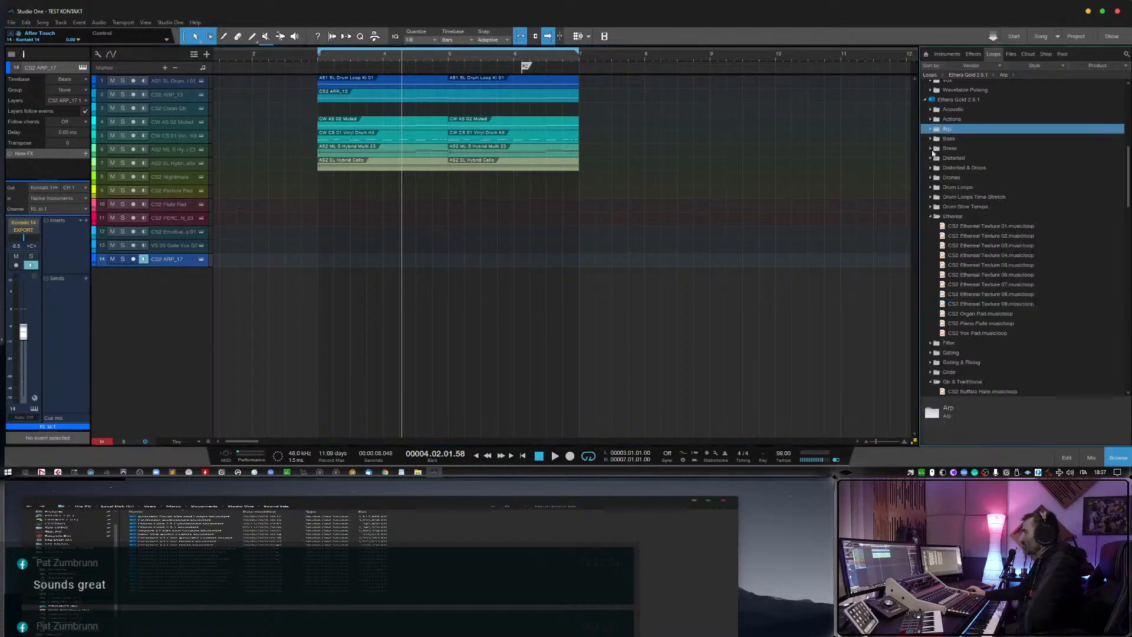
pyautogui.click(932, 217)
pyautogui.click(931, 266)
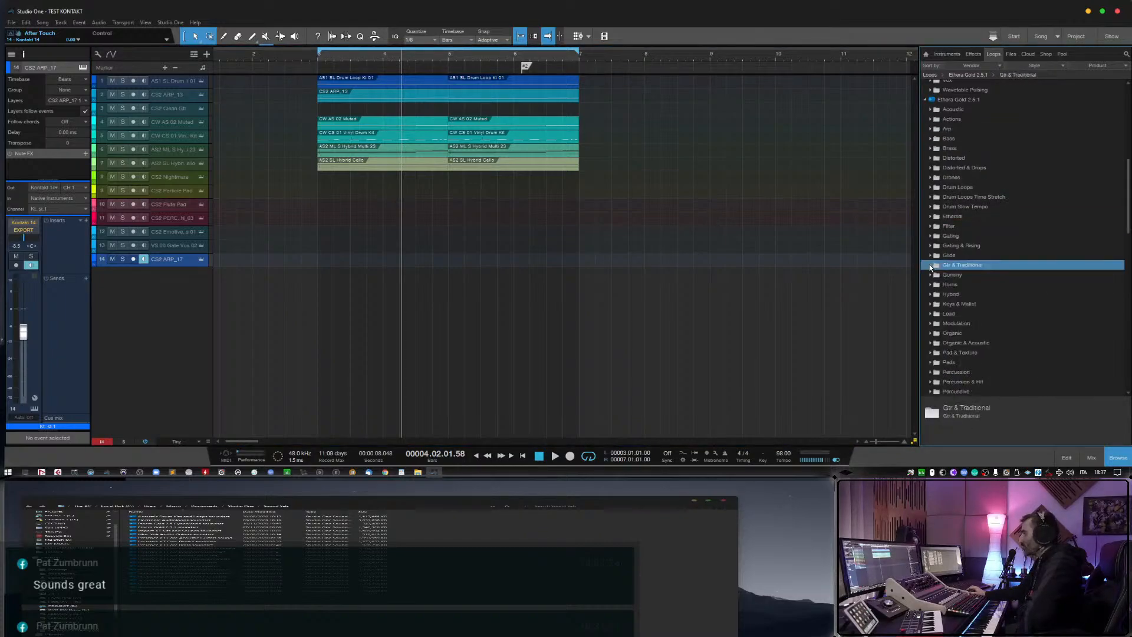
pyautogui.scroll(6, 934, 276)
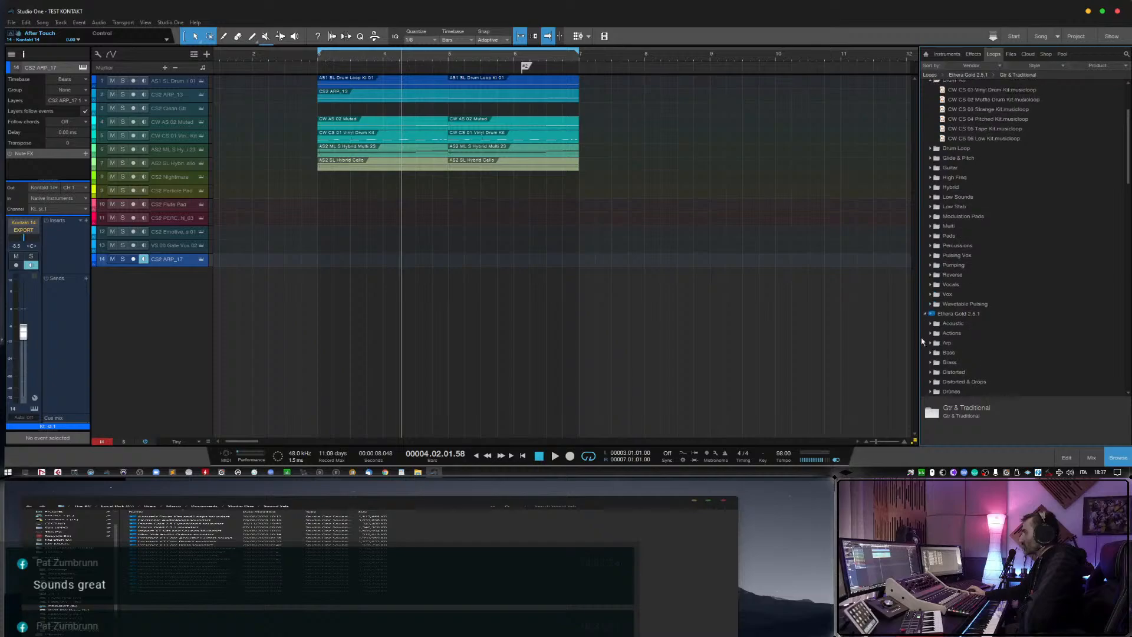
# Collapse and reopen the Ethera Gold 2.5.1 and CyberWorld soundsets, collapse CyberWorld's Drum Kit folder, and widen the loop browser.
pyautogui.click(925, 313)
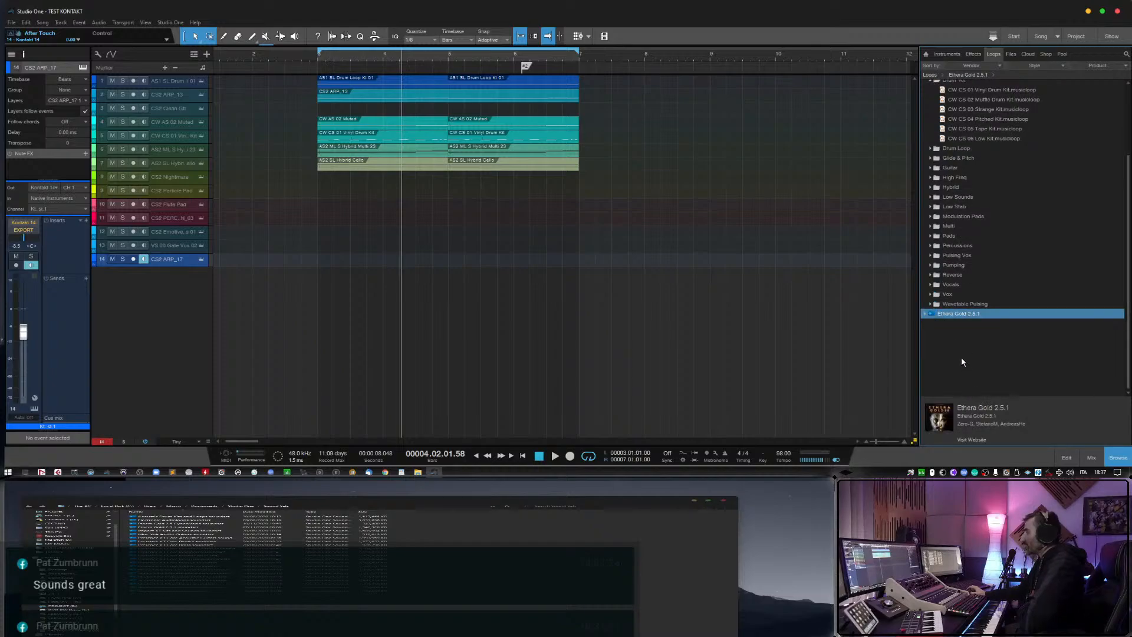
pyautogui.scroll(4, 962, 362)
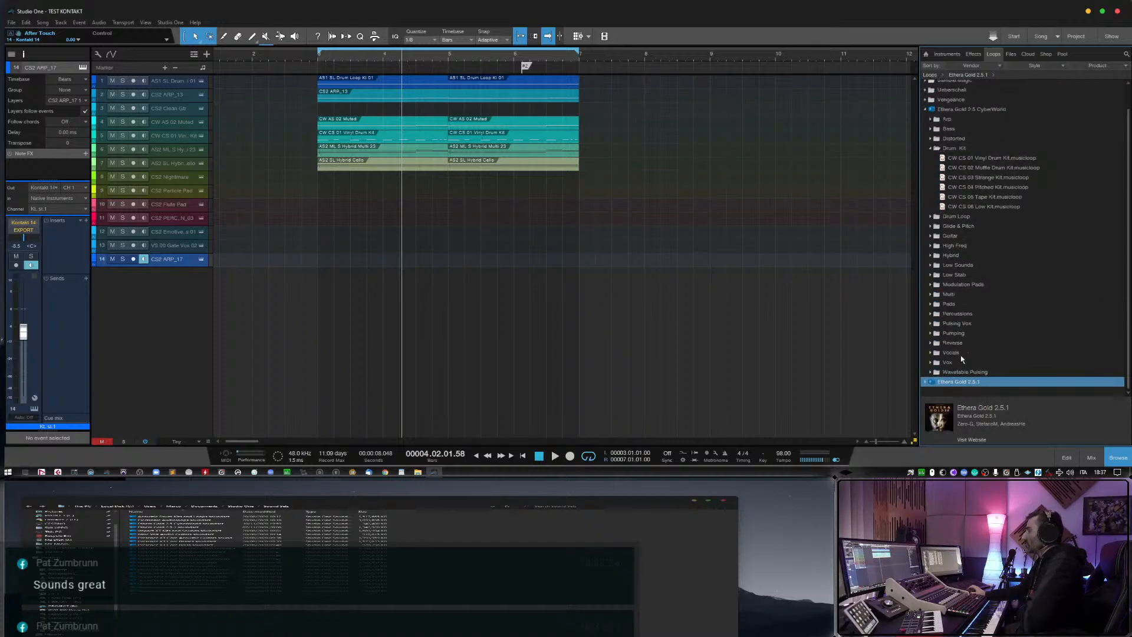
pyautogui.click(926, 134)
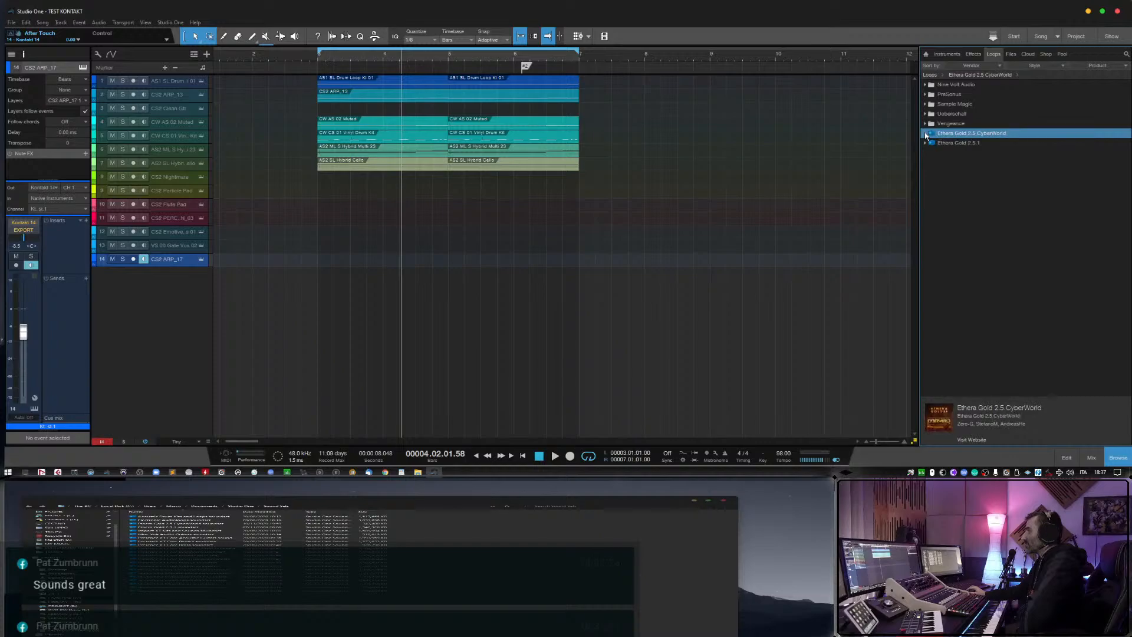
pyautogui.click(926, 142)
pyautogui.click(926, 134)
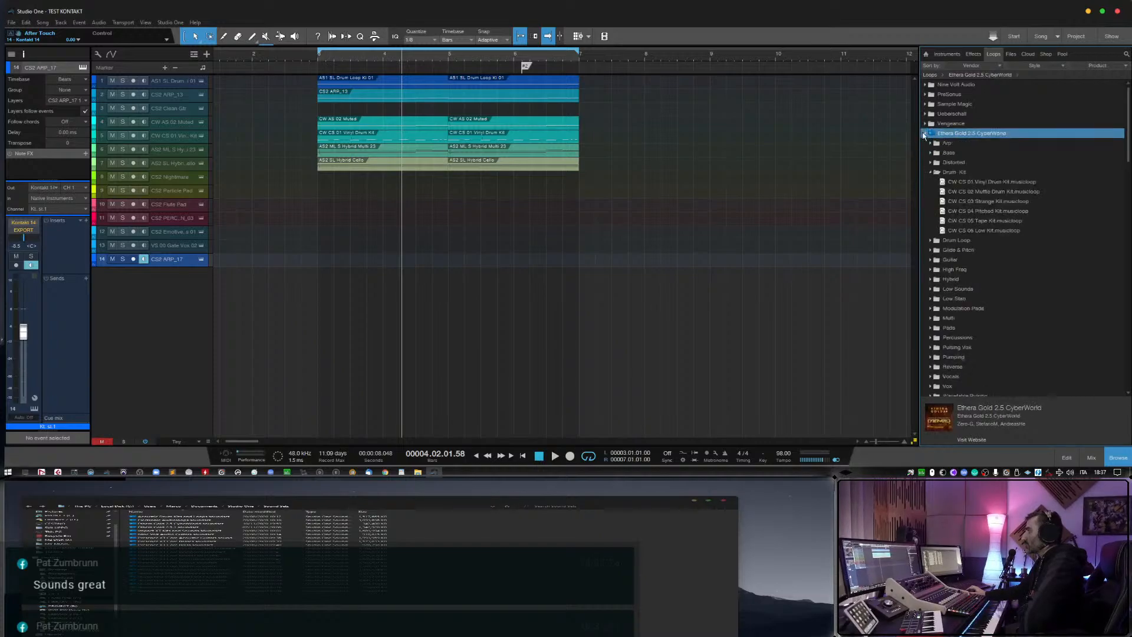
pyautogui.click(931, 172)
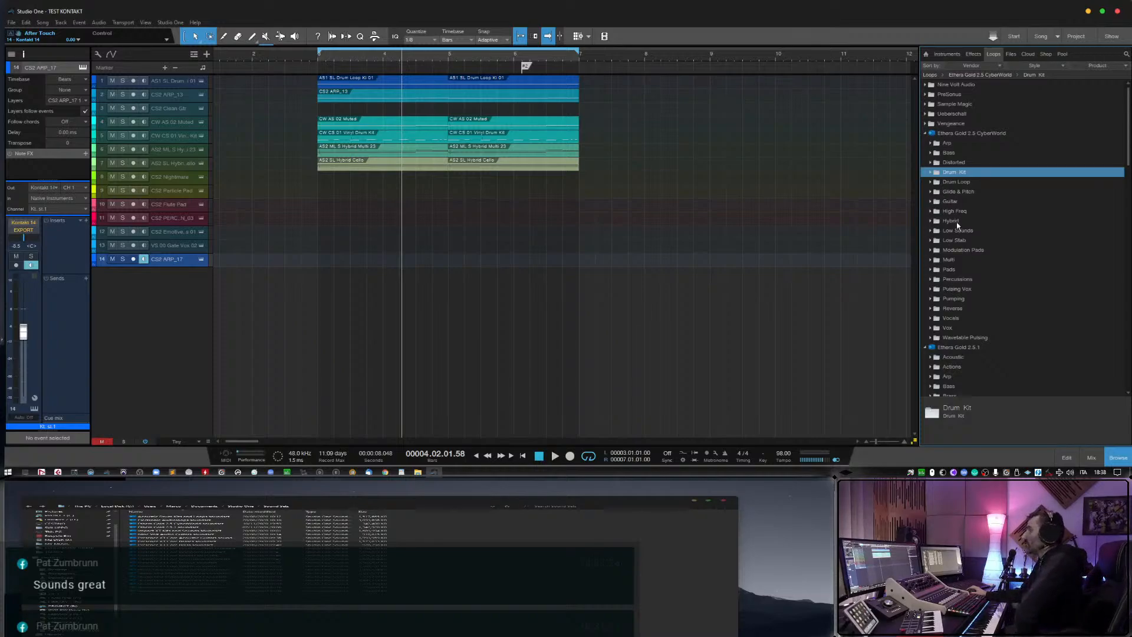
pyautogui.moveTo(921, 226); pyautogui.dragTo(901, 217)
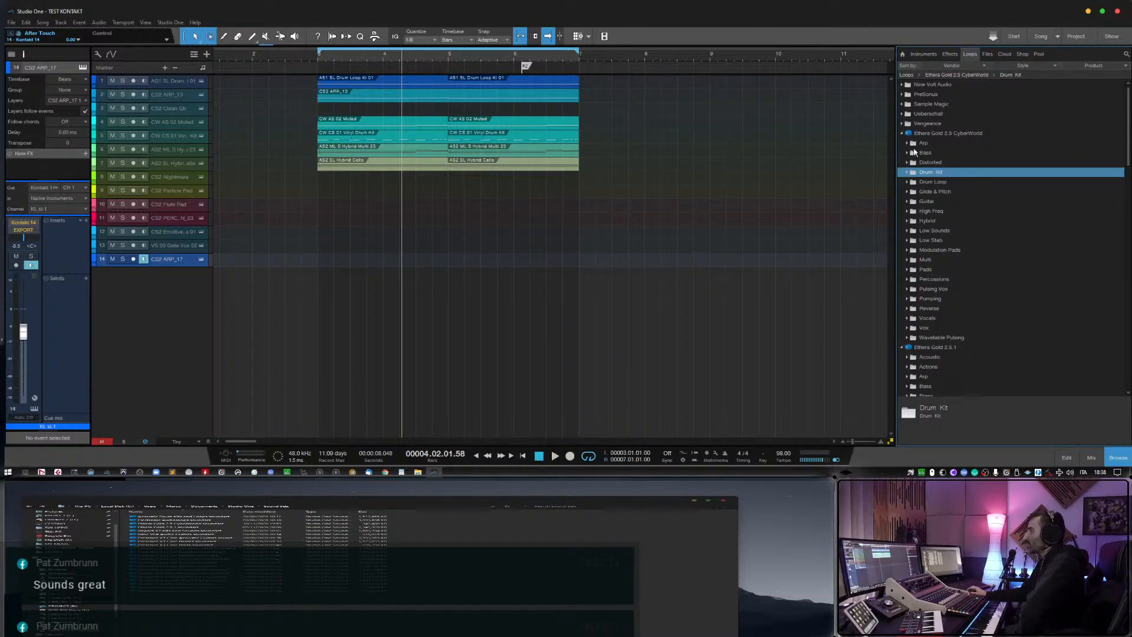
# Expand CyberWorld's Low Sounds folder and preview the CW CS 04, 05 and 06 musicloops.
pyautogui.click(906, 230)
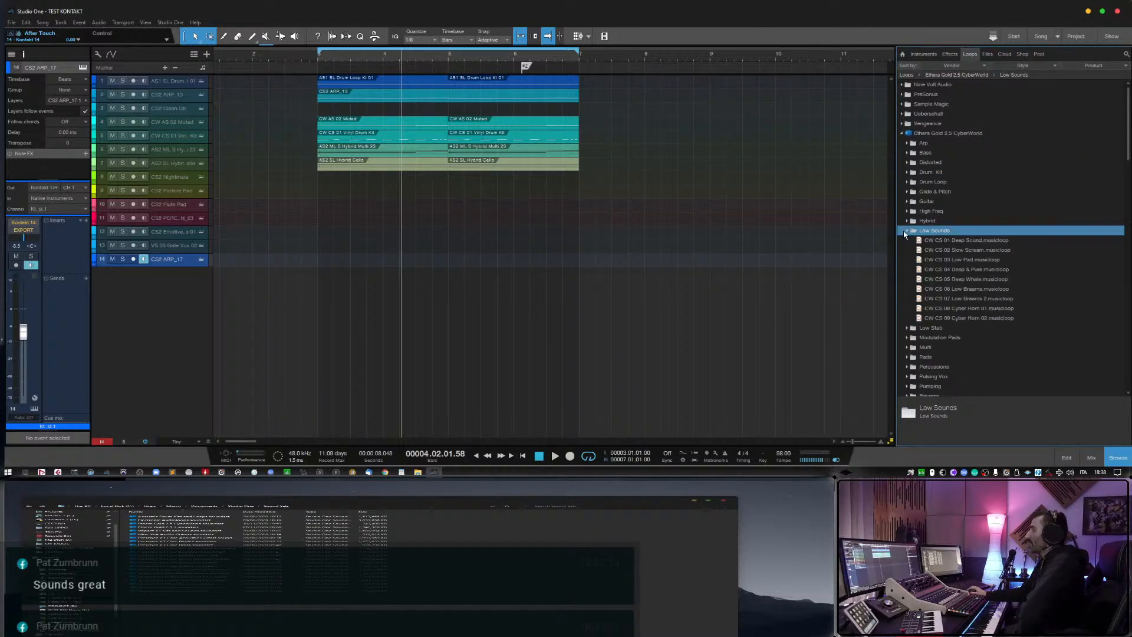
pyautogui.click(952, 271)
pyautogui.click(953, 279)
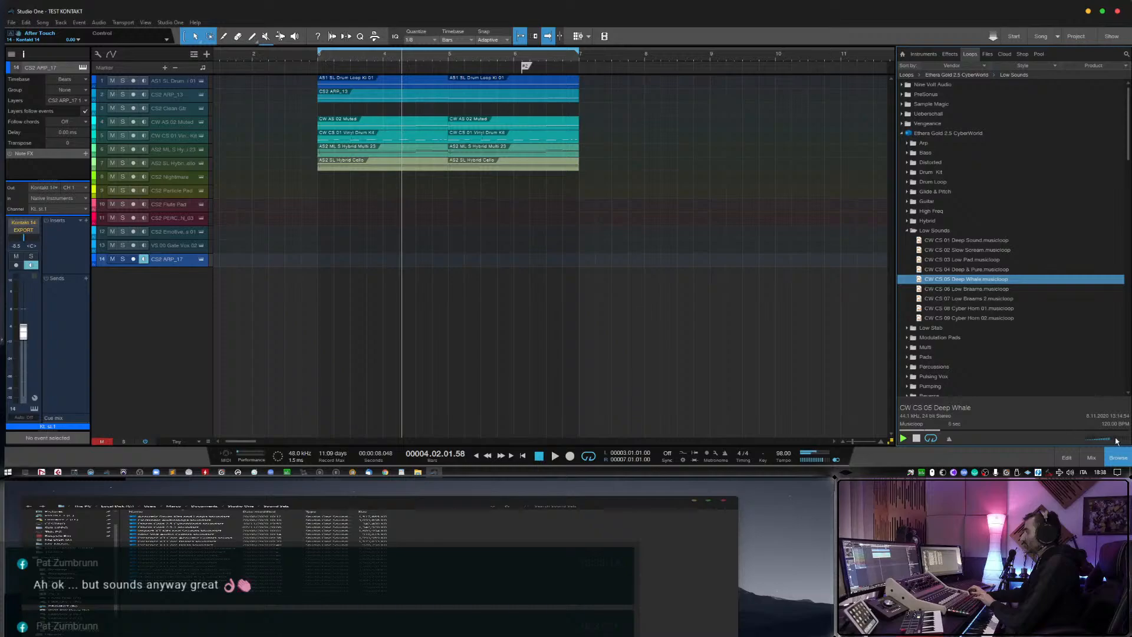
pyautogui.click(970, 290)
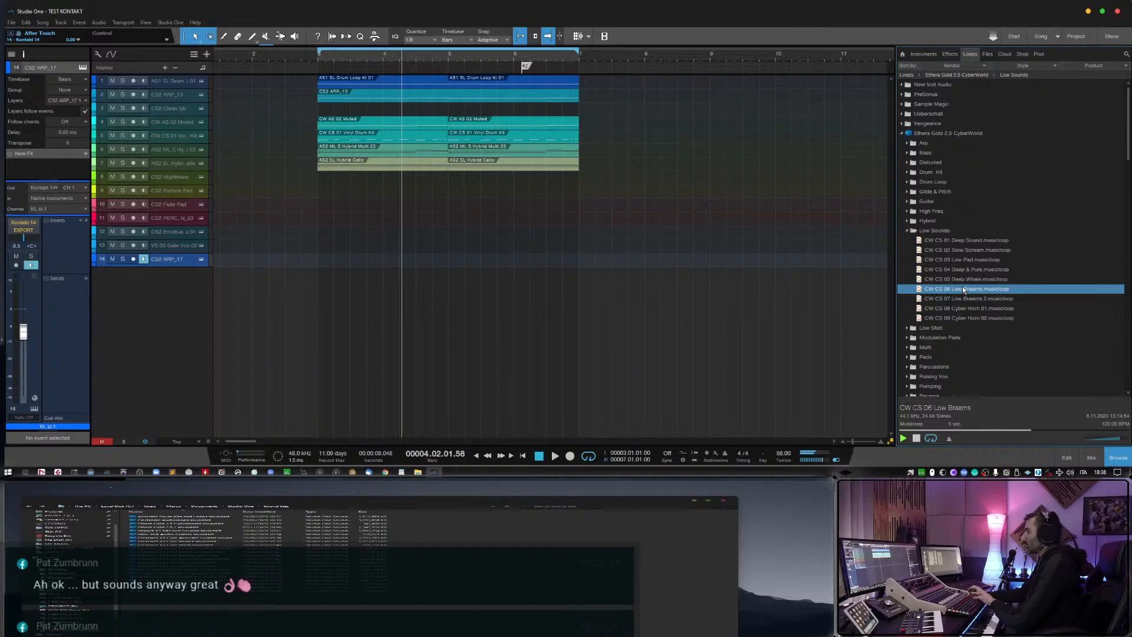
# Preview CW CS 02 Slow Scream, expand CyberWorld's High Freq and Guitar folders, and audition CW AS 03 Soft Dist before collapsing Guitar.
pyautogui.click(964, 250)
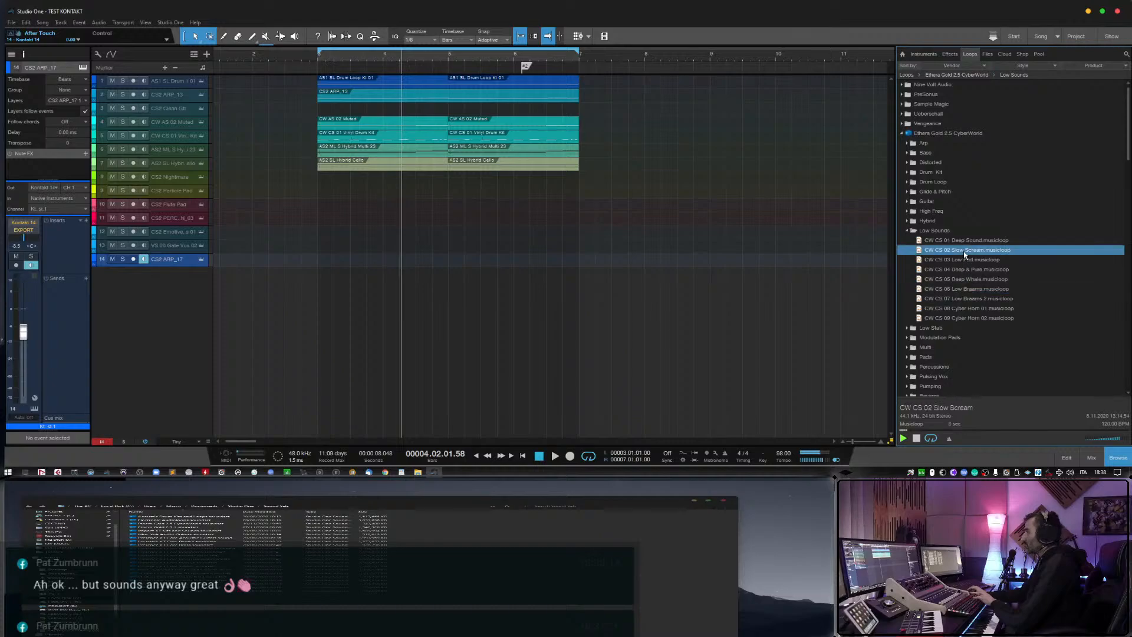
pyautogui.click(911, 212)
pyautogui.click(914, 202)
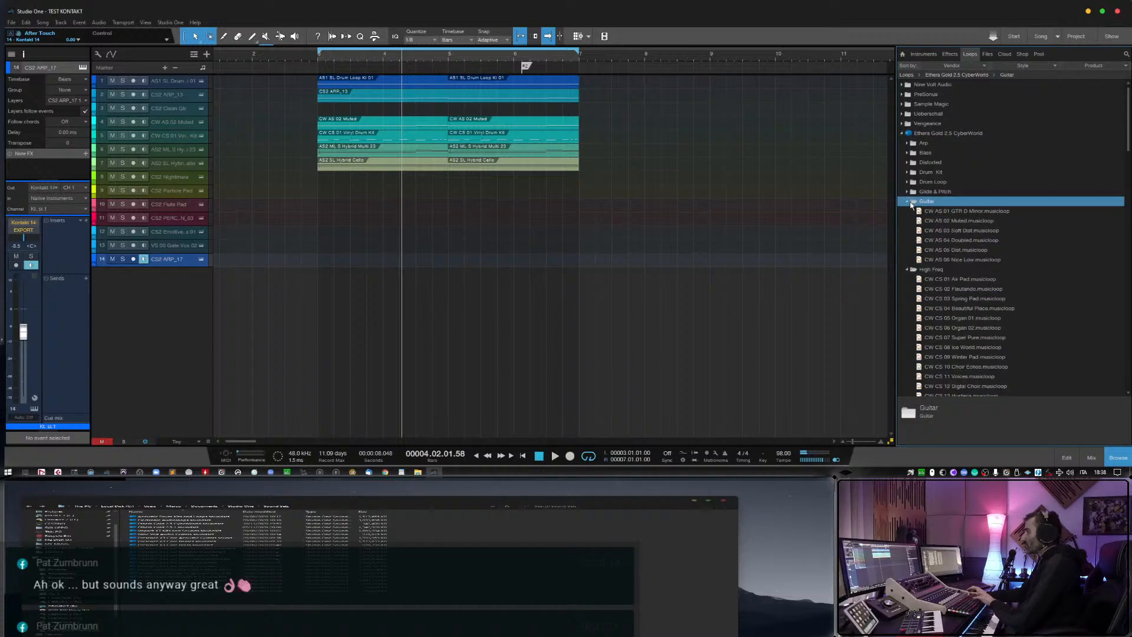
pyautogui.click(957, 230)
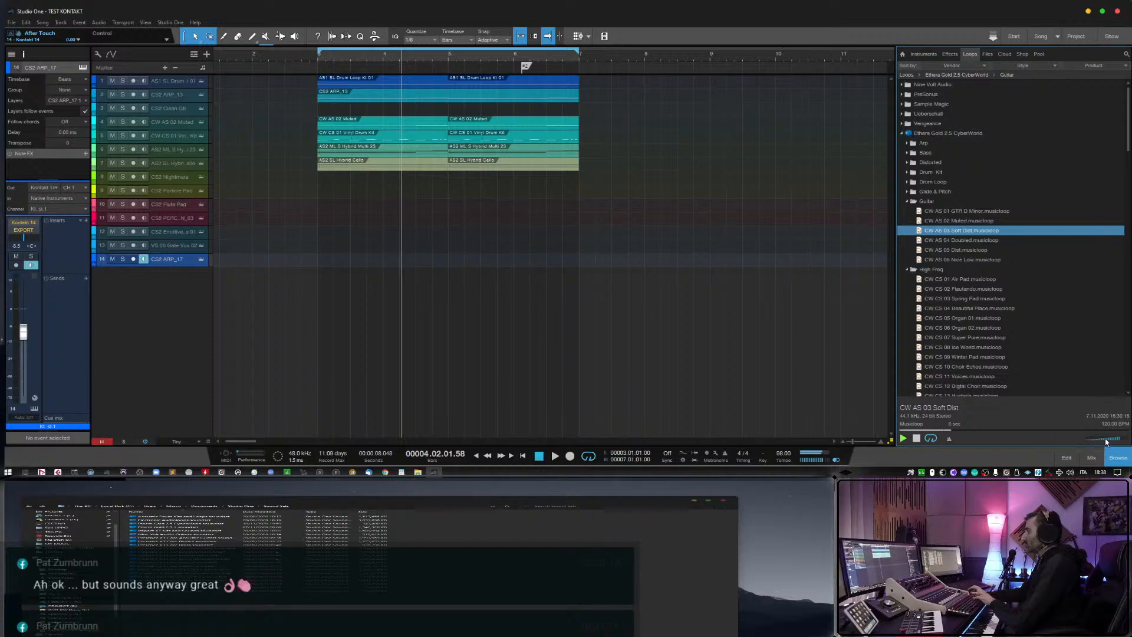
pyautogui.click(908, 203)
# Preview the CW CS 07 Super Pure and CW CS 06 Organ 02 musicloops in High Freq and raise the preview volume.
pyautogui.click(968, 281)
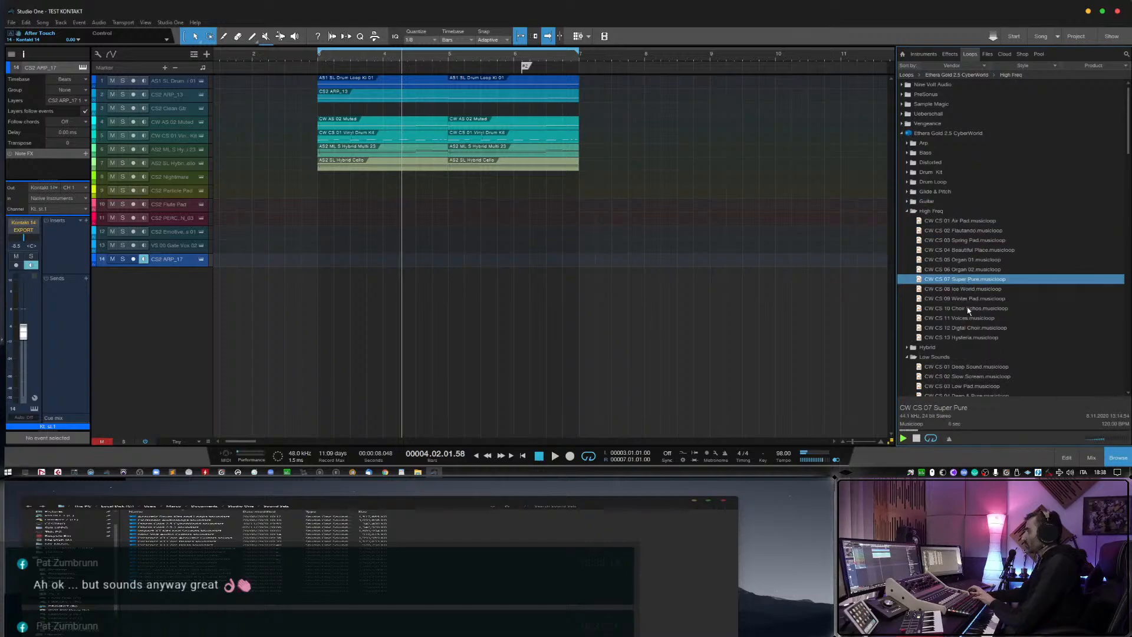
pyautogui.press('Up')
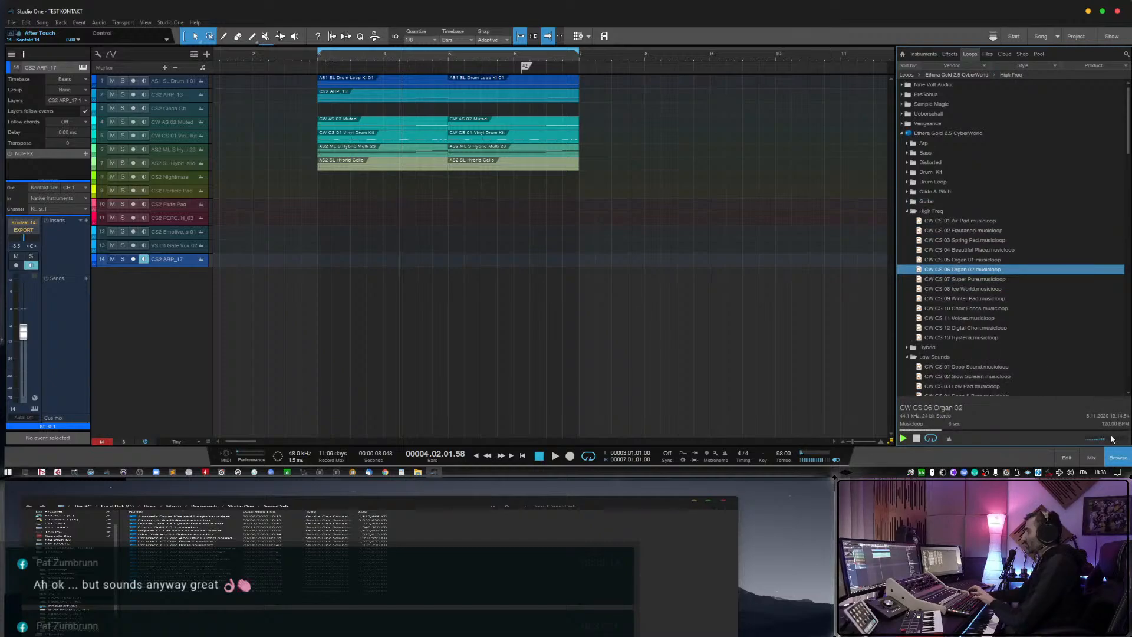
pyautogui.moveTo(1109, 438); pyautogui.dragTo(1116, 439)
# Add CW CS 04 Beautiful Place as a new track at bar 3, delete its event, and switch monitoring to that track.
pyautogui.moveTo(984, 250); pyautogui.dragTo(342, 291)
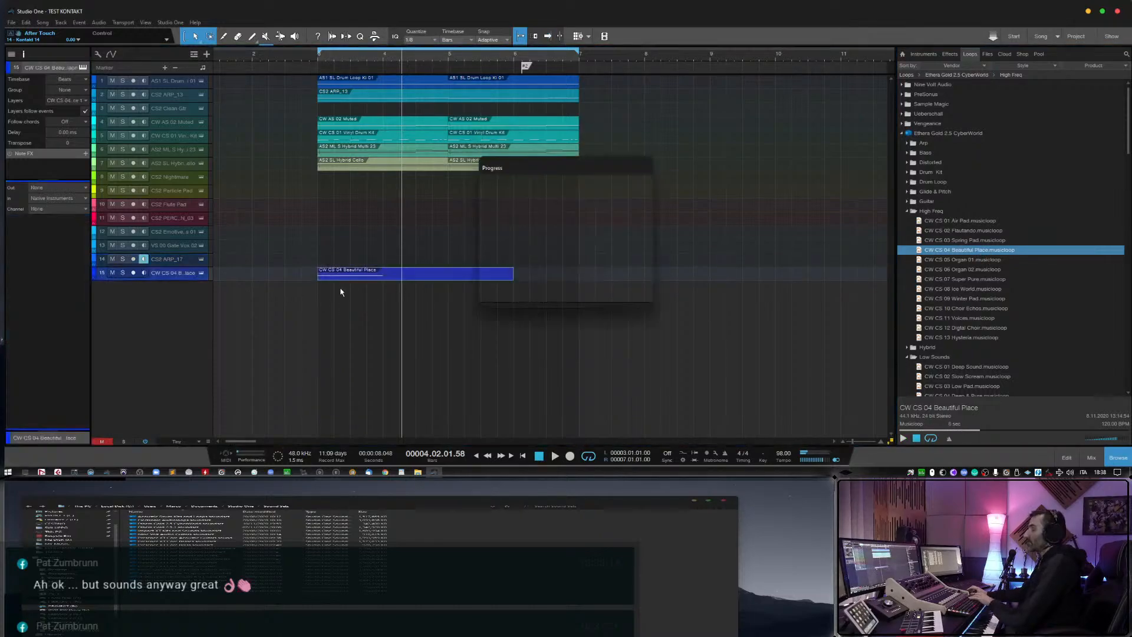
pyautogui.press('Delete')
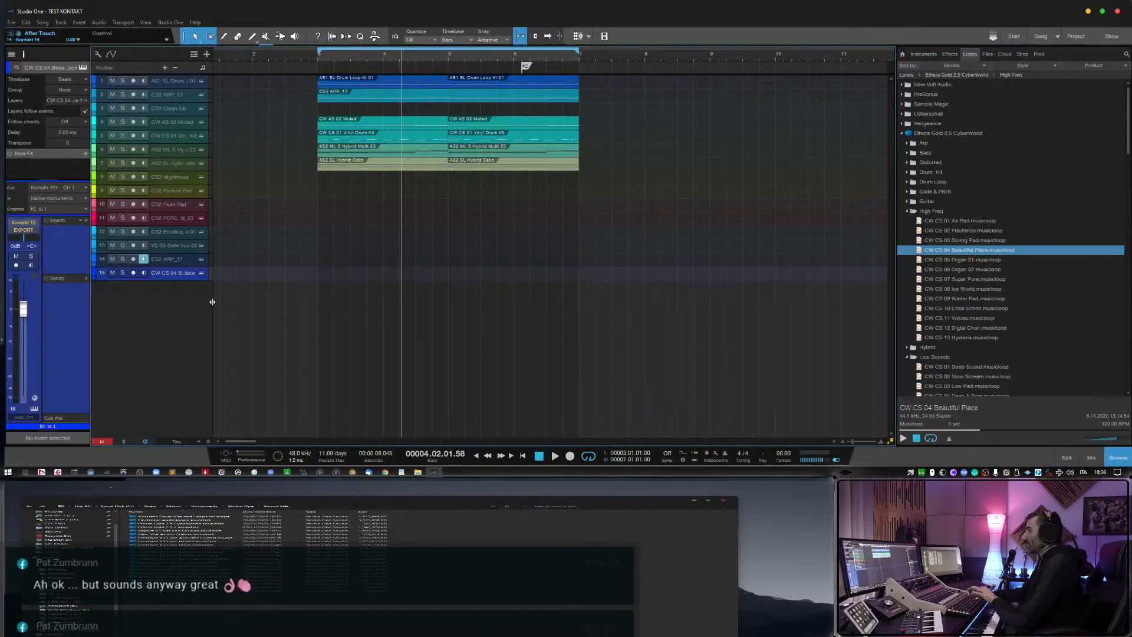
pyautogui.click(143, 274)
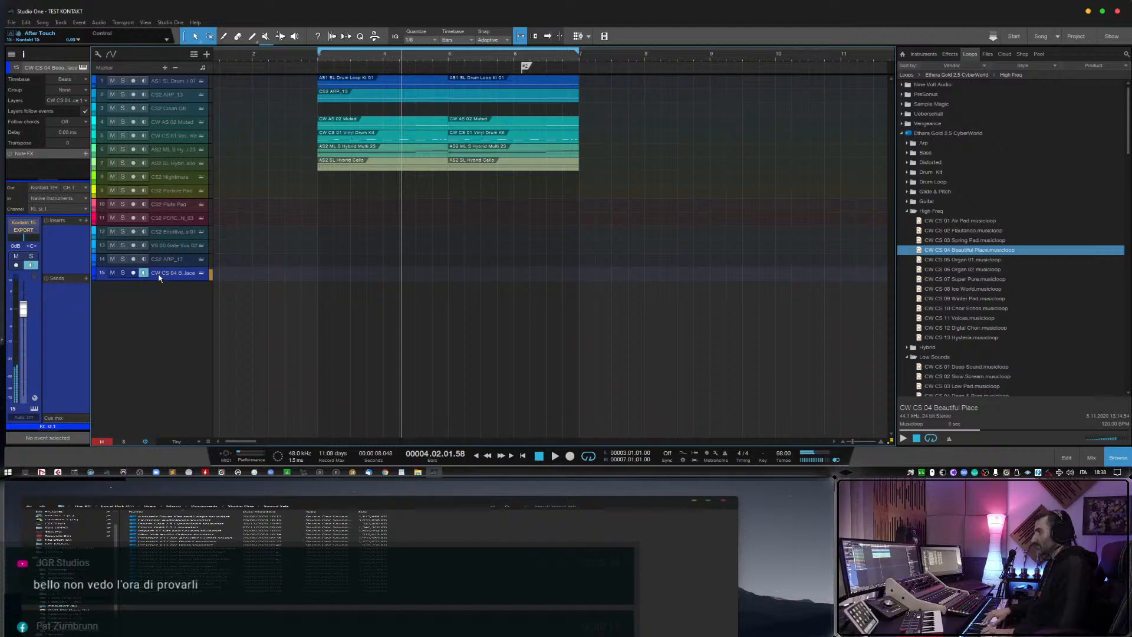
# Change the Beautiful Place track's Kontakt snapshot to 05 Organ 01 and close the instrument window.
pyautogui.click(201, 274)
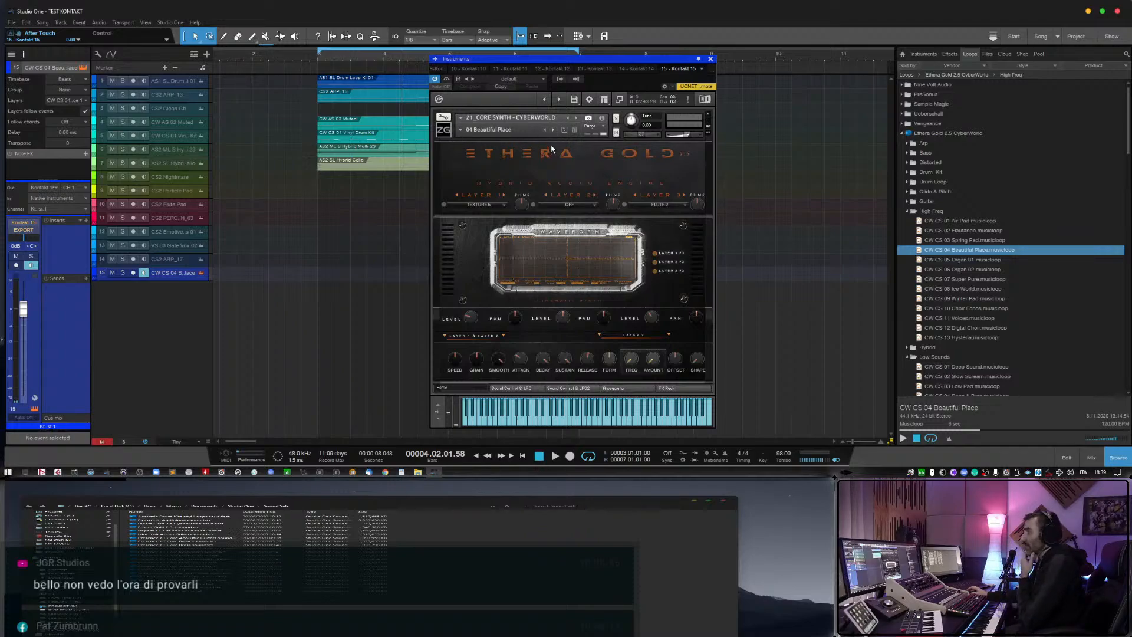
pyautogui.click(554, 129)
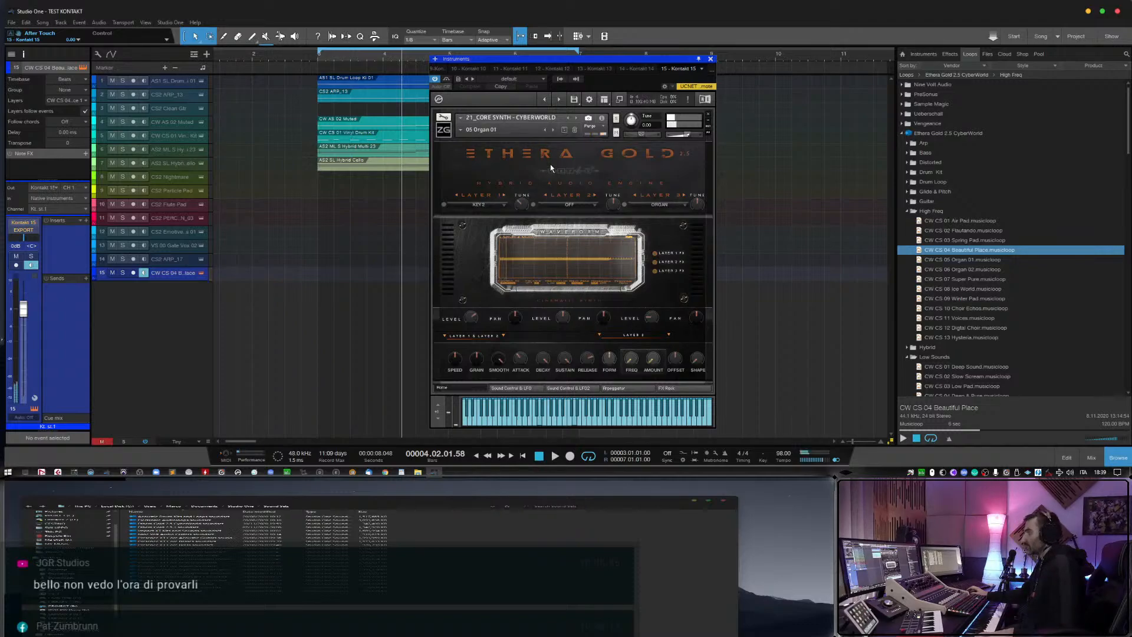
pyautogui.click(710, 59)
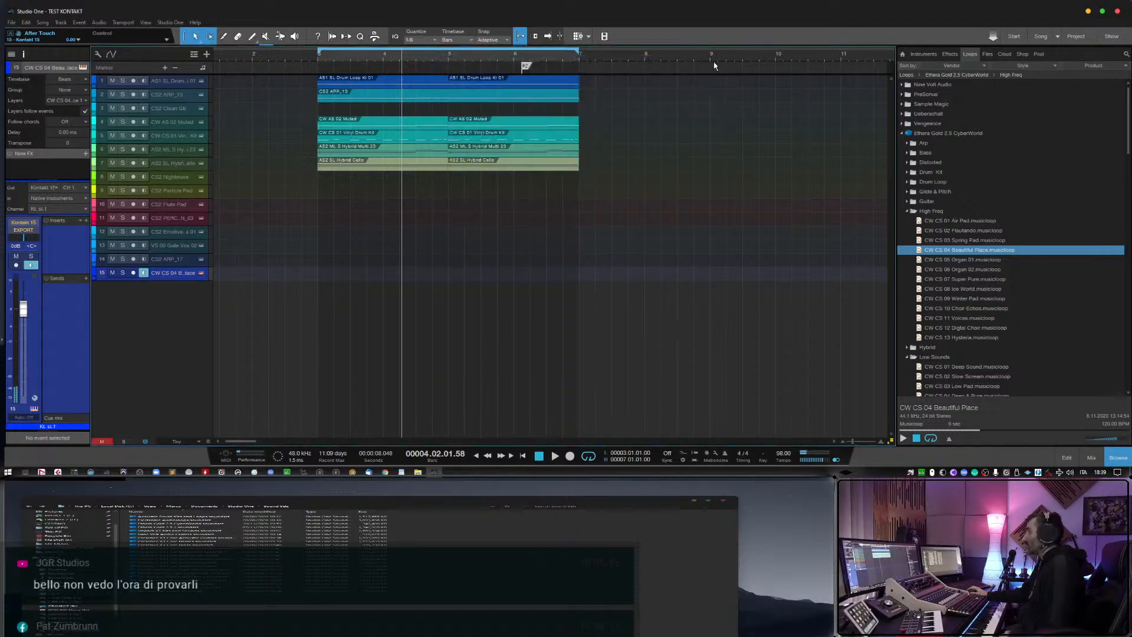
# Collapse CyberWorld's High Freq and Low Sounds folders, reopen Guitar, and preview CW AS 03 Soft Dist.
pyautogui.click(906, 212)
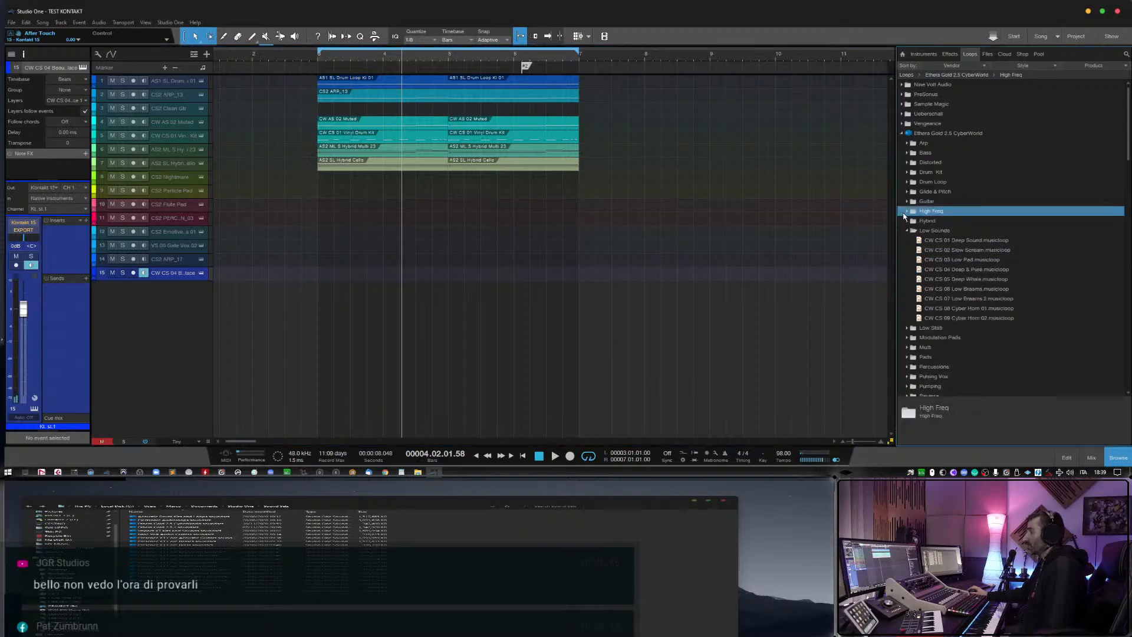
pyautogui.click(905, 231)
pyautogui.click(906, 202)
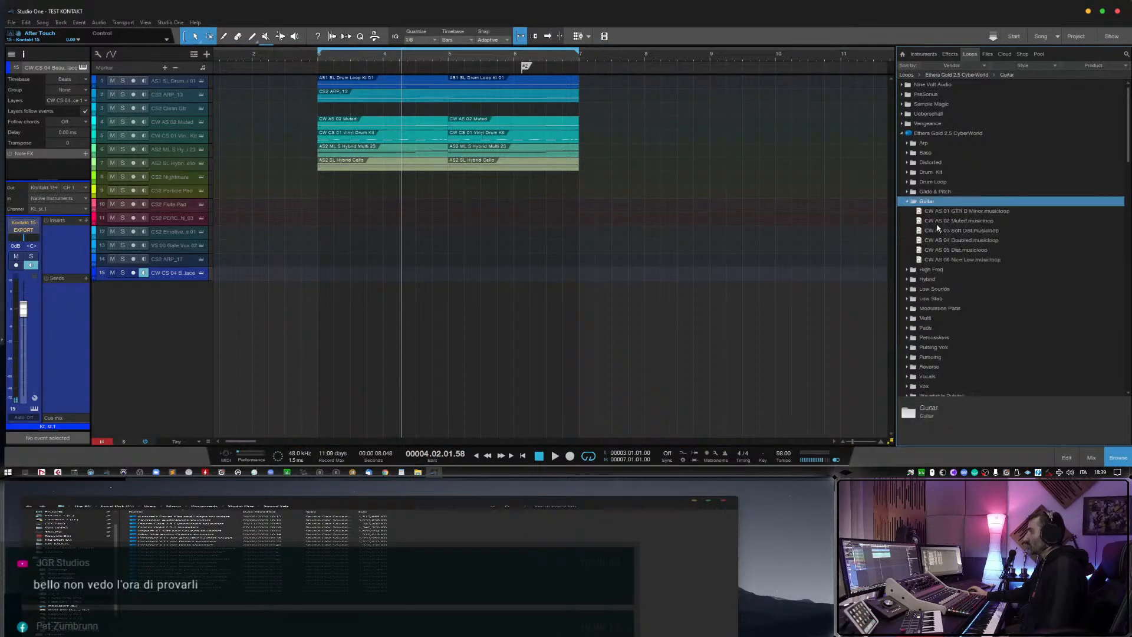
pyautogui.click(950, 230)
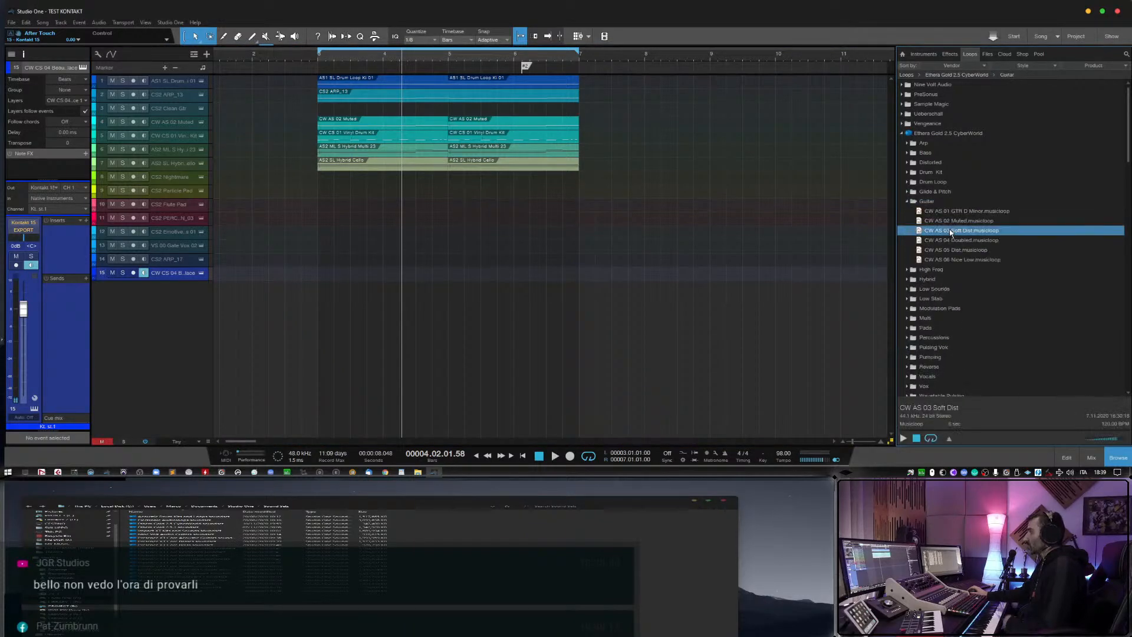
pyautogui.click(903, 439)
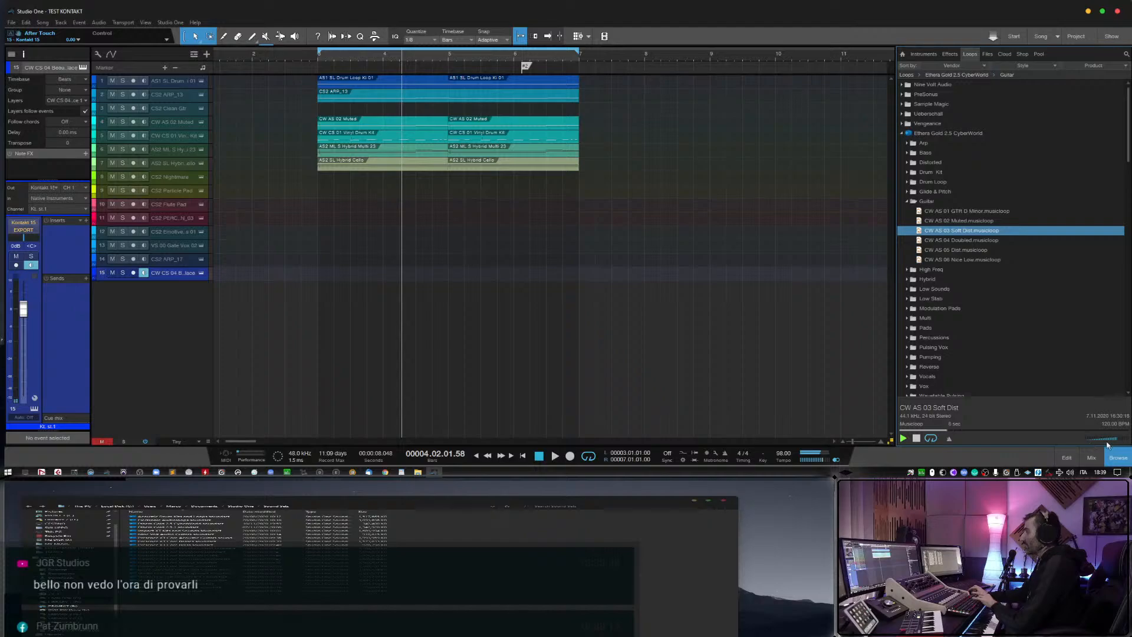
# Expand CyberWorld's Pumping folder and preview the CW AS 03, 04 and 05 Pumping musicloops.
pyautogui.click(907, 358)
pyautogui.scroll(-1, 908, 360)
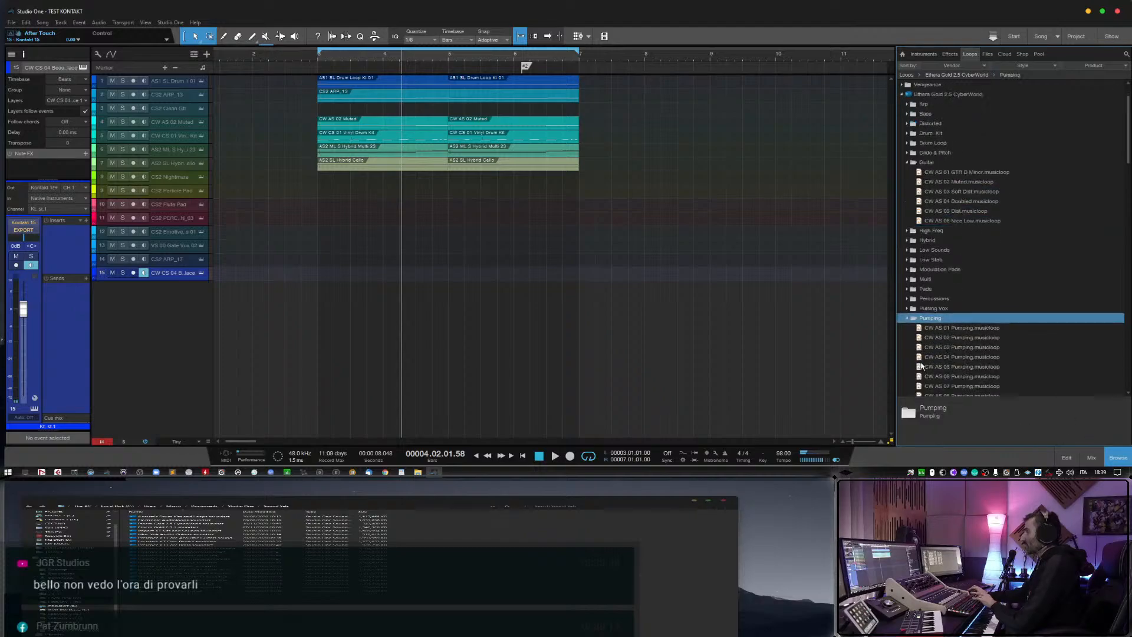
pyautogui.click(973, 348)
pyautogui.click(905, 441)
pyautogui.click(958, 357)
pyautogui.click(951, 367)
pyautogui.click(903, 439)
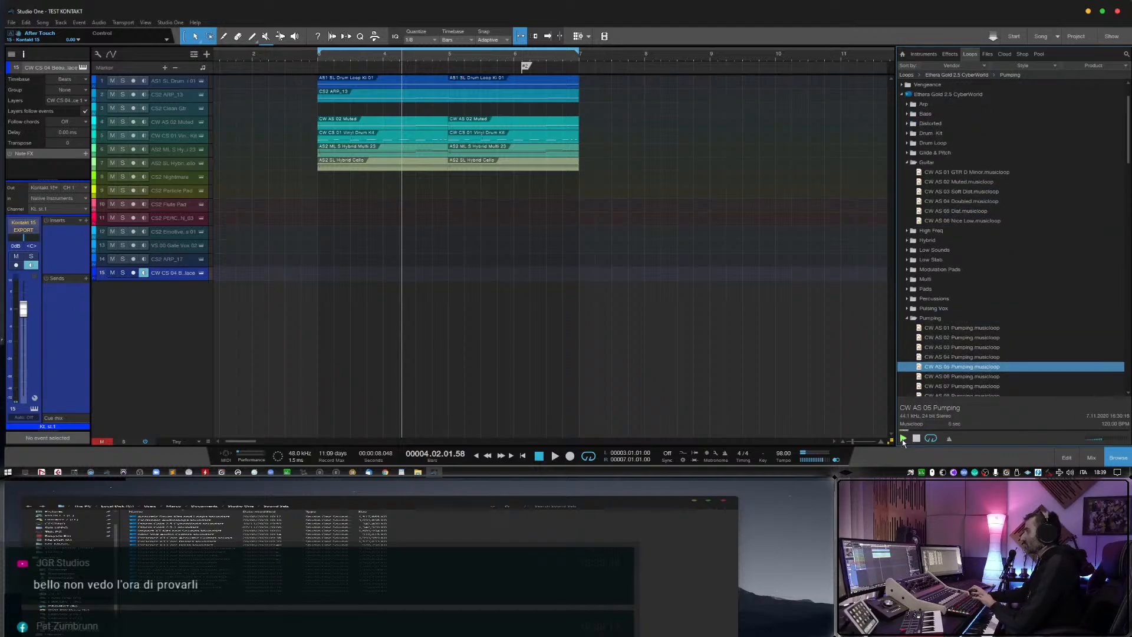
# Audition the CW AS 06 through CW AS 10 Pumping musicloops one after another.
pyautogui.scroll(-3, 1028, 381)
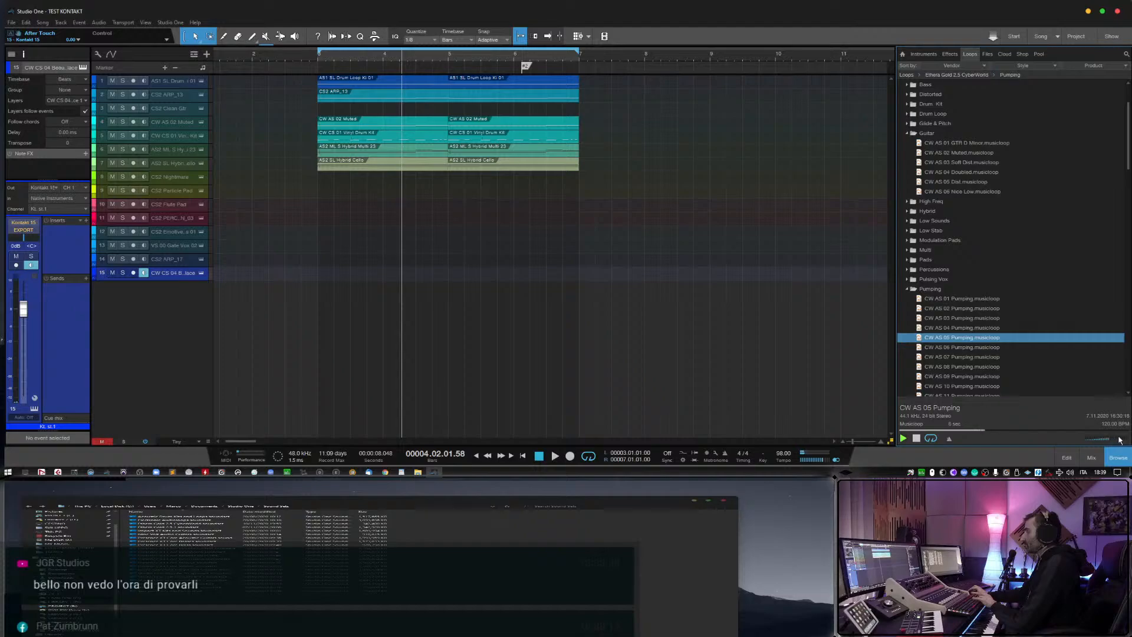
pyautogui.press('Down')
pyautogui.press('Down')
pyautogui.scroll(-3, 1006, 382)
pyautogui.press('Down')
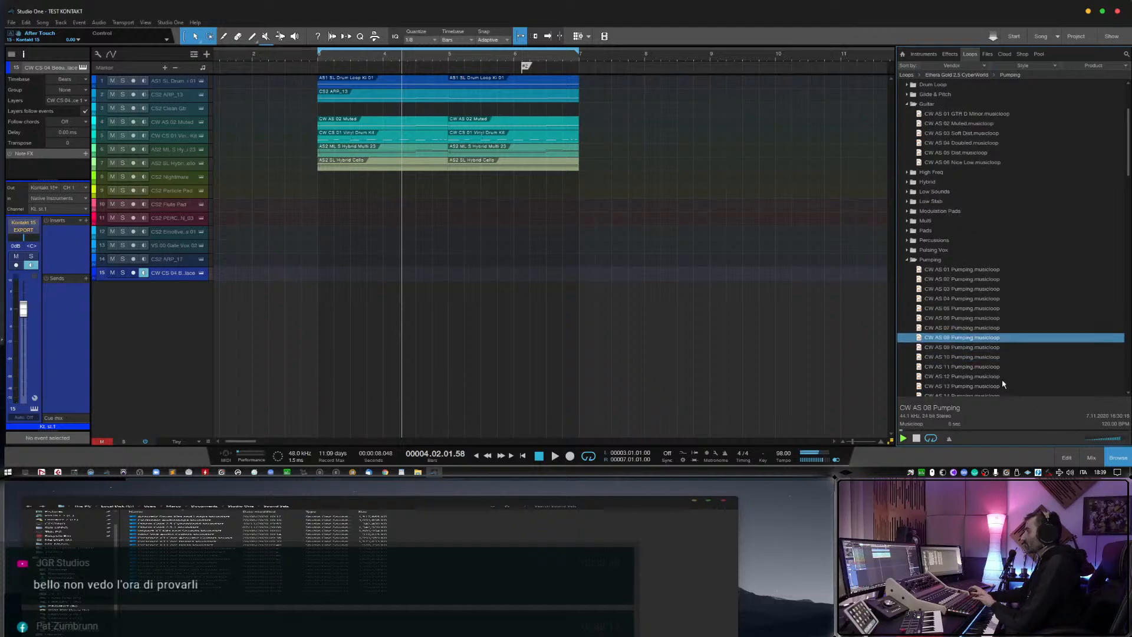
pyautogui.scroll(-2, 1002, 381)
pyautogui.press('Down')
pyautogui.scroll(-2, 996, 377)
pyautogui.press('Down')
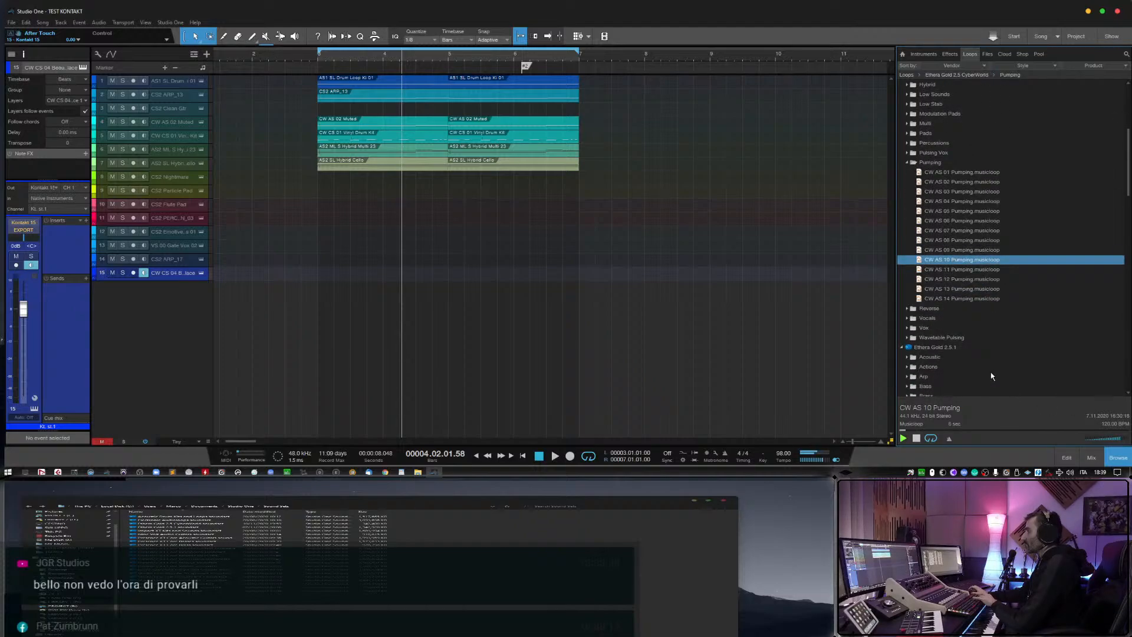
# Expand CyberWorld's Reverse folder and preview CW ASR 04 Plastic Rev and CW ASR 05 Cyber World.
pyautogui.click(907, 309)
pyautogui.click(964, 347)
pyautogui.press('Down')
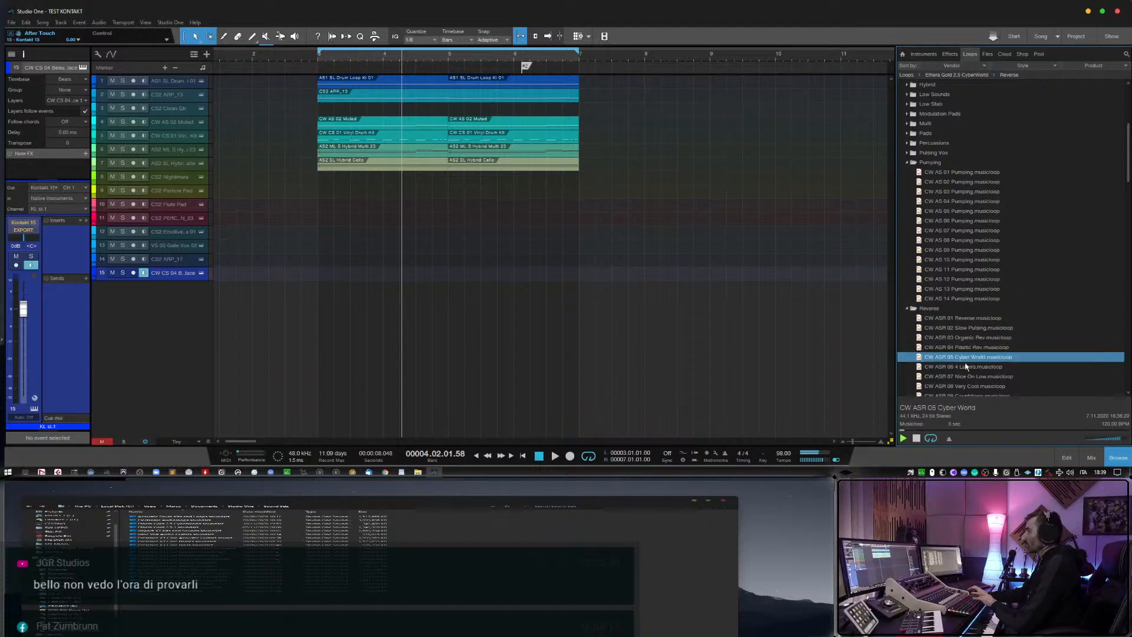
pyautogui.scroll(-4, 966, 365)
pyautogui.scroll(-4, 965, 366)
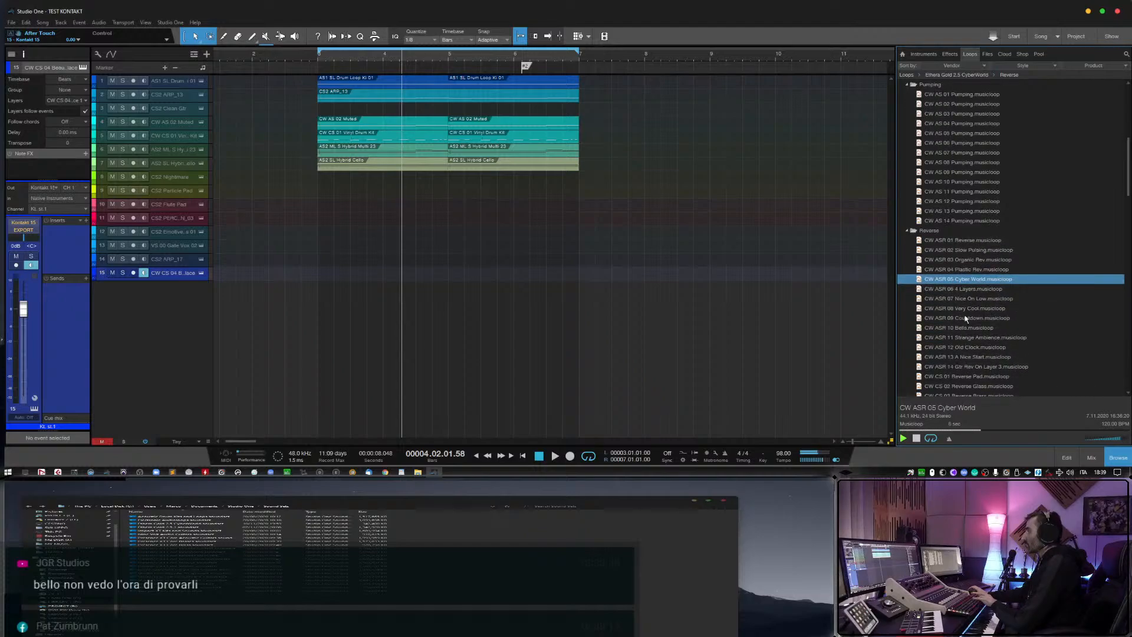
# Try out CW ASR 05 Cyber World on a new monitored track without its event, and remove the track together with its instrument.
pyautogui.moveTo(973, 283); pyautogui.dragTo(348, 295)
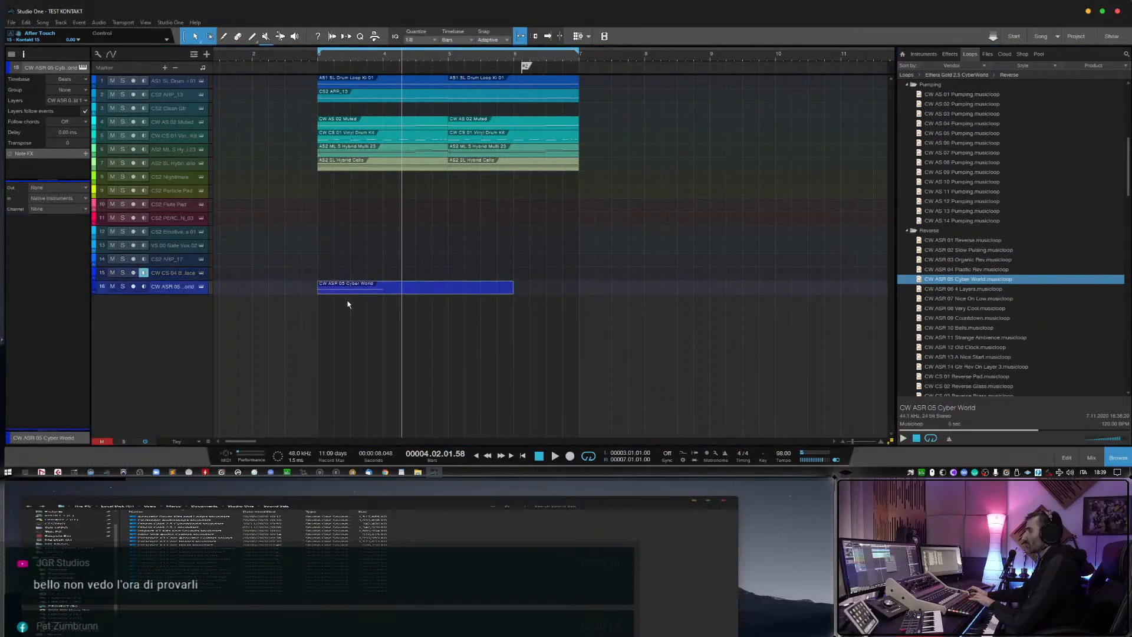
pyautogui.press('Delete')
pyautogui.click(143, 273)
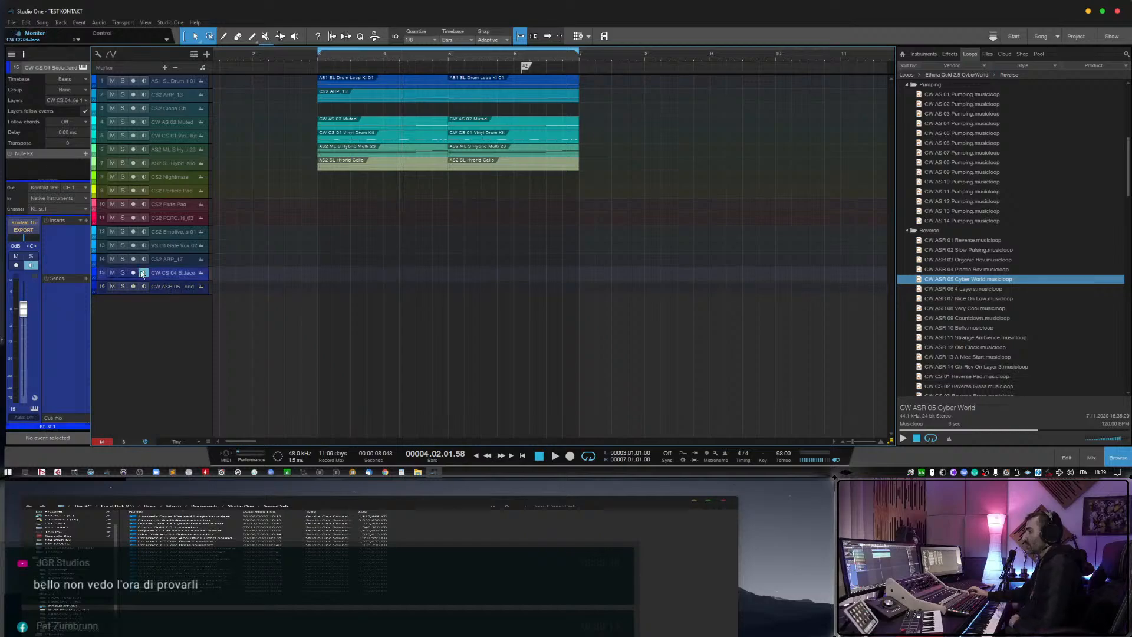
pyautogui.click(143, 287)
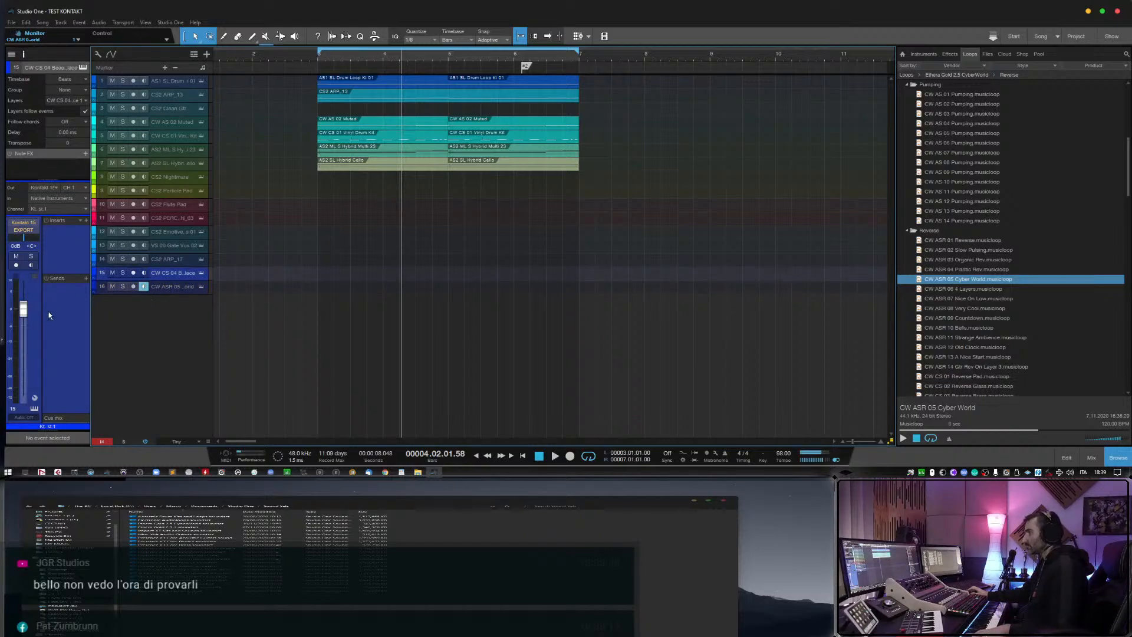
pyautogui.click(183, 291)
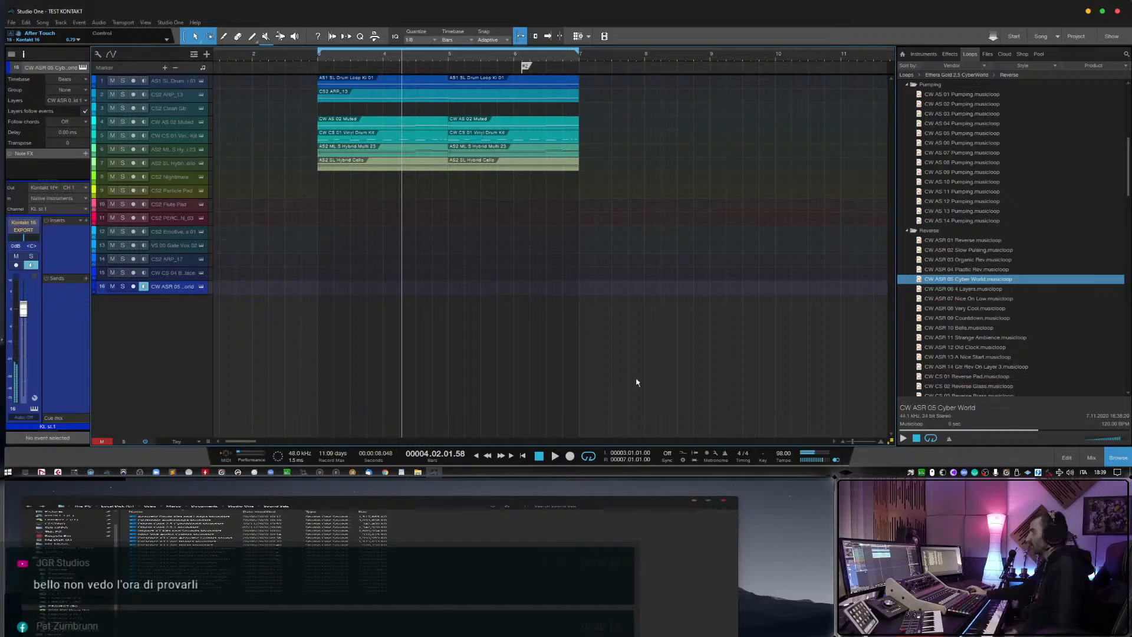
pyautogui.rightClick(189, 291)
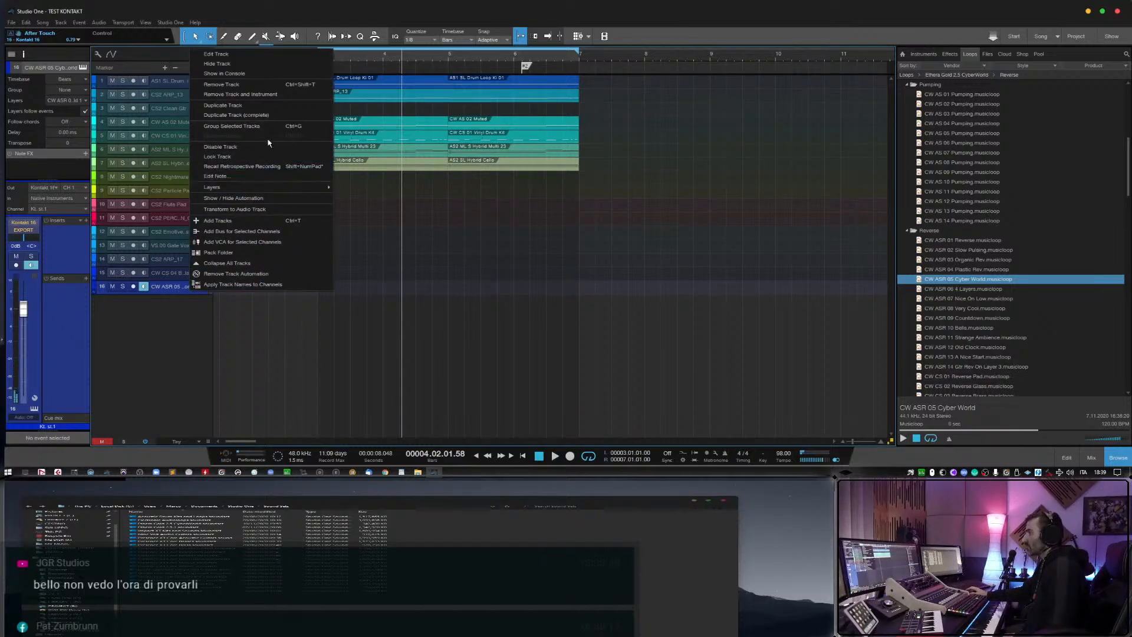
pyautogui.click(268, 96)
# Add the CW ASR 12 Old Clock musicloop as a new monitored track with its event removed.
pyautogui.click(964, 347)
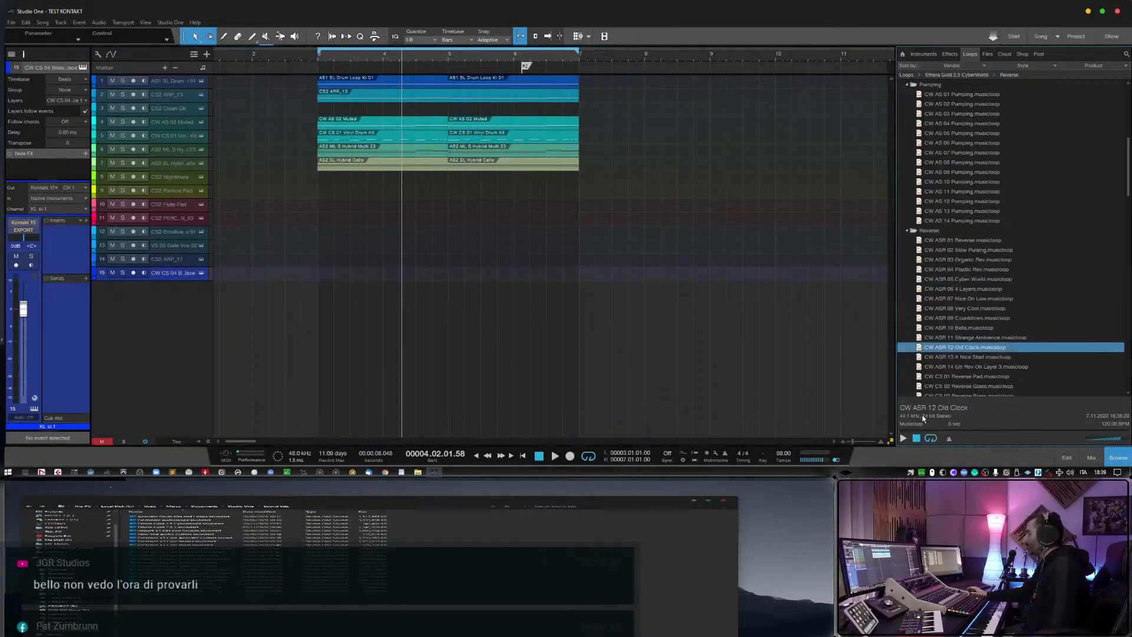
pyautogui.moveTo(962, 345); pyautogui.dragTo(366, 289)
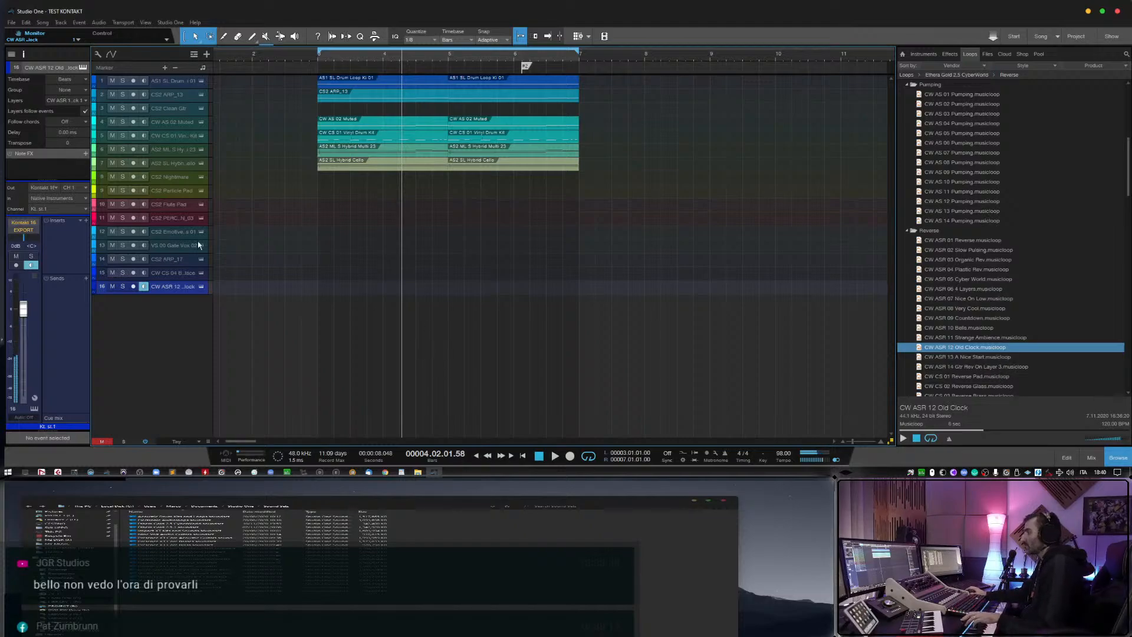
# Expand the Keys & Mallet folder in the Ethera Gold 2.5.1 loops.
pyautogui.scroll(-5, 956, 335)
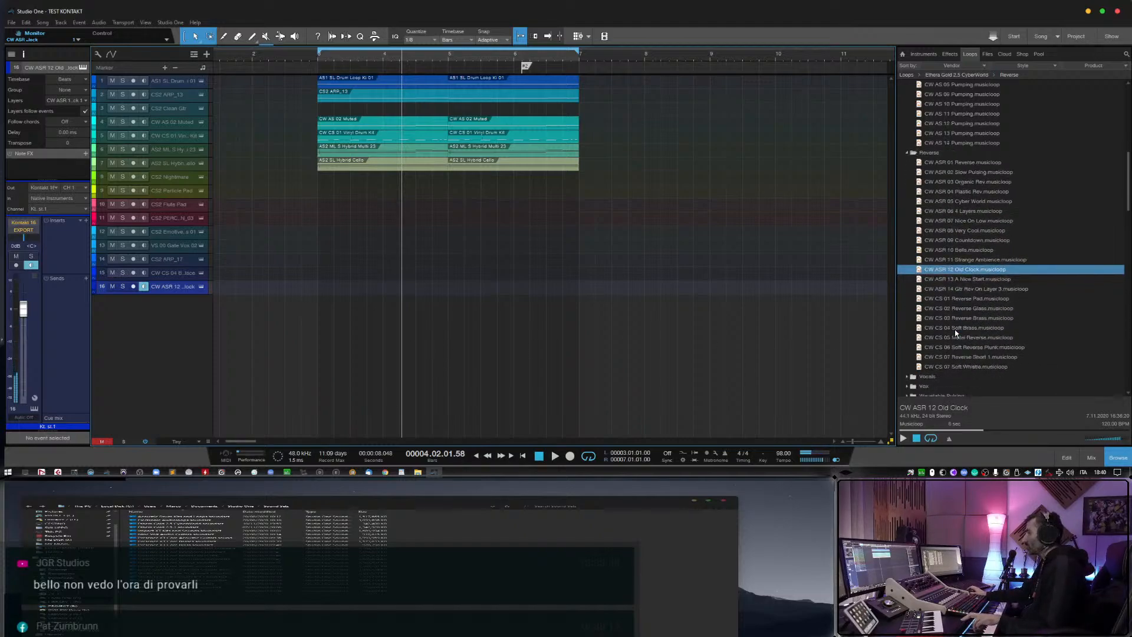
pyautogui.scroll(-1, 957, 333)
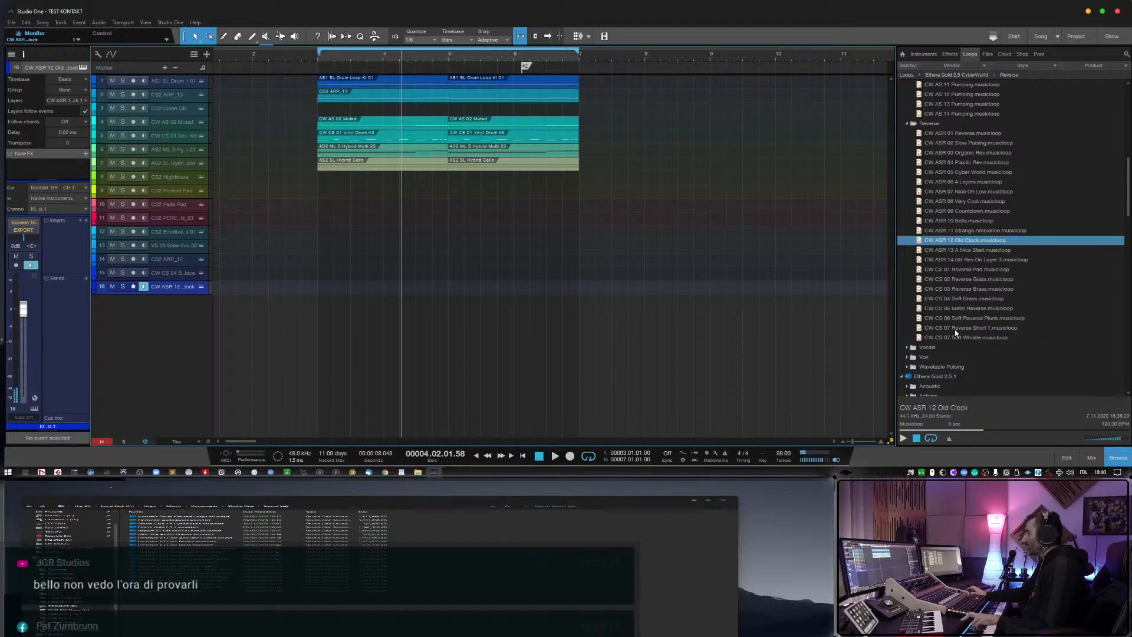
pyautogui.scroll(-2, 956, 333)
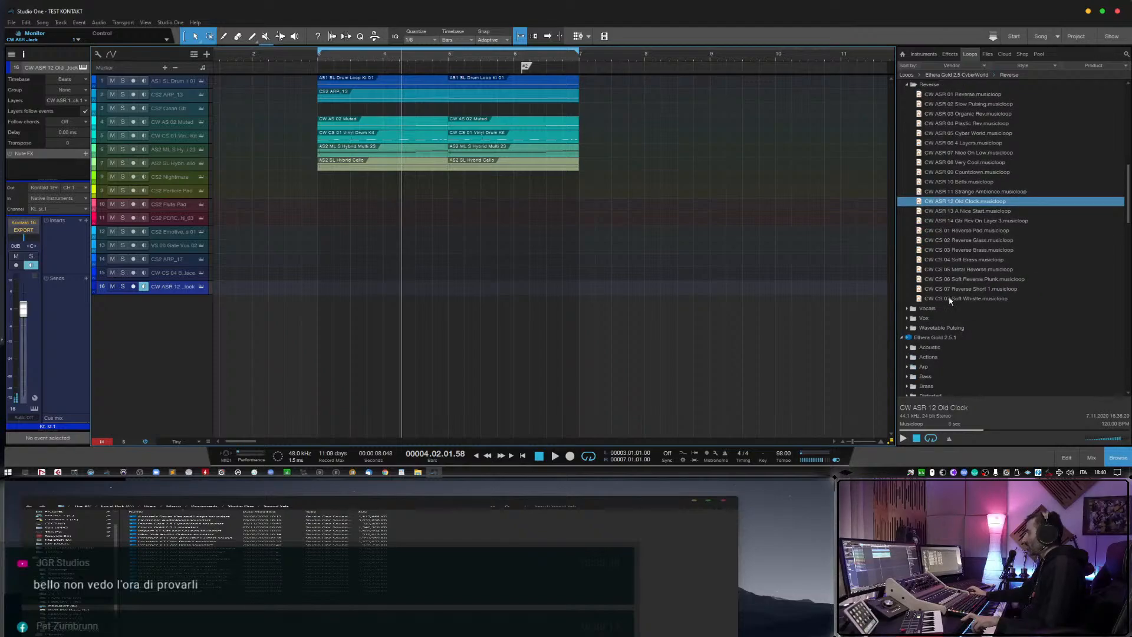
pyautogui.scroll(-6, 954, 306)
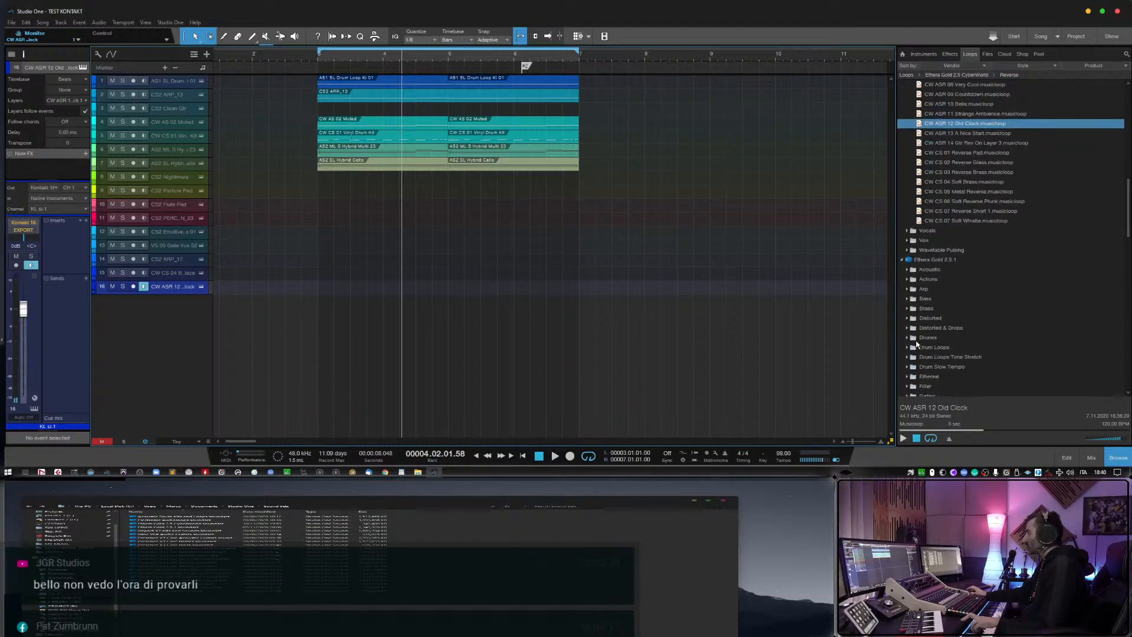
pyautogui.scroll(-4, 916, 345)
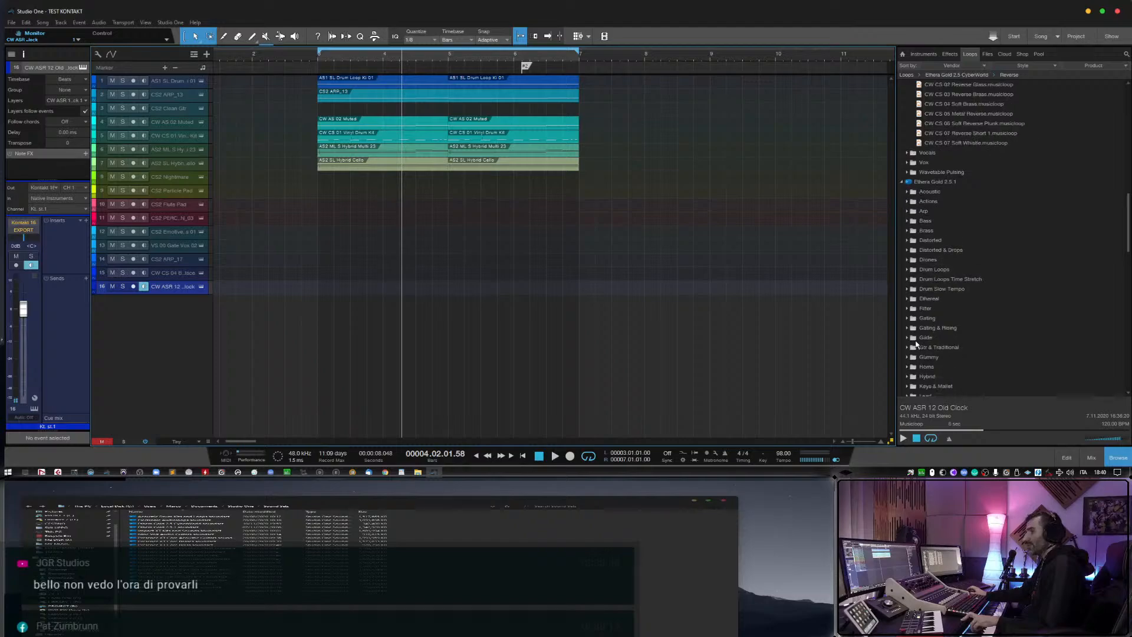
pyautogui.scroll(-4, 916, 345)
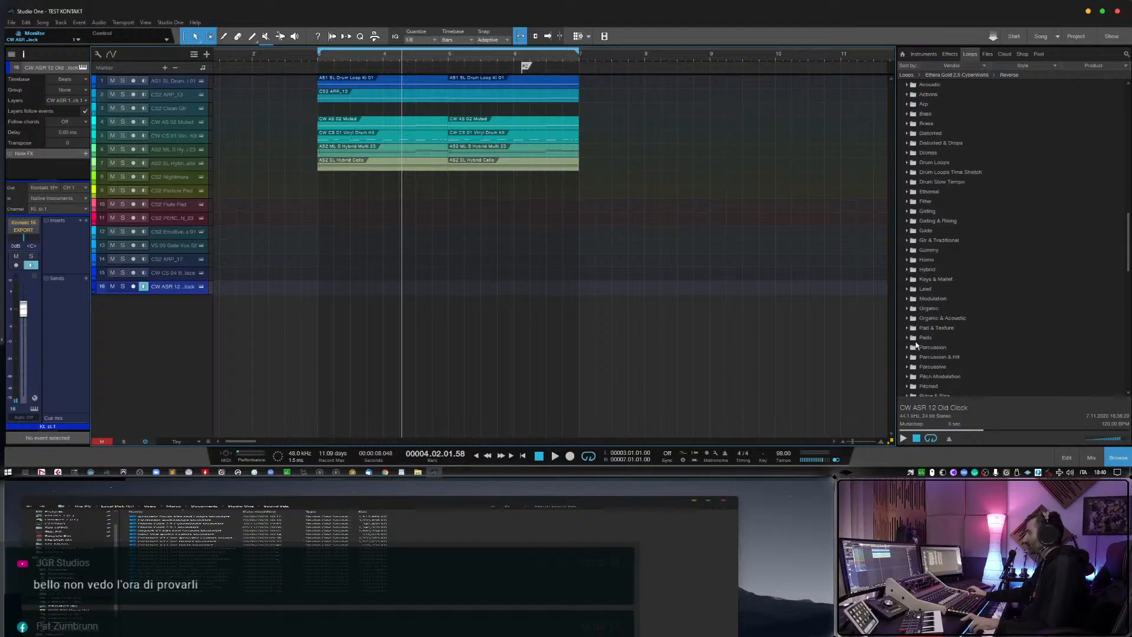
pyautogui.scroll(-2, 916, 345)
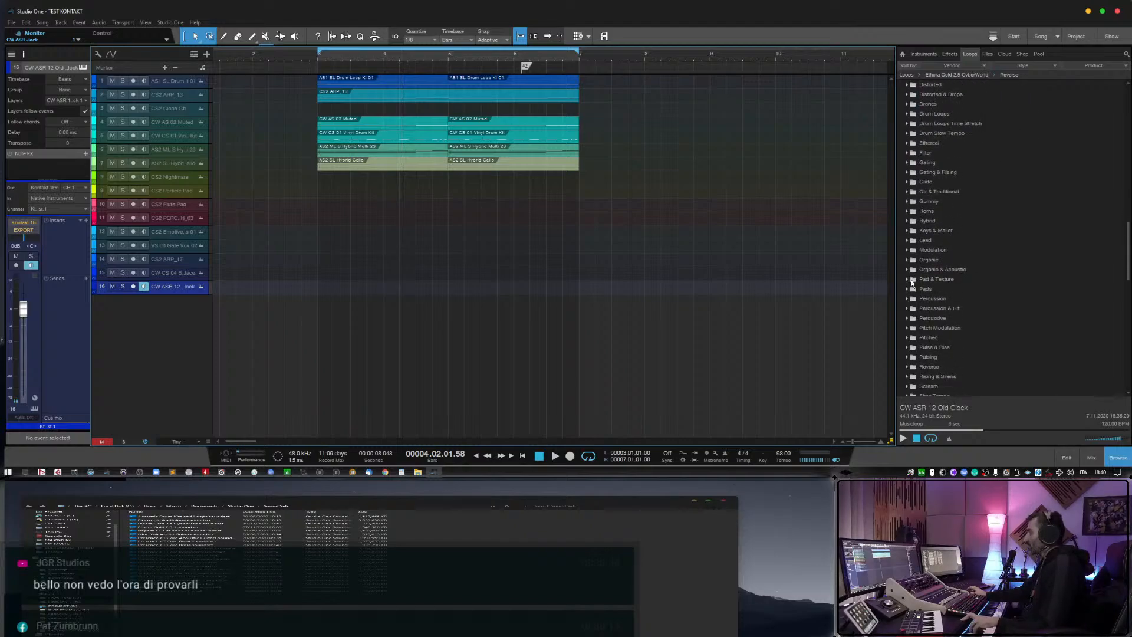
pyautogui.click(909, 232)
pyautogui.scroll(-2, 944, 283)
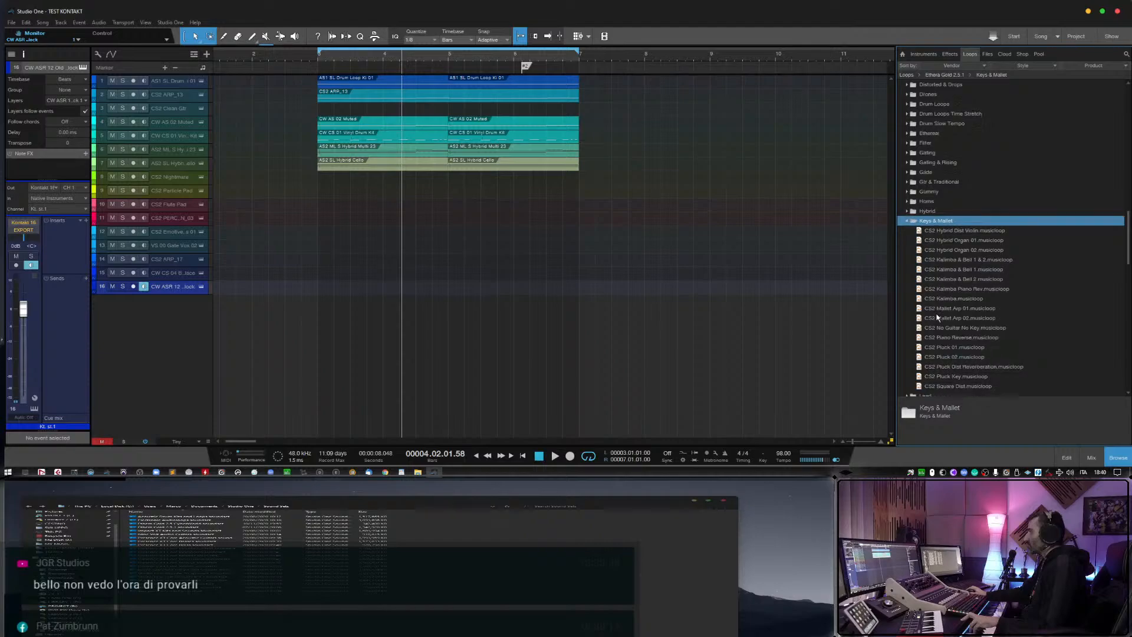
# Preview the CS2 Mallet Arp 02, CS2 No Guitar No Key and CS2 Piano Reverse musicloops.
pyautogui.click(948, 269)
pyautogui.click(953, 289)
pyautogui.click(903, 438)
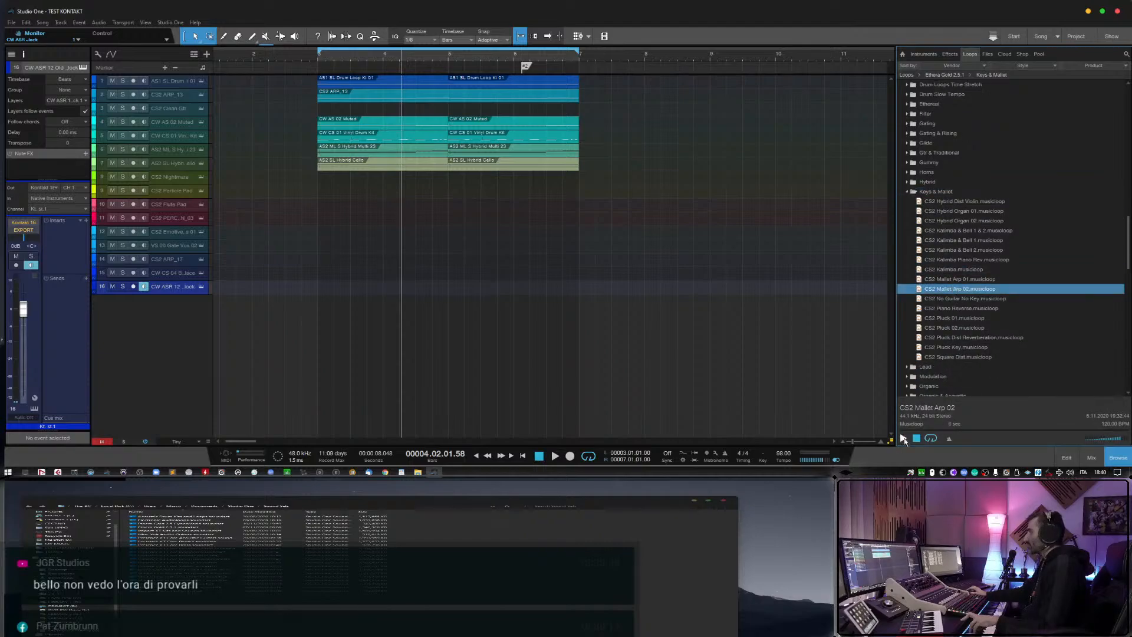
pyautogui.click(954, 299)
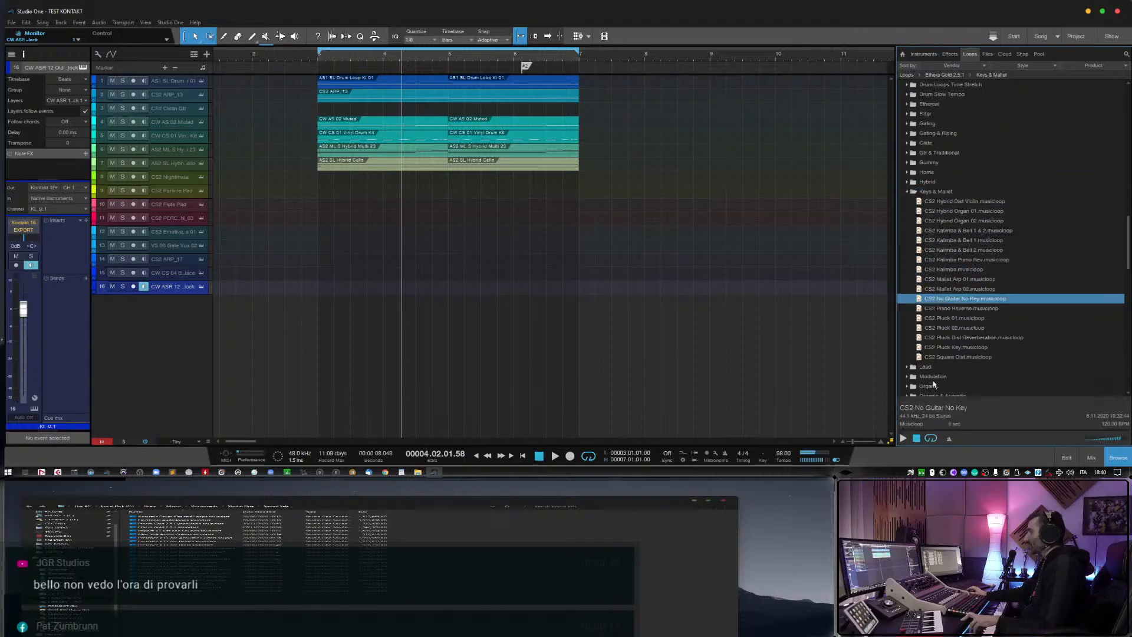
pyautogui.click(951, 308)
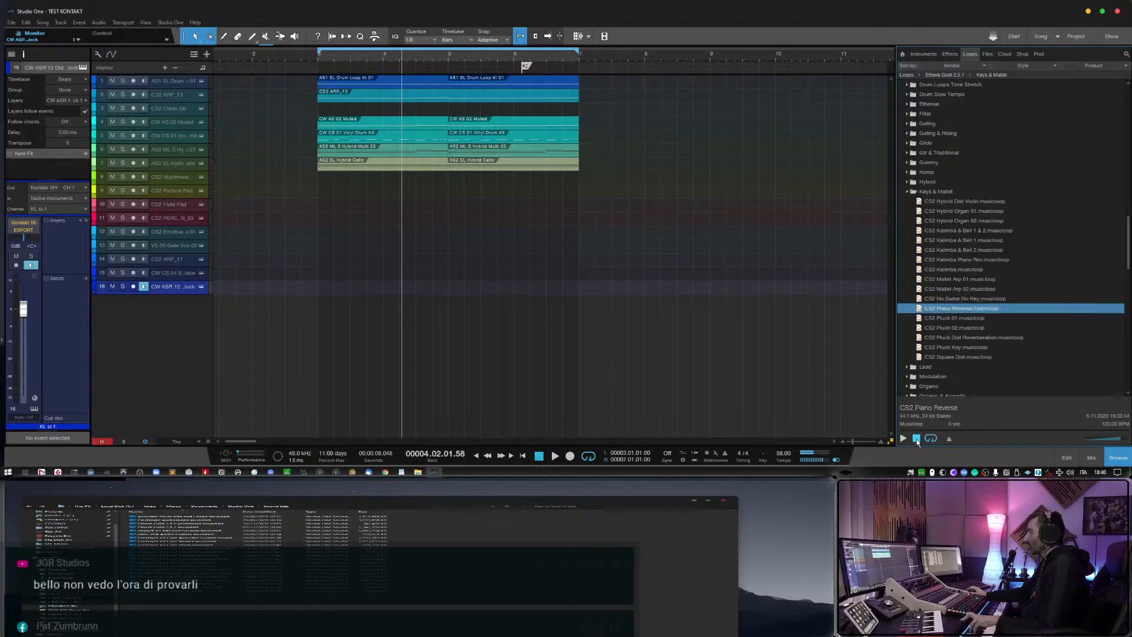
pyautogui.click(903, 438)
# Audition the two CS2 Hybrid Organ musicloops, the CS2 Hybrid Dist Violin and CS2 Kalimba & Bell 1.
pyautogui.click(939, 221)
pyautogui.click(940, 211)
pyautogui.click(940, 202)
pyautogui.click(944, 240)
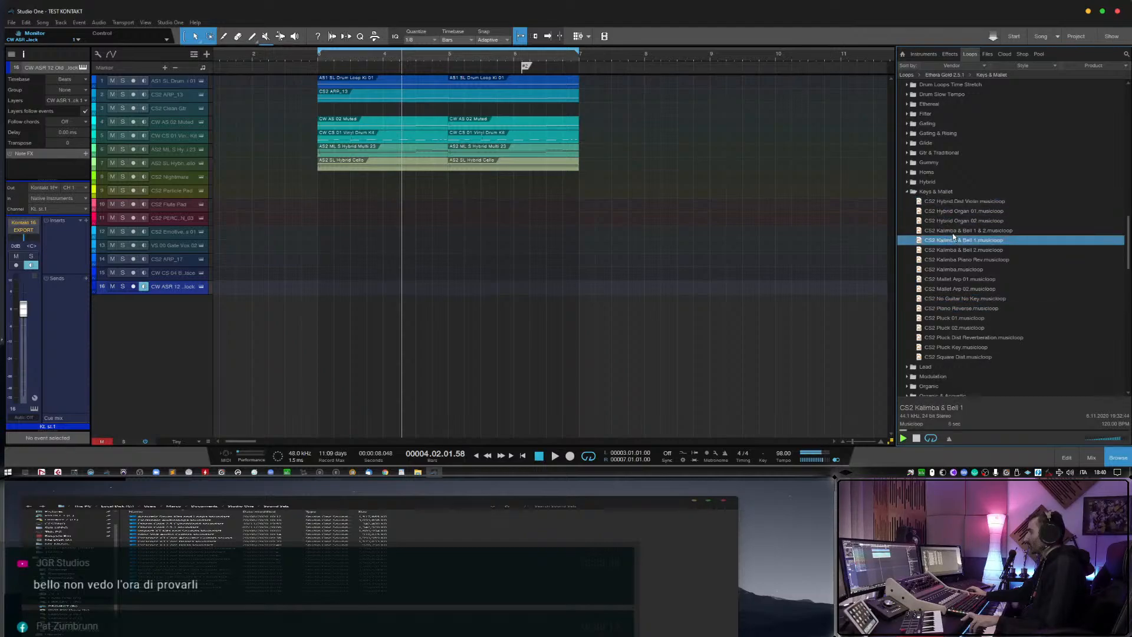
# Add the CS2 Kalimba & Bell 1 musicloop as a new monitored track with its event removed.
pyautogui.moveTo(954, 241); pyautogui.dragTo(344, 306)
pyautogui.press('Delete')
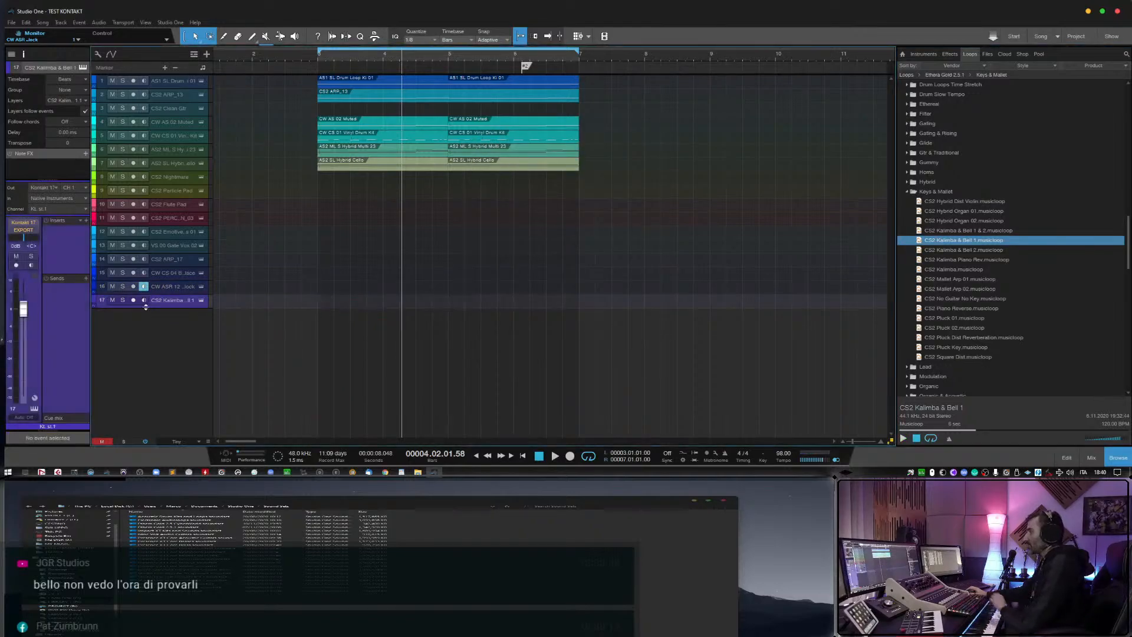
pyautogui.click(144, 300)
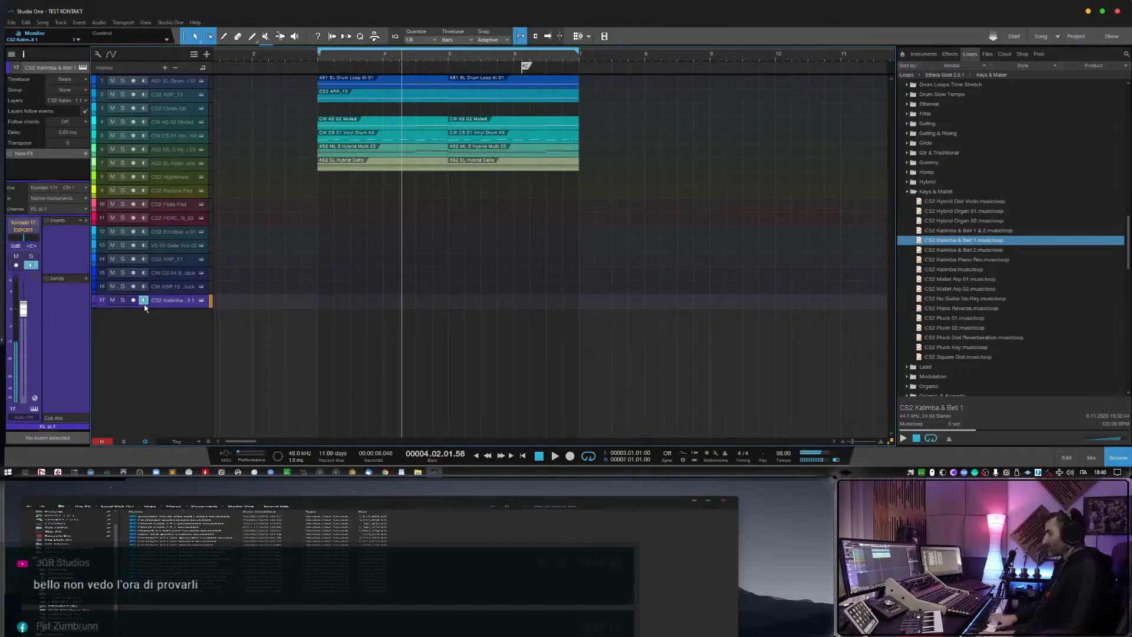
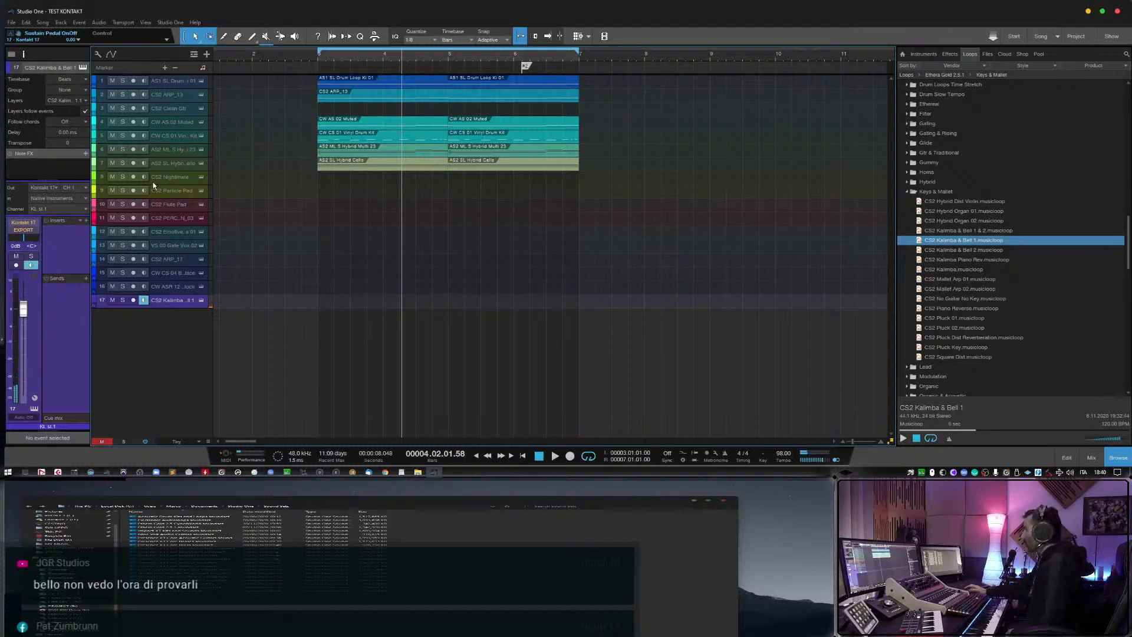
# Collapse the Ethera Gold 2.5.1 Keys & Mallet folder and the CyberWorld Guitar, Pumping and Reverse folders in the loops browser.
pyautogui.rightClick(171, 177)
pyautogui.click(669, 298)
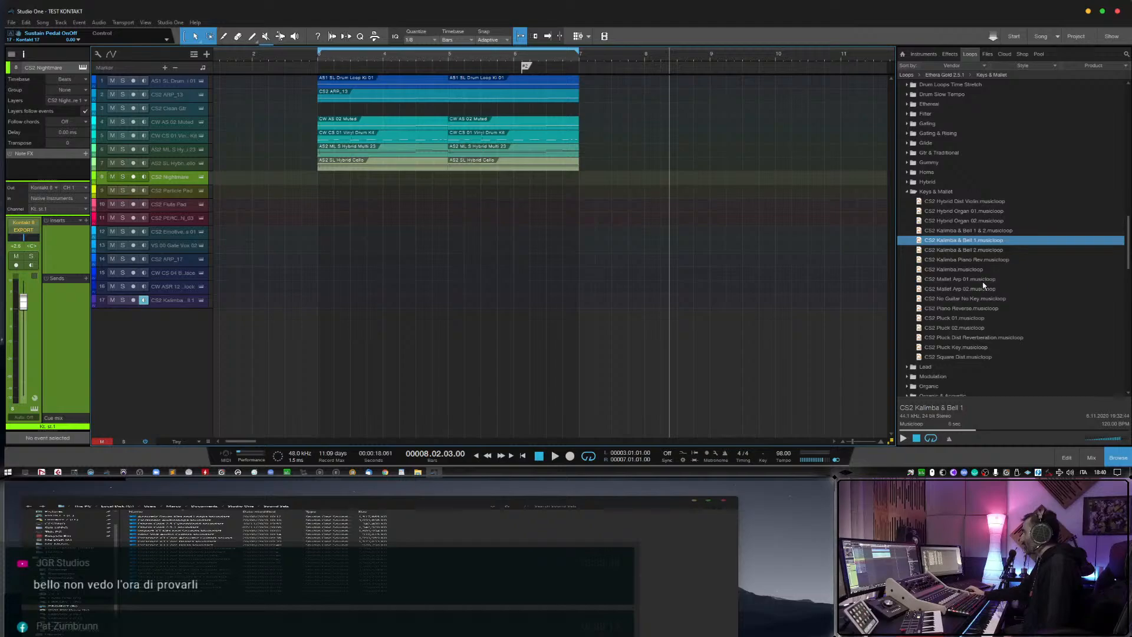
pyautogui.click(907, 192)
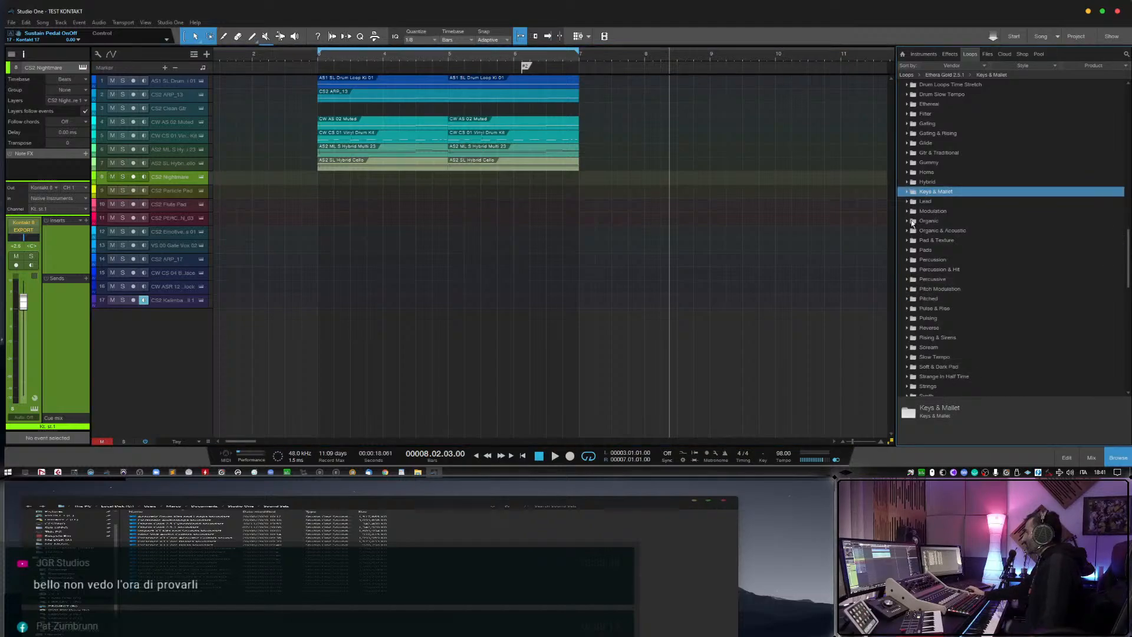
pyautogui.scroll(2, 911, 212)
pyautogui.scroll(4, 913, 221)
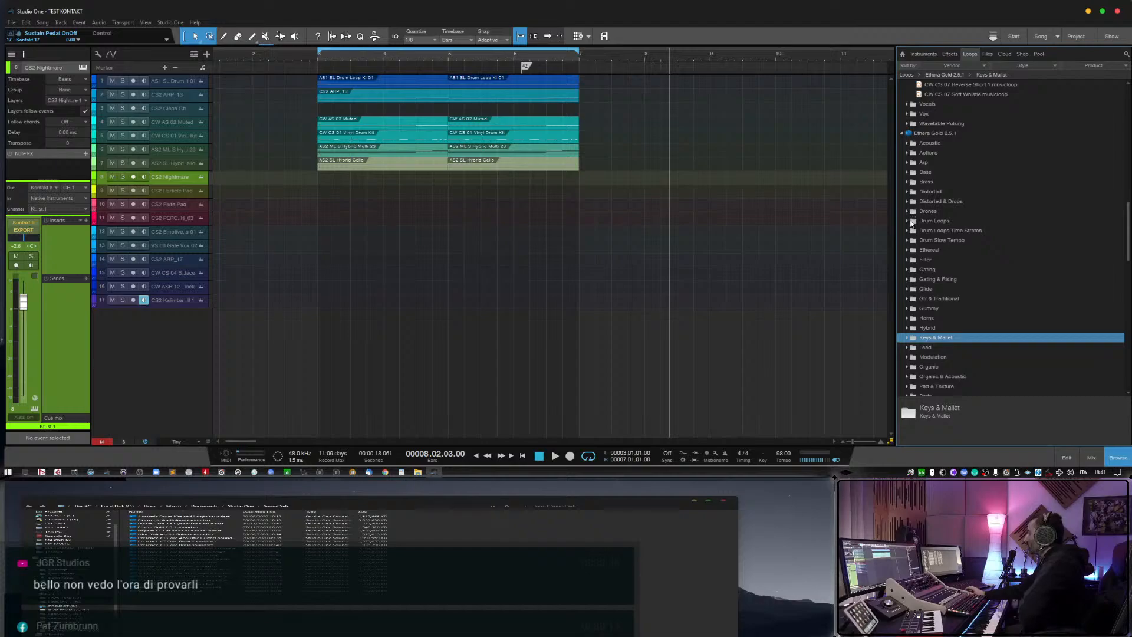
pyautogui.scroll(6, 915, 236)
pyautogui.scroll(8, 922, 278)
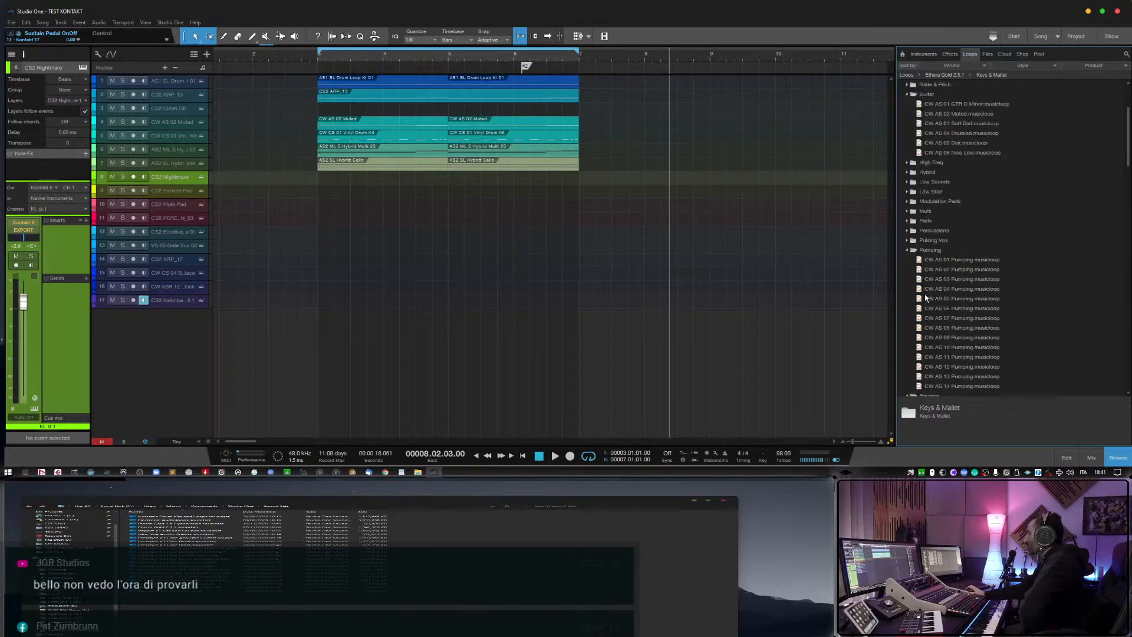
pyautogui.click(908, 202)
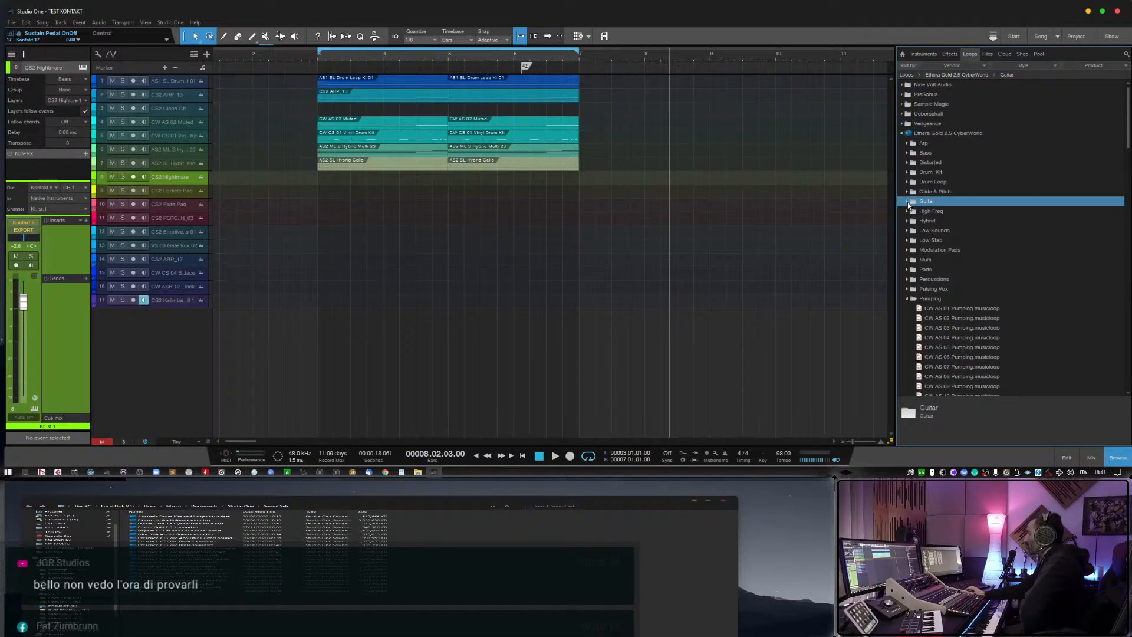
pyautogui.click(907, 298)
pyautogui.click(906, 308)
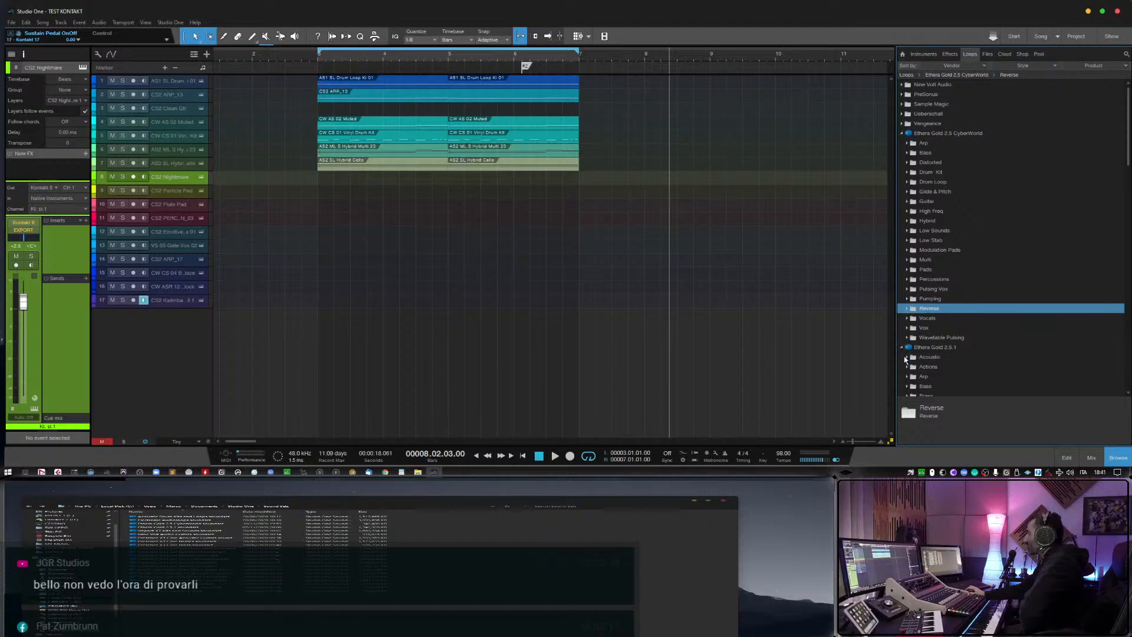
# Expand the CyberWorld Multi folder and preview the CW M 01 CyberPunk musicloop.
pyautogui.click(907, 260)
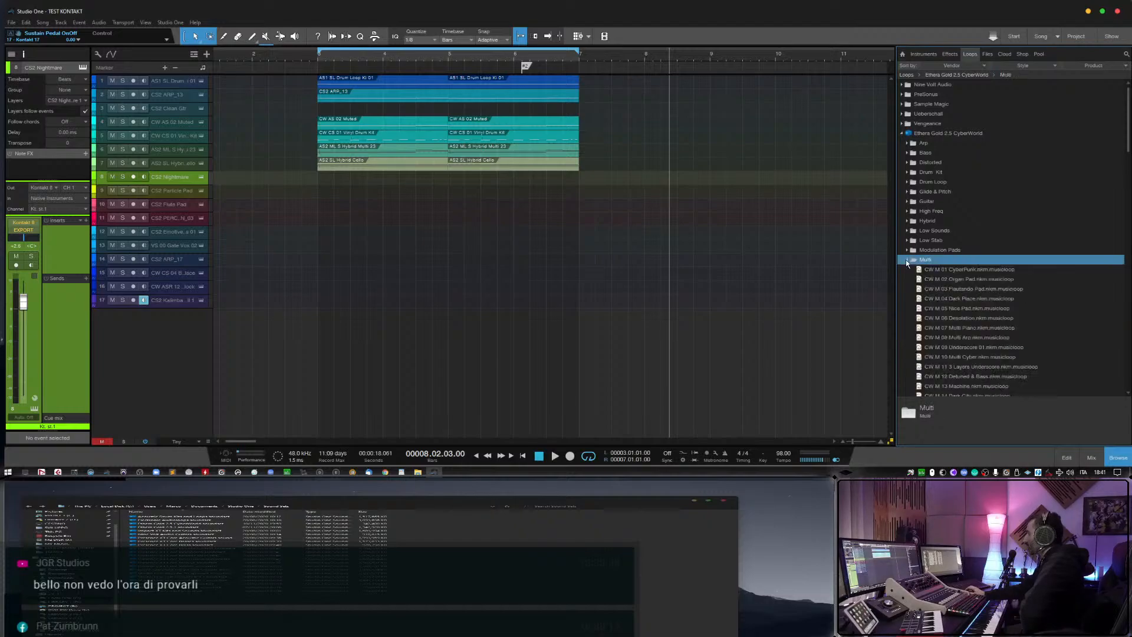
pyautogui.click(908, 260)
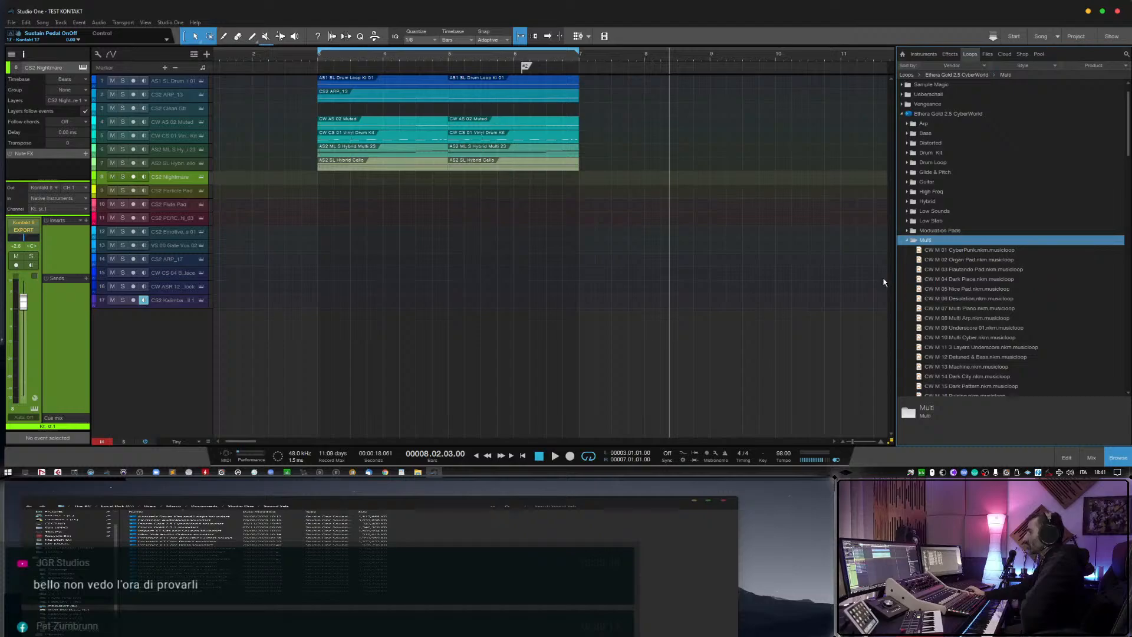
pyautogui.scroll(-1, 965, 264)
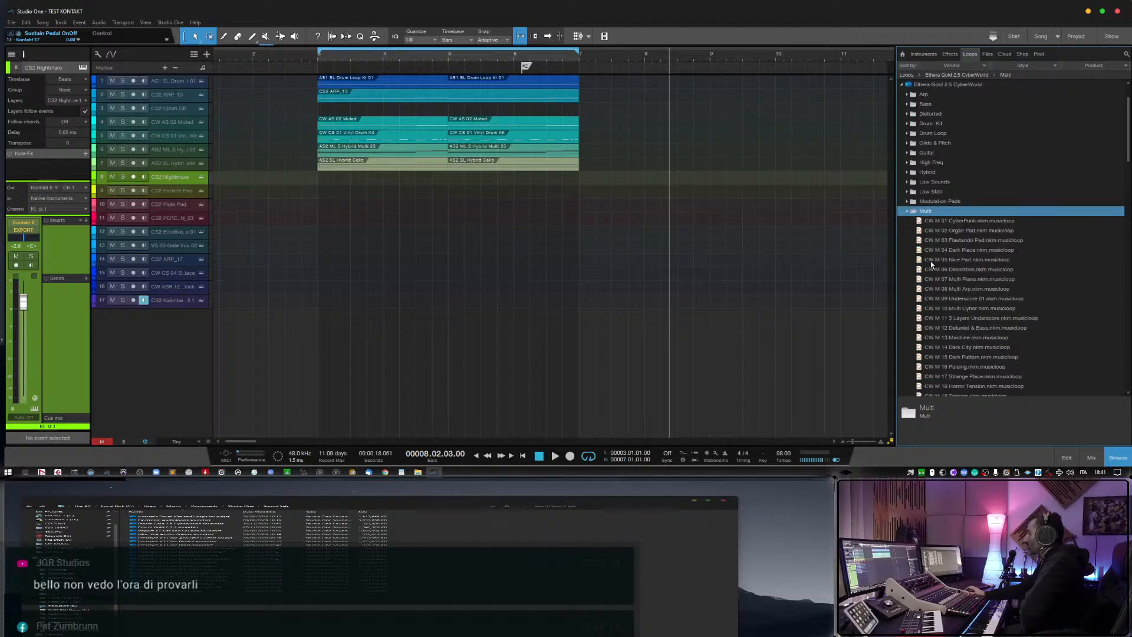
pyautogui.scroll(-2, 932, 264)
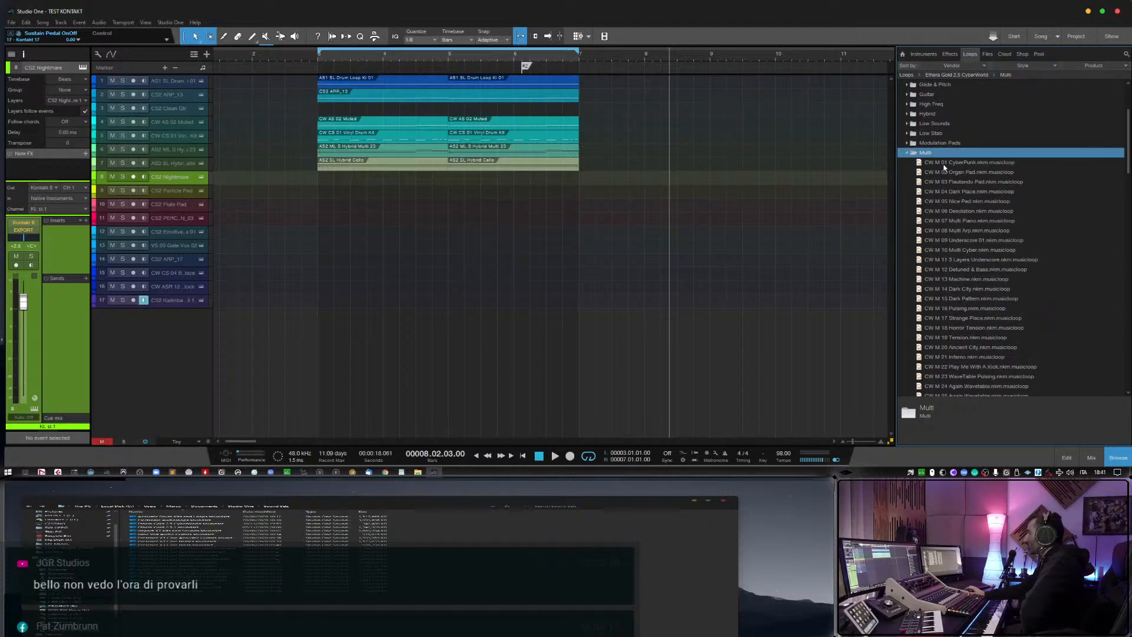
pyautogui.click(955, 162)
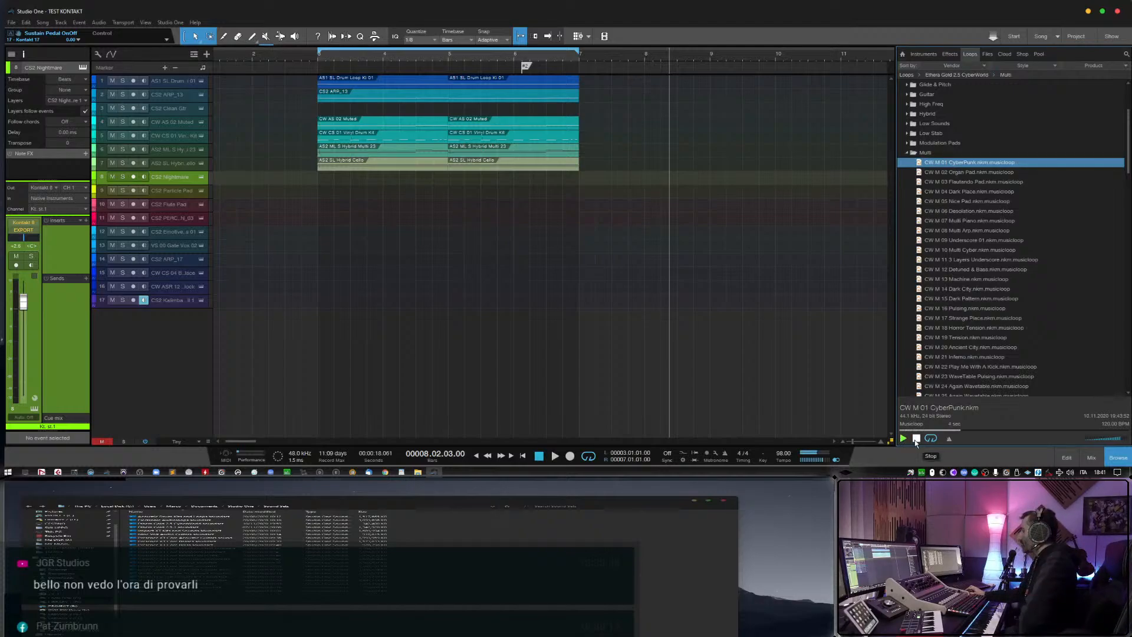
pyautogui.click(916, 439)
# Add CW M 01 CyberPunk as a new monitored track with its event removed, and raise its volume to about +2.5 dB.
pyautogui.moveTo(968, 166); pyautogui.dragTo(333, 334)
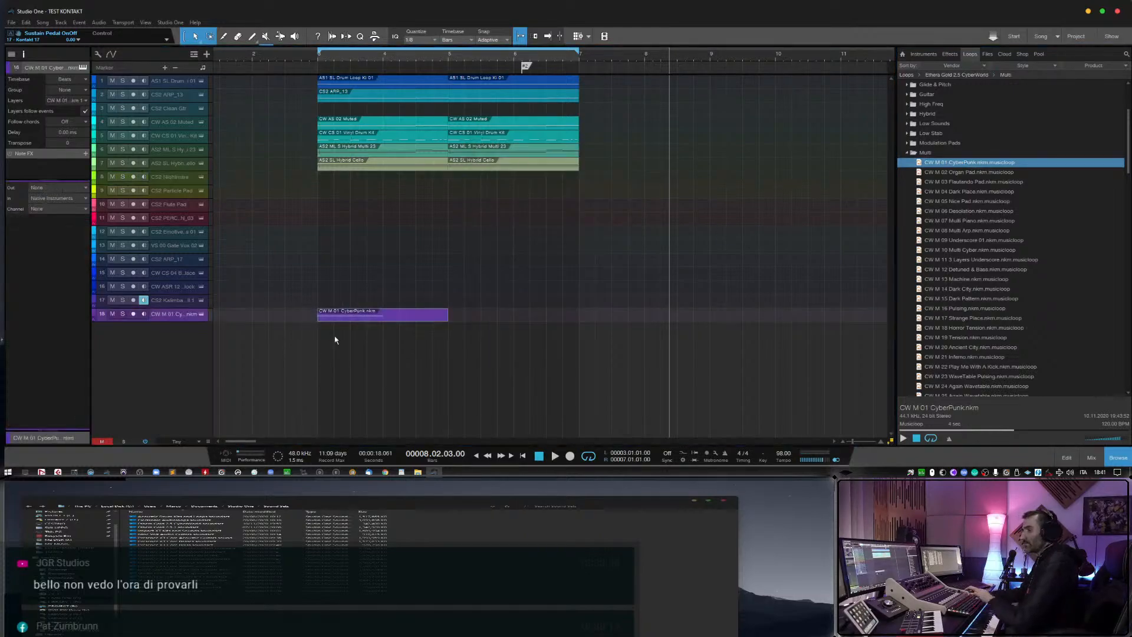
pyautogui.press('Delete')
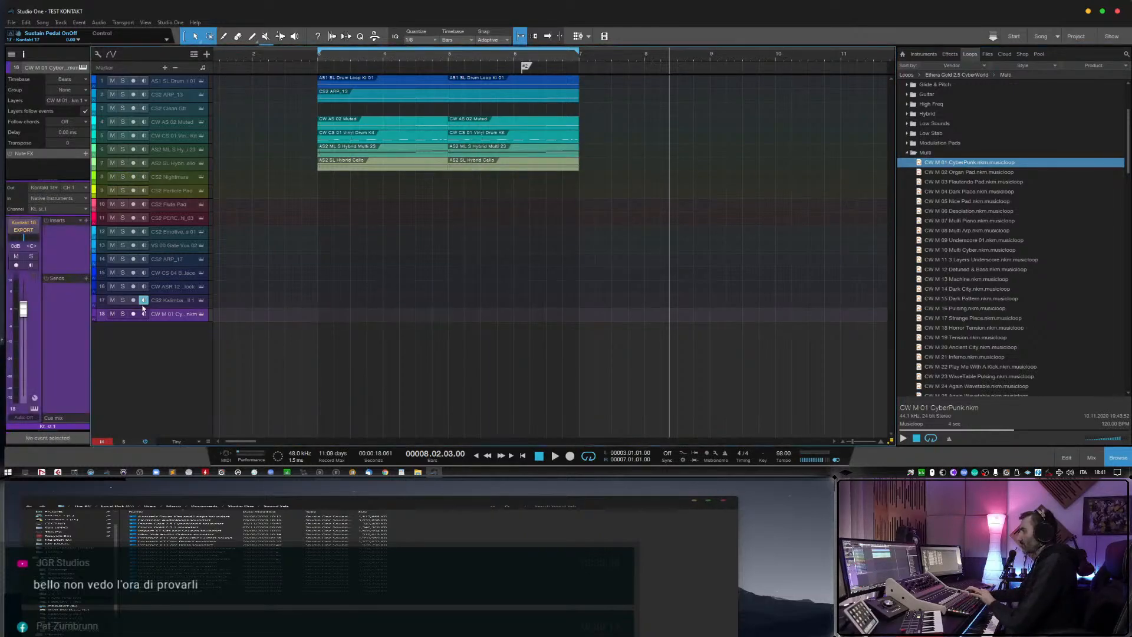
pyautogui.click(144, 314)
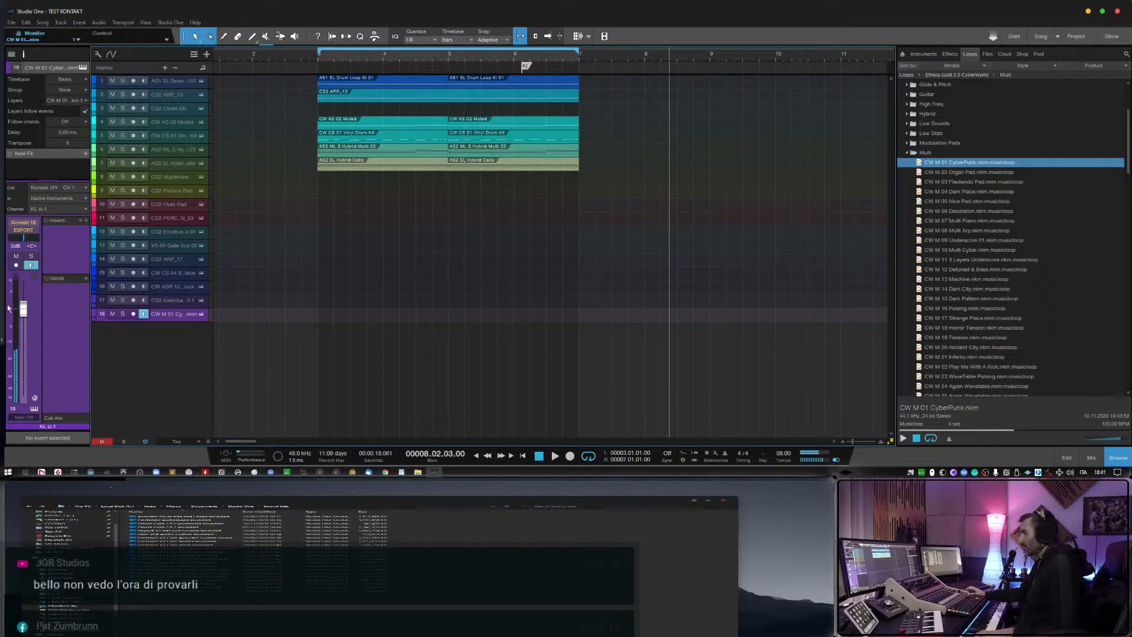
pyautogui.moveTo(23, 313); pyautogui.dragTo(25, 307)
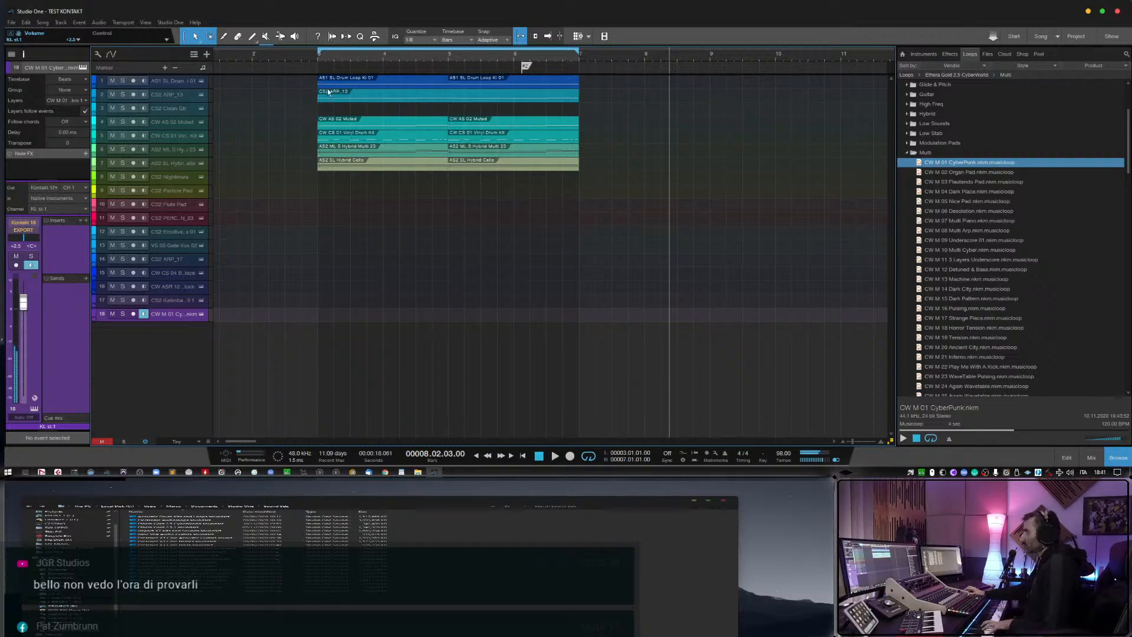
# Play the arrangement from bar 2 while monitoring the CyberPunk track, lower its volume to about -0.5 dB, and switch its monitoring off.
pyautogui.click(284, 56)
pyautogui.press('space')
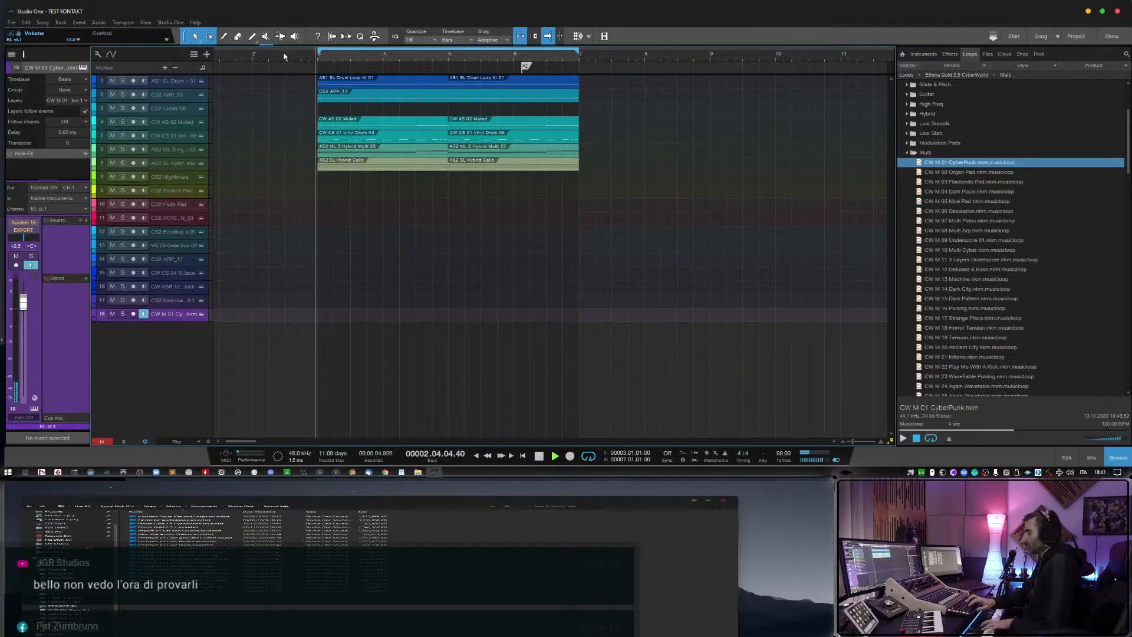
pyautogui.click(286, 57)
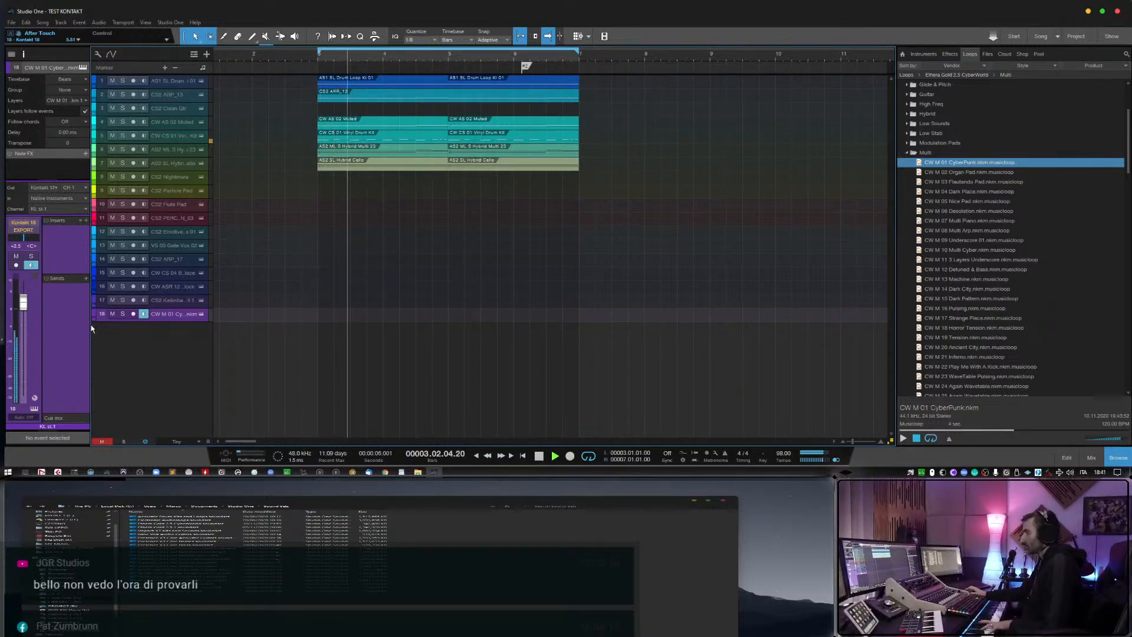
pyautogui.moveTo(24, 303); pyautogui.dragTo(29, 317)
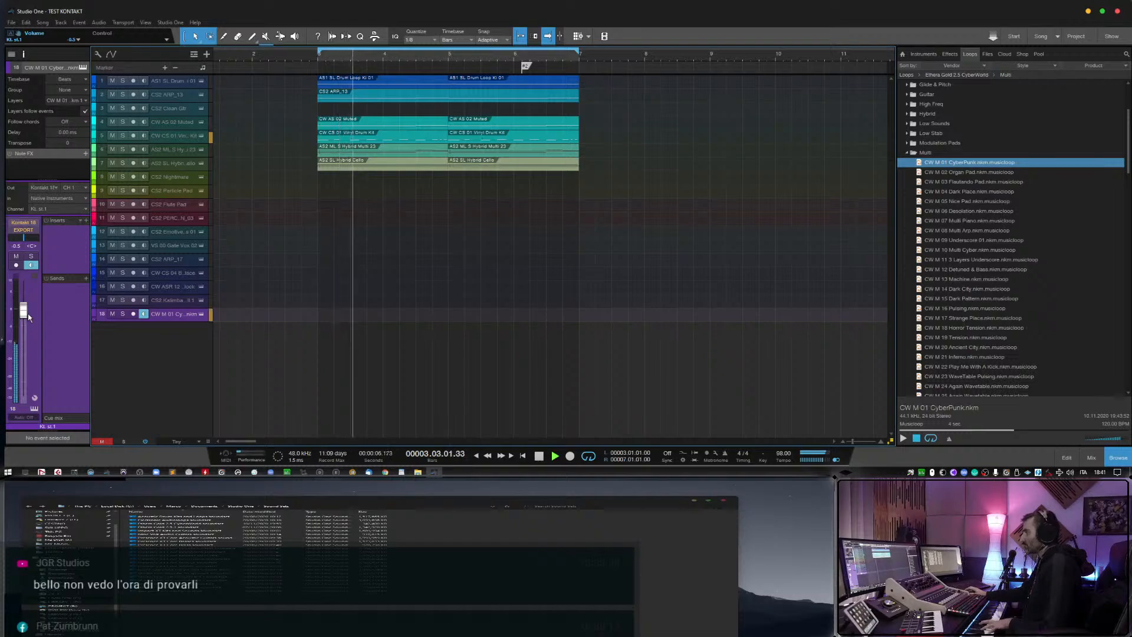
pyautogui.press('space')
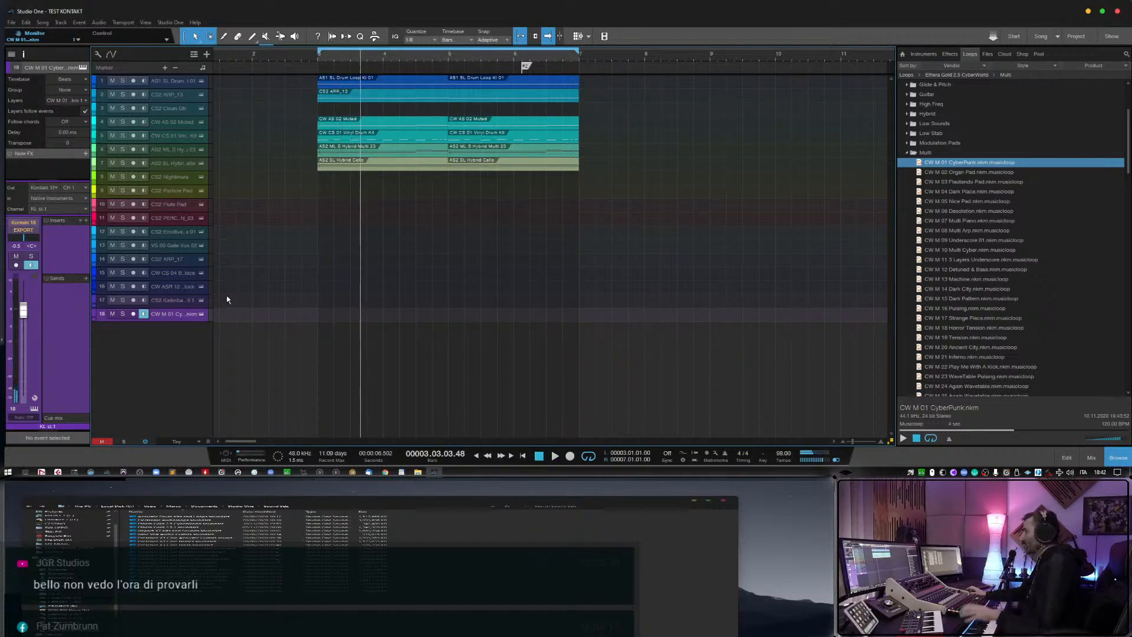
pyautogui.click(144, 314)
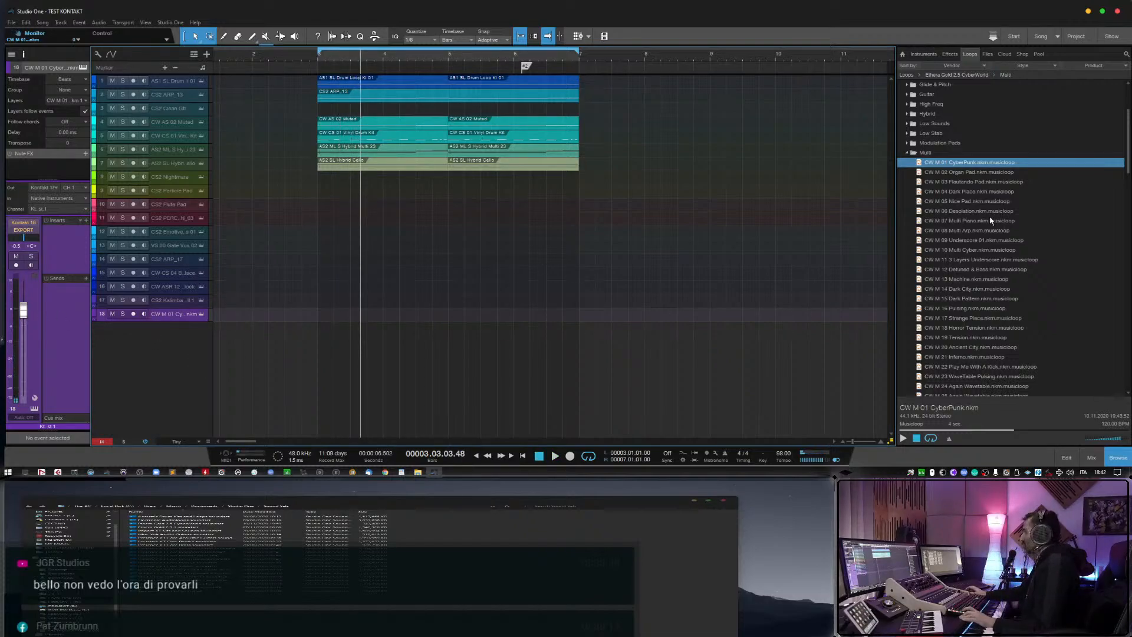
# Preview the CW M 02 Organ Pad, CW M 05 Nice Pad, CW M 08 Multi Arp and CW M 07 Multi Piano musicloops.
pyautogui.click(964, 172)
pyautogui.click(903, 438)
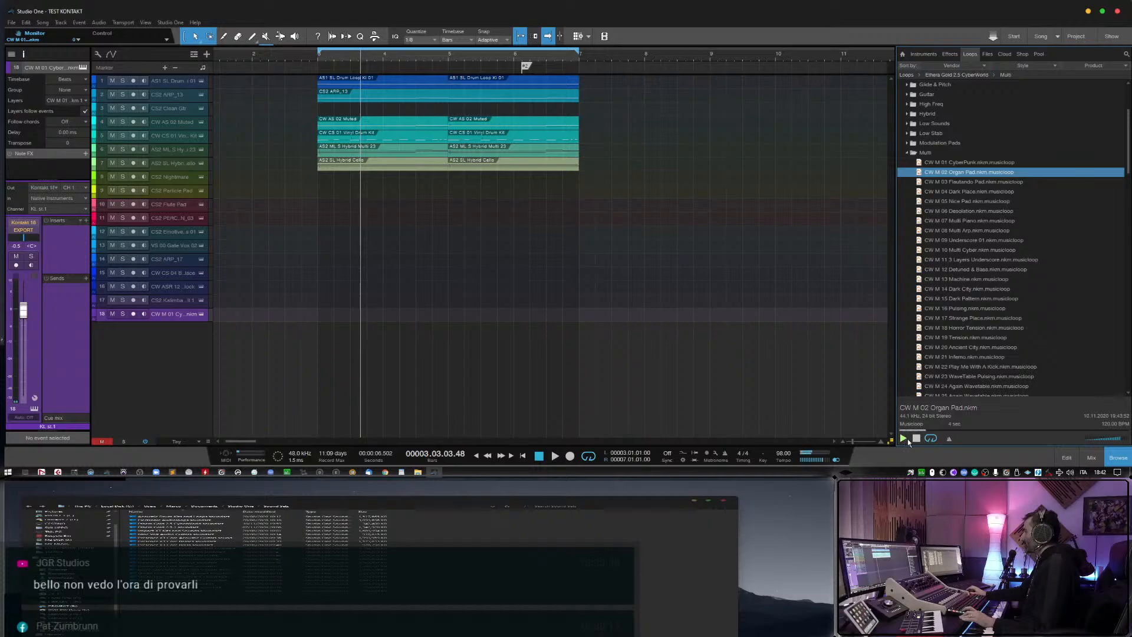
pyautogui.click(945, 202)
pyautogui.click(956, 230)
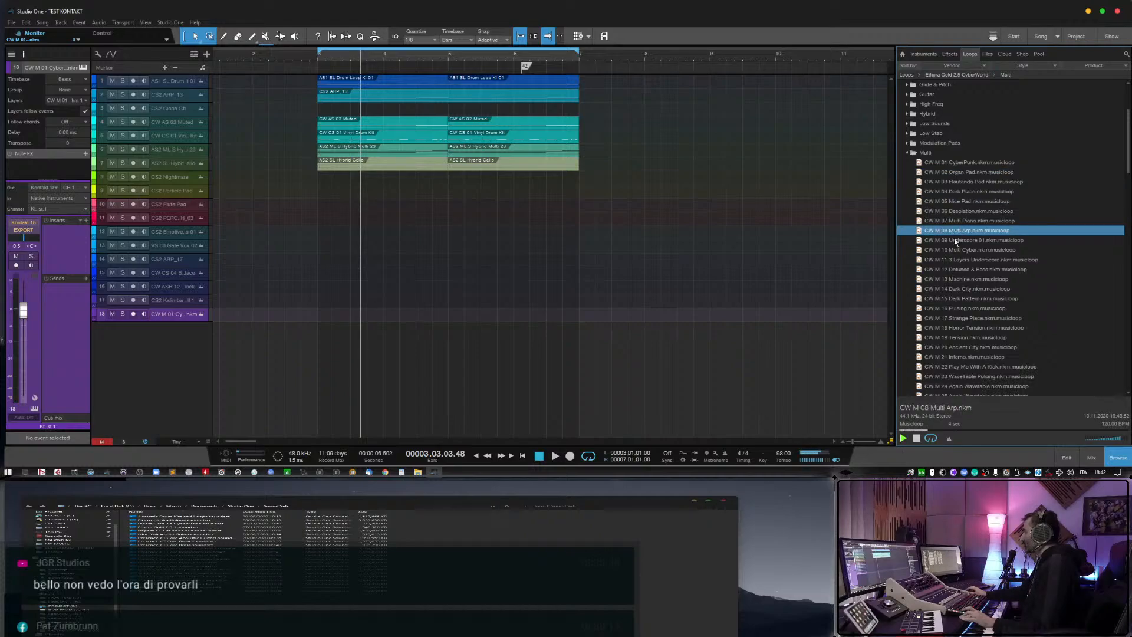
pyautogui.click(956, 221)
pyautogui.click(917, 438)
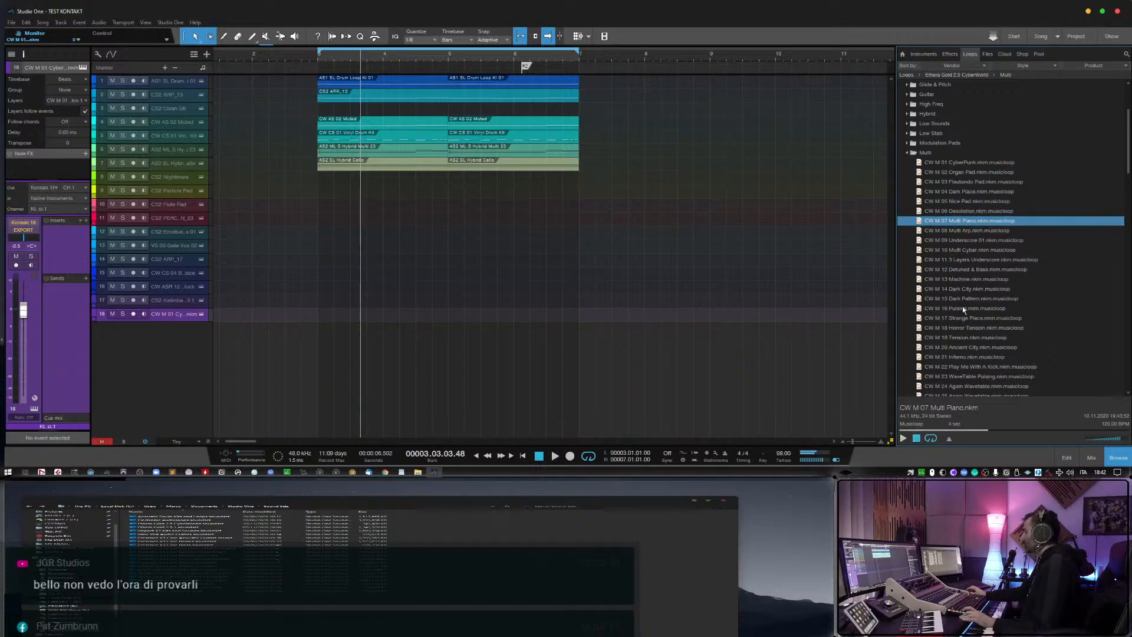
# Add CW M 07 Multi Piano as a new track without its event, monitor it for live playing, and switch the monitoring off.
pyautogui.moveTo(967, 220); pyautogui.dragTo(349, 337)
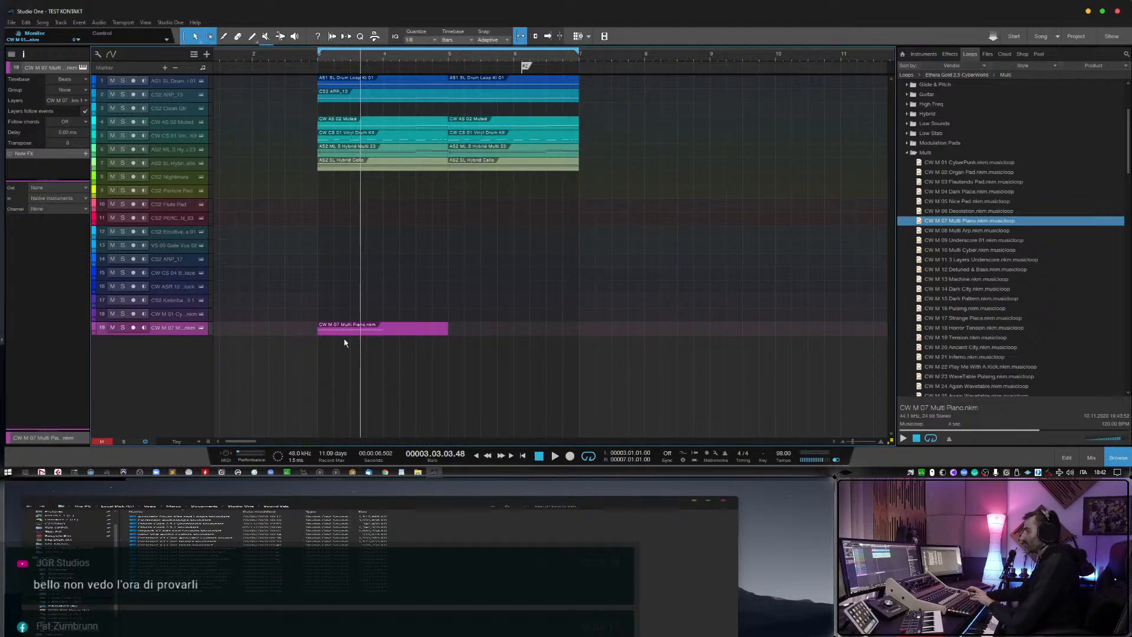
pyautogui.click(144, 328)
pyautogui.press('Delete')
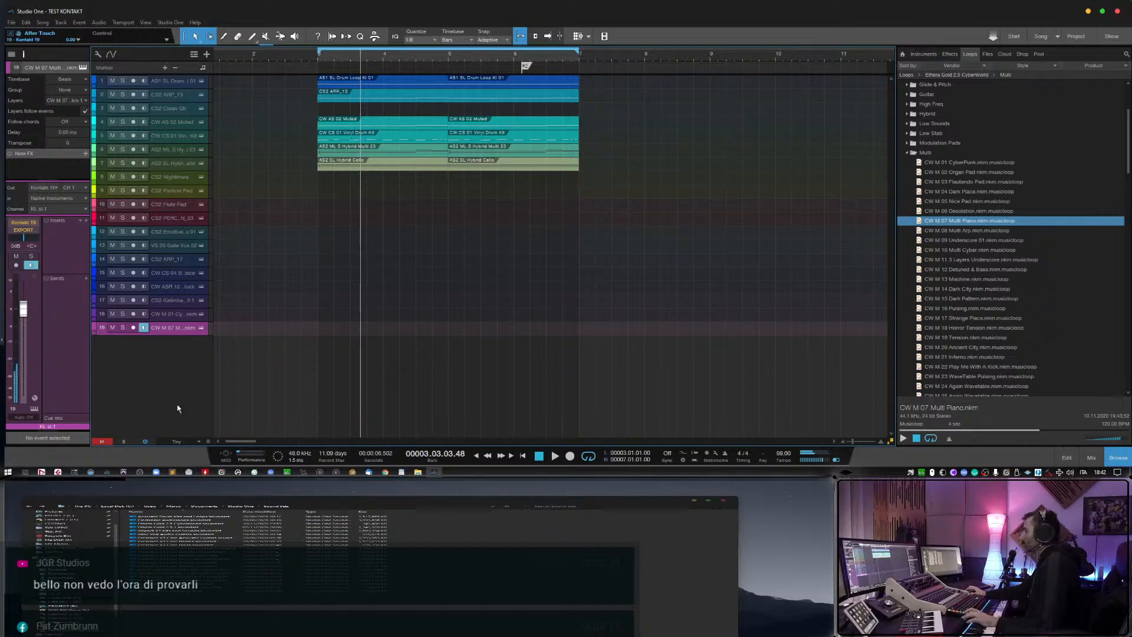
pyautogui.click(143, 327)
# Audition the CW M 10 Multi Cyber musicloop and the Multi loops from CW M 15 Dark Pattern to CW M 19 Tension.
pyautogui.click(959, 251)
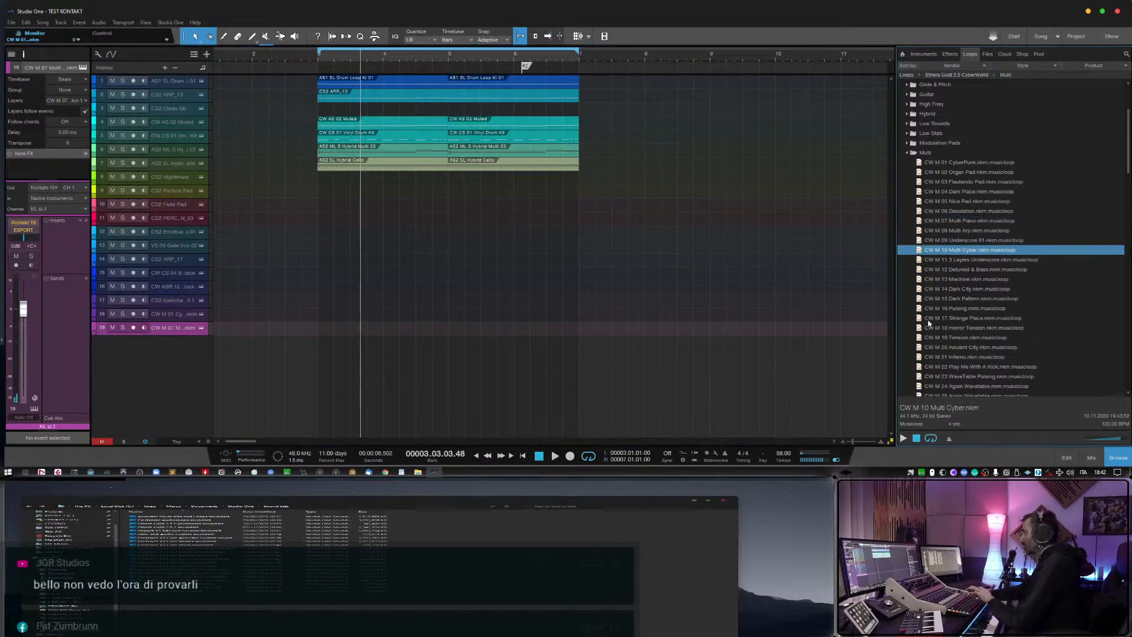
pyautogui.click(938, 298)
pyautogui.click(903, 438)
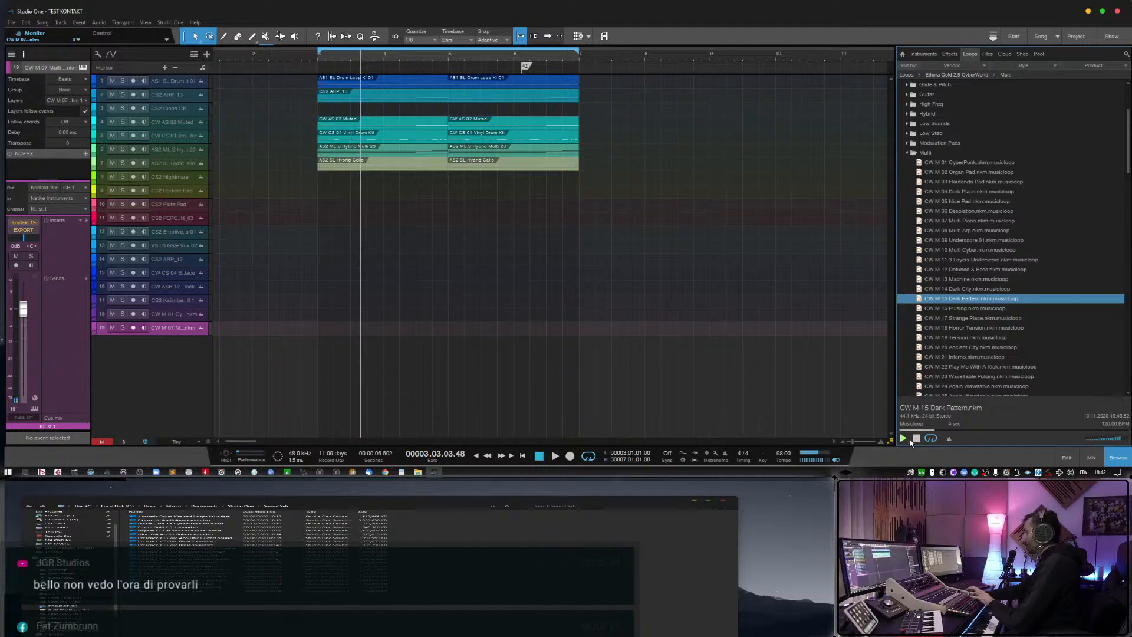
pyautogui.press('Down')
pyautogui.press('Down')
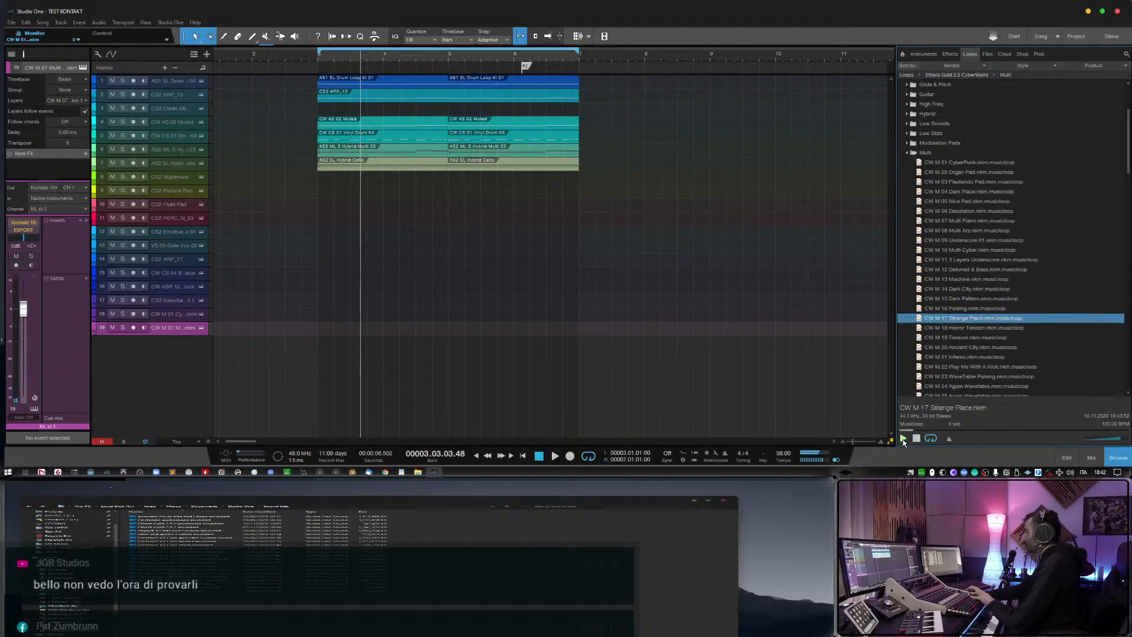
pyautogui.press('Down')
pyautogui.press('Down')
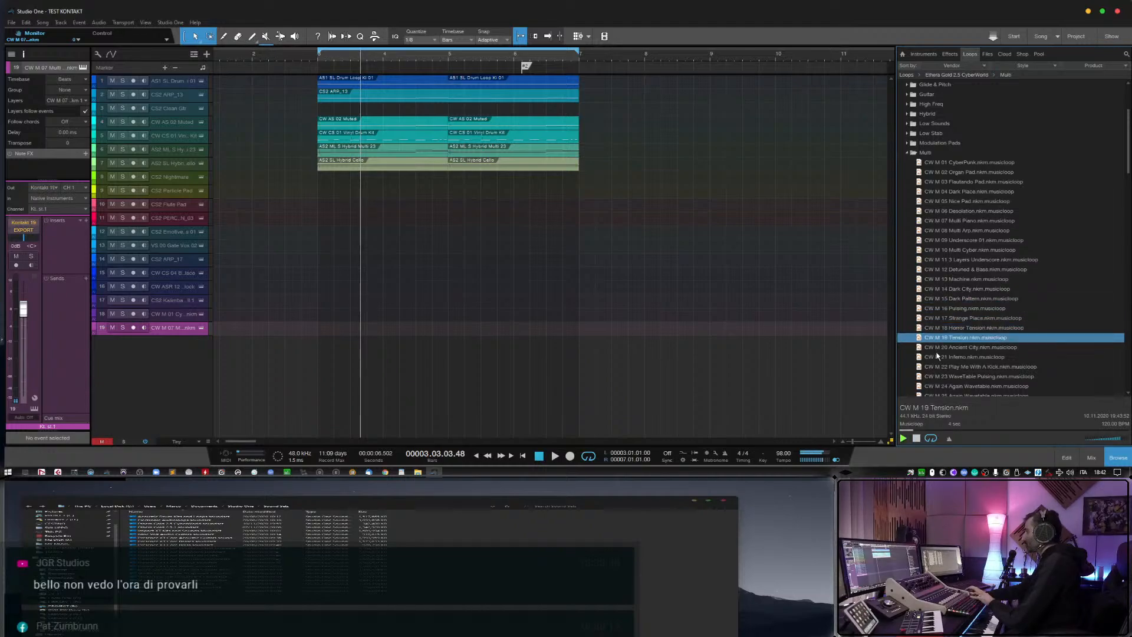
# Audition the Multi musicloops in reverse order from CW M 18 Horror Tension back to CW M 13 Machine.
pyautogui.scroll(-2, 938, 356)
pyautogui.press('Up')
pyautogui.press('Up')
pyautogui.press('Up')
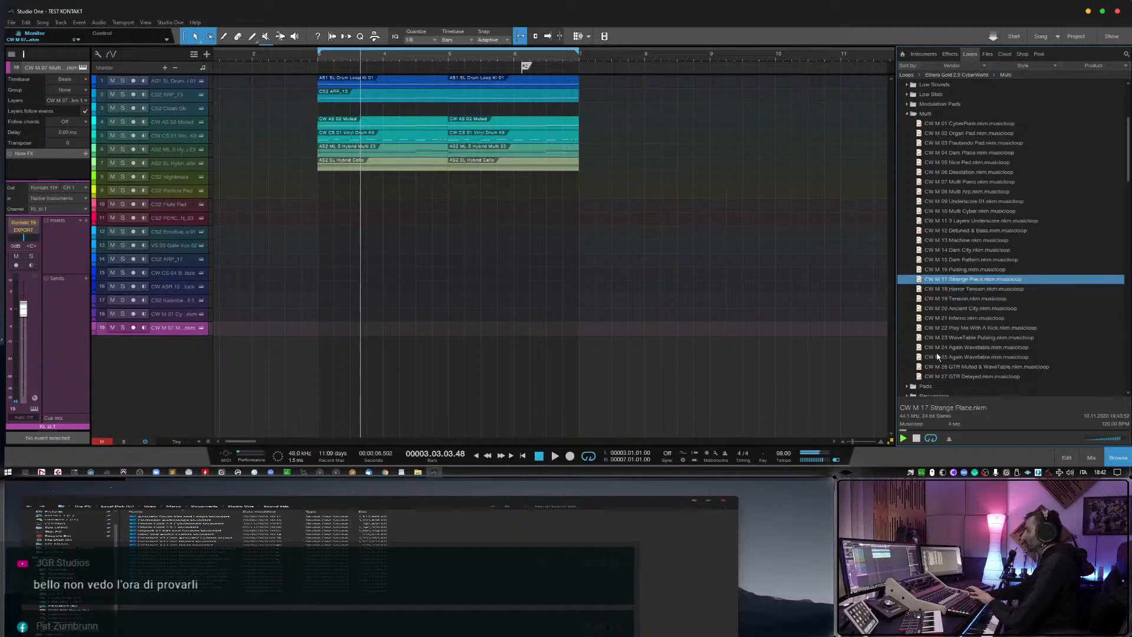
pyautogui.press('Up')
pyautogui.press('Up')
pyautogui.press('Up')
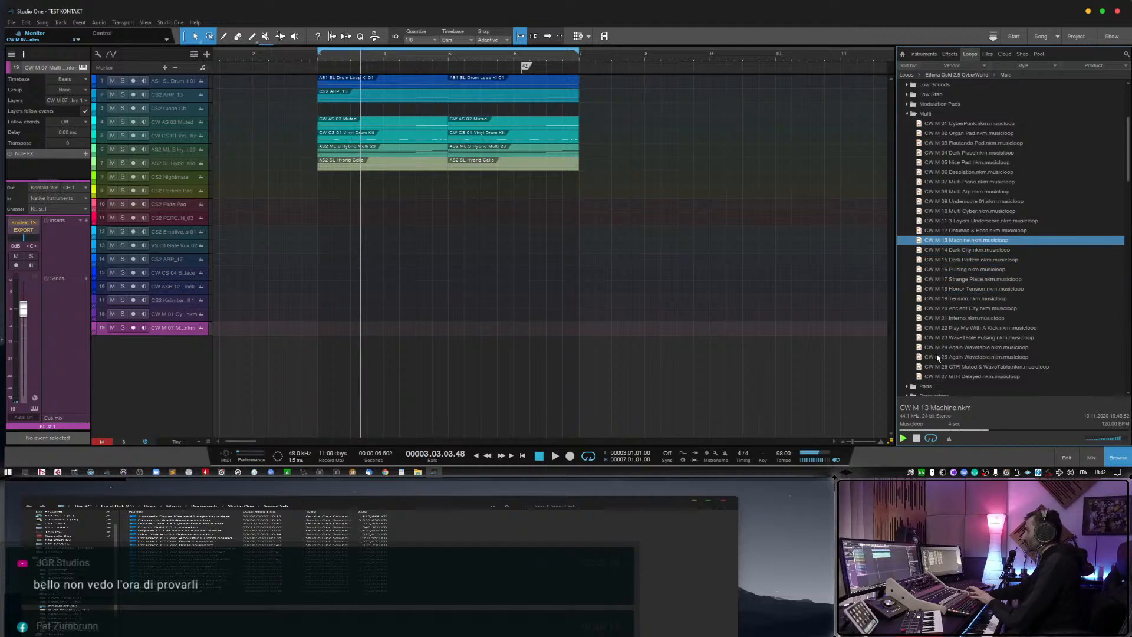
# Add CW M 18 Horror Tension as a new monitored track with its event removed, and raise its volume slightly above 0 dB.
pyautogui.click(952, 290)
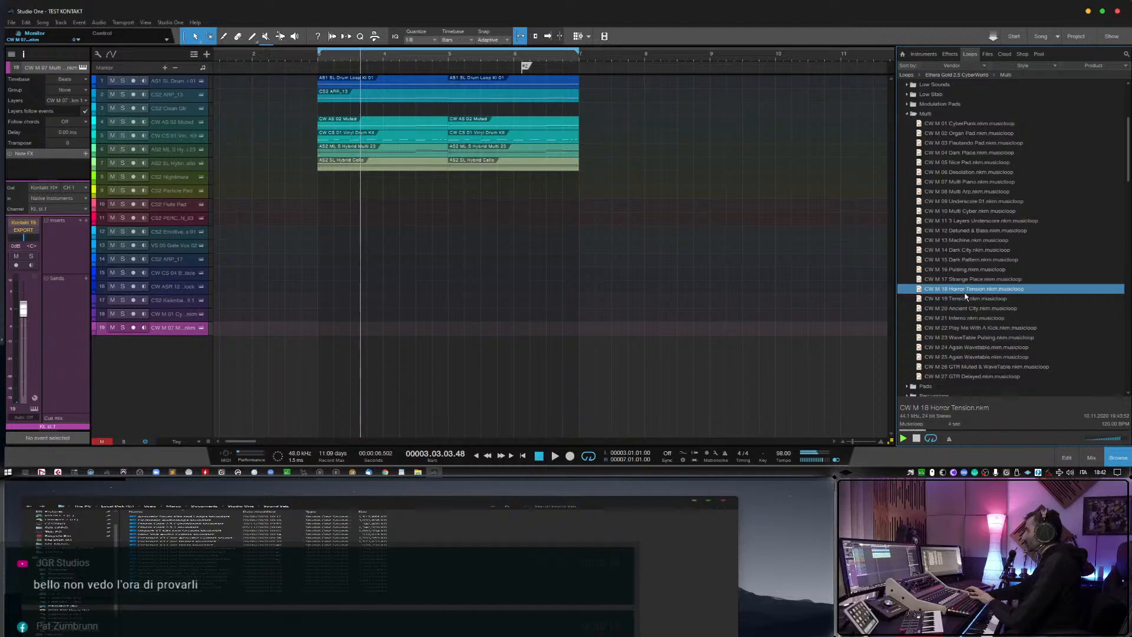
pyautogui.moveTo(953, 290); pyautogui.dragTo(337, 352)
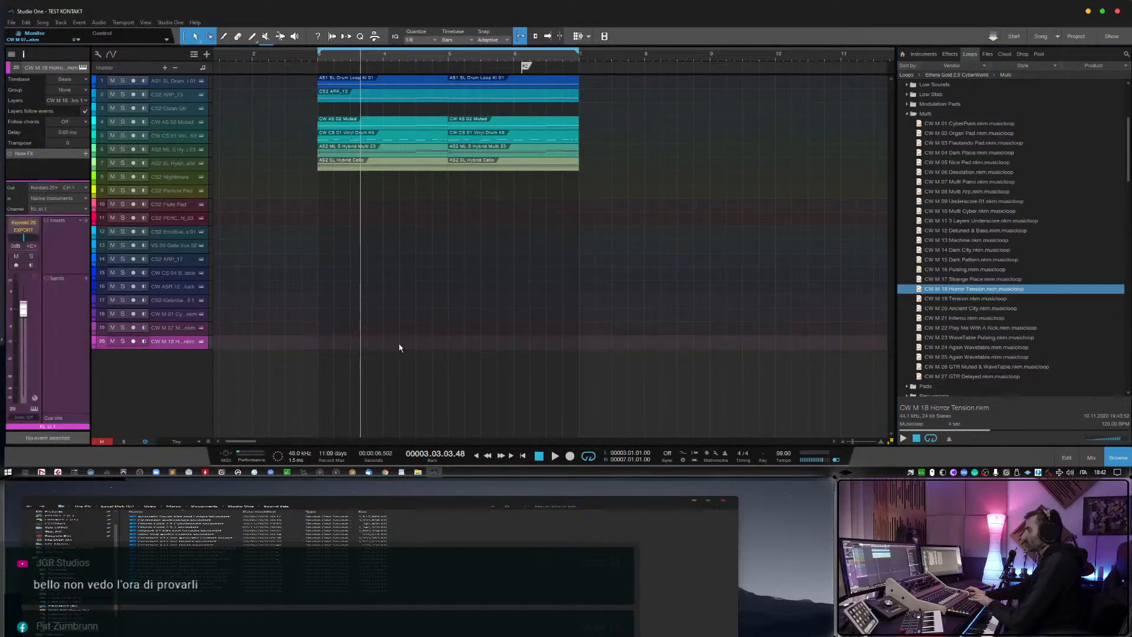
pyautogui.click(144, 342)
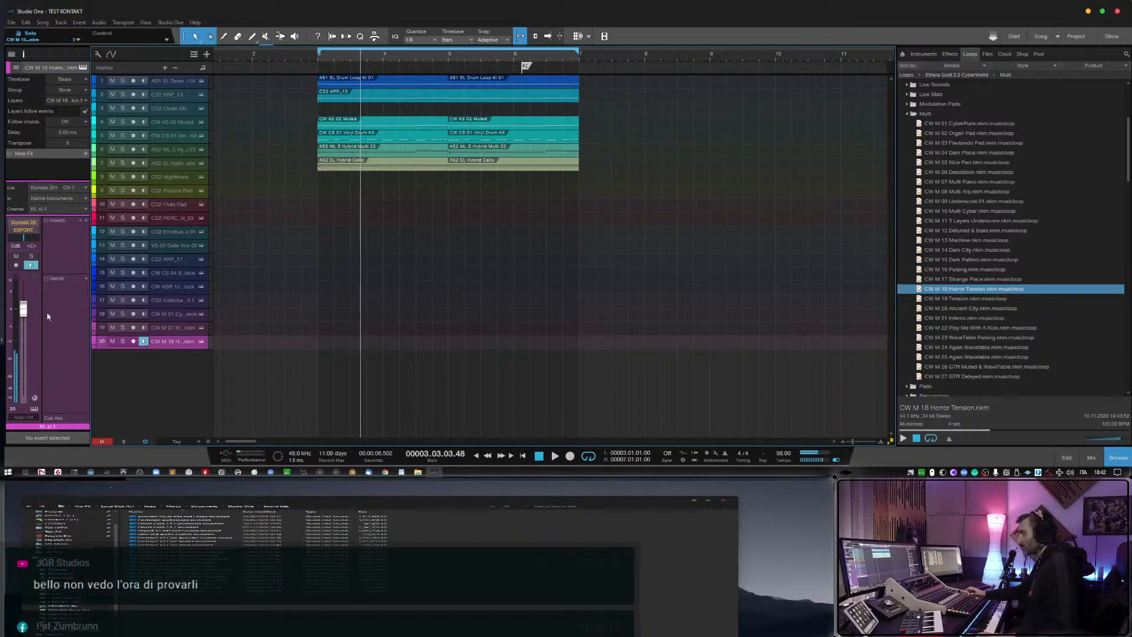
pyautogui.moveTo(29, 304); pyautogui.dragTo(27, 300)
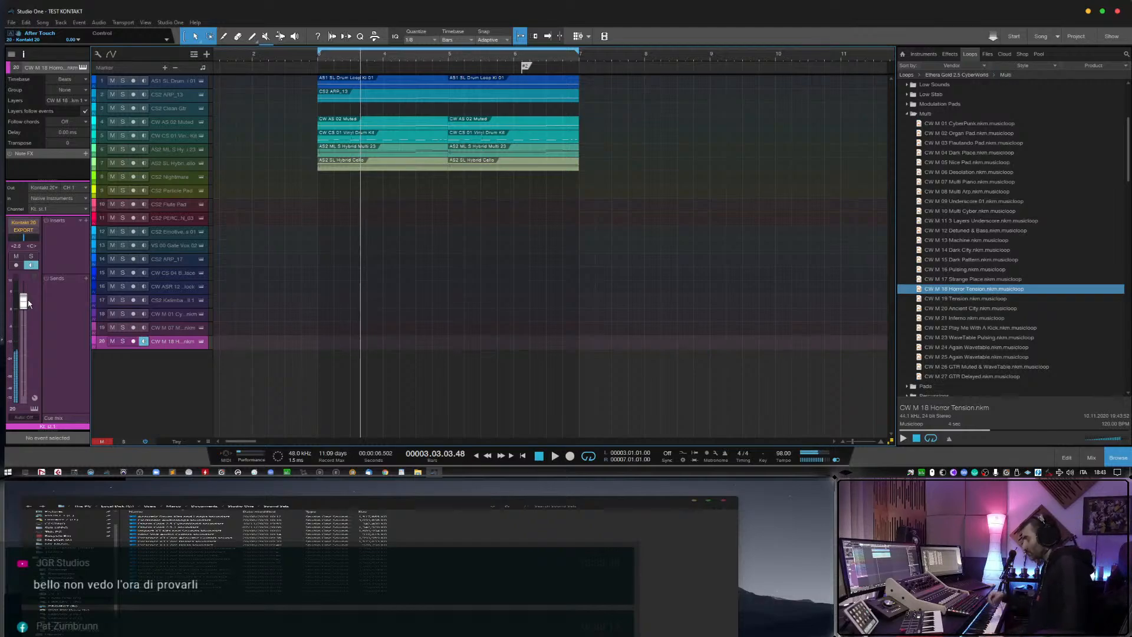
# Remove tracks 8 to 20, from CS2 Nightmare to CW M 18 Horror Tension, together with their instruments.
pyautogui.click(177, 177)
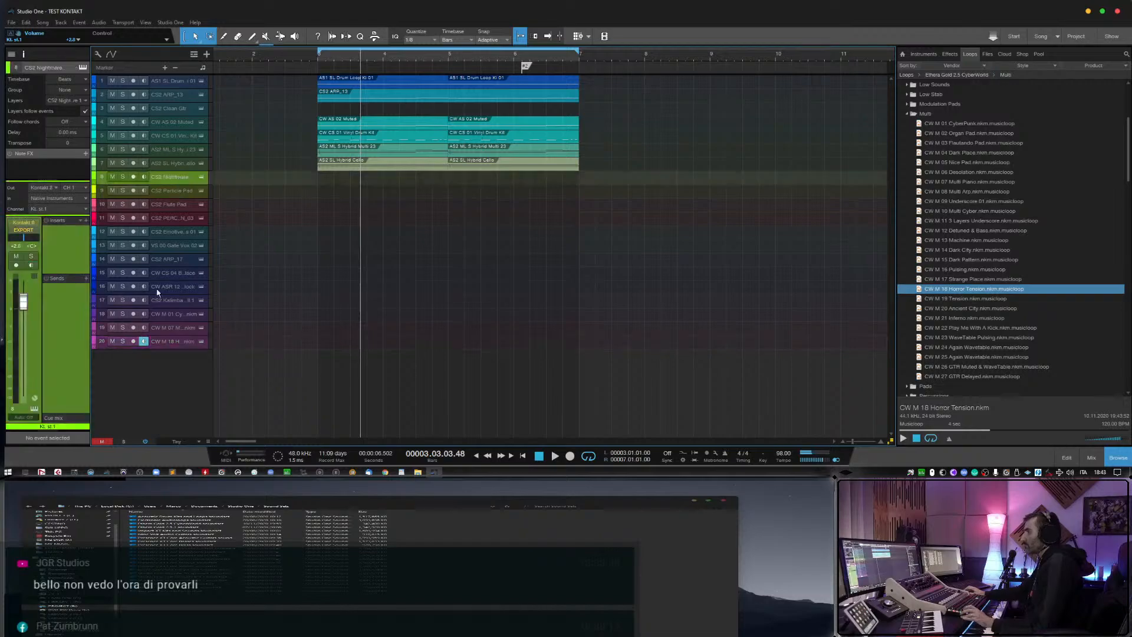
pyautogui.keyDown('shift'); pyautogui.click(171, 341); pyautogui.keyUp('shift')
pyautogui.rightClick(171, 339)
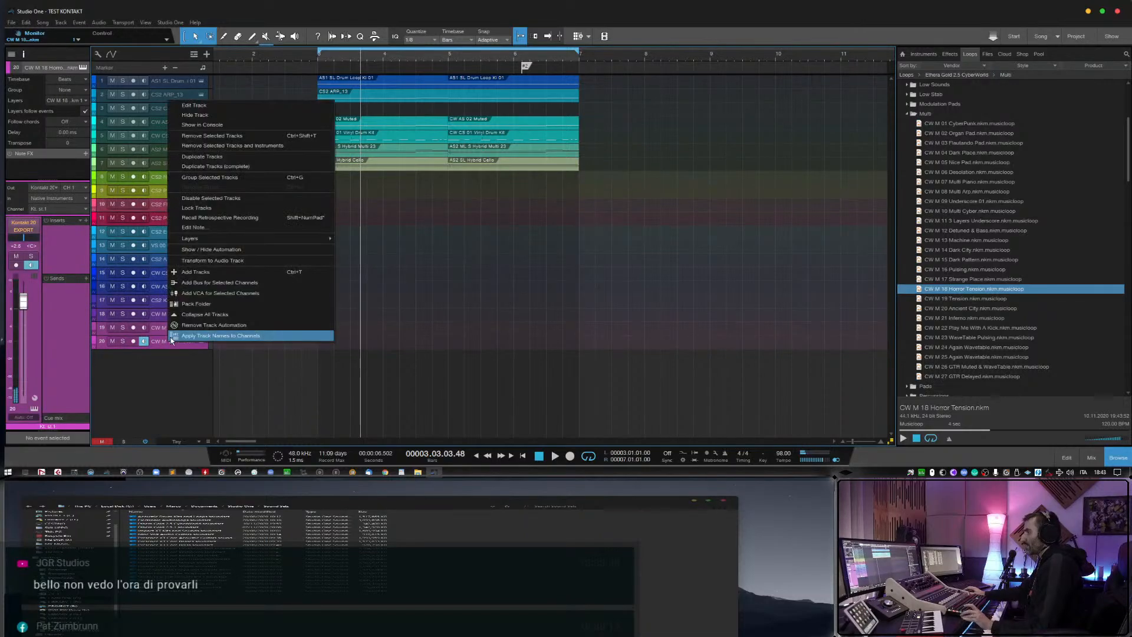
pyautogui.click(251, 145)
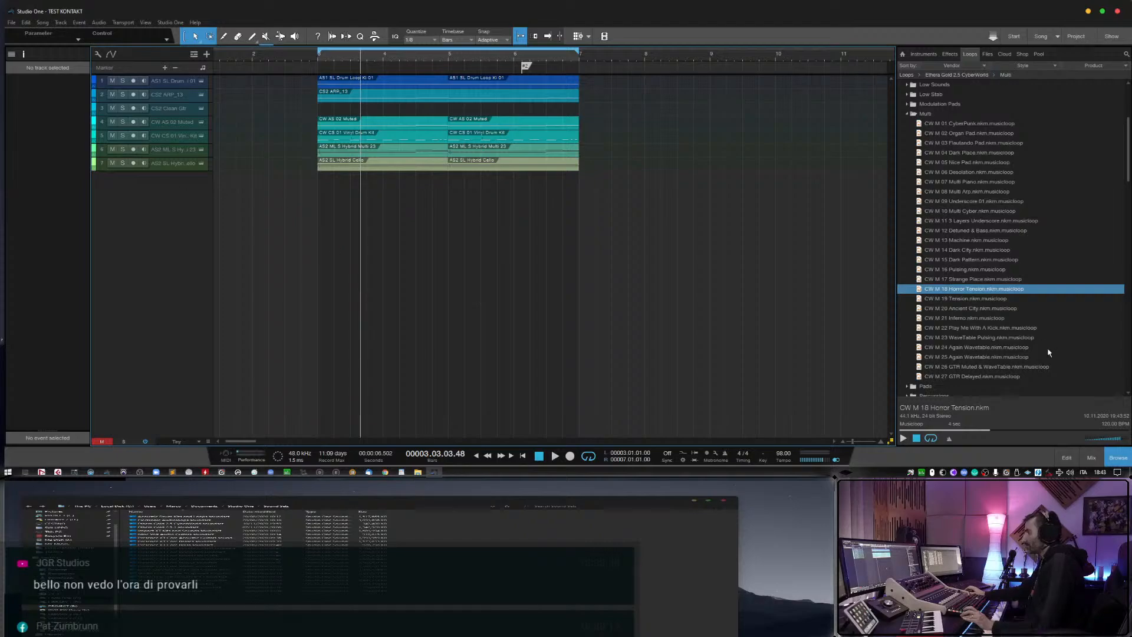
# Audition Multi musicloops including CW M 13 Machine, CW M 20 Ancient City, CW M 18 Horror Tension and CW M 24 Again Wavetable.
pyautogui.click(977, 242)
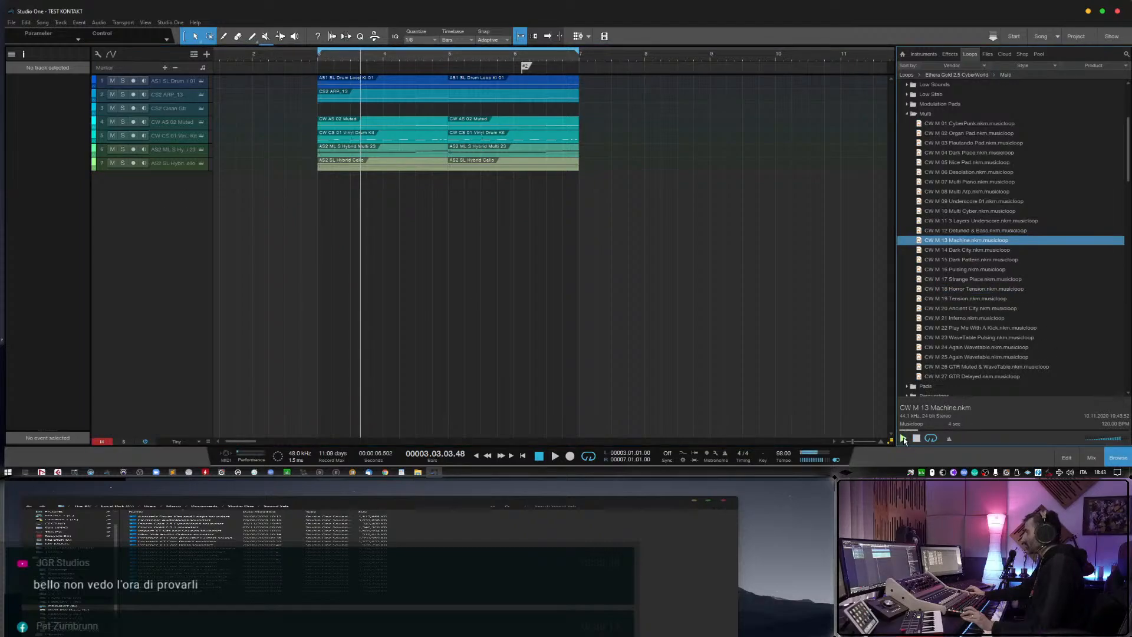
pyautogui.click(976, 309)
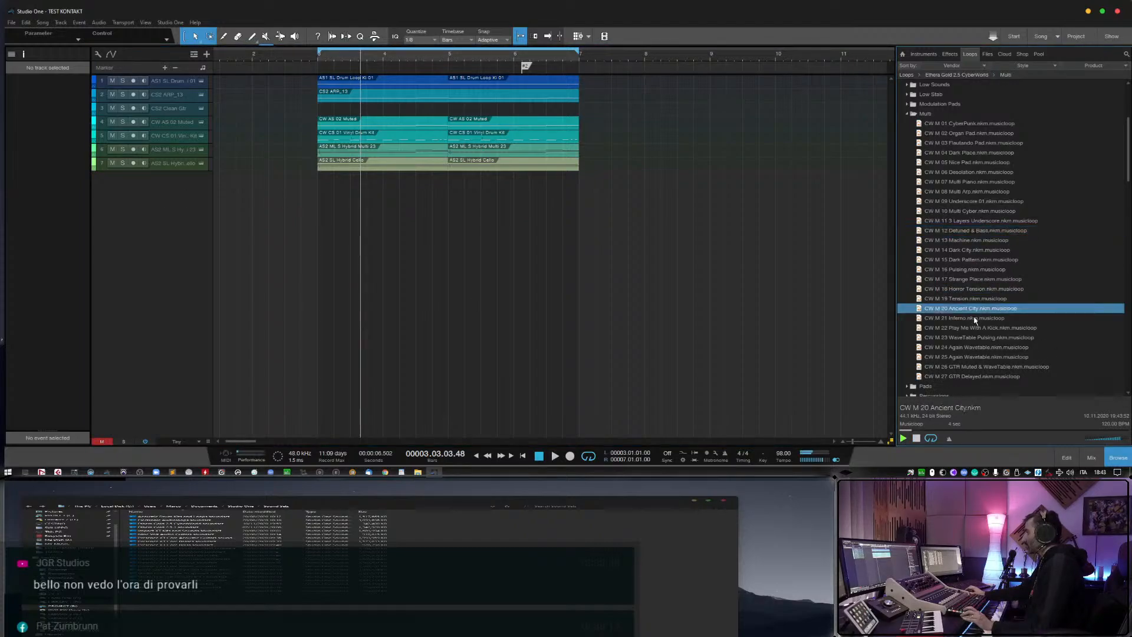
pyautogui.click(978, 299)
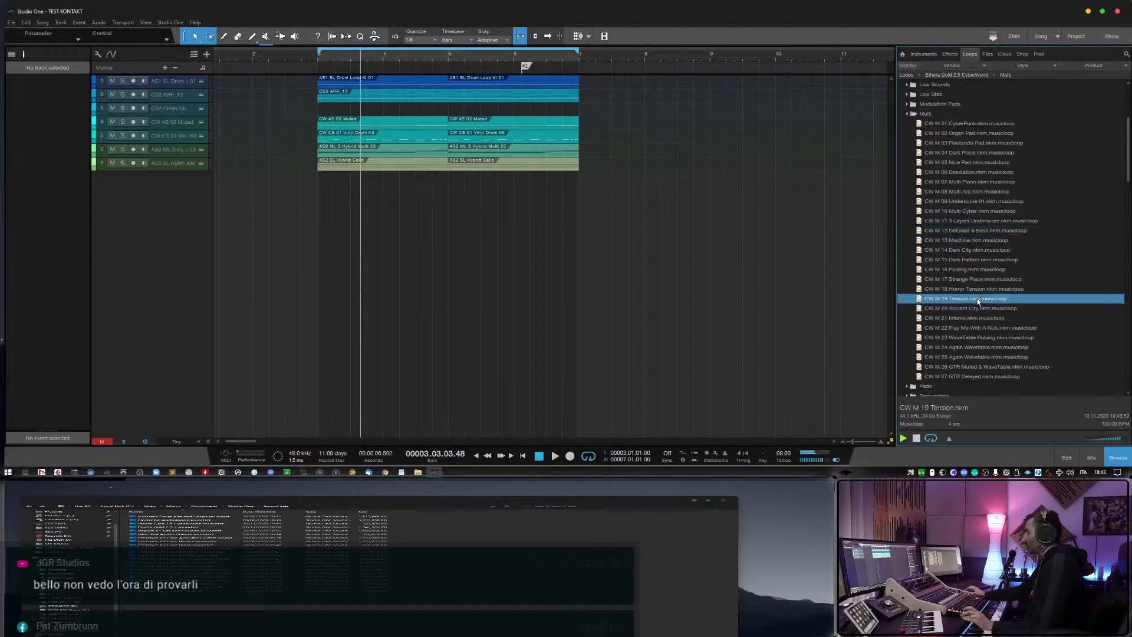
pyautogui.click(976, 367)
pyautogui.click(976, 356)
pyautogui.click(974, 347)
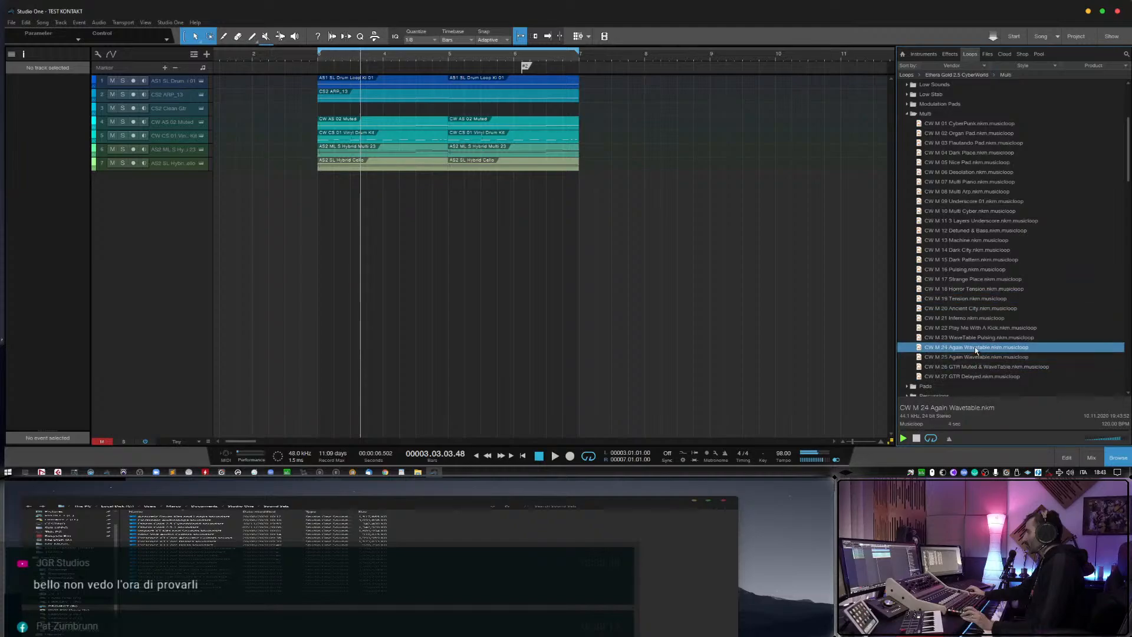
# Try CW M 24 Again Wavetable live on a new monitored track without its event, and remove the track with its instrument.
pyautogui.moveTo(975, 348); pyautogui.dragTo(349, 178)
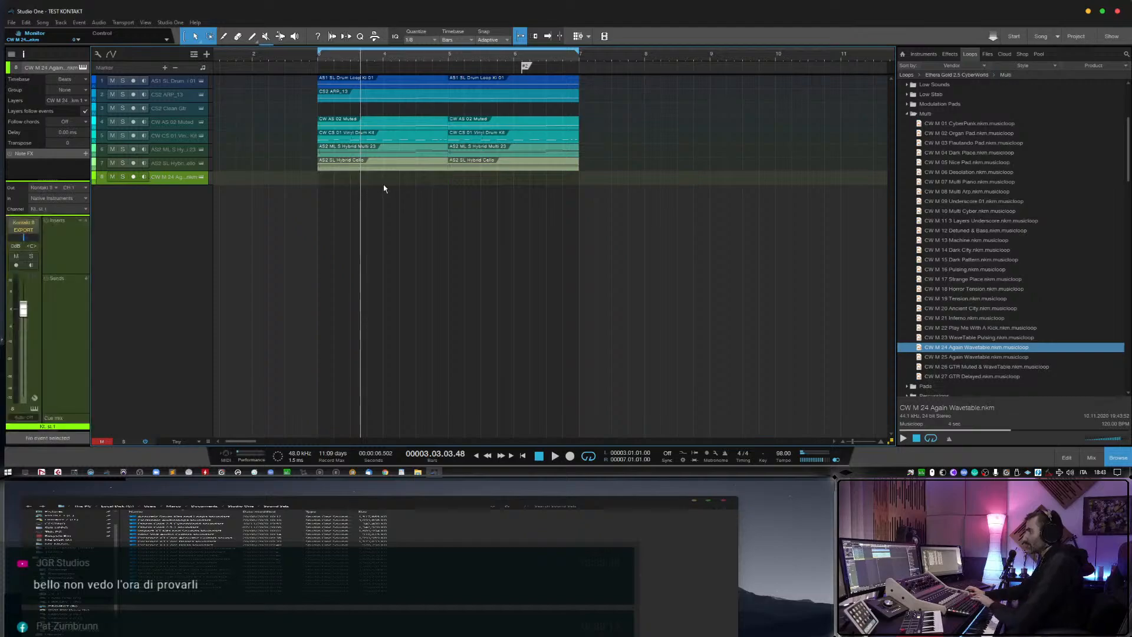
pyautogui.click(145, 178)
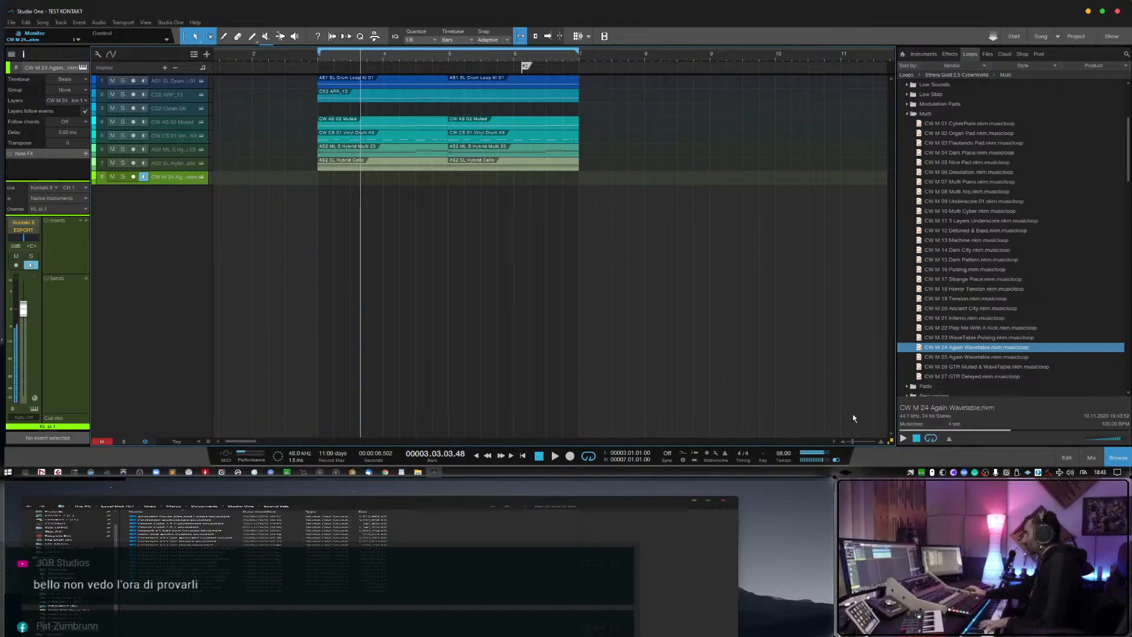
pyautogui.rightClick(188, 178)
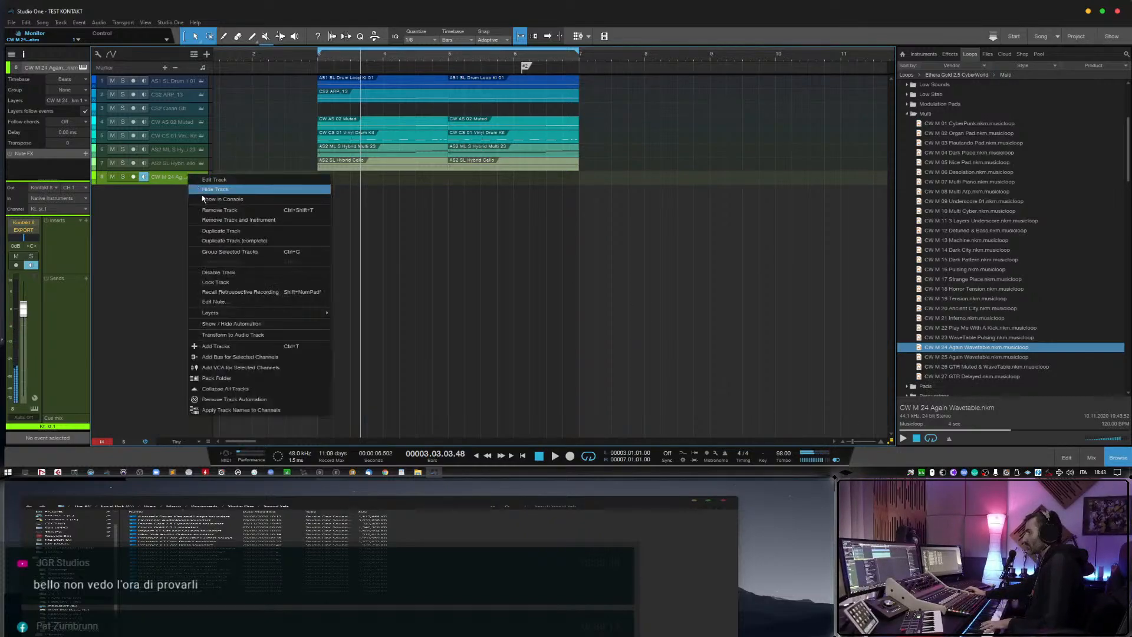
pyautogui.click(212, 220)
# Add CW M 23 WaveTable Pulsing as a new track from bar 3, delete its event and arm the track for recording.
pyautogui.click(964, 346)
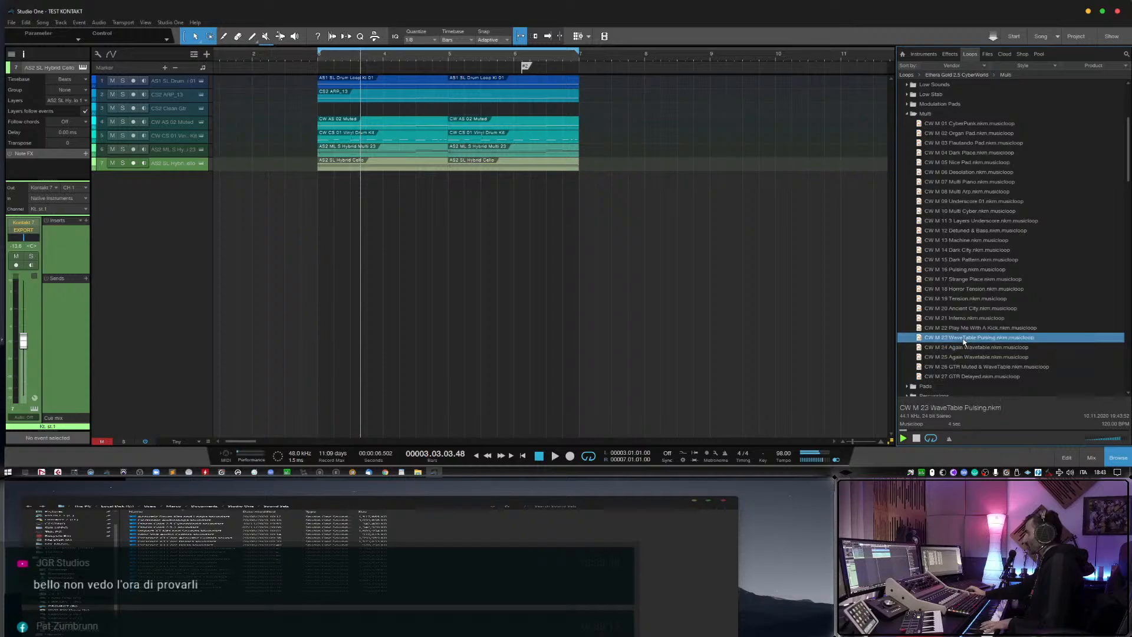
pyautogui.click(967, 338)
pyautogui.moveTo(982, 344); pyautogui.dragTo(336, 222)
pyautogui.click(342, 183)
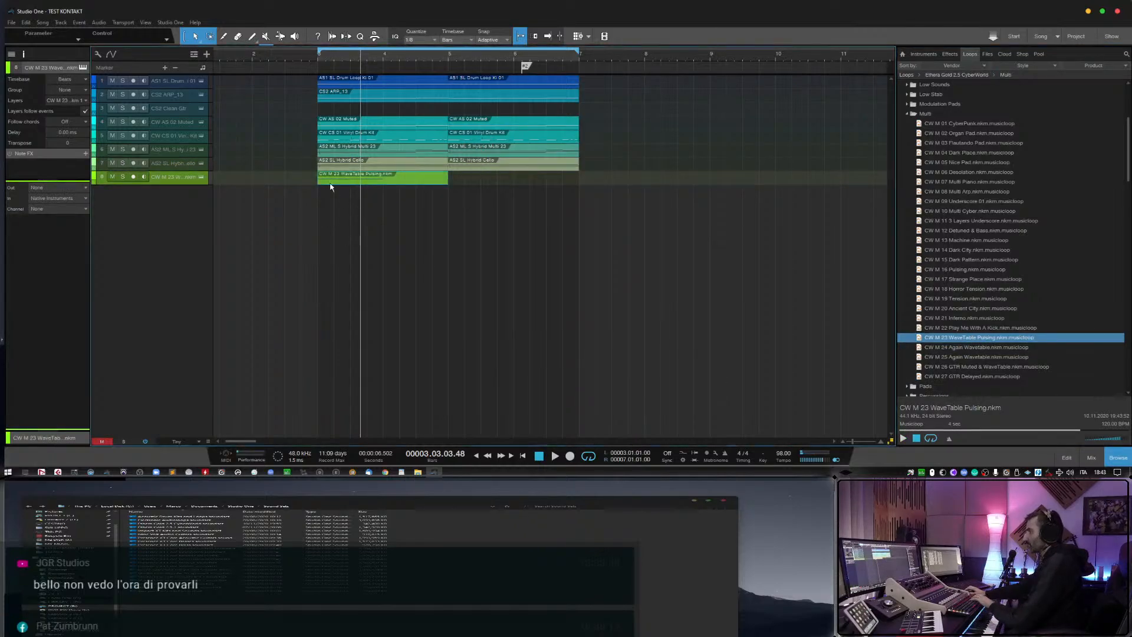
pyautogui.press('Delete')
pyautogui.click(135, 177)
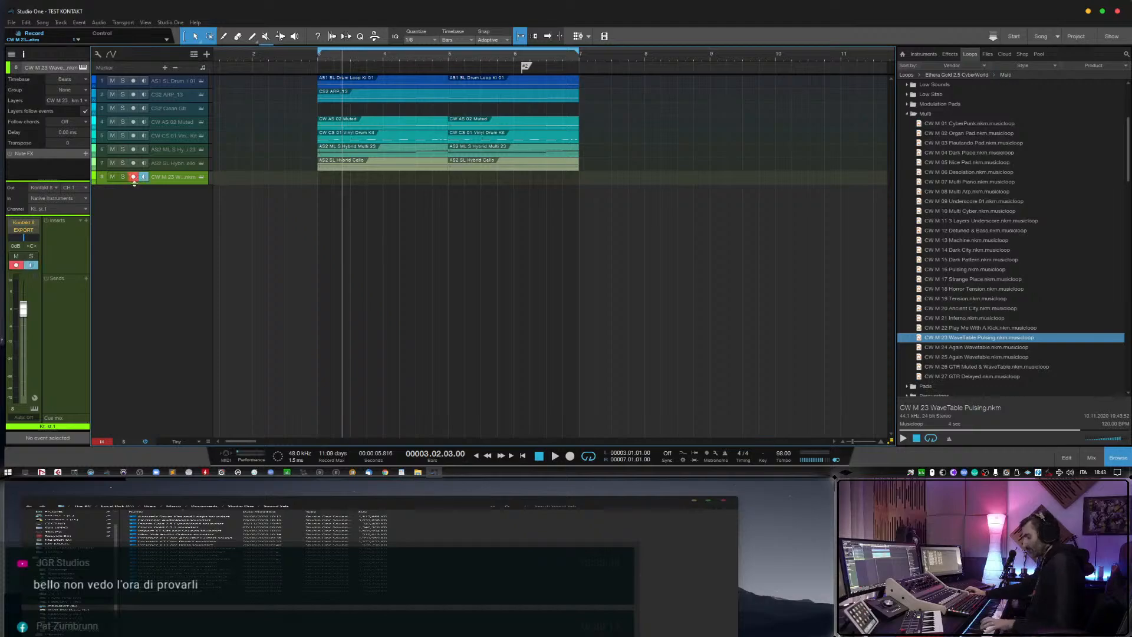
# Play the arrangement with the WaveTable Pulsing track lowered to about -3 dB, and remove that track with its instrument.
pyautogui.press('space')
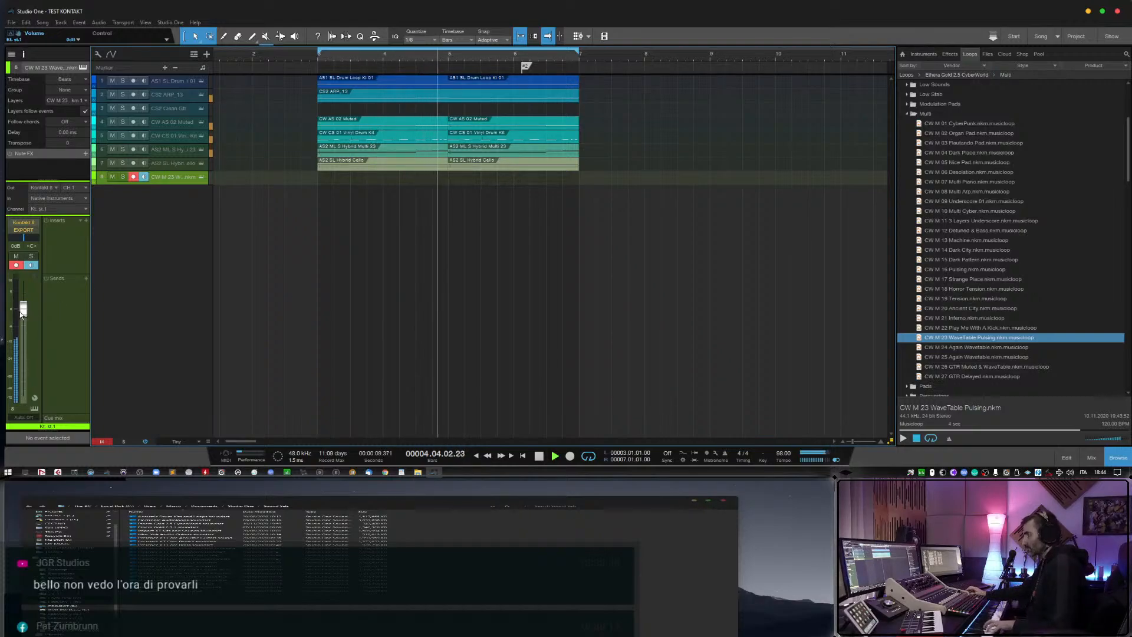
pyautogui.moveTo(24, 317); pyautogui.dragTo(27, 323)
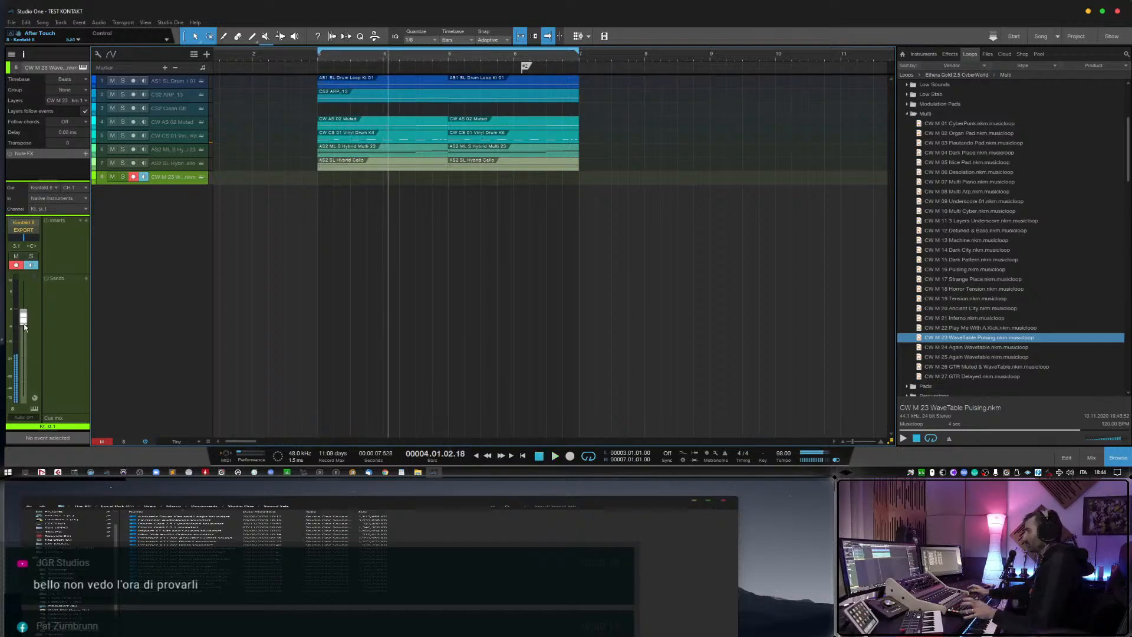
pyautogui.rightClick(182, 178)
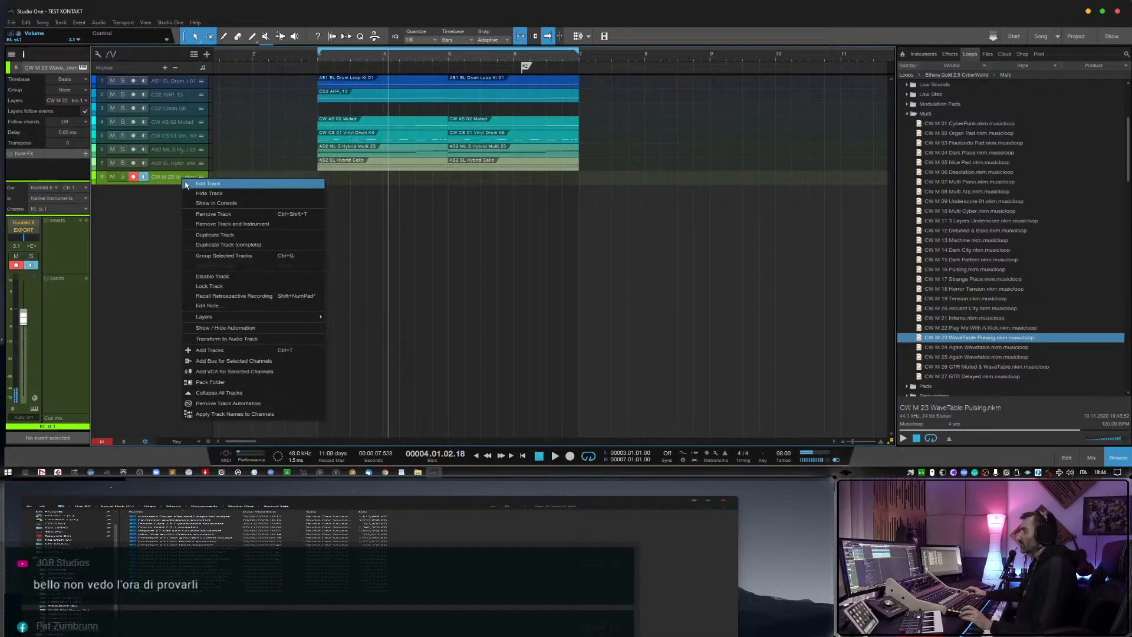
pyautogui.click(207, 225)
# Expand the Reverse loops folder and audition its CW ASR musicloops, including Very Cool, 4 Layers, Plastic Rev and Organic Rev.
pyautogui.scroll(-4, 942, 354)
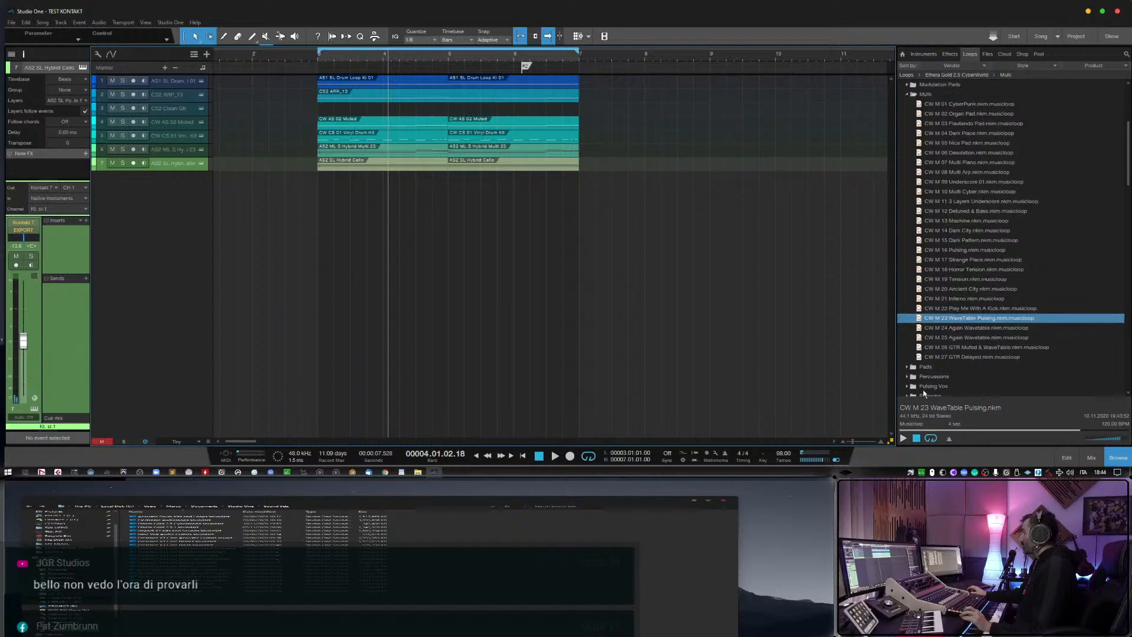
pyautogui.click(907, 367)
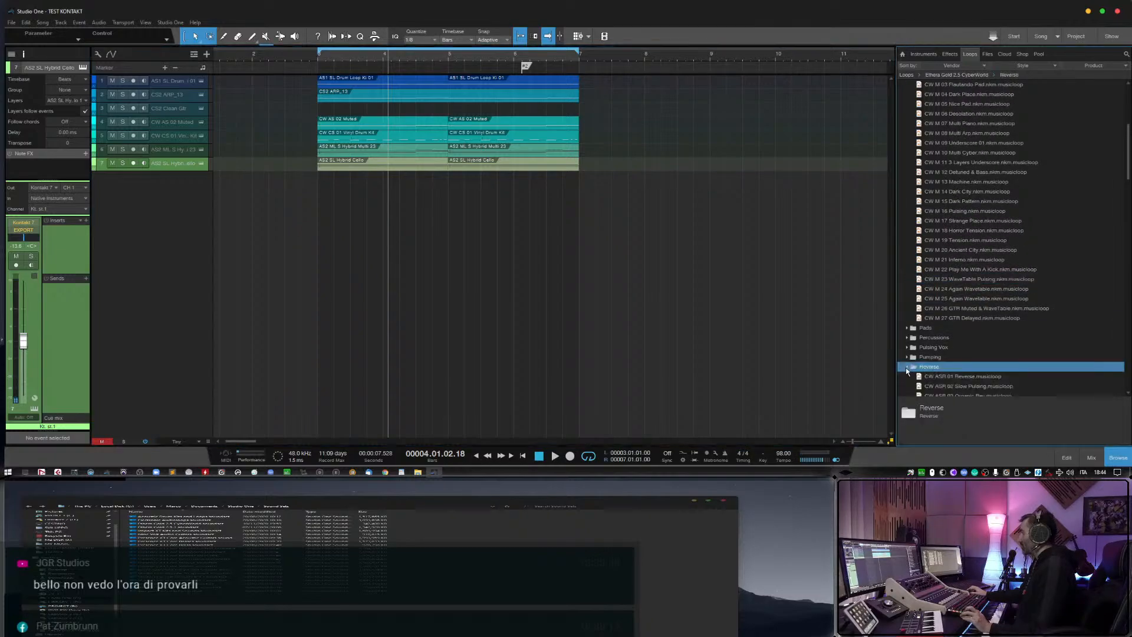
pyautogui.scroll(-5, 938, 362)
pyautogui.click(953, 358)
pyautogui.scroll(-3, 948, 383)
pyautogui.scroll(-2, 949, 383)
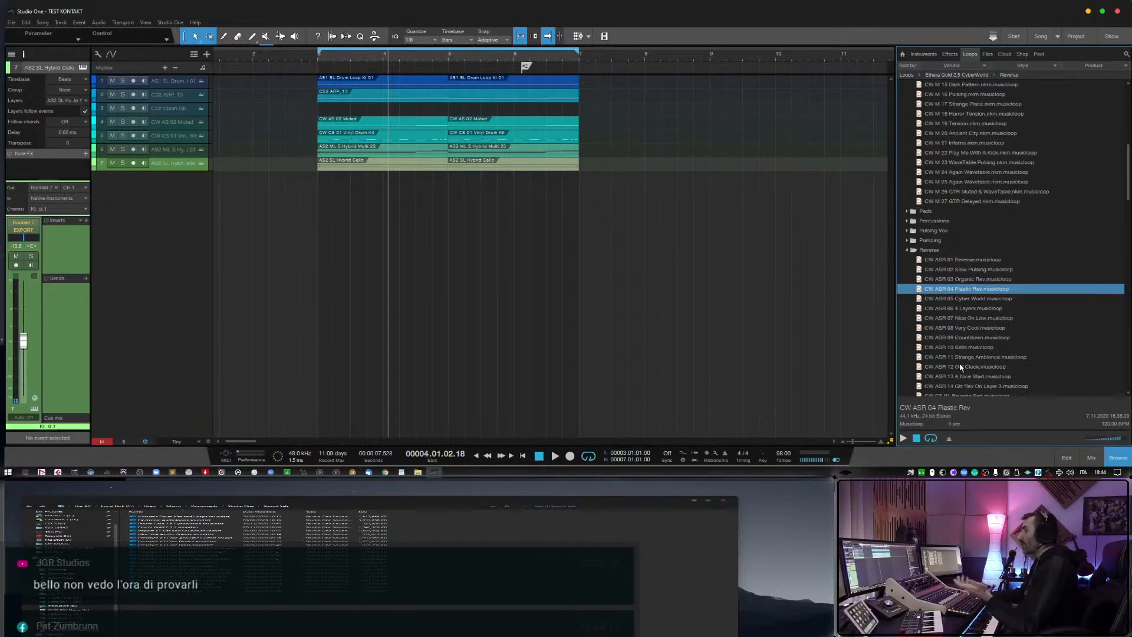
pyautogui.click(976, 327)
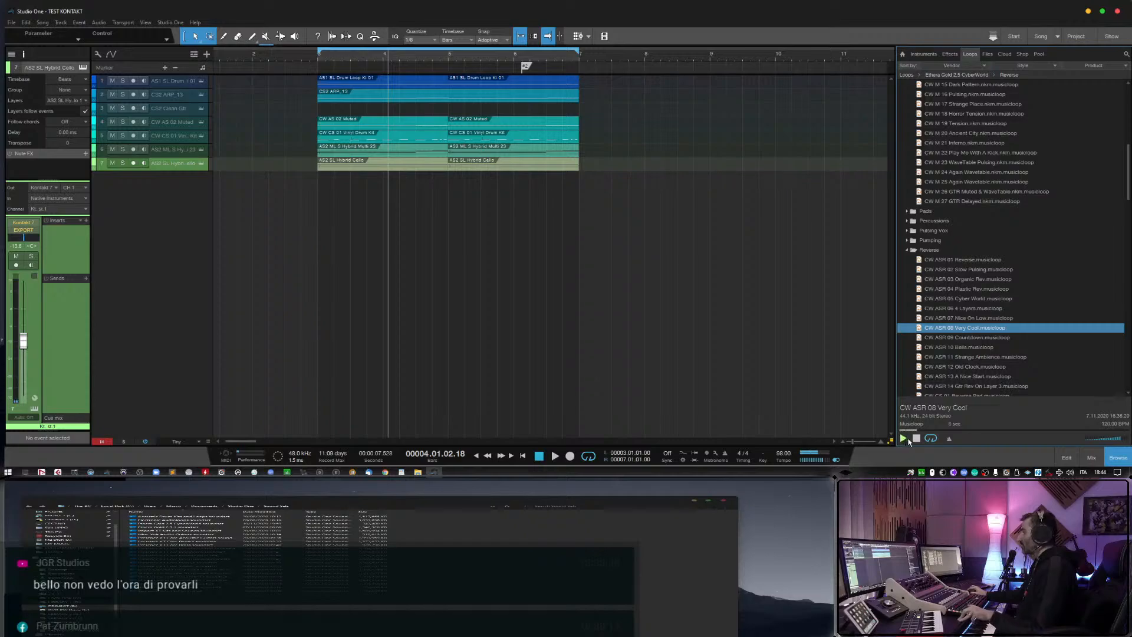
pyautogui.click(970, 317)
pyautogui.click(968, 308)
pyautogui.scroll(-1, 970, 309)
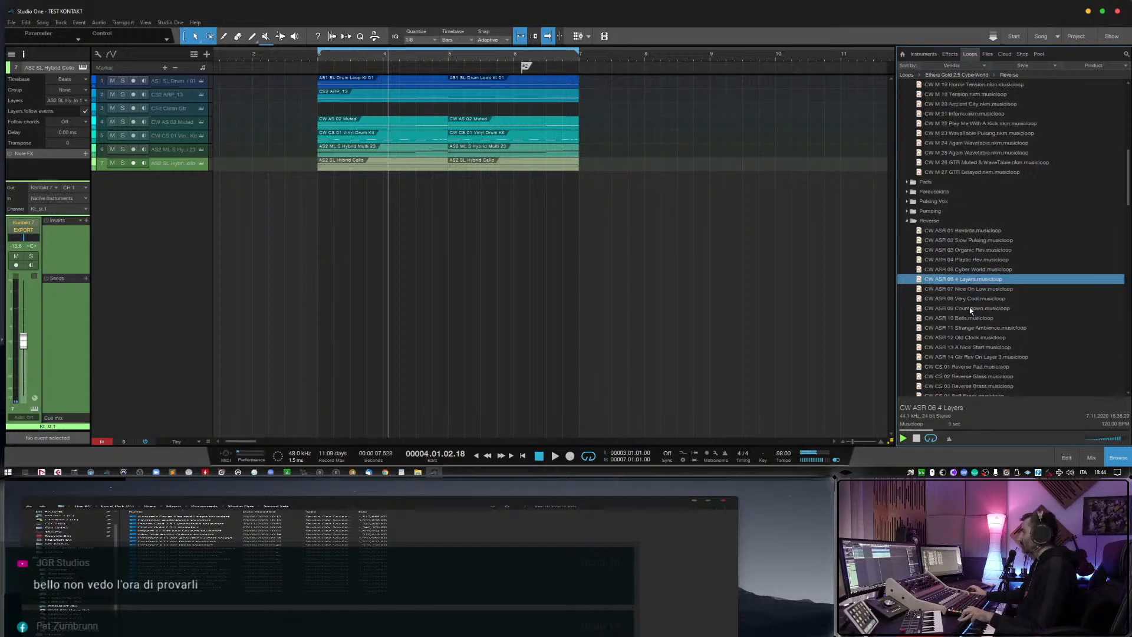
pyautogui.click(973, 261)
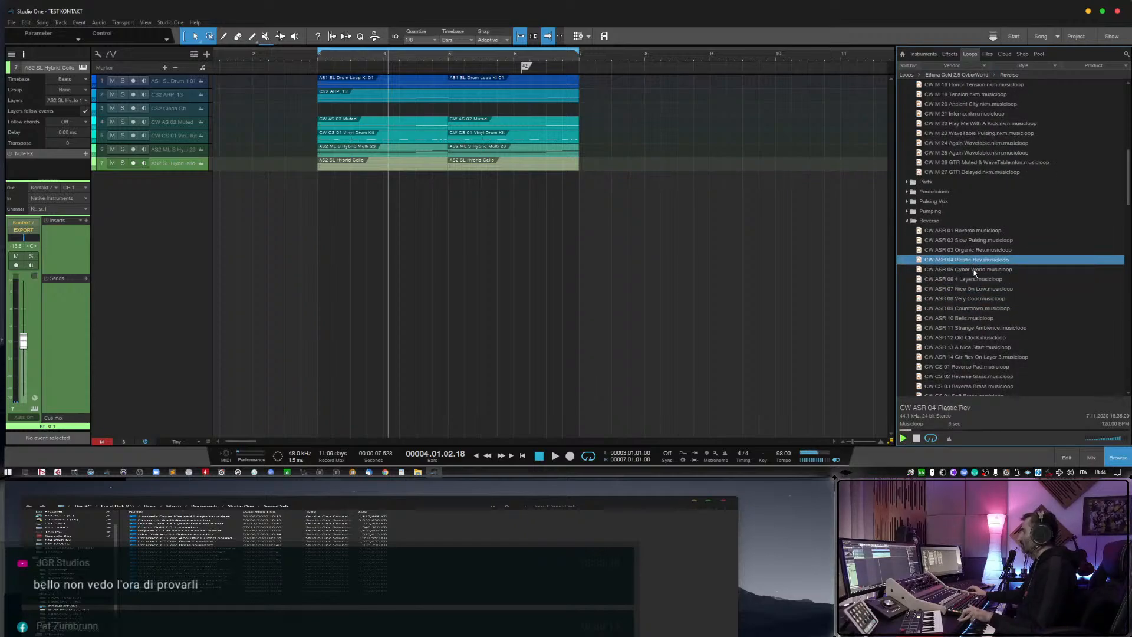
pyautogui.click(980, 250)
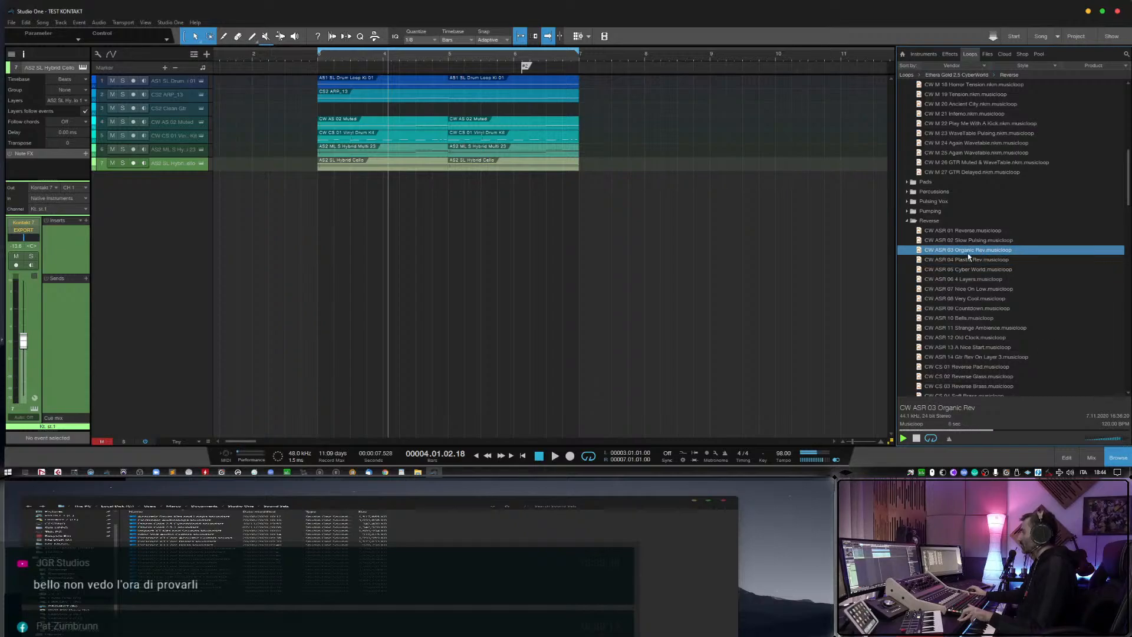
# Add CW ASR 03 Organic Rev as a new track, delete its event and arm the track for recording.
pyautogui.moveTo(968, 253); pyautogui.dragTo(336, 195)
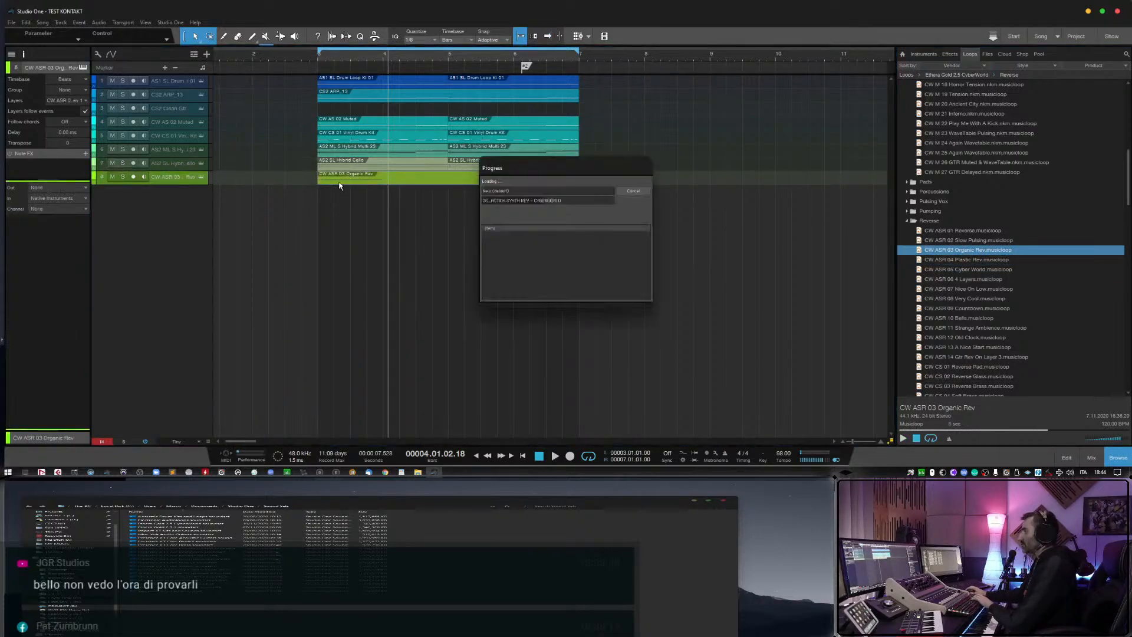
pyautogui.press('Delete')
pyautogui.click(132, 178)
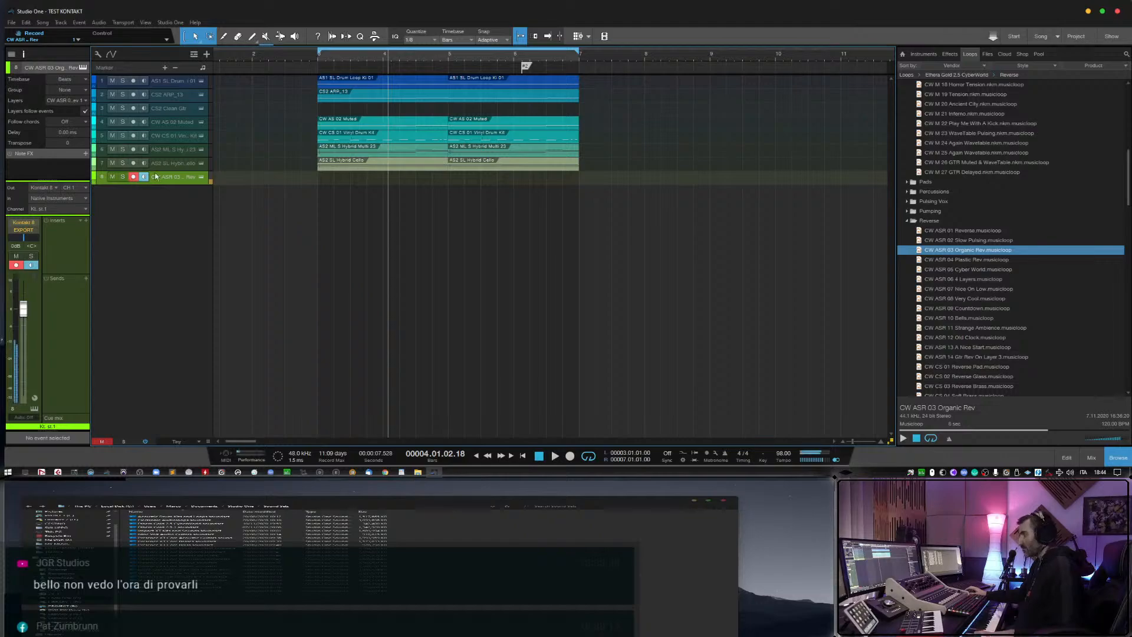
# Play the arrangement from before bar 3 and mute CS2 ARP_13 and CW AS 02 Muted, leaving the Vinyl Drum Kit unmuted.
pyautogui.click(262, 61)
pyautogui.press('space')
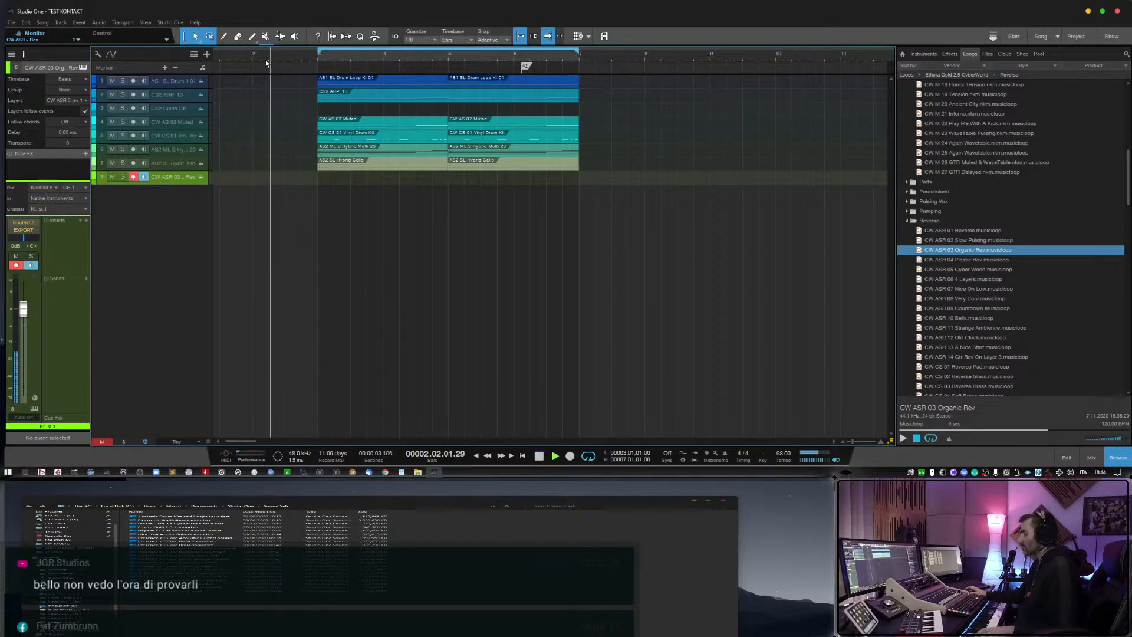
pyautogui.click(112, 94)
pyautogui.click(113, 122)
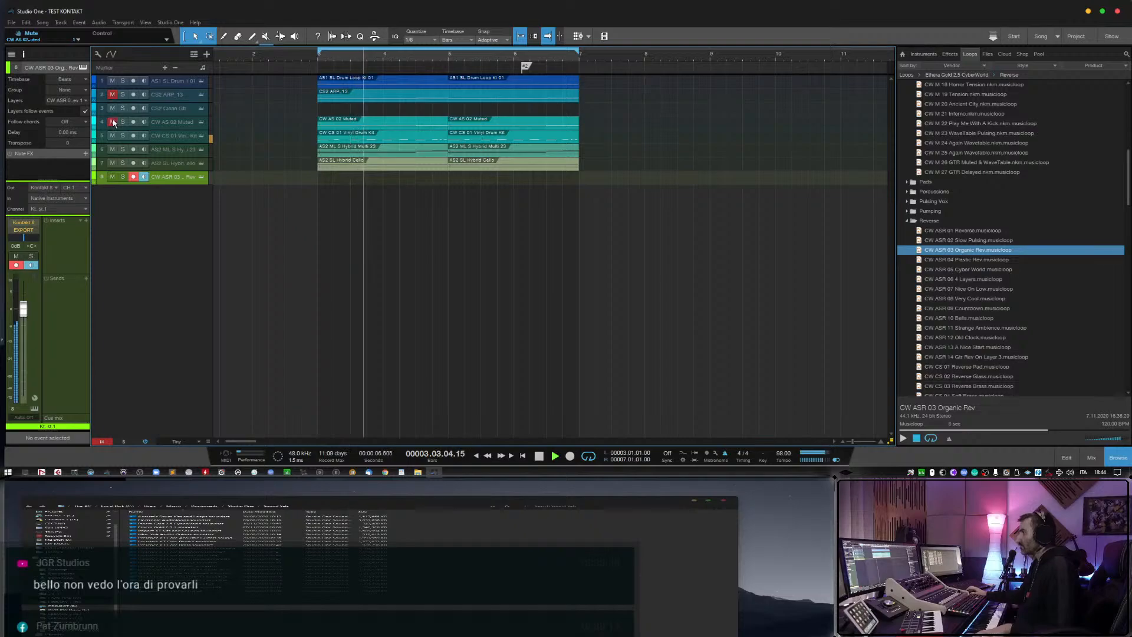
pyautogui.click(112, 135)
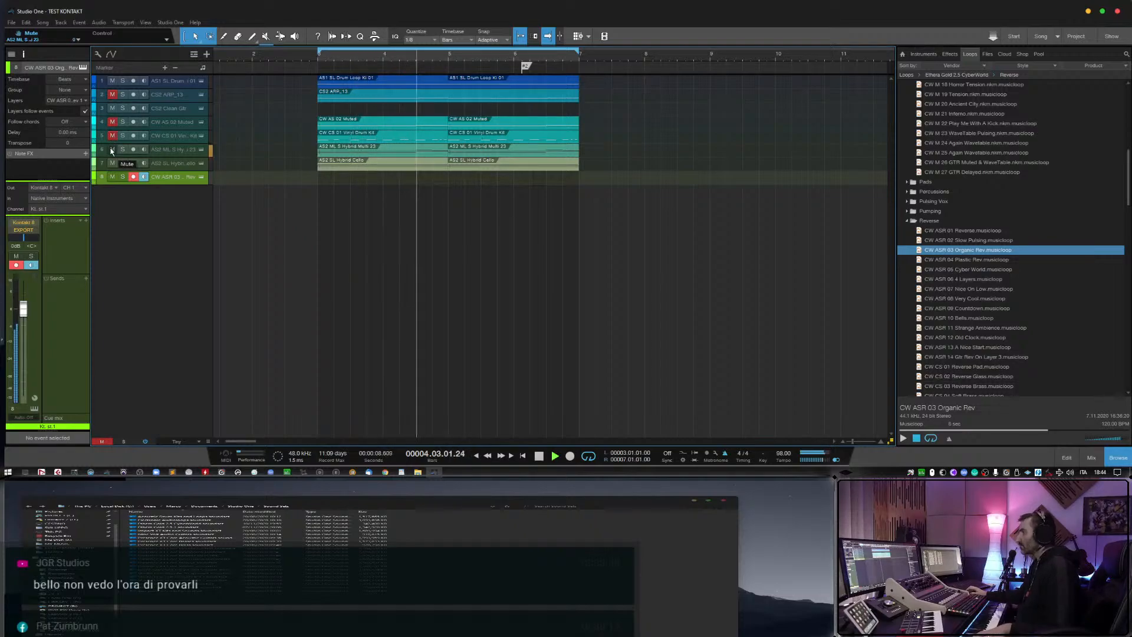
pyautogui.click(112, 135)
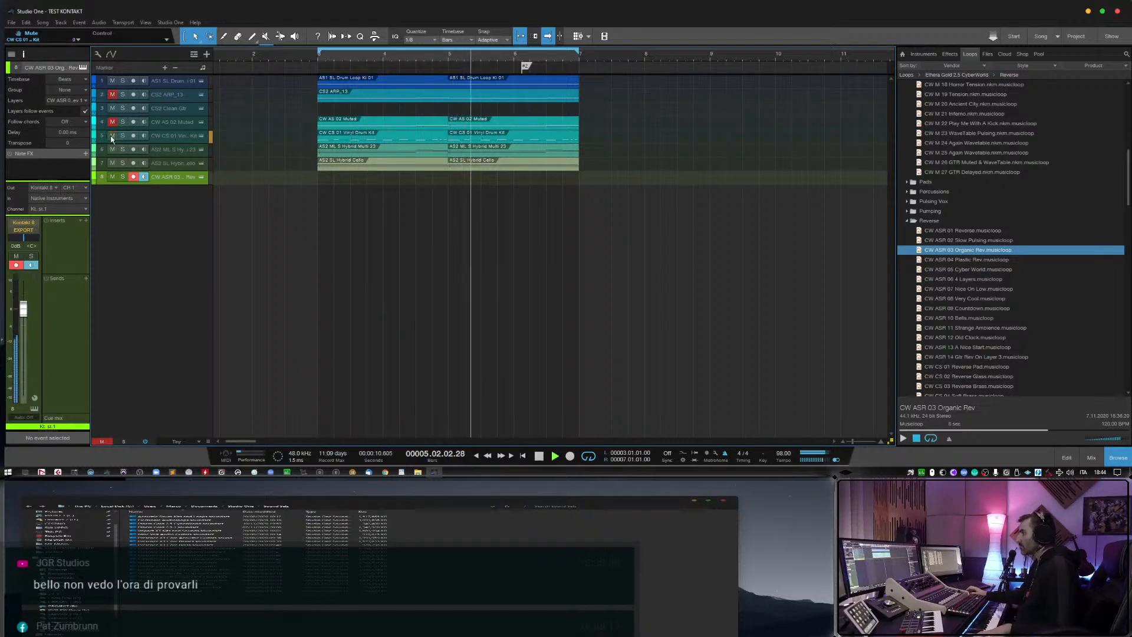
# Lower the Organic Rev track to about -3 dB, stop playback after live playing, and remove the track with its instrument.
pyautogui.moveTo(23, 309)
pyautogui.mouseDown()
pyautogui.moveTo(23, 327)
pyautogui.moveTo(23, 317)
pyautogui.mouseUp()
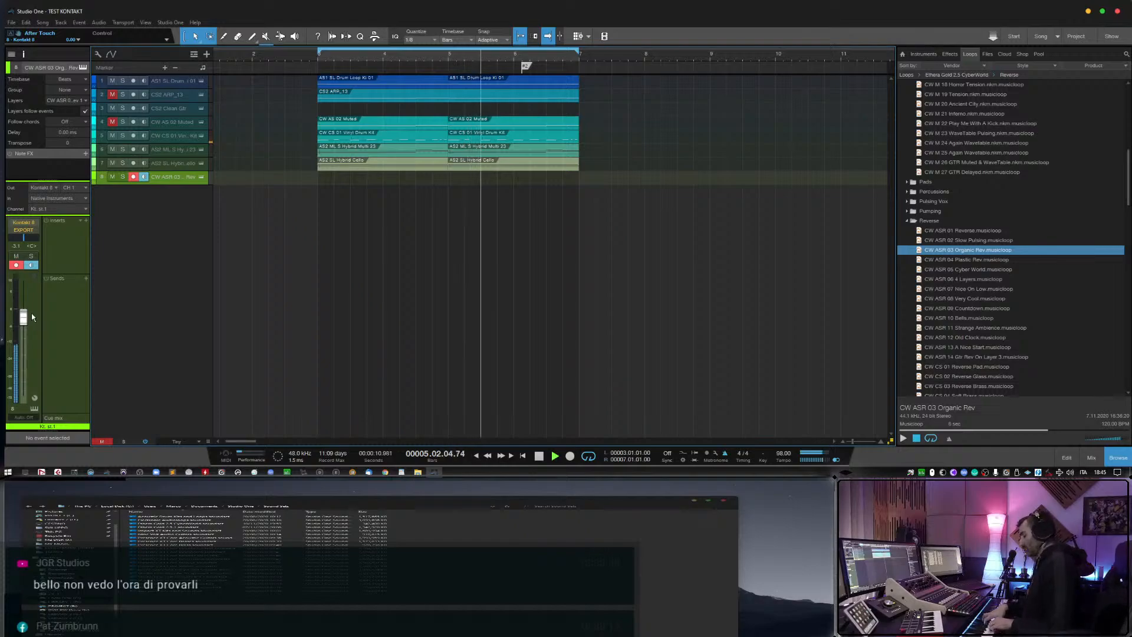
pyautogui.press('space')
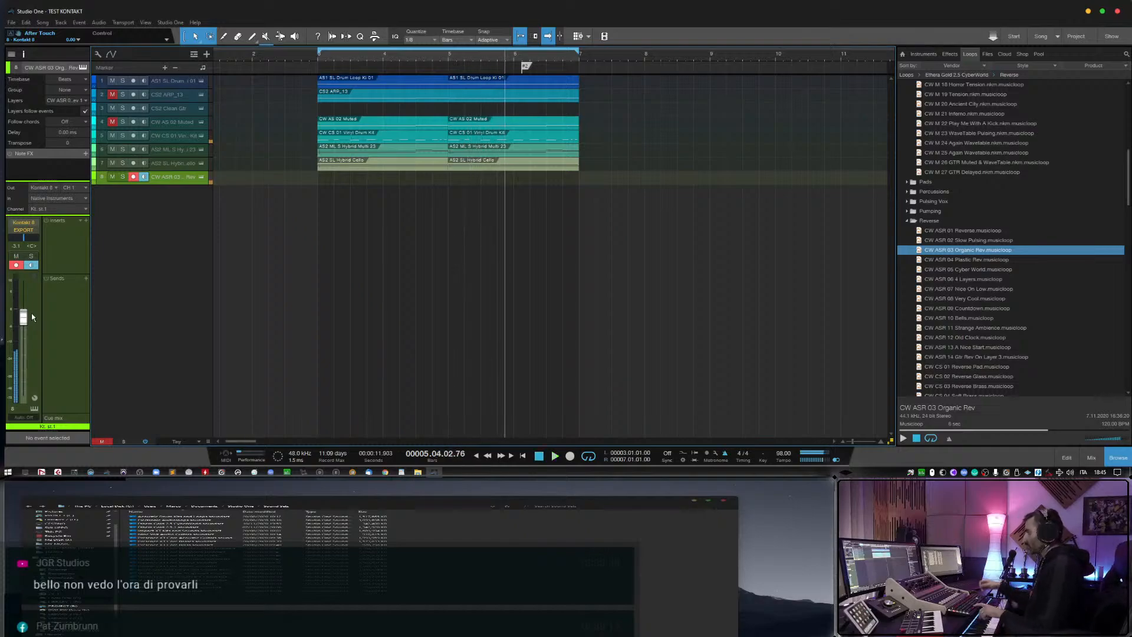
pyautogui.rightClick(175, 187)
pyautogui.click(226, 231)
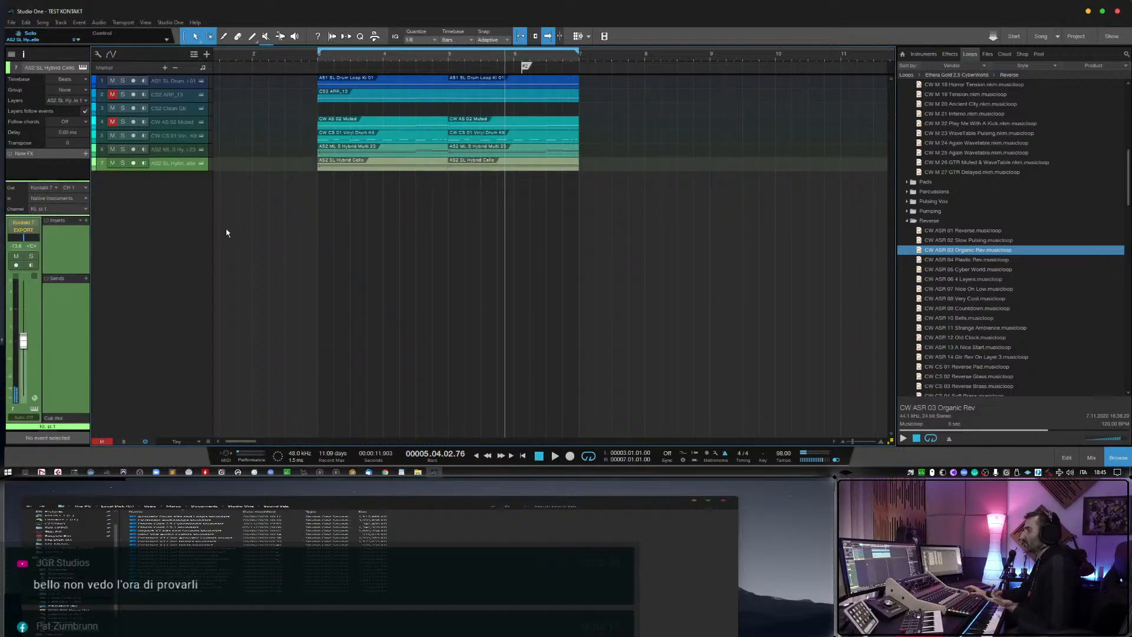
# Audition the CW CS Reverse musicloops, including 06 Soft Reverse Plunk, 07 Reverse Short 1, 02 Reverse Glass and 03 Reverse Brass.
pyautogui.click(968, 365)
pyautogui.scroll(-2, 965, 367)
pyautogui.click(965, 349)
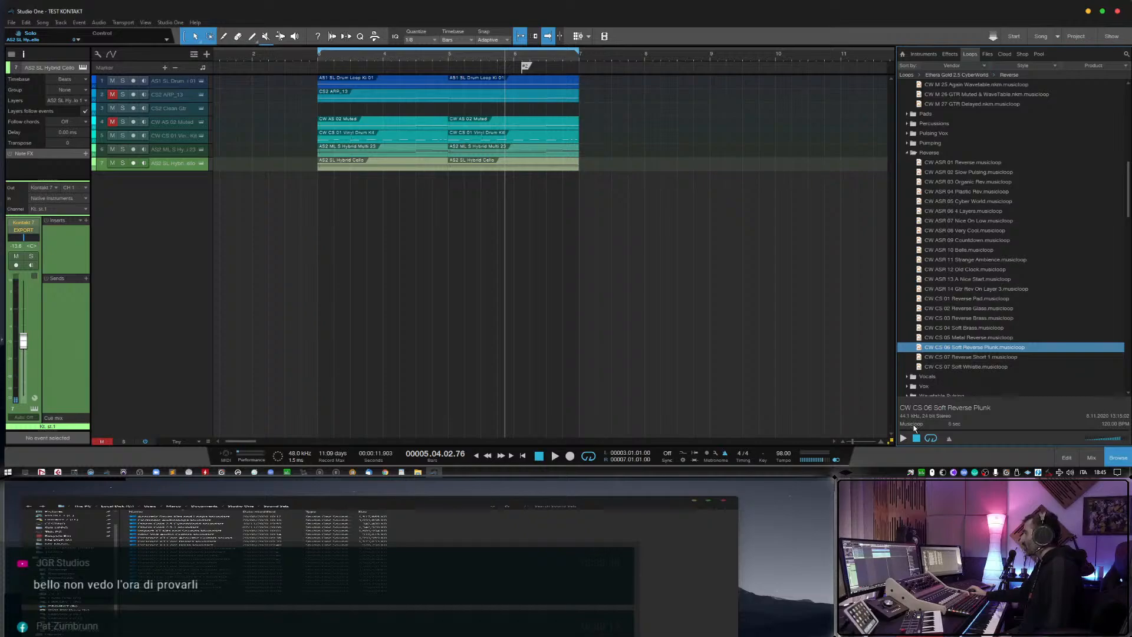
pyautogui.click(904, 440)
pyautogui.click(966, 357)
pyautogui.click(970, 309)
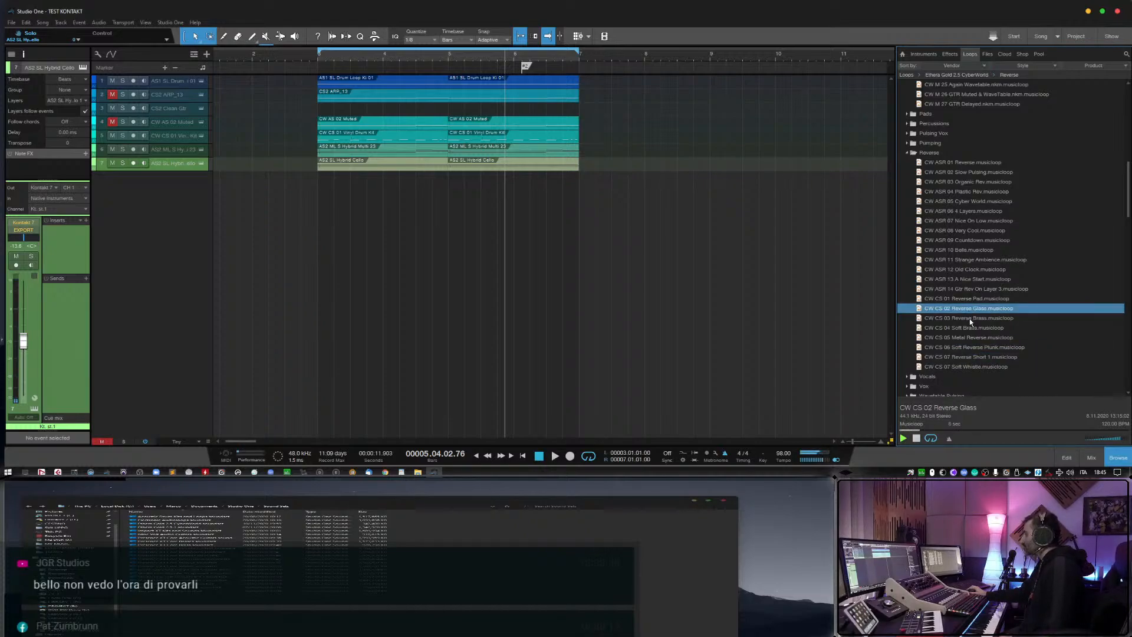
pyautogui.click(969, 319)
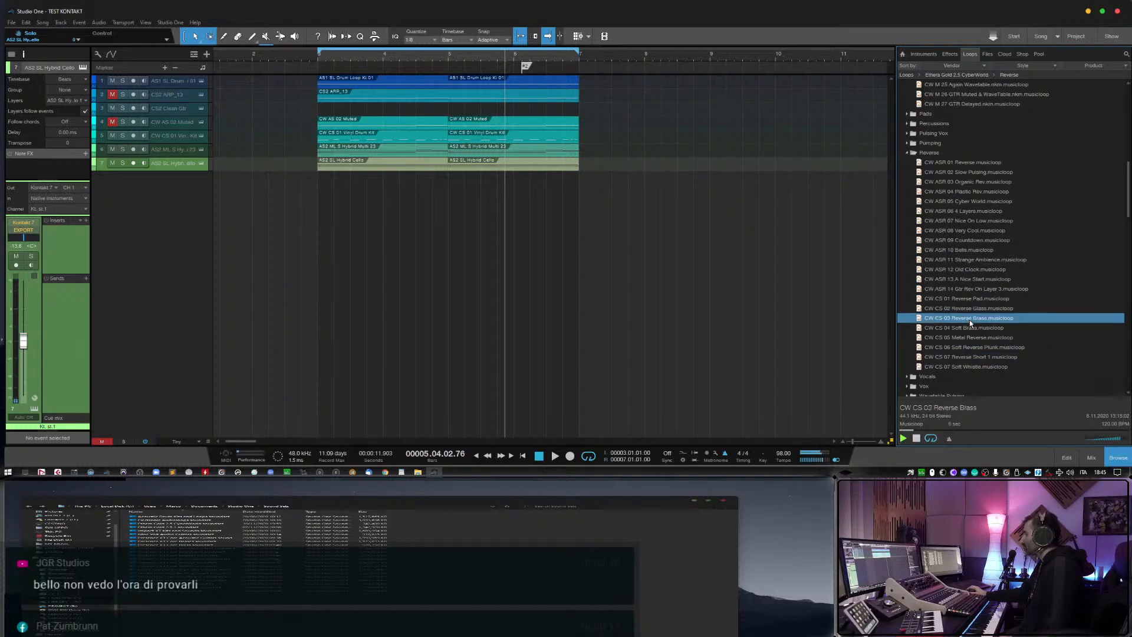
# Add the CW Vocal Phrases Clara musicloop as a new track at bar 3 and delete its event.
pyautogui.click(904, 378)
pyautogui.click(965, 369)
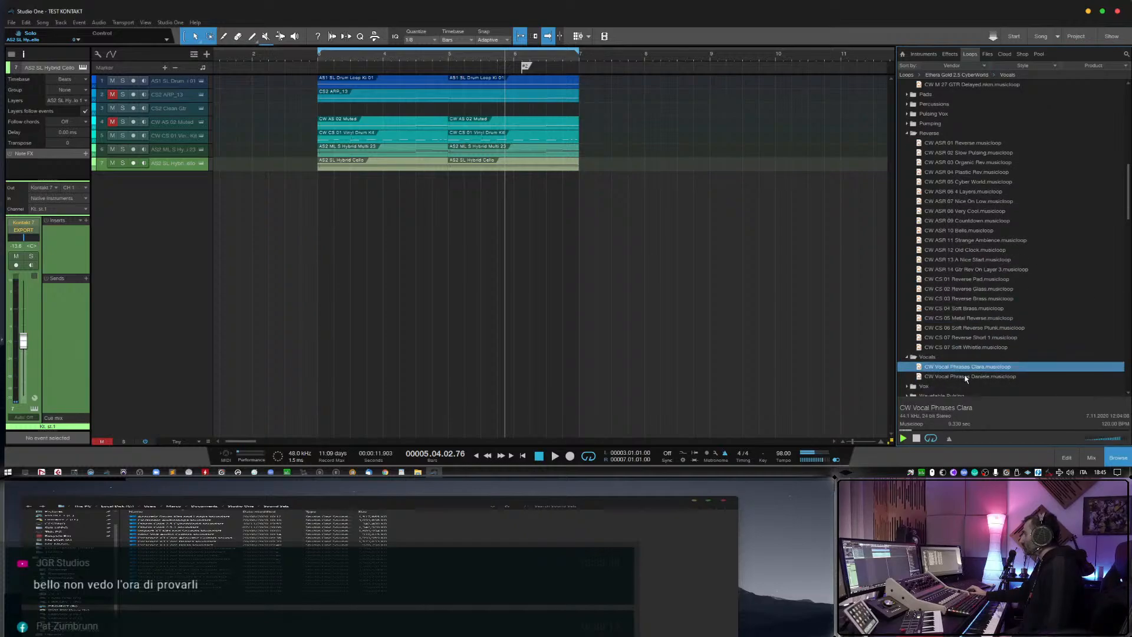
pyautogui.moveTo(967, 368); pyautogui.dragTo(334, 237)
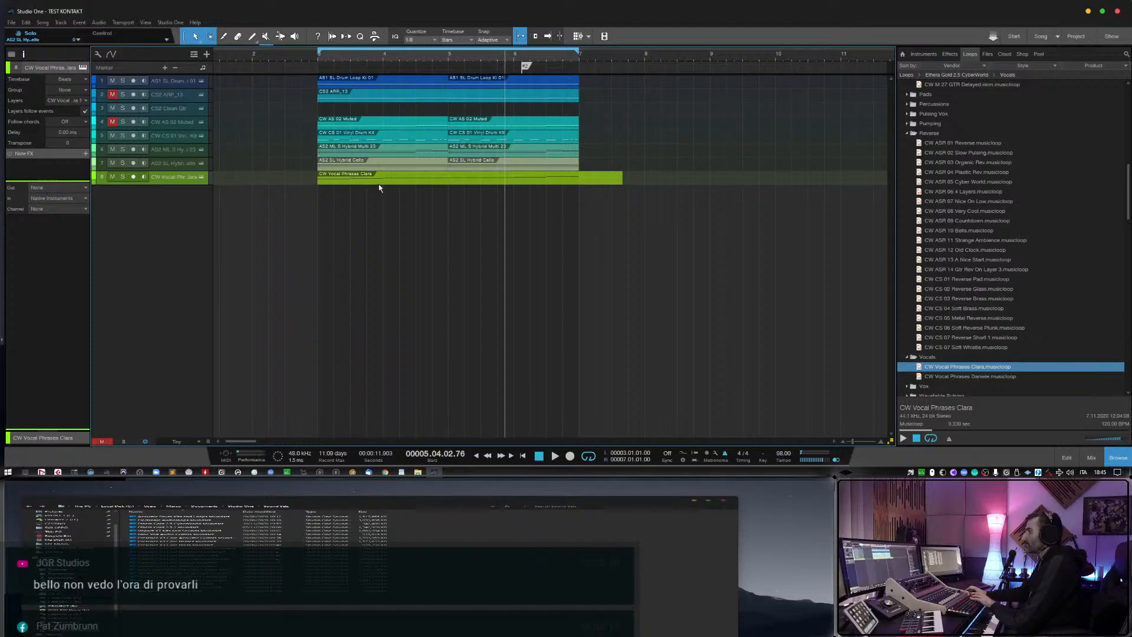
pyautogui.press('Delete')
pyautogui.click(377, 183)
# Play the arrangement from before bar 3 and unmute the CS2 ARP_13 and CW AS 02 Muted tracks.
pyautogui.click(304, 59)
pyautogui.press('space')
pyautogui.click(113, 95)
pyautogui.click(113, 122)
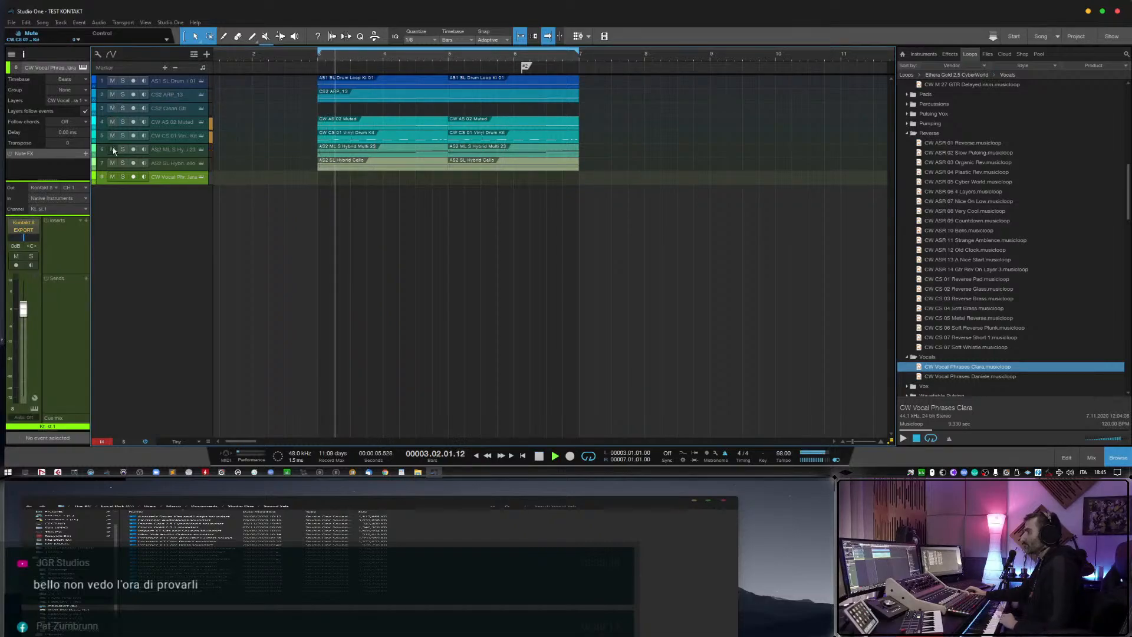
# Arm the vocal phrases track and open its Kontakt instrument for live playing, closing it once playback is stopped.
pyautogui.click(133, 176)
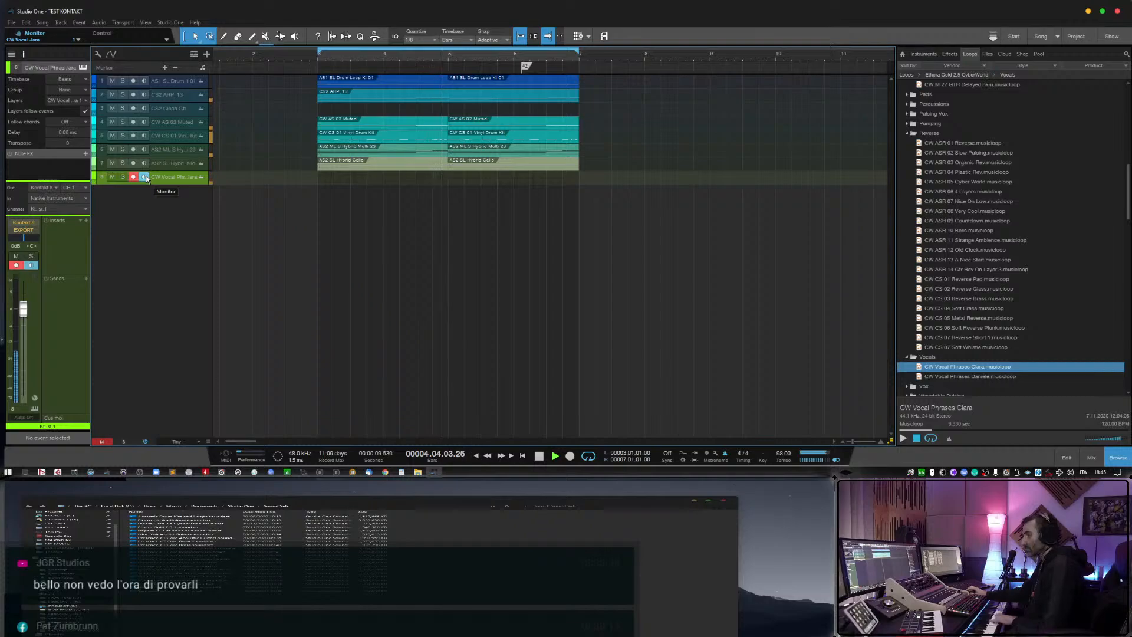
pyautogui.click(200, 176)
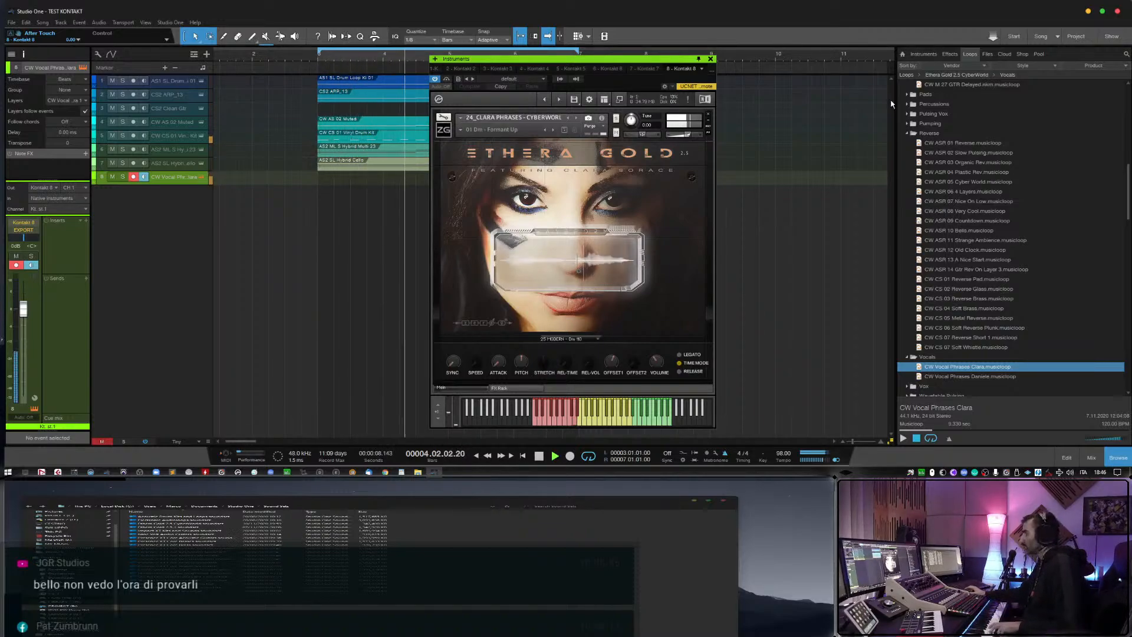
pyautogui.press('space')
pyautogui.click(710, 59)
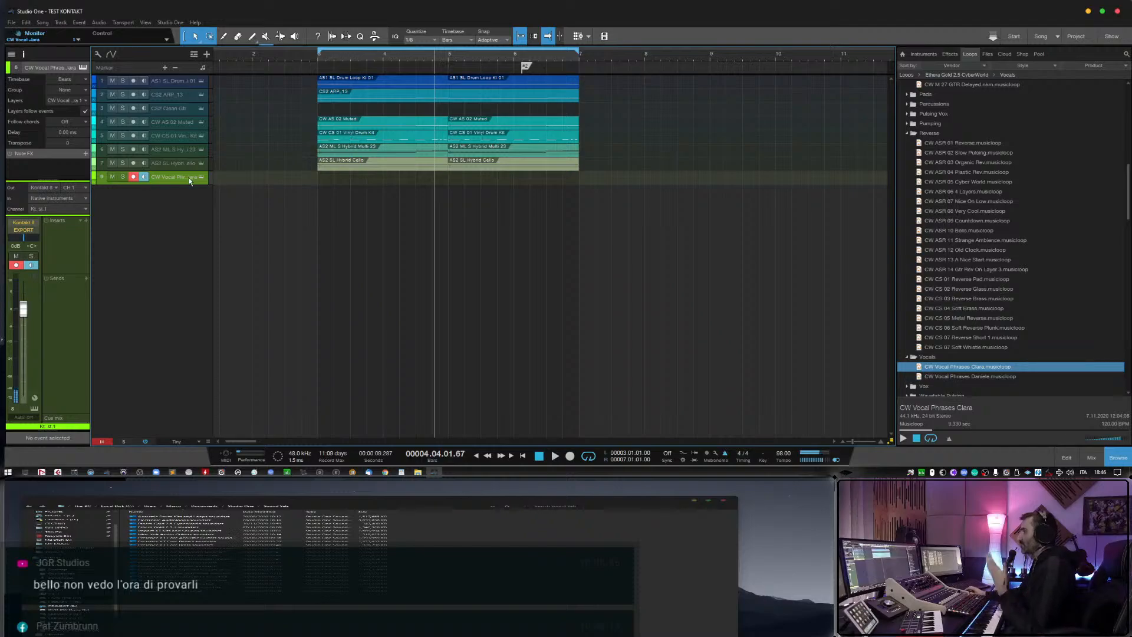
# Lower the vocal phrases track to about -3 dB and remove the track with its instrument.
pyautogui.moveTo(25, 323); pyautogui.dragTo(25, 322)
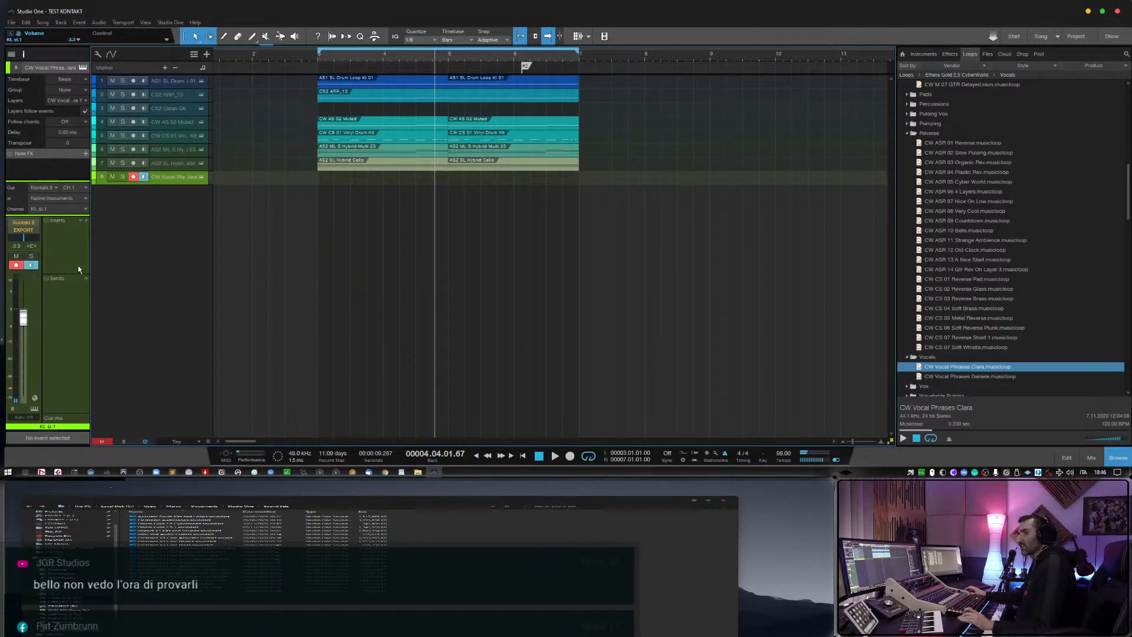
pyautogui.rightClick(164, 183)
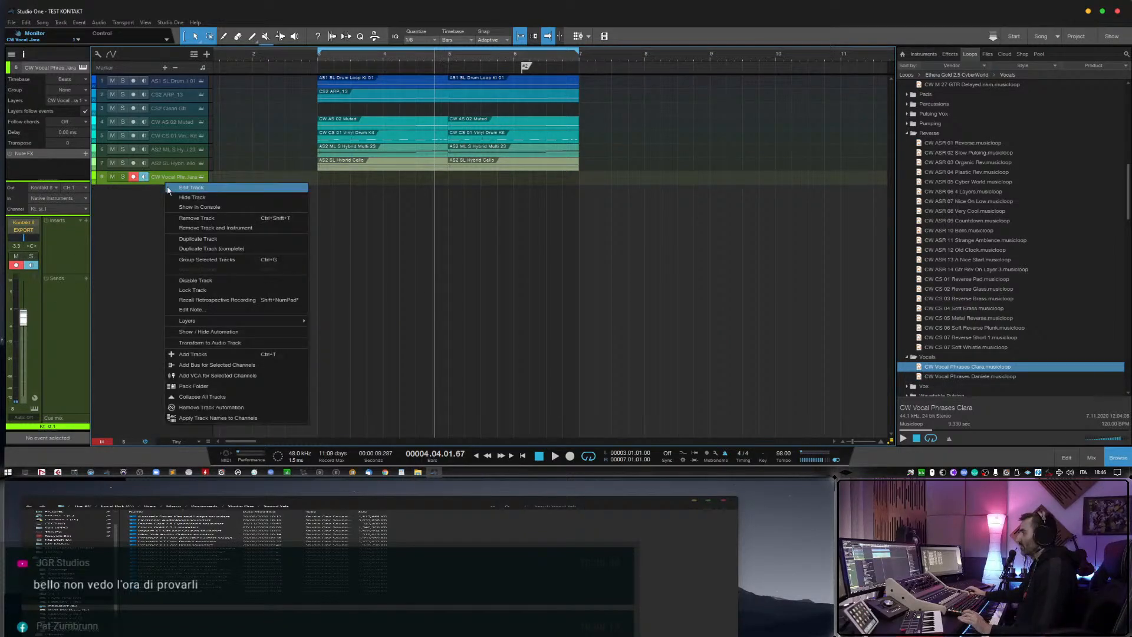
pyautogui.click(188, 228)
# Browse the Ethera Gold 2.5.1 Bass and Acoustic folders and audition musicloops, including AS2 ML S Double GTR 02 and 04.
pyautogui.scroll(-4, 968, 265)
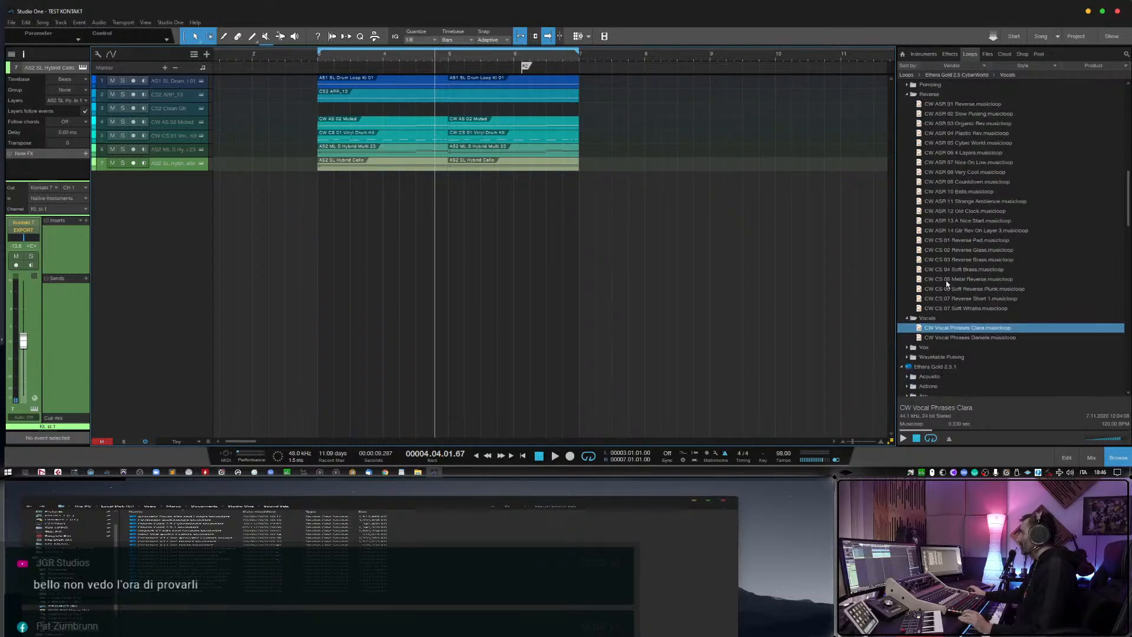
pyautogui.click(959, 259)
pyautogui.scroll(-4, 933, 385)
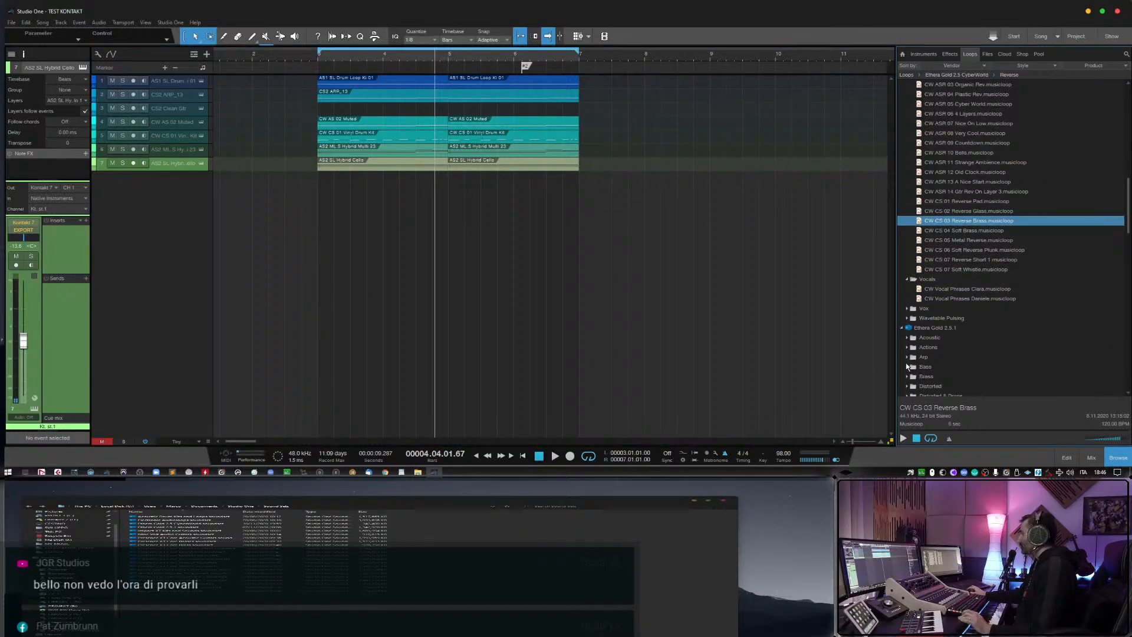
pyautogui.click(907, 367)
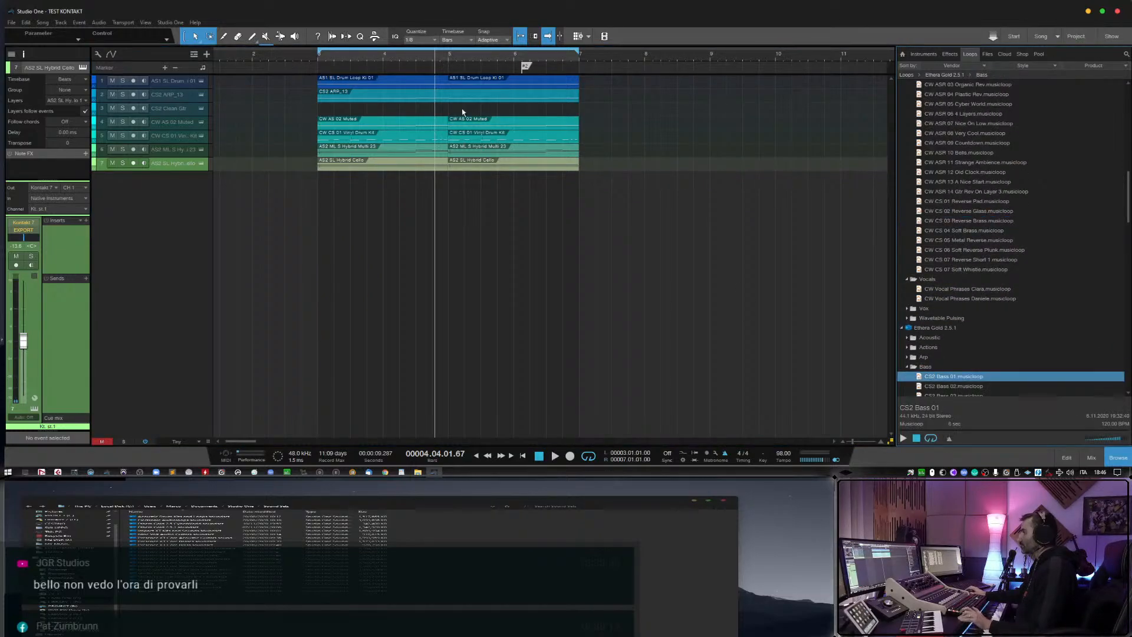
pyautogui.scroll(-3, 896, 325)
pyautogui.click(909, 310)
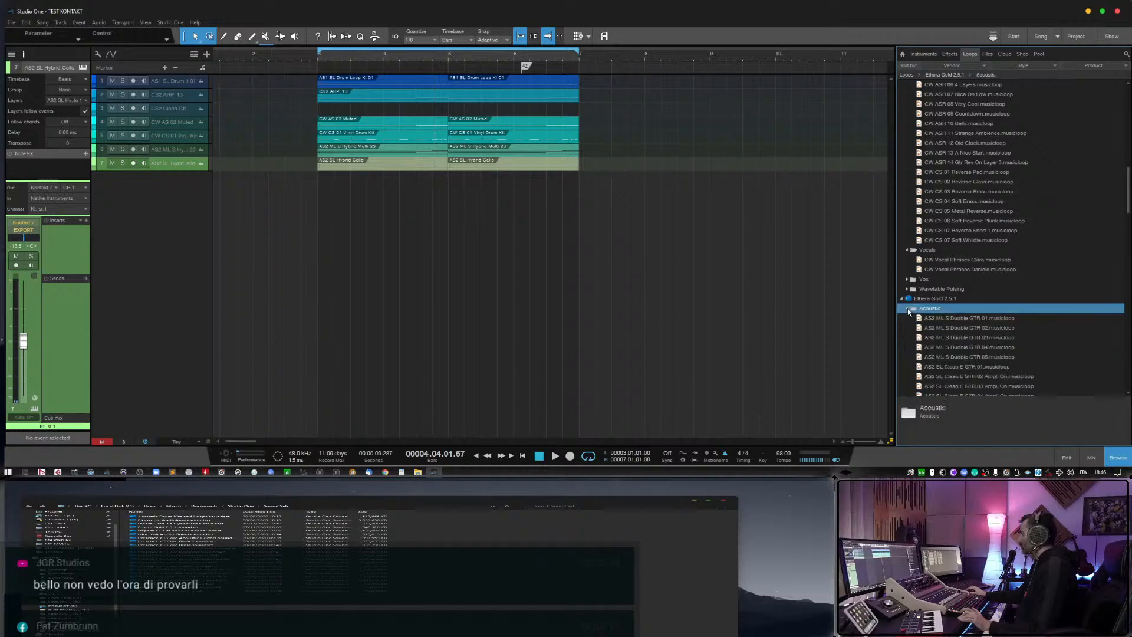
pyautogui.click(961, 331)
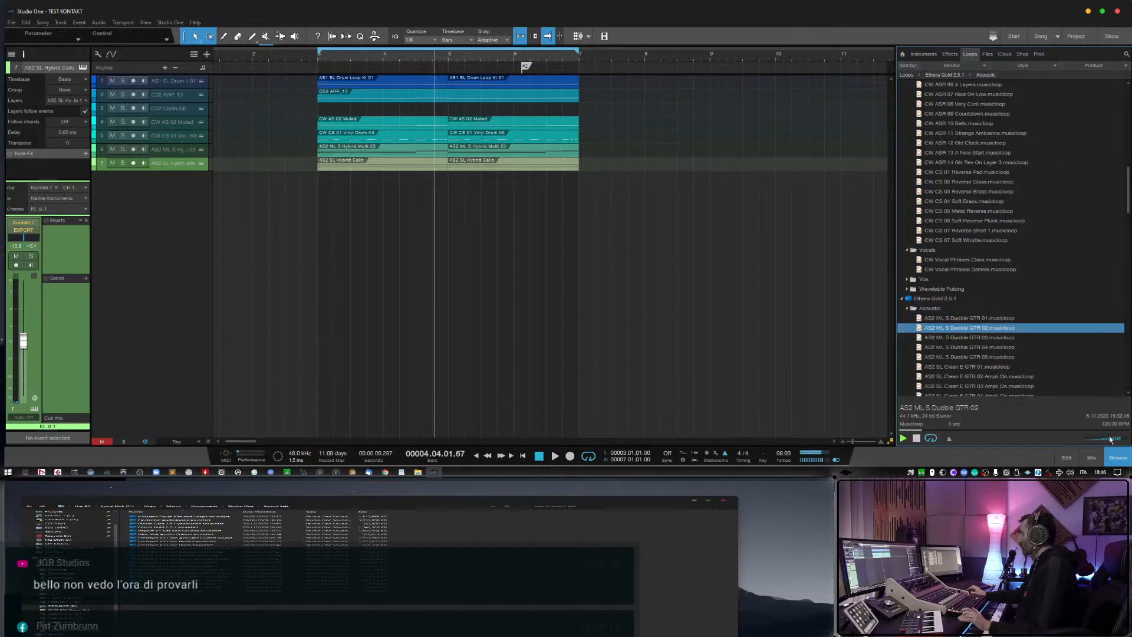
pyautogui.click(980, 350)
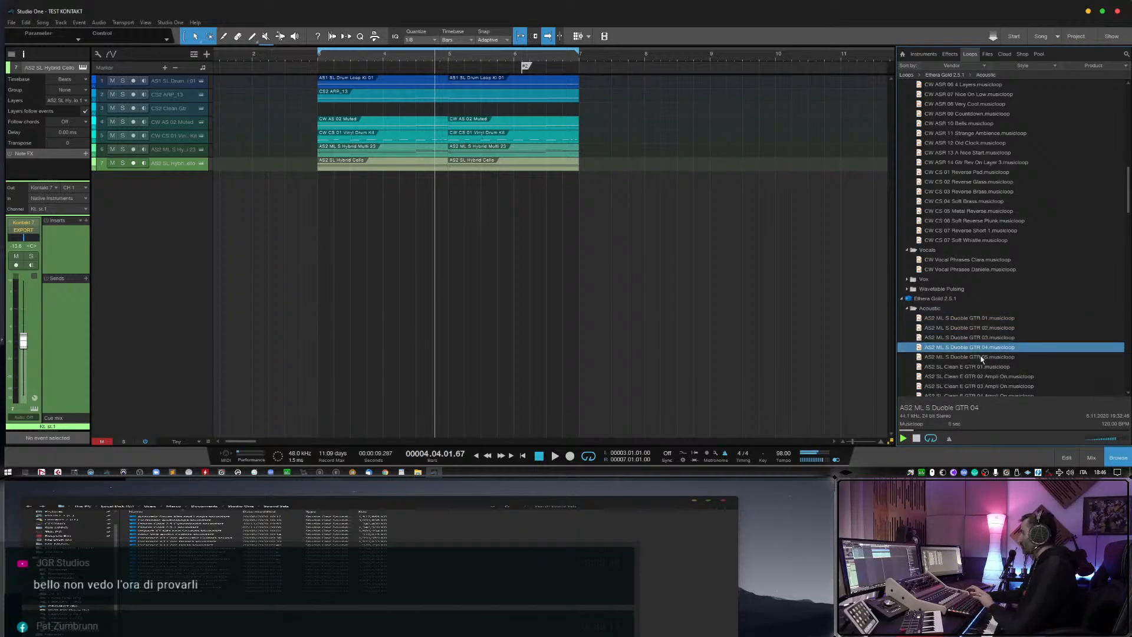
pyautogui.scroll(-4, 984, 354)
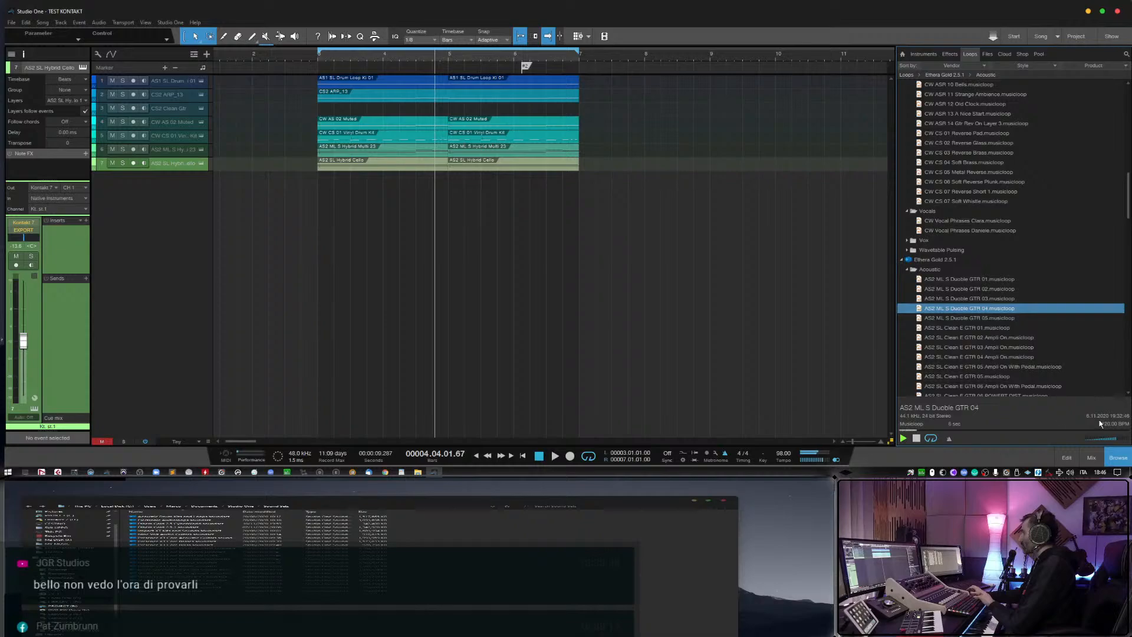
# Add AS2 ML S Double GTR 04 as a monitored new track, delete its event and open its Kontakt instrument.
pyautogui.moveTo(979, 309); pyautogui.dragTo(395, 180)
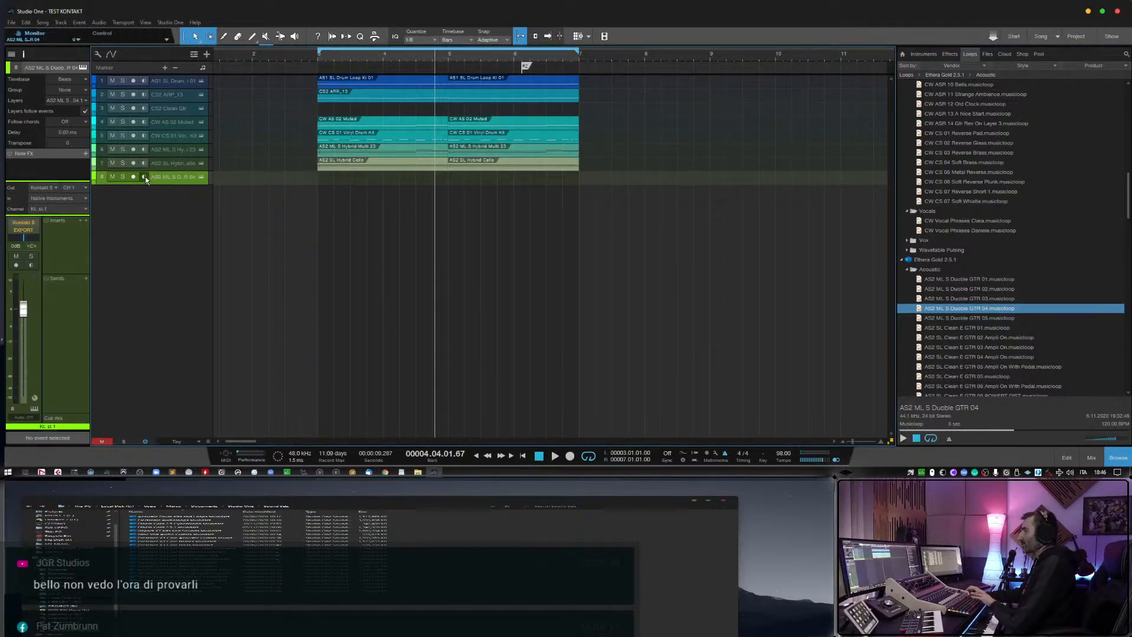
pyautogui.click(201, 176)
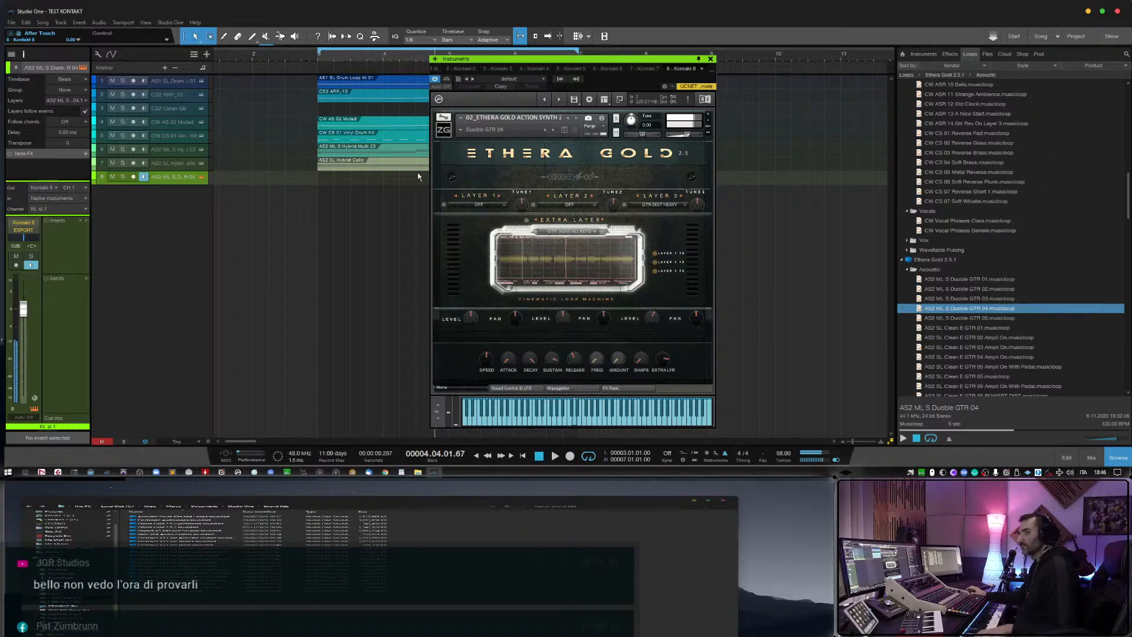
# Play the arrangement from before bar 3, lower the Double GTR 04 track to about -3.8 dB, and stop after live playing.
pyautogui.click(280, 55)
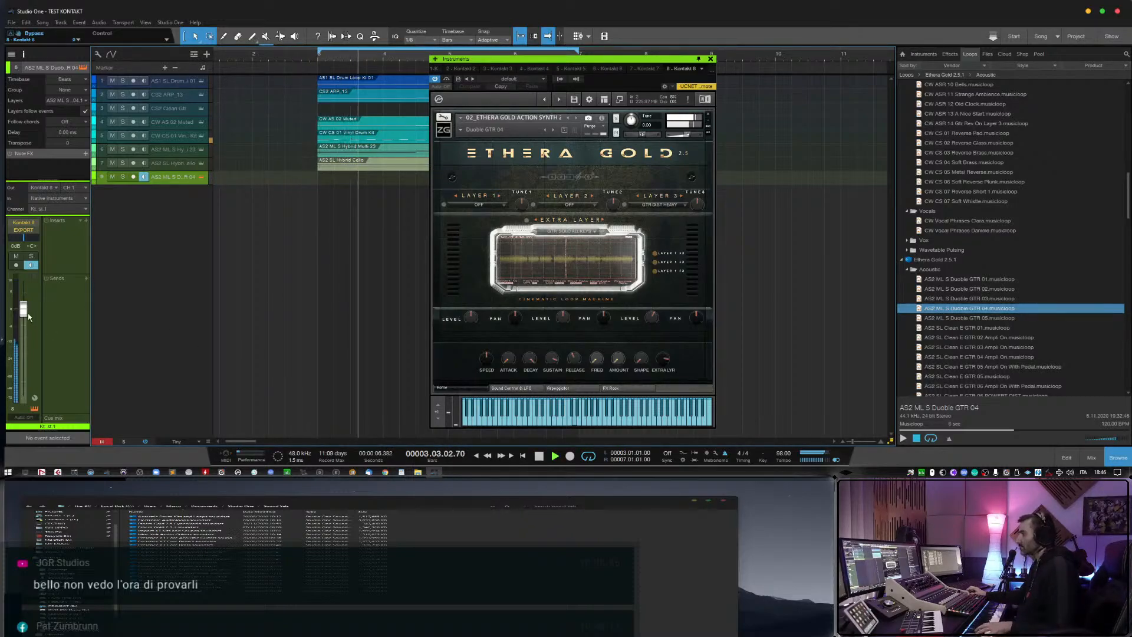
pyautogui.moveTo(25, 313); pyautogui.dragTo(24, 316)
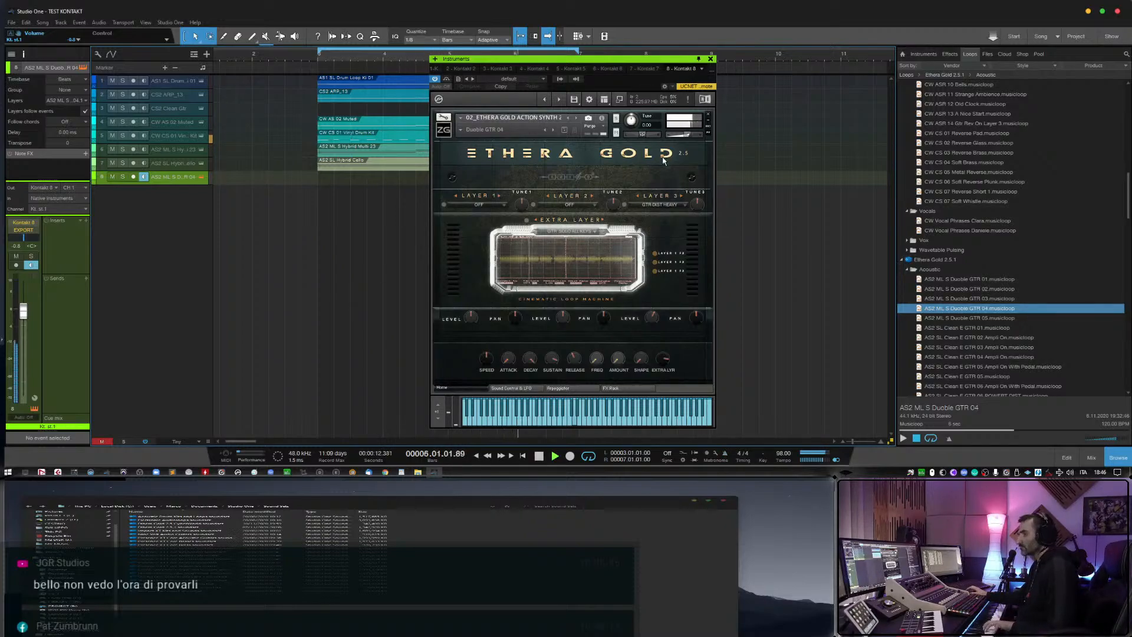
pyautogui.moveTo(24, 311); pyautogui.dragTo(27, 320)
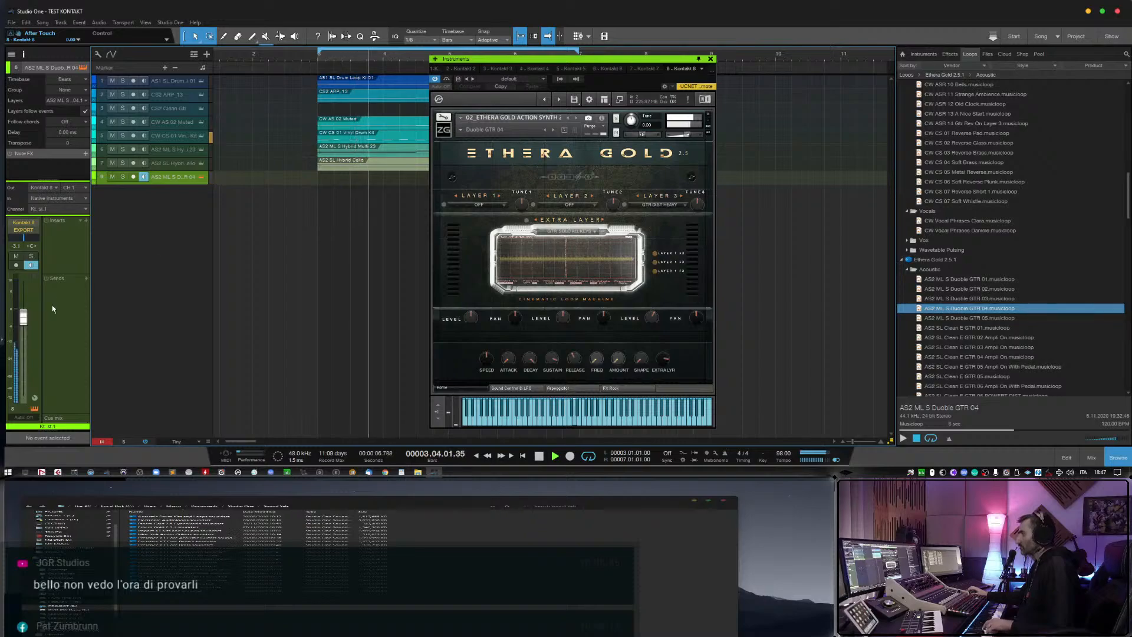
pyautogui.moveTo(24, 319); pyautogui.dragTo(26, 323)
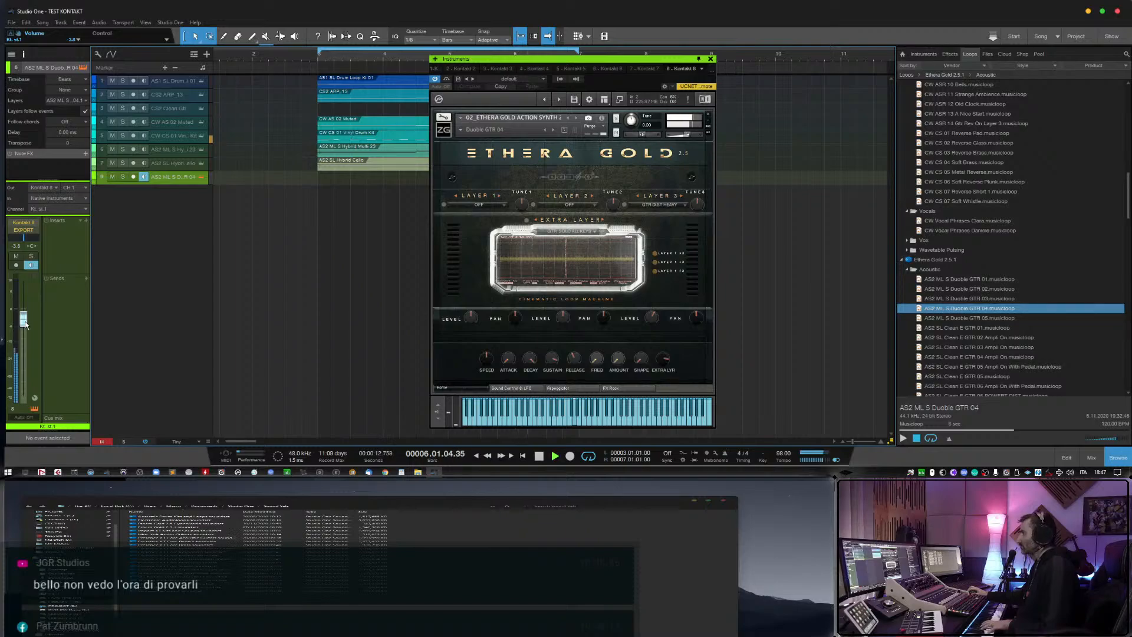
pyautogui.moveTo(26, 323); pyautogui.dragTo(28, 322)
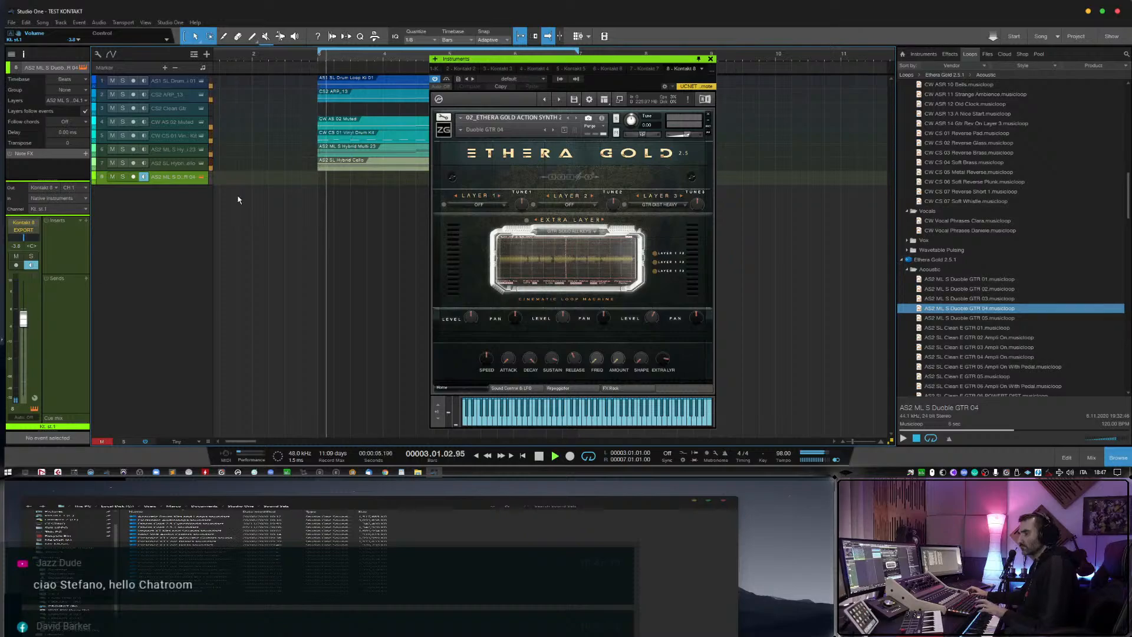
pyautogui.press('space')
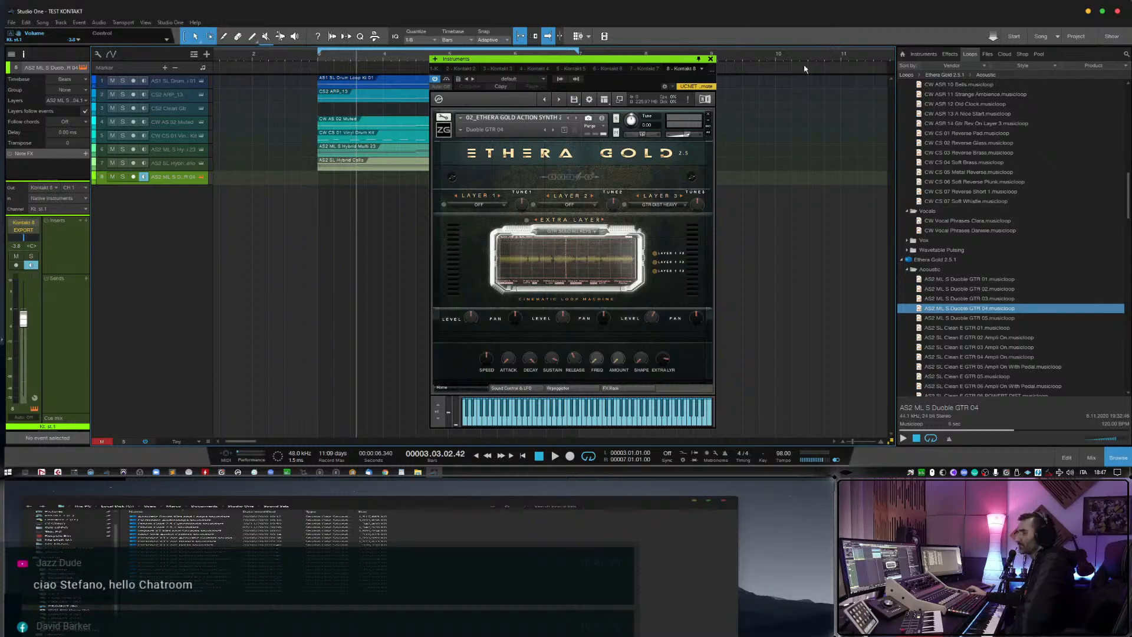
# Close the Kontakt window and remove the Double GTR 04 track with its instrument.
pyautogui.click(711, 58)
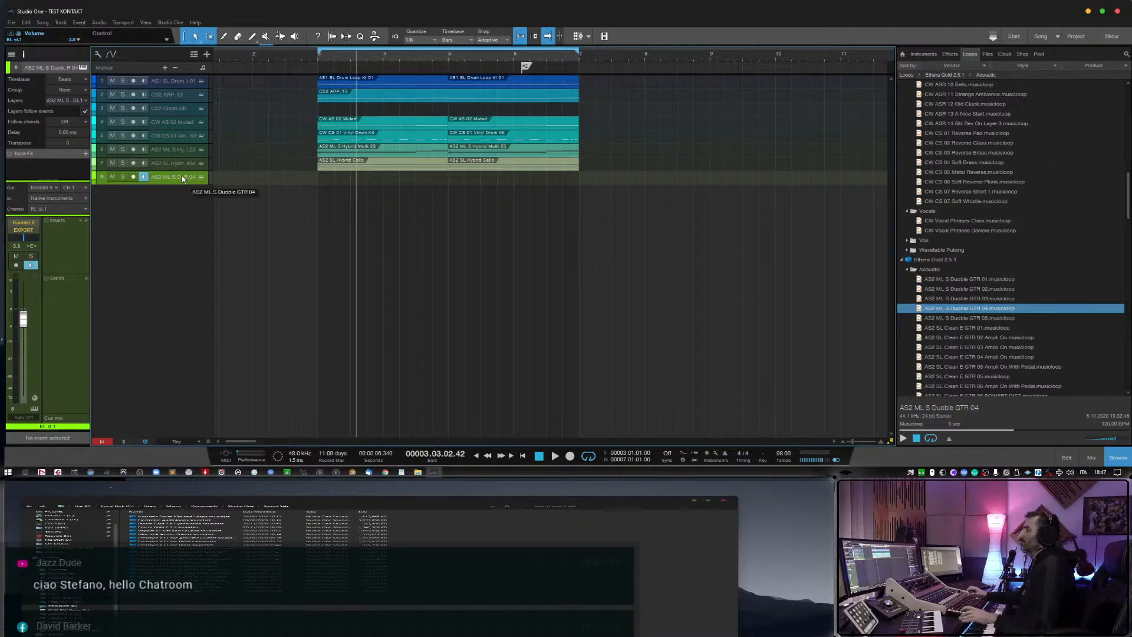
pyautogui.rightClick(181, 176)
pyautogui.click(233, 221)
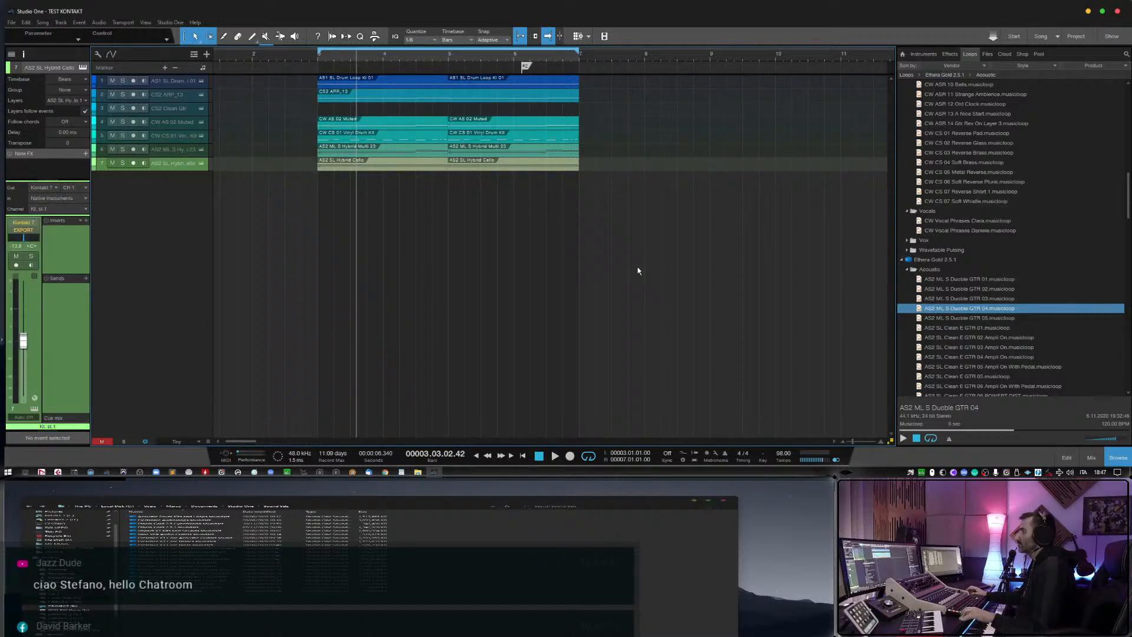
# Audition the AS2 SL Clean E GTR musicloops, including 06 POWERT DIST and 08 MUTE + PEDAL.
pyautogui.scroll(-1, 958, 370)
pyautogui.click(967, 347)
pyautogui.click(979, 376)
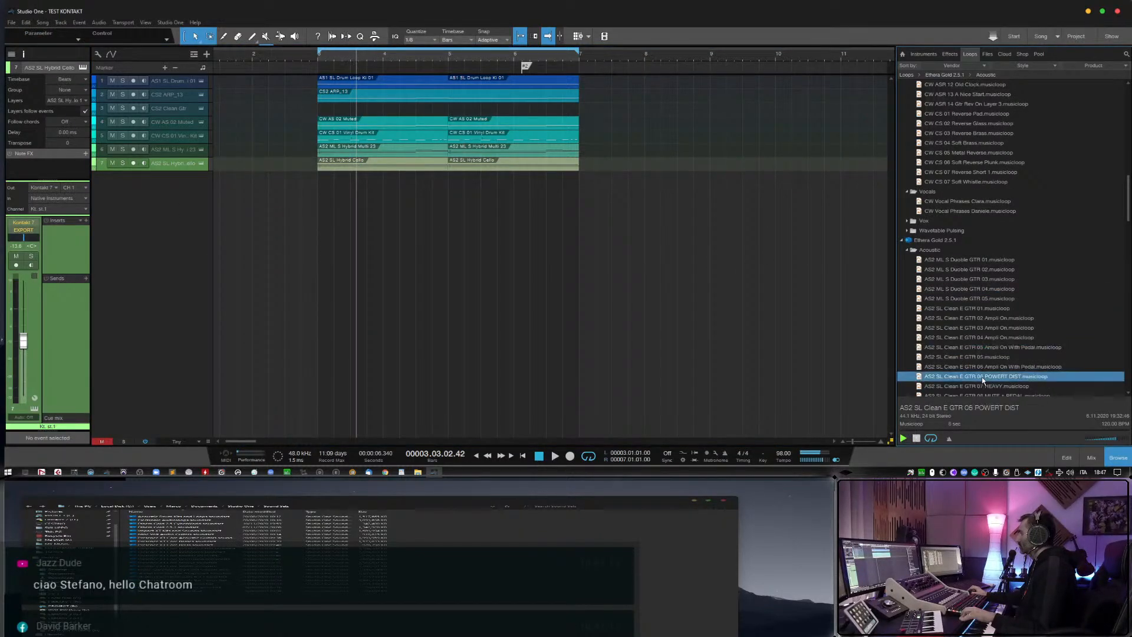
pyautogui.scroll(-1, 969, 389)
pyautogui.scroll(-2, 970, 388)
pyautogui.click(981, 368)
pyautogui.click(983, 358)
pyautogui.scroll(-5, 987, 376)
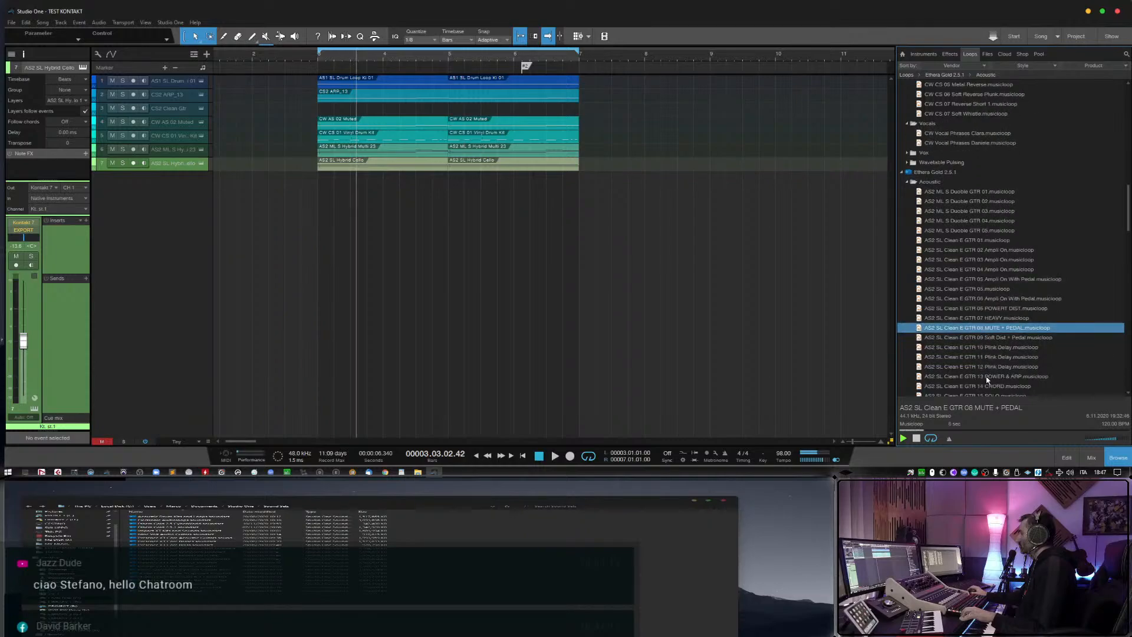
# Audition more Clean E GTR musicloops, including 13 POWER & ARP, 11 Plink Delay and 10 Plink Delay, adjusting the preview volume.
pyautogui.click(987, 377)
pyautogui.scroll(-3, 987, 353)
pyautogui.click(985, 337)
pyautogui.click(983, 318)
pyautogui.click(987, 329)
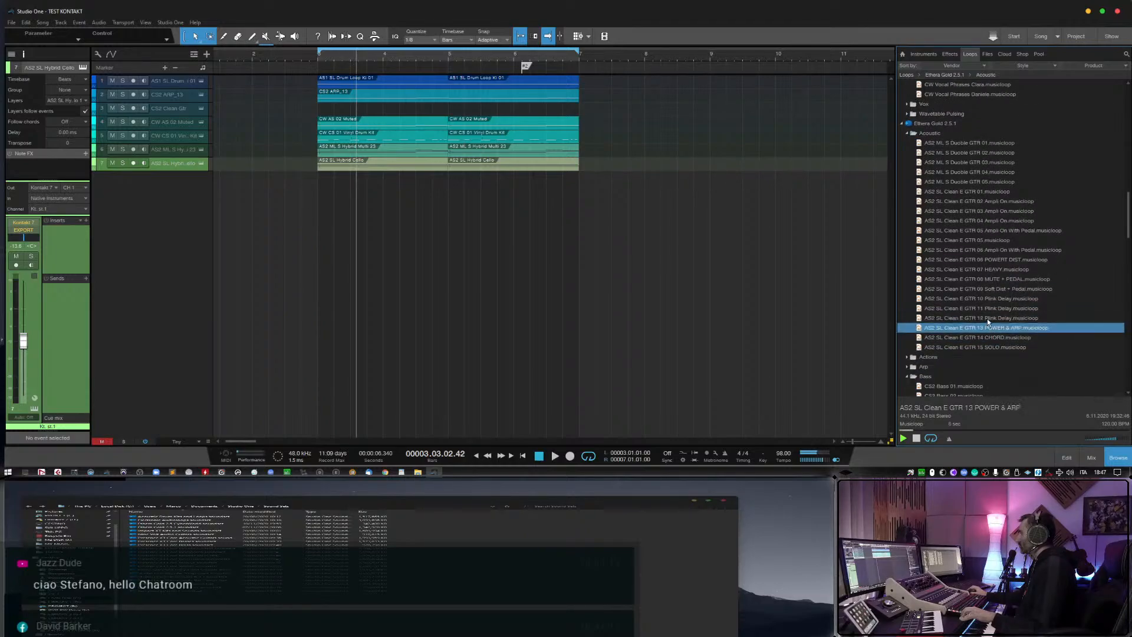
pyautogui.click(987, 309)
pyautogui.moveTo(1105, 439); pyautogui.dragTo(1111, 436)
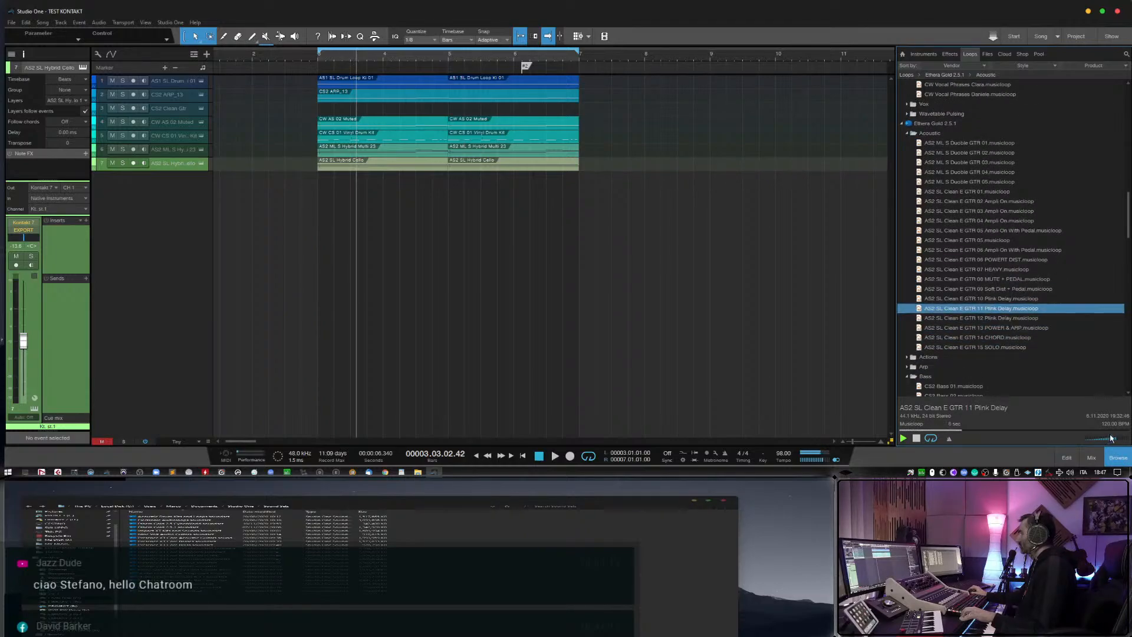
pyautogui.click(1003, 279)
pyautogui.click(1010, 298)
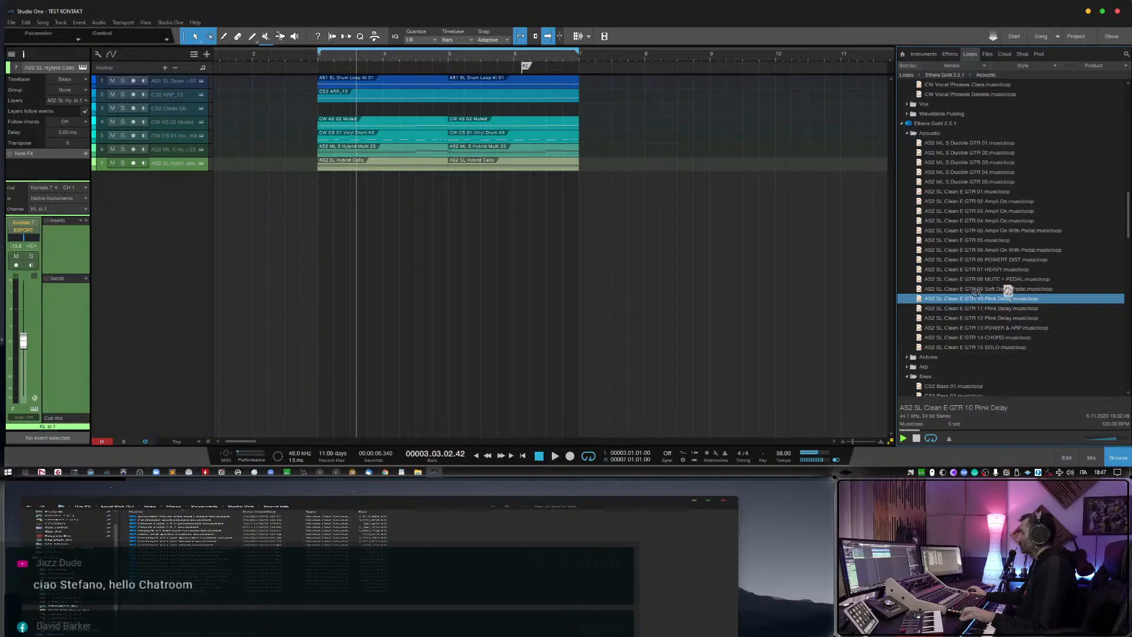
# Add AS2 SL Clean E GTR 10 Plink Delay as a new track, delete its event and arm the track.
pyautogui.moveTo(1010, 298); pyautogui.dragTo(334, 187)
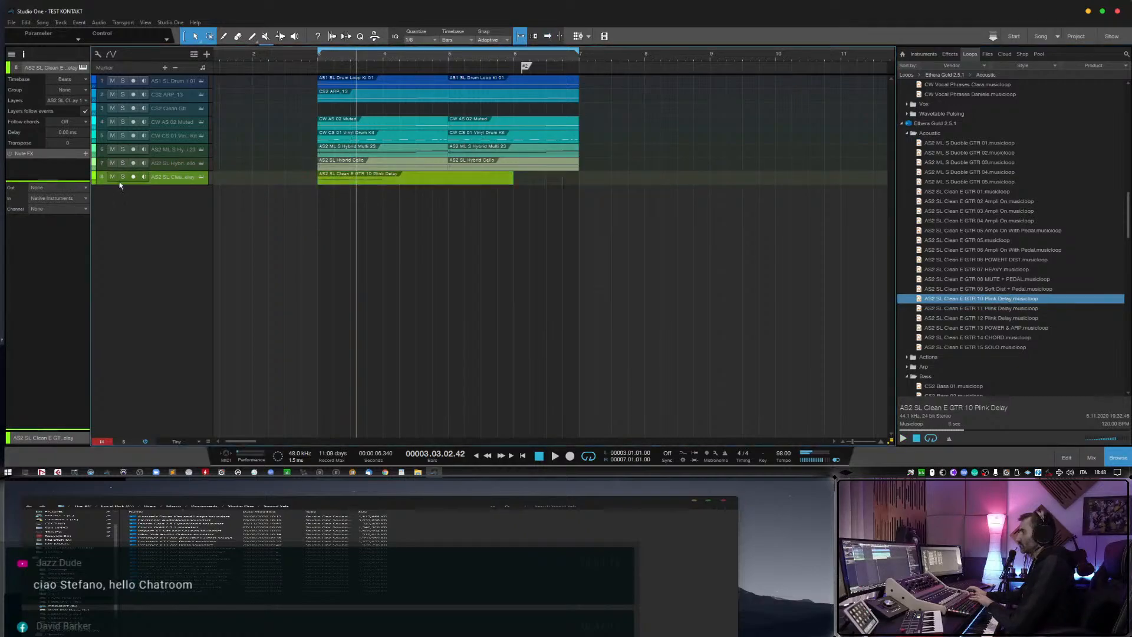
pyautogui.click(137, 177)
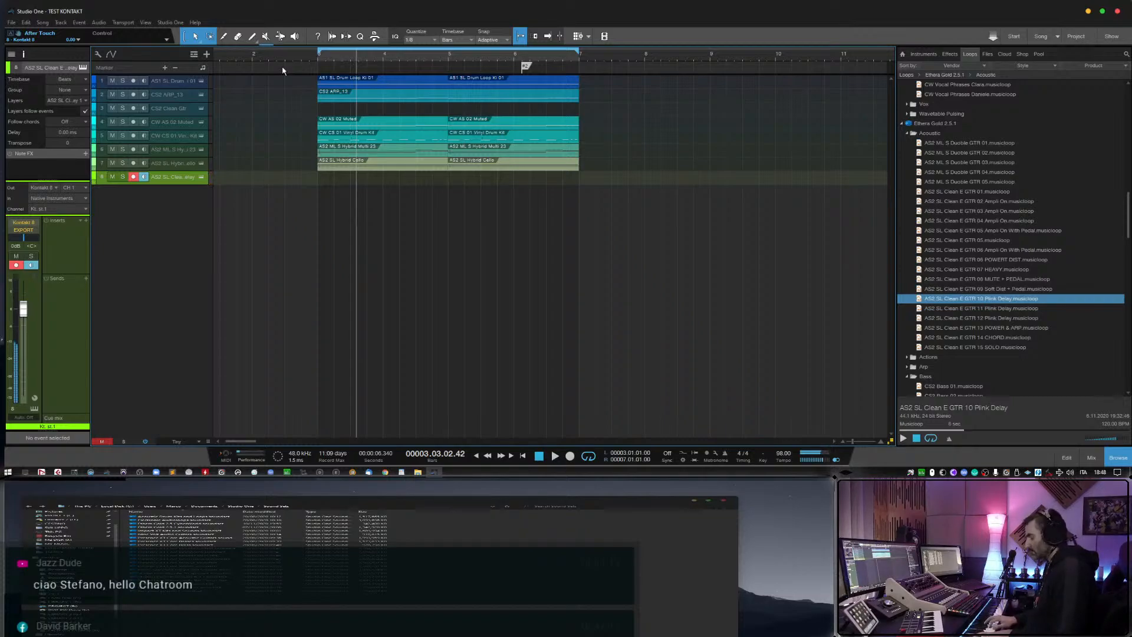
# Play the arrangement from before bar 3 for live playing, stop it, and remove the 10 Plink Delay track with its instrument.
pyautogui.click(264, 55)
pyautogui.press('space')
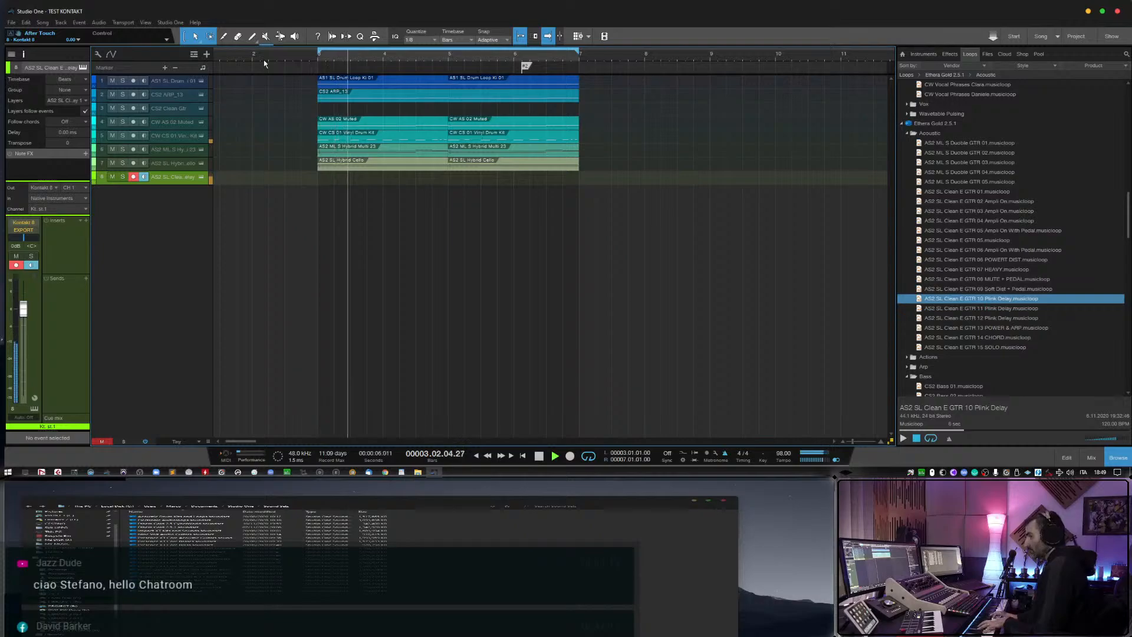
pyautogui.press('space')
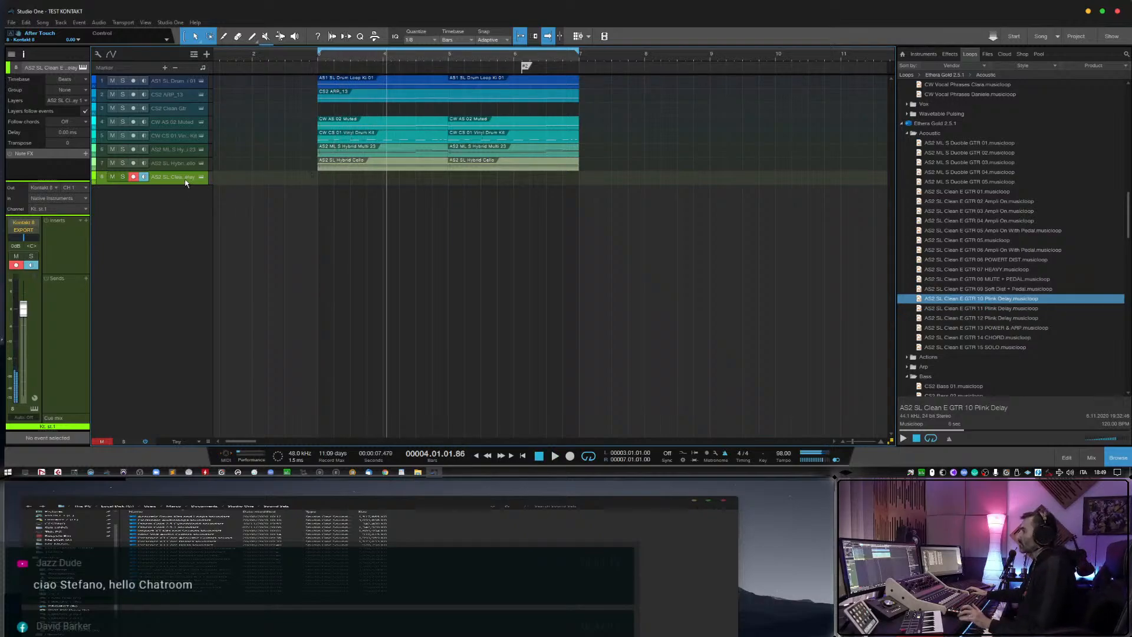
pyautogui.rightClick(184, 178)
pyautogui.click(224, 230)
# Audition the AS2 SL Clean E GTR musicloops 11 Plink Delay, 12 Plink Delay, 07 HEAVY, 06 POWERT DIST and 05 Ampli On With Pedal.
pyautogui.click(959, 308)
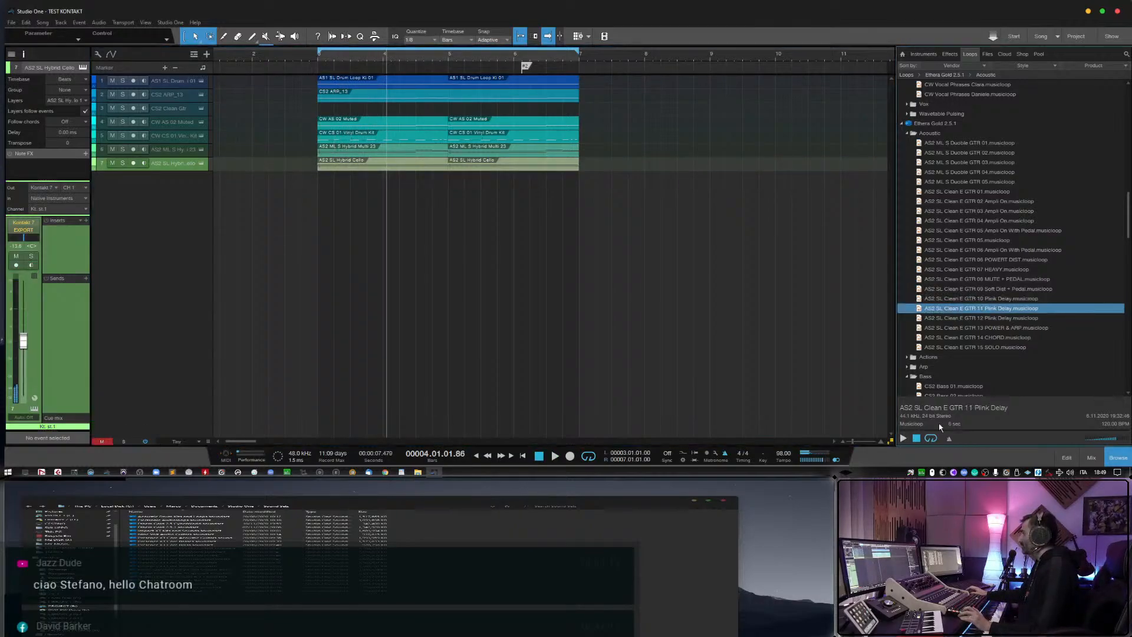
pyautogui.click(902, 438)
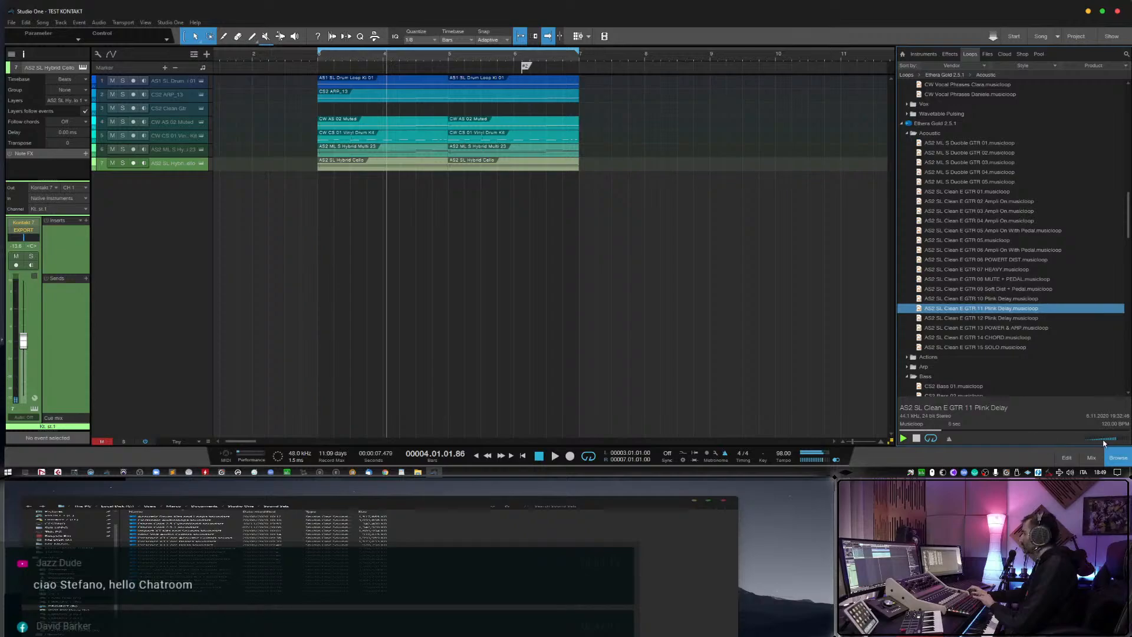
pyautogui.press('Down')
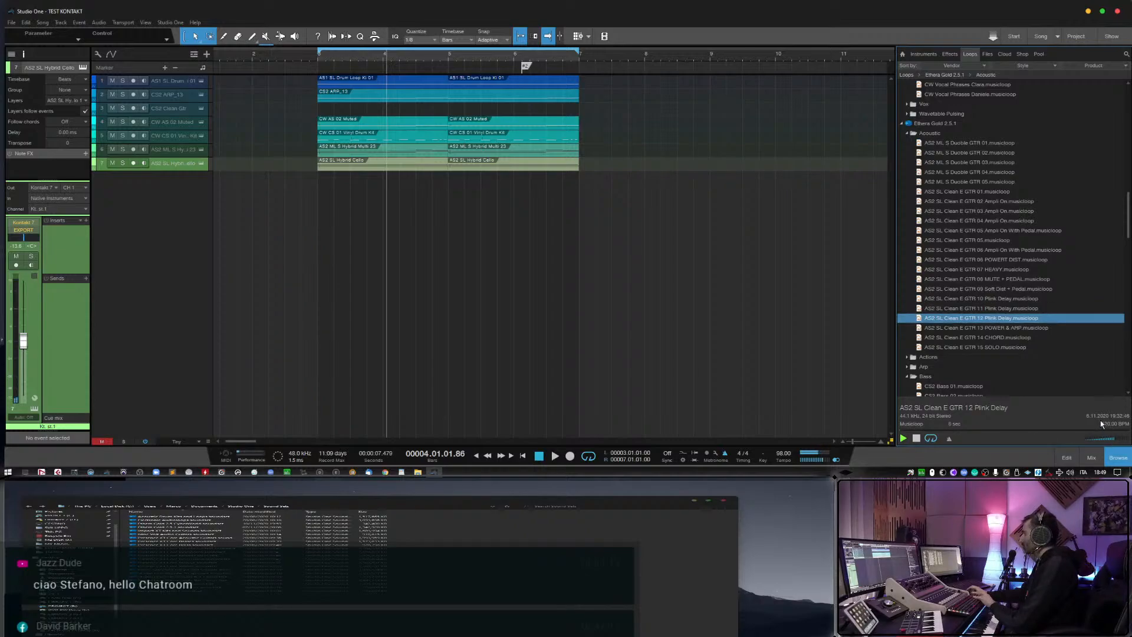
pyautogui.click(1025, 269)
pyautogui.click(1023, 262)
pyautogui.press('Up')
pyautogui.press('Up')
pyautogui.press('Up')
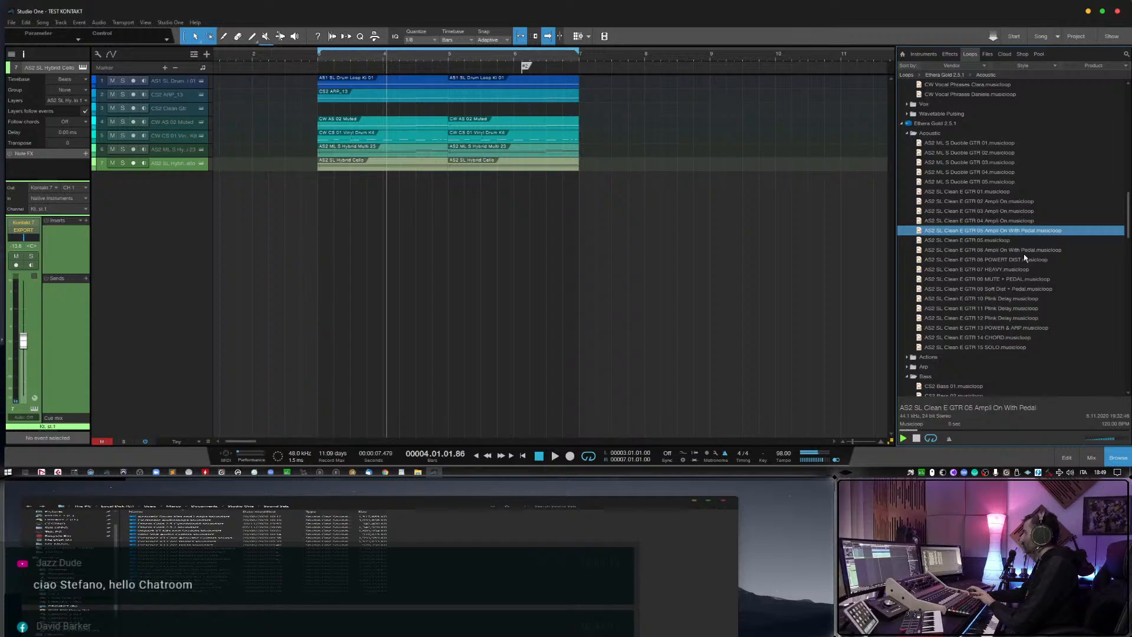
# Audition the Clean E GTR musicloops 12 Plink Delay, 13 POWER & ARP, 14 CHORD and 15 SOLO.
pyautogui.click(1008, 318)
pyautogui.click(1012, 328)
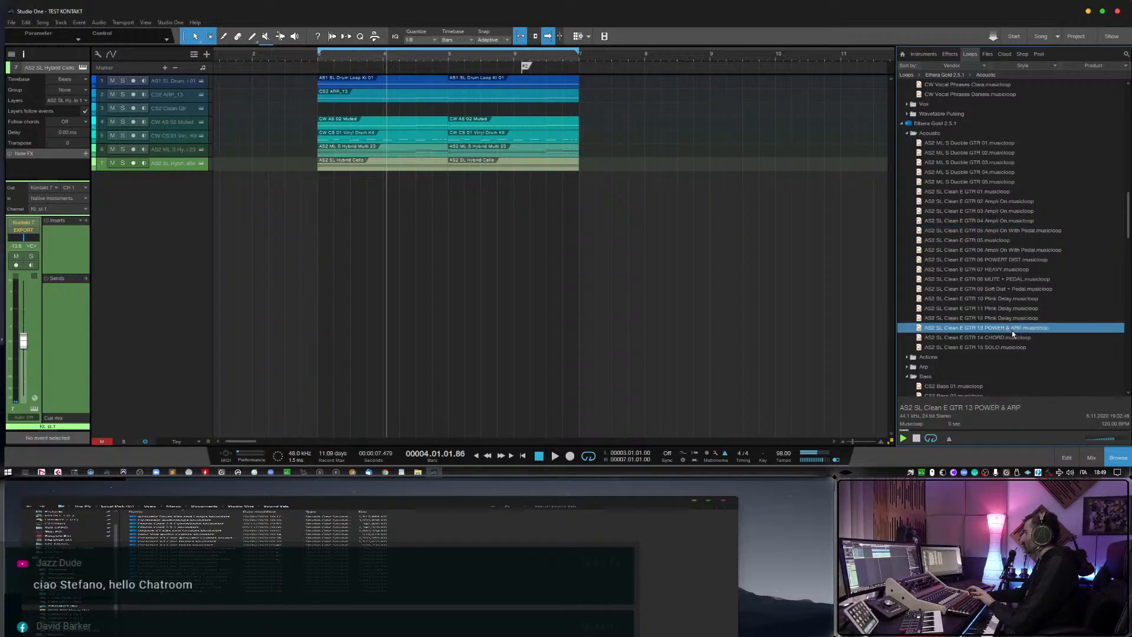
pyautogui.press('Down')
pyautogui.press('Down')
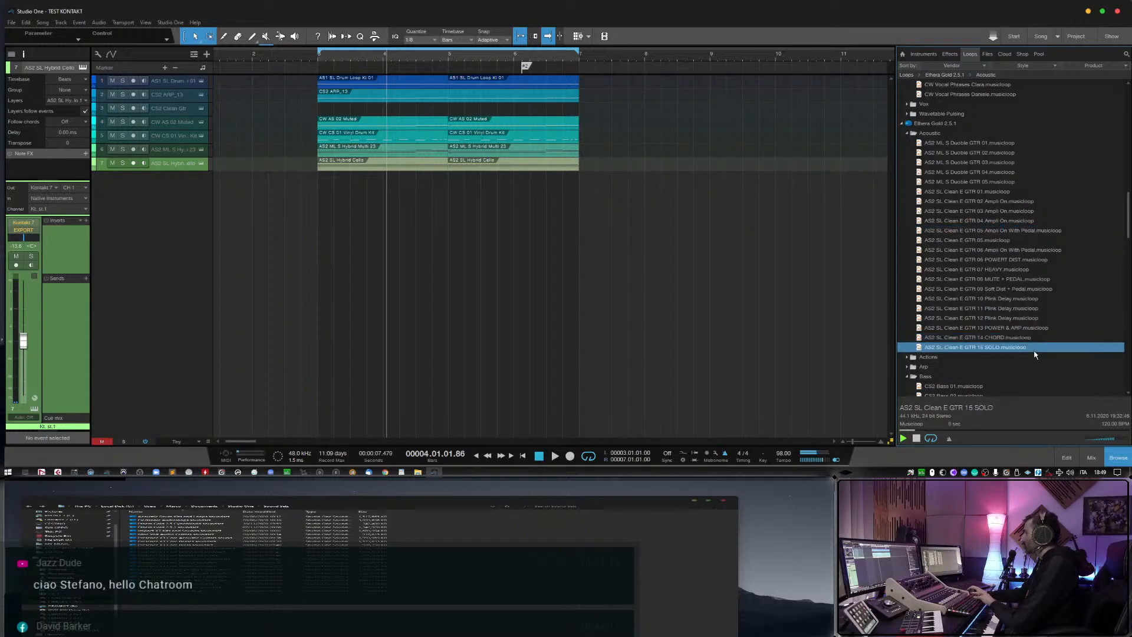
pyautogui.press('Up')
# Audition Clean E GTR 02 Ampli On and 01, plus the AS2 ML S Duoble GTR 05, 04 and 03 musicloops.
pyautogui.click(1000, 203)
pyautogui.press('Up')
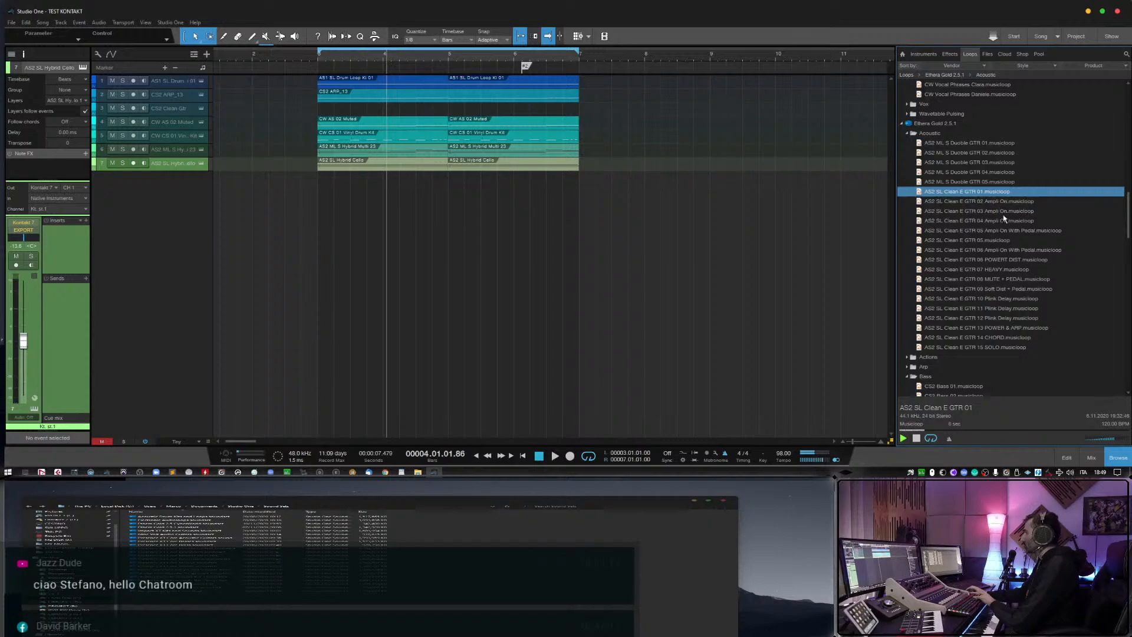
pyautogui.click(1001, 182)
pyautogui.click(1002, 171)
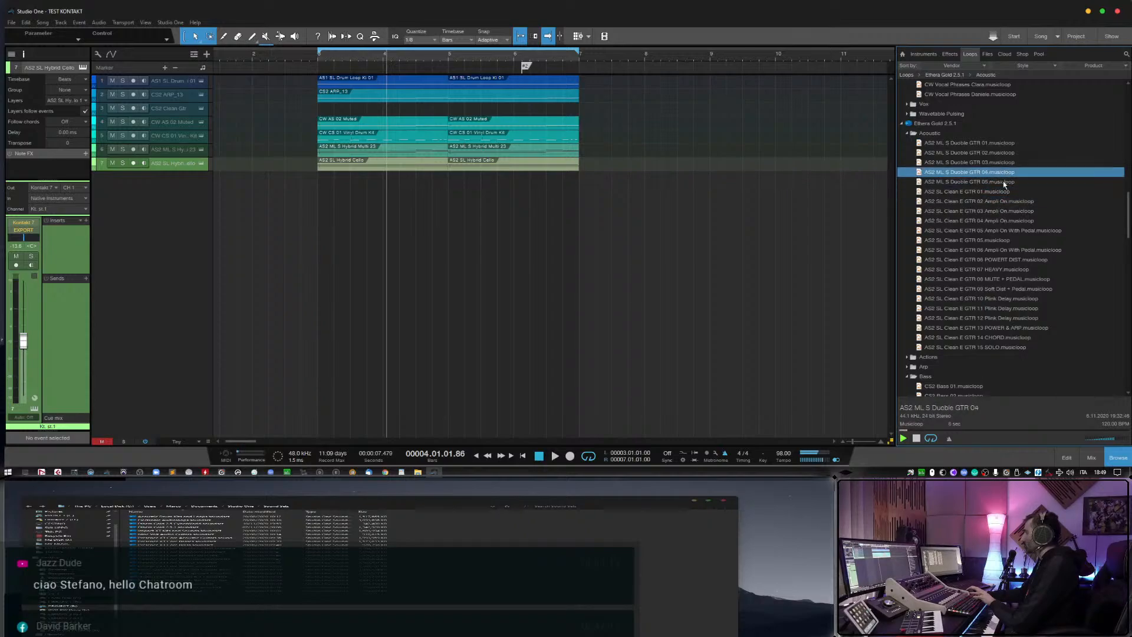
pyautogui.press('Up')
# Expand the Ethera Gold Actions folder and audition the AS1 ML Action Synth musicloops one after another from 04 onwards.
pyautogui.scroll(-1, 1004, 320)
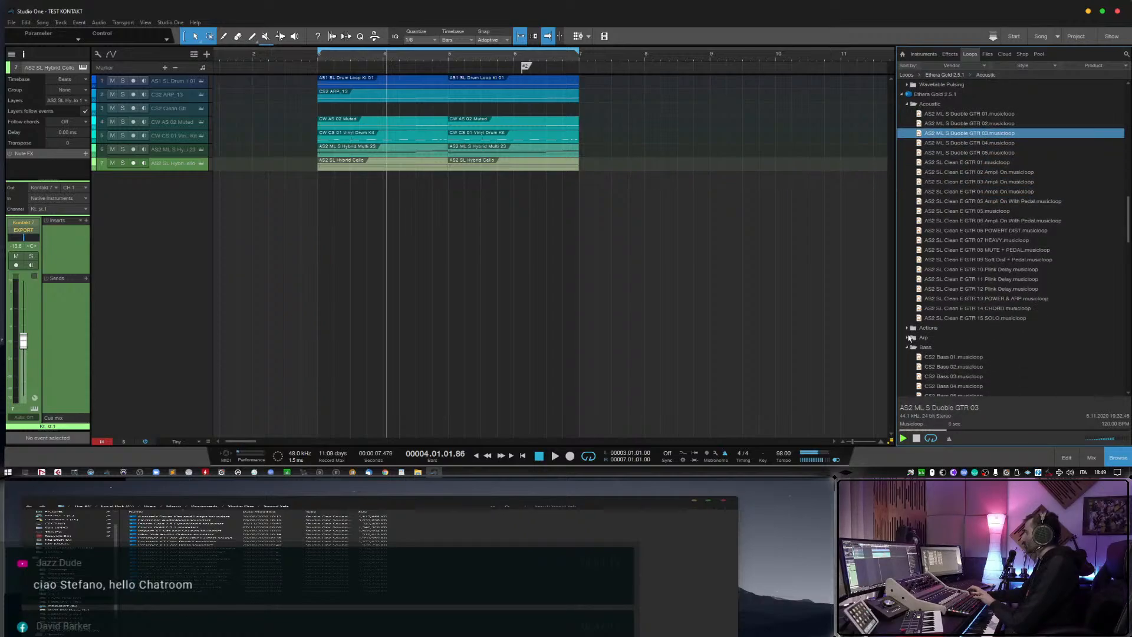
pyautogui.click(908, 329)
pyautogui.scroll(-2, 943, 341)
pyautogui.click(980, 310)
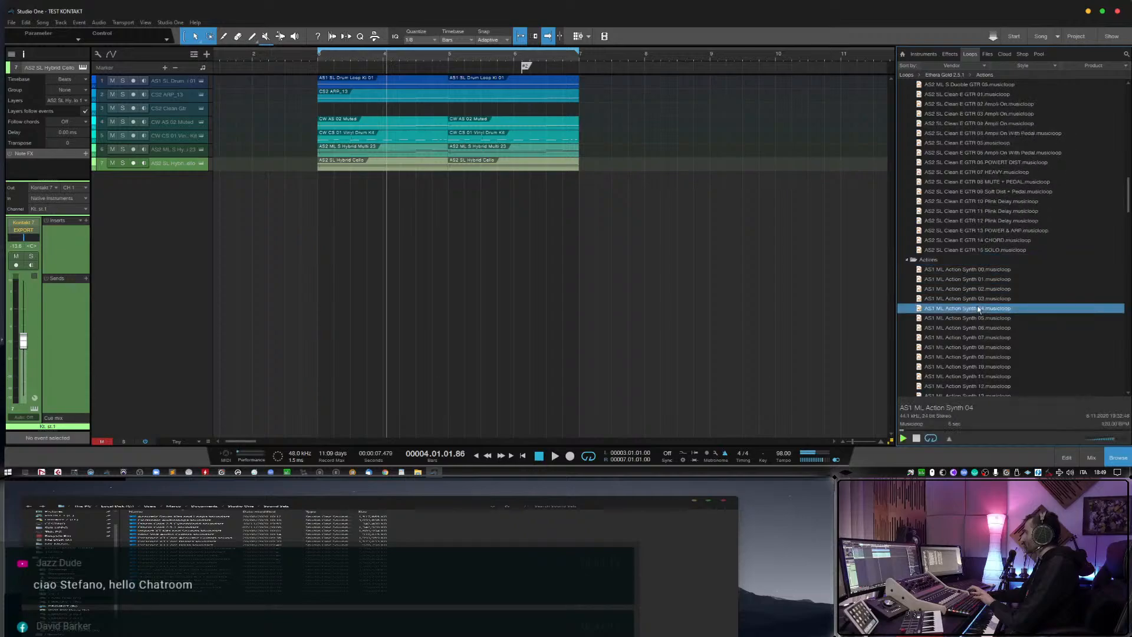
pyautogui.click(983, 320)
pyautogui.scroll(-2, 983, 323)
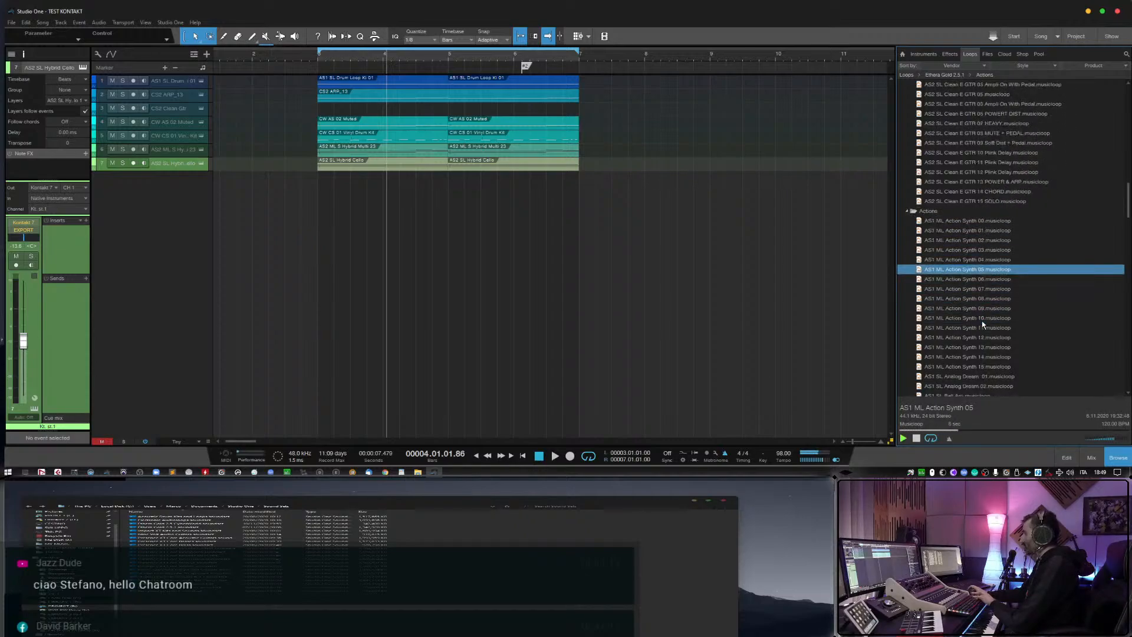
pyautogui.press('Down')
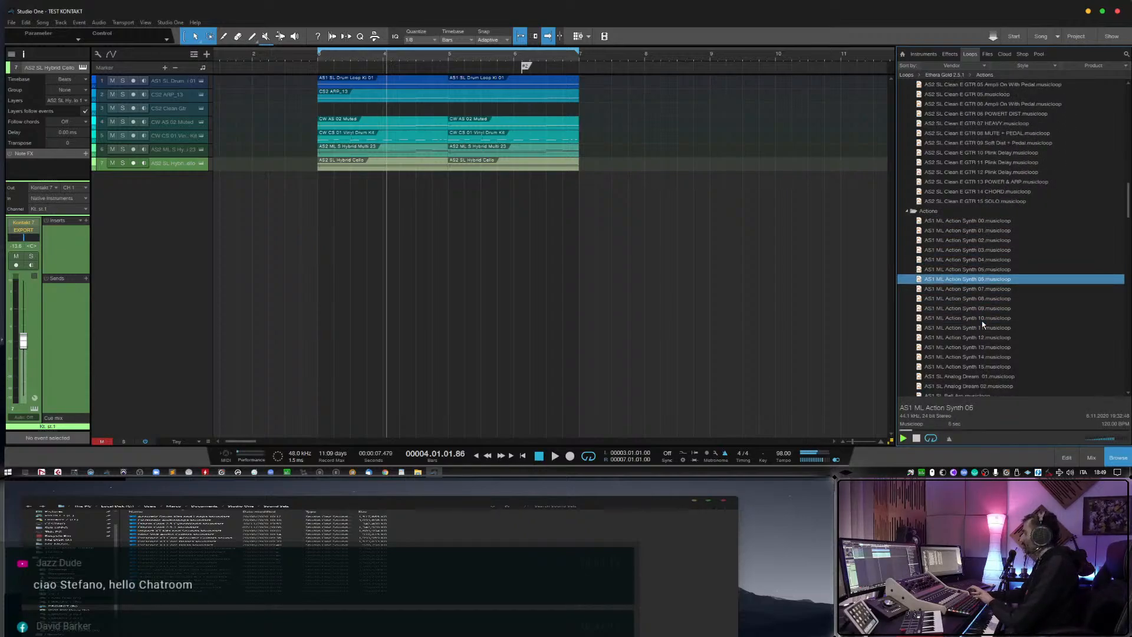
pyautogui.press('Down')
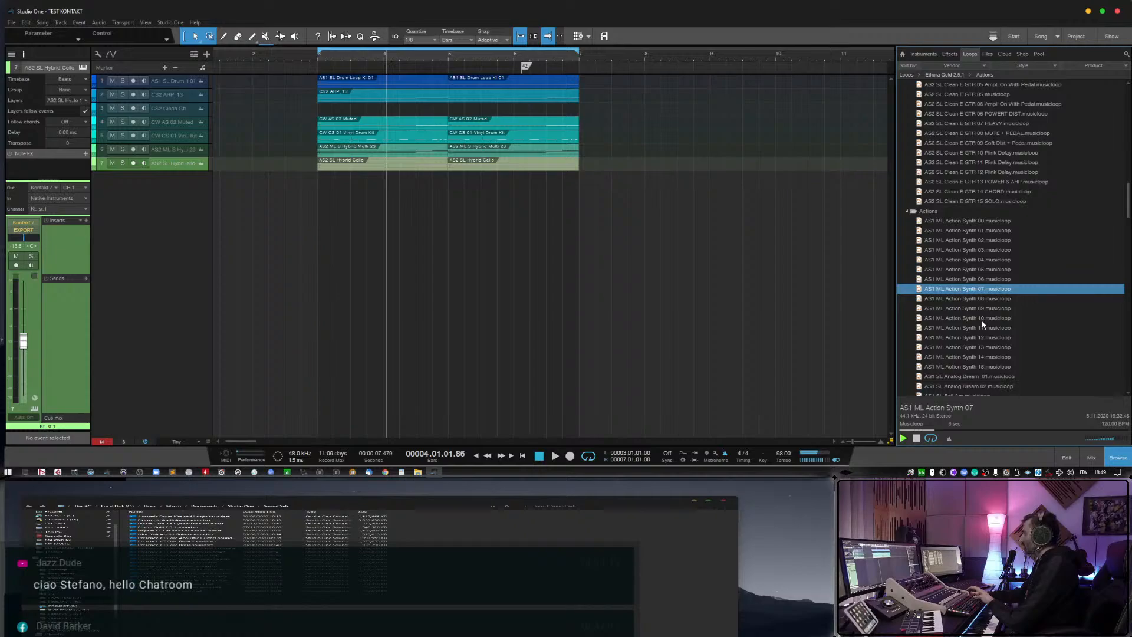
pyautogui.press('Down')
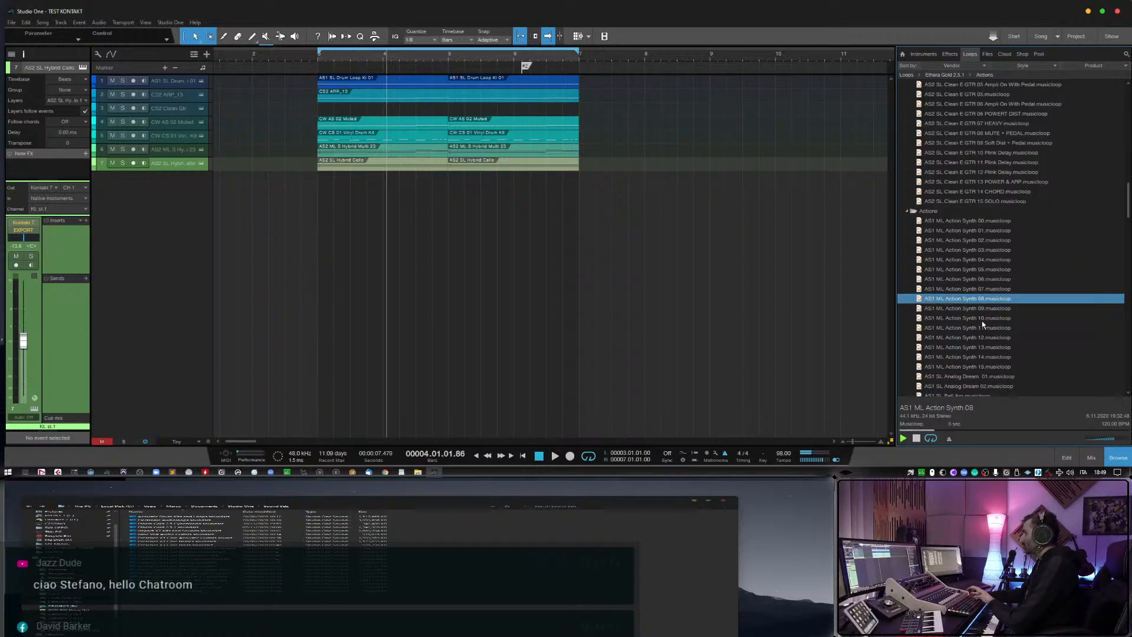
pyautogui.press('Down')
pyautogui.scroll(-1, 983, 324)
pyautogui.press('Down')
# Audition further Actions musicloops, including AS1 SL Bell Arp and AS1 SL Analog Dream 01.
pyautogui.click(978, 366)
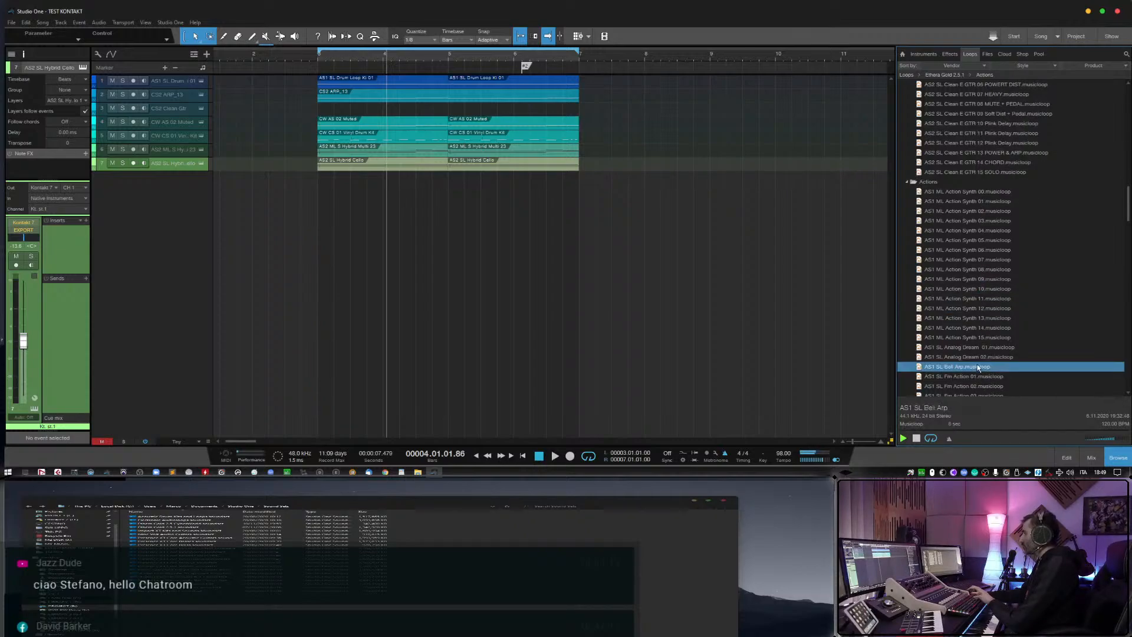
pyautogui.scroll(-1, 982, 365)
pyautogui.click(982, 365)
pyautogui.click(988, 309)
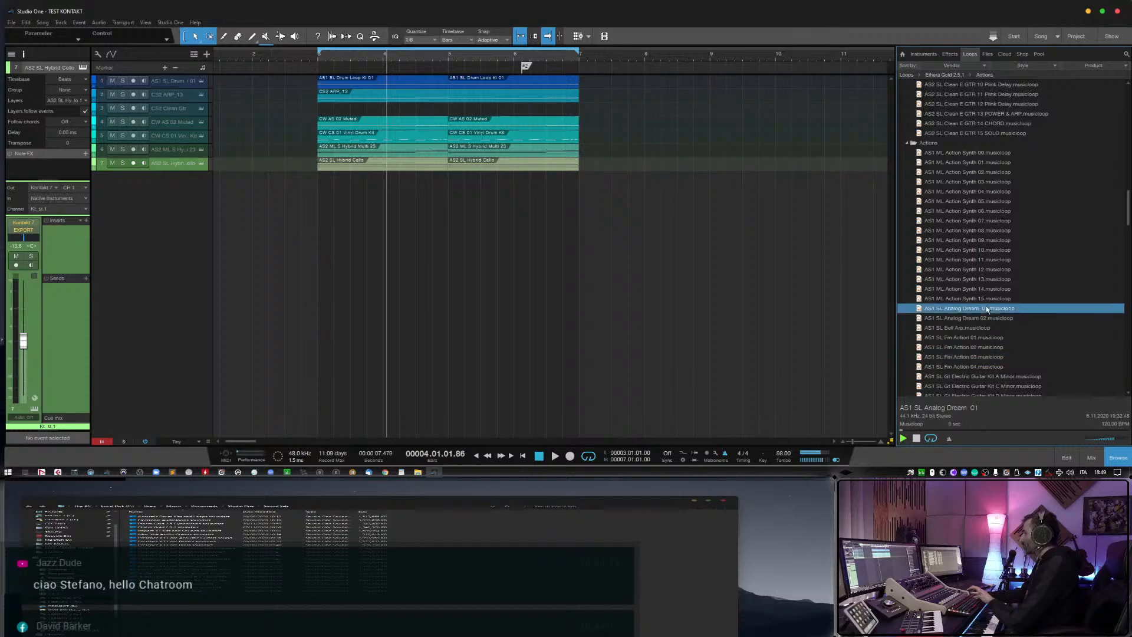
# Add AS1 SL Analog Dream 01 as a monitored track without its event, and lower its volume over the playing arrangement.
pyautogui.moveTo(994, 310); pyautogui.dragTo(412, 227)
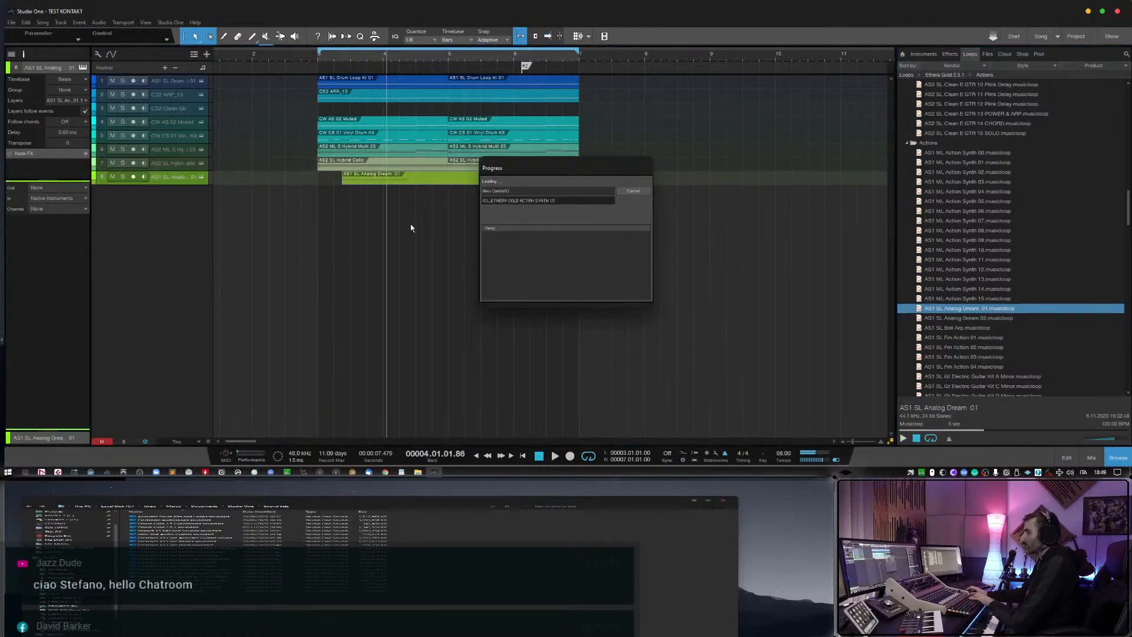
pyautogui.click(143, 176)
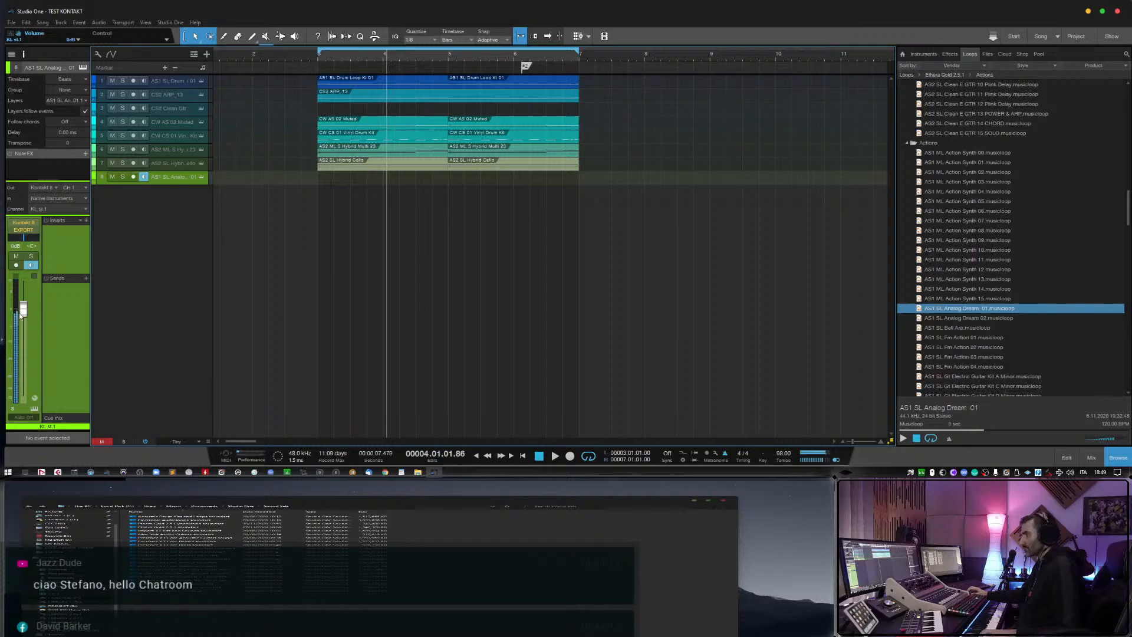
pyautogui.moveTo(23, 310); pyautogui.dragTo(24, 328)
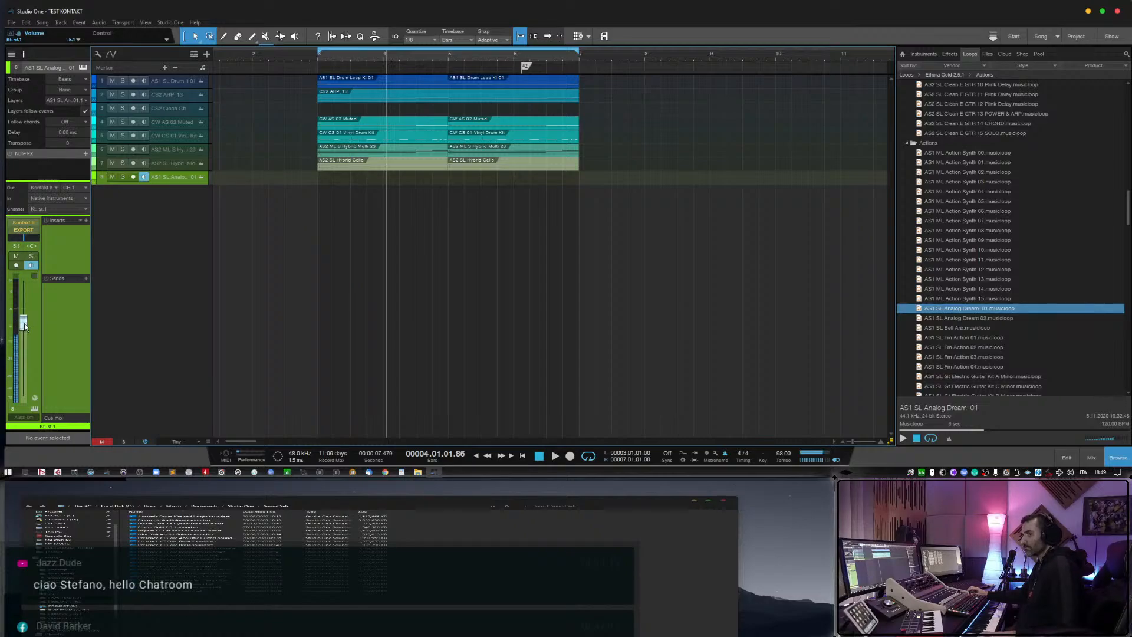
pyautogui.press('space')
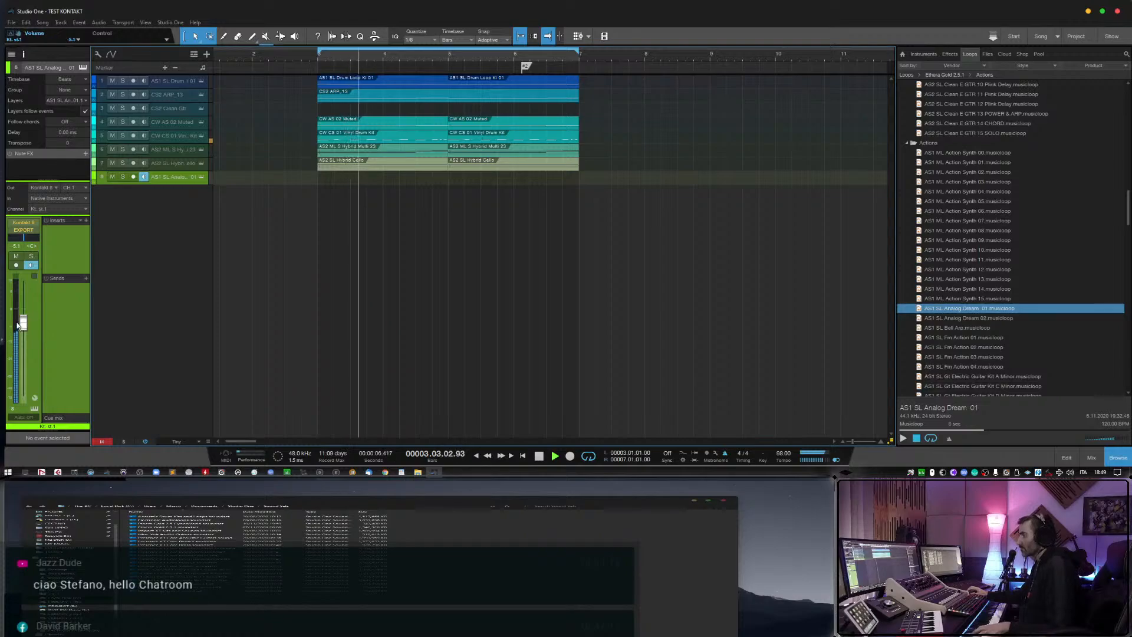
pyautogui.moveTo(23, 323); pyautogui.dragTo(25, 339)
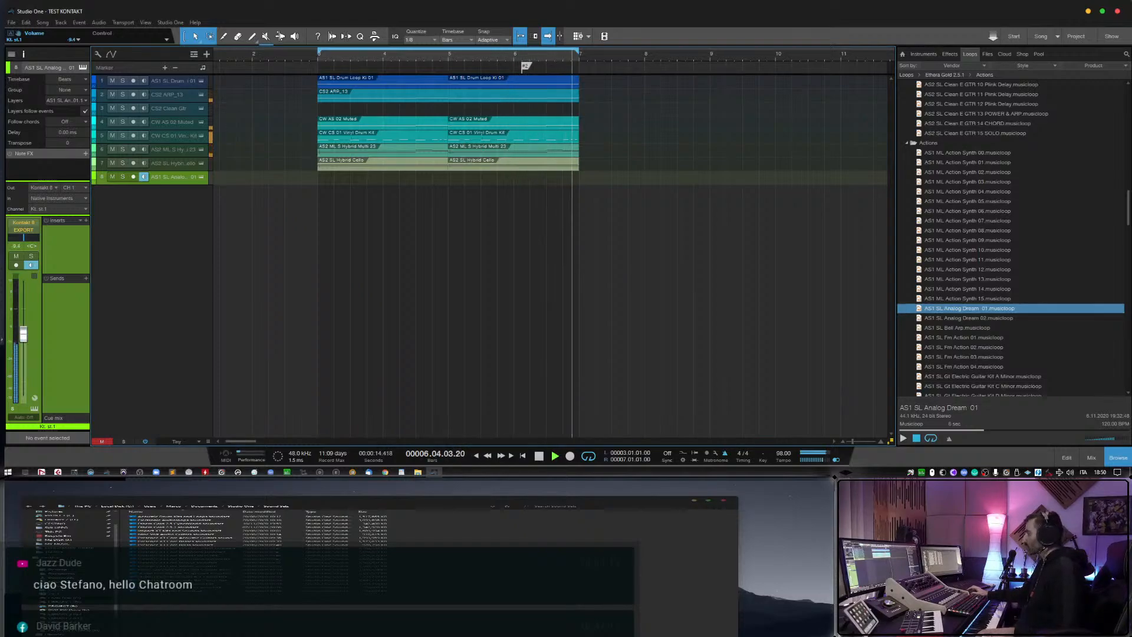
# Check the L2 Stereo limiter on the EXPORT bus during playback, then close the plug-in and the mixer.
pyautogui.click(1091, 458)
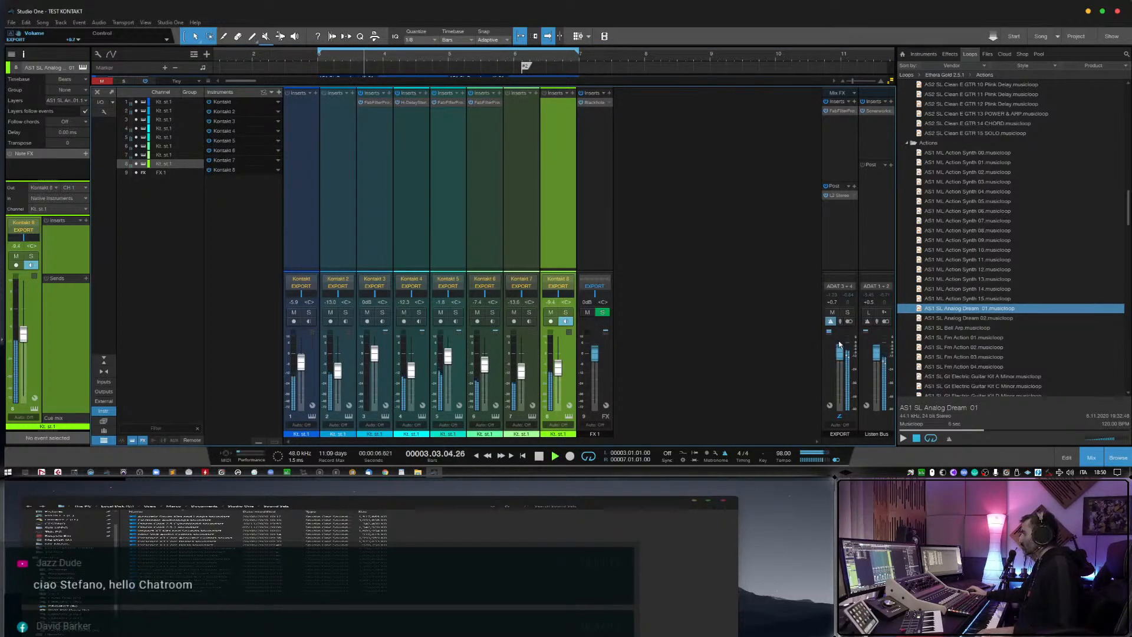
pyautogui.click(840, 195)
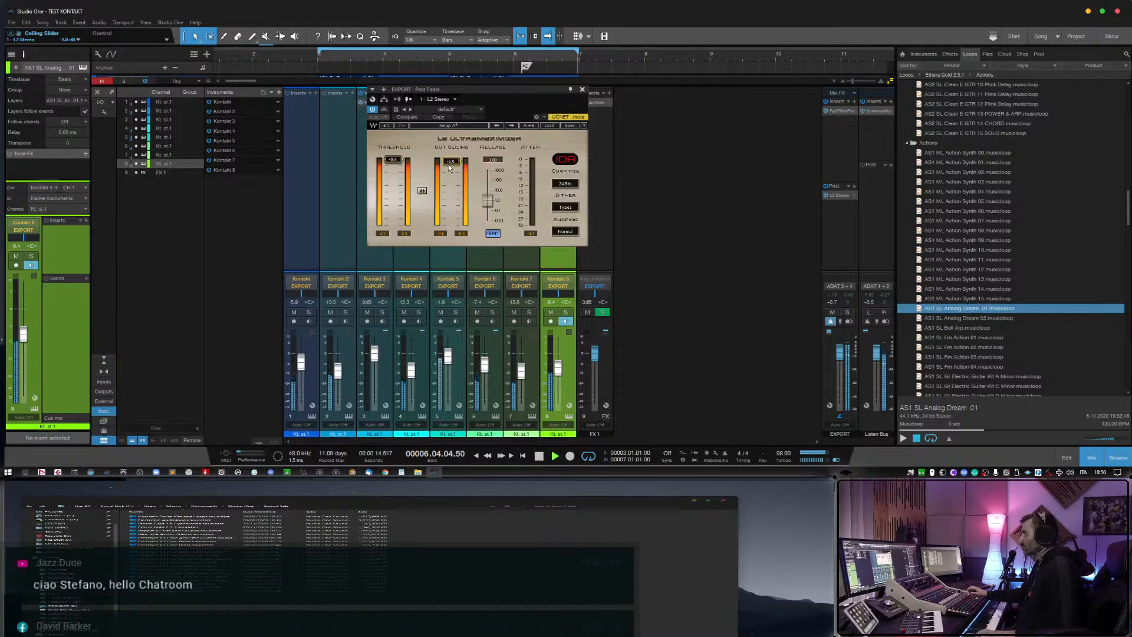
pyautogui.click(1092, 457)
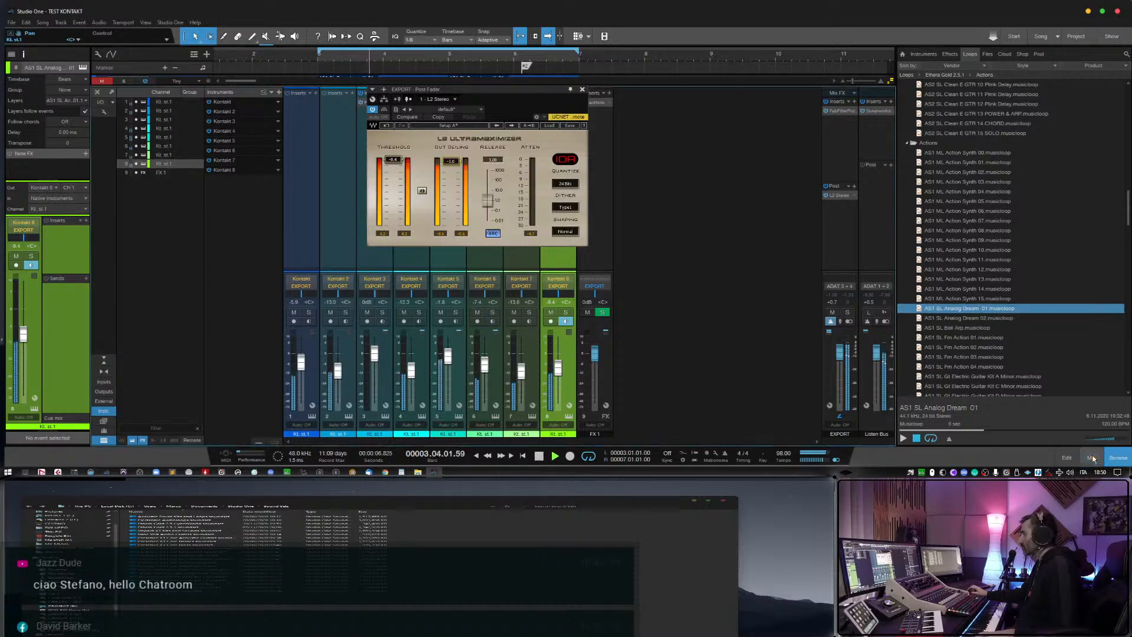
pyautogui.click(583, 90)
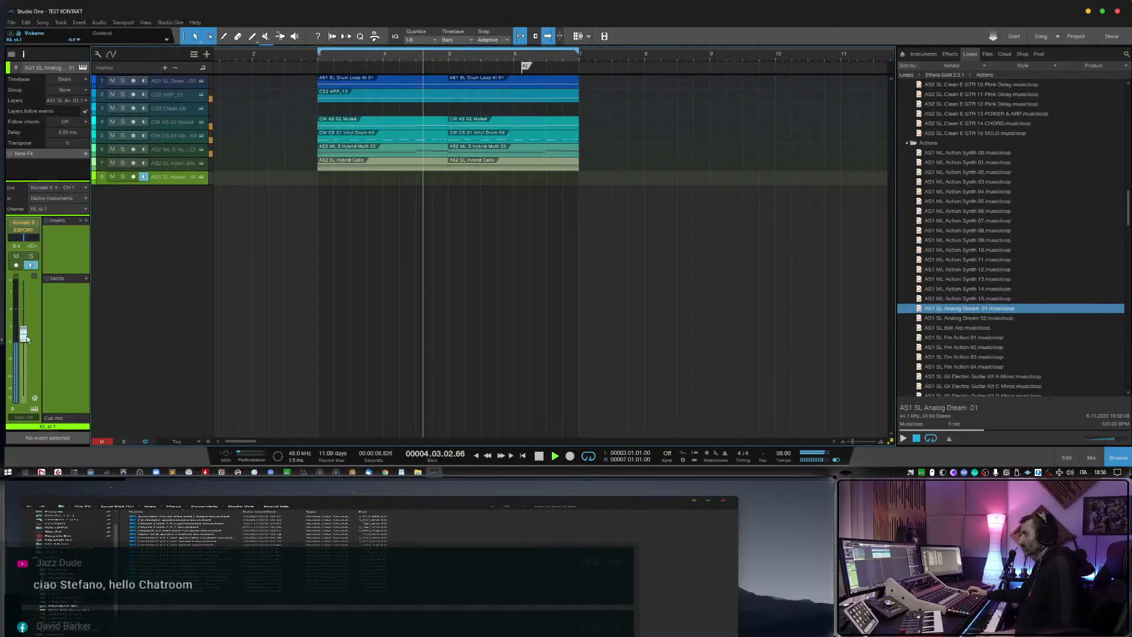
# Lower the Analog Dream 01 track's volume further for live playing over the arrangement, and stop playback.
pyautogui.moveTo(24, 336); pyautogui.dragTo(26, 345)
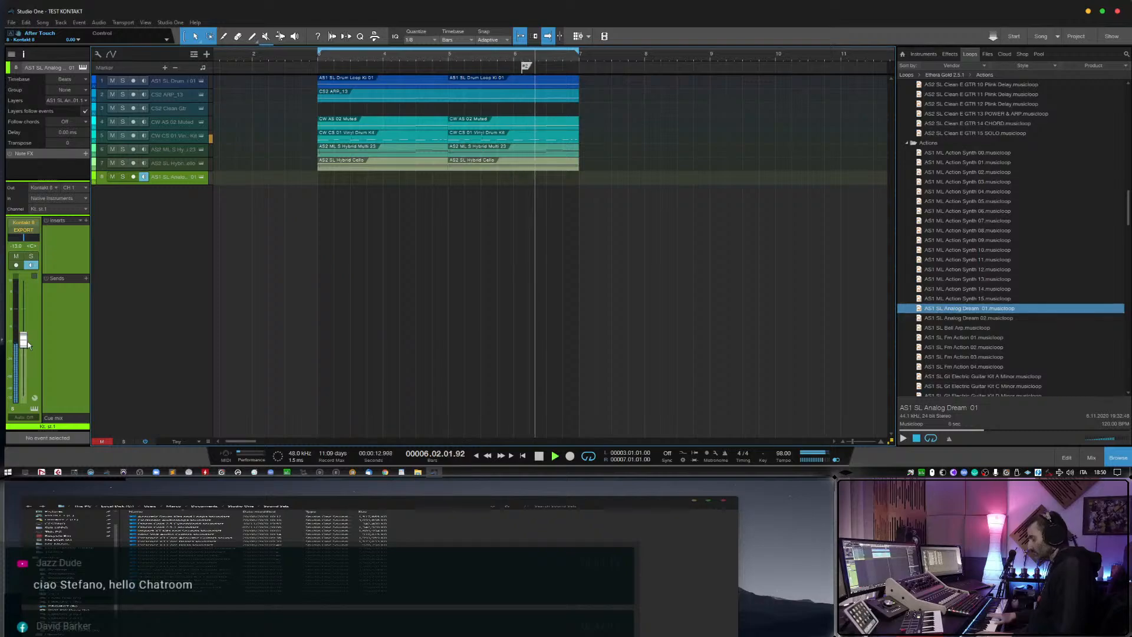
pyautogui.press('space')
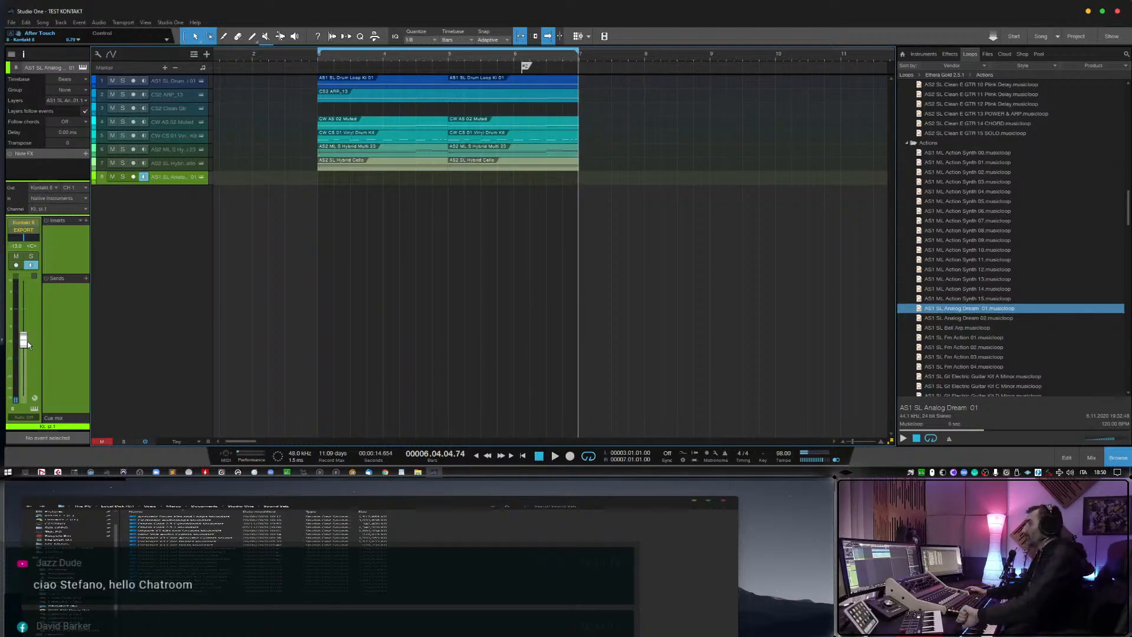
# Remove the empty CS2 Clean Gtr track with its instrument and move the playback position to bar 2, beat 3.
pyautogui.click(152, 109)
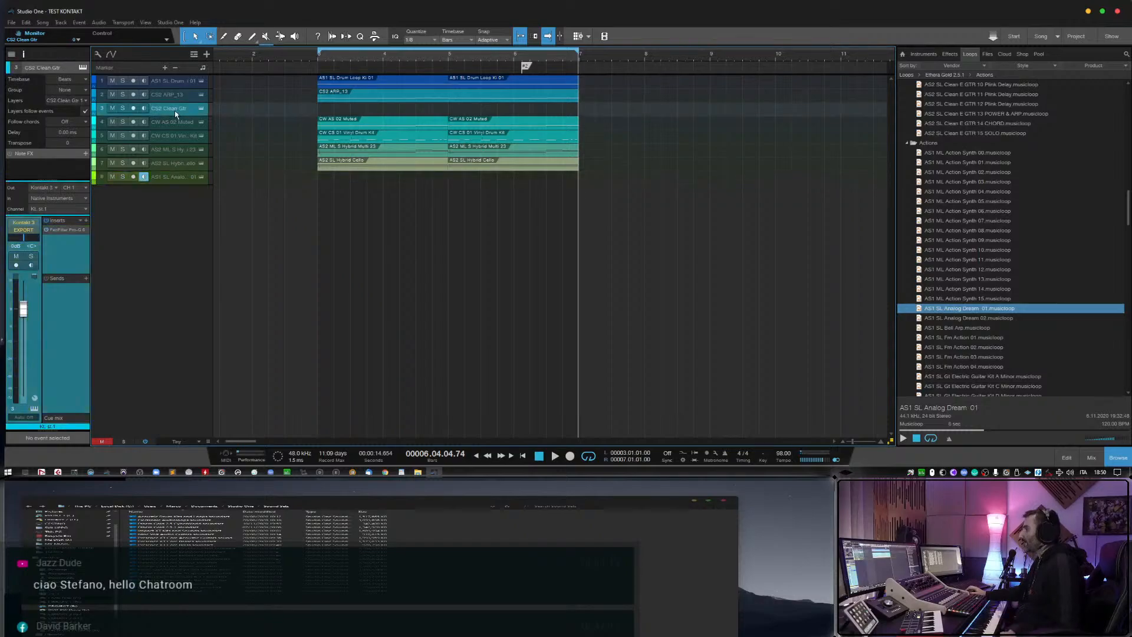
pyautogui.rightClick(174, 110)
pyautogui.click(235, 157)
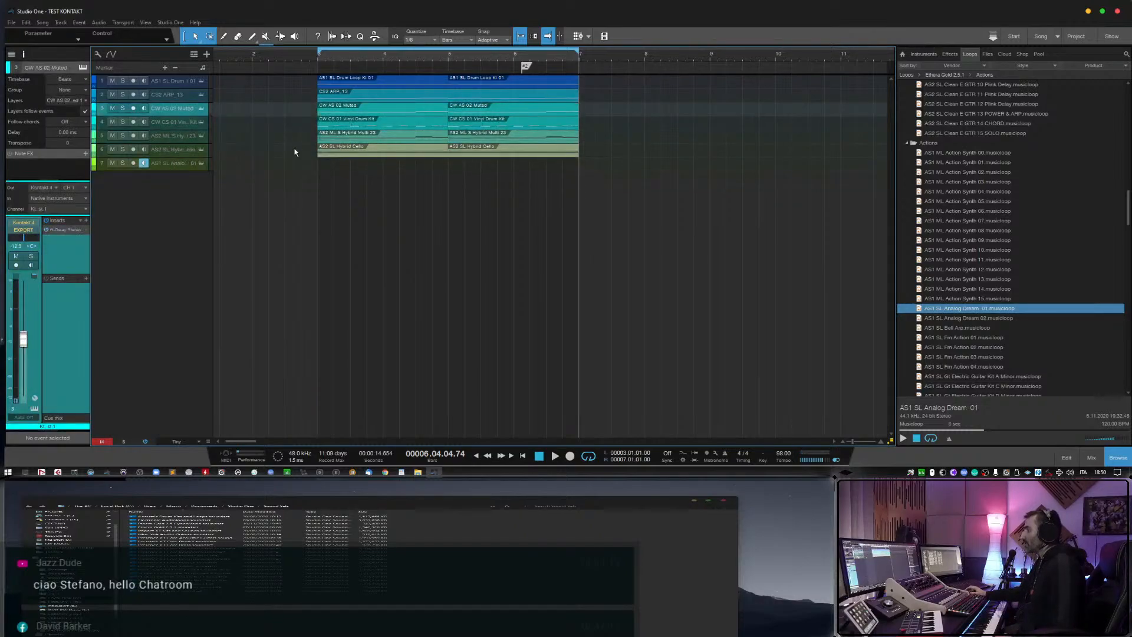
pyautogui.click(292, 60)
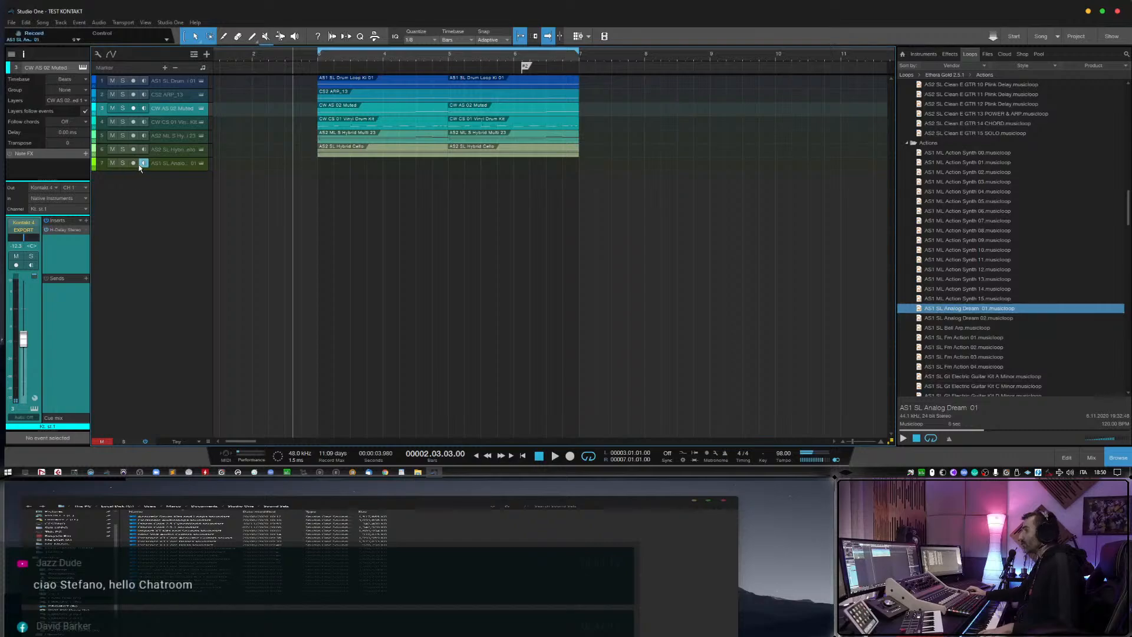
# Preview the AS1 SL Fm Action 01, 03 and 04 musicloops from the Actions folder.
pyautogui.scroll(-1, 947, 330)
pyautogui.click(948, 306)
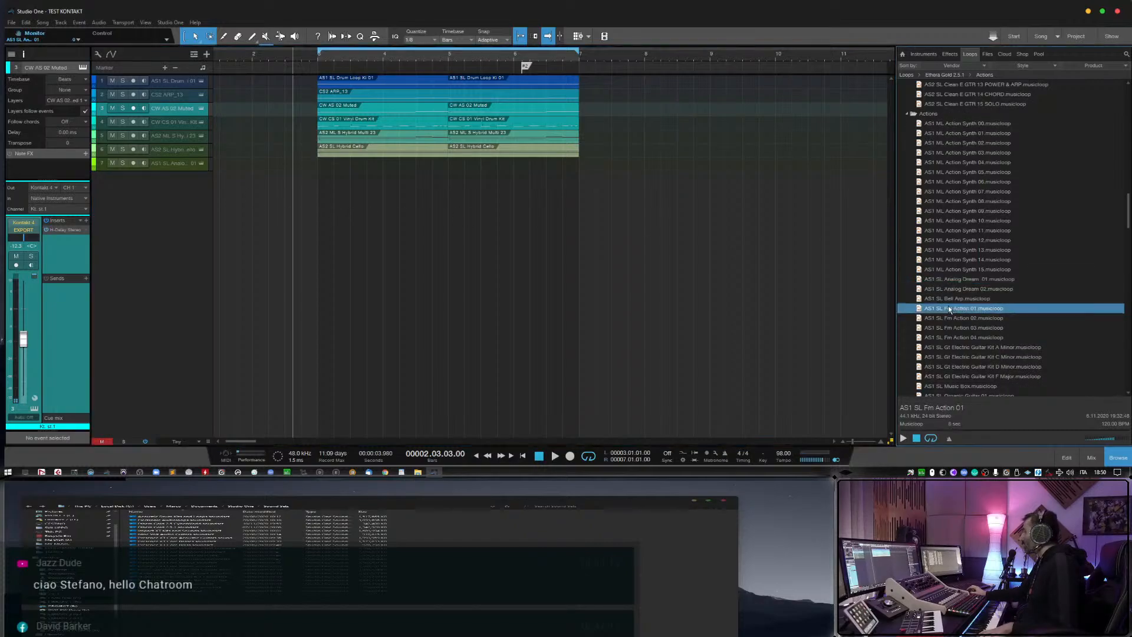
pyautogui.scroll(-1, 950, 309)
pyautogui.scroll(-1, 951, 310)
pyautogui.click(954, 298)
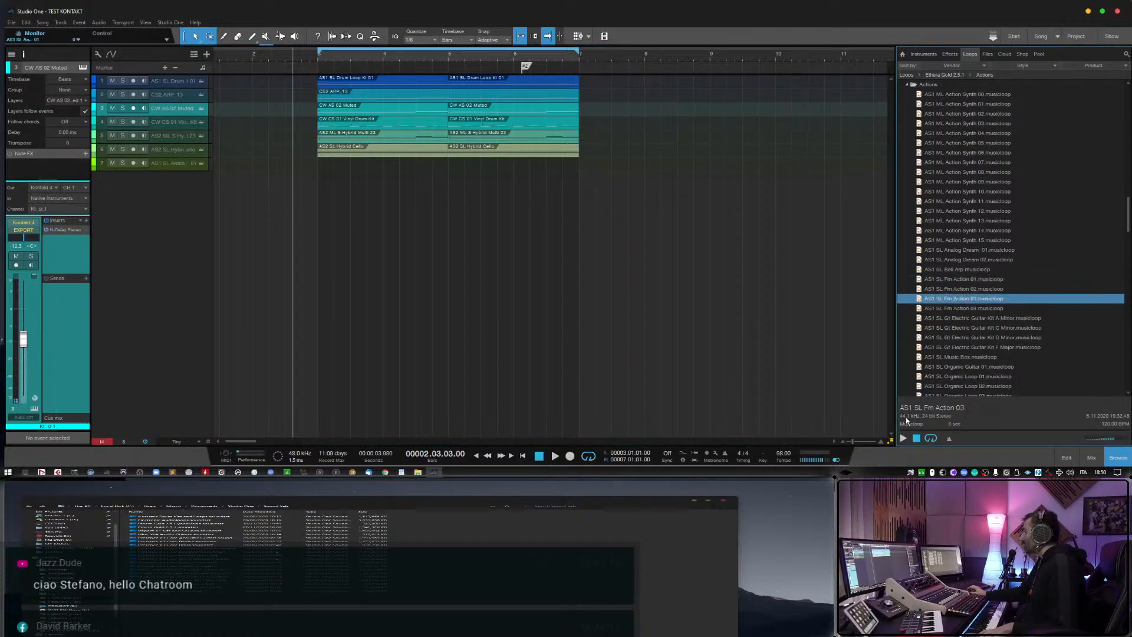
pyautogui.press('Down')
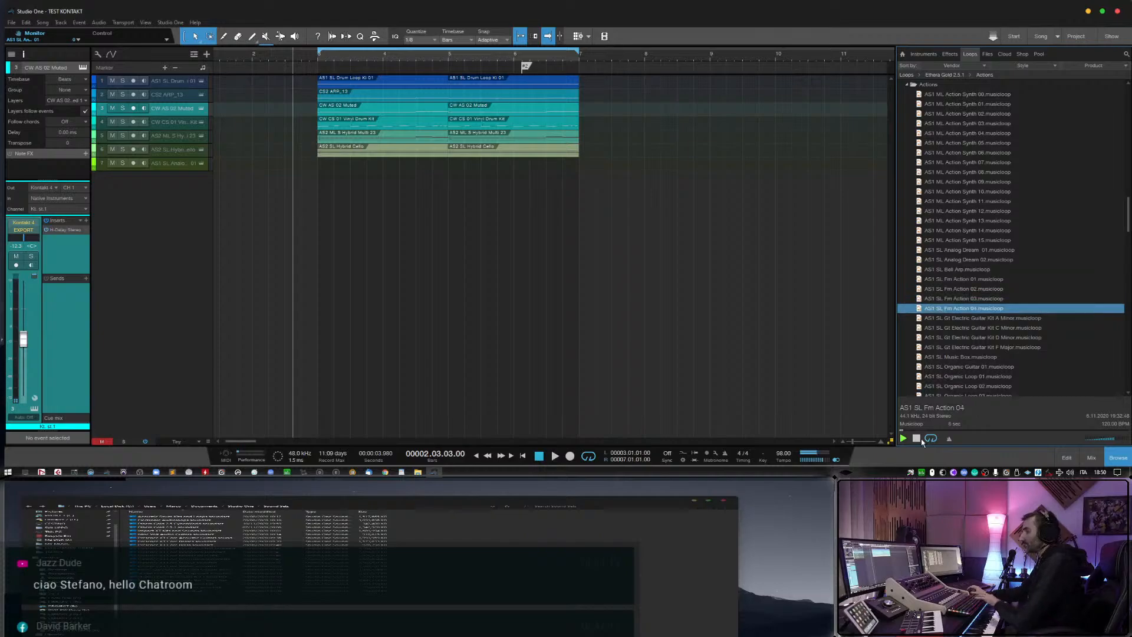
# Preview the AS1 SL Gt Electric Guitar Kit A Minor and D Minor musicloops.
pyautogui.press('Down')
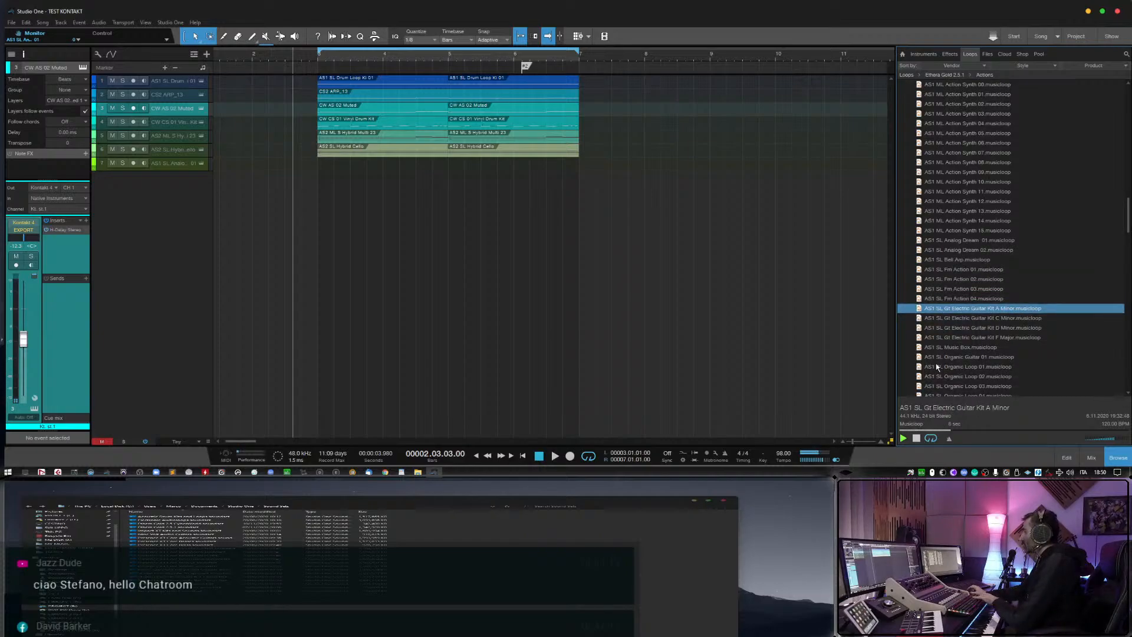
pyautogui.scroll(-2, 936, 365)
pyautogui.scroll(-1, 943, 348)
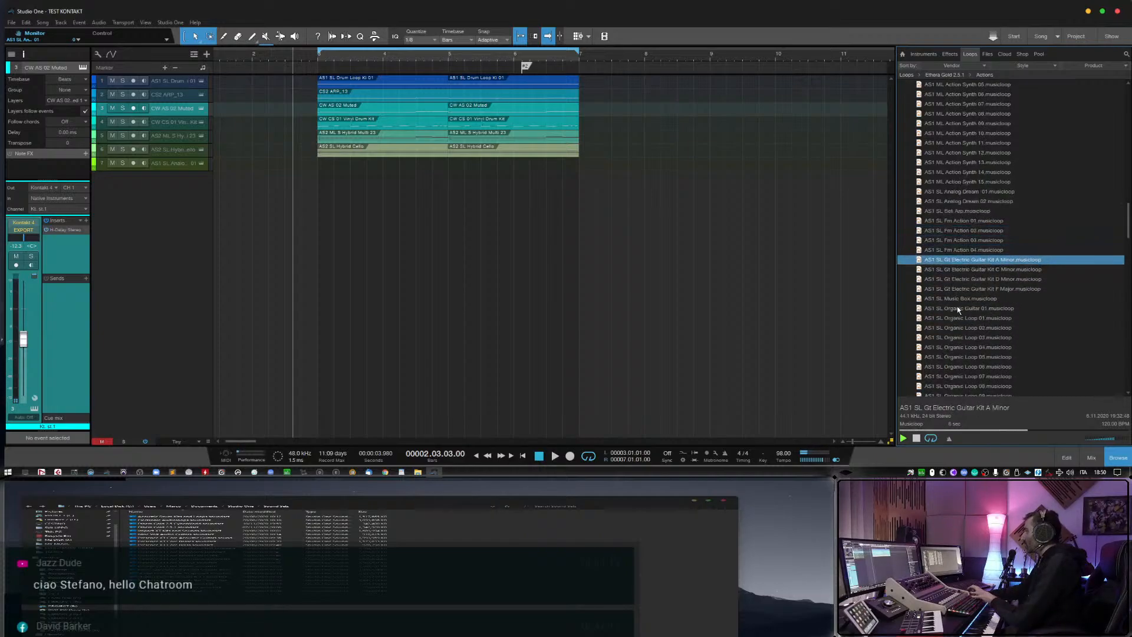
pyautogui.click(985, 280)
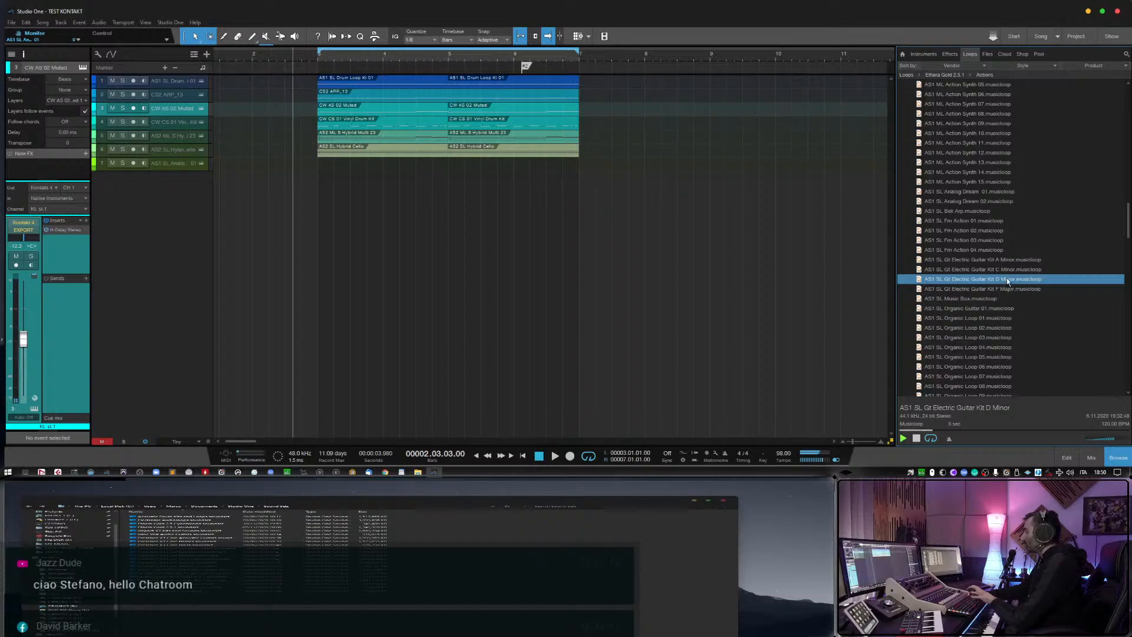
# Add AS1 SL Gt Electric Guitar Kit D Minor as a monitored track without its event, and play the arrangement from bar 3.
pyautogui.moveTo(1007, 277); pyautogui.dragTo(337, 190)
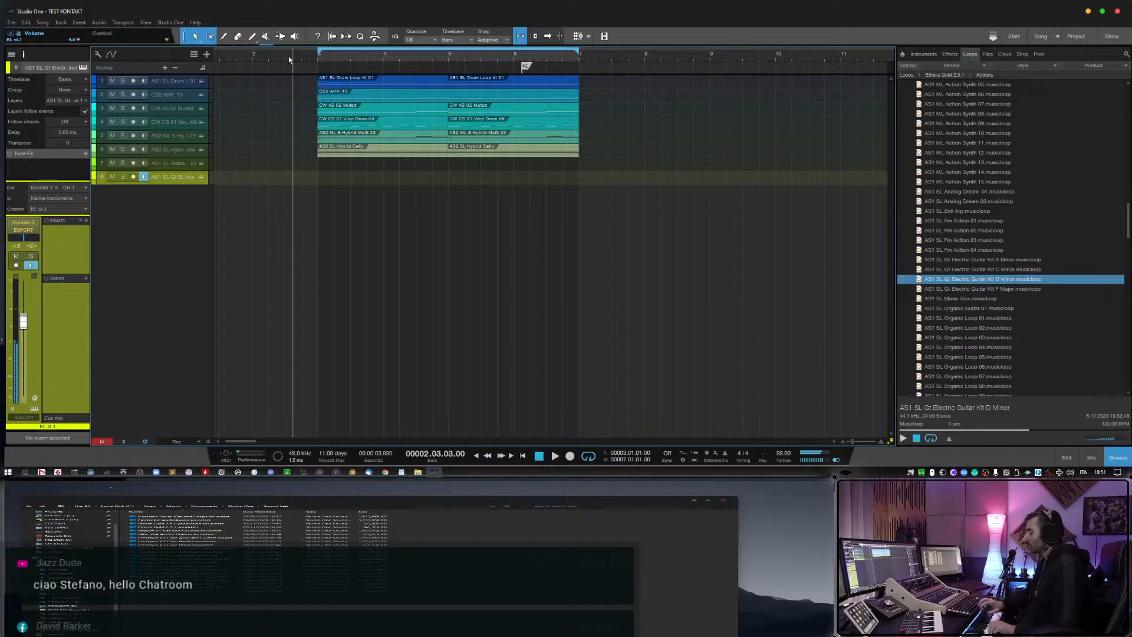
pyautogui.click(318, 58)
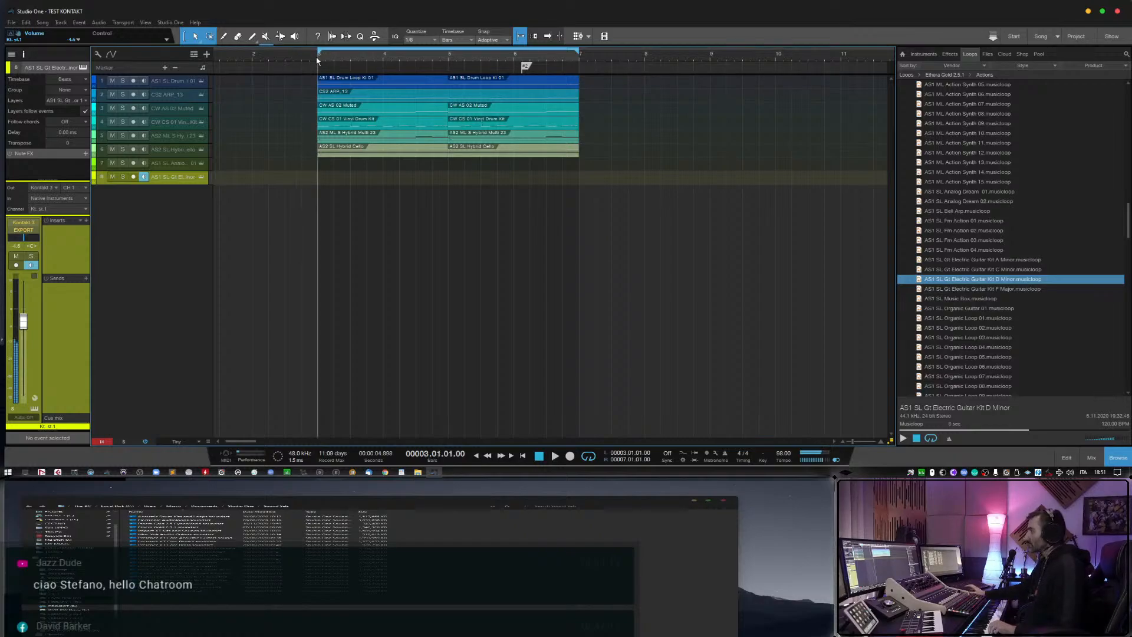
pyautogui.press('space')
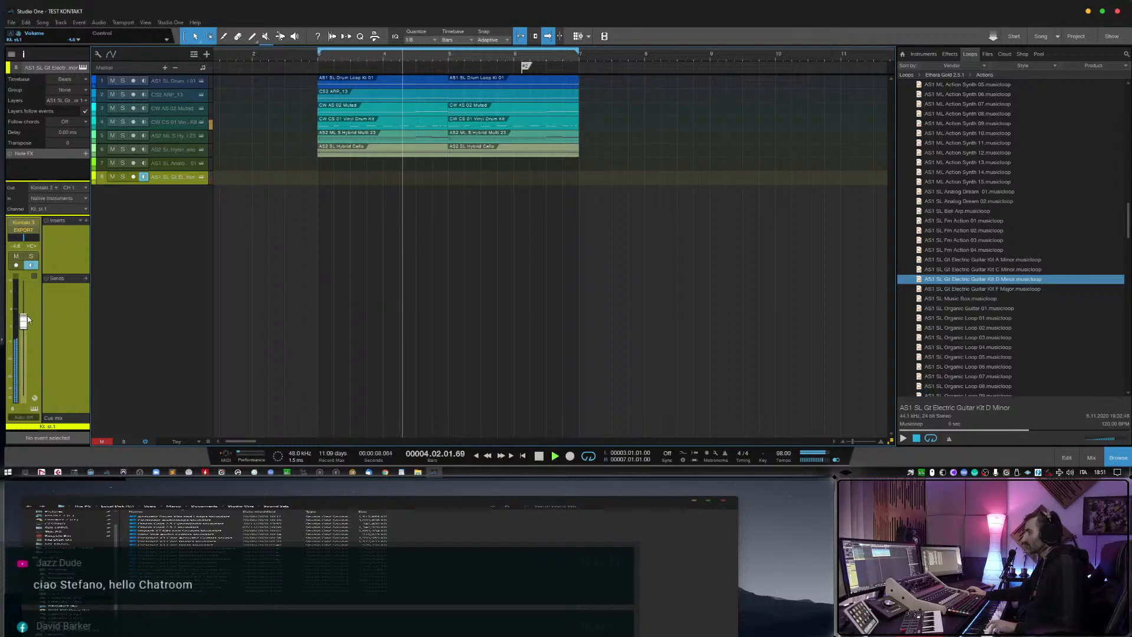
# Adjust the electric guitar kit track's volume over the playing arrangement, and remove the track with its instrument.
pyautogui.moveTo(27, 316); pyautogui.dragTo(27, 323)
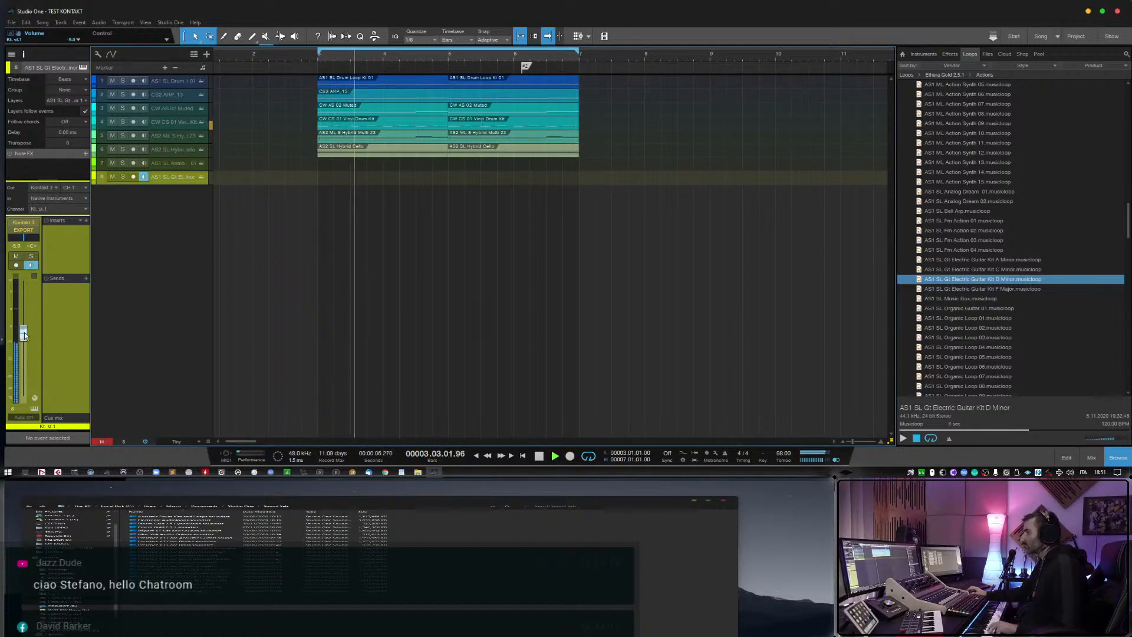
pyautogui.moveTo(23, 324); pyautogui.dragTo(28, 331)
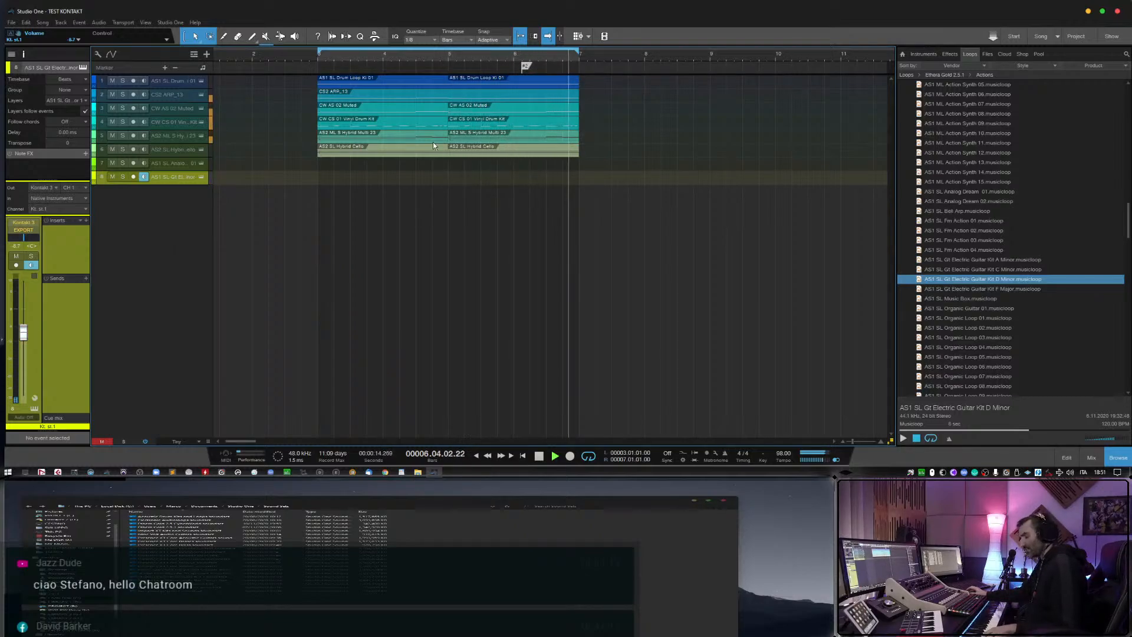
pyautogui.moveTo(24, 331)
pyautogui.mouseDown()
pyautogui.moveTo(33, 313)
pyautogui.moveTo(34, 324)
pyautogui.mouseUp()
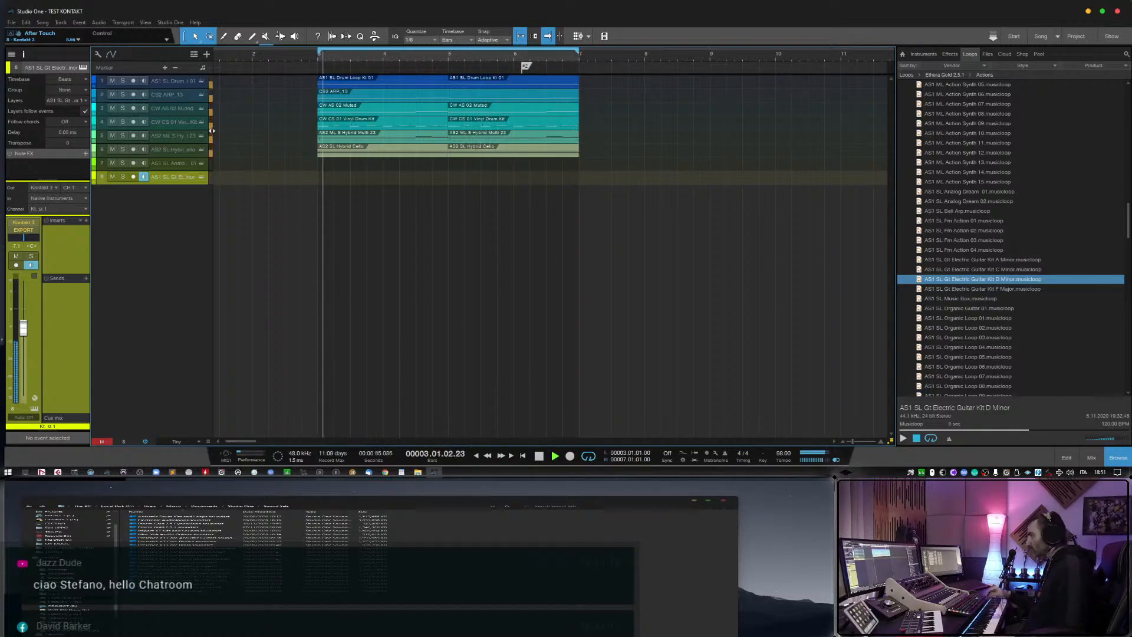
pyautogui.rightClick(187, 178)
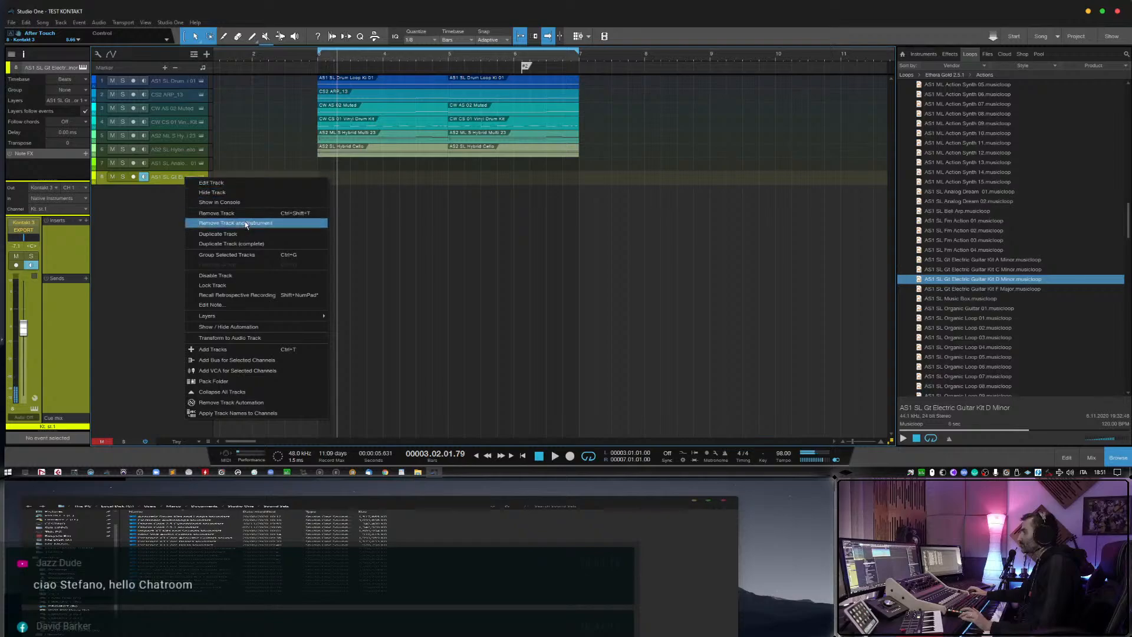
pyautogui.click(212, 223)
# Preview musicloops from the AS1 SL Organic Loop, Fm Action and Analog Dream groups.
pyautogui.click(980, 319)
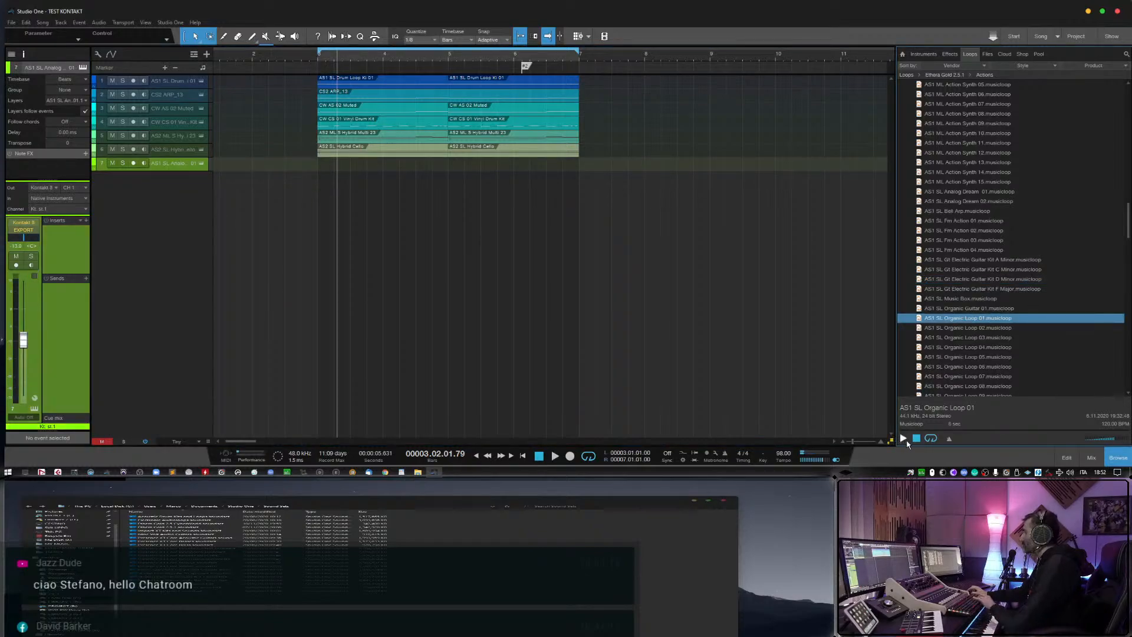
pyautogui.scroll(-3, 950, 366)
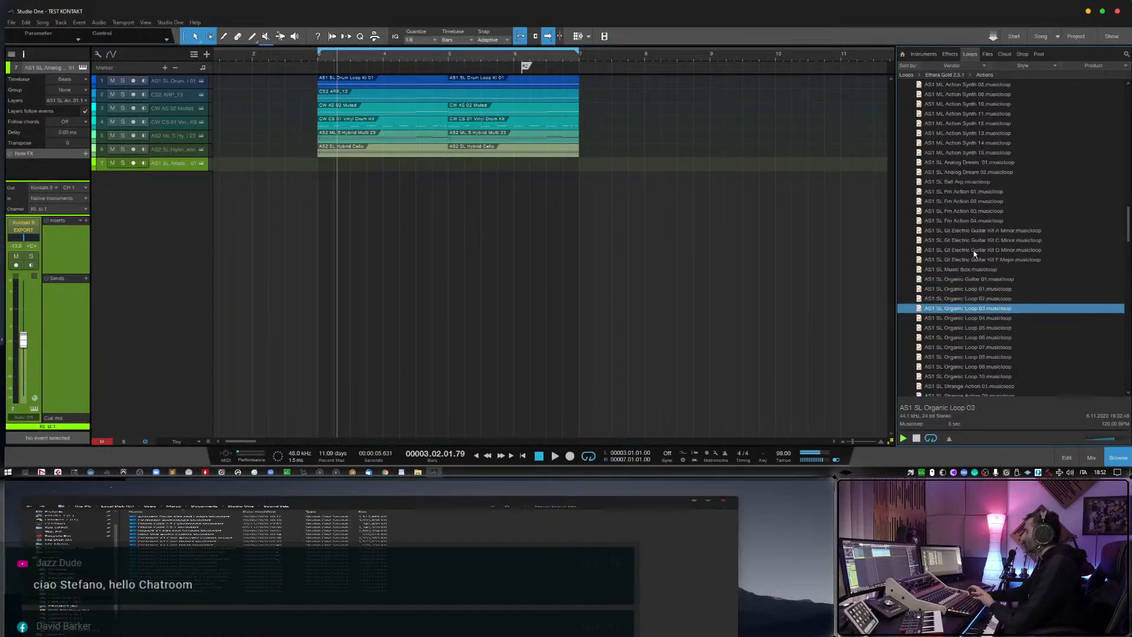
pyautogui.click(979, 201)
pyautogui.click(980, 210)
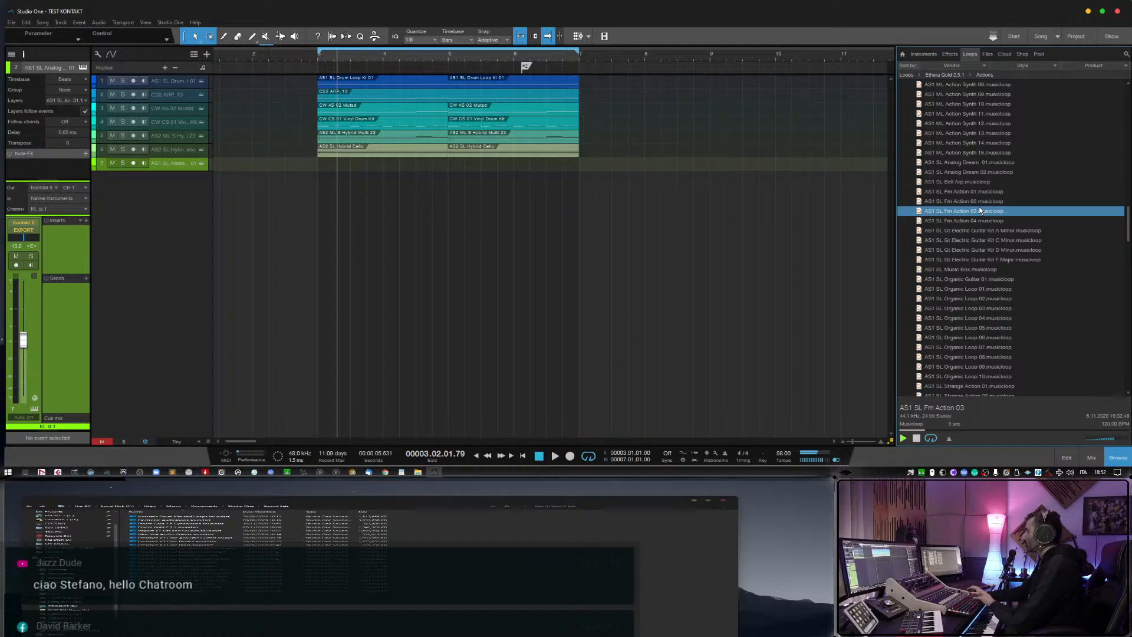
pyautogui.scroll(1, 980, 211)
pyautogui.click(988, 182)
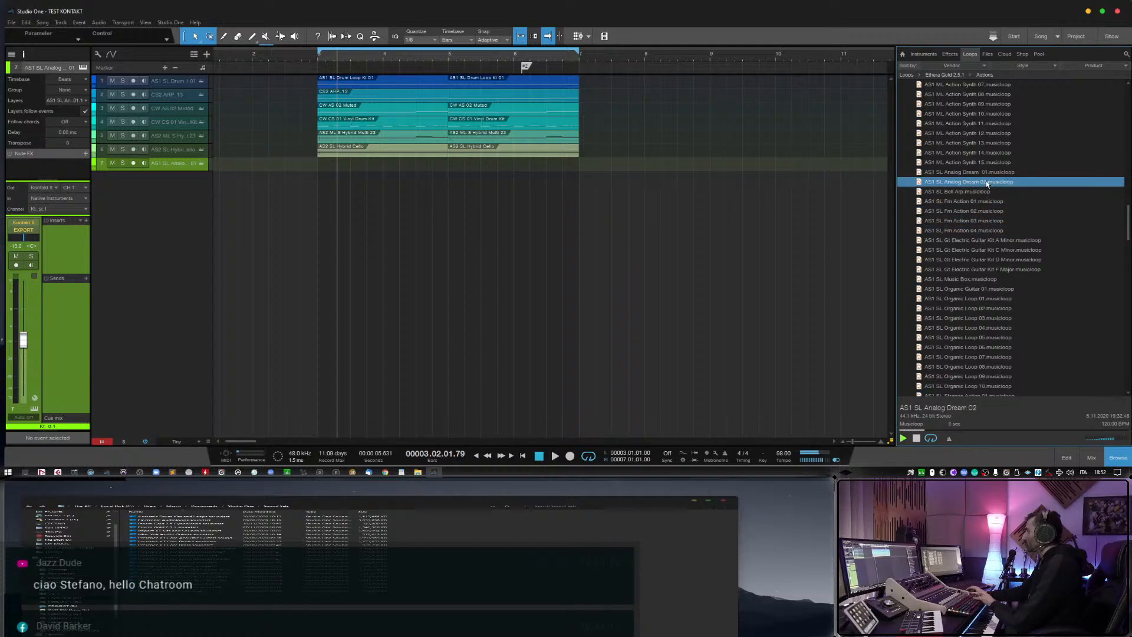
pyautogui.press('Up')
# Preview the AS1 SL musicloops from Organic Loop 09 on through Strange Action 03.
pyautogui.click(1012, 369)
pyautogui.scroll(-4, 1011, 370)
pyautogui.press('Down')
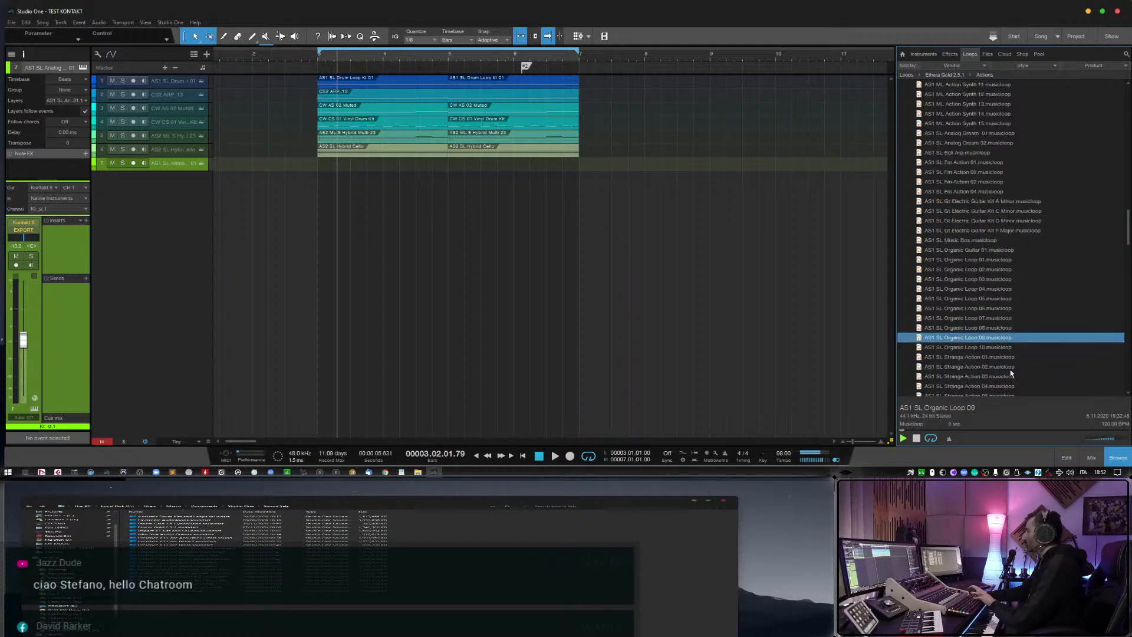
pyautogui.scroll(-4, 1010, 369)
pyautogui.press('Down')
pyautogui.press('Down')
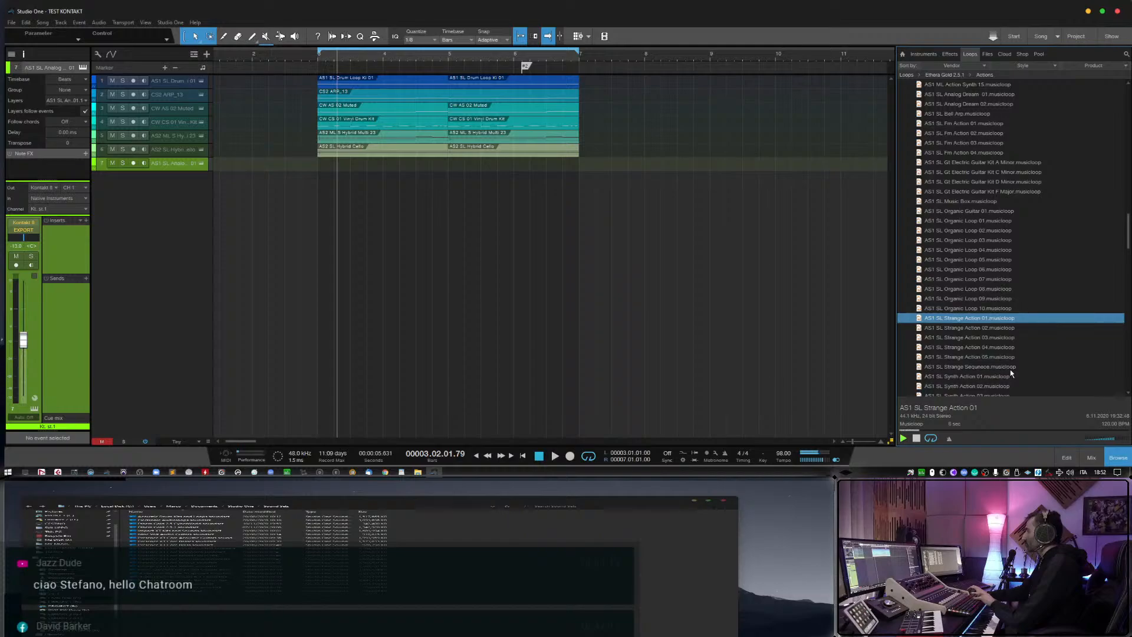
pyautogui.press('Down')
pyautogui.scroll(-2, 1010, 369)
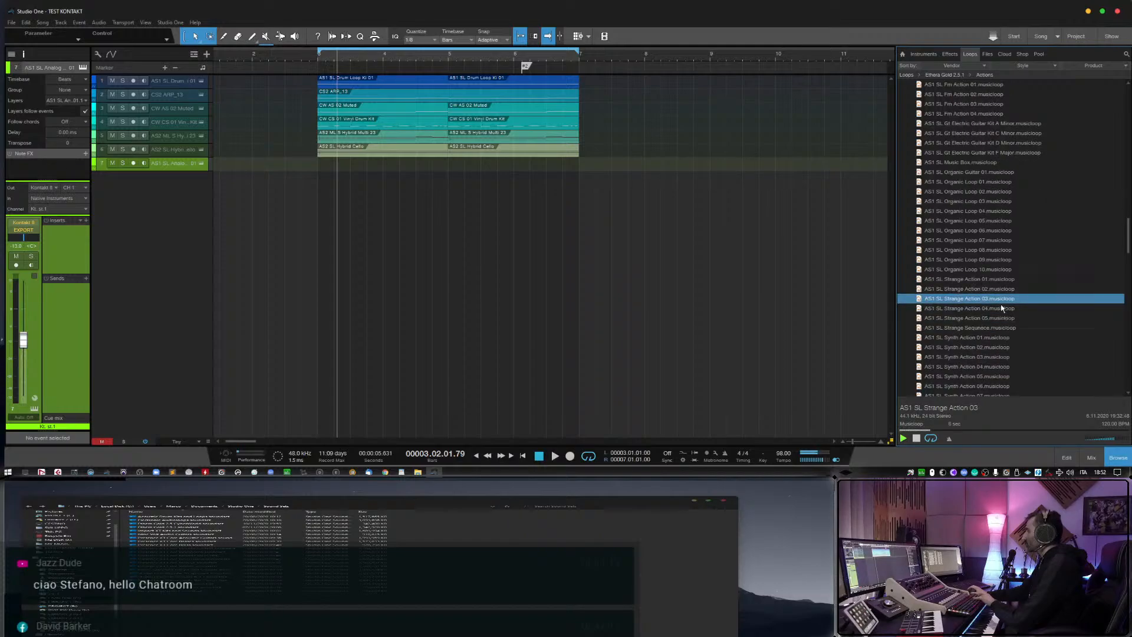
# Add AS1 SL Strange Action 02 as a record-armed track without its event, and play it from bar 2 with other tracks muted.
pyautogui.moveTo(999, 289); pyautogui.dragTo(339, 242)
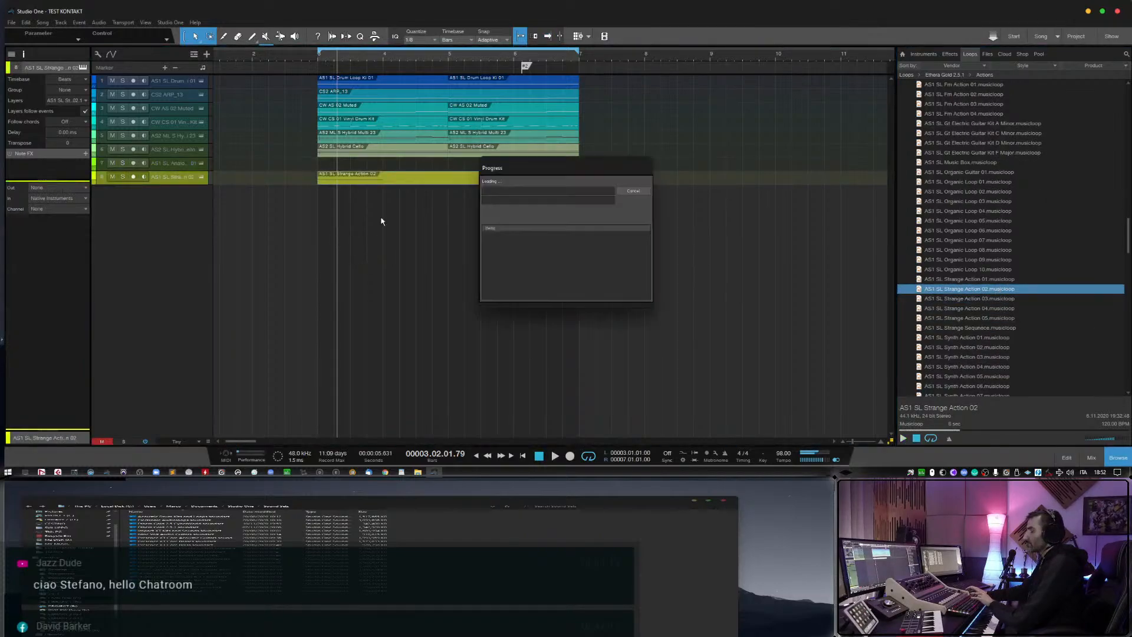
pyautogui.click(133, 177)
pyautogui.moveTo(22, 310); pyautogui.dragTo(30, 334)
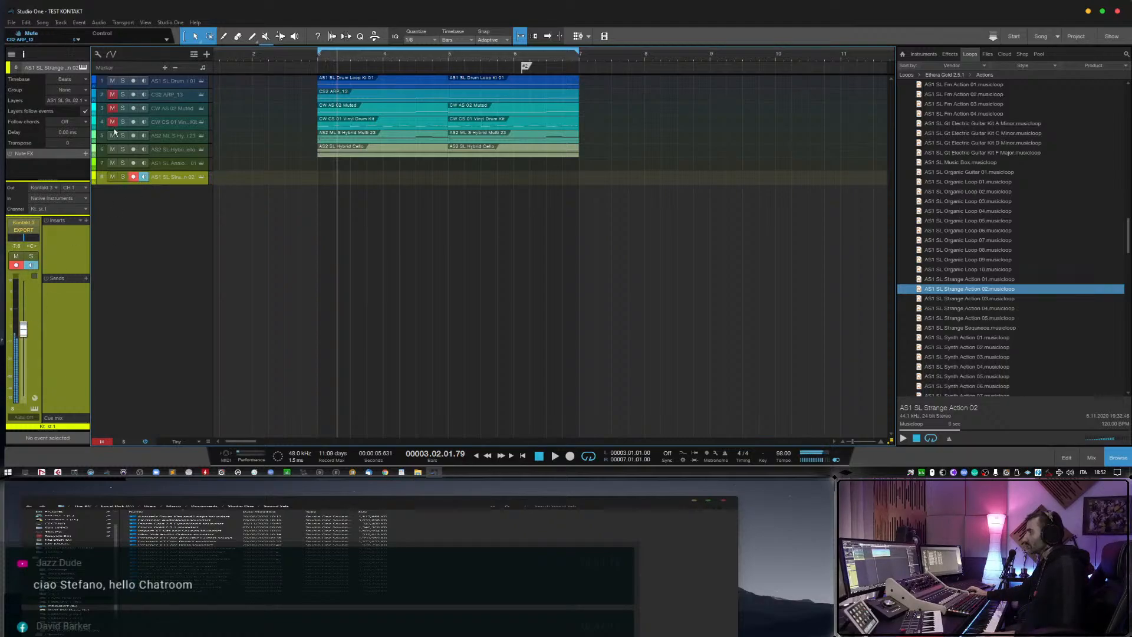
pyautogui.click(300, 57)
pyautogui.press('space')
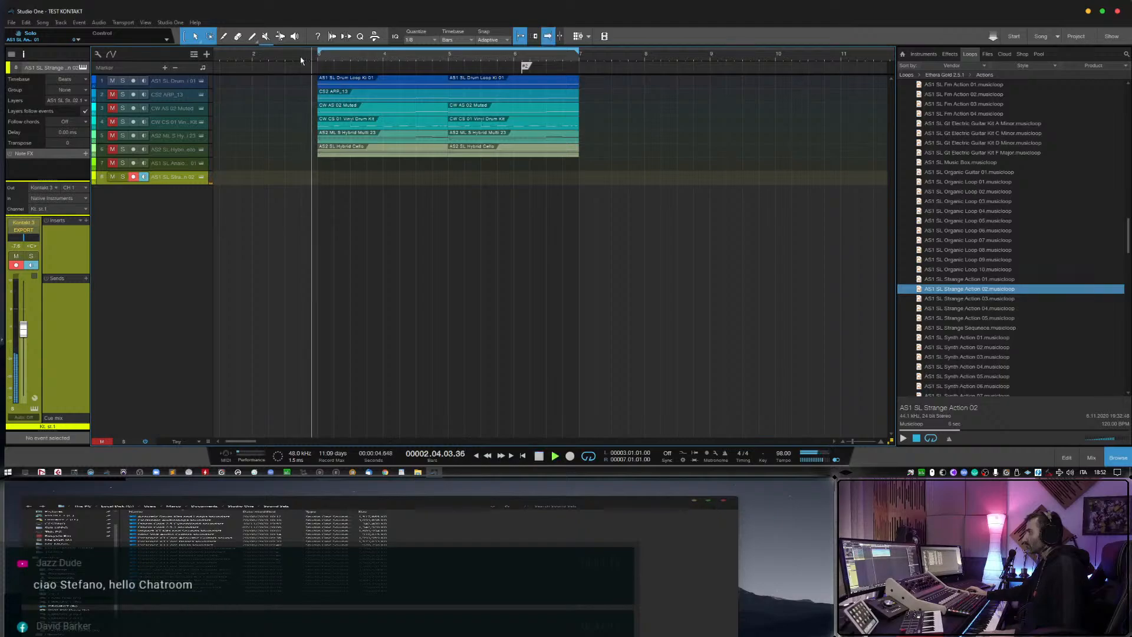
# Balance the volumes of the Strange Action 02 and Drum Loop Kit 01 tracks against each other during playback.
pyautogui.moveTo(25, 335); pyautogui.dragTo(26, 316)
pyautogui.click(169, 84)
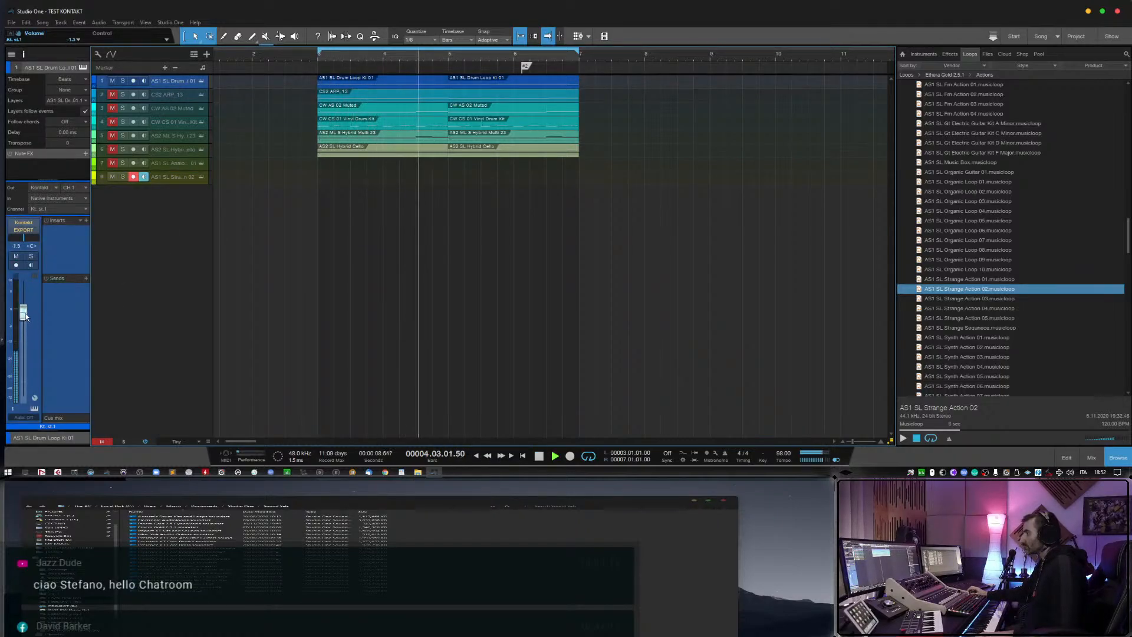
pyautogui.click(167, 177)
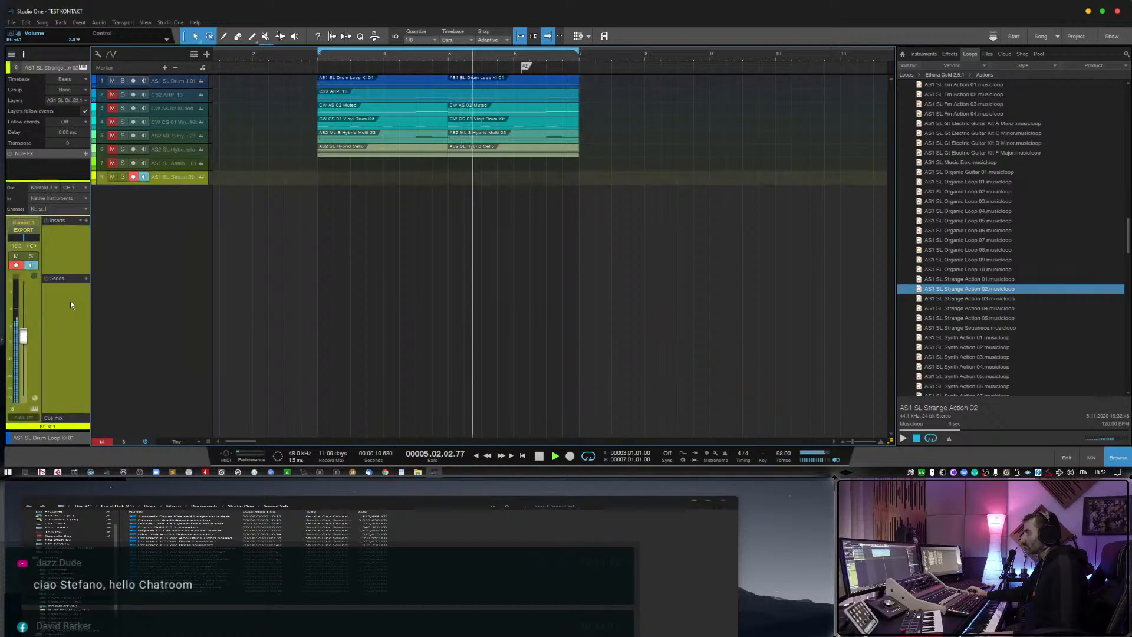
pyautogui.moveTo(24, 341); pyautogui.dragTo(25, 343)
# Stop playback and remove the Strange Action 02 track with its instrument.
pyautogui.press('space')
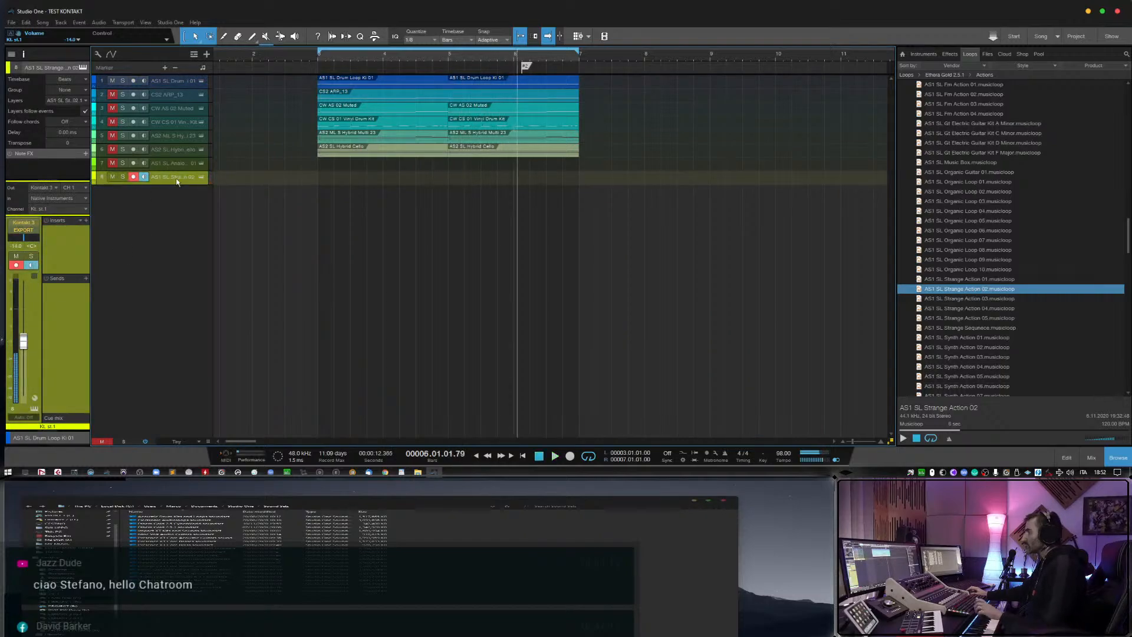
pyautogui.rightClick(175, 178)
pyautogui.click(204, 226)
# Preview the AS1 SL Strange Sequence musicloop and AS1 SL Synth Action 01 through 05.
pyautogui.click(970, 328)
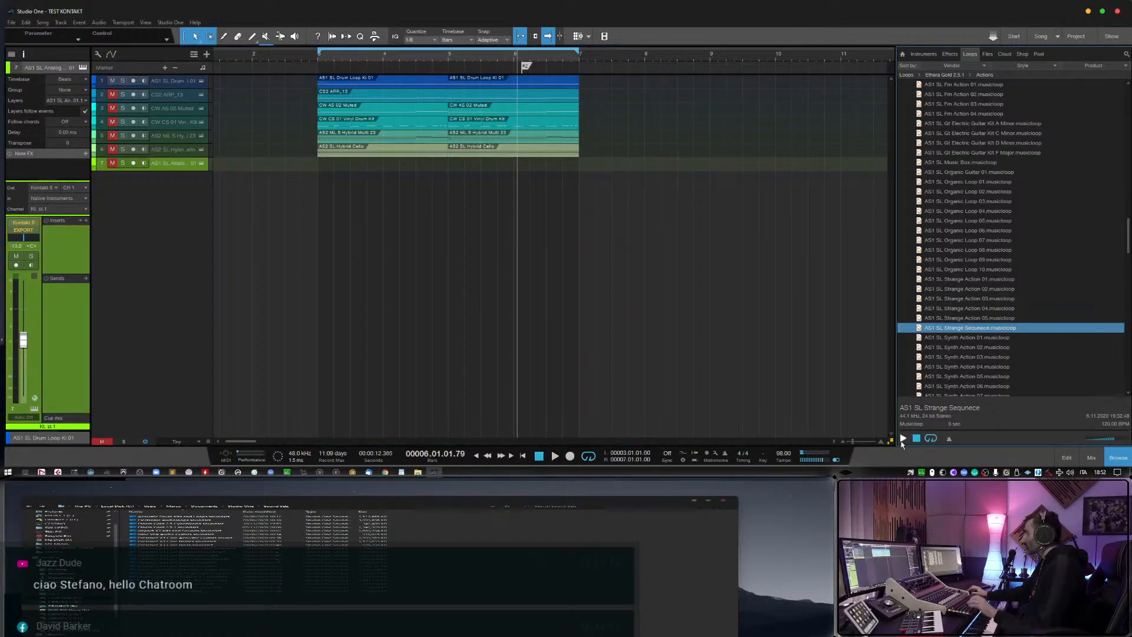
pyautogui.press('Down')
pyautogui.press('Down')
pyautogui.press('Down')
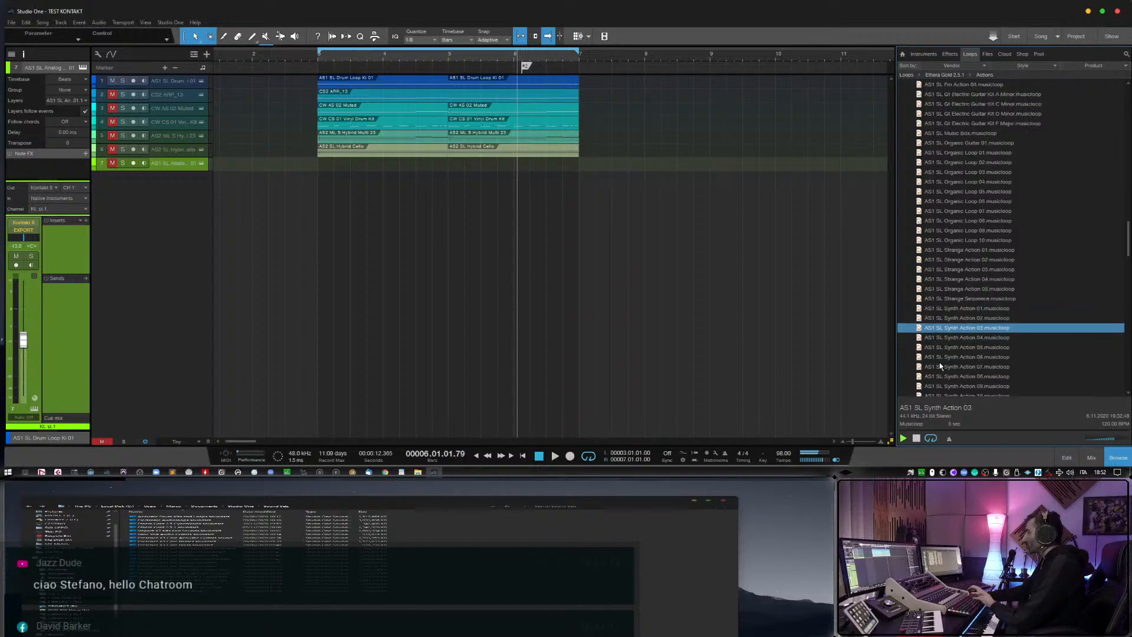
pyautogui.press('Down')
pyautogui.press('Down')
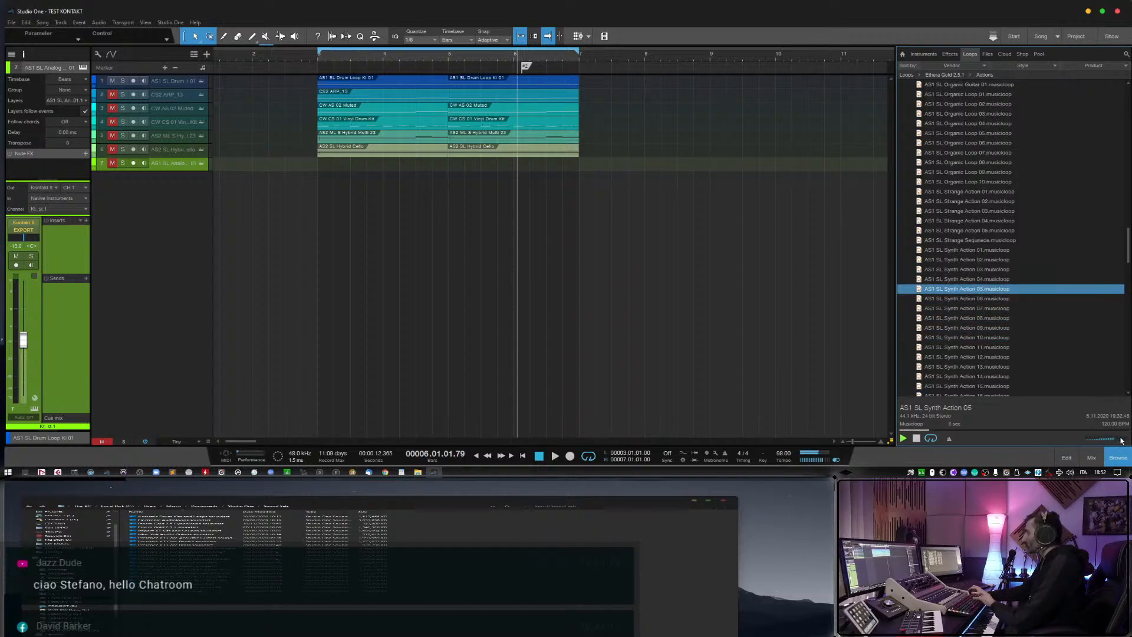
# Add AS1 SL Synth Action 05 as an unsoloed, record-armed track without its event, and lower its volume.
pyautogui.moveTo(993, 291); pyautogui.dragTo(342, 194)
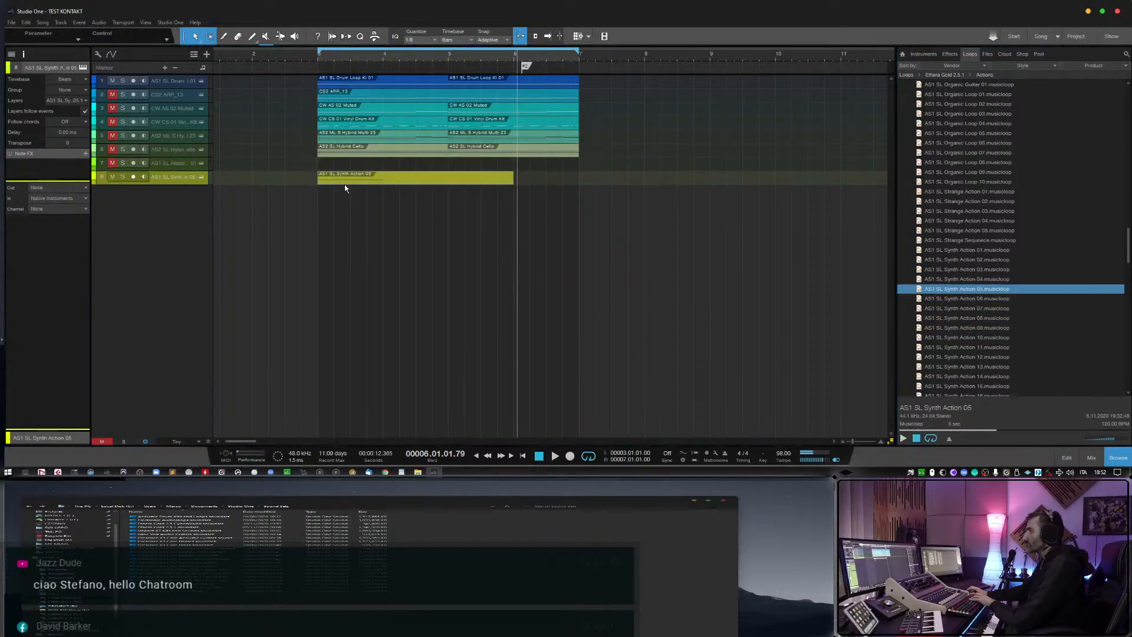
pyautogui.press('Delete')
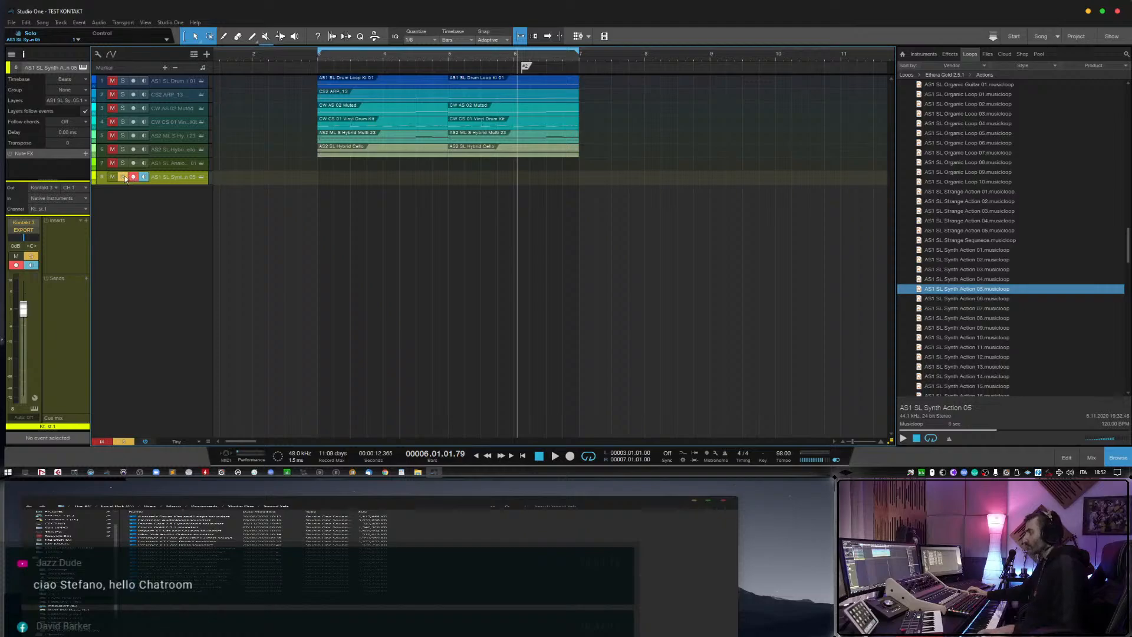
pyautogui.click(125, 176)
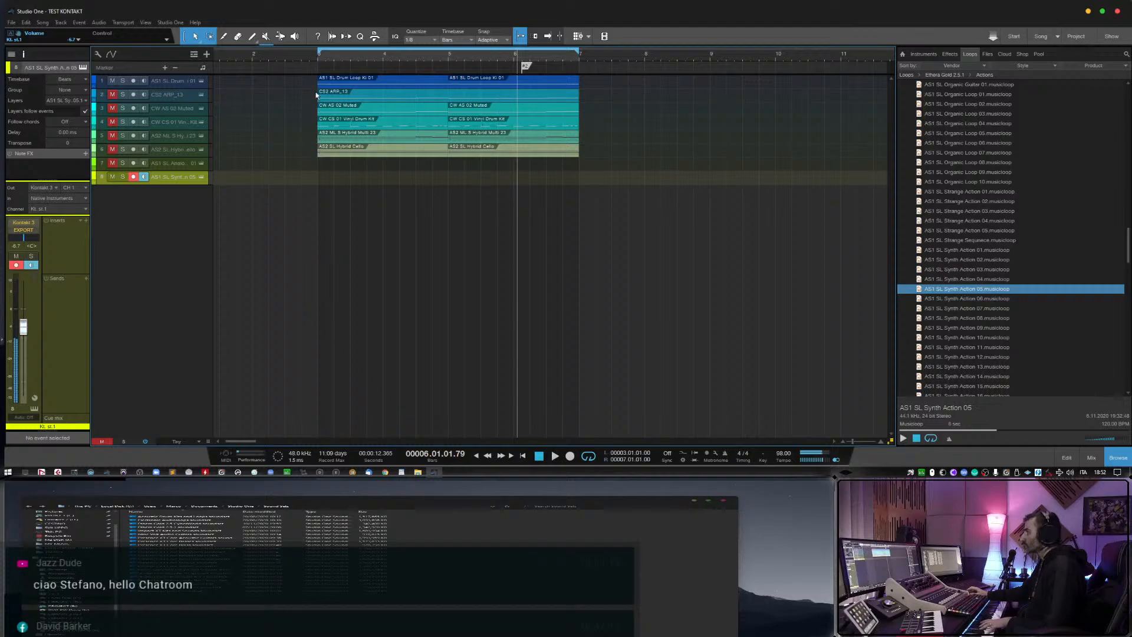
# Lower the Synth Action 05 track's volume further while playing from bar 2, and unmute the drum loop and CS2 ARP_13 tracks.
pyautogui.click(283, 59)
pyautogui.press('space')
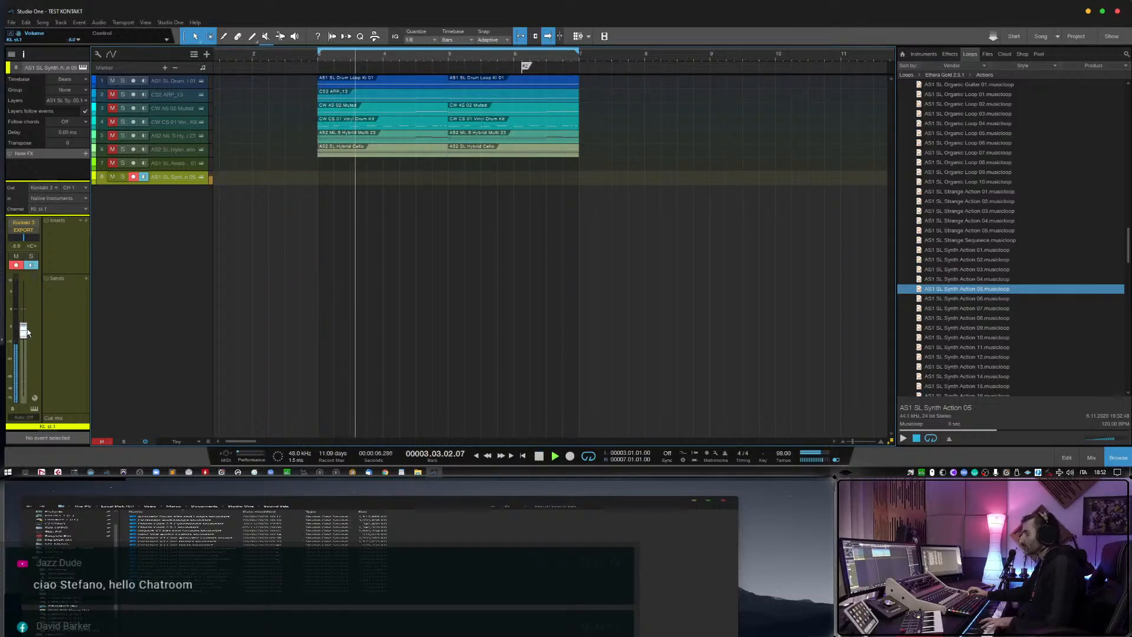
pyautogui.moveTo(24, 328); pyautogui.dragTo(27, 333)
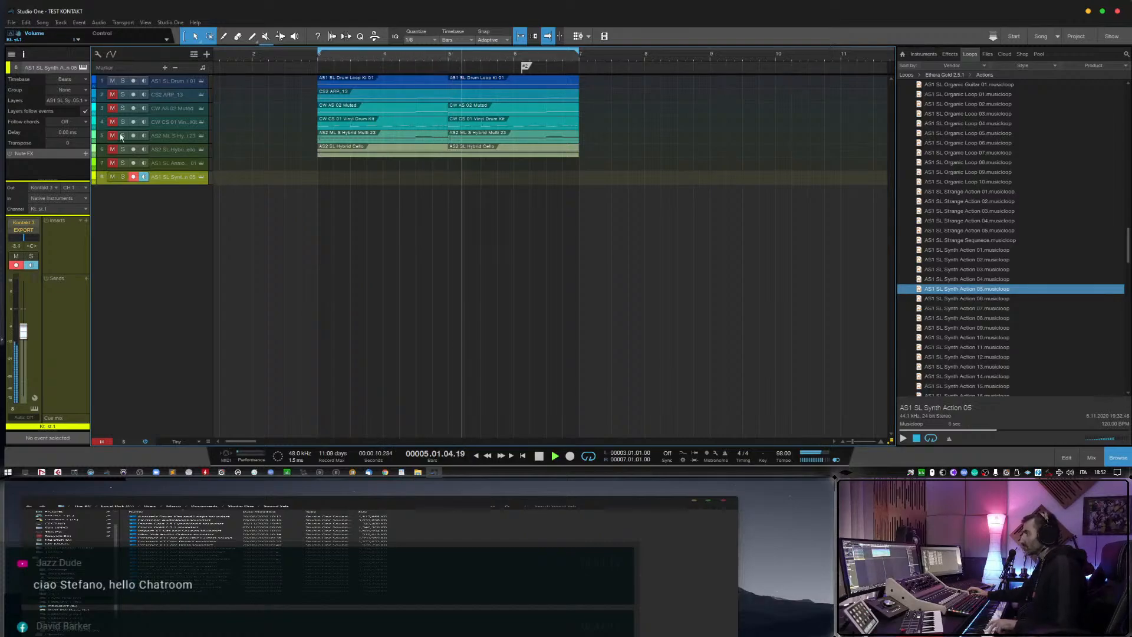
pyautogui.click(112, 80)
pyautogui.click(113, 94)
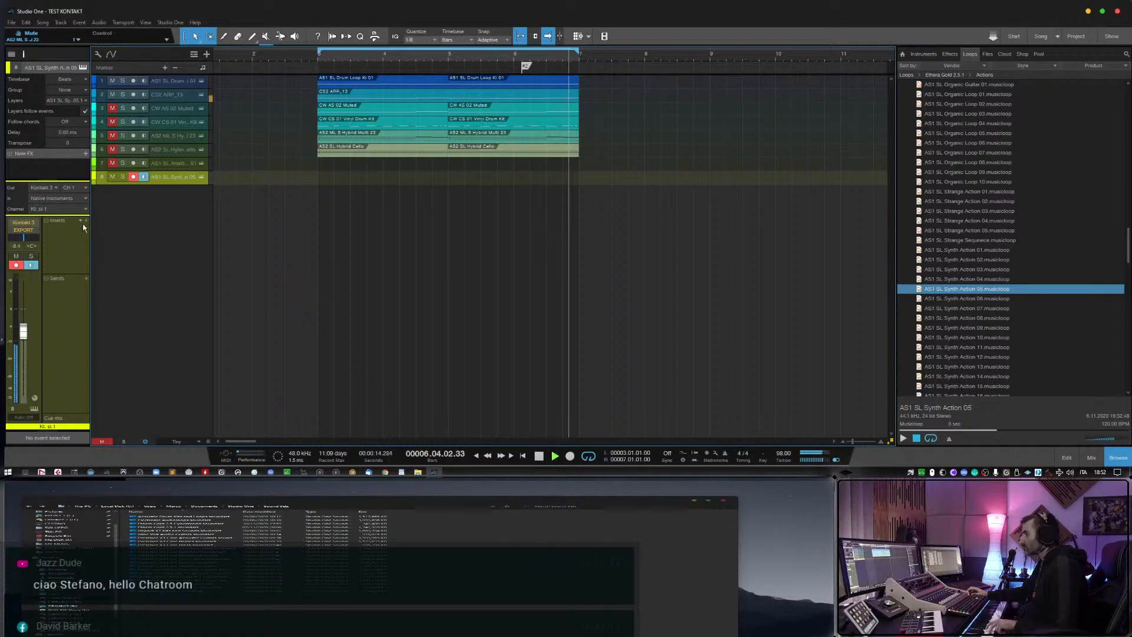
# Fine-tune the Synth Action 05 track's volume downward while the arrangement plays.
pyautogui.moveTo(23, 332); pyautogui.dragTo(29, 339)
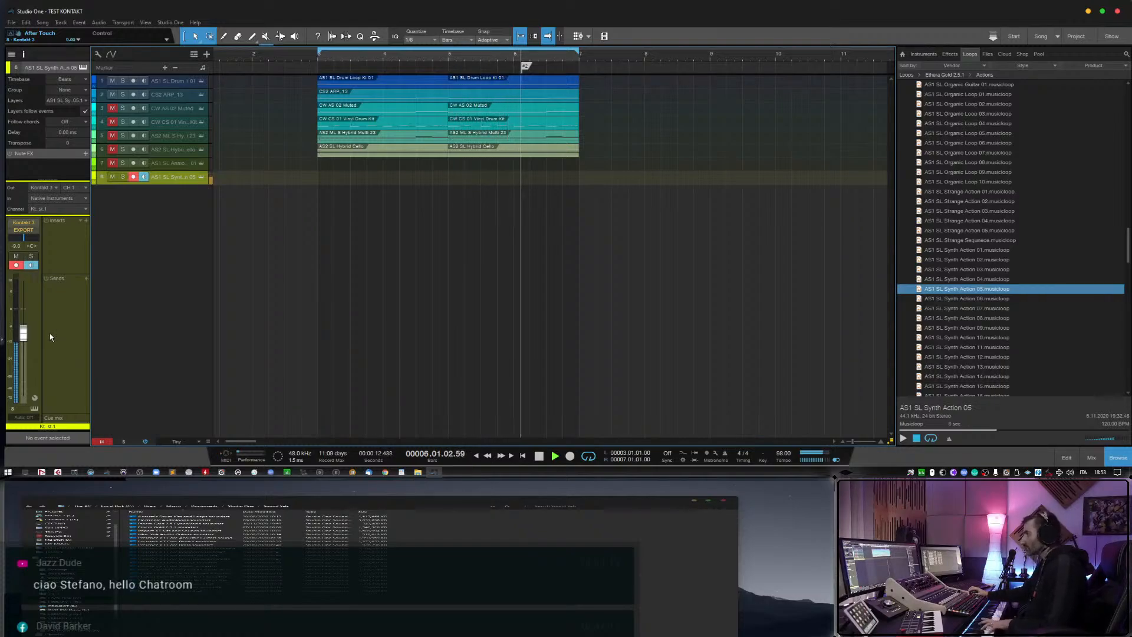
pyautogui.moveTo(23, 334); pyautogui.dragTo(28, 341)
pyautogui.moveTo(28, 337); pyautogui.dragTo(28, 339)
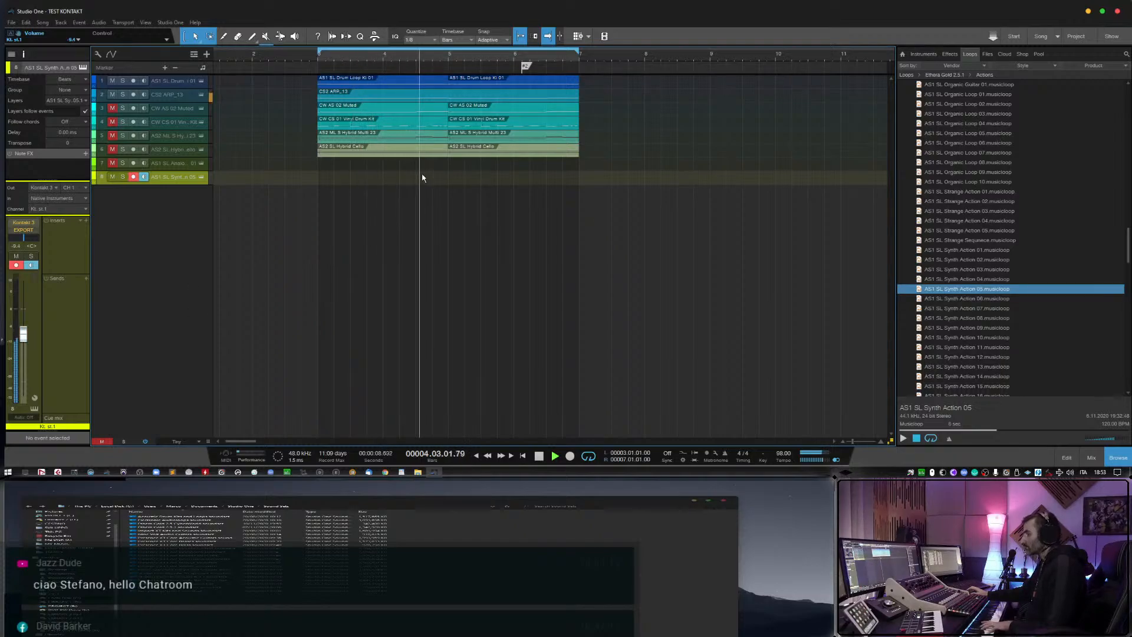
# Stop playback and remove the Synth Action 05 track with its instrument.
pyautogui.press('space')
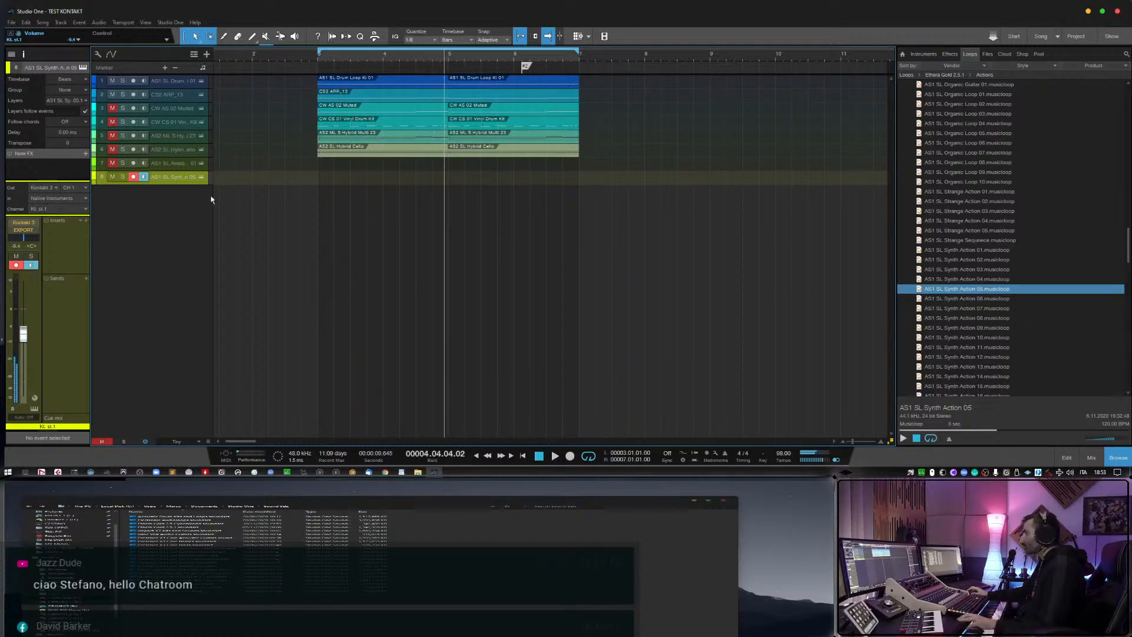
pyautogui.rightClick(178, 181)
pyautogui.click(201, 228)
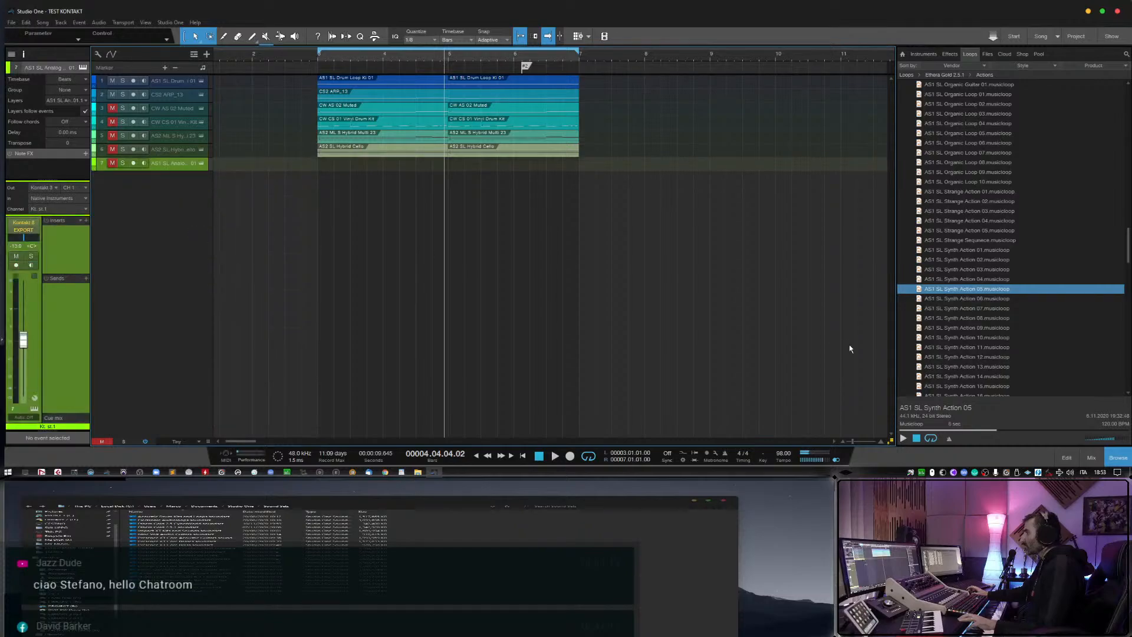
# Preview the AS1 SL Synth Action 20 musicloop.
pyautogui.scroll(-3, 917, 346)
pyautogui.click(954, 345)
pyautogui.scroll(-3, 956, 346)
pyautogui.scroll(-1, 956, 347)
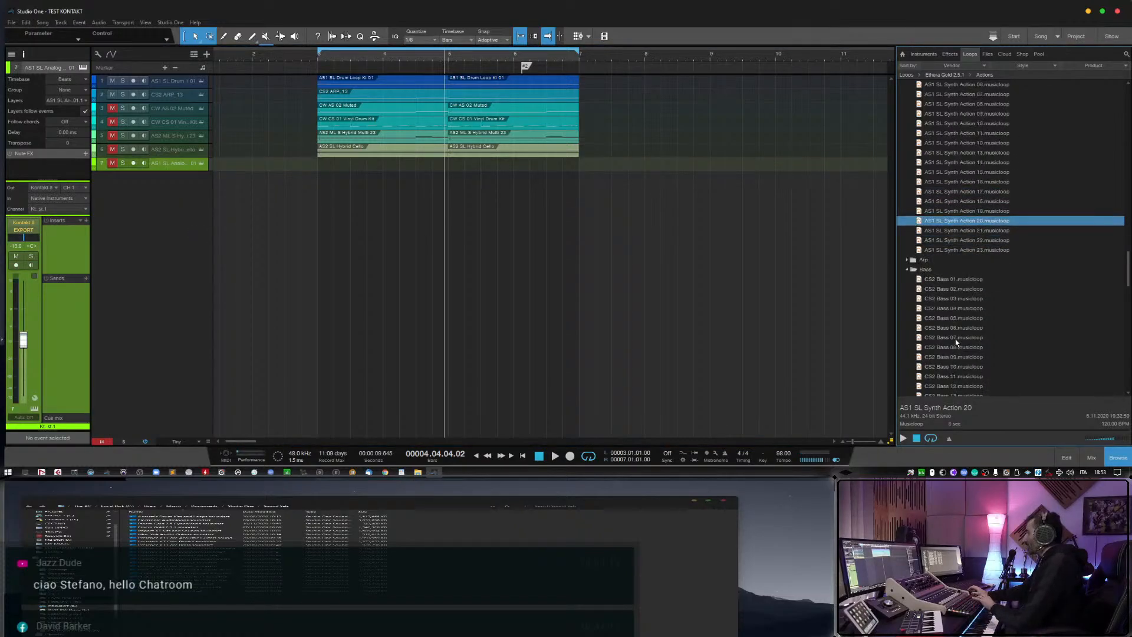
# Expand the Arp folder and preview the CS2 ARP_13 through ARP_18 musicloops under Bass & Synth.
pyautogui.click(907, 259)
pyautogui.scroll(-3, 950, 307)
pyautogui.click(950, 308)
pyautogui.scroll(-1, 952, 319)
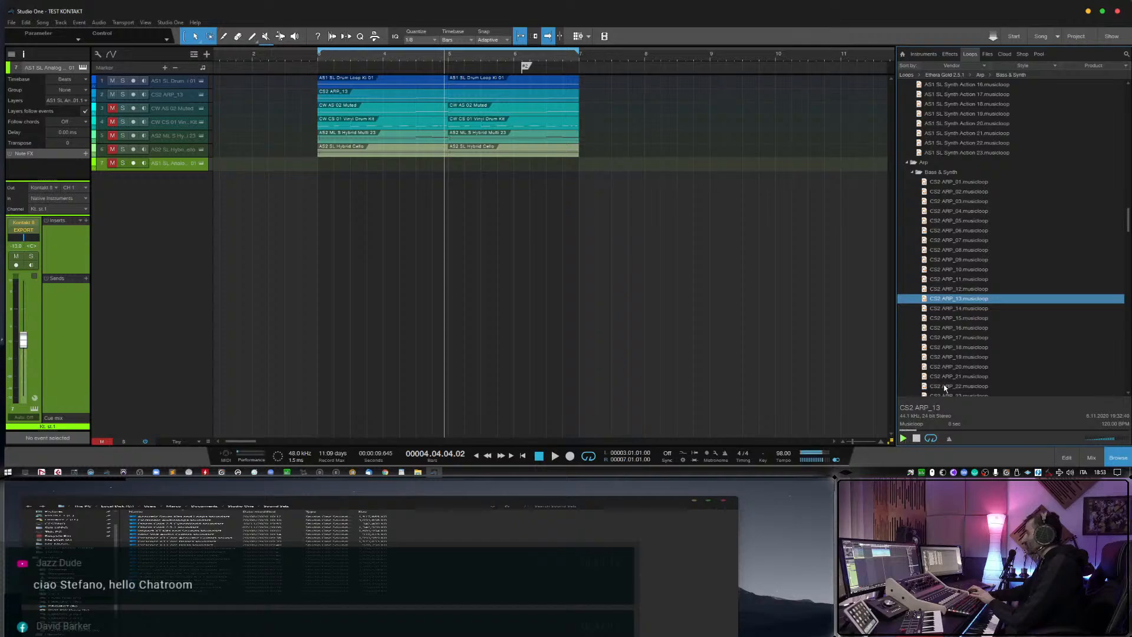
pyautogui.press('Down')
pyautogui.press('Down')
pyautogui.press('Down')
pyautogui.scroll(-1, 945, 387)
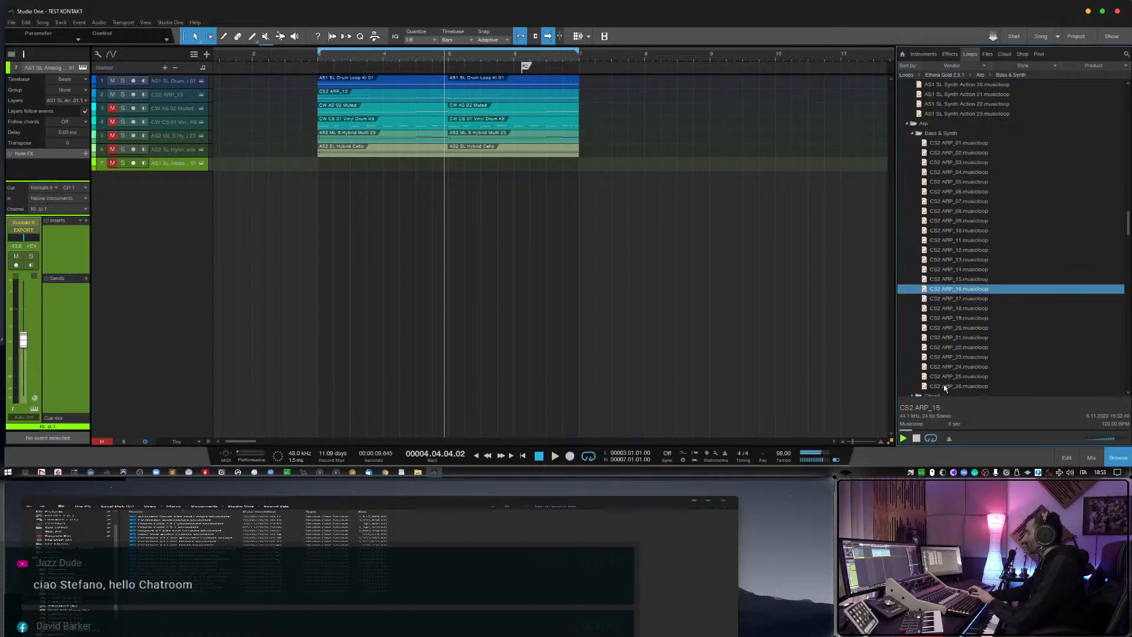
pyautogui.press('Down')
pyautogui.scroll(-1, 946, 383)
pyautogui.press('Down')
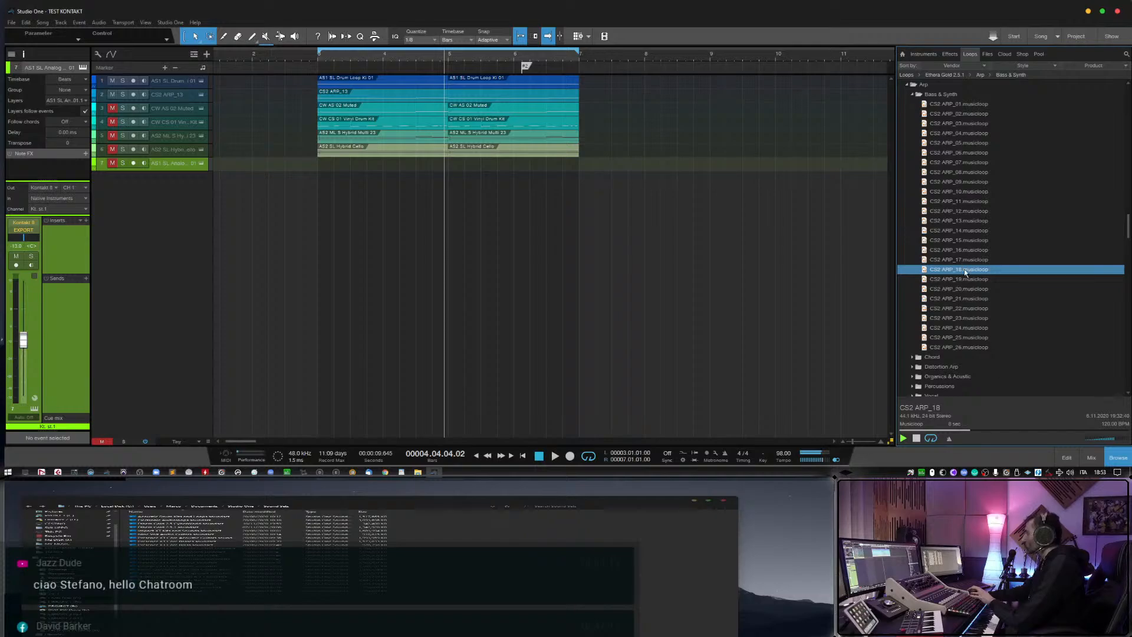
# Add CS2 ARP_18 at bar 3 as a record-armed track, and start playback from around bar 2.
pyautogui.moveTo(966, 272); pyautogui.dragTo(338, 184)
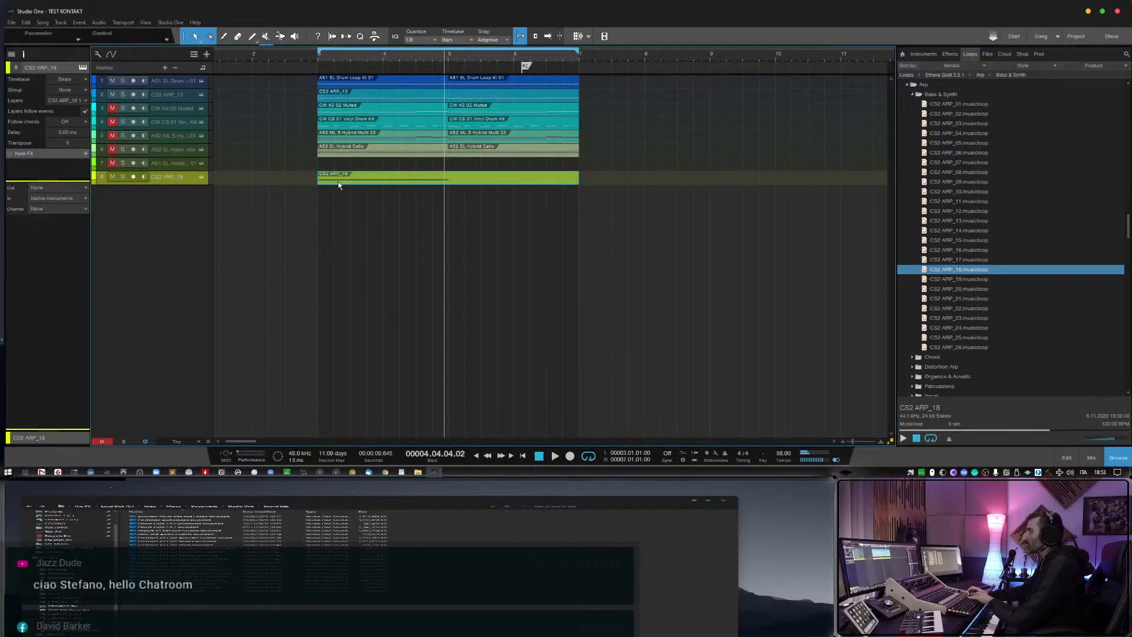
pyautogui.click(134, 178)
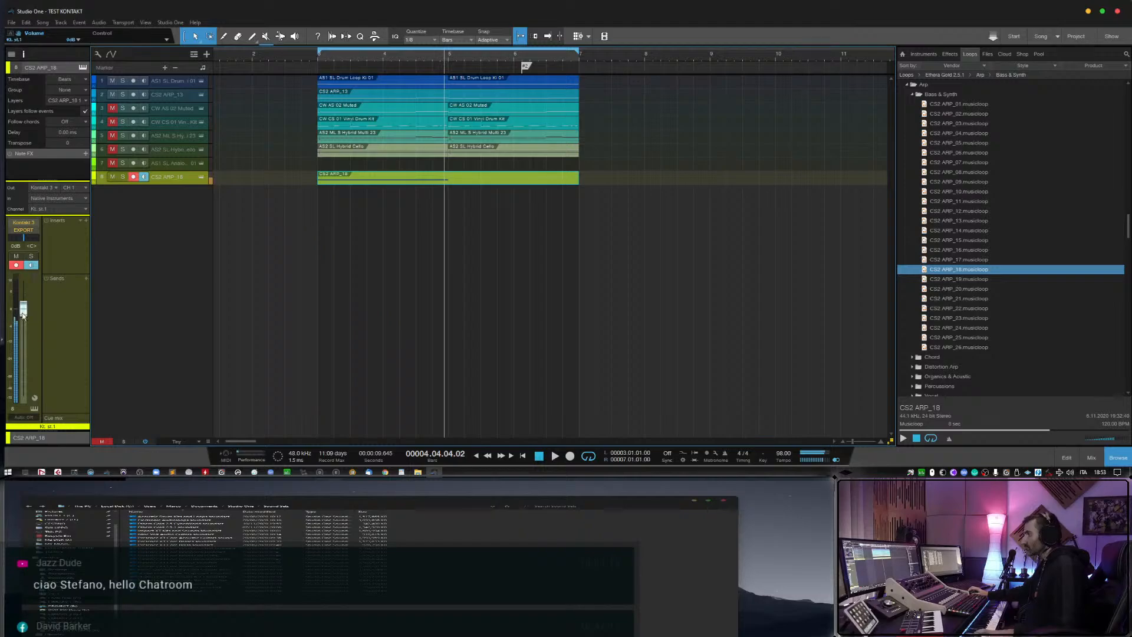
pyautogui.click(267, 59)
pyautogui.press('space')
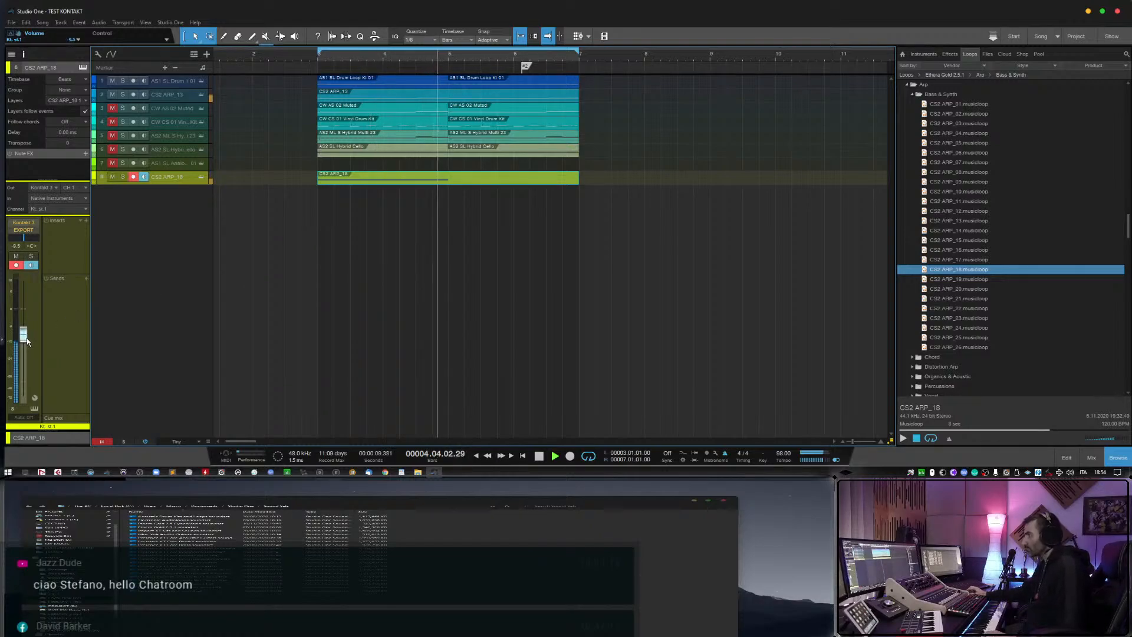
# Balance the volumes of the CS2 ARP_13 and CS2 ARP_18 tracks during playback, lowering CS2 ARP_18.
pyautogui.click(172, 96)
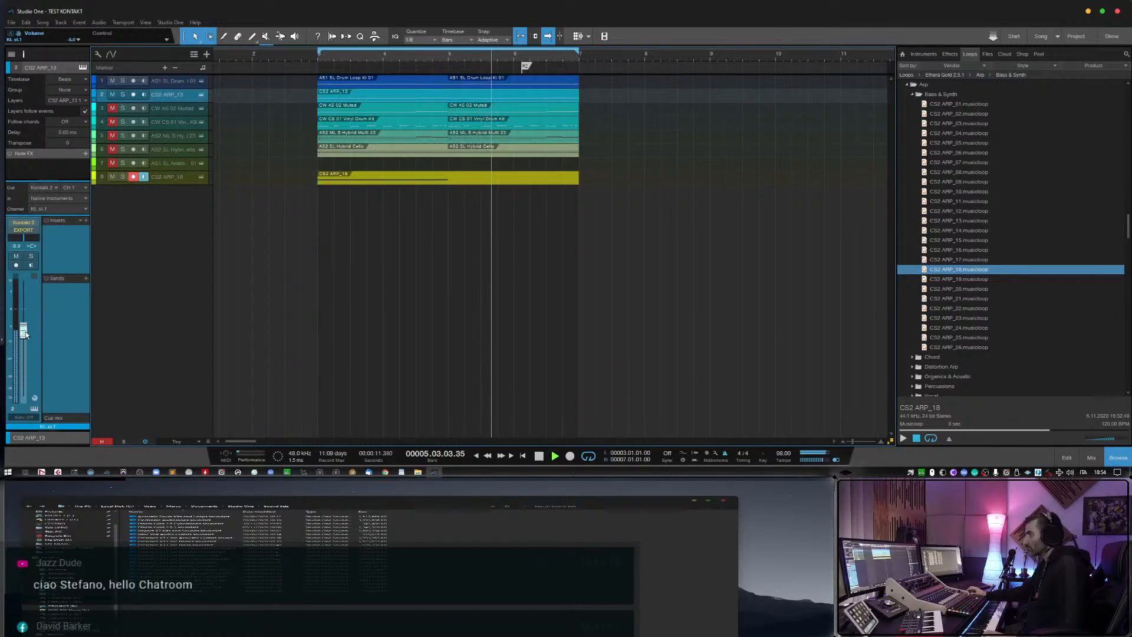
pyautogui.click(177, 180)
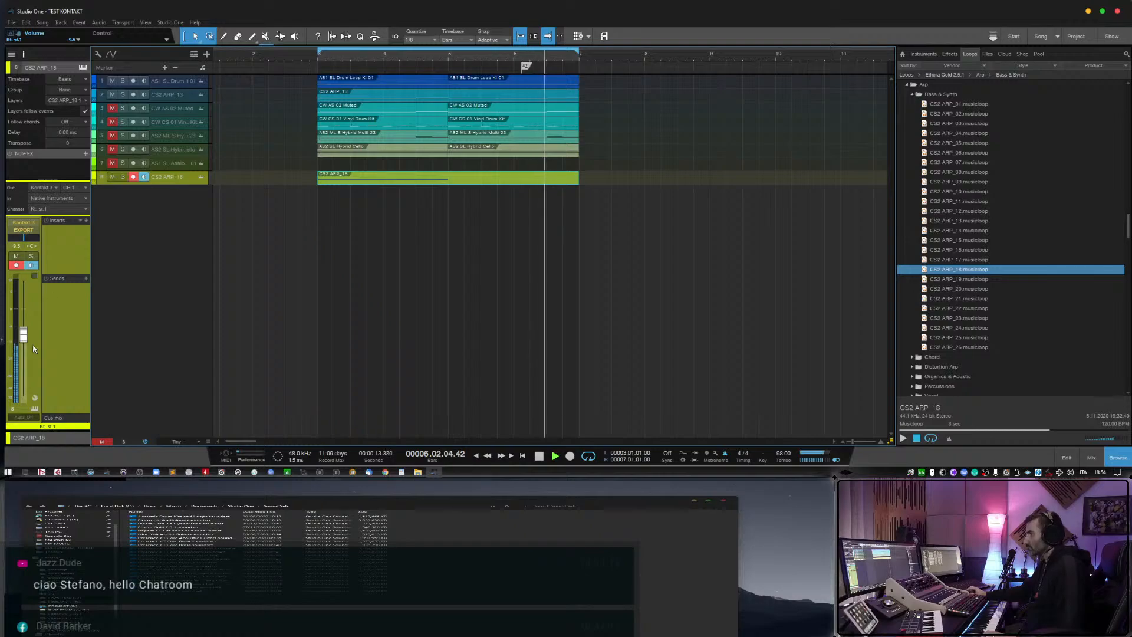
pyautogui.moveTo(23, 335); pyautogui.dragTo(29, 343)
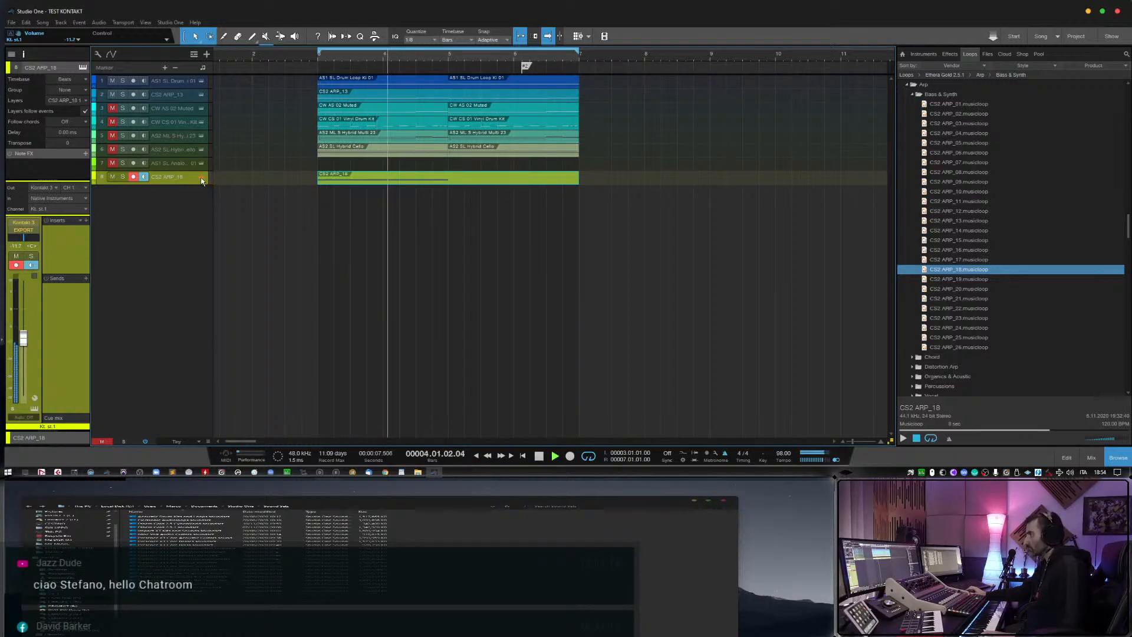
# Inspect the CS2 ARP_18 track's Ethera Gold instrument, and remove the track together with its instrument.
pyautogui.click(201, 177)
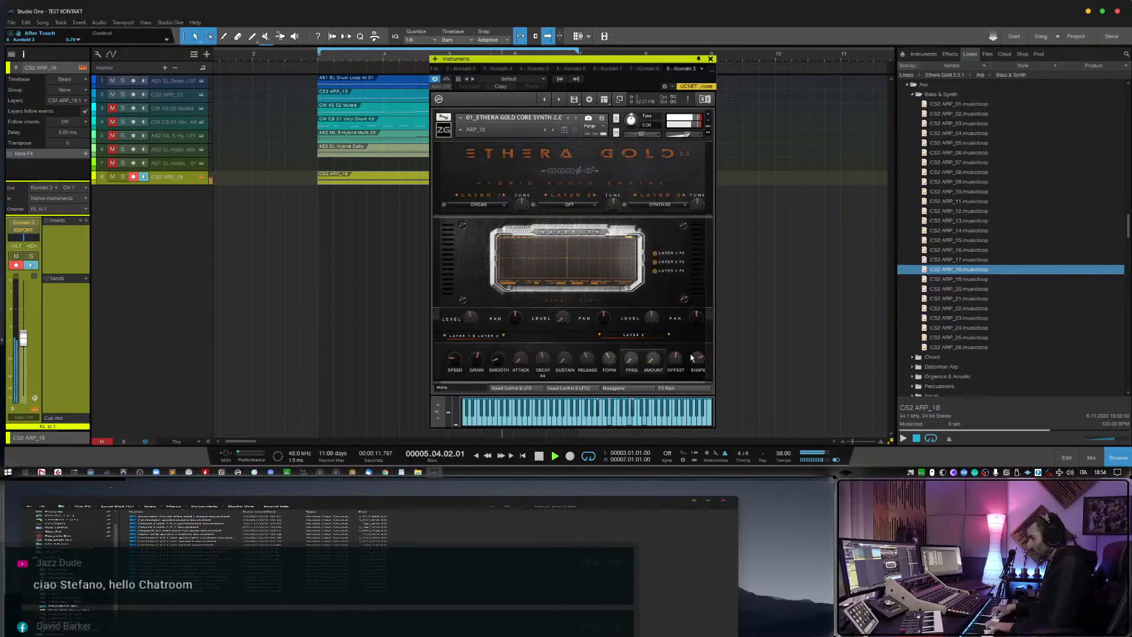
pyautogui.click(711, 59)
pyautogui.rightClick(167, 183)
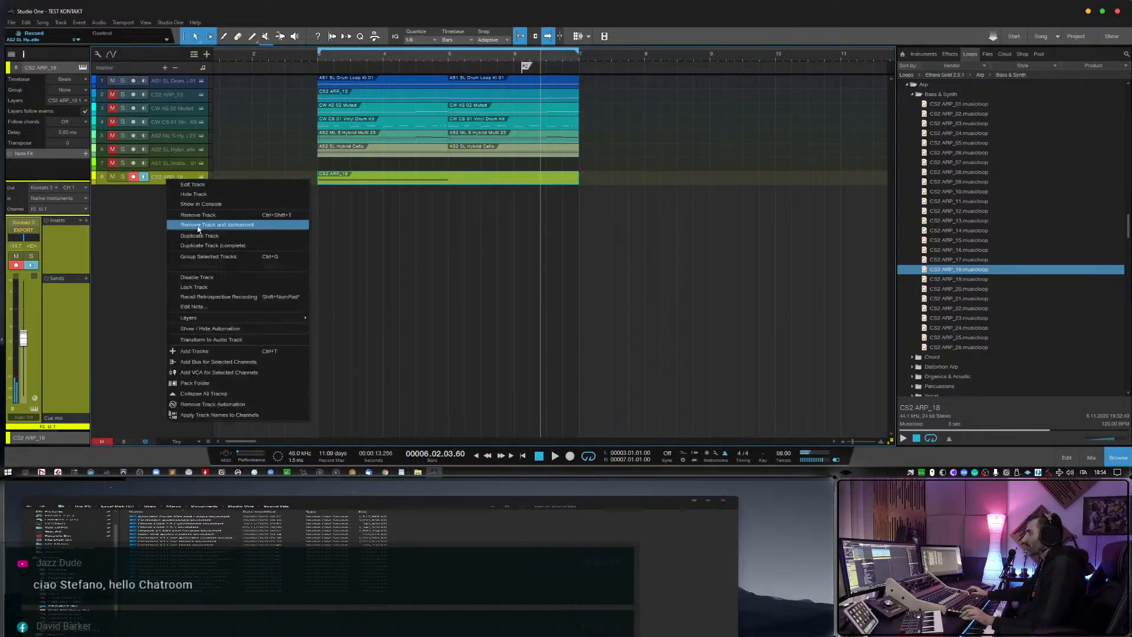
pyautogui.click(236, 224)
# Preview the last Bass & Synth musicloops, CS2 ARP_24 through ARP_26.
pyautogui.scroll(-1, 1041, 323)
pyautogui.click(970, 319)
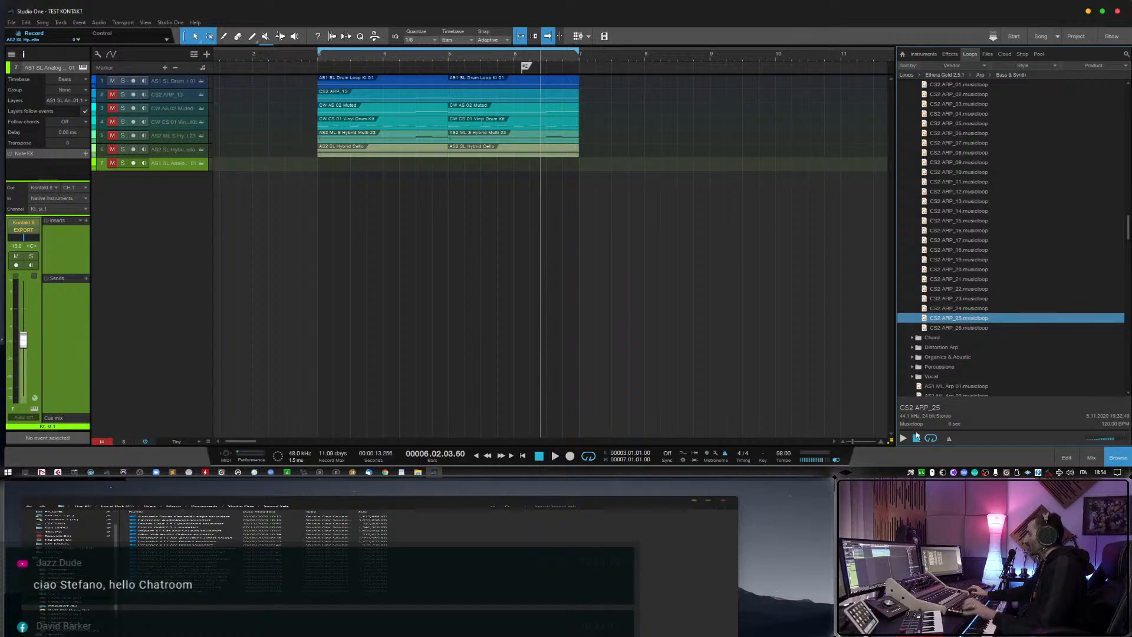
pyautogui.press('Up')
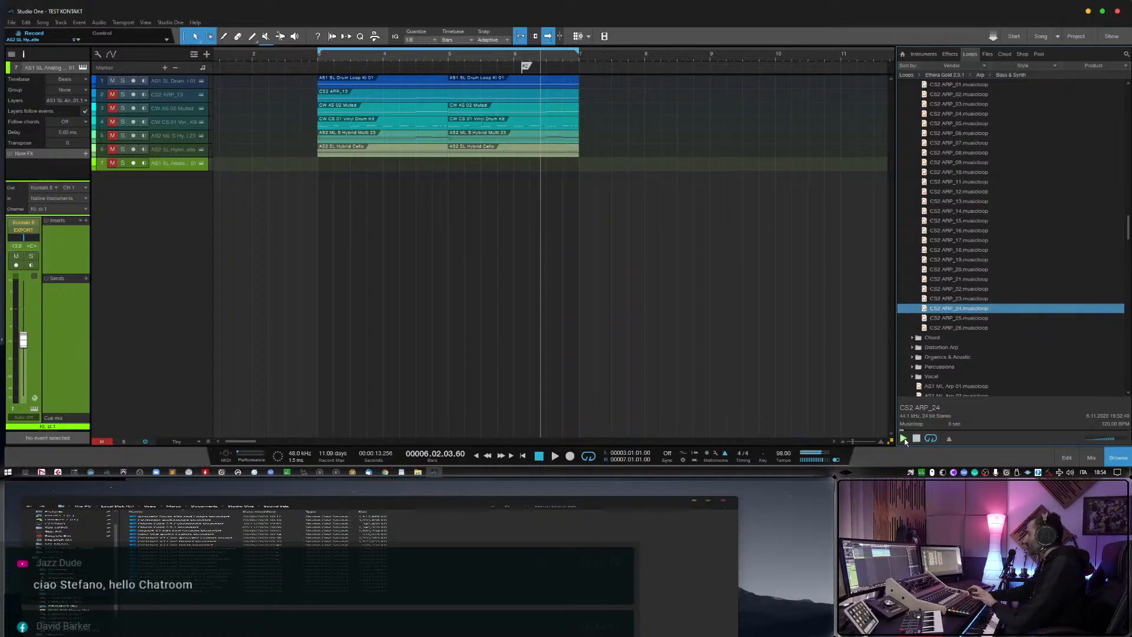
pyautogui.press('Down')
pyautogui.press('Down')
# Expand the Distortion Arp folder and preview CS2 Distortion Arp 01 through 05.
pyautogui.click(912, 348)
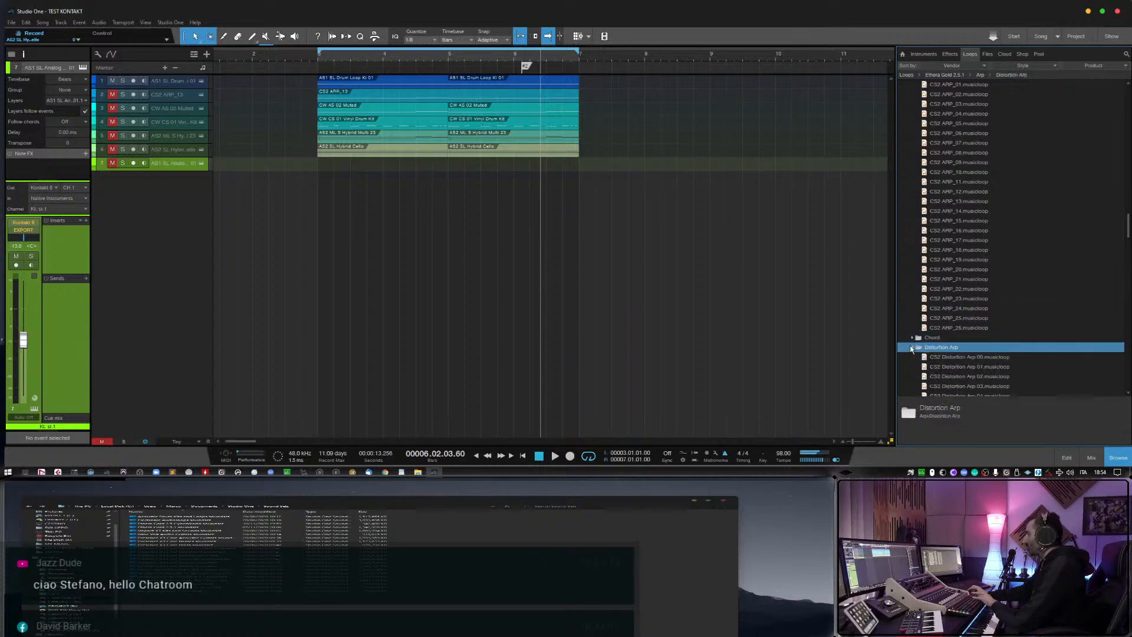
pyautogui.click(962, 365)
pyautogui.press('Down')
pyautogui.scroll(-3, 960, 379)
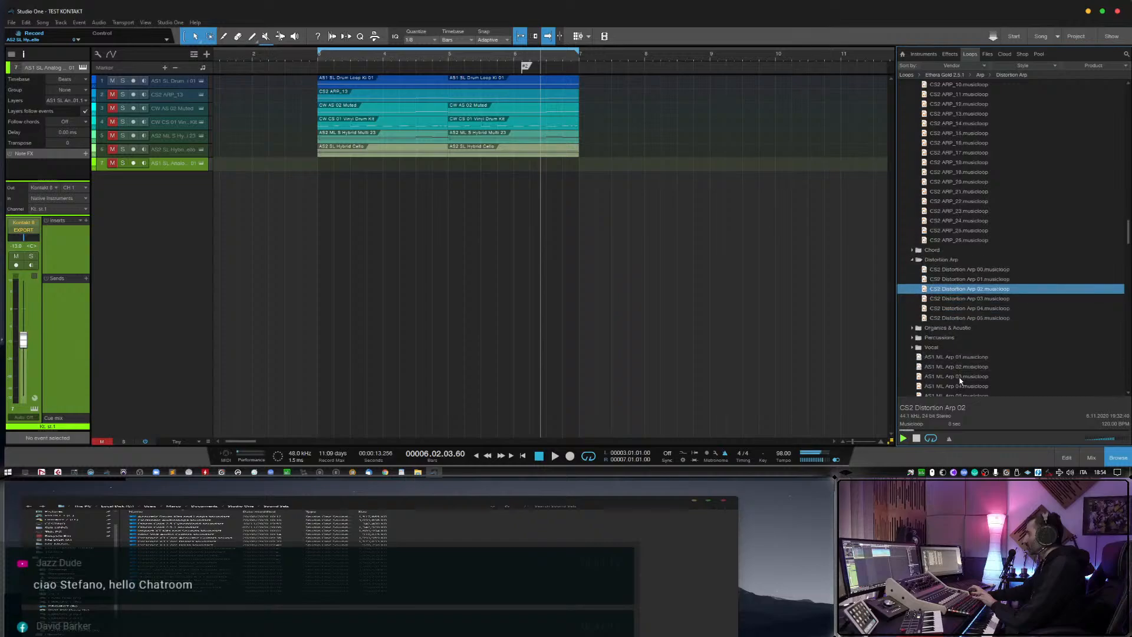
pyautogui.press('Down')
pyautogui.press('Down')
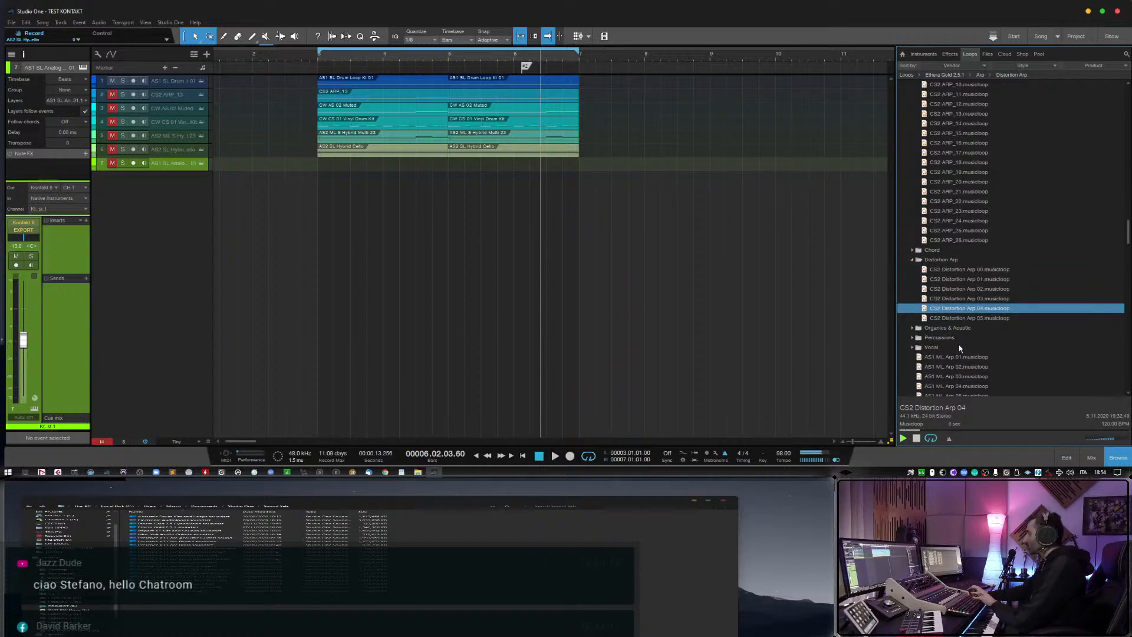
pyautogui.press('Down')
# Preview CS2 Bell Arp 02 among the organic and acoustic arps, and add CS2 Bell Arp 01 as a record-armed track without its event.
pyautogui.click(913, 328)
pyautogui.click(937, 348)
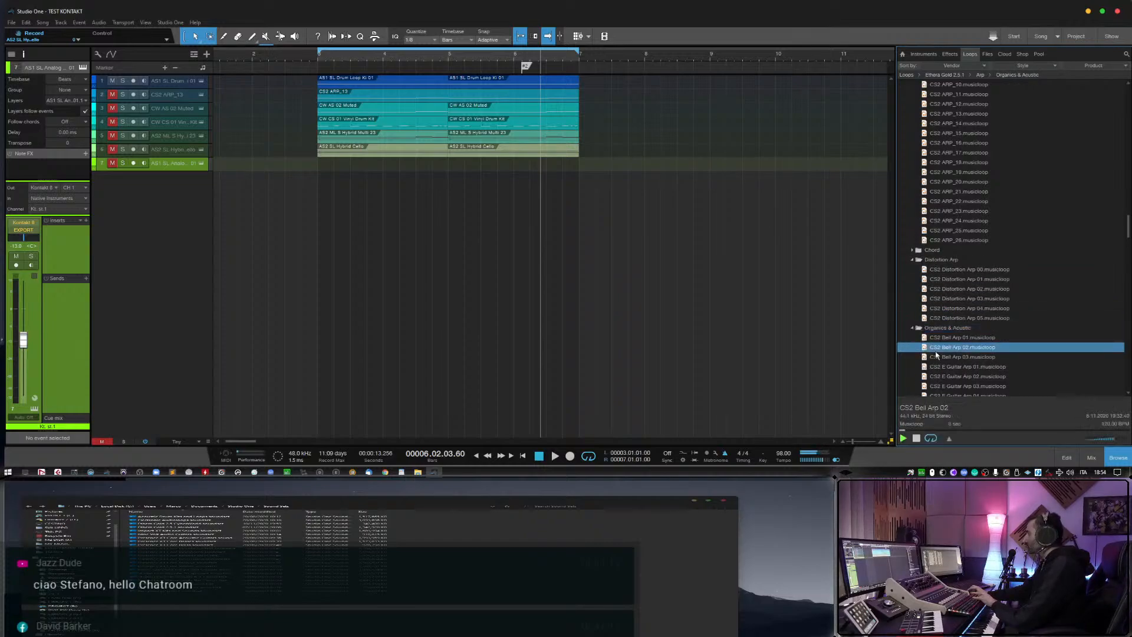
pyautogui.scroll(-1, 947, 335)
pyautogui.moveTo(967, 308); pyautogui.dragTo(352, 180)
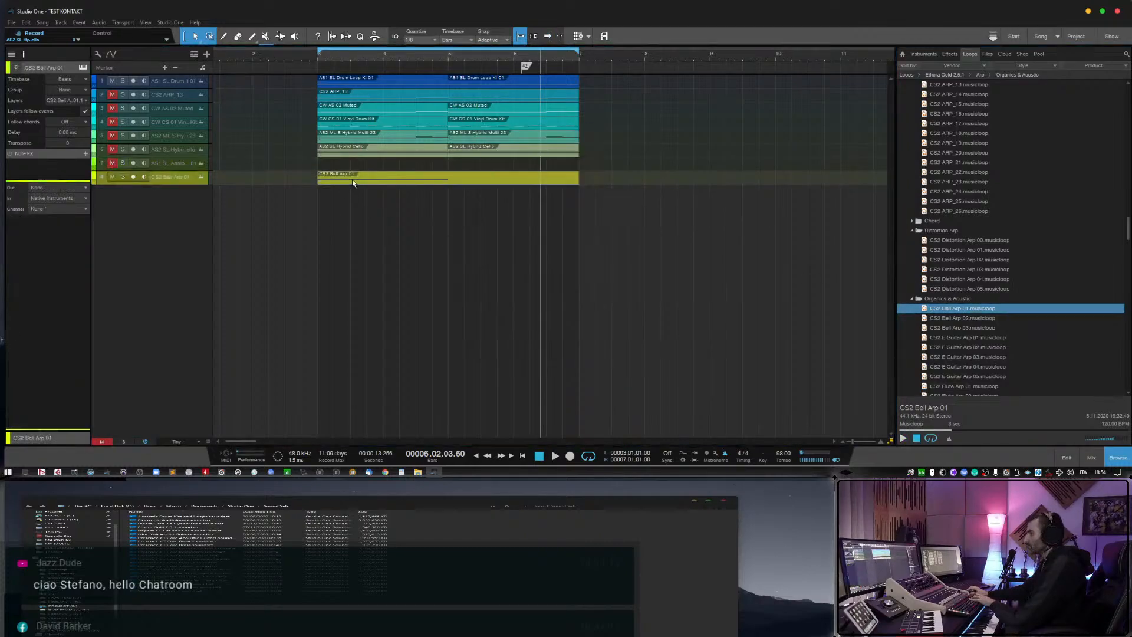
pyautogui.click(133, 177)
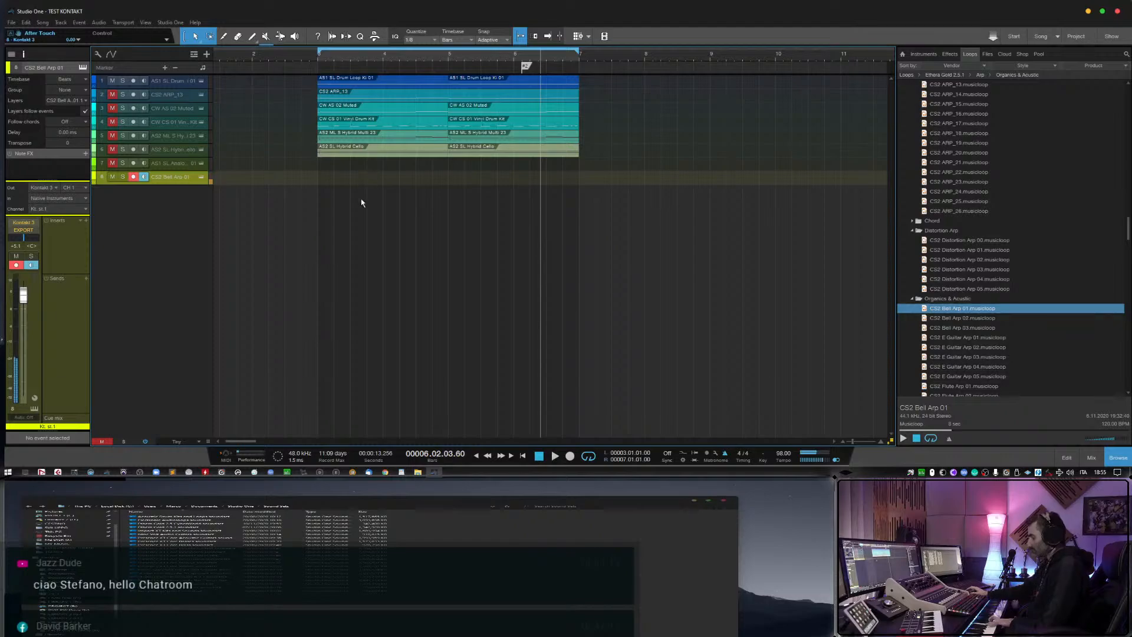
# Examine the FX Rack of the Bell Arp 01 instrument, and remove that track with its instrument.
pyautogui.click(203, 178)
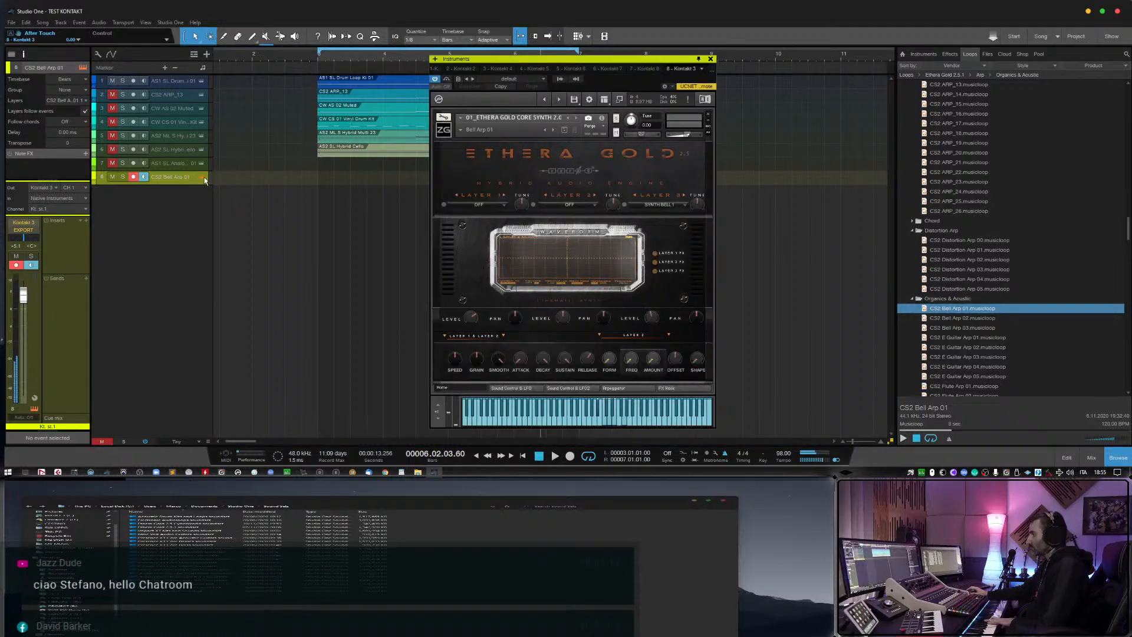
pyautogui.click(684, 388)
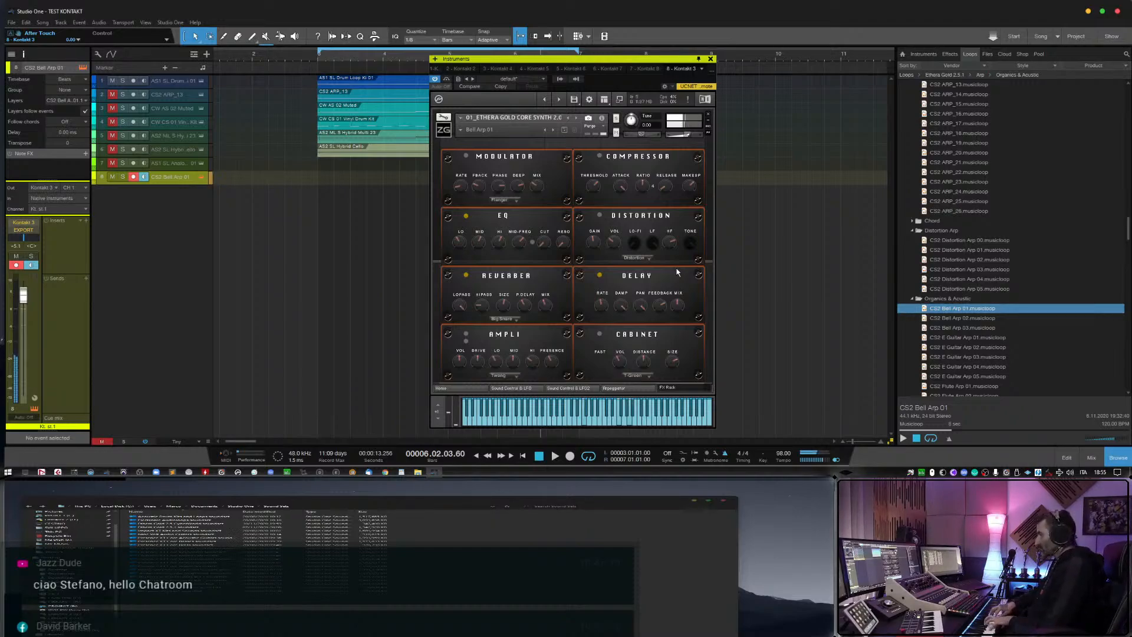
pyautogui.click(712, 59)
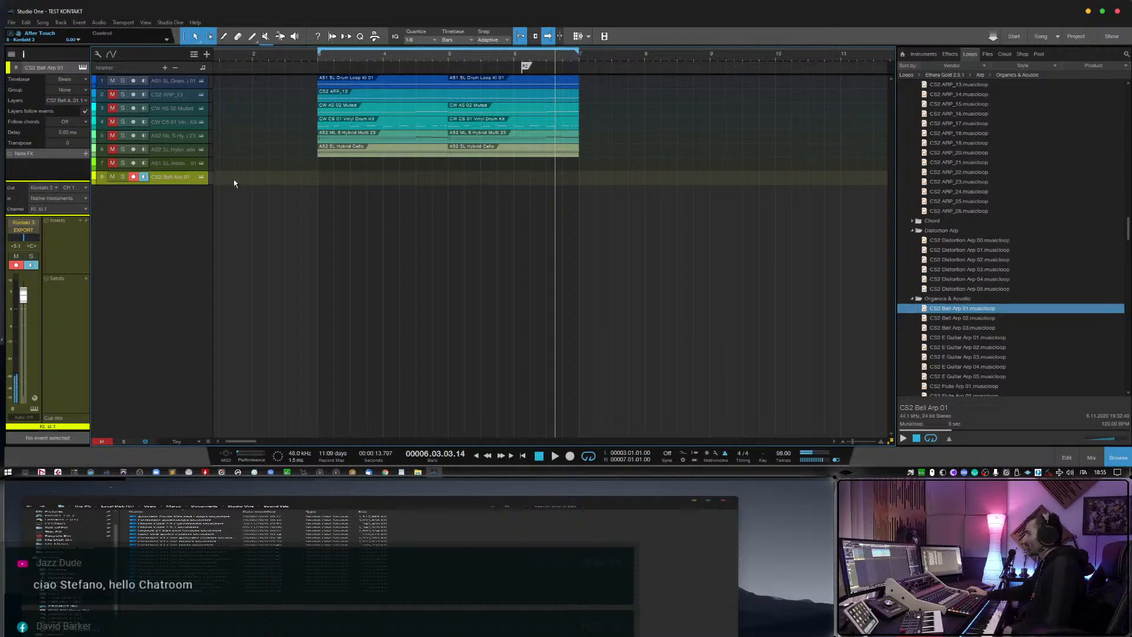
pyautogui.rightClick(186, 178)
pyautogui.click(236, 225)
# Preview the CS2 E Guitar Arp 03, 04 and 01 musicloops.
pyautogui.click(976, 356)
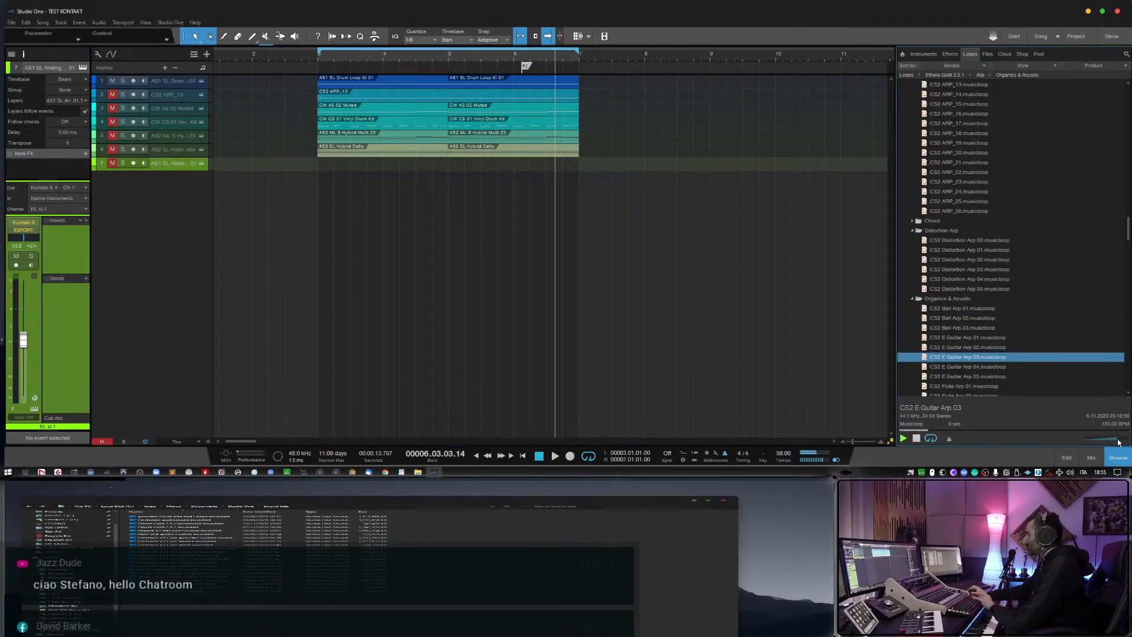
pyautogui.click(1038, 366)
pyautogui.scroll(-1, 1038, 359)
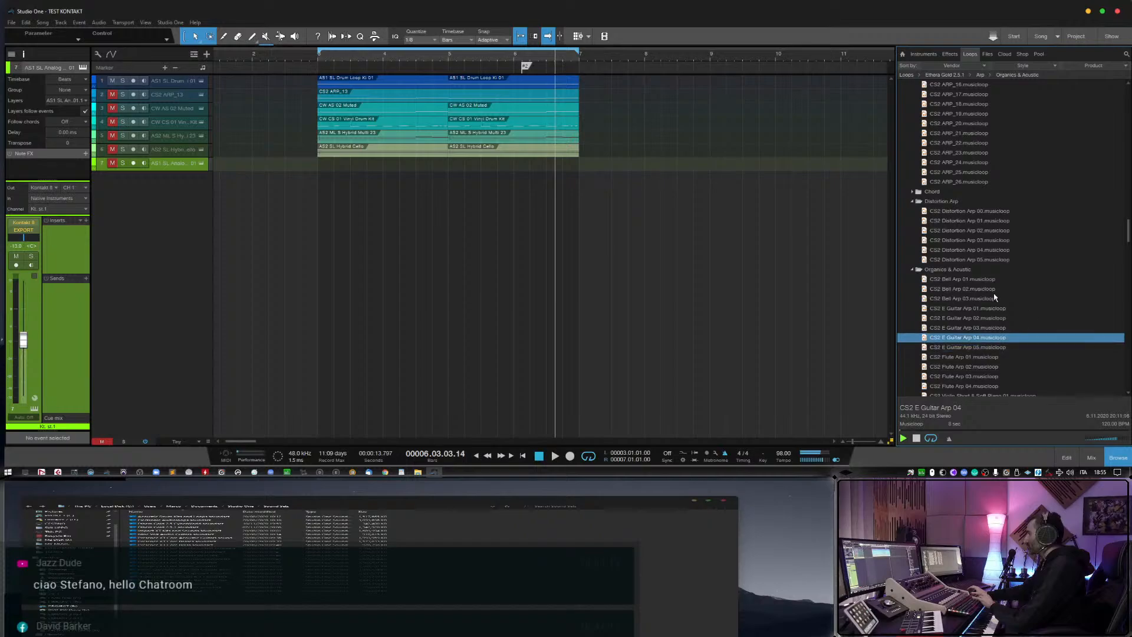
pyautogui.click(983, 309)
pyautogui.scroll(-1, 985, 351)
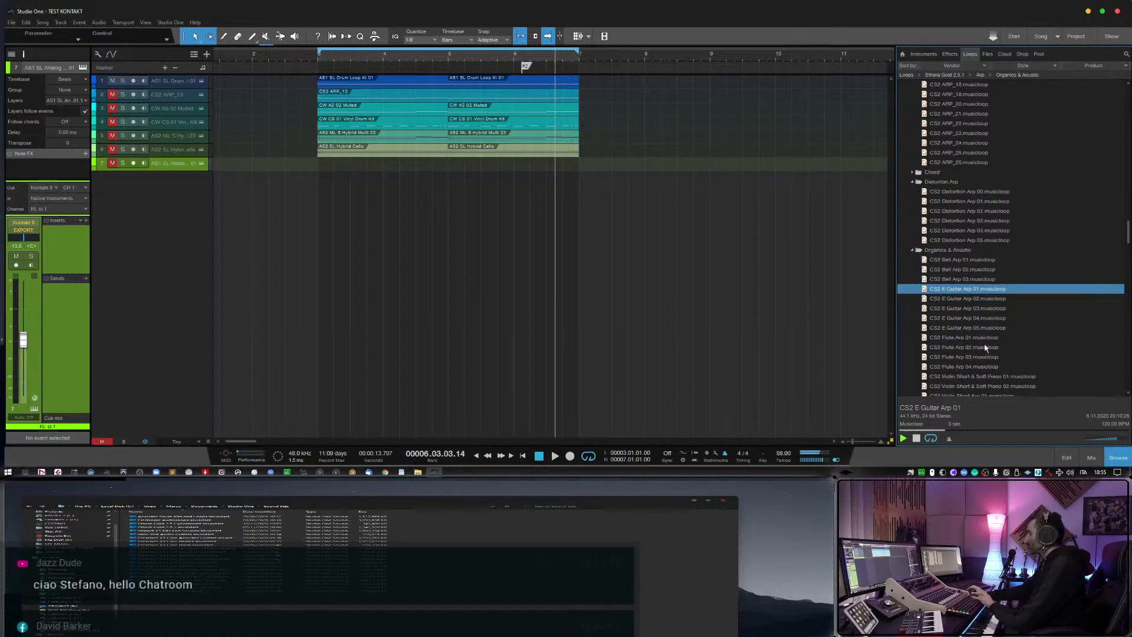
# Preview the CS2 Flute Arp 03 and 02 musicloops.
pyautogui.click(982, 357)
pyautogui.scroll(-2, 982, 354)
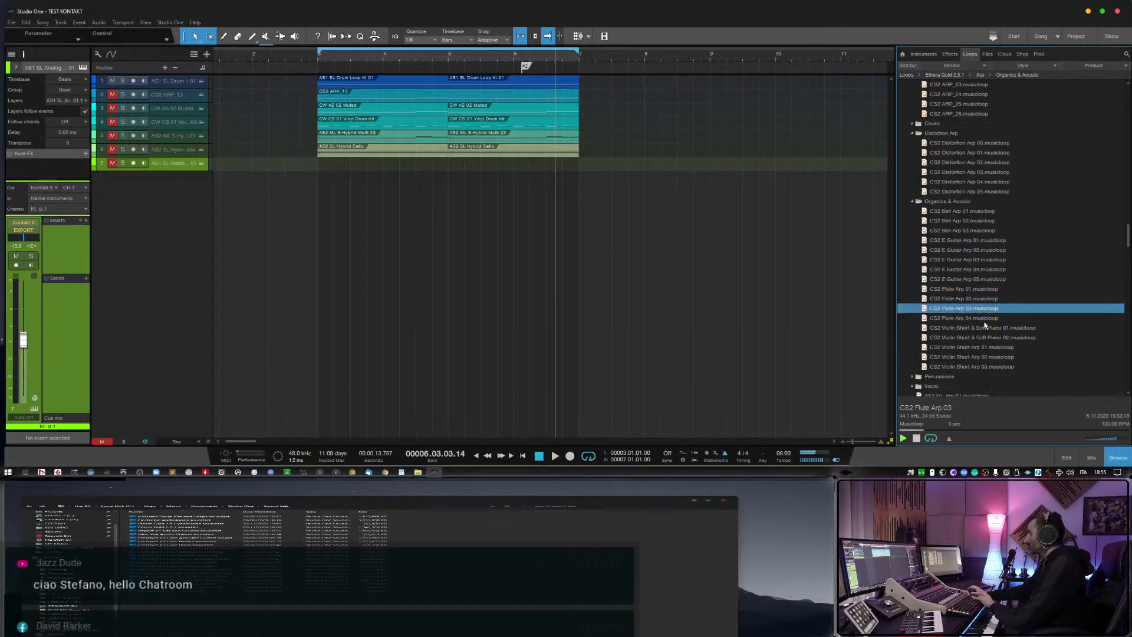
pyautogui.click(986, 299)
# Preview CS2 Violin Short & Soft Piano 01 and add it as a monitored track without its event.
pyautogui.click(988, 330)
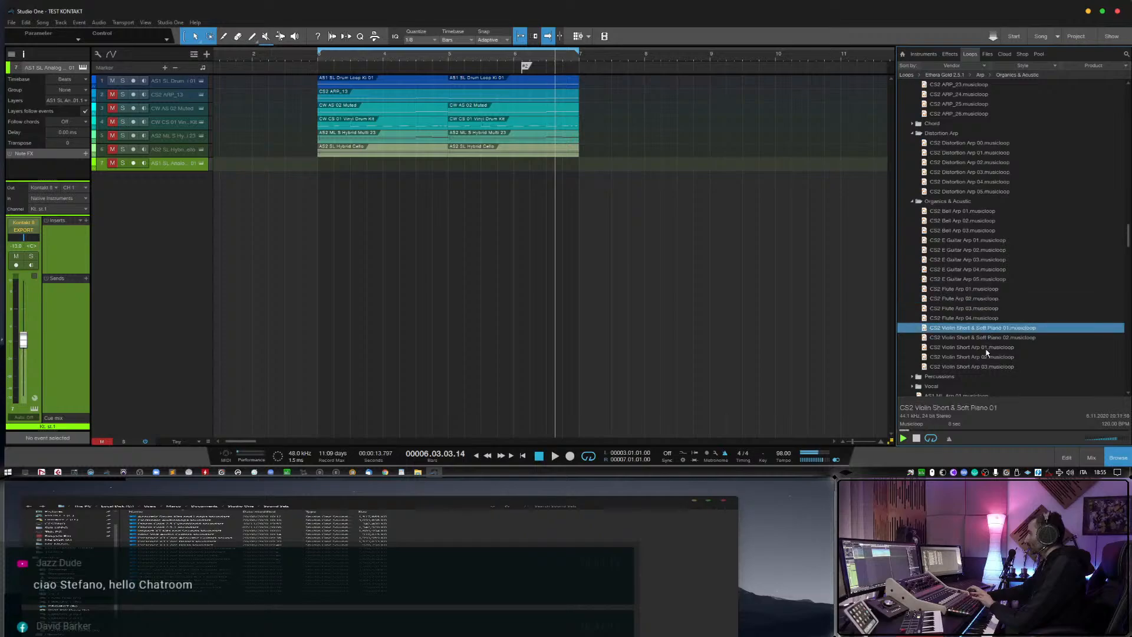
pyautogui.moveTo(989, 331); pyautogui.dragTo(355, 186)
pyautogui.click(144, 177)
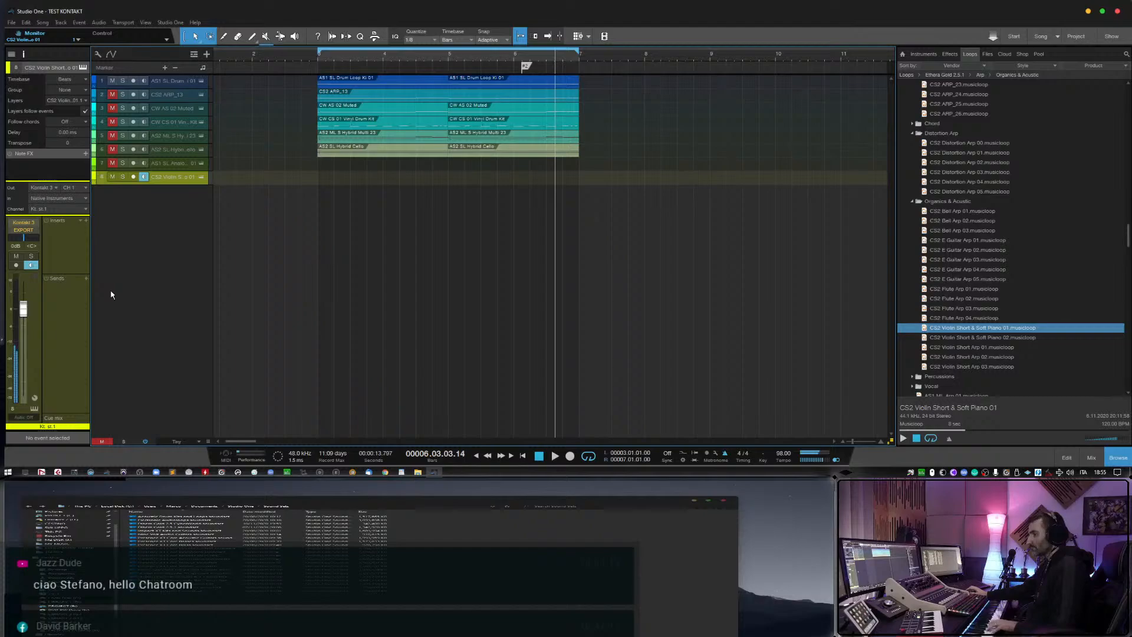
# Inspect the Violin Short & Soft Piano 01 instrument, and start playback from shortly before bar 3.
pyautogui.click(201, 176)
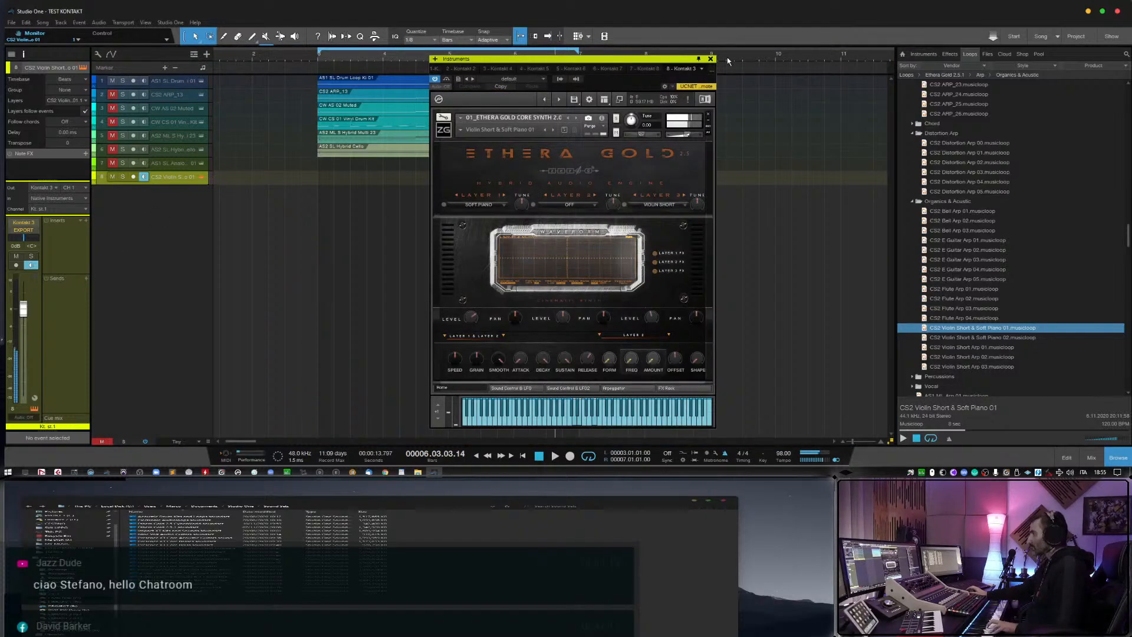
pyautogui.click(710, 59)
pyautogui.click(297, 61)
pyautogui.press('space')
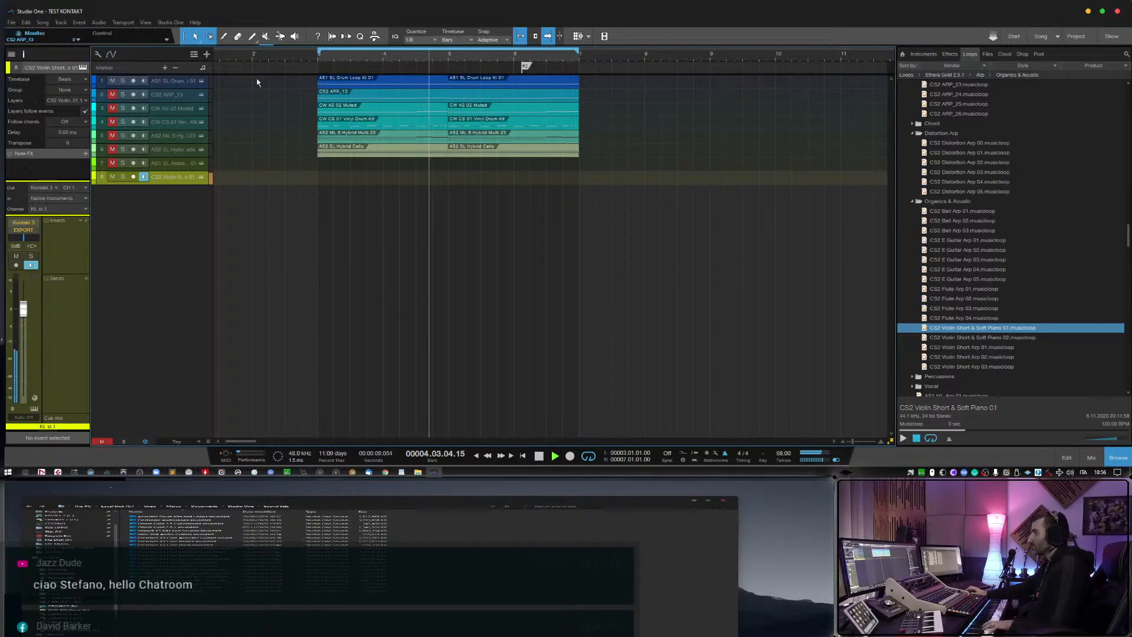
# Lower the CS2 Violin Short & Soft Piano 01 track's volume slightly, and remove that track together with its instrument.
pyautogui.click(112, 84)
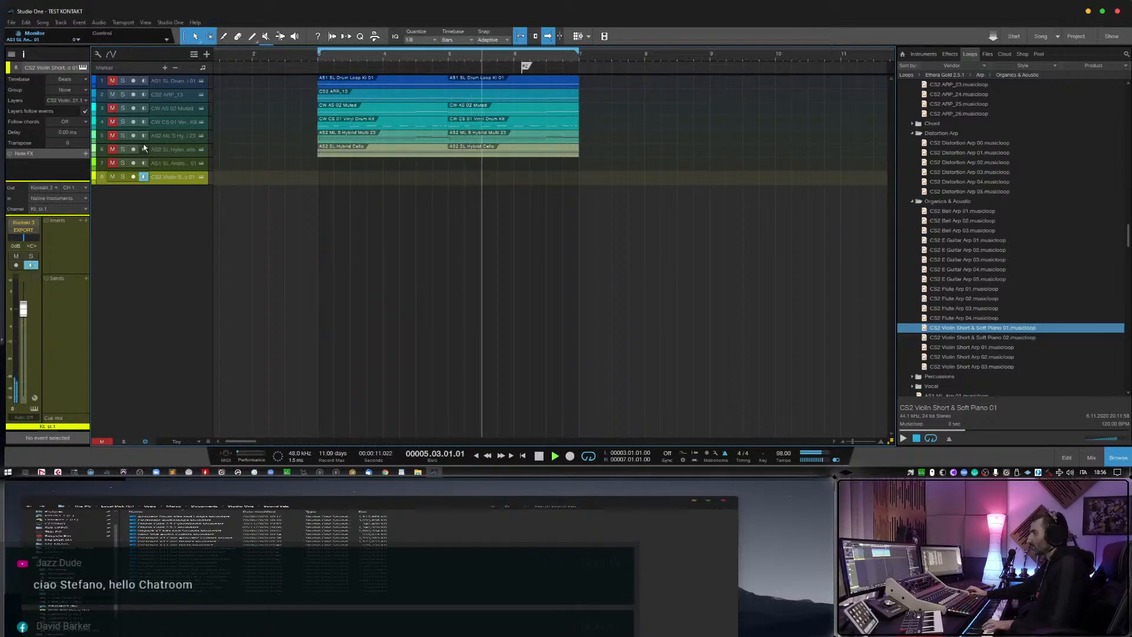
pyautogui.moveTo(24, 312); pyautogui.dragTo(24, 315)
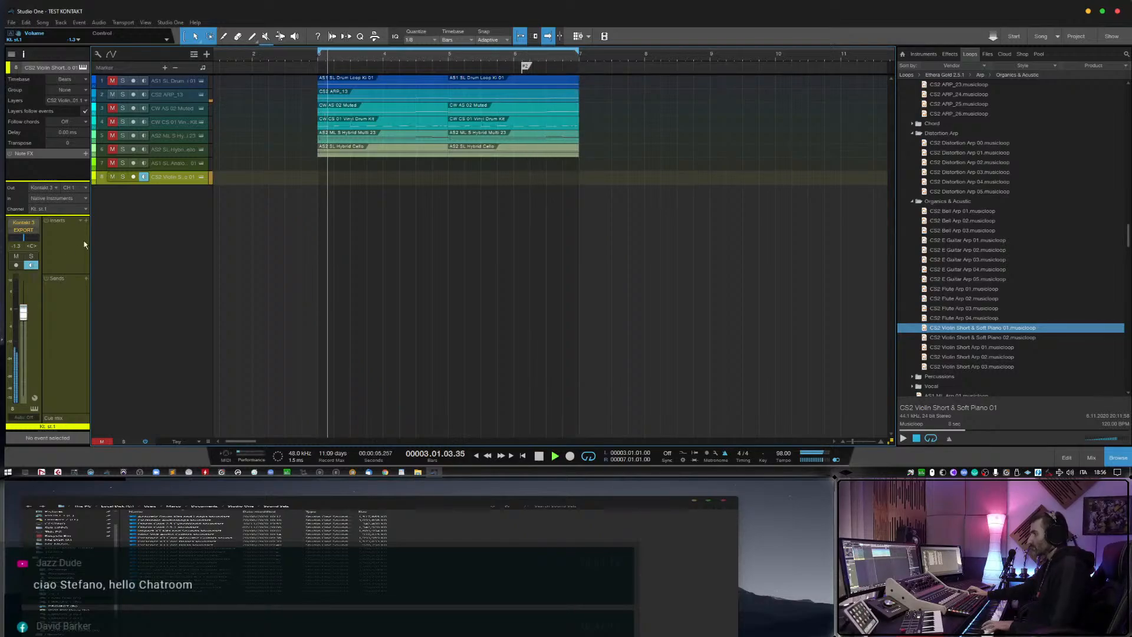
pyautogui.rightClick(145, 183)
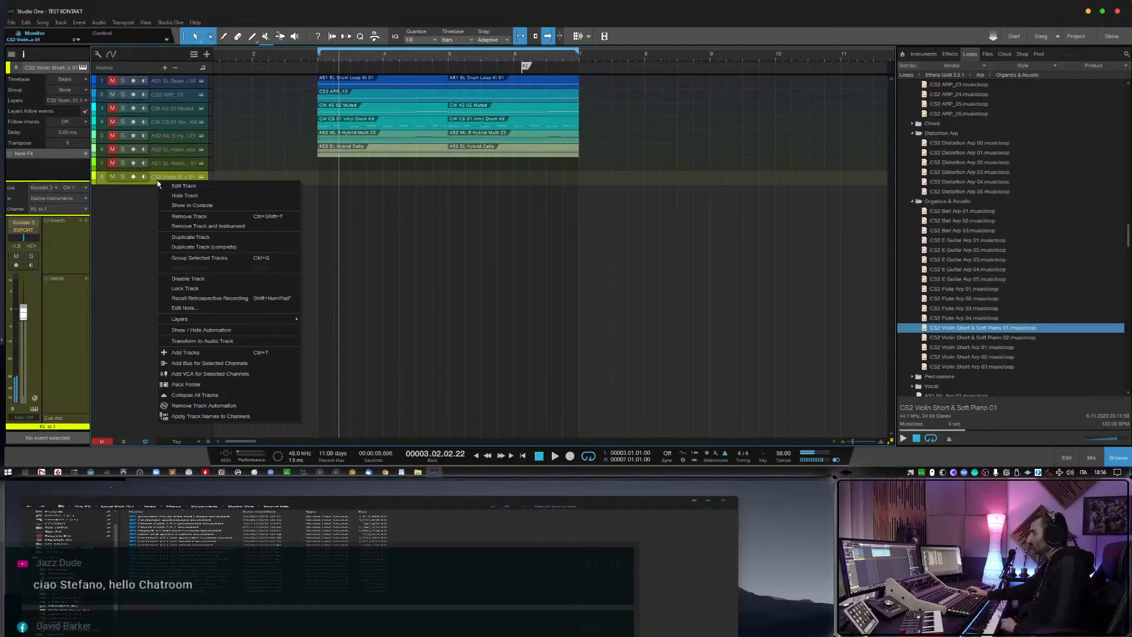
pyautogui.click(189, 229)
# Select the AS1 ML Arp 02 musicloop, and preview the Vocal folder's musicloops from VS 06 Arp back to VS 03 Arp.
pyautogui.scroll(-2, 973, 373)
pyautogui.scroll(-3, 973, 373)
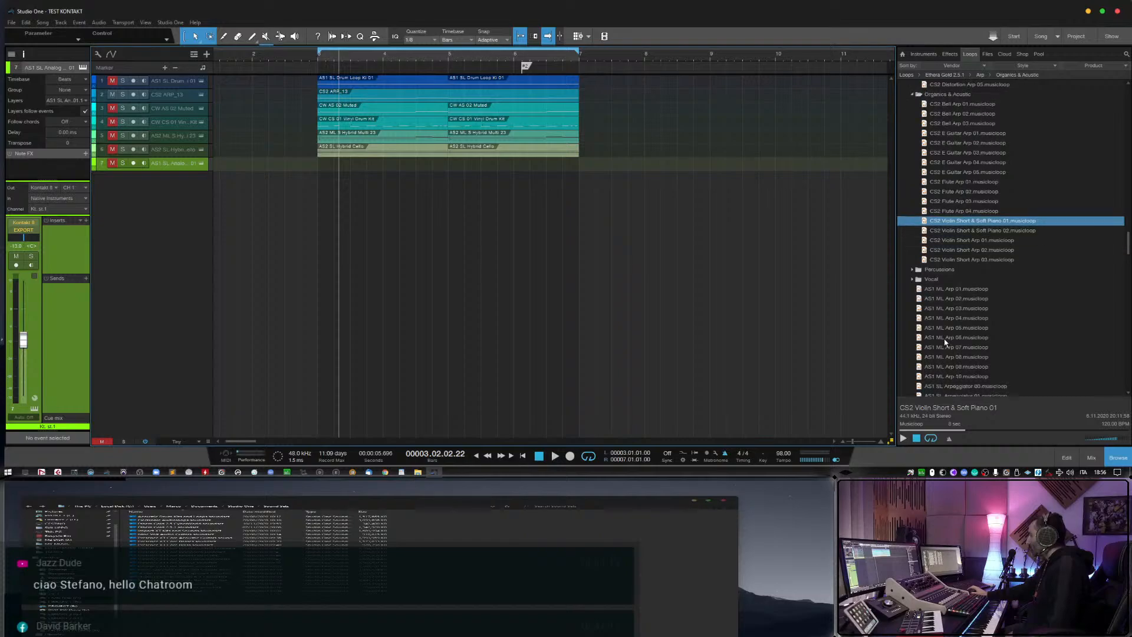
pyautogui.click(938, 301)
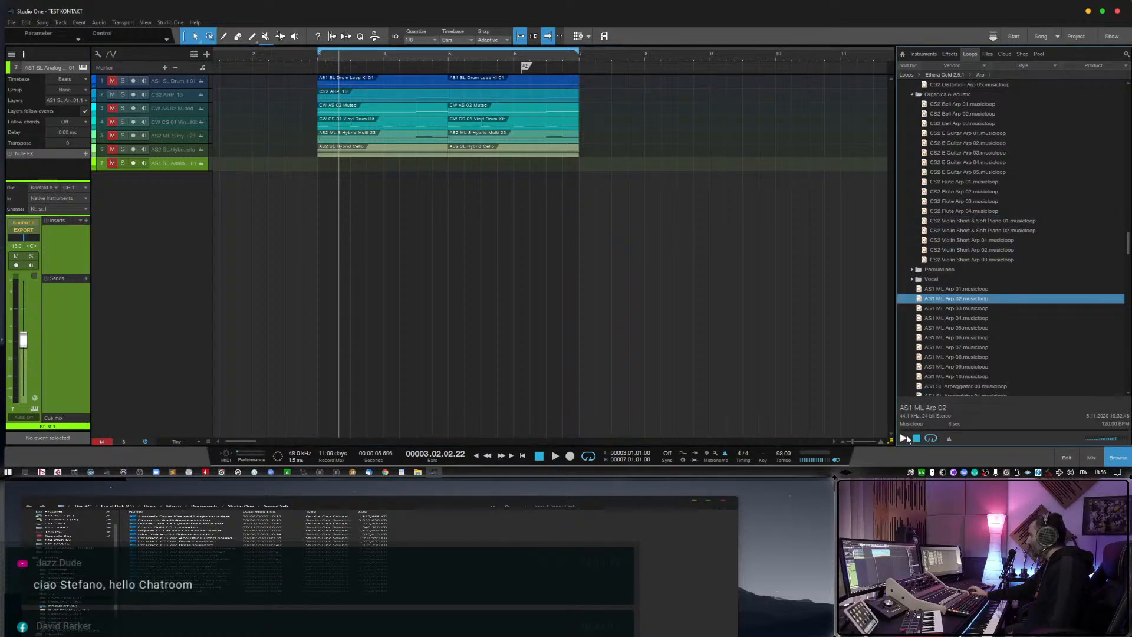
pyautogui.click(911, 282)
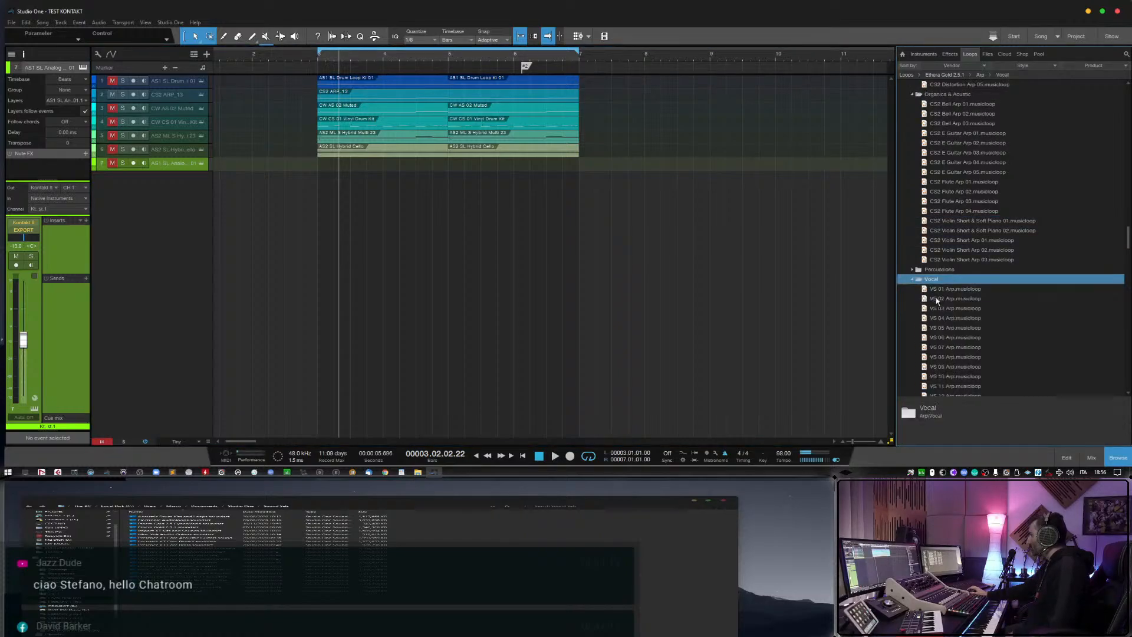
pyautogui.click(967, 339)
pyautogui.press('Up')
pyautogui.press('Up')
pyautogui.press('Up')
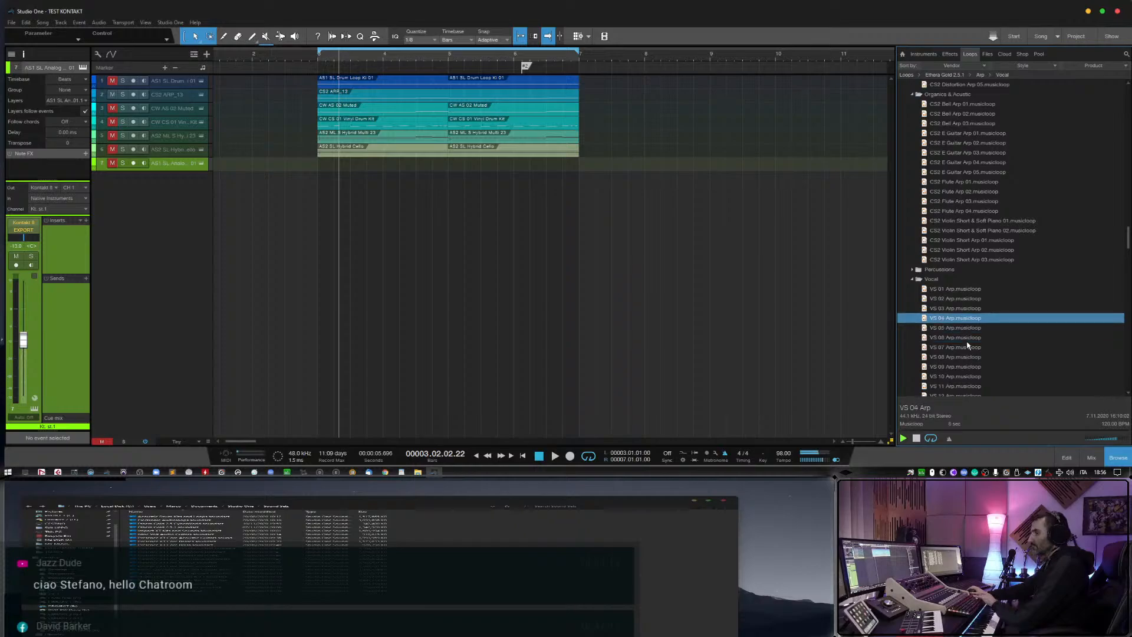
# Add VS 03 Arp as a monitored track without its event, and start playback from shortly before bar 3.
pyautogui.moveTo(962, 310); pyautogui.dragTo(340, 180)
pyautogui.press('Delete')
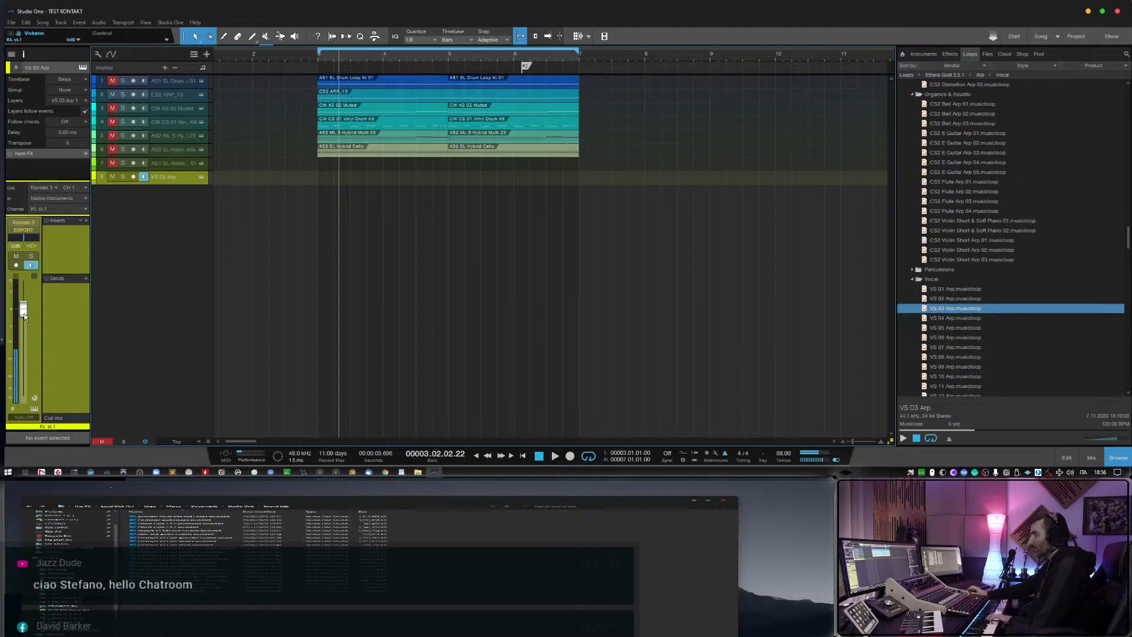
pyautogui.click(311, 60)
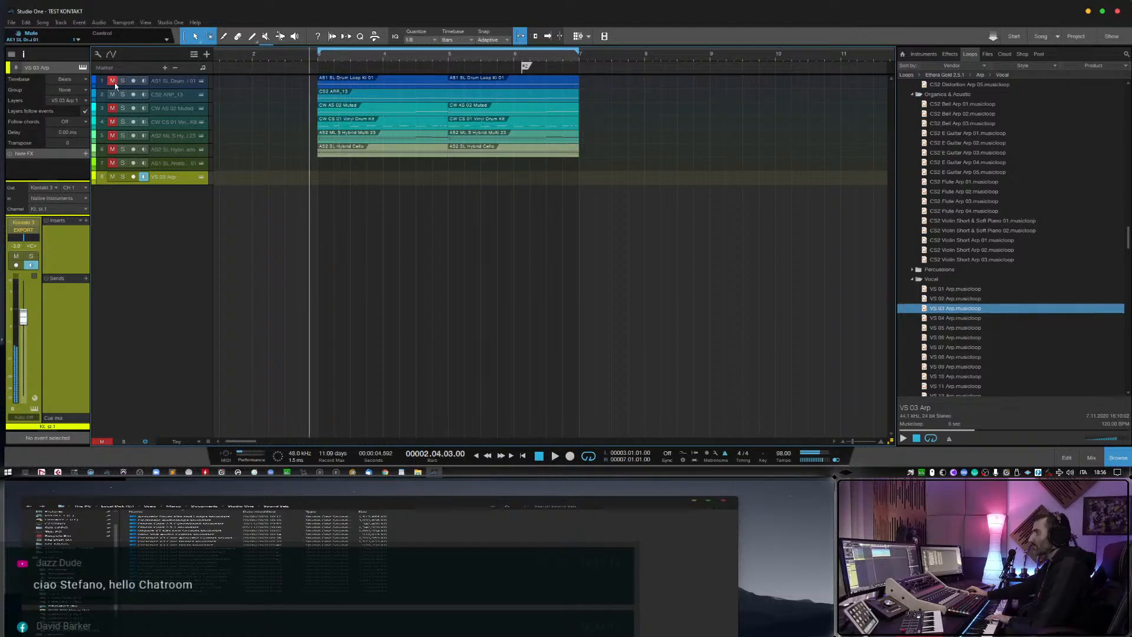
pyautogui.press('space')
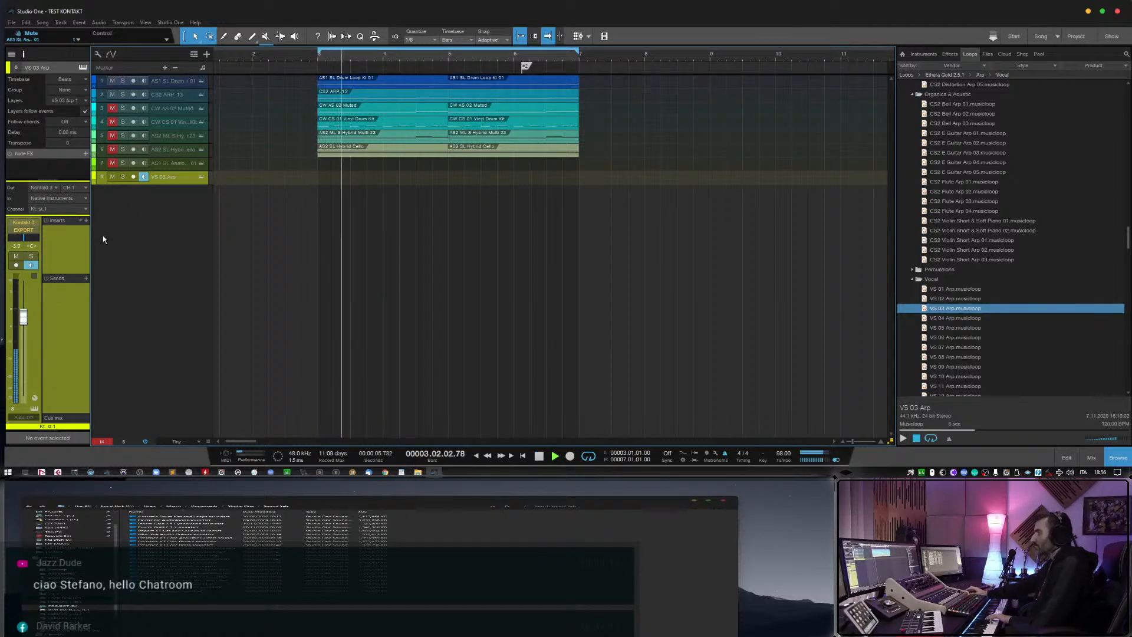
# Unmute the CW AS 02 Muted track during playback, and inspect the VS 03 Arp instrument.
pyautogui.moveTo(24, 316); pyautogui.dragTo(27, 342)
pyautogui.click(170, 96)
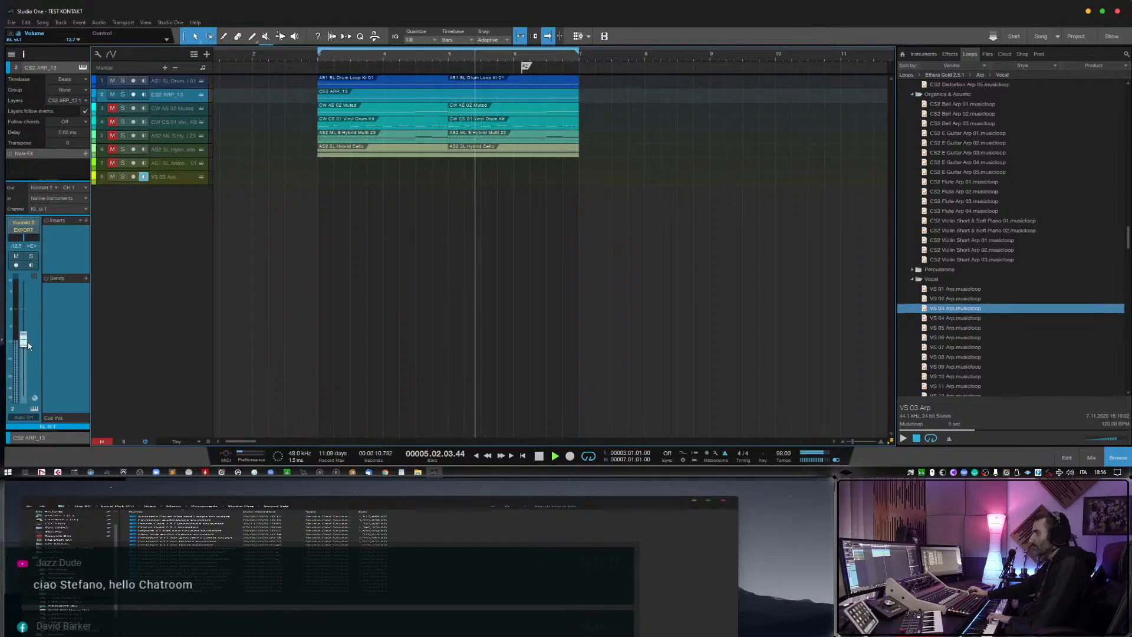
pyautogui.click(112, 108)
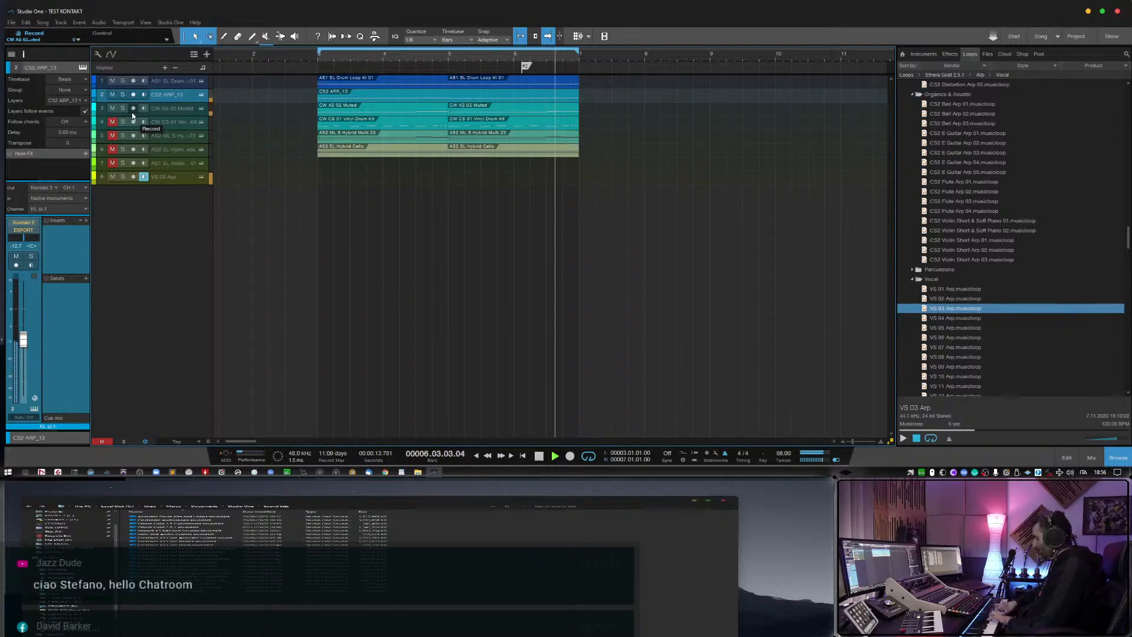
pyautogui.click(202, 176)
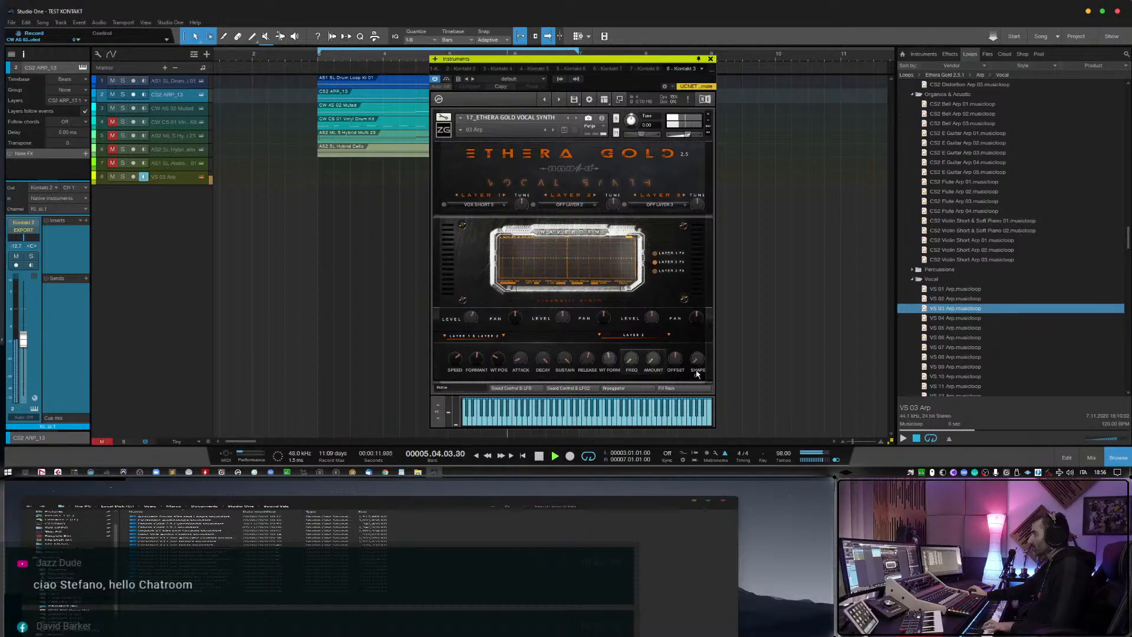
pyautogui.click(711, 59)
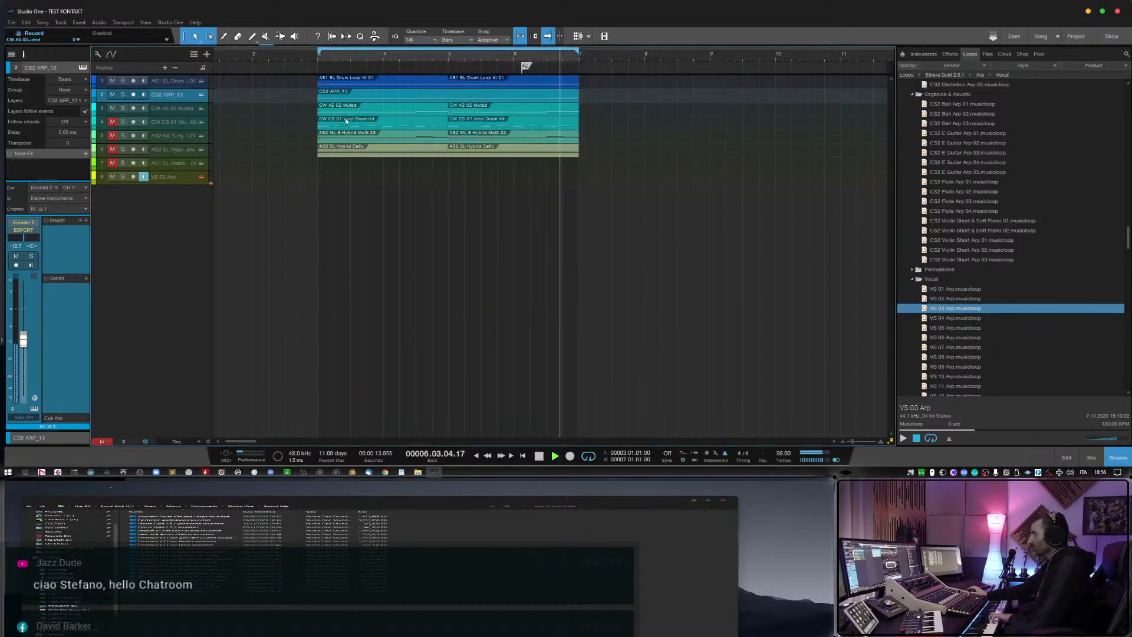
# Mute the drum loop, CS2 ARP_13 and CW AS 02 Muted tracks, and unmute the CW CS 01 Vinyl Drum Kit track.
pyautogui.click(114, 94)
pyautogui.click(113, 109)
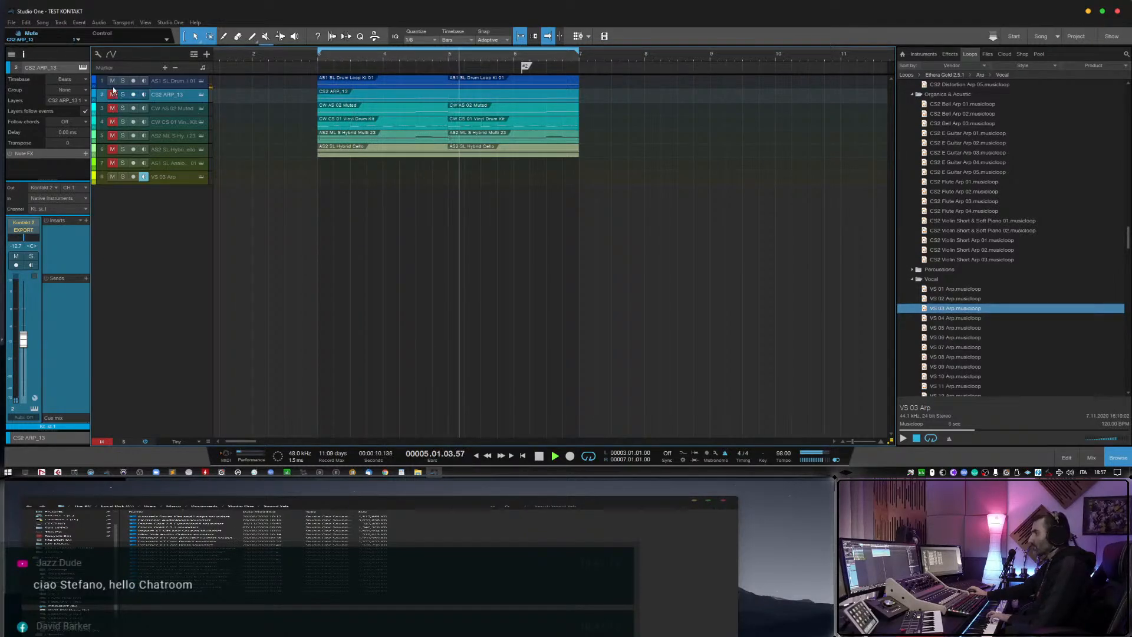
pyautogui.click(115, 122)
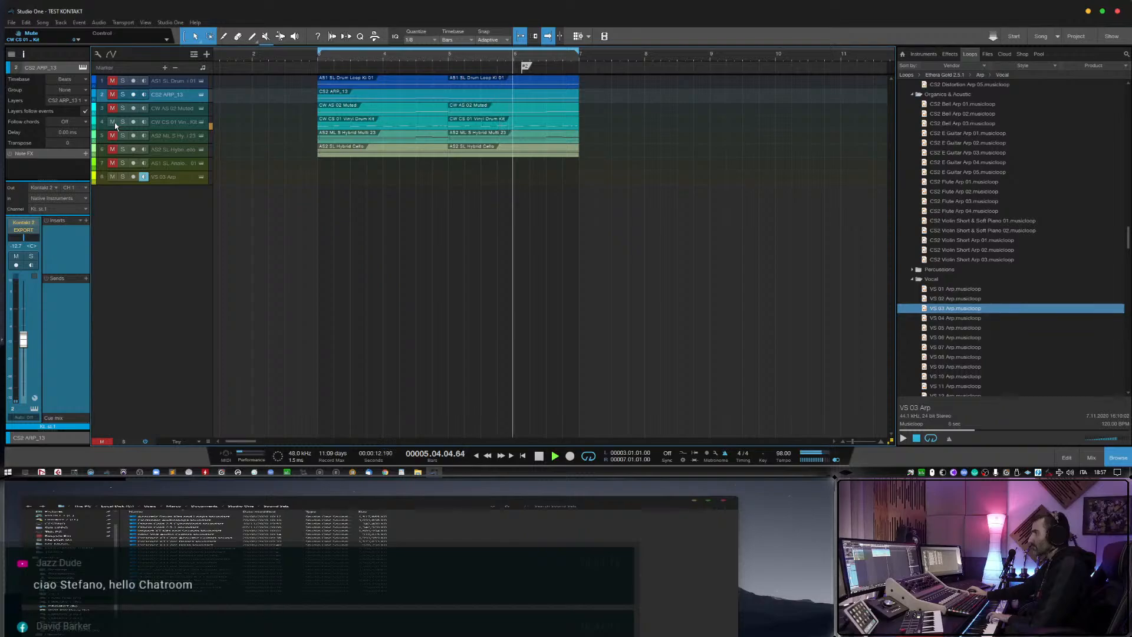
# Remove the VS 03 Arp track together with its instrument, and preview the VS 04 Arp musicloop.
pyautogui.rightClick(187, 183)
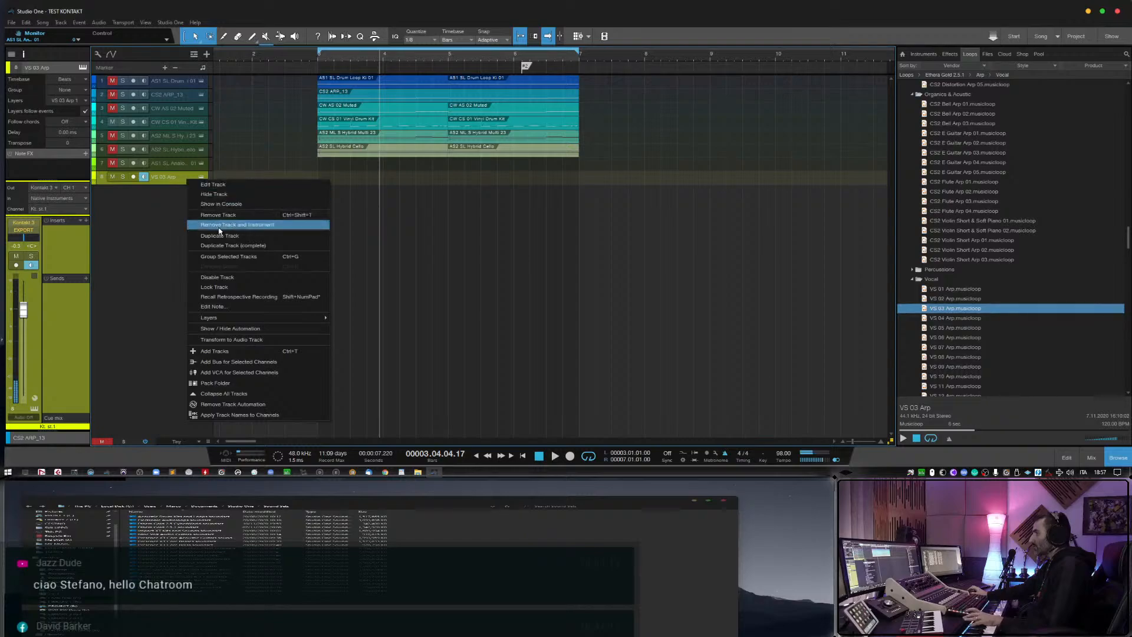
pyautogui.click(230, 222)
pyautogui.press('Down')
pyautogui.click(903, 439)
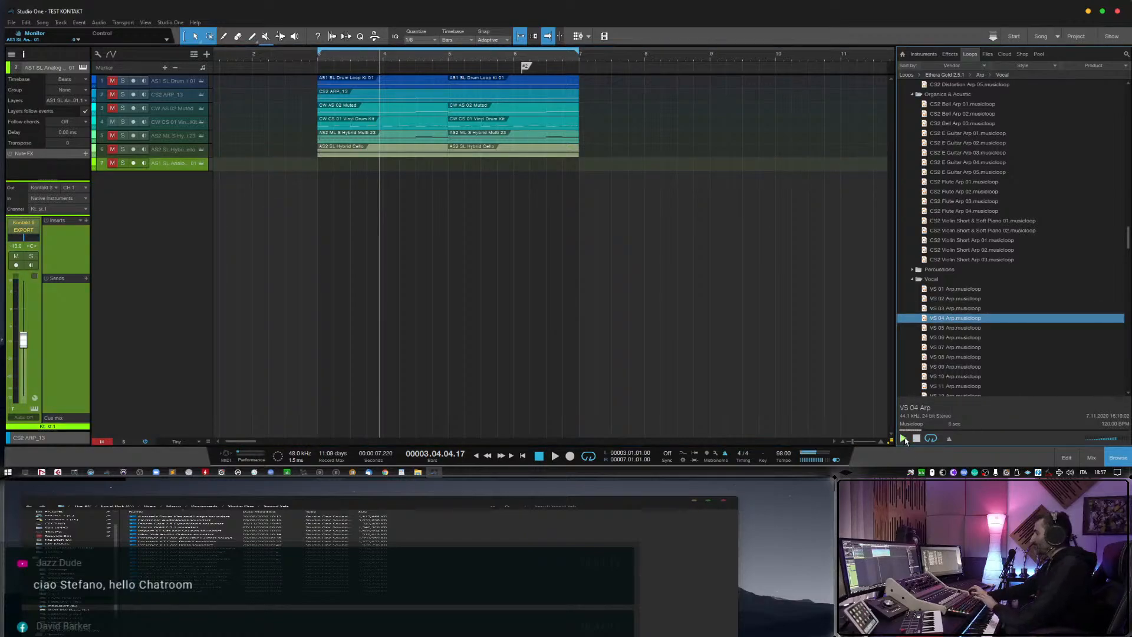
# Add VS 04 Arp as a record-armed, monitored track without its event, and play from shortly before bar 3.
pyautogui.moveTo(966, 322); pyautogui.dragTo(338, 215)
pyautogui.press('Delete')
pyautogui.click(133, 177)
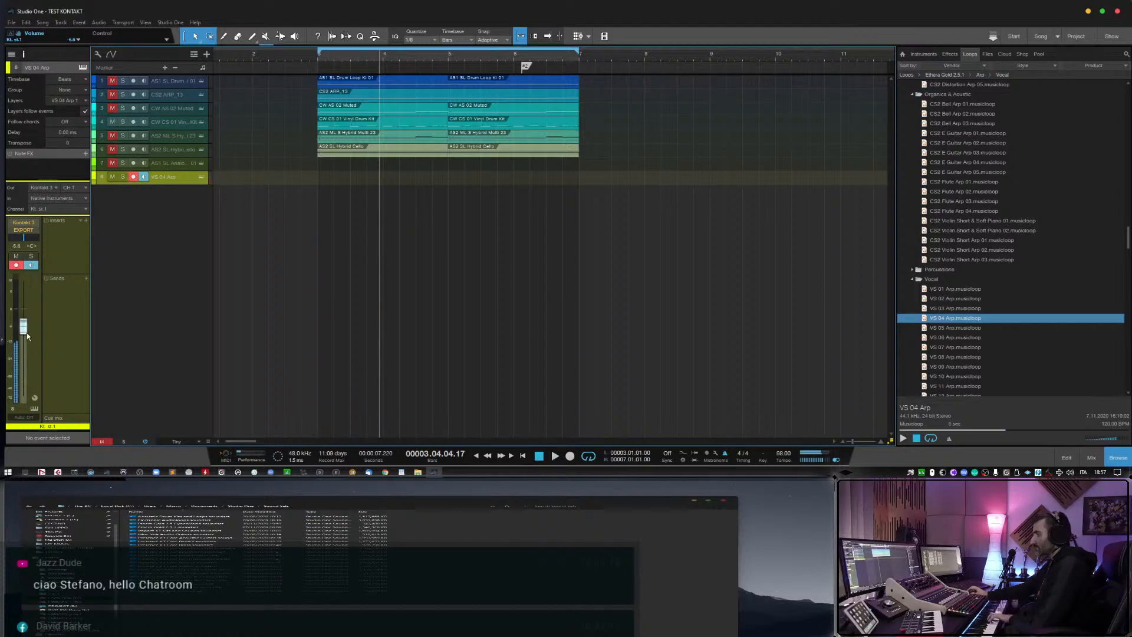
pyautogui.click(302, 55)
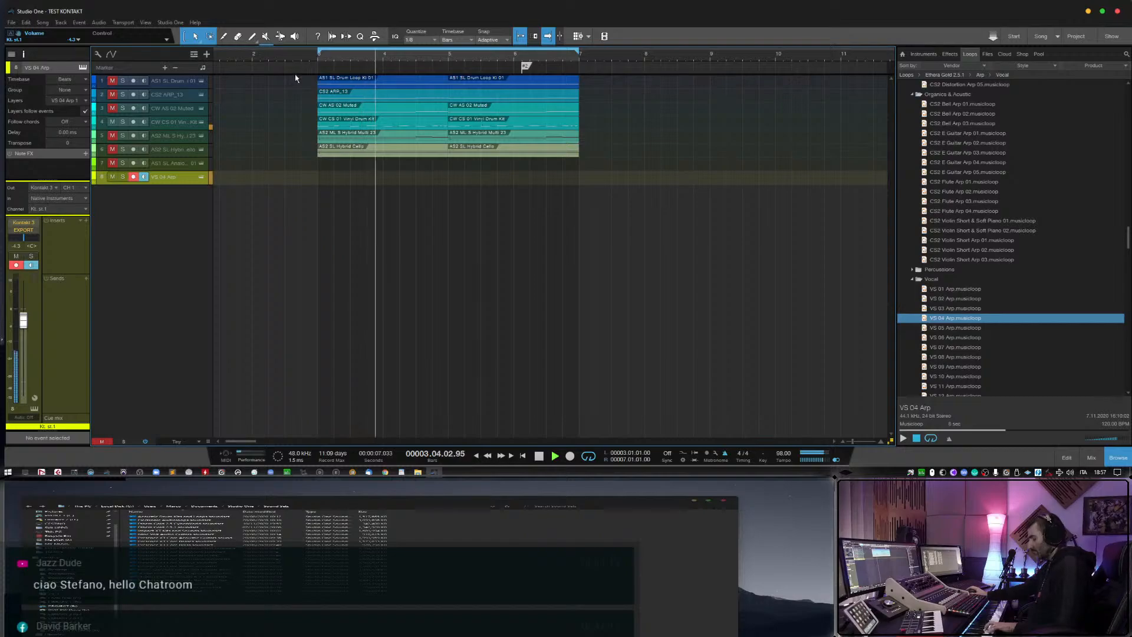
# With the VS 04 Arp instrument open, unmute CS2 ARP_13 and raise the VS 04 Arp track's volume to -0.5 dB.
pyautogui.click(201, 177)
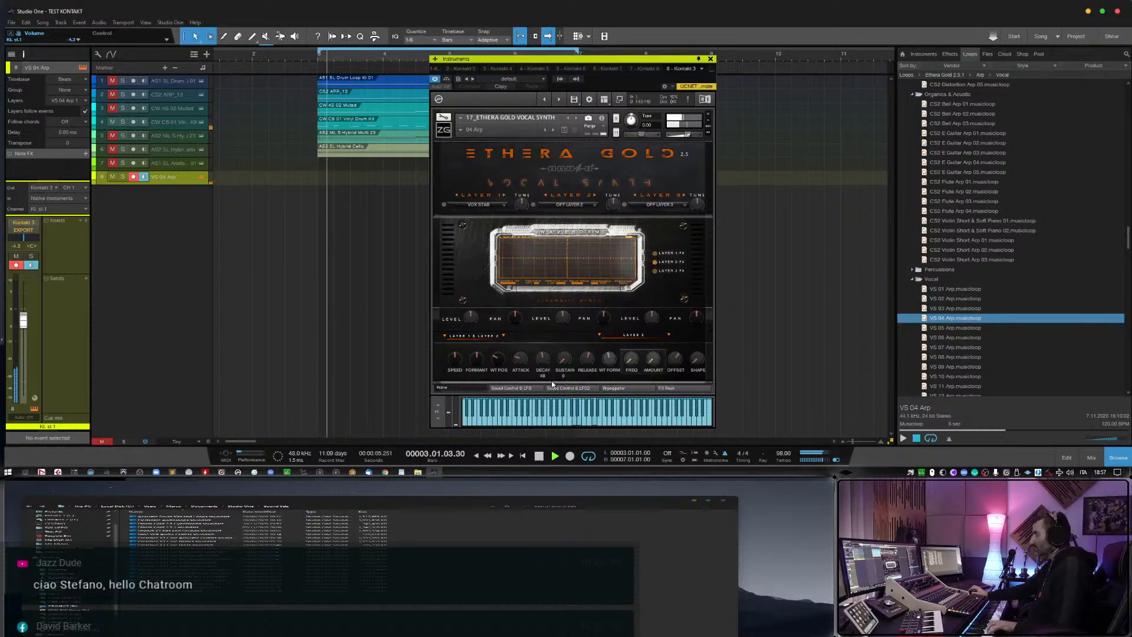
pyautogui.moveTo(25, 321); pyautogui.dragTo(25, 313)
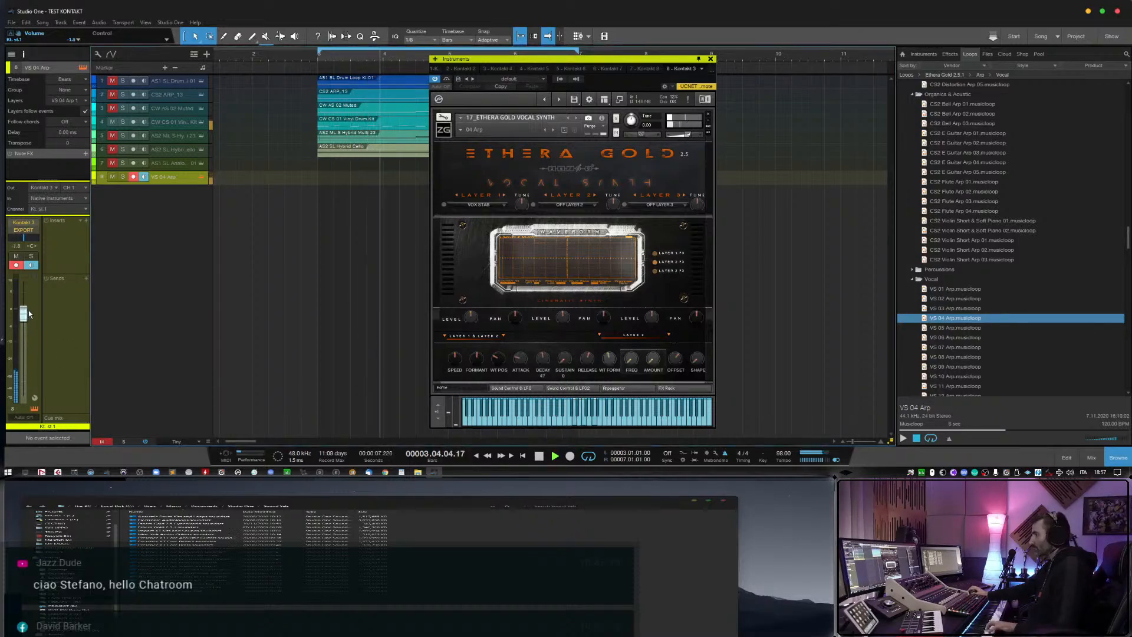
pyautogui.click(113, 97)
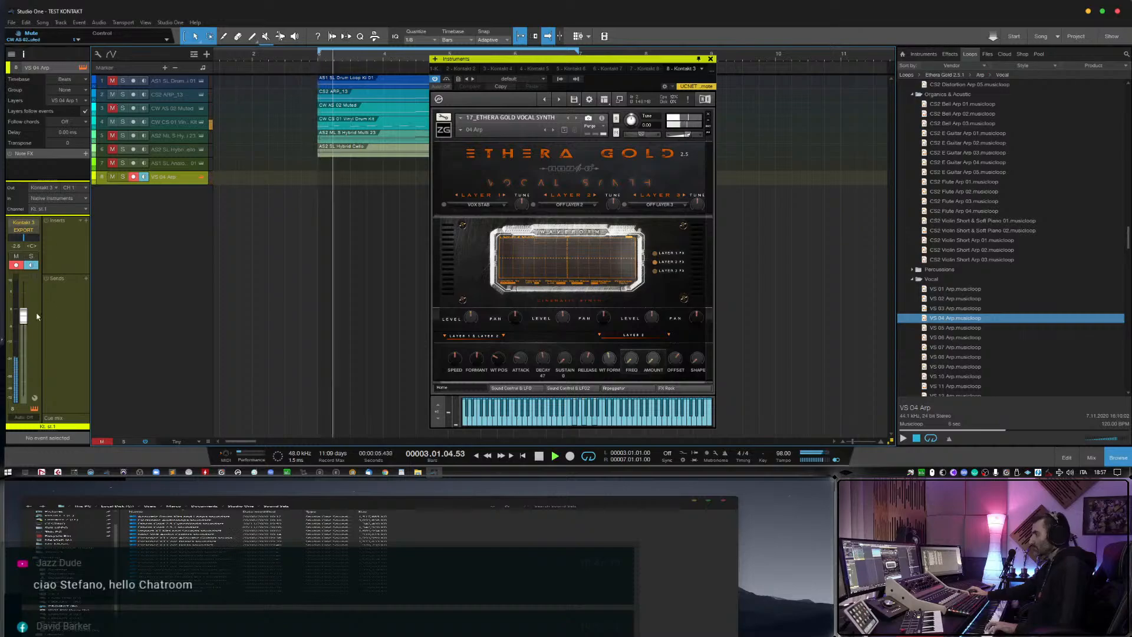
pyautogui.moveTo(24, 317); pyautogui.dragTo(26, 311)
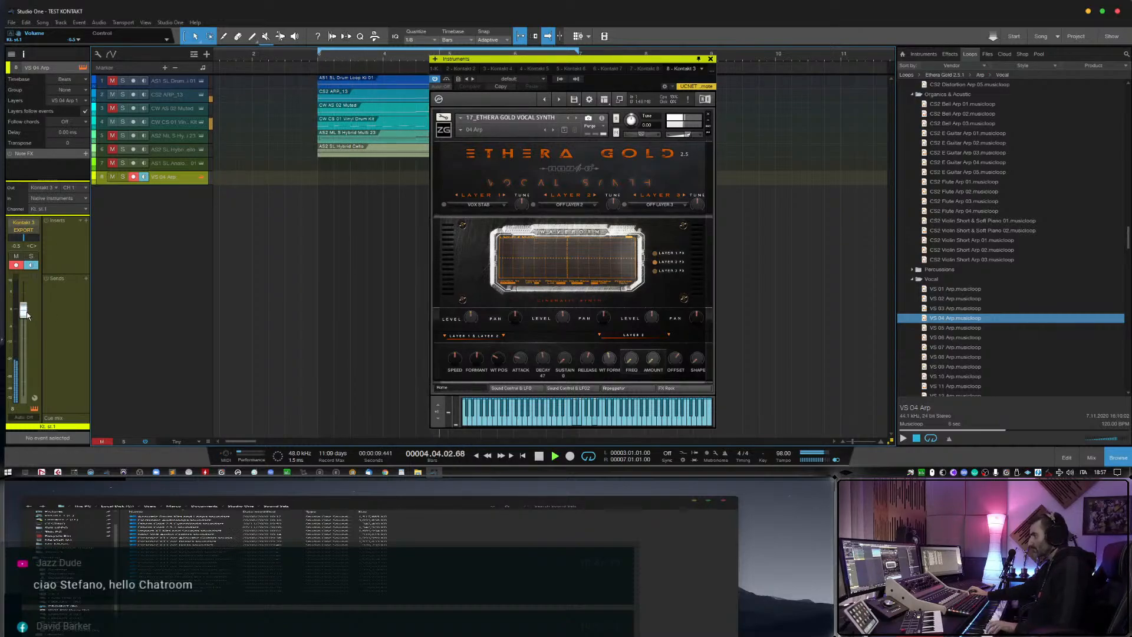
# Remove the VS 04 Arp track and close its instrument window.
pyautogui.rightClick(174, 179)
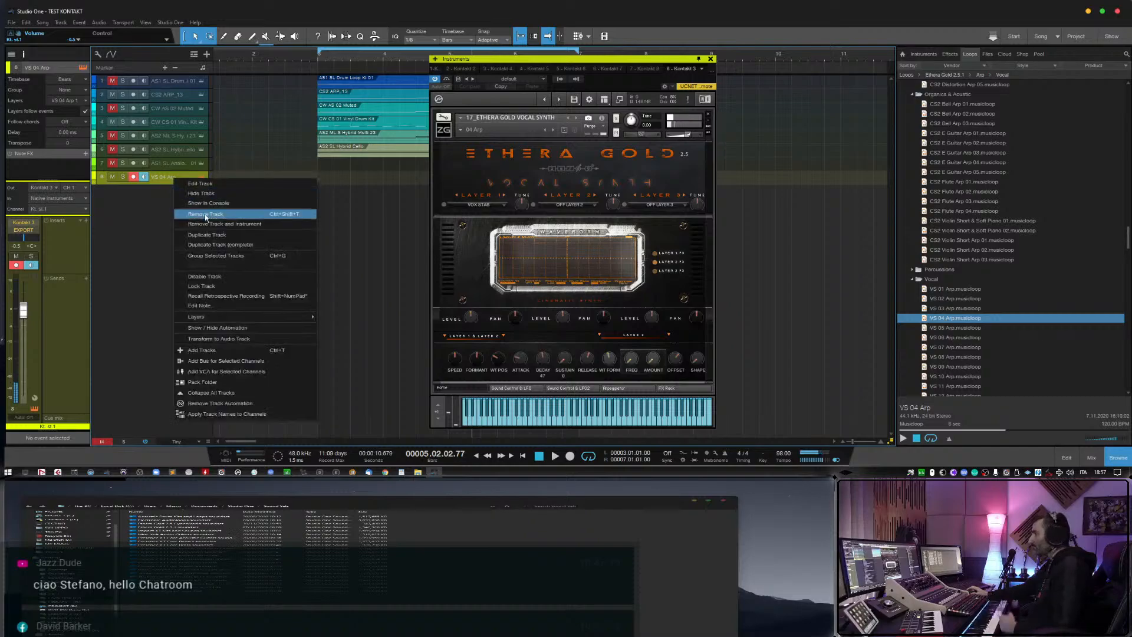
pyautogui.click(204, 214)
pyautogui.click(711, 59)
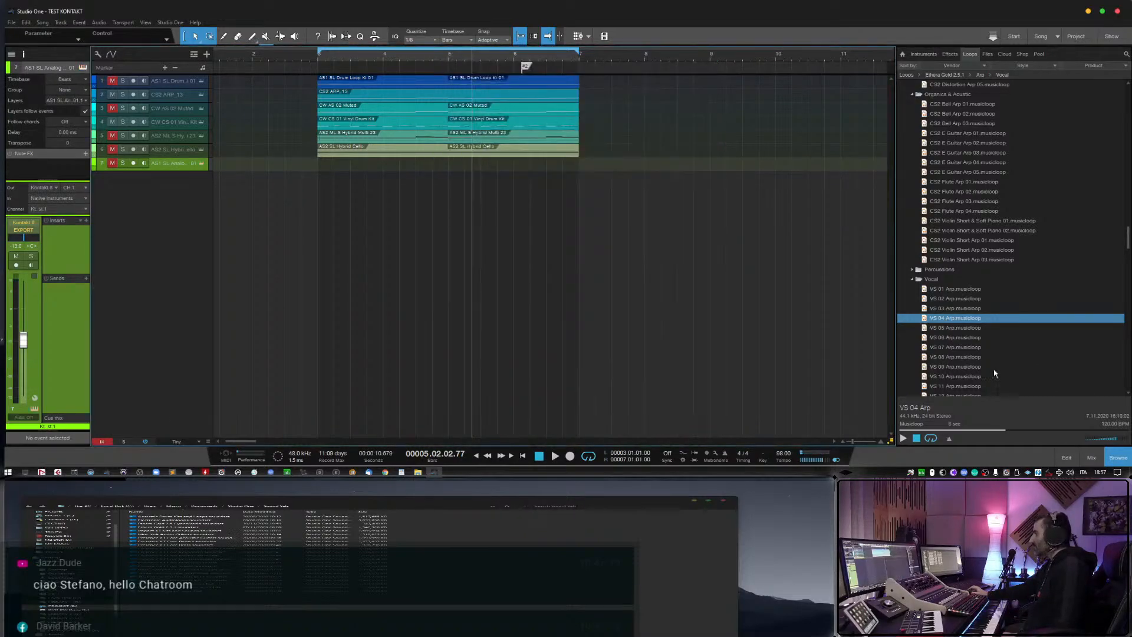
# Preview the vocal arp musicloops between VS 05 Arp and VS 11 Arp, ending on VS 10 Arp.
pyautogui.click(976, 358)
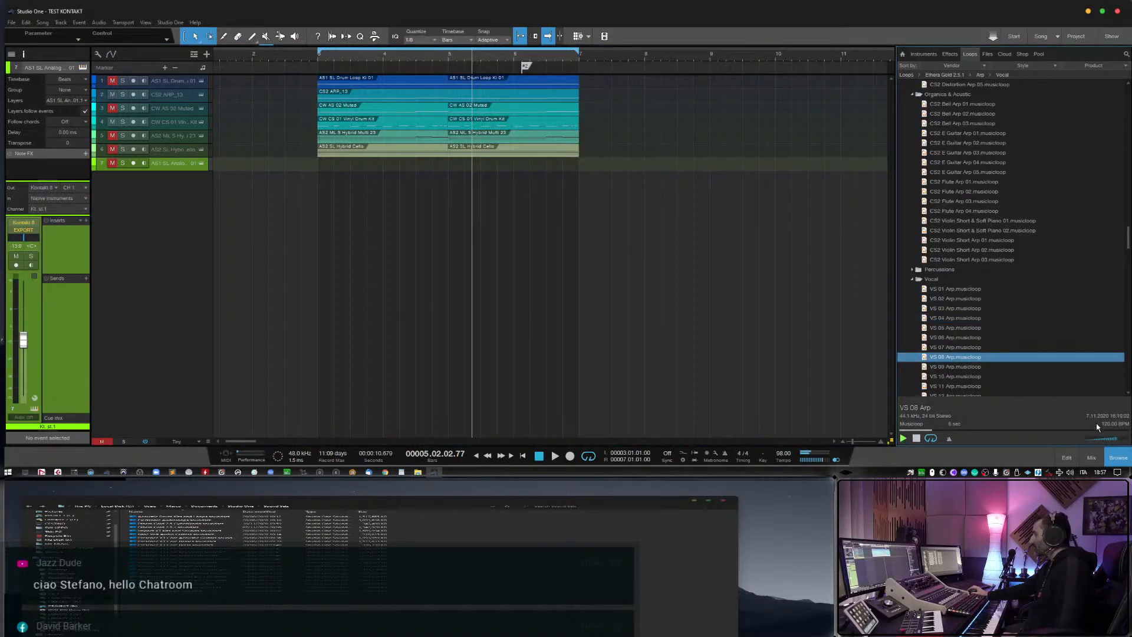
pyautogui.click(965, 329)
pyautogui.click(964, 348)
pyautogui.click(963, 338)
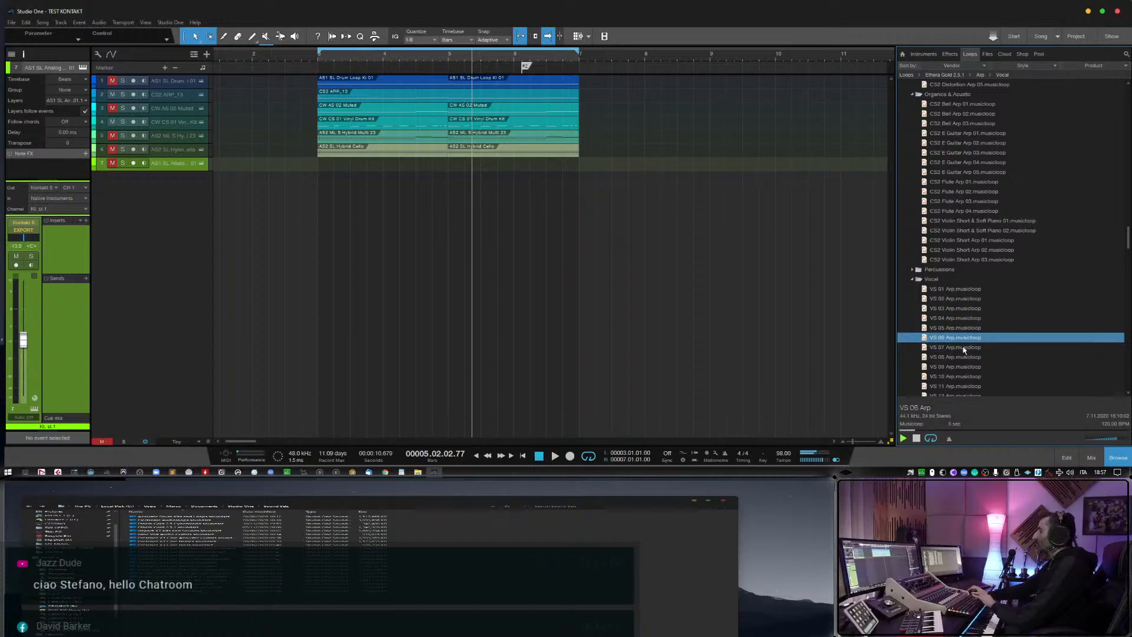
pyautogui.click(968, 363)
pyautogui.scroll(-1, 968, 363)
pyautogui.click(967, 363)
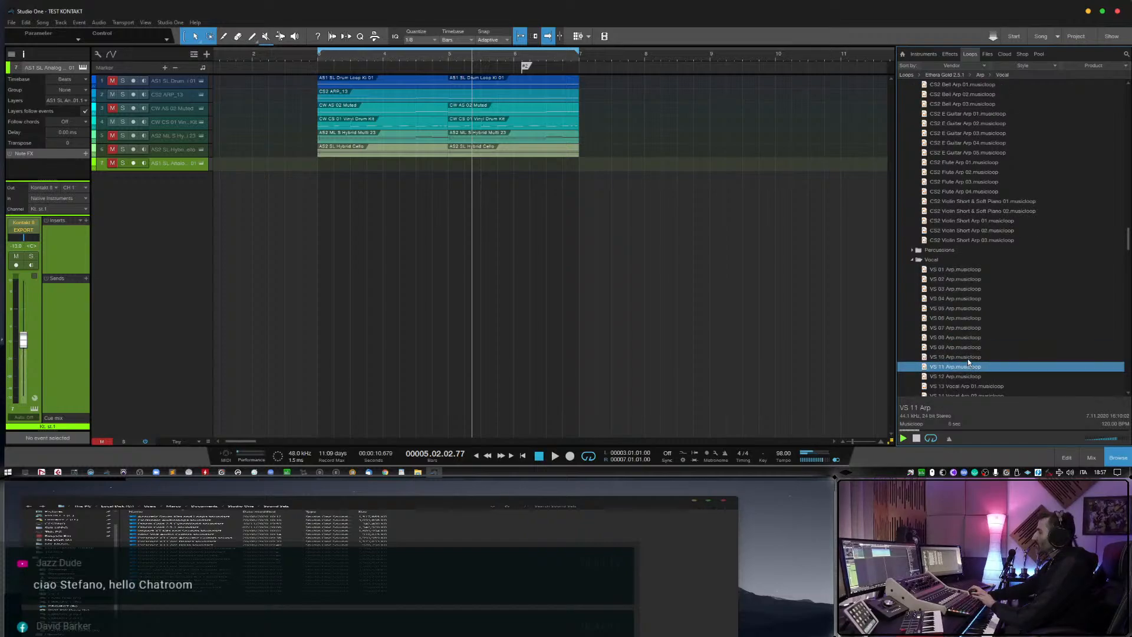
pyautogui.click(968, 358)
pyautogui.scroll(-1, 968, 360)
# Add VS 10 Arp as a monitored track without its event, and lower its volume slightly.
pyautogui.moveTo(970, 328); pyautogui.dragTo(350, 167)
pyautogui.press('Delete')
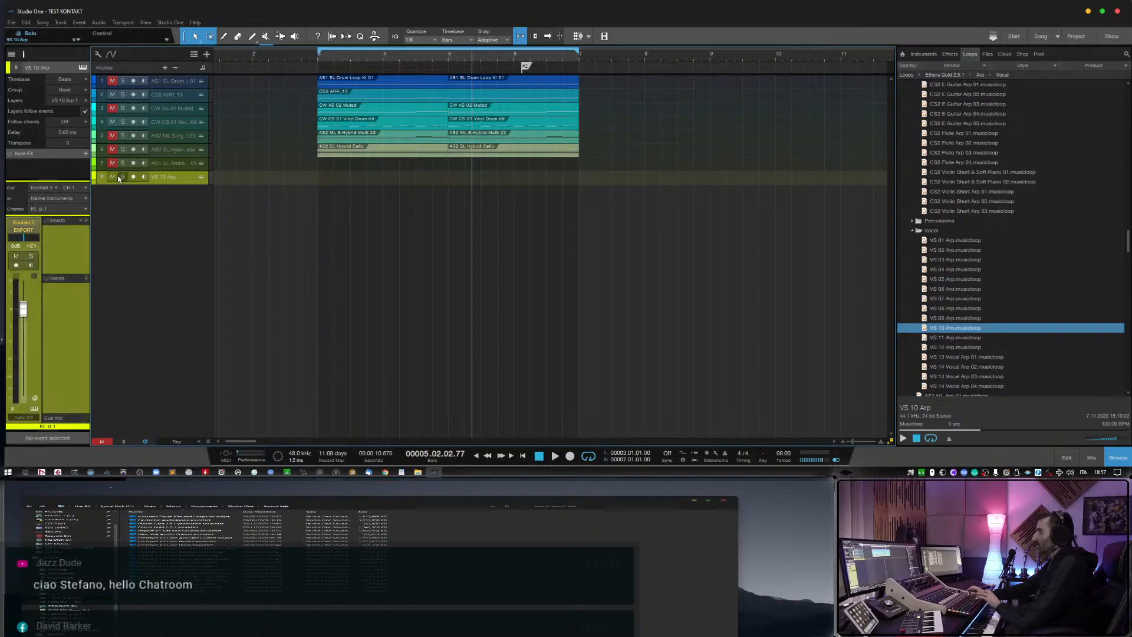
pyautogui.click(144, 177)
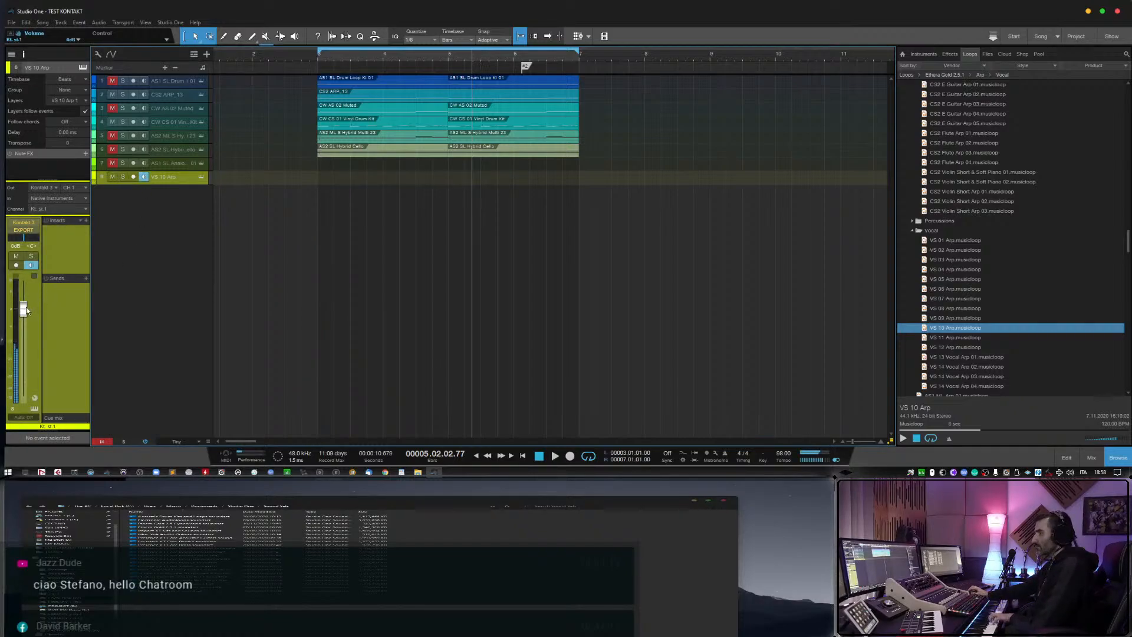
pyautogui.moveTo(26, 306); pyautogui.dragTo(26, 312)
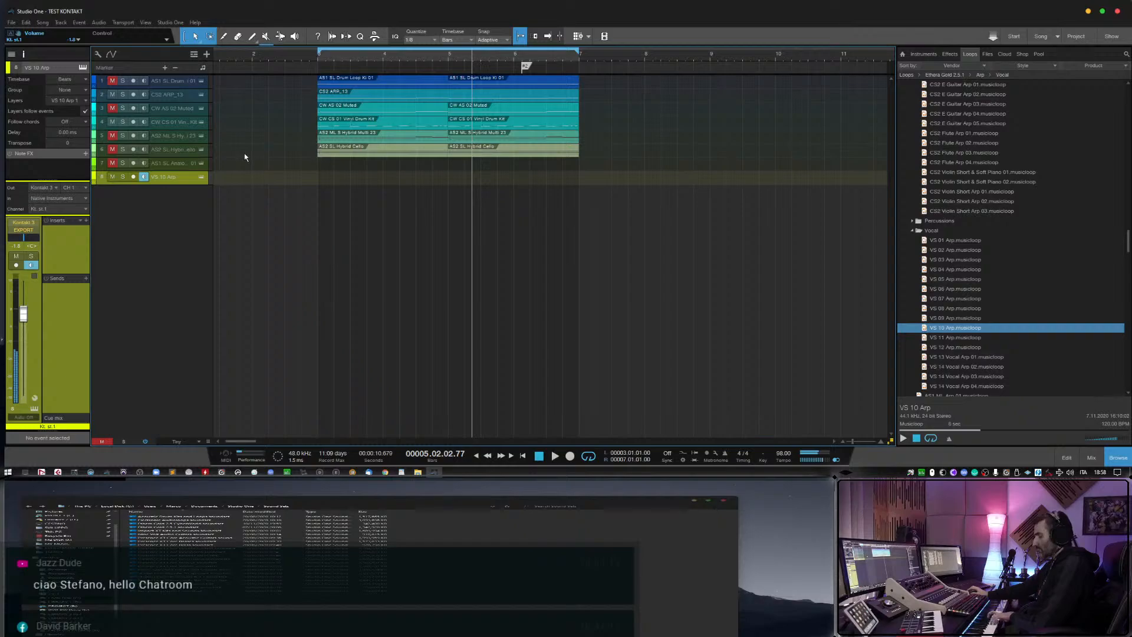
# Remove the VS 10 Arp track together with its instrument, and select the AS1 ML Arp 06 musicloop.
pyautogui.rightClick(183, 190)
pyautogui.click(236, 227)
pyautogui.scroll(-3, 962, 374)
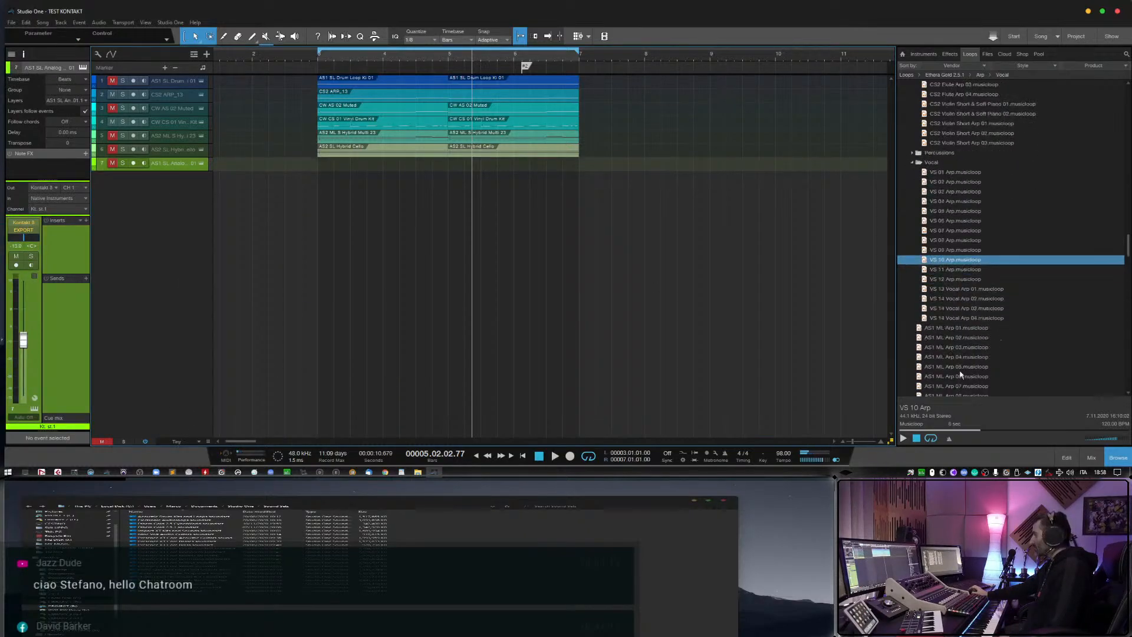
pyautogui.click(962, 375)
# Collapse the Ethera Gold 2.5.1 soundset and preview the CW M 18 Horror Tension musicloop among the CyberWorld multis.
pyautogui.scroll(10, 952, 330)
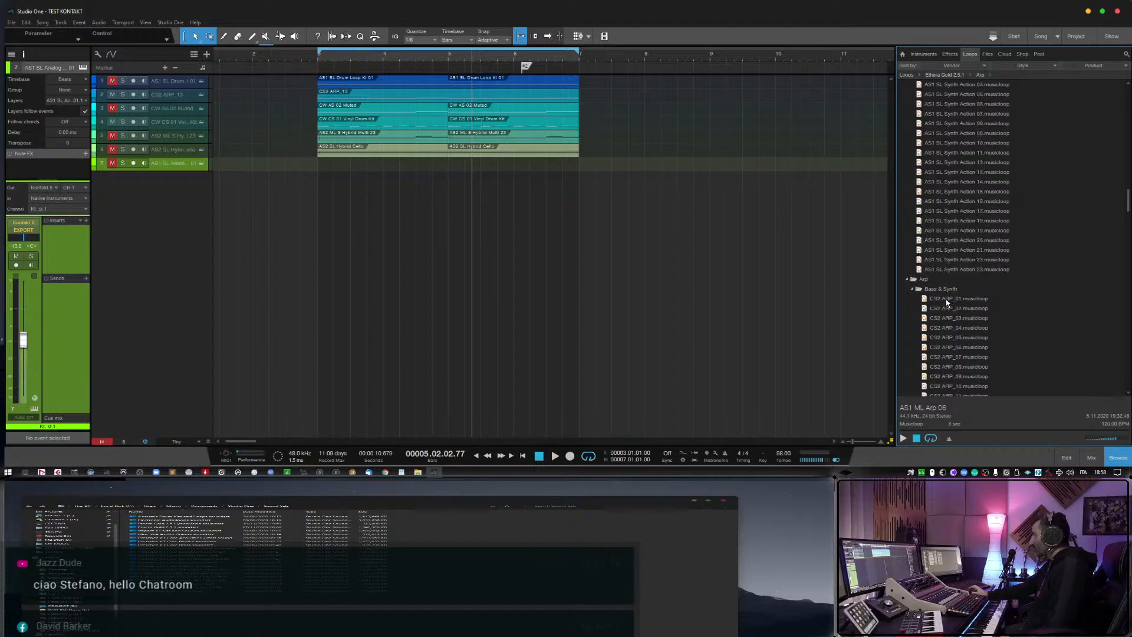
pyautogui.scroll(20, 947, 302)
pyautogui.doubleClick(947, 259)
pyautogui.scroll(8, 940, 266)
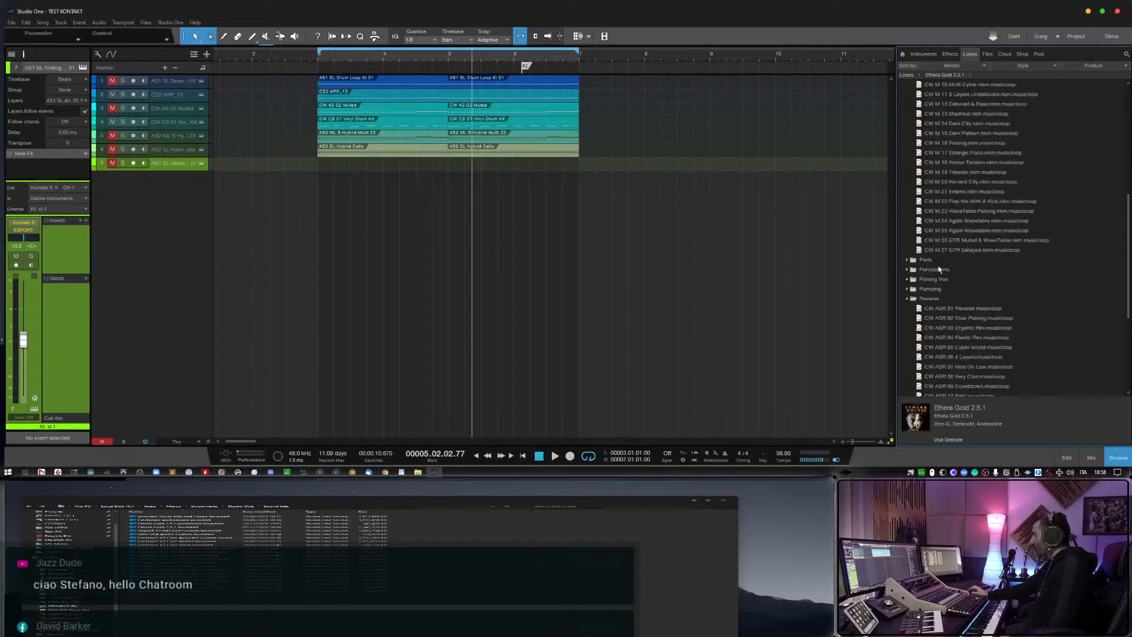
pyautogui.scroll(3, 941, 268)
pyautogui.click(947, 250)
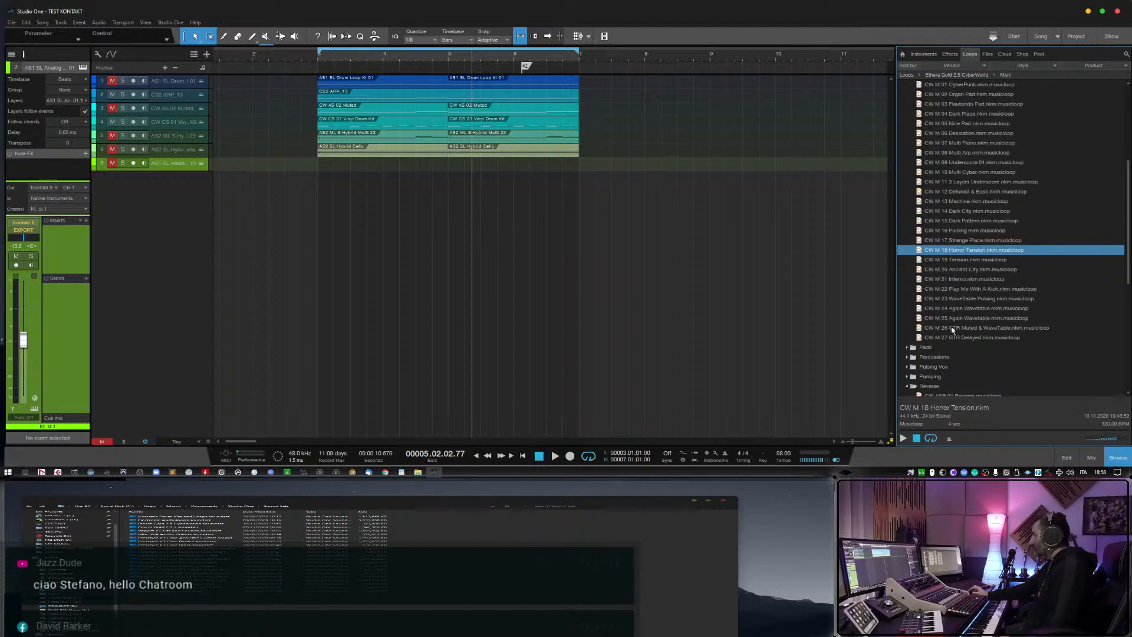
# Collapse the Reverse, Multi and Vocals folders of the CyberWorld soundset, and expand Ethera Gold 2.5.1.
pyautogui.scroll(-1, 953, 330)
pyautogui.scroll(-2, 908, 364)
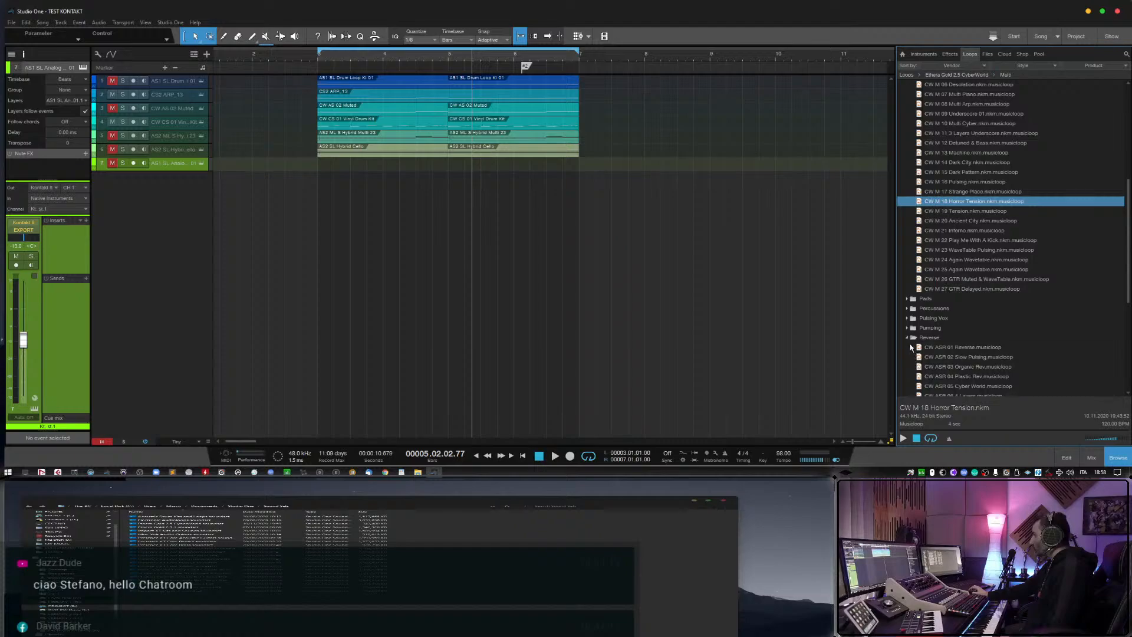
pyautogui.click(925, 337)
pyautogui.scroll(5, 926, 330)
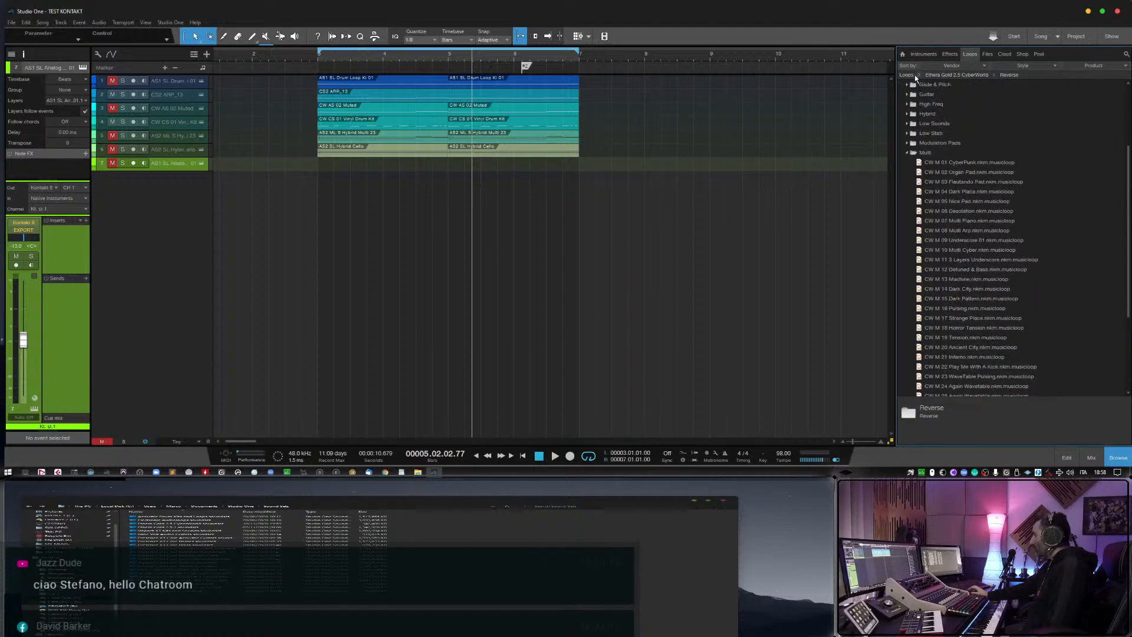
pyautogui.click(908, 154)
pyautogui.scroll(1, 920, 262)
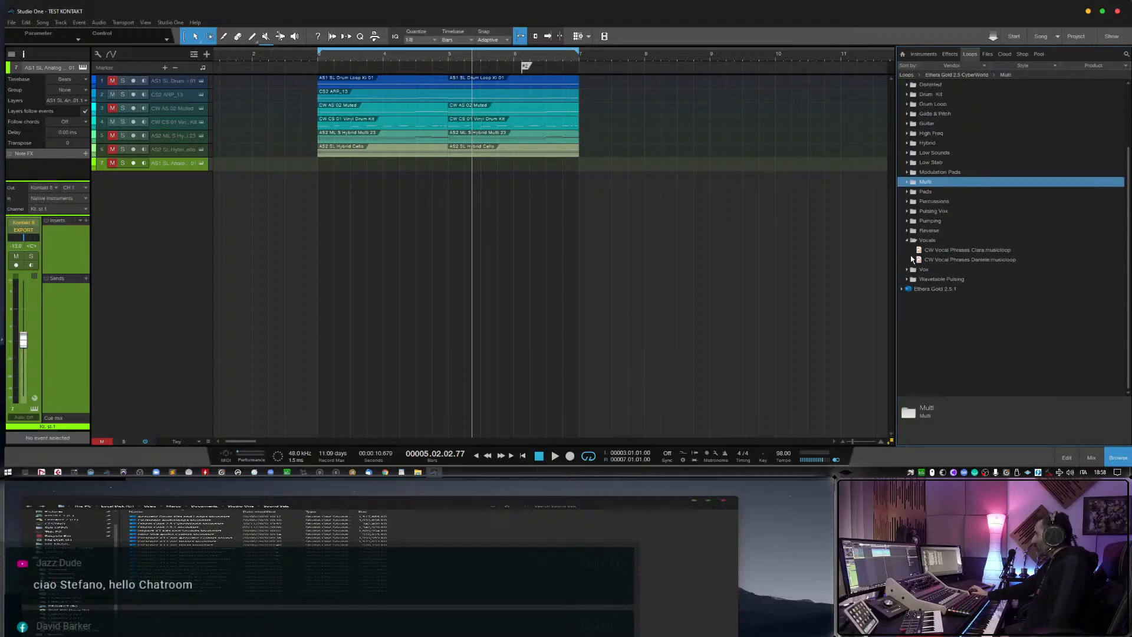
pyautogui.click(908, 241)
pyautogui.click(901, 270)
# Collapse the Acoustic, Actions and Arp folders of Ethera Gold 2.5.1.
pyautogui.scroll(-2, 960, 293)
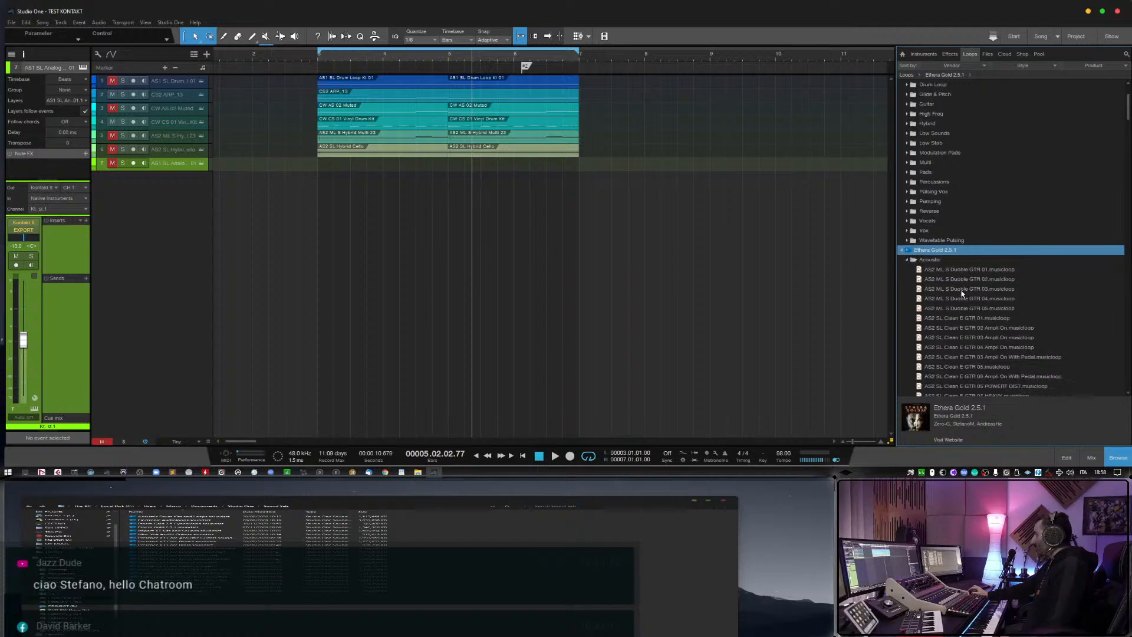
pyautogui.click(906, 231)
pyautogui.scroll(-1, 934, 281)
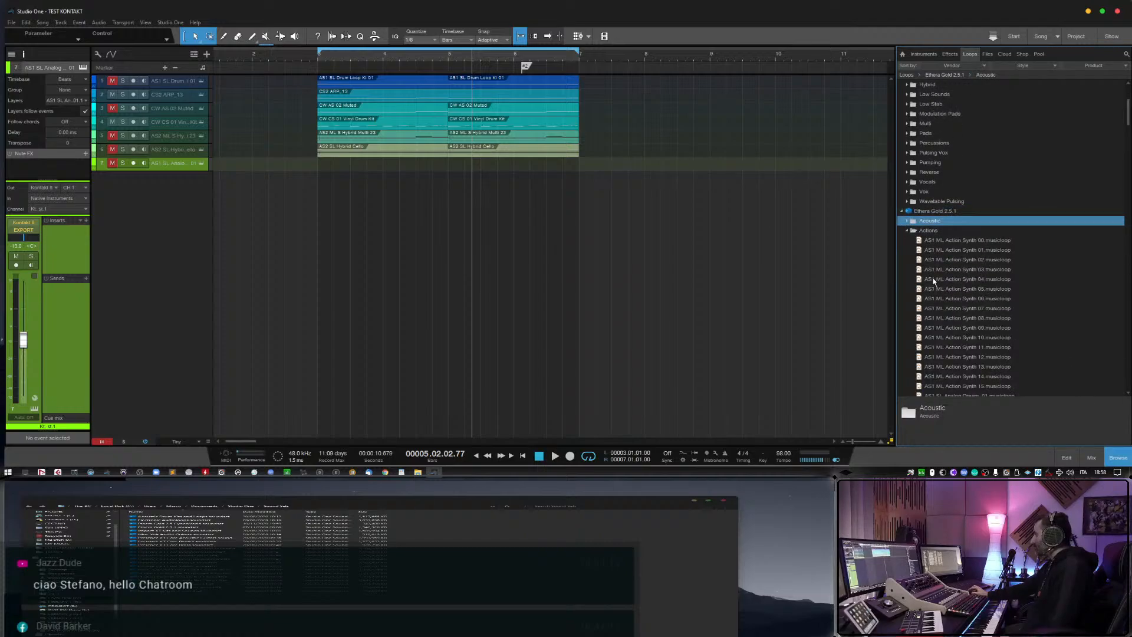
pyautogui.click(908, 231)
pyautogui.click(913, 251)
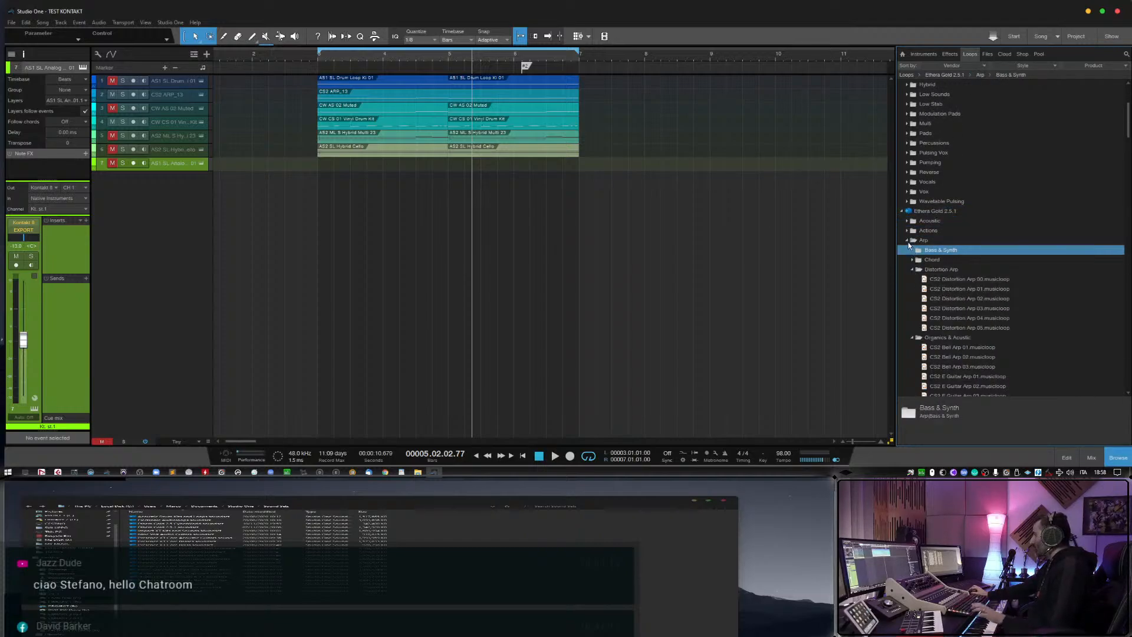
pyautogui.click(907, 240)
pyautogui.click(908, 250)
pyautogui.click(908, 250)
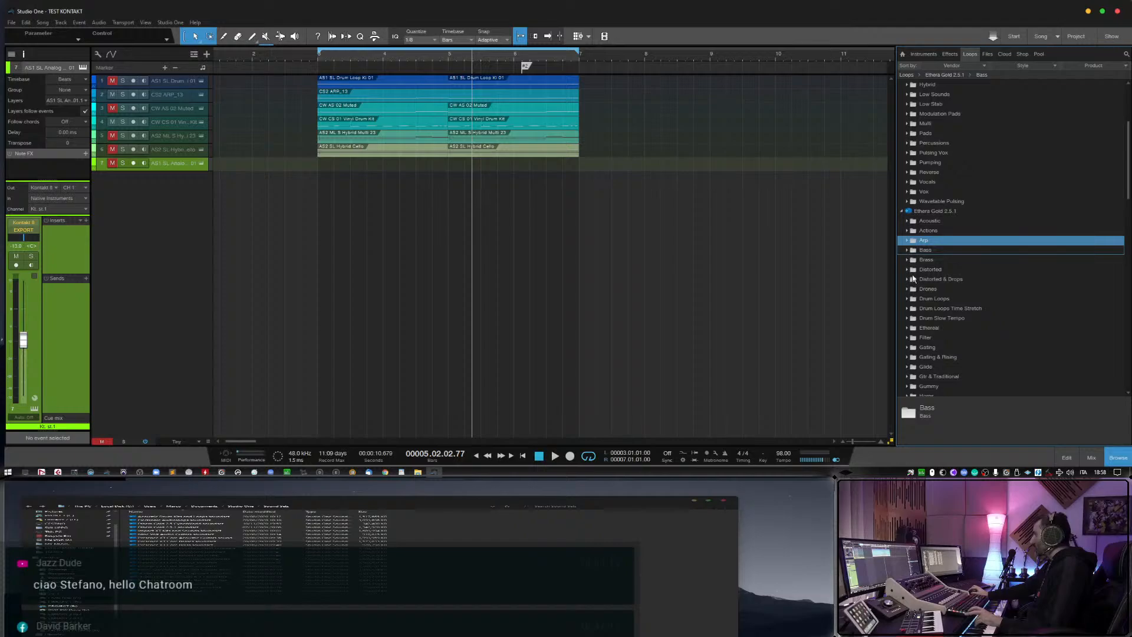
# Examine the Keys & Mallet and Horns folders of Ethera Gold 2.5.1, collapsing each one again.
pyautogui.scroll(-4, 914, 271)
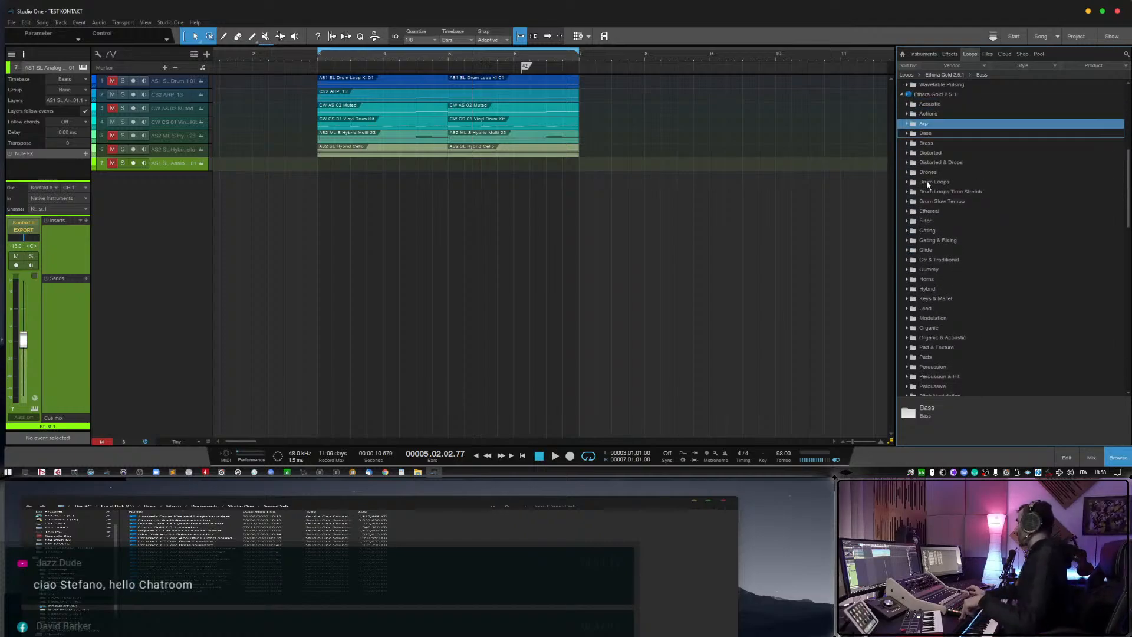
pyautogui.scroll(-1, 938, 294)
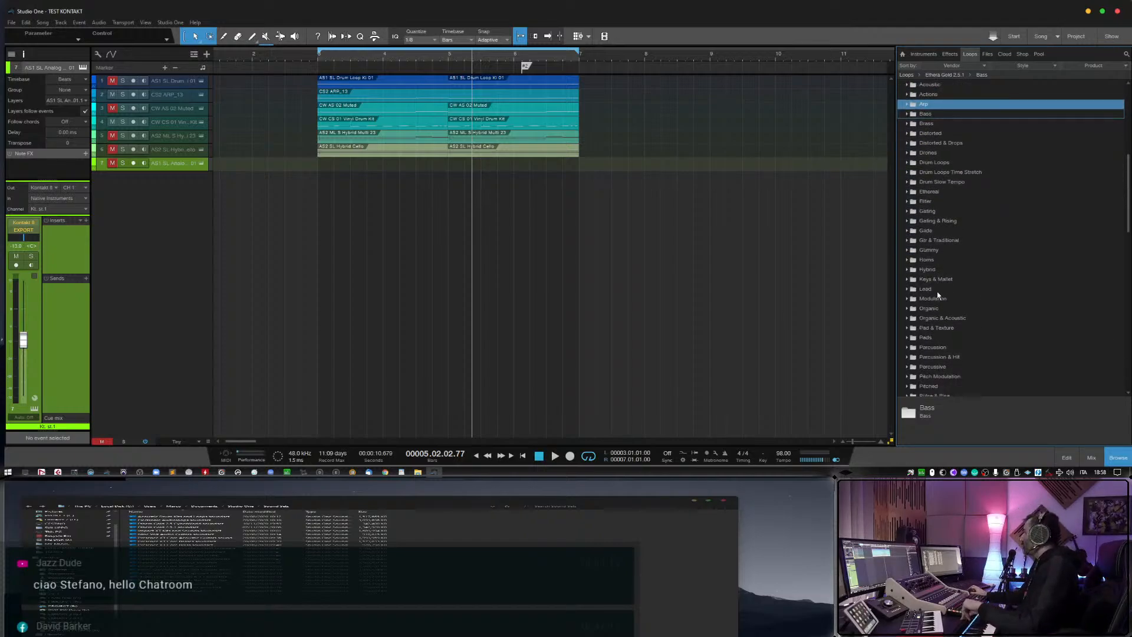
pyautogui.scroll(-1, 936, 292)
pyautogui.click(907, 250)
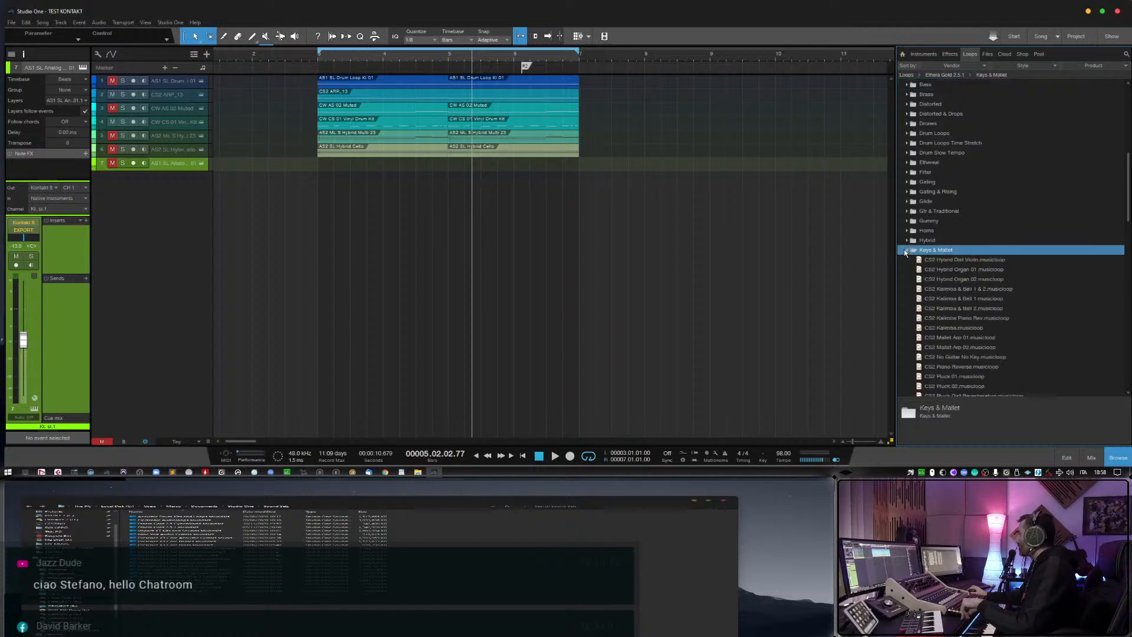
pyautogui.scroll(-1, 997, 310)
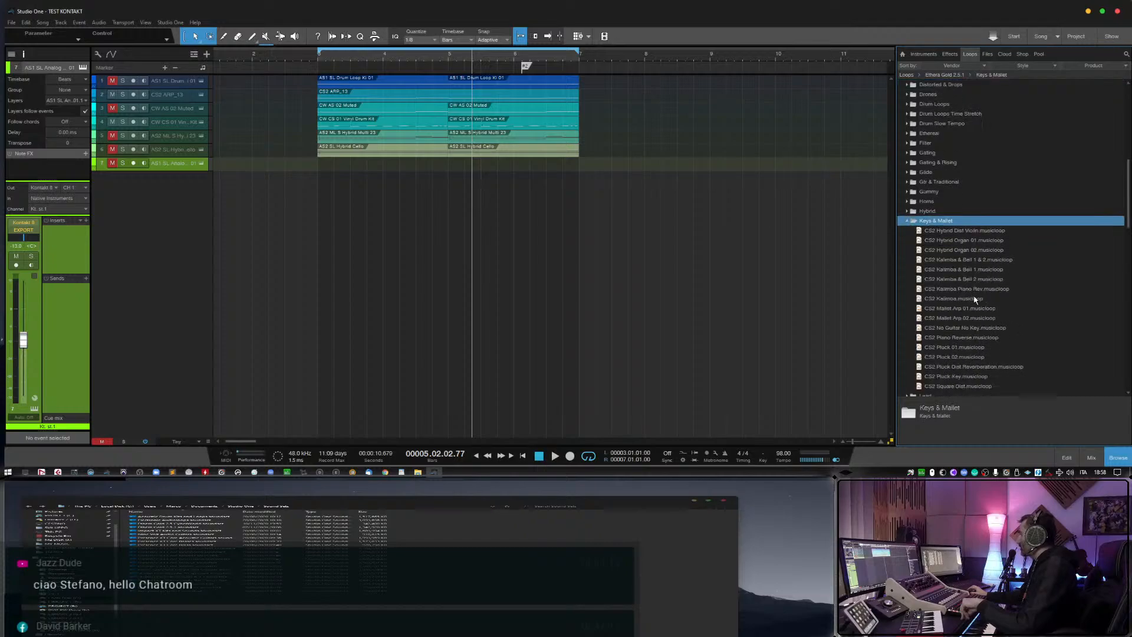
pyautogui.click(907, 221)
pyautogui.click(906, 203)
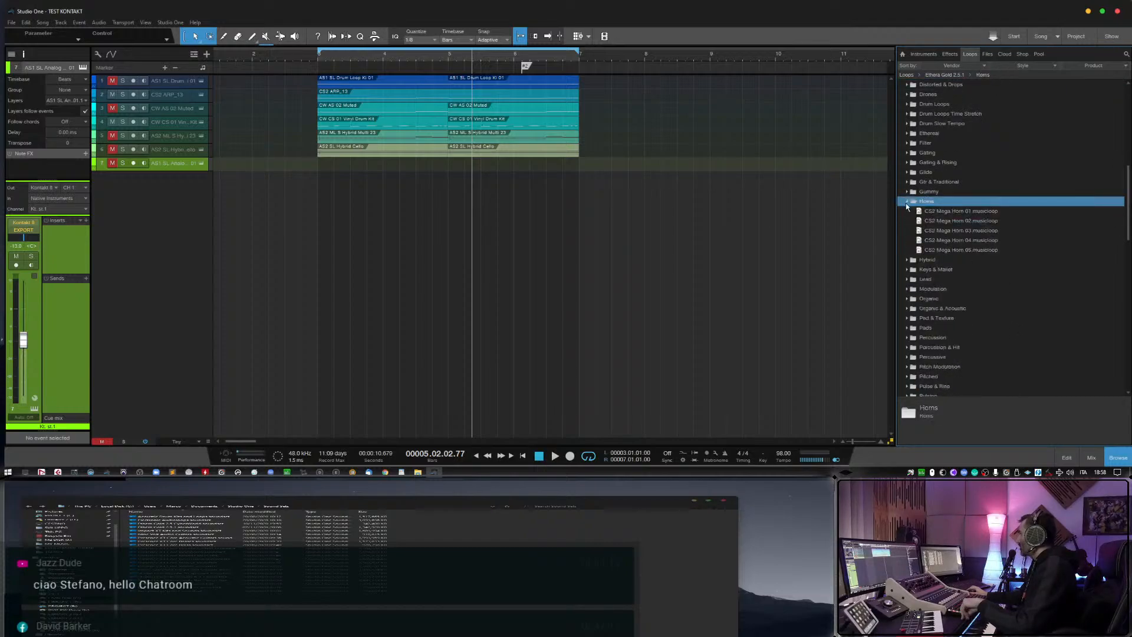
pyautogui.click(906, 203)
pyautogui.scroll(-2, 923, 265)
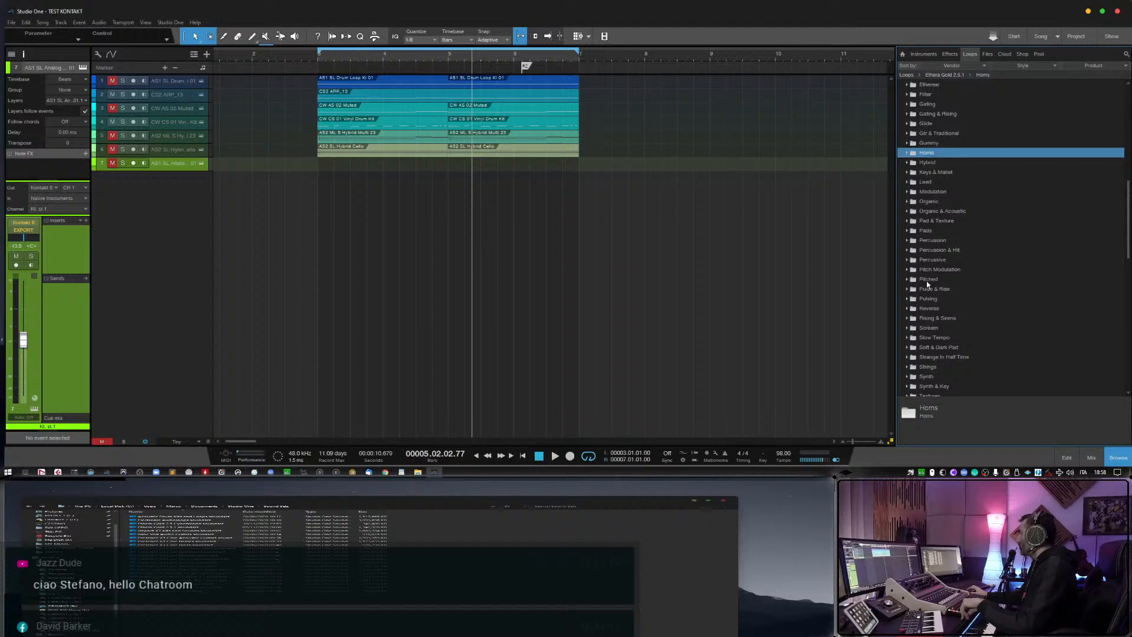
# Expand the Reverse folder of Ethera Gold 2.5.1 and preview the CS2 Hybrid Rev 08 musicloop.
pyautogui.click(908, 309)
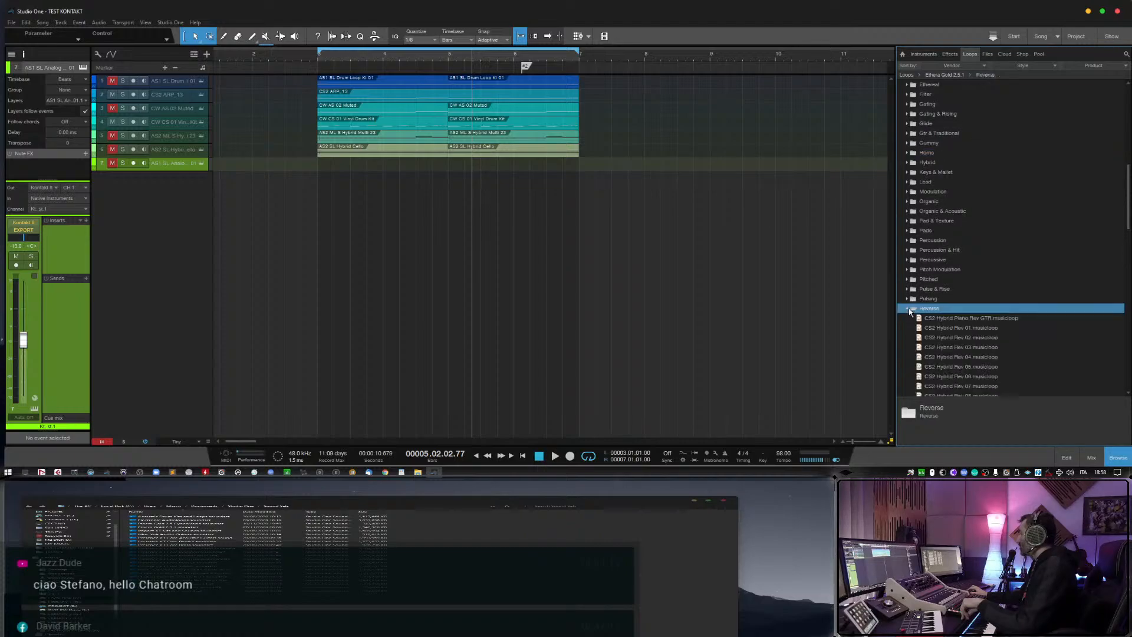
pyautogui.scroll(-3, 932, 324)
pyautogui.click(938, 320)
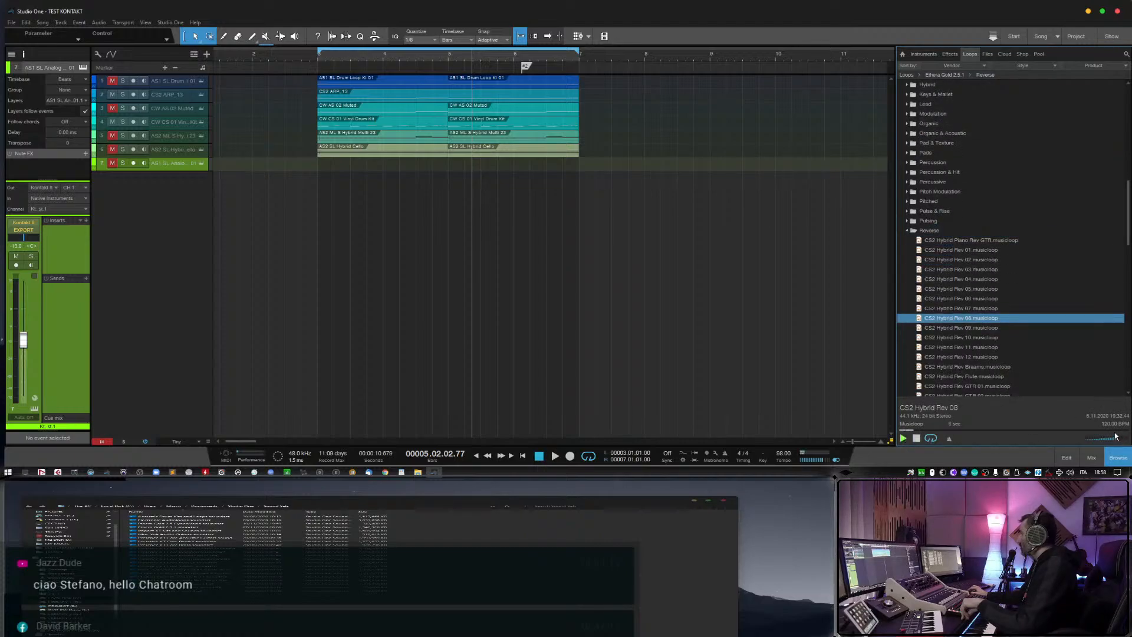
# Add CS2 Hybrid Rev 08 as a record-armed, monitored track without its event, and lower its volume to about -4 dB.
pyautogui.moveTo(973, 321); pyautogui.dragTo(349, 186)
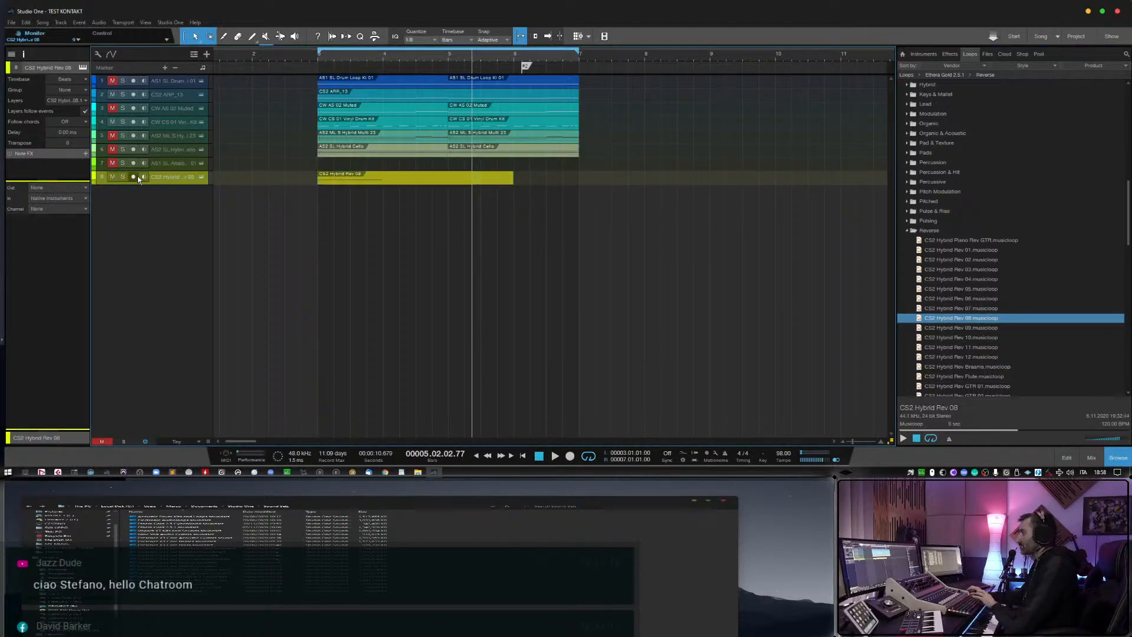
pyautogui.press('Delete')
pyautogui.click(135, 176)
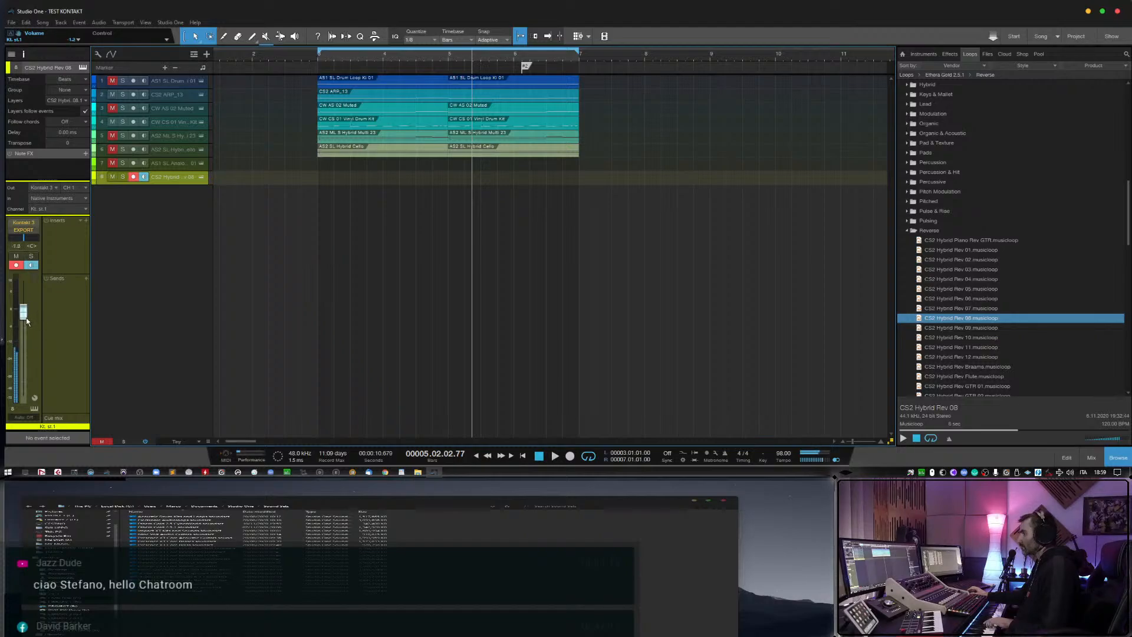
pyautogui.moveTo(26, 321); pyautogui.dragTo(28, 321)
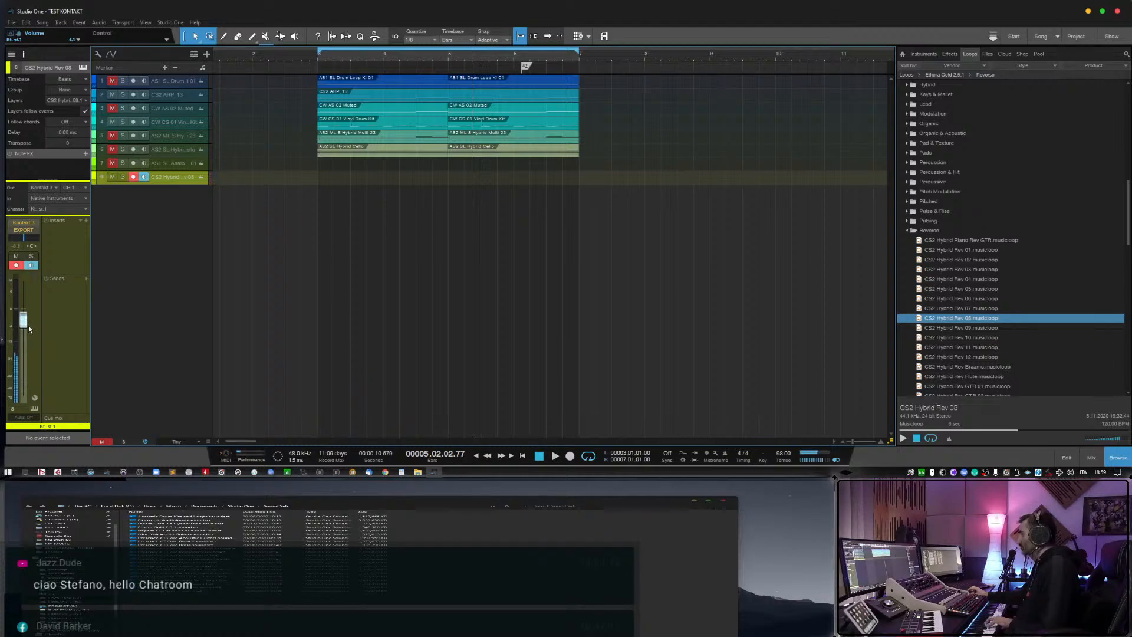
# Add CS2 Hybrid Rev GTR 01 as a second monitored track without its event, and lower its volume.
pyautogui.moveTo(982, 387); pyautogui.dragTo(330, 213)
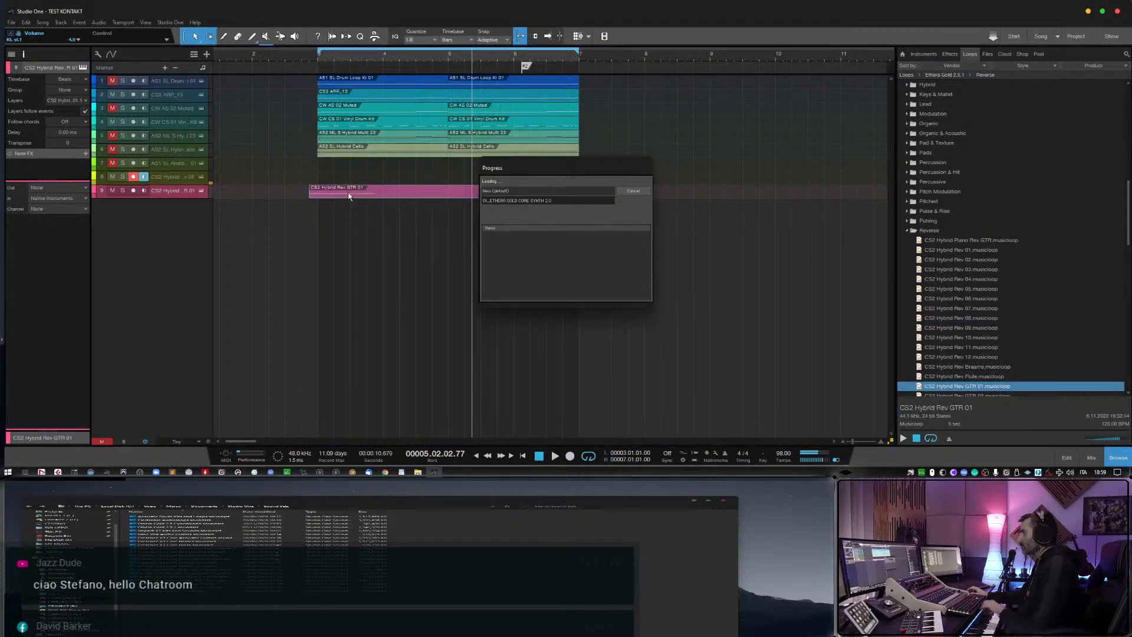
pyautogui.click(143, 190)
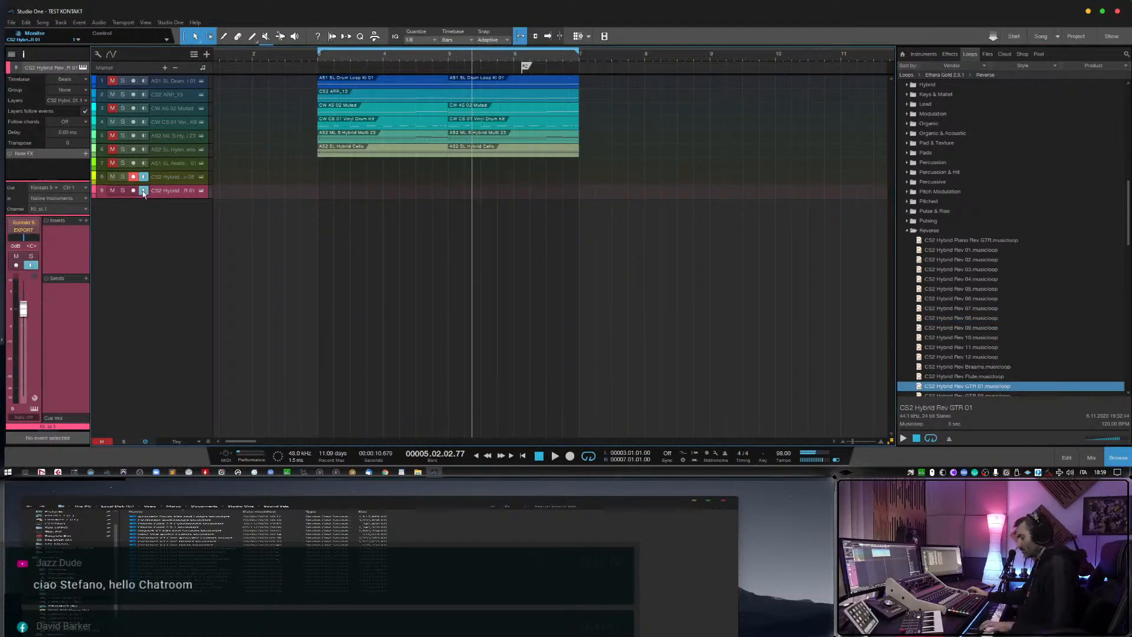
pyautogui.moveTo(23, 309); pyautogui.dragTo(27, 335)
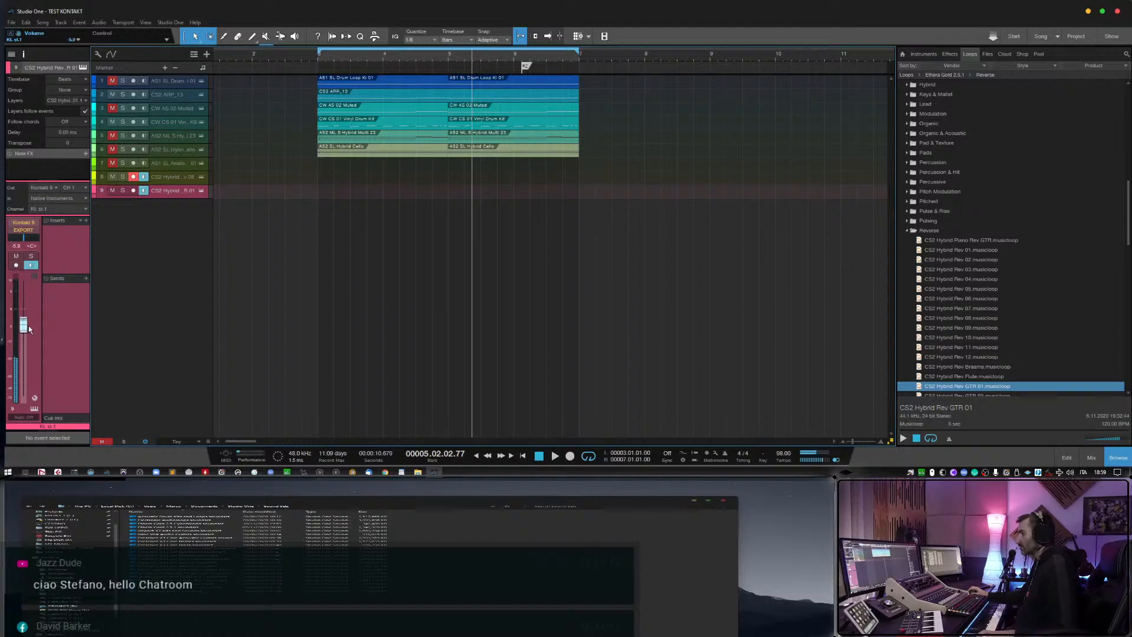
# Lower the CS2 Hybrid Rev GTR 01 track to -12.7 dB against Rev 08, and turn off monitoring on both tracks.
pyautogui.click(177, 177)
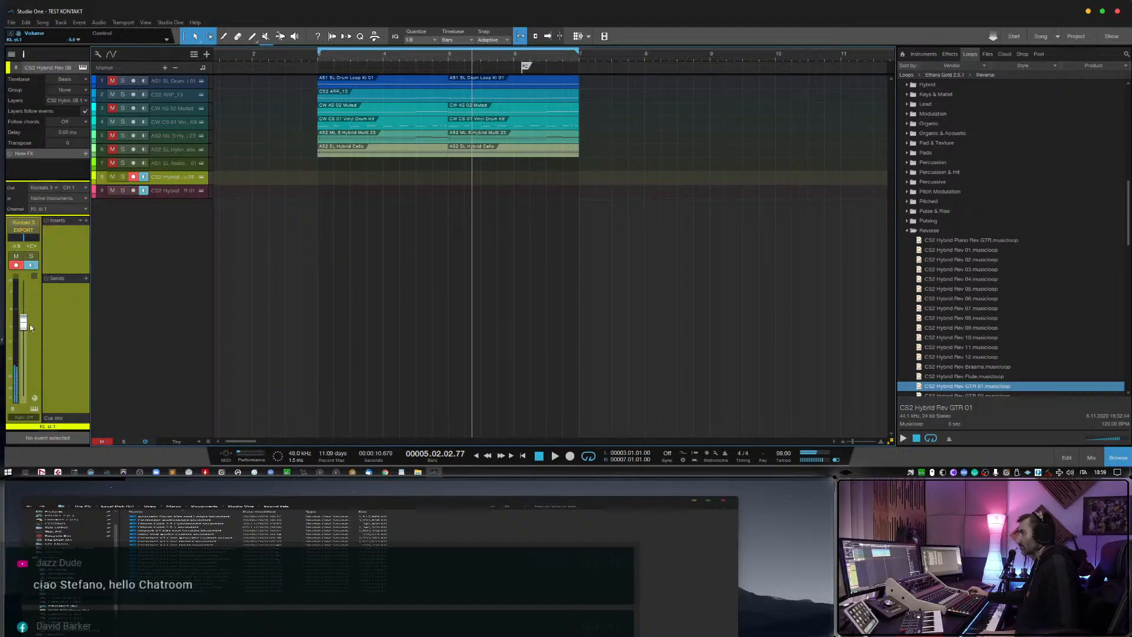
pyautogui.click(162, 191)
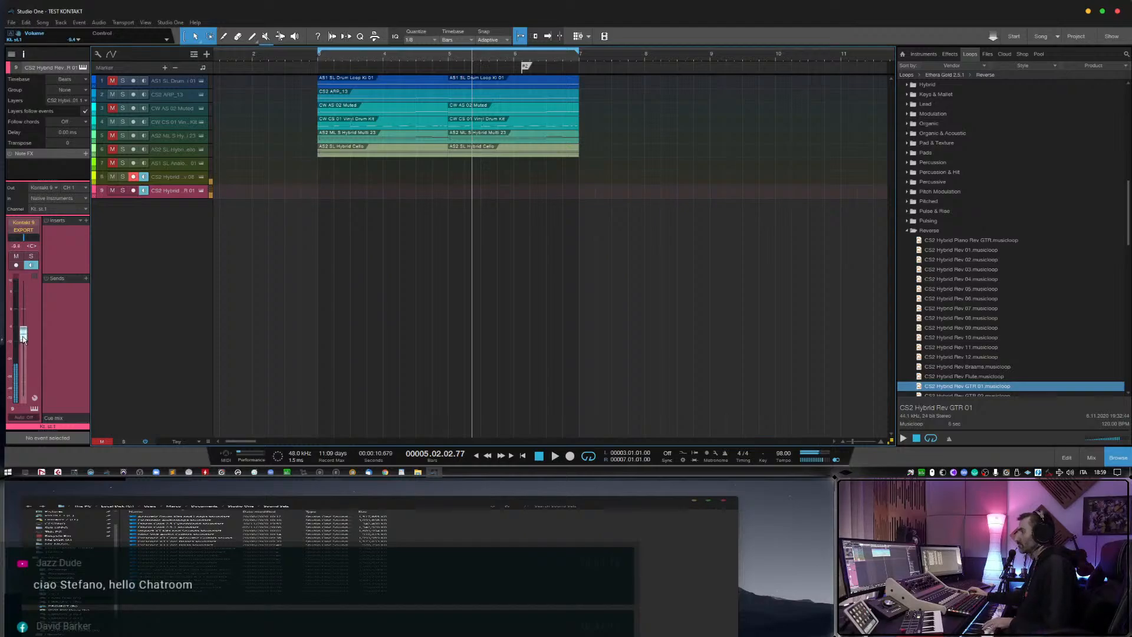
pyautogui.moveTo(23, 340); pyautogui.dragTo(24, 344)
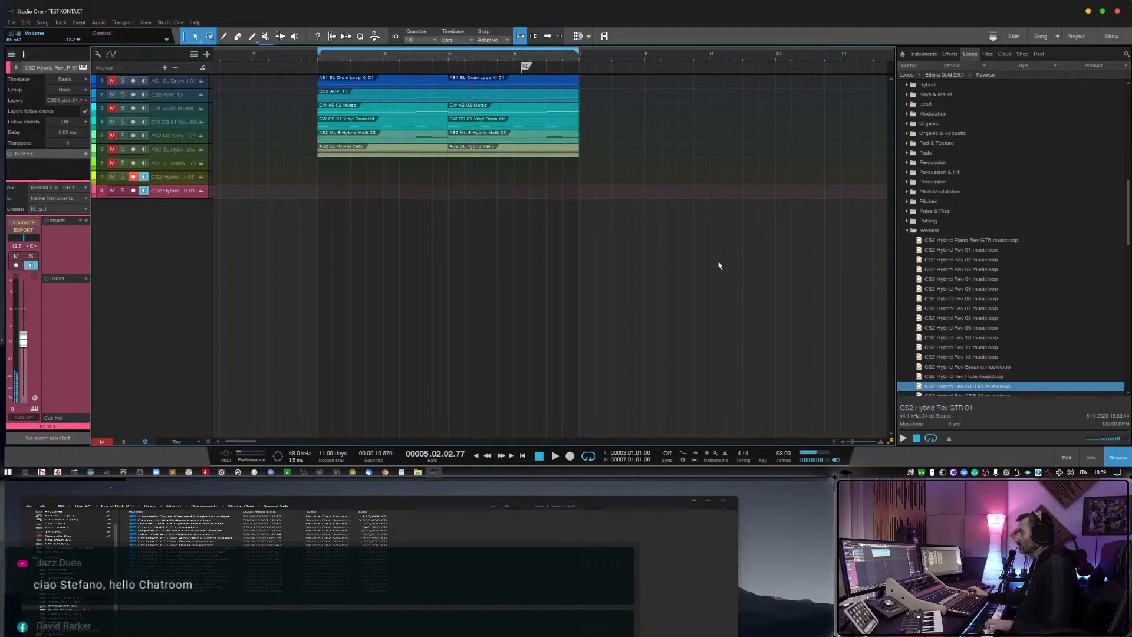
pyautogui.click(143, 191)
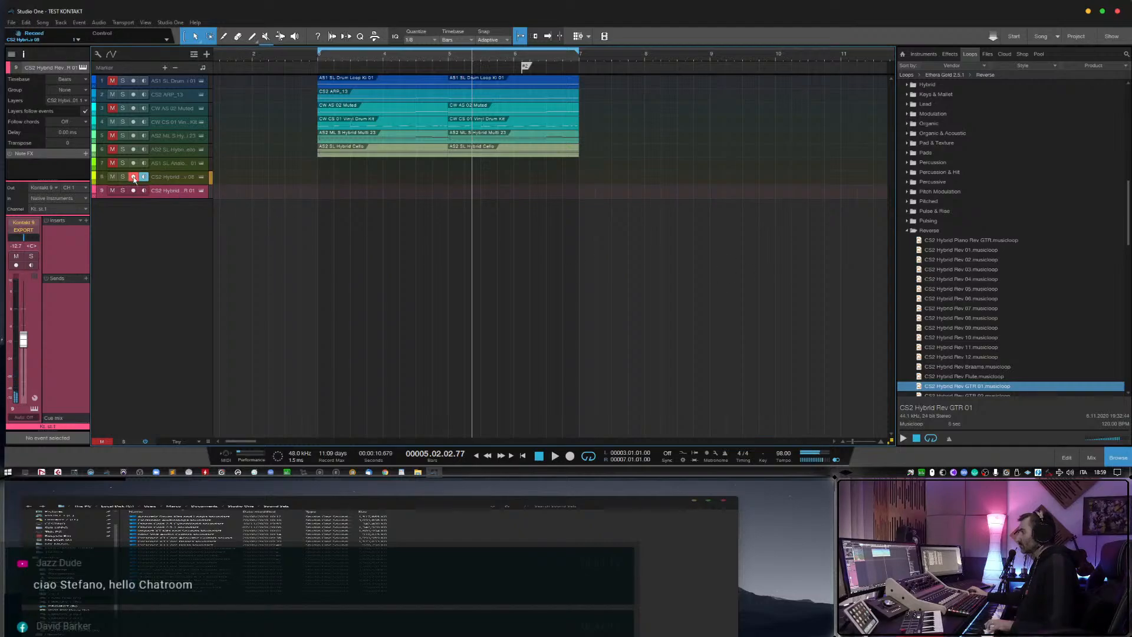
# Preview the reverse musicloops from CS2 Hybrid Rev Synth 02 back up to CS2 Hybrid Rev Braams.
pyautogui.scroll(-7, 961, 303)
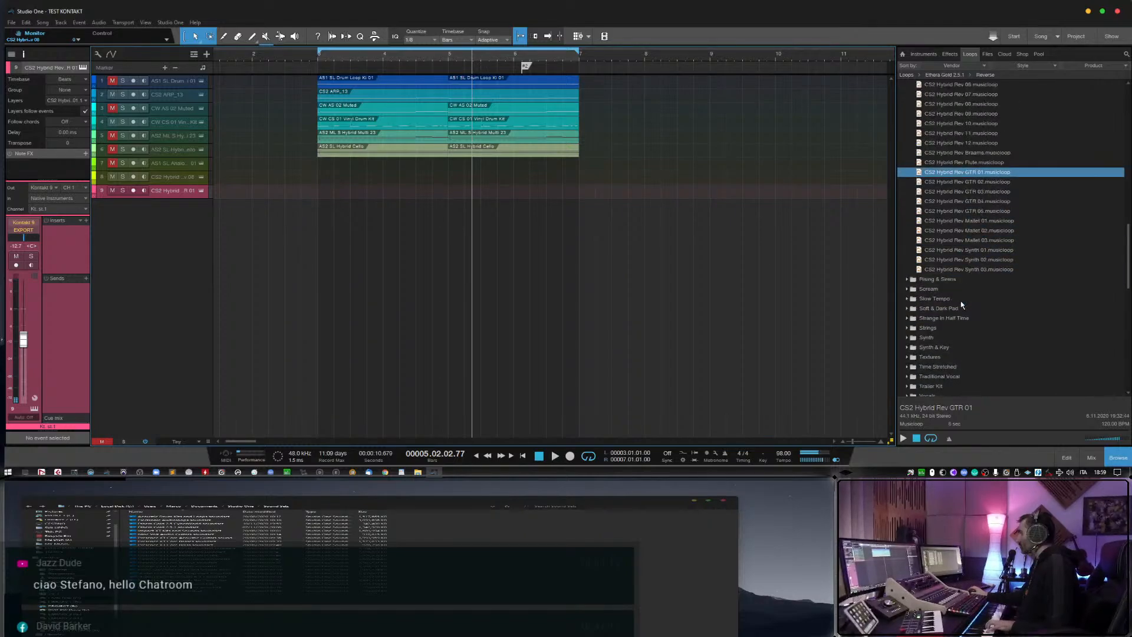
pyautogui.click(956, 260)
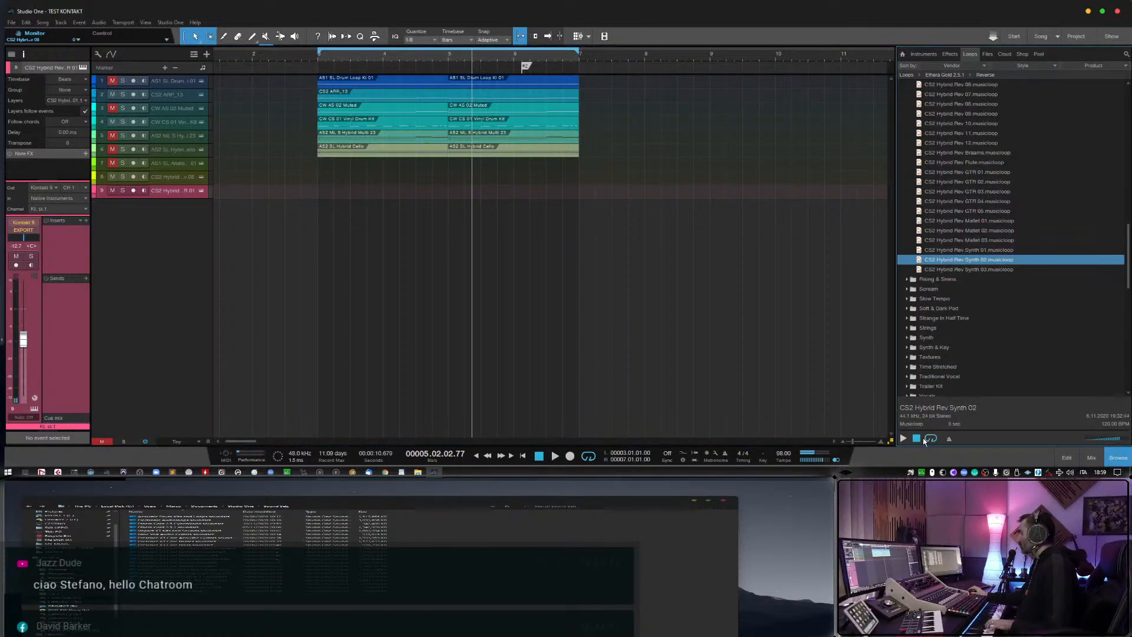
pyautogui.press('Up')
pyautogui.press('Up')
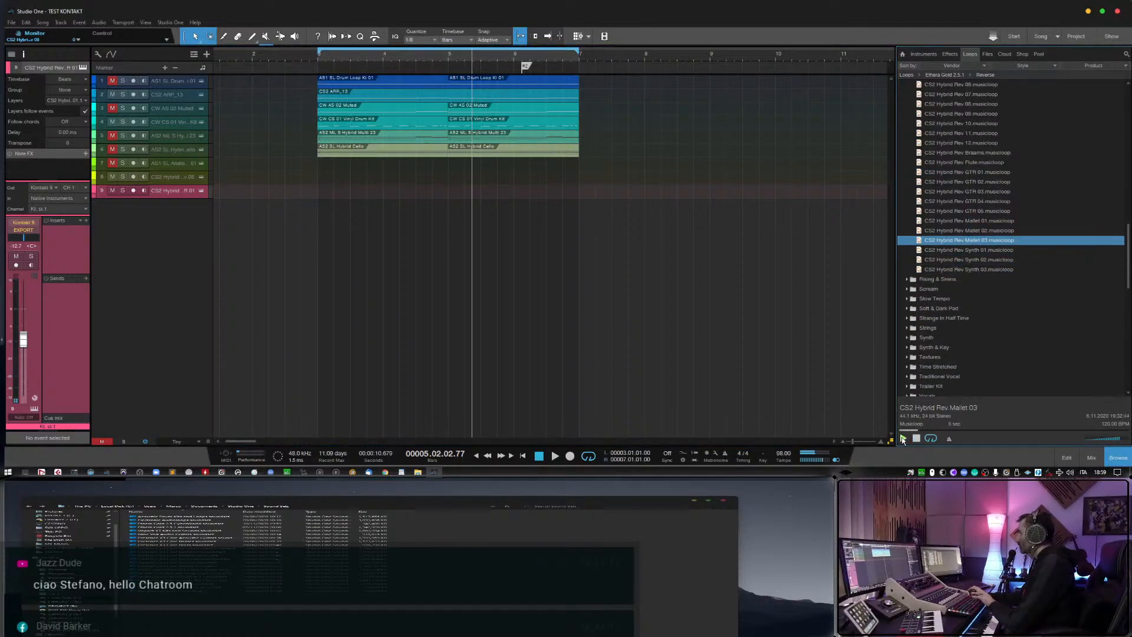
pyautogui.press('Up')
pyautogui.press('Up')
pyautogui.press('Up')
pyautogui.scroll(1, 960, 353)
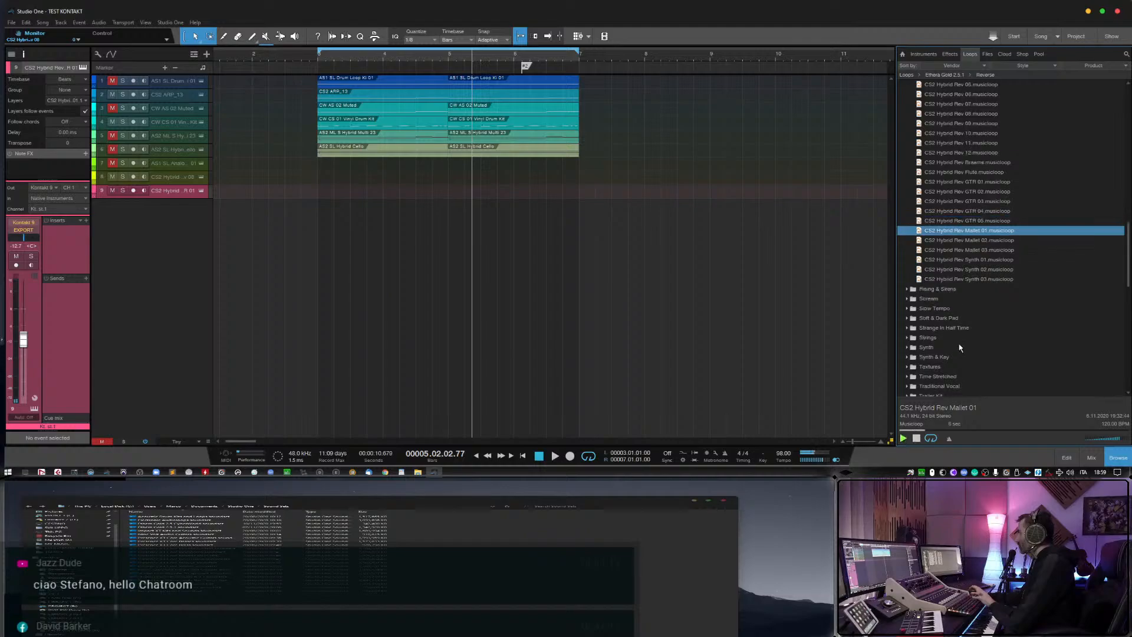
pyautogui.scroll(3, 960, 353)
pyautogui.press('Up')
pyautogui.press('Up')
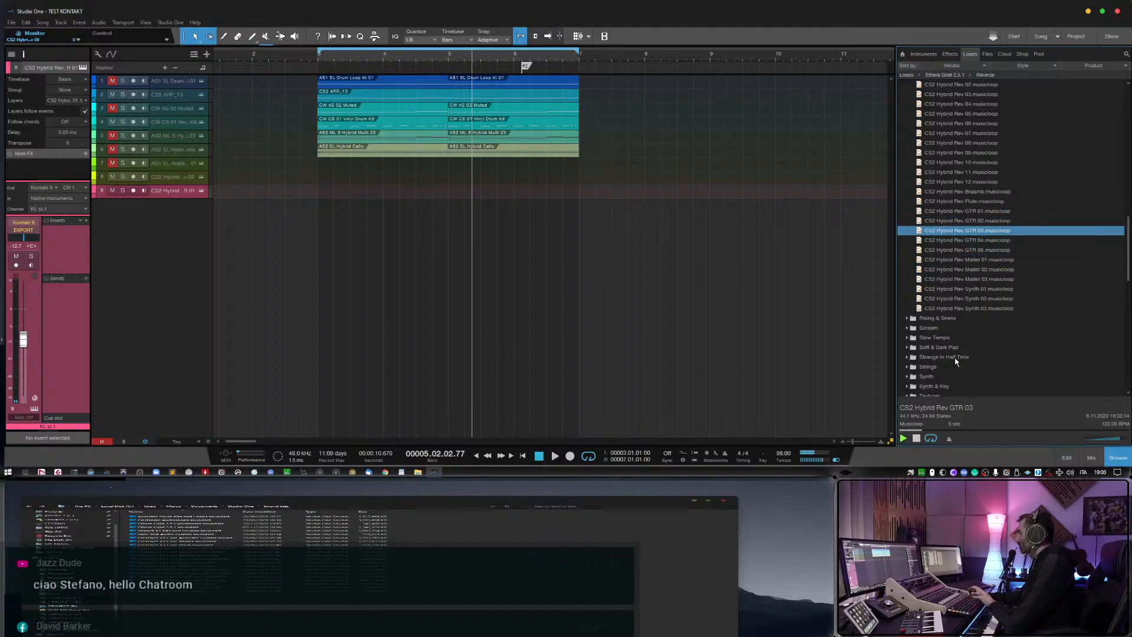
pyautogui.press('Up')
pyautogui.press('Up')
pyautogui.press('Up')
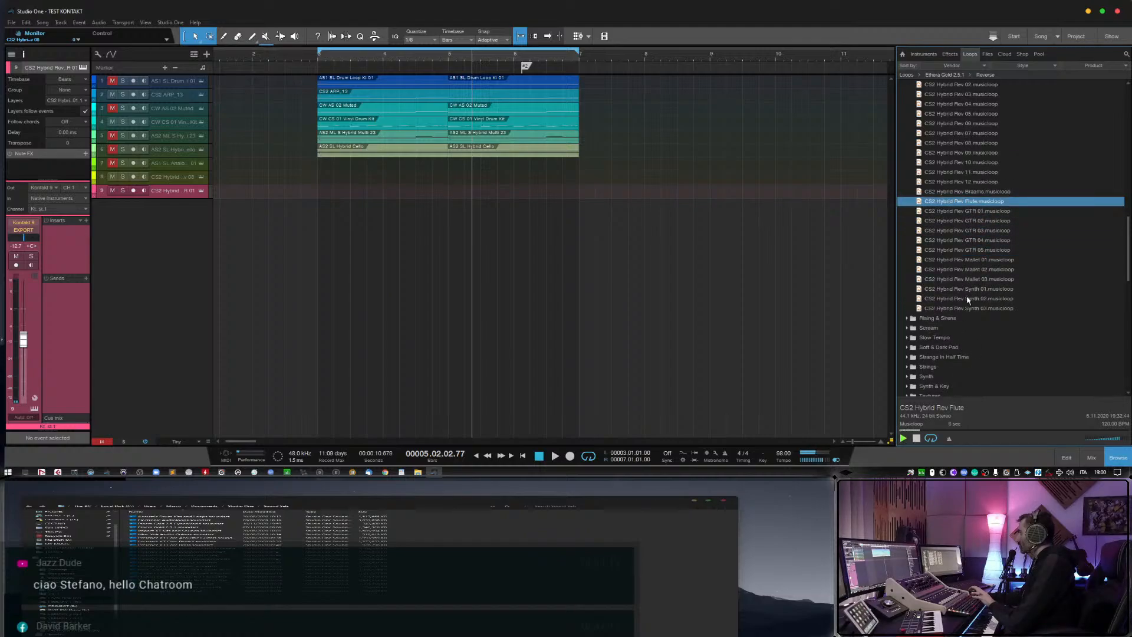
pyautogui.press('Up')
pyautogui.scroll(2, 982, 289)
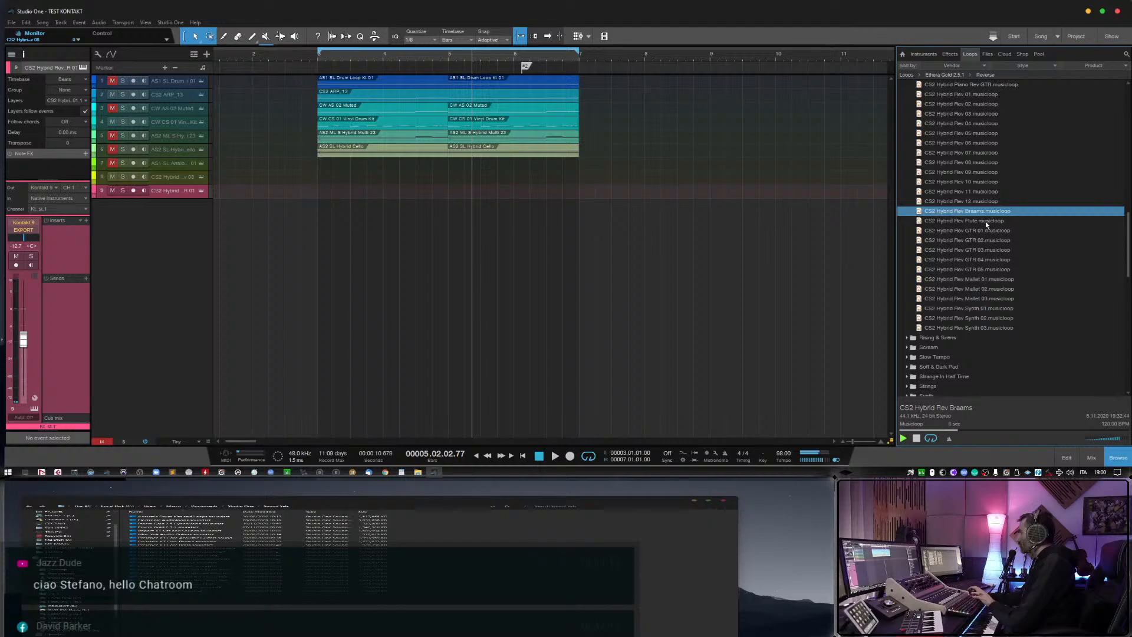
# Add CS2 Hybrid Rev Braams as a new track without its event and turn on its monitoring.
pyautogui.moveTo(989, 216); pyautogui.dragTo(336, 217)
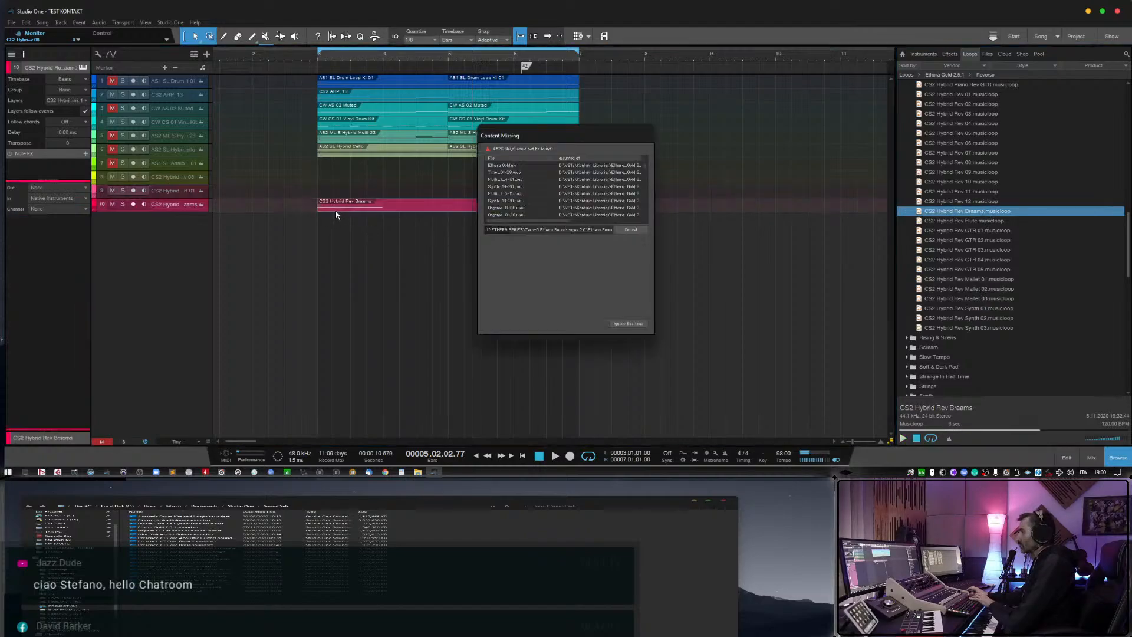
pyautogui.click(143, 204)
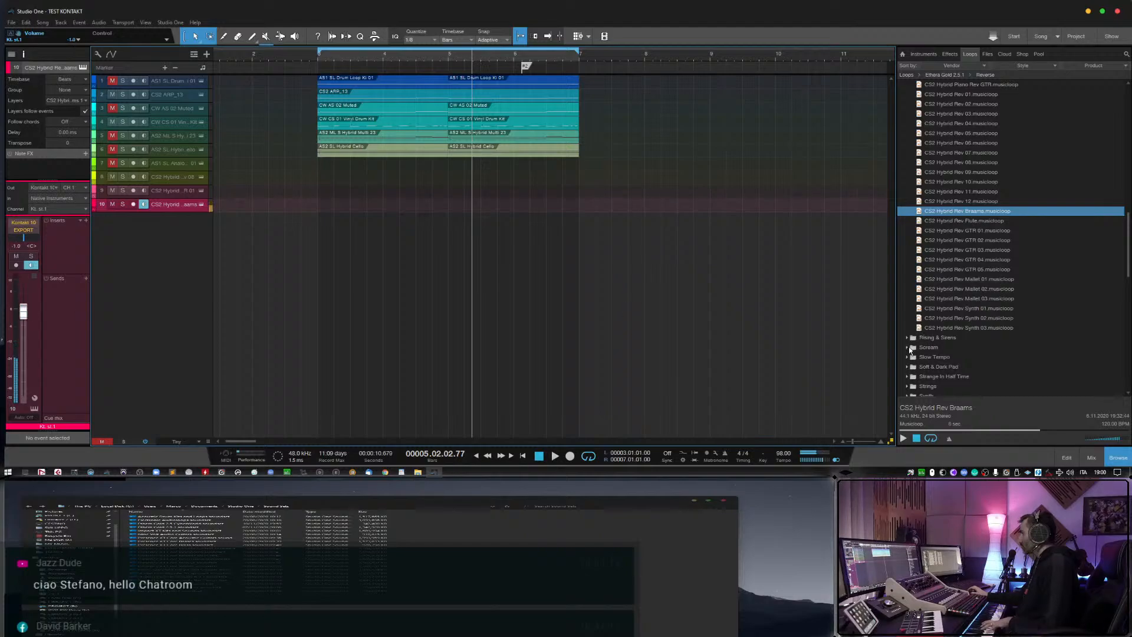
# Preview the AS2 ML X Slow Tempo 03 musicloop from the Slow Tempo folder.
pyautogui.click(908, 357)
pyautogui.click(946, 386)
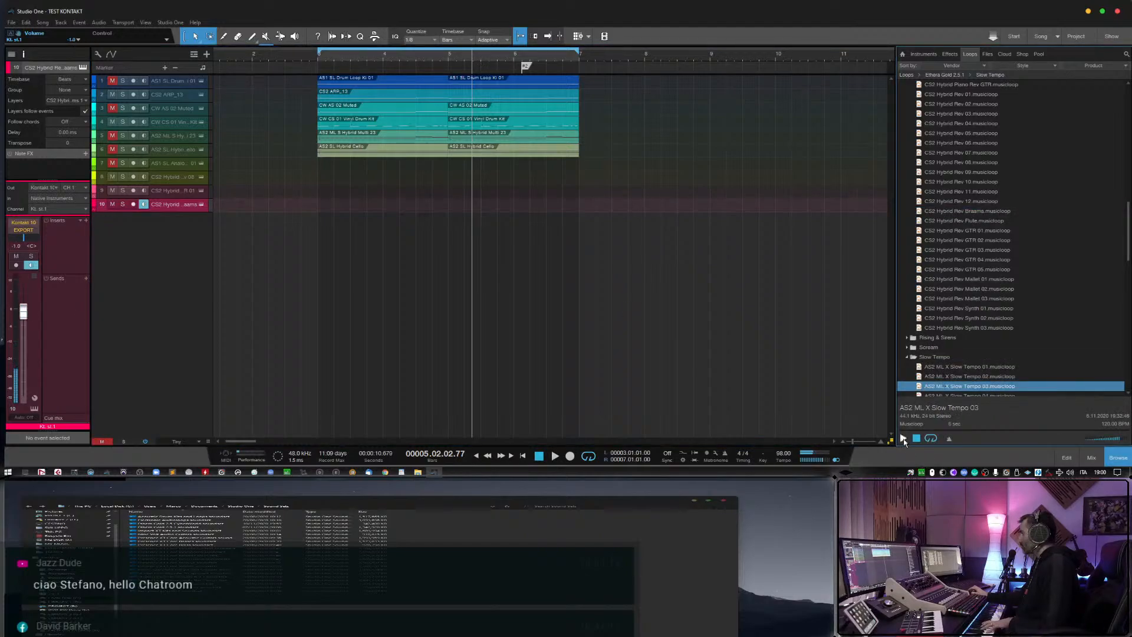
pyautogui.click(902, 438)
# Add AS2 ML X Slow Tempo 03 as a record-armed, monitored track without its event, and turn off monitoring on the Braams track.
pyautogui.scroll(-3, 943, 390)
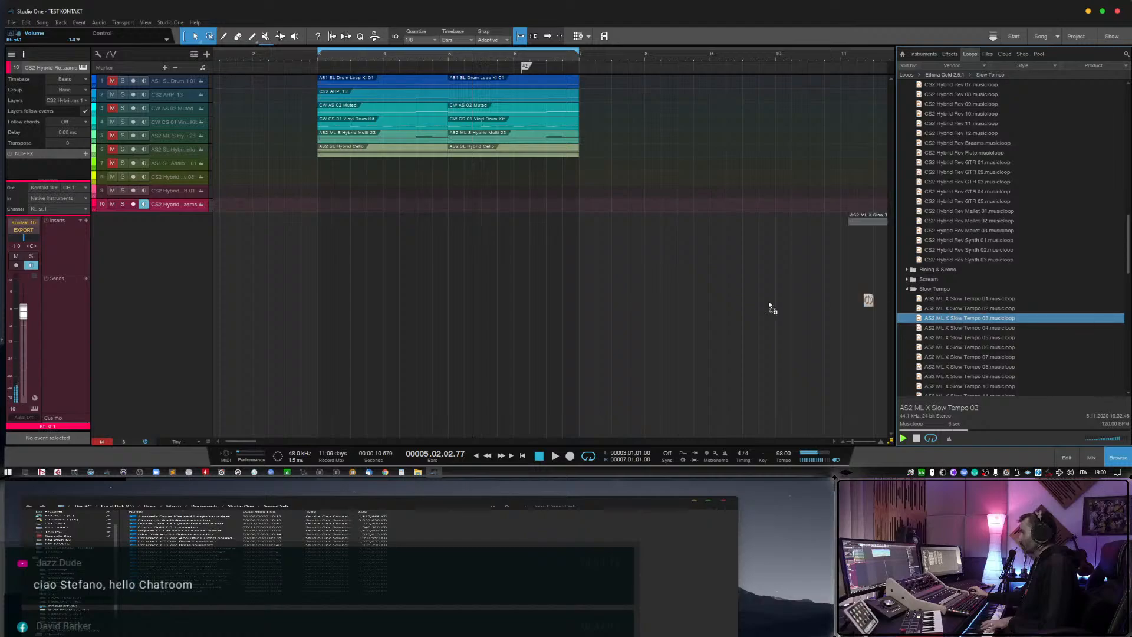
pyautogui.moveTo(769, 302); pyautogui.dragTo(358, 225)
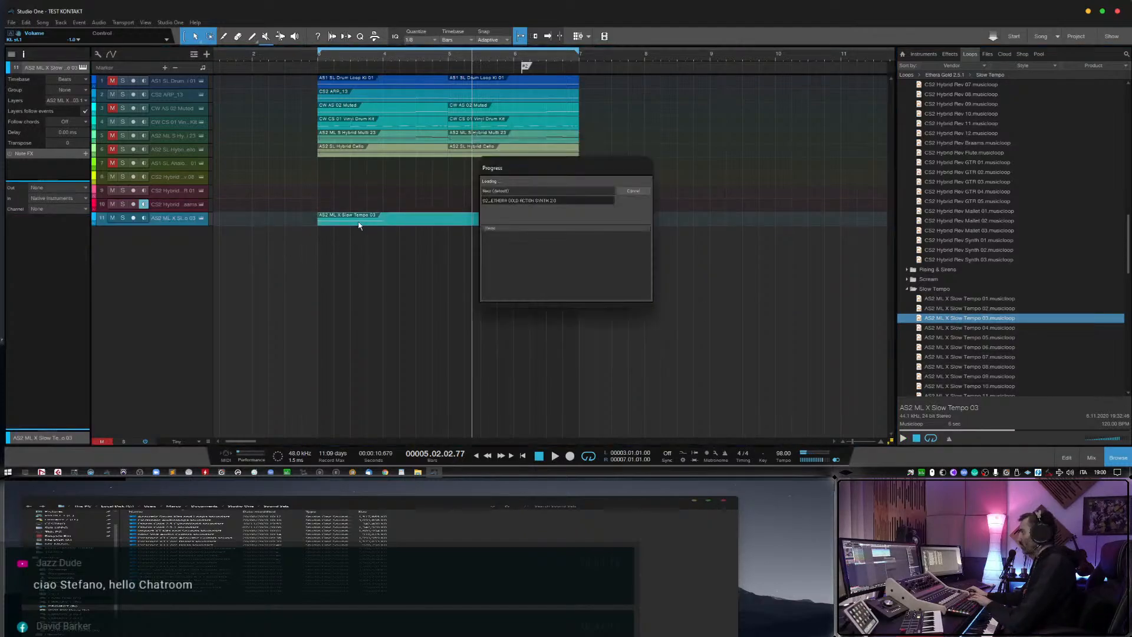
pyautogui.click(359, 222)
pyautogui.press('Delete')
pyautogui.click(133, 219)
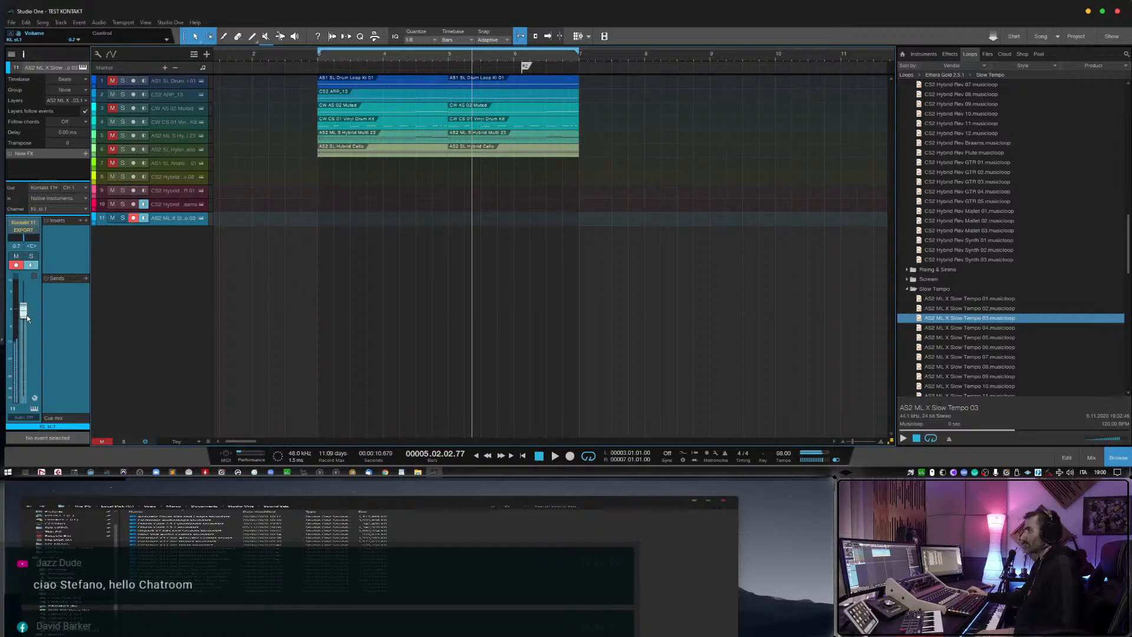
pyautogui.click(145, 207)
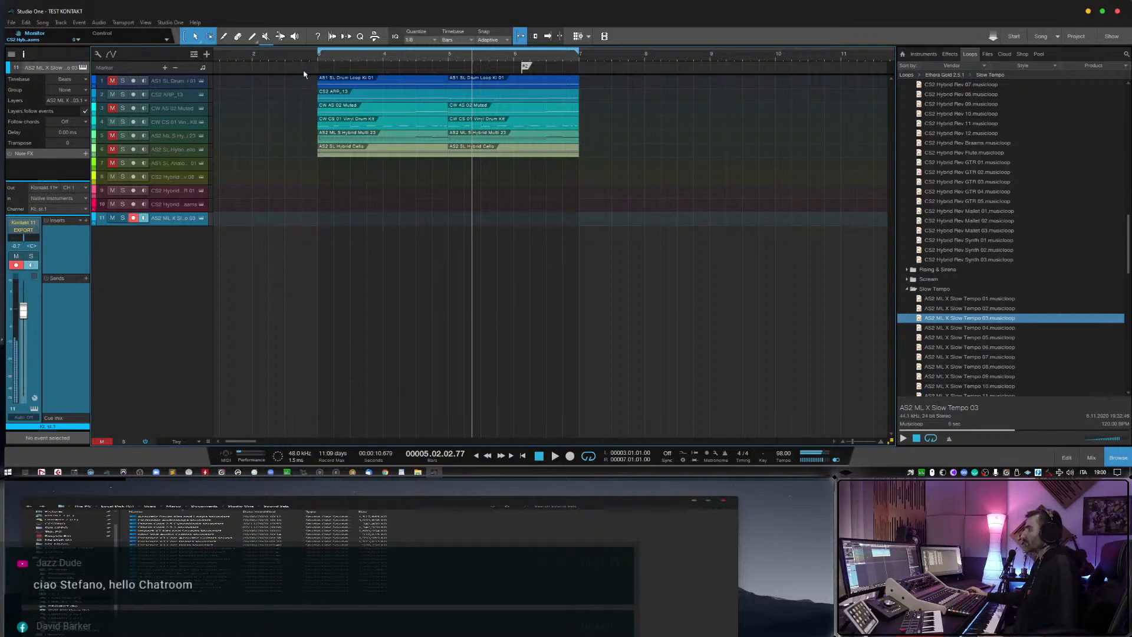
# Play the song from just before bar 3 with CS2 ARP_13 muted, and lower the AS2 ML X Slow Tempo 03 track to about -4.5 dB.
pyautogui.click(307, 55)
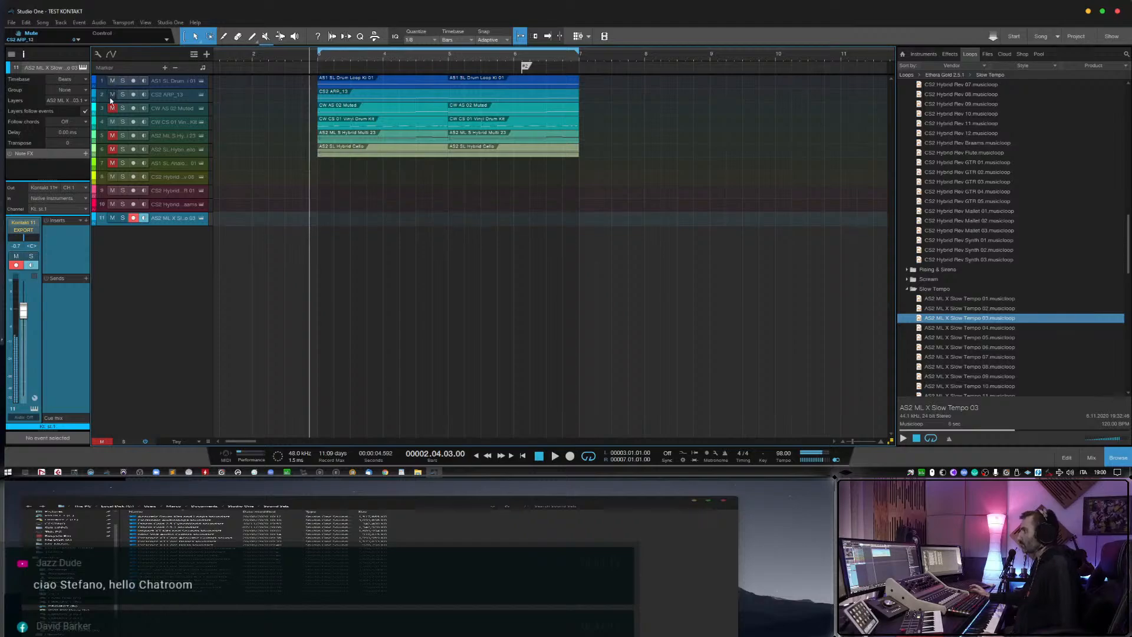
pyautogui.press('space')
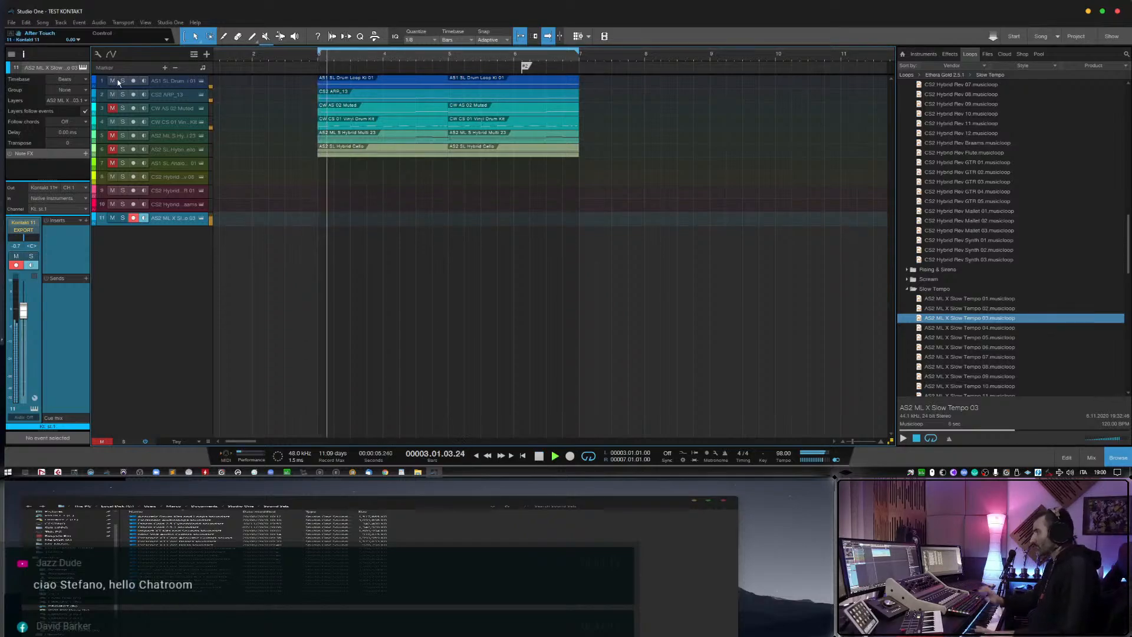
pyautogui.click(112, 94)
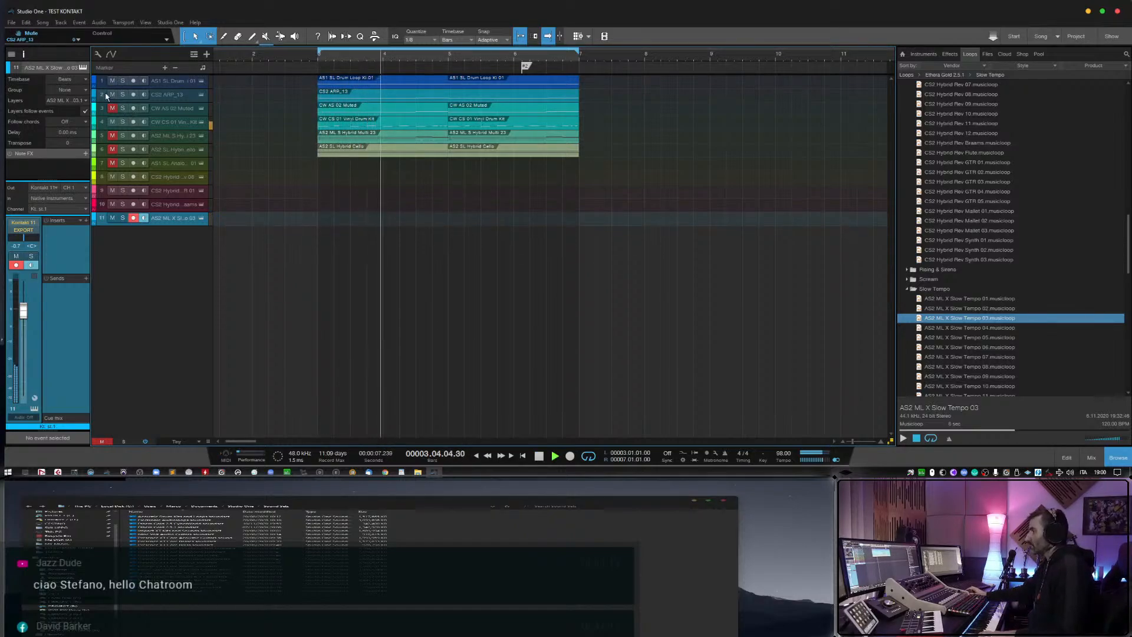
pyautogui.moveTo(23, 320); pyautogui.dragTo(23, 323)
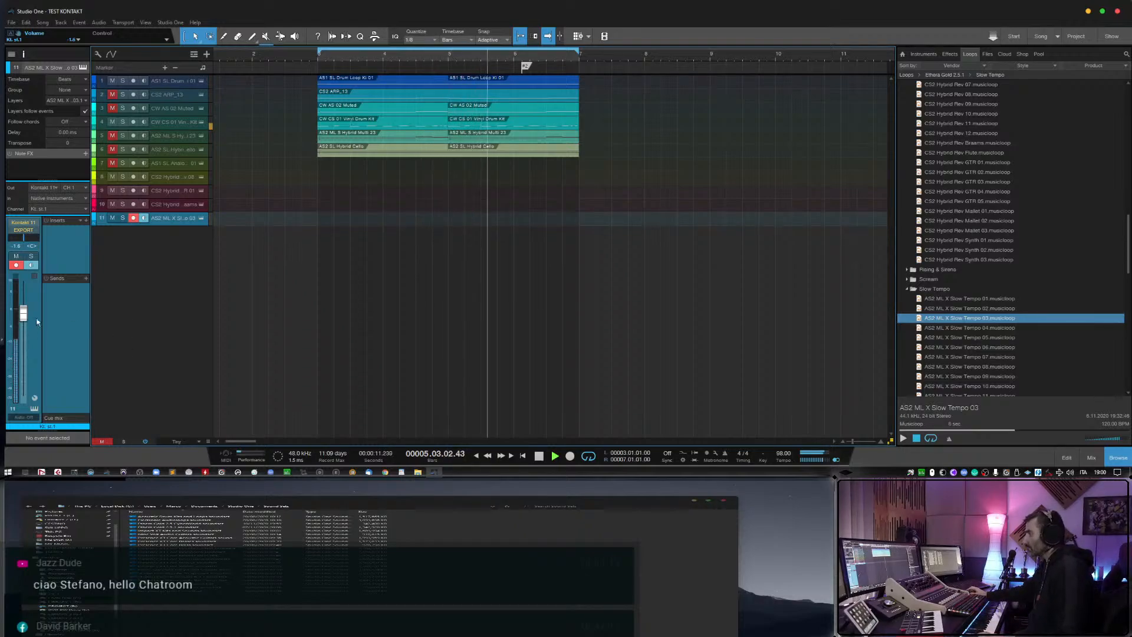
pyautogui.moveTo(23, 314); pyautogui.dragTo(28, 323)
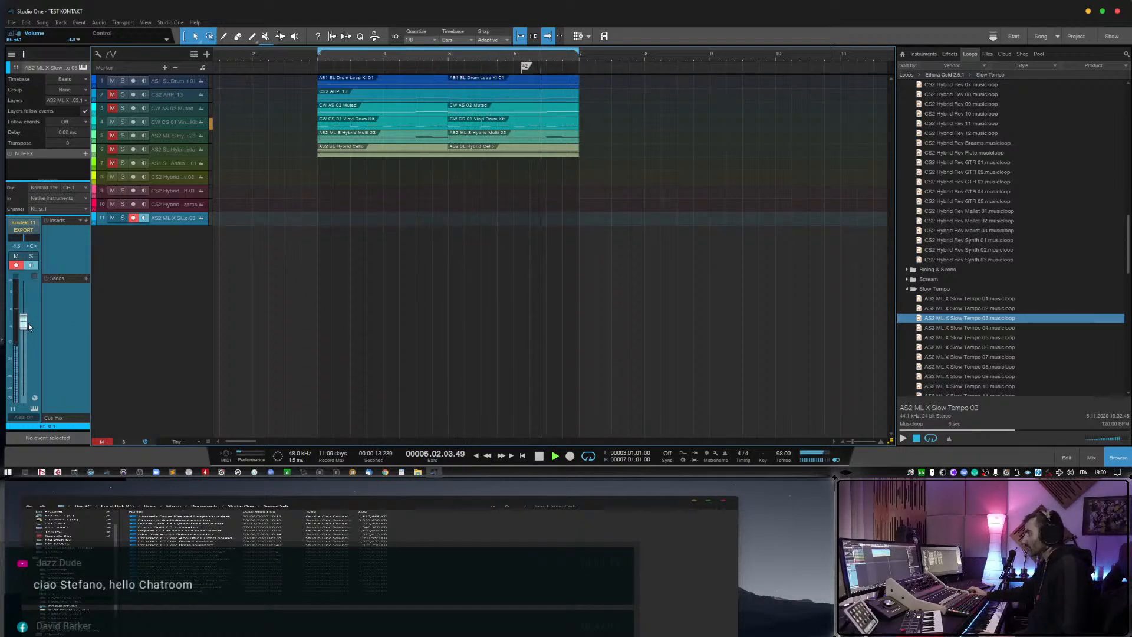
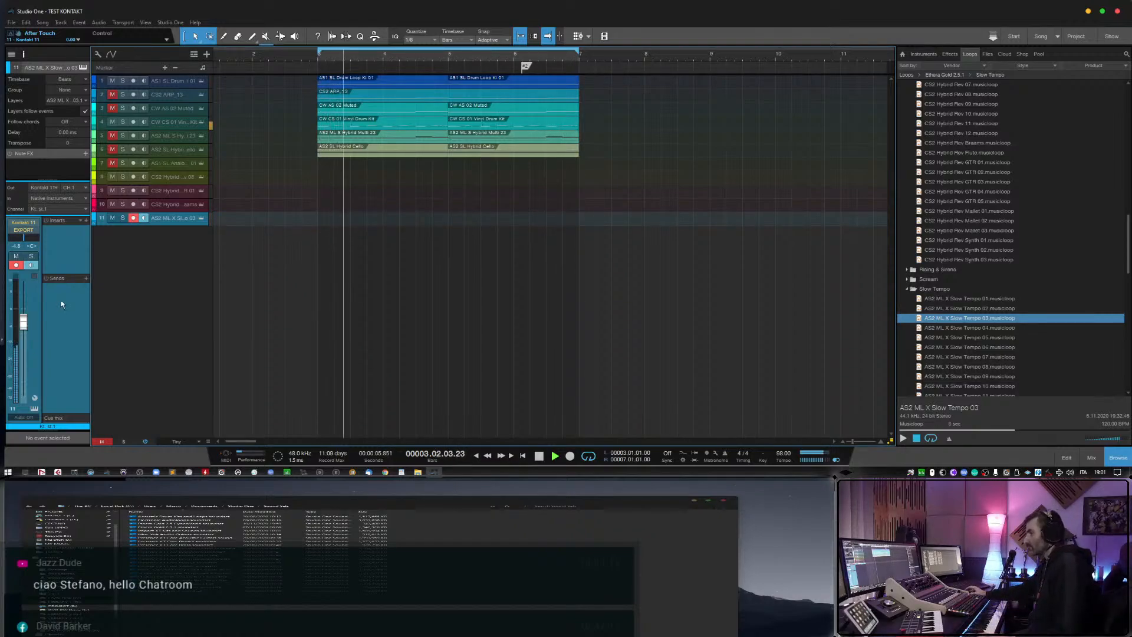
# Unmute the CS2 ARP_13 track, lower its volume during playback, and stop the song.
pyautogui.click(111, 94)
pyautogui.moveTo(26, 342); pyautogui.dragTo(31, 350)
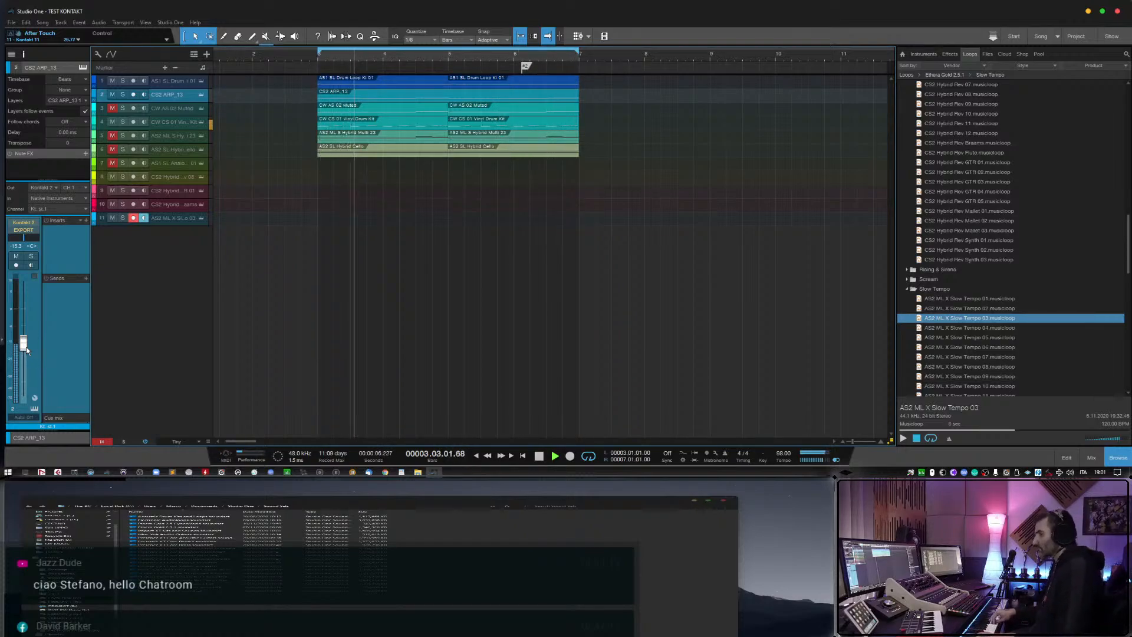
pyautogui.press('space')
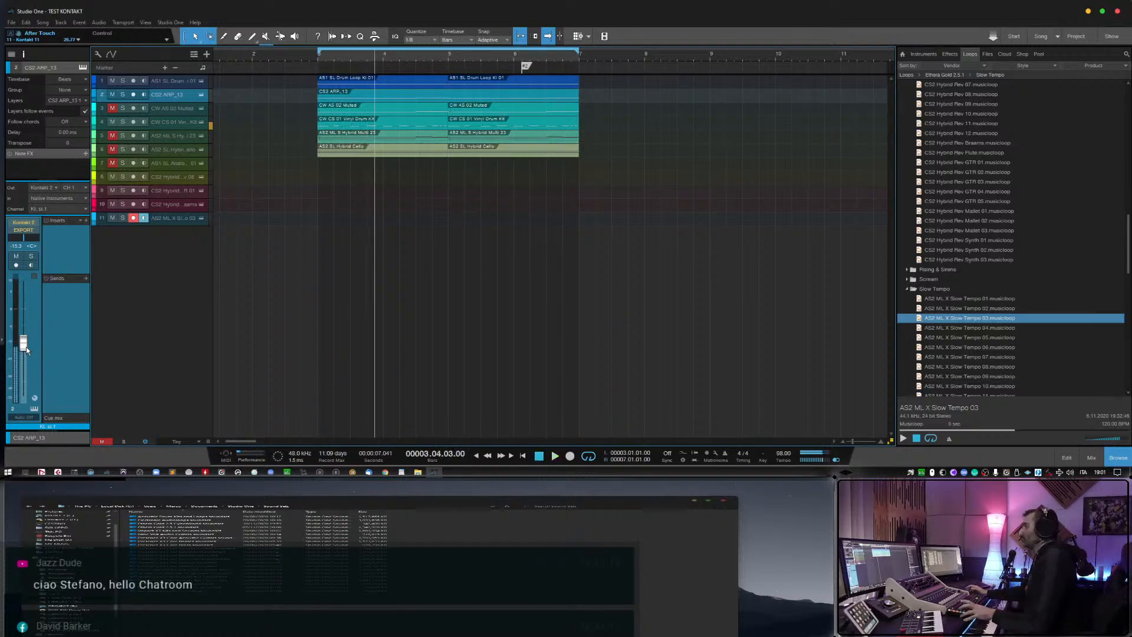
# Remove track 11, AS2 ML X Slow Tempo 03, together with its instrument.
pyautogui.click(957, 347)
pyautogui.rightClick(172, 222)
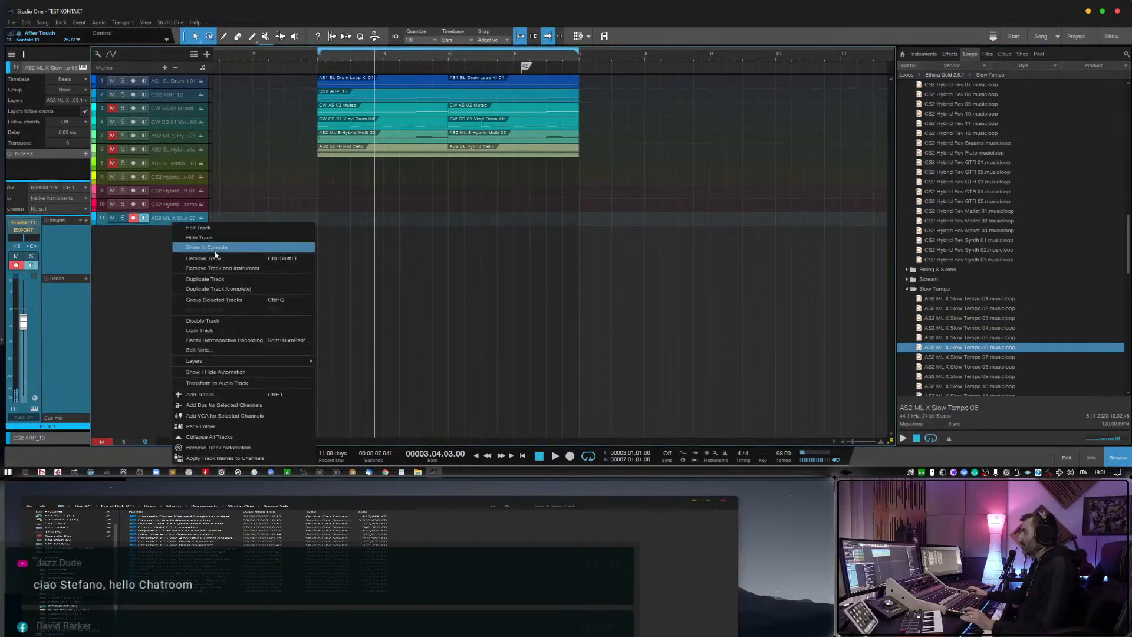
pyautogui.click(223, 268)
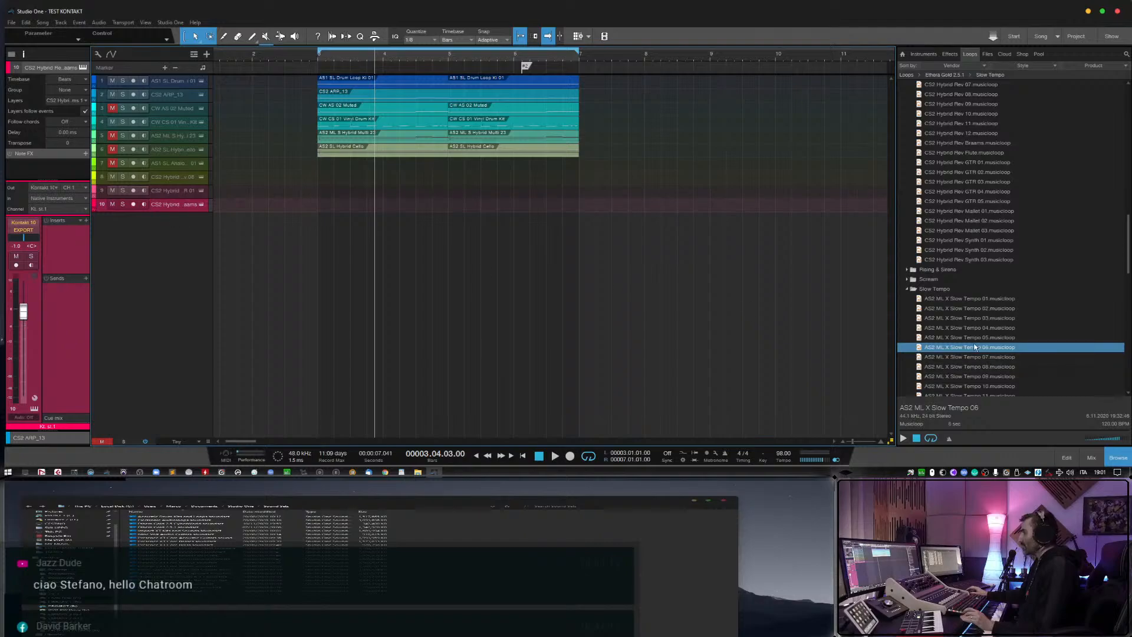
# Add the AS2 ML X Slow Tempo 08 loop as a new track at bar 3, delete its event, and turn off its monitoring.
pyautogui.click(982, 357)
pyautogui.scroll(-2, 991, 341)
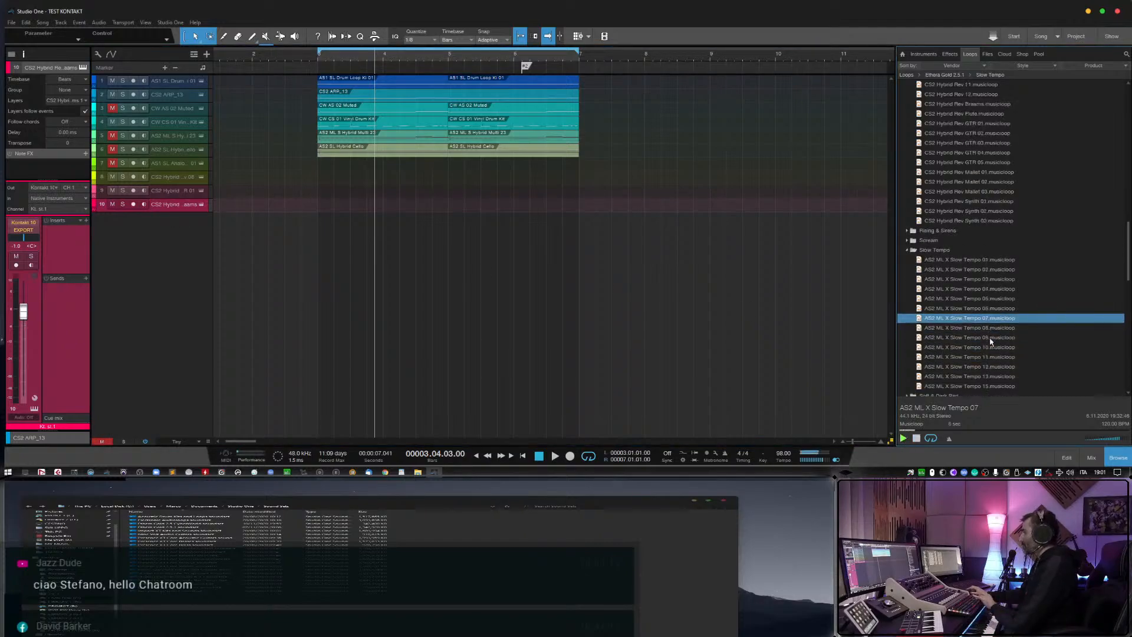
pyautogui.press('Down')
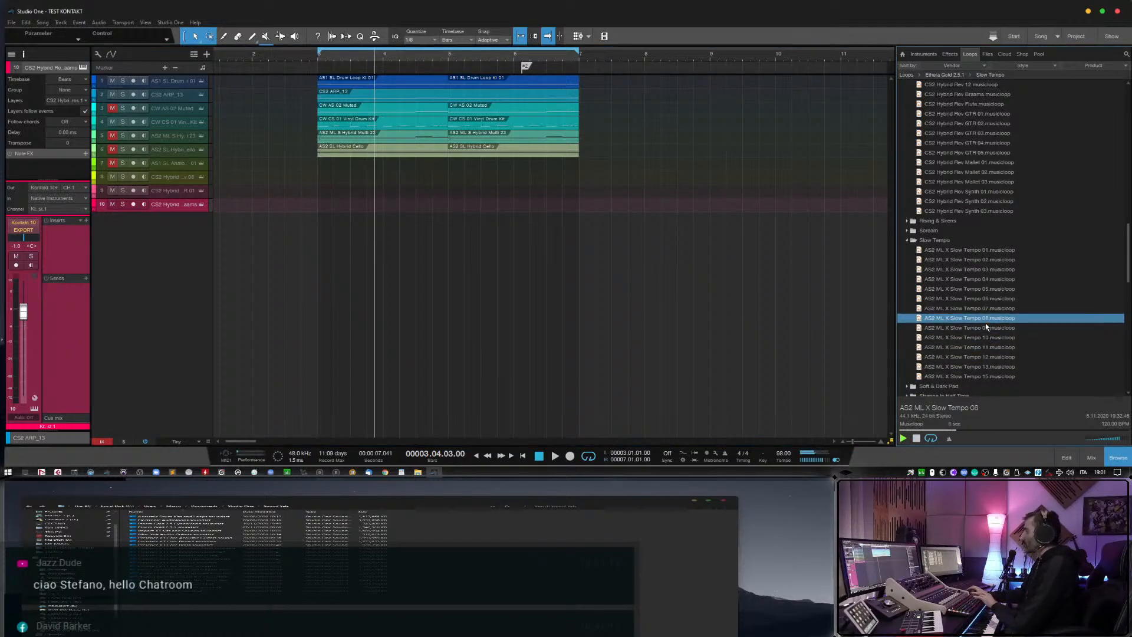
pyautogui.moveTo(984, 320); pyautogui.dragTo(347, 224)
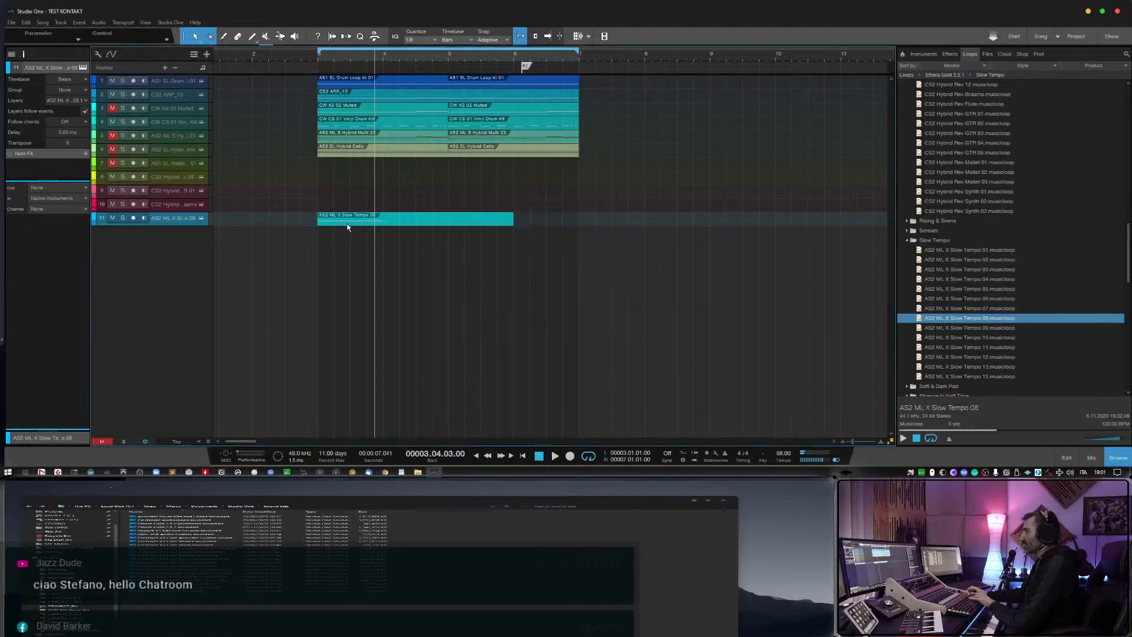
pyautogui.press('Delete')
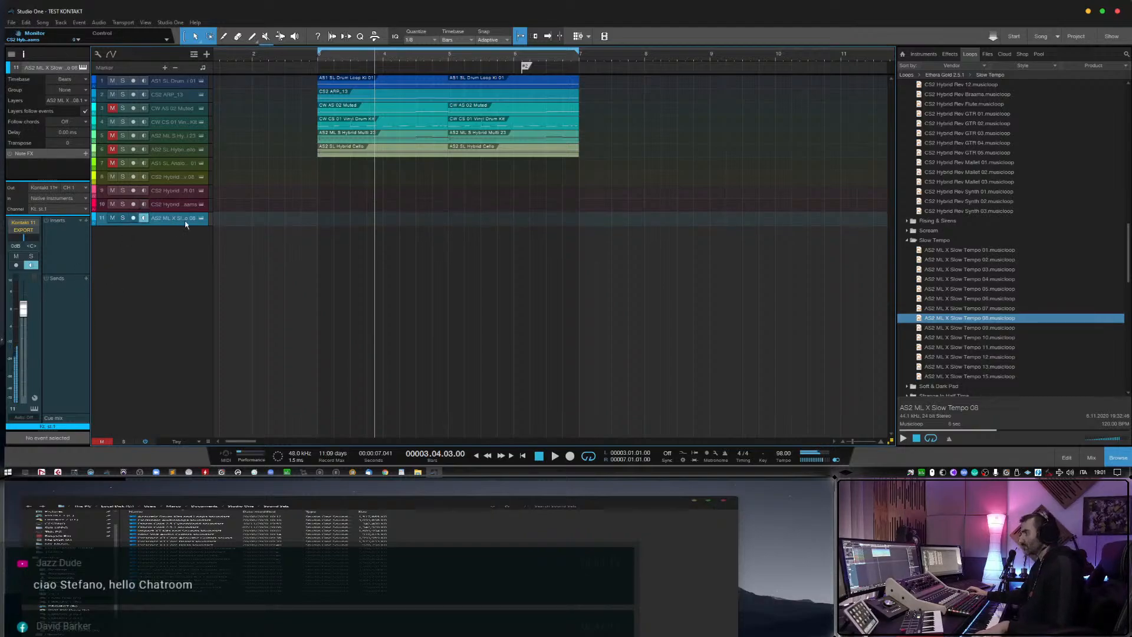
pyautogui.click(143, 218)
# Preview the AS2 ML X Slow Tempo 12 loop and add it as a new track, keeping only the instrument without its event.
pyautogui.click(934, 357)
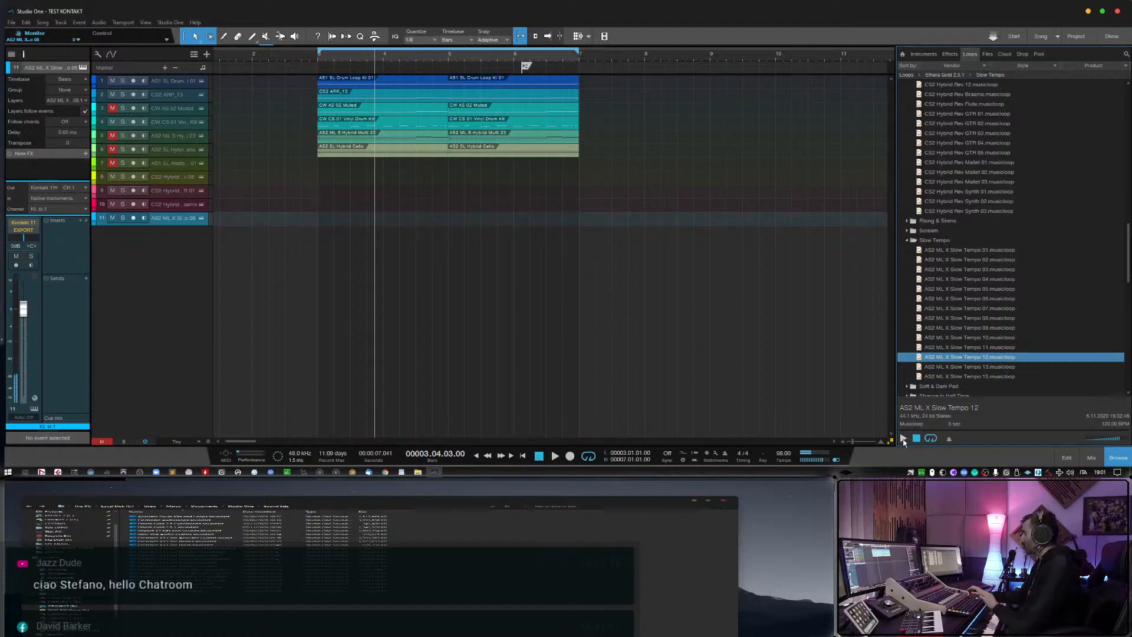
pyautogui.click(903, 439)
pyautogui.scroll(-2, 981, 326)
pyautogui.moveTo(980, 316); pyautogui.dragTo(341, 236)
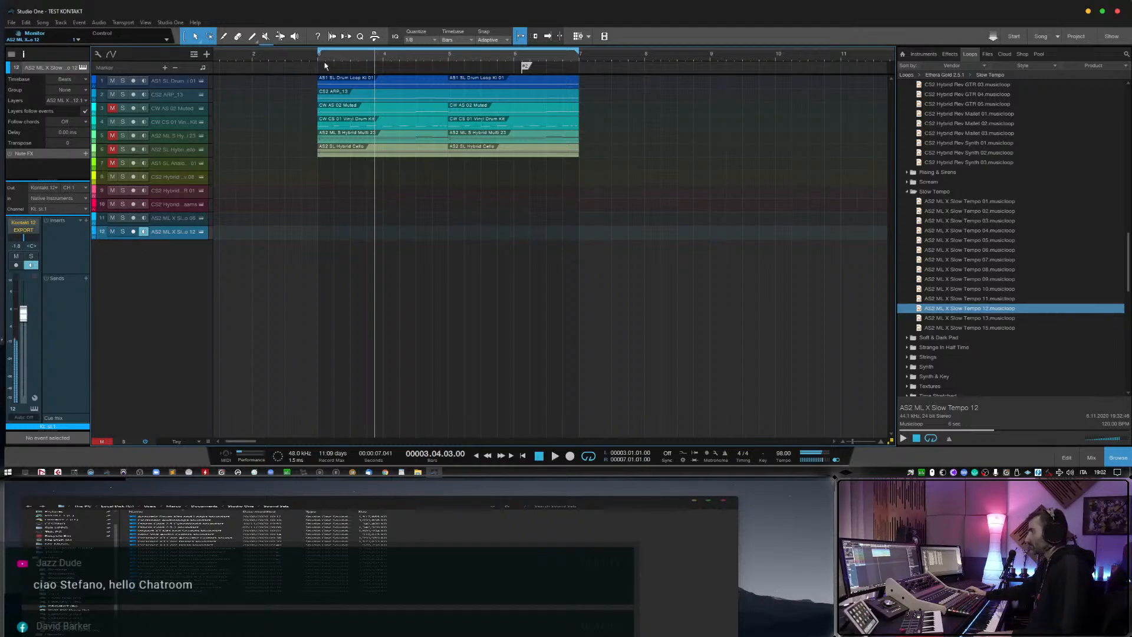
# Play the looped section, mute the CS2 ARP_13 track, and toggle the mute on the AS2 SL Hybrid Cello track.
pyautogui.click(285, 58)
pyautogui.press('space')
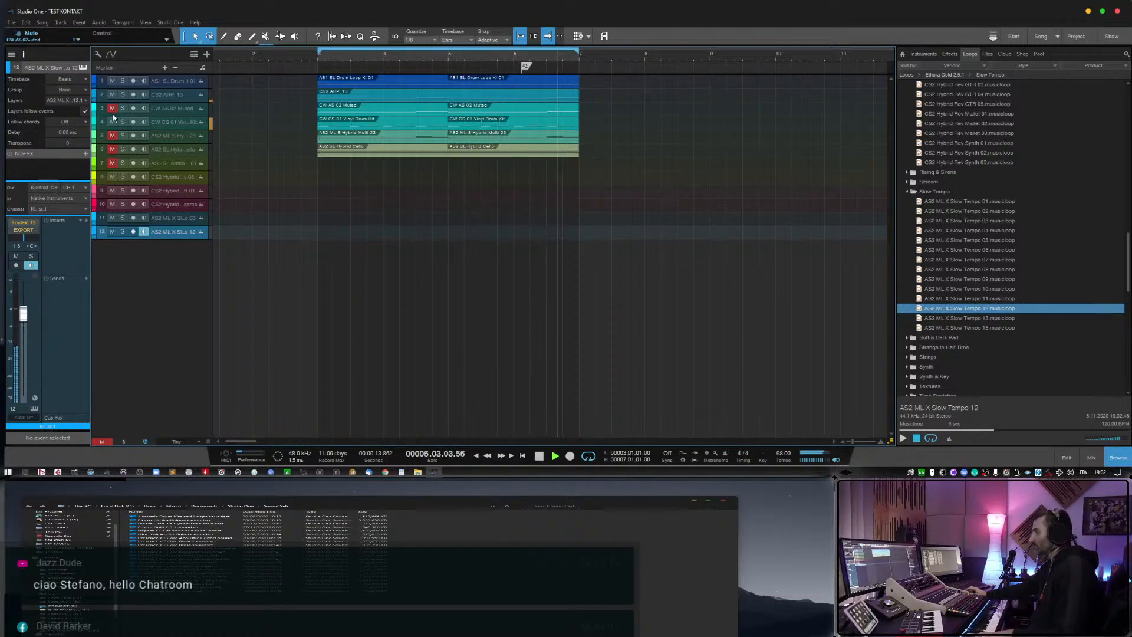
pyautogui.click(112, 95)
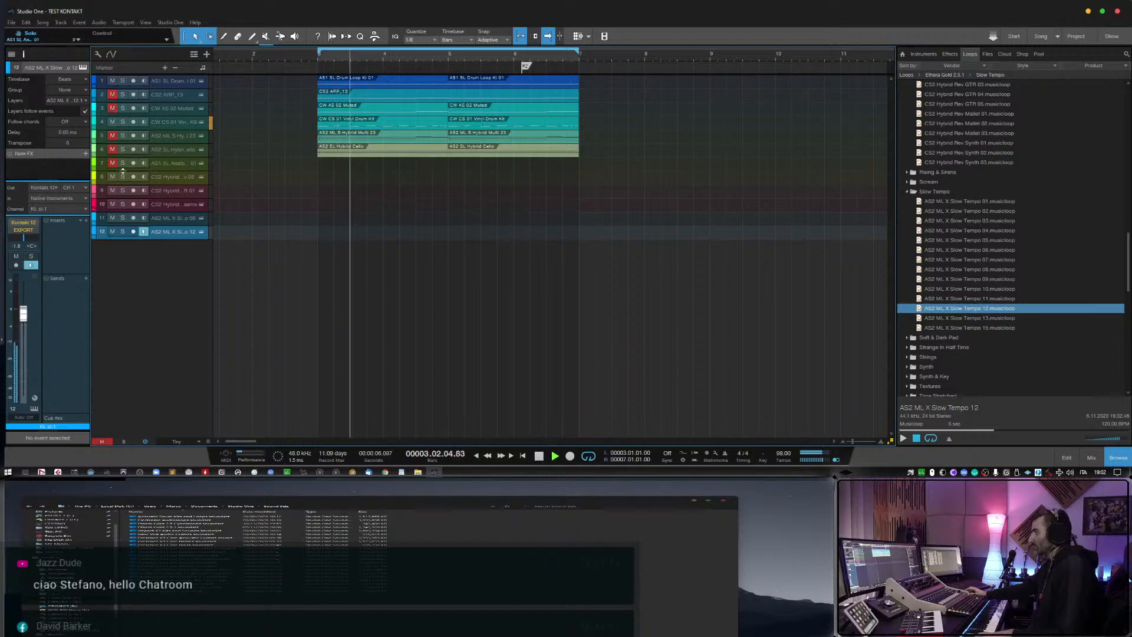
pyautogui.click(112, 152)
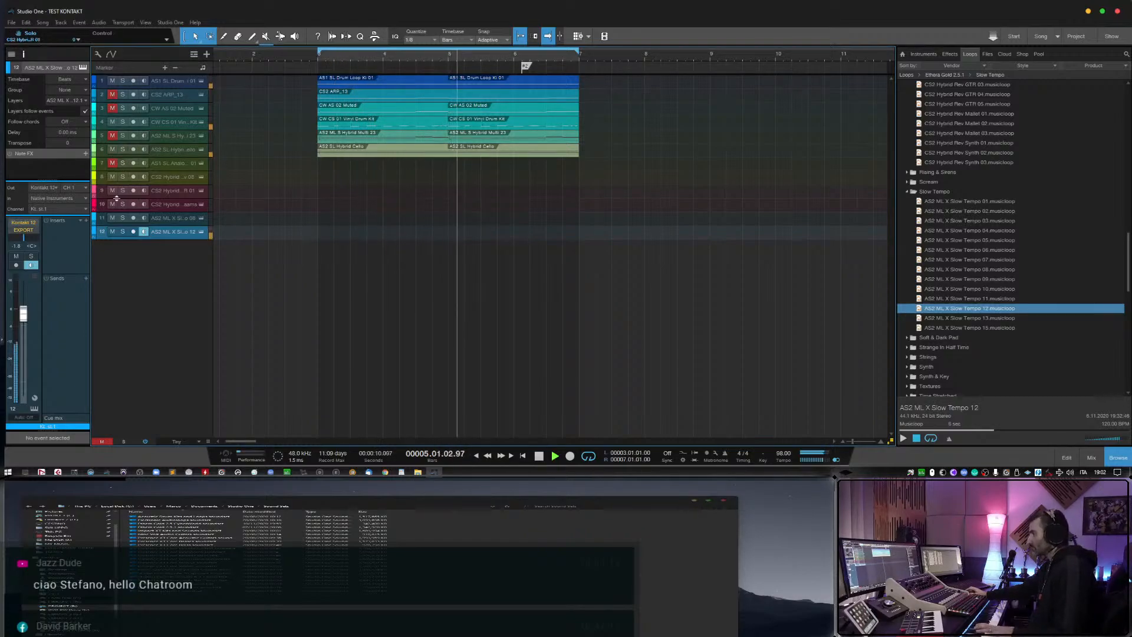
# Monitor the Slow Tempo 08 track together with Slow Tempo 12, and lower the volume of the Slow Tempo 12 track.
pyautogui.click(143, 218)
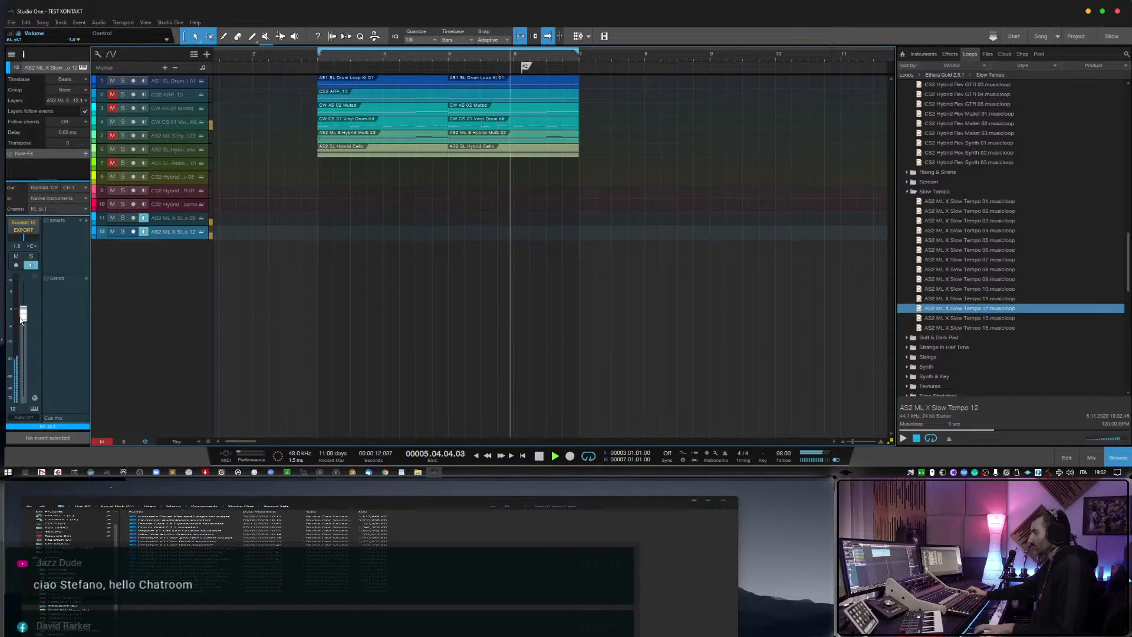
pyautogui.moveTo(23, 318); pyautogui.dragTo(25, 328)
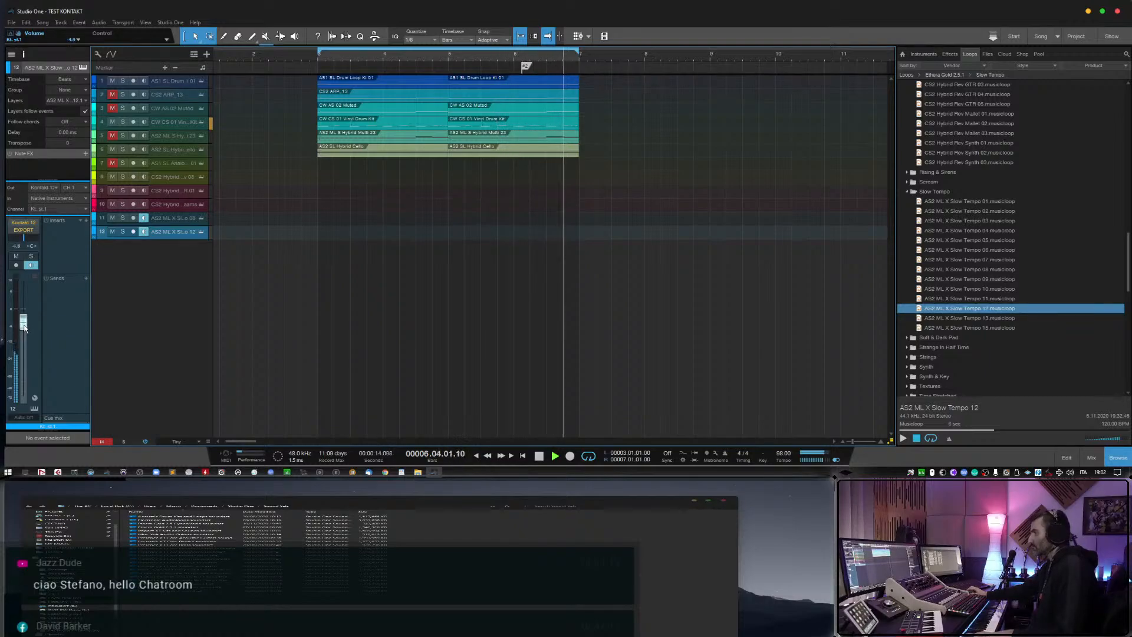
pyautogui.click(161, 222)
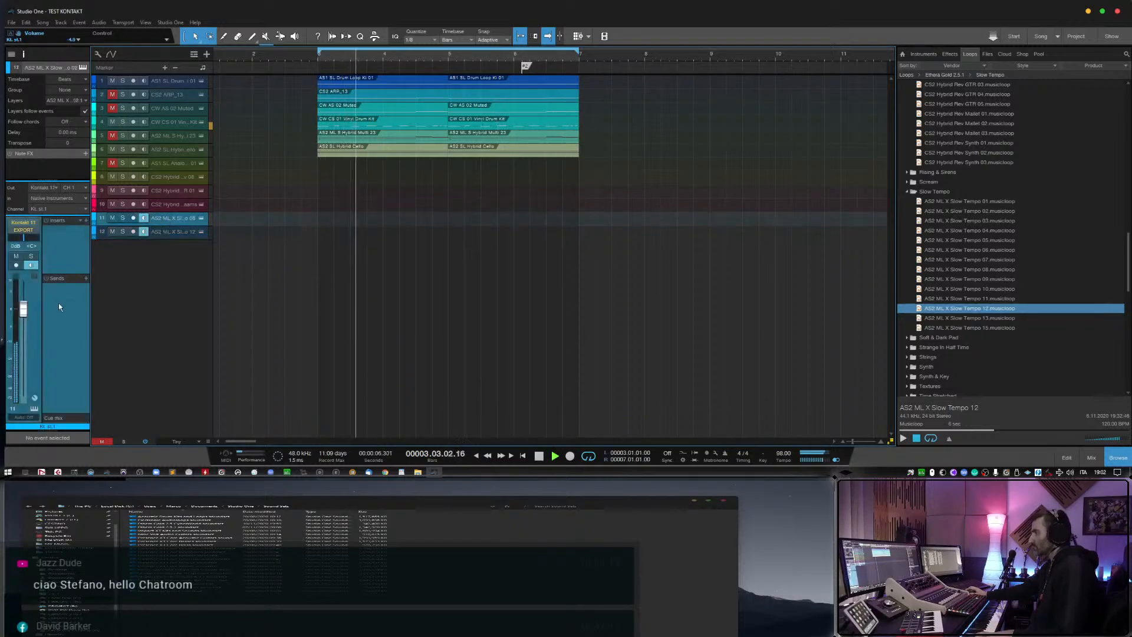
pyautogui.click(169, 233)
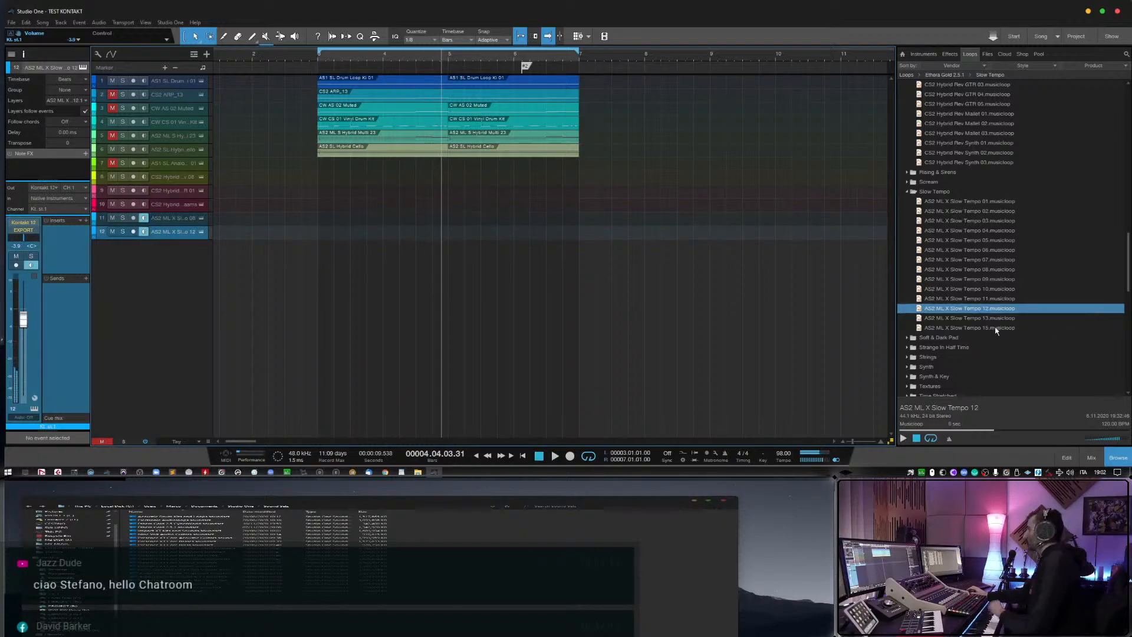
# Add CS2 03 Deep Loop from the Soft & Dark Pad folder as a new track, delete its event, and monitor only that track.
pyautogui.doubleClick(934, 337)
pyautogui.scroll(-1, 934, 355)
pyautogui.click(936, 329)
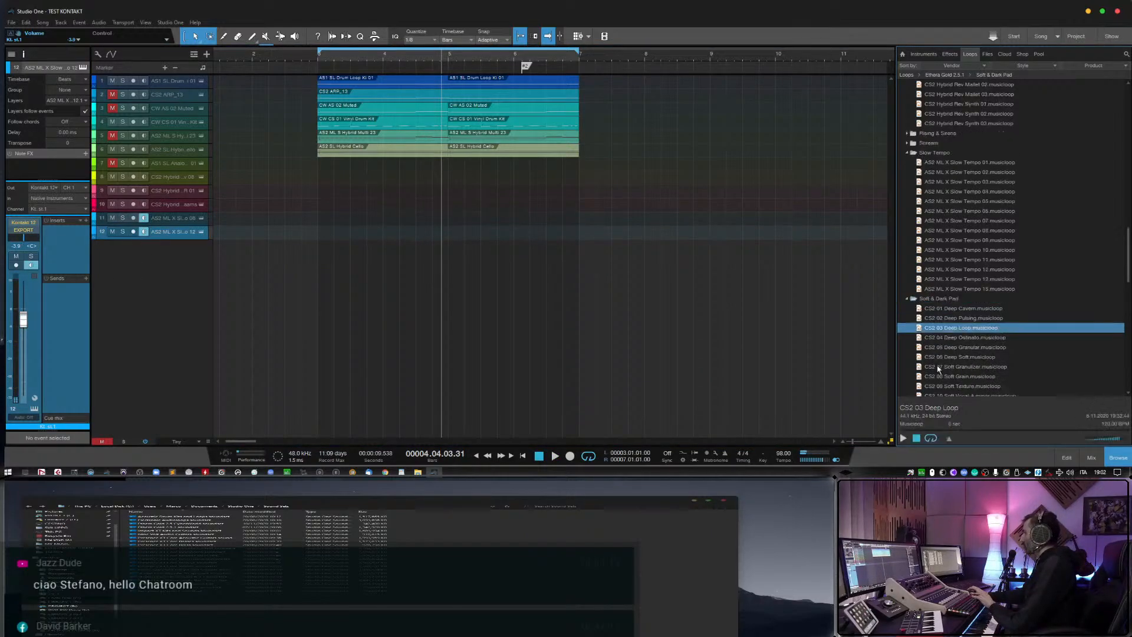
pyautogui.scroll(-2, 954, 373)
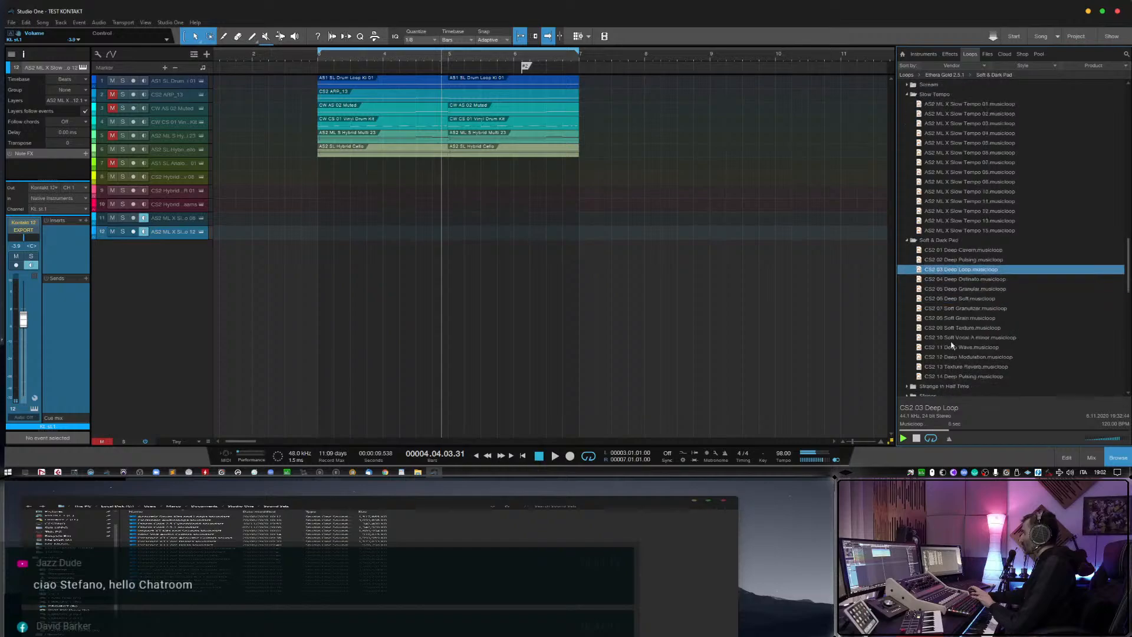
pyautogui.moveTo(966, 265); pyautogui.dragTo(350, 276)
pyautogui.click(352, 250)
pyautogui.press('Delete')
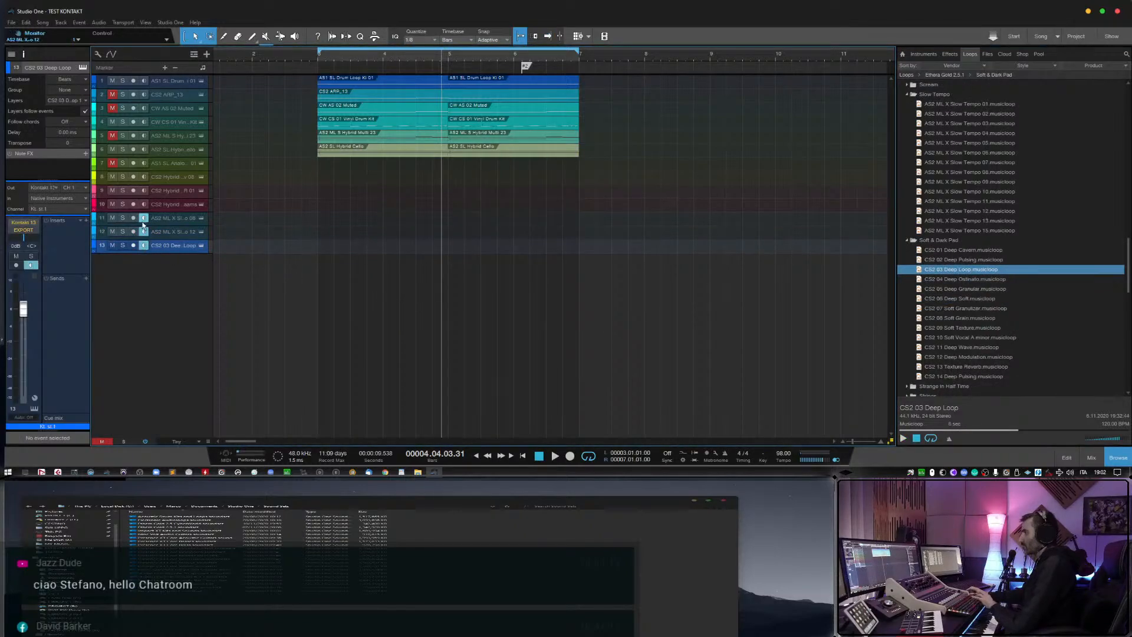
pyautogui.click(144, 244)
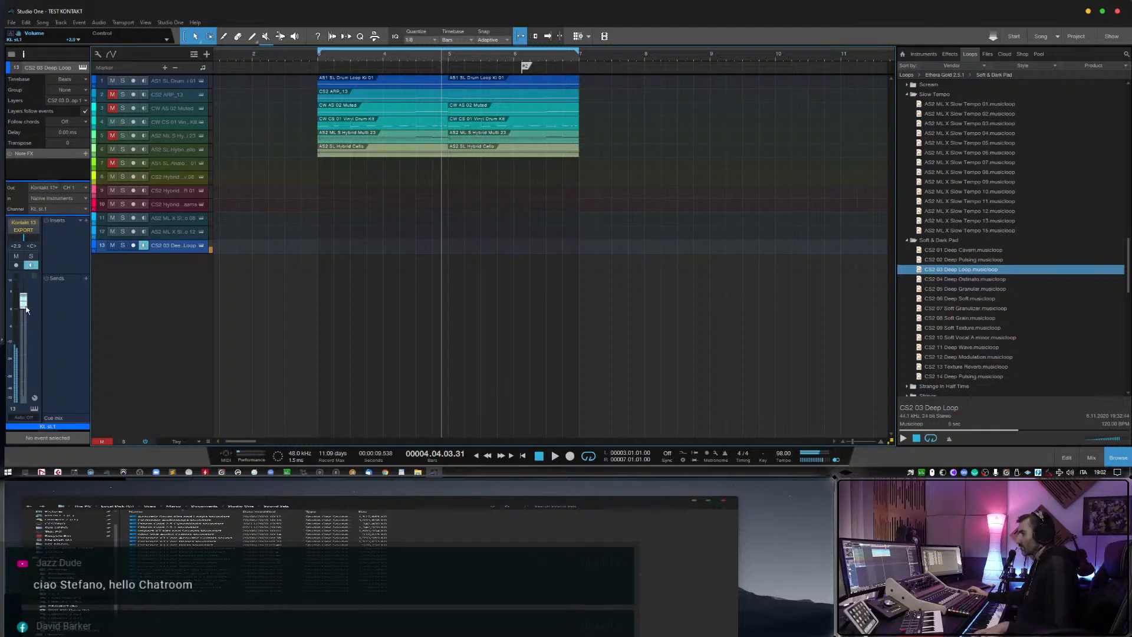
# Audition further Soft & Dark Pad loops, including Deep Soft, Soft Grain, Soft Vocal A minor, Deep Wave and Deep Modulation.
pyautogui.click(953, 298)
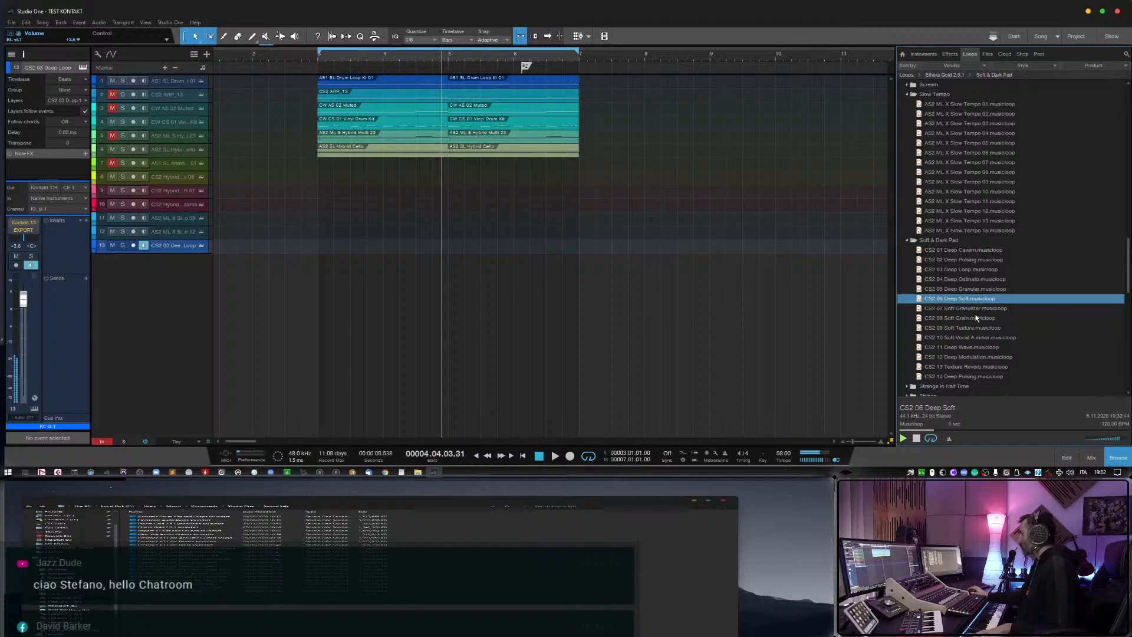
pyautogui.click(975, 317)
pyautogui.click(973, 338)
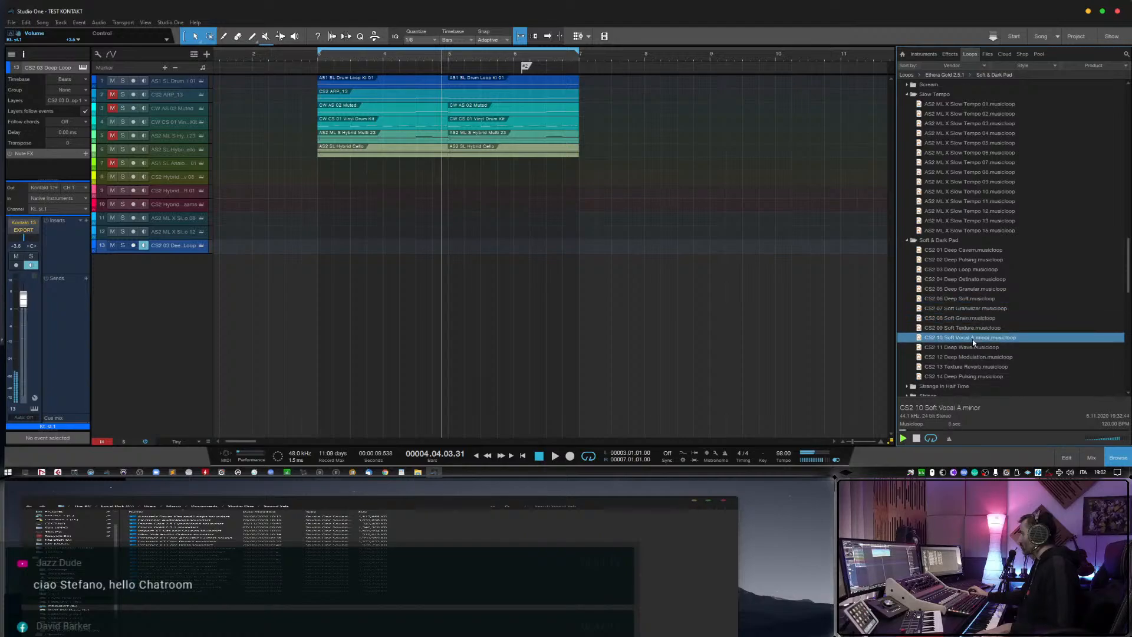
pyautogui.click(973, 347)
pyautogui.click(974, 358)
pyautogui.scroll(-1, 976, 365)
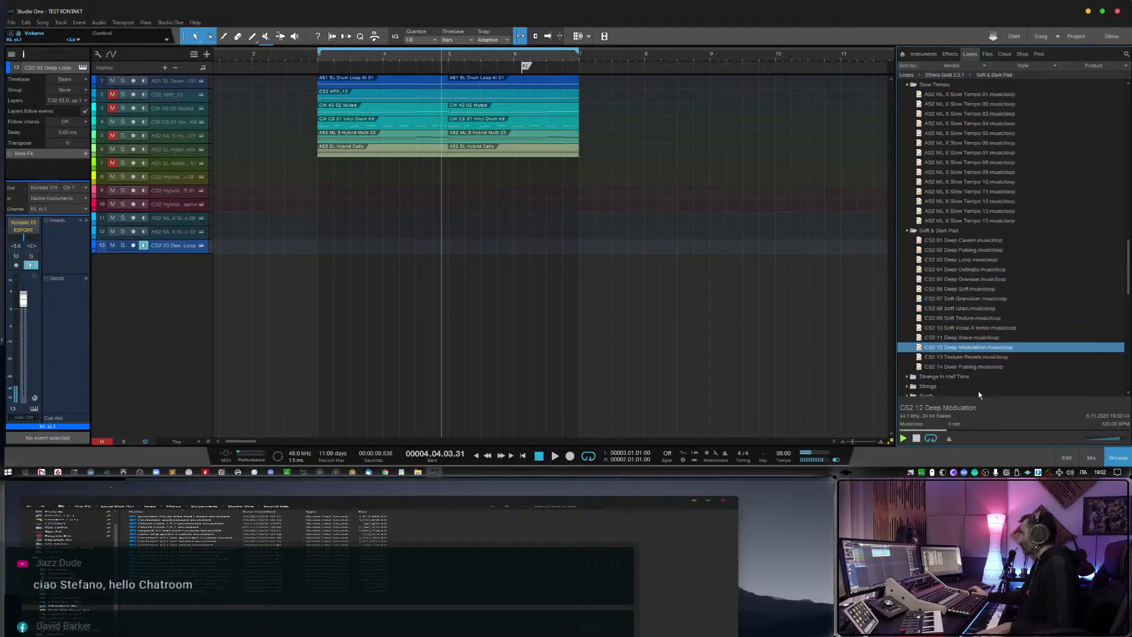
pyautogui.scroll(-4, 978, 391)
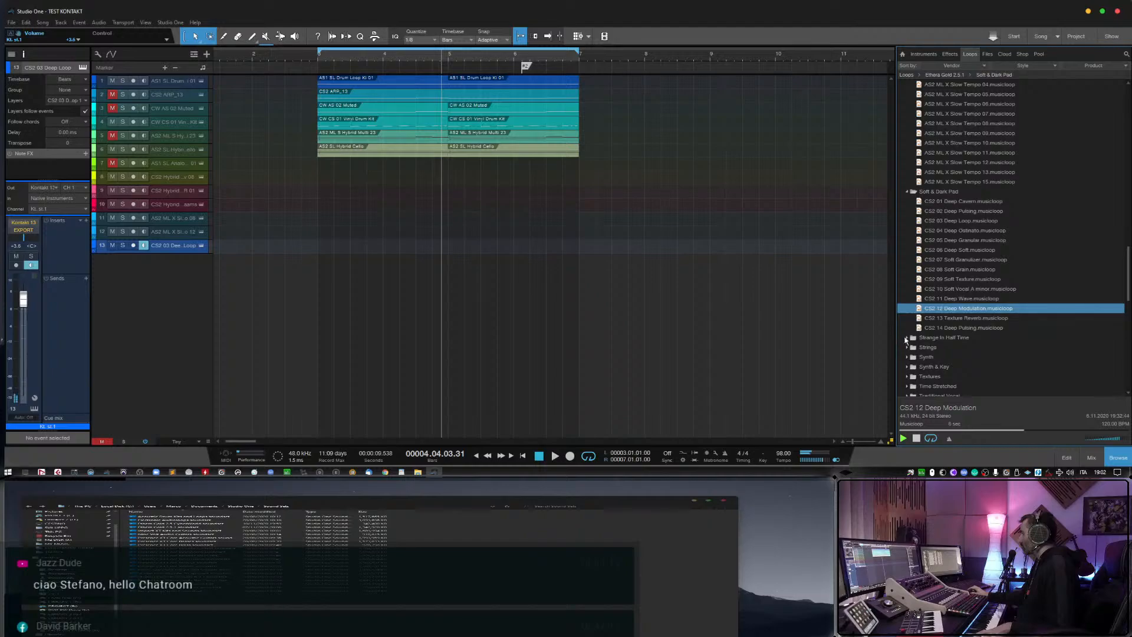
# Add AS1 ML Strange Loop 03 from the Strange In Half Time folder as a new track, delete its event, and arm the track for recording.
pyautogui.click(906, 339)
pyautogui.click(968, 376)
pyautogui.scroll(-4, 967, 380)
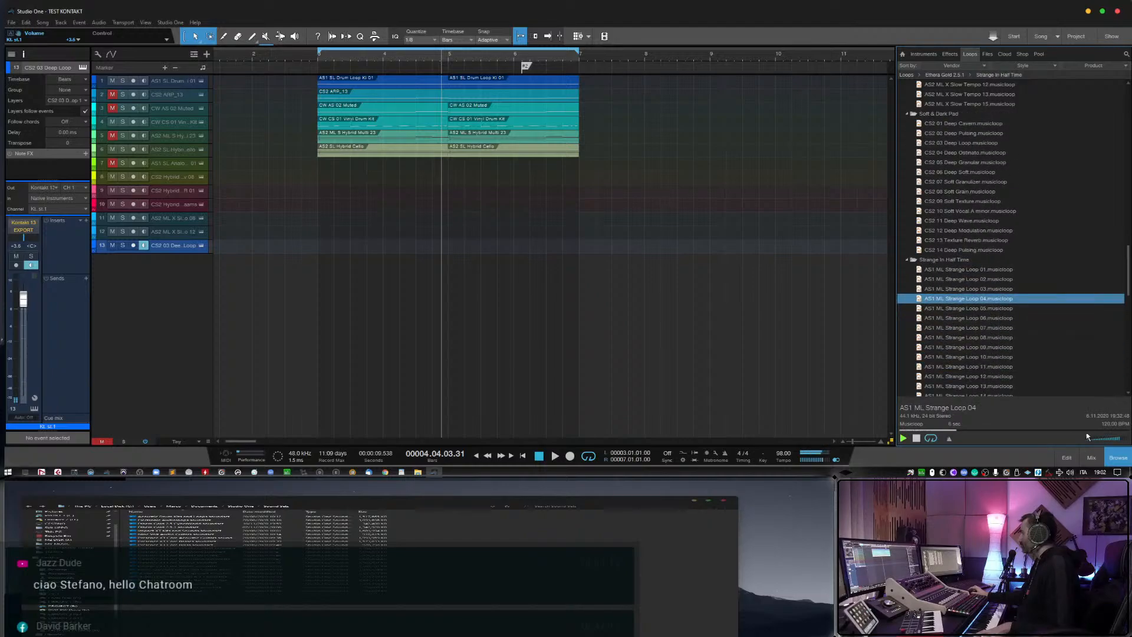
pyautogui.click(938, 328)
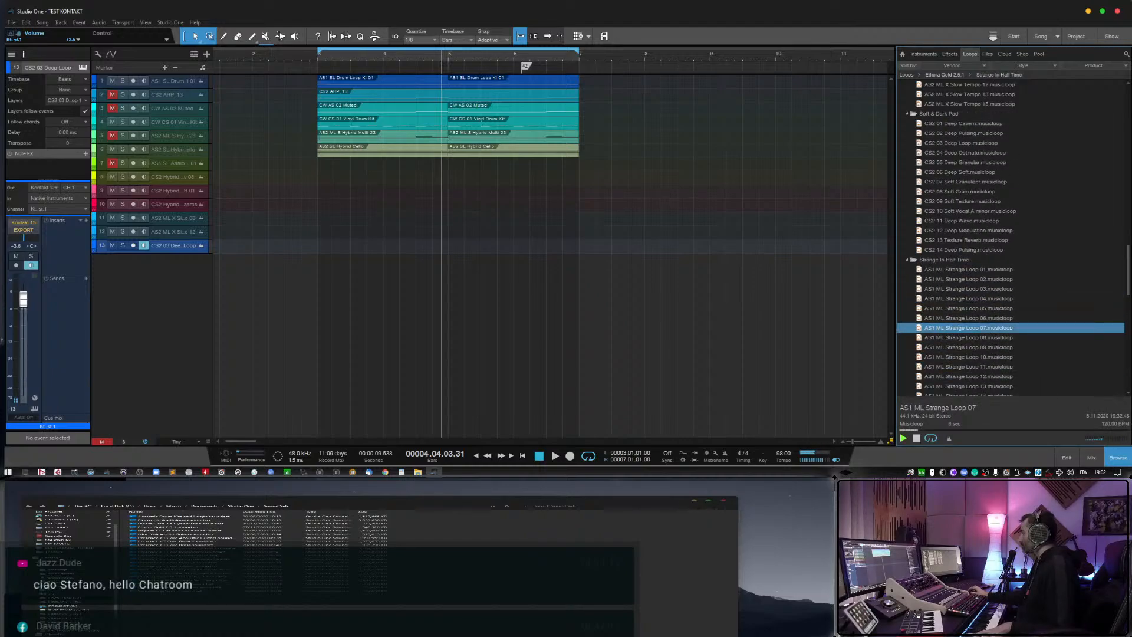
pyautogui.click(967, 289)
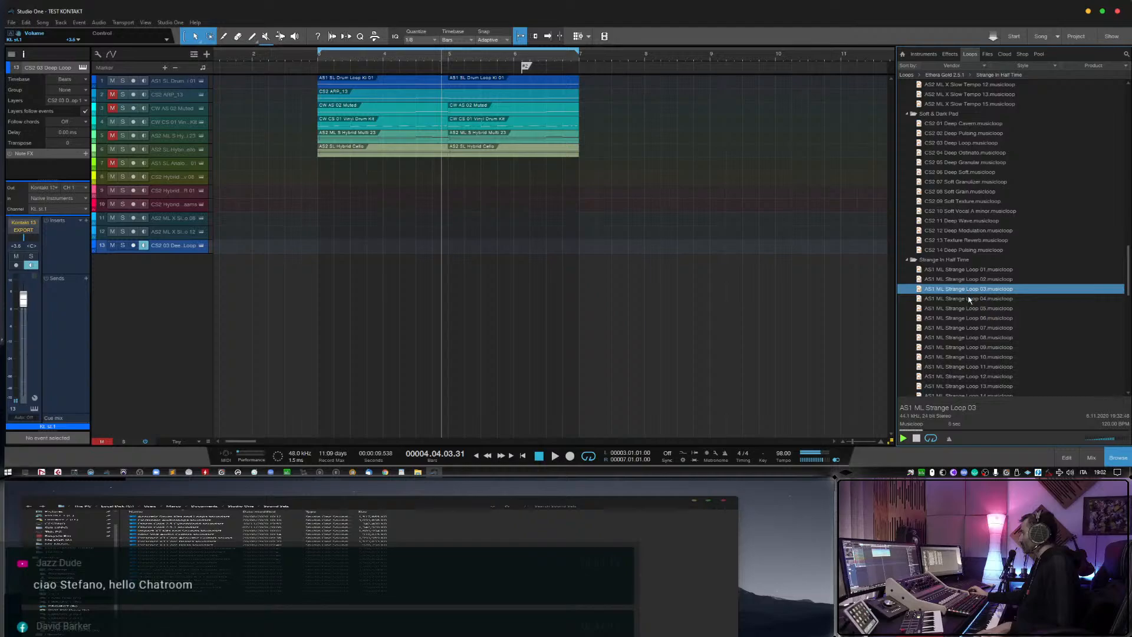
pyautogui.moveTo(971, 291); pyautogui.dragTo(333, 260)
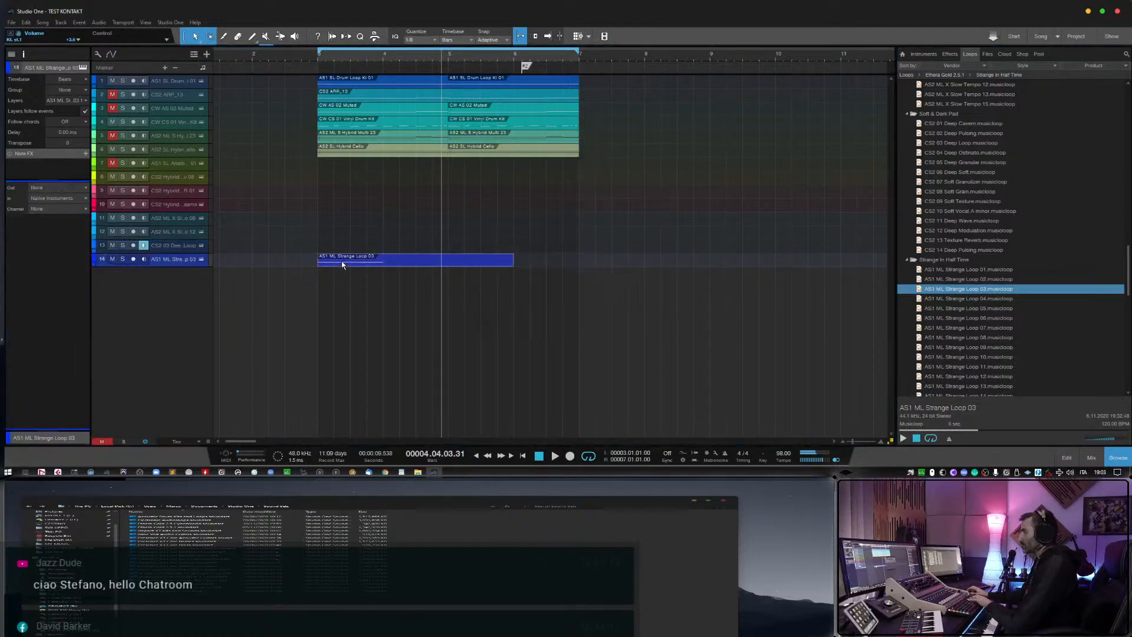
pyautogui.click(133, 260)
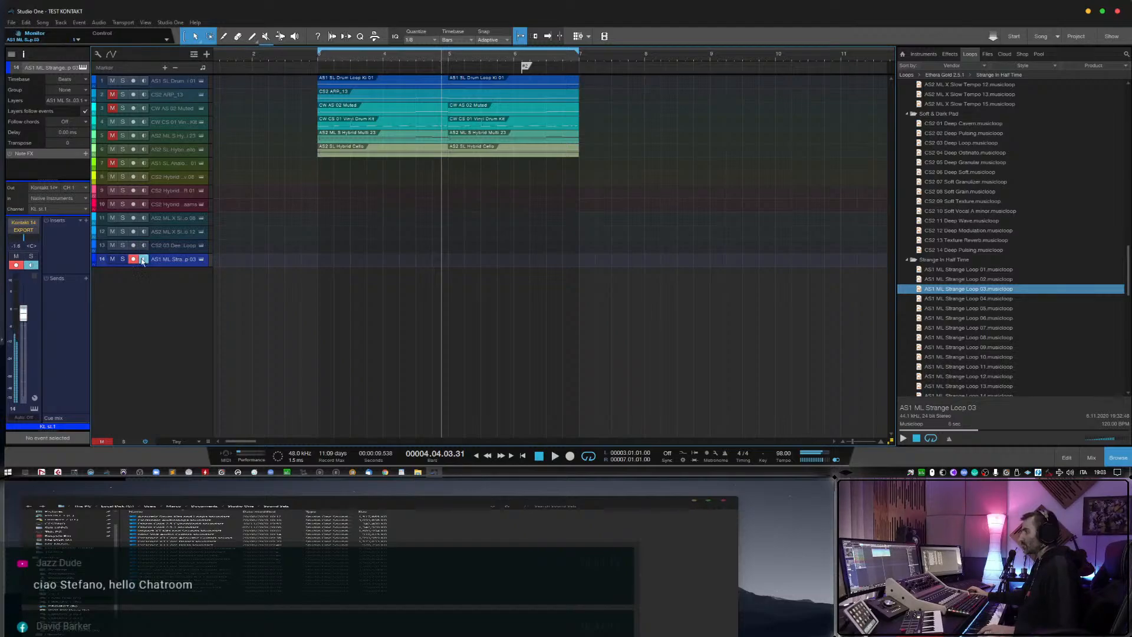
# Audition more Strange In Half Time loops, including AS1 ML Strange Loop 06, 10 and 12.
pyautogui.click(1000, 318)
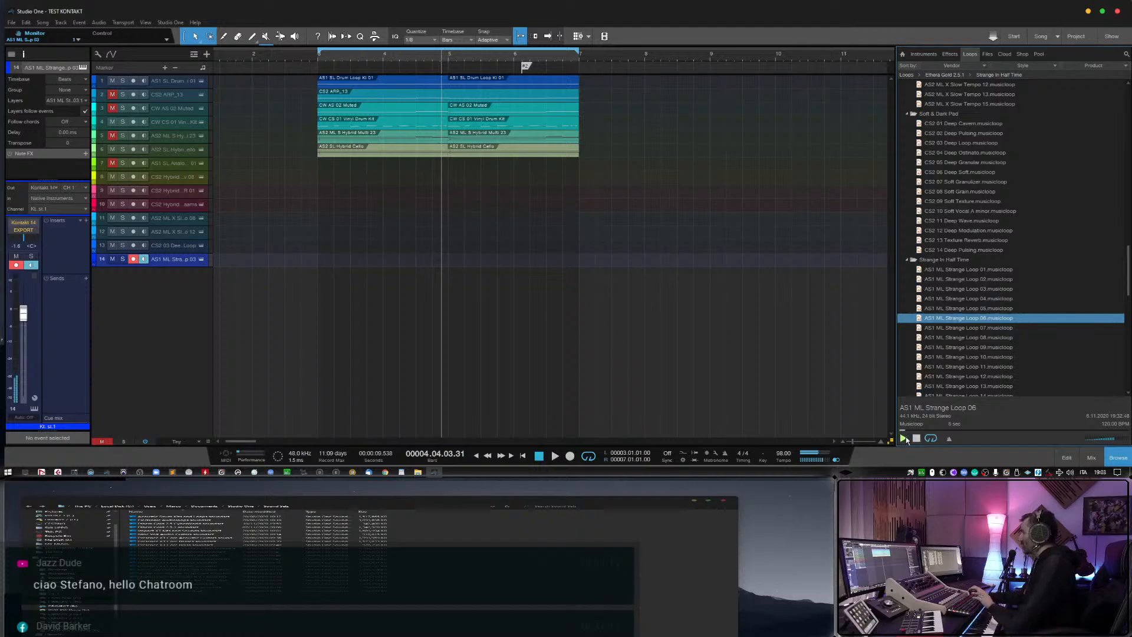
pyautogui.scroll(-2, 973, 330)
pyautogui.click(973, 338)
pyautogui.click(974, 327)
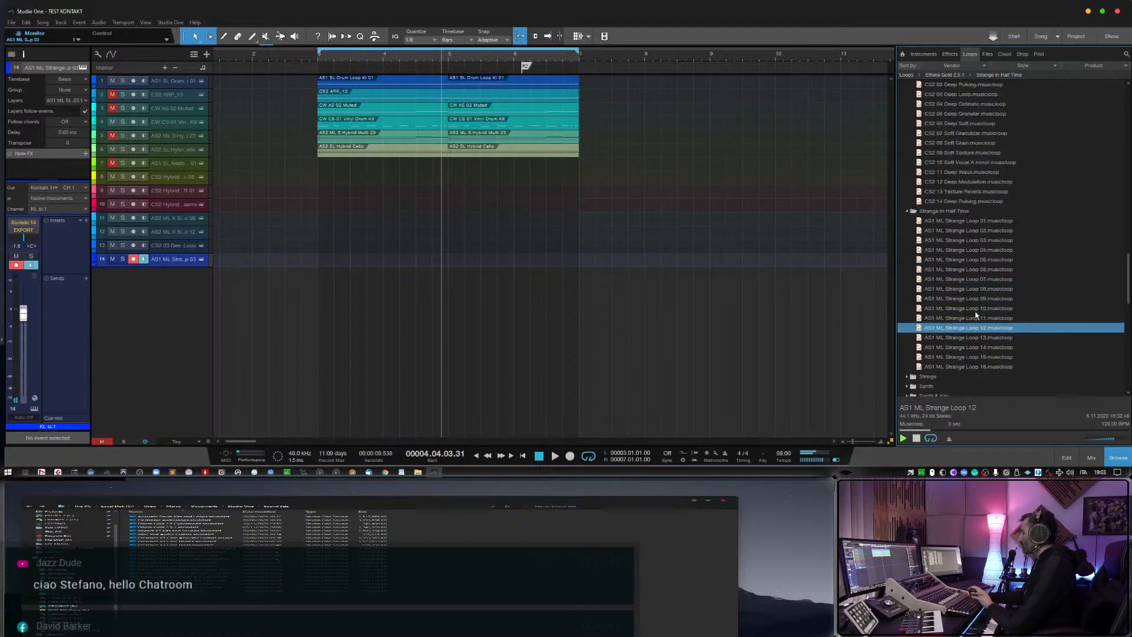
pyautogui.click(976, 319)
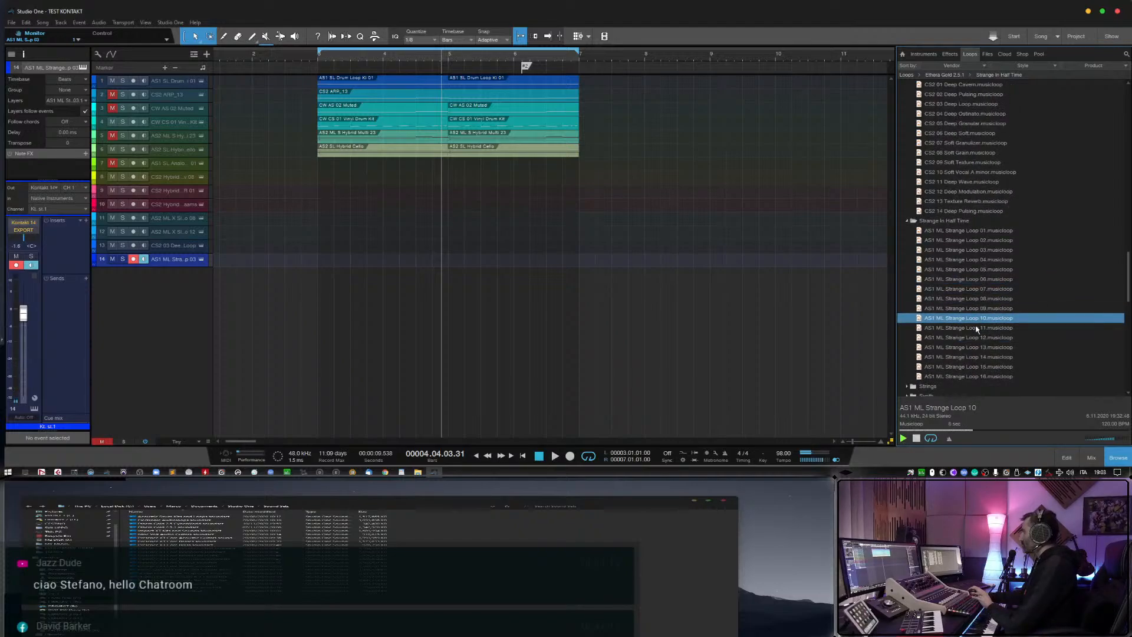
pyautogui.click(976, 340)
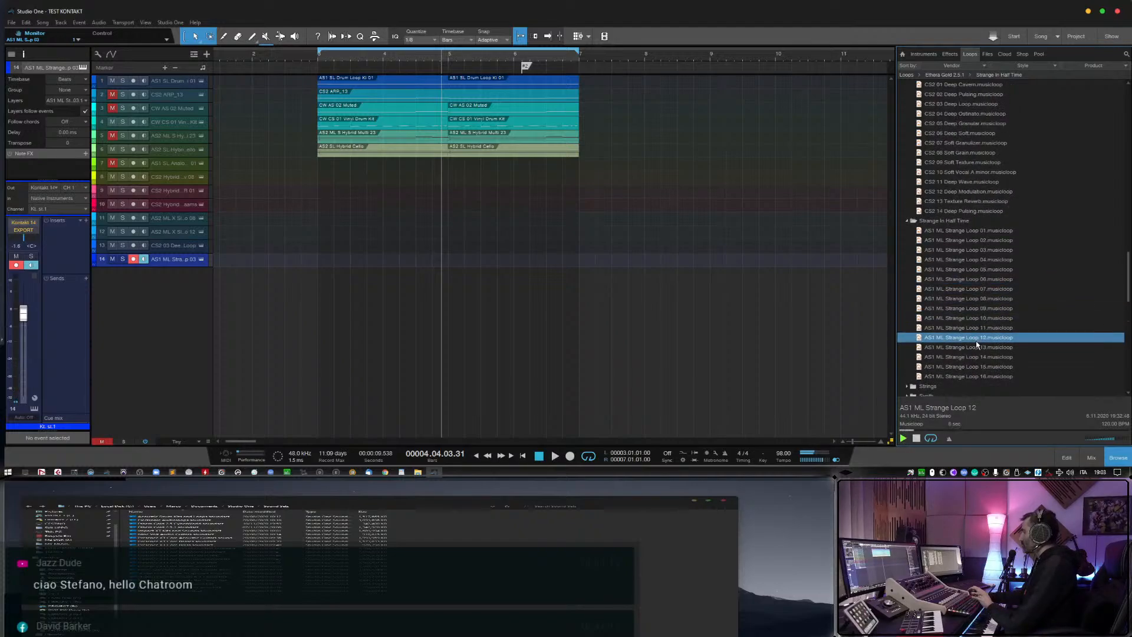
# Remove tracks 8 to 14 together with their instruments.
pyautogui.keyDown('shift'); pyautogui.click(171, 179); pyautogui.keyUp('shift')
pyautogui.rightClick(171, 179)
pyautogui.click(208, 226)
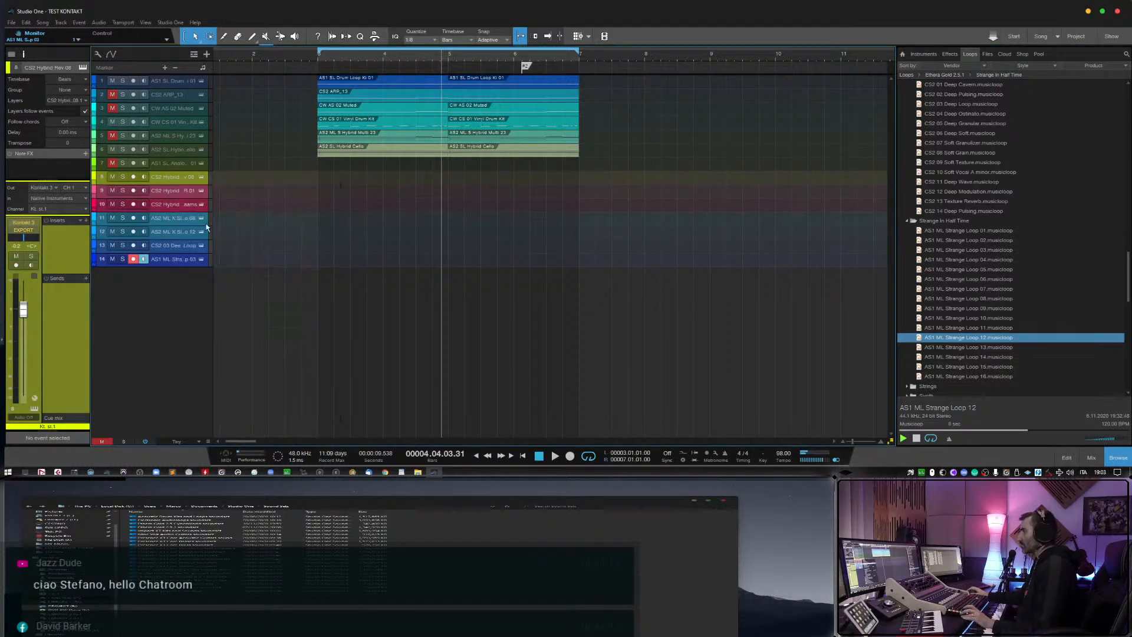
# Audition AS1 ML Strange Loop 14, and AS2 SL Synth 01, Synth 05 and Synth Dist 05 from the Synth folder.
pyautogui.click(950, 358)
pyautogui.scroll(-2, 949, 360)
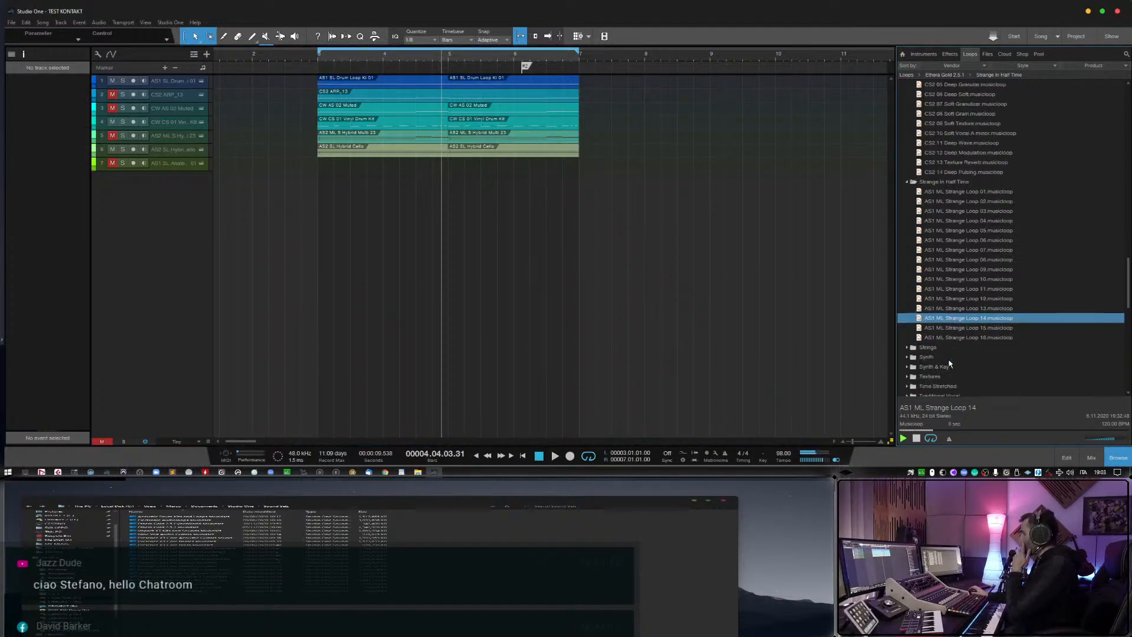
pyautogui.click(907, 357)
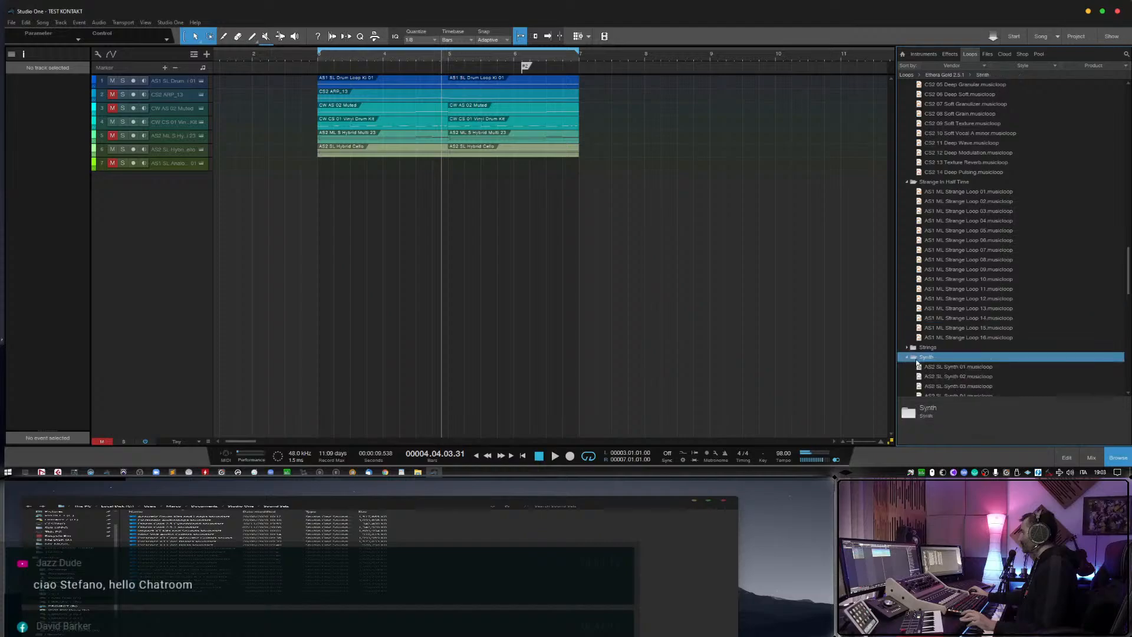
pyautogui.click(936, 369)
pyautogui.scroll(-3, 947, 366)
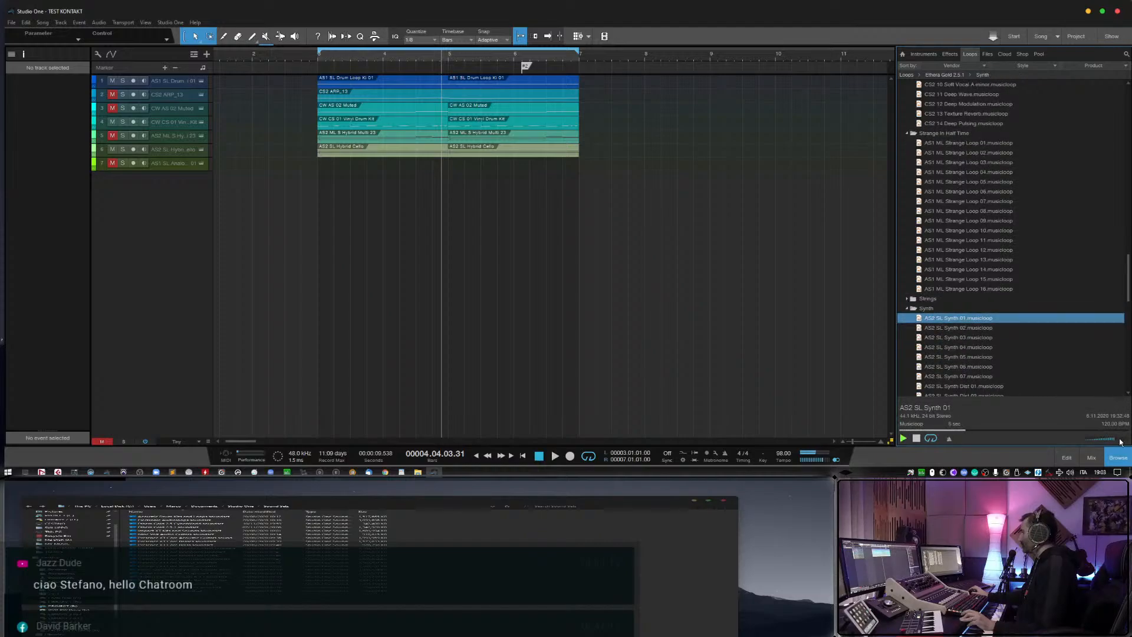
pyautogui.click(993, 357)
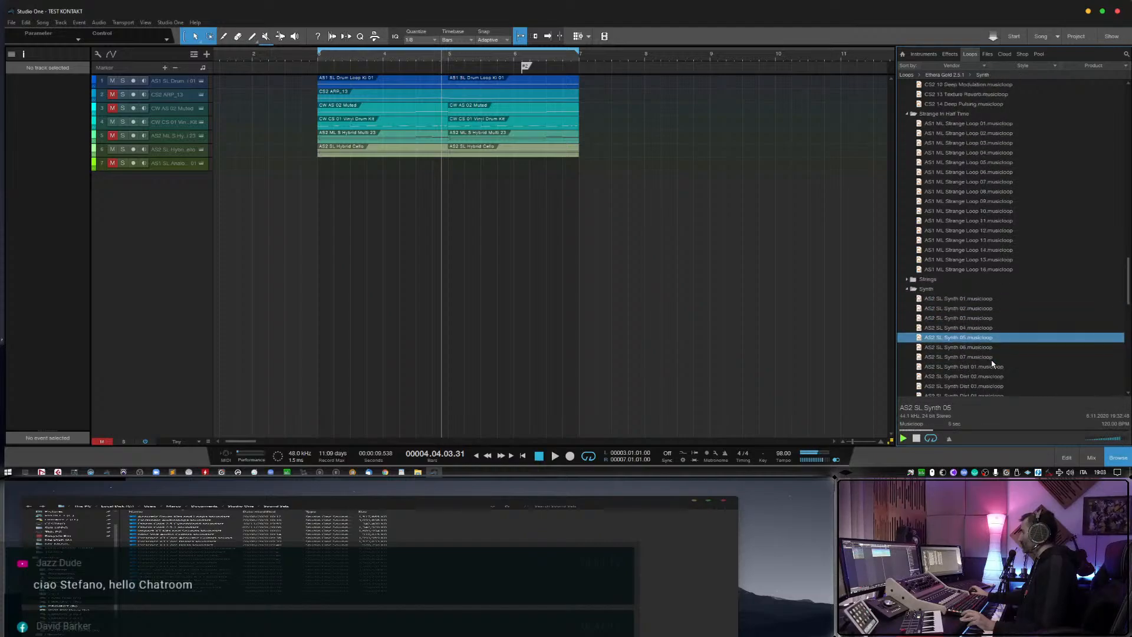
pyautogui.scroll(-5, 992, 354)
pyautogui.click(991, 349)
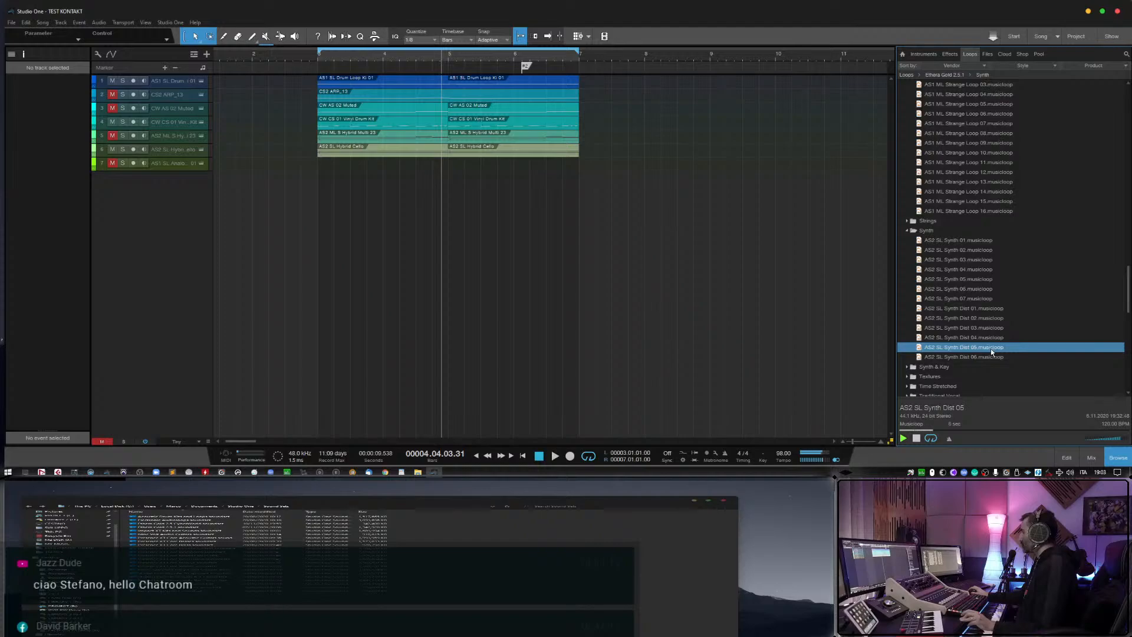
# Add AS2 SL Synth Dist 05 as a new track, delete its event, and arm the track for recording.
pyautogui.moveTo(989, 349); pyautogui.dragTo(333, 178)
pyautogui.press('Delete')
pyautogui.click(132, 178)
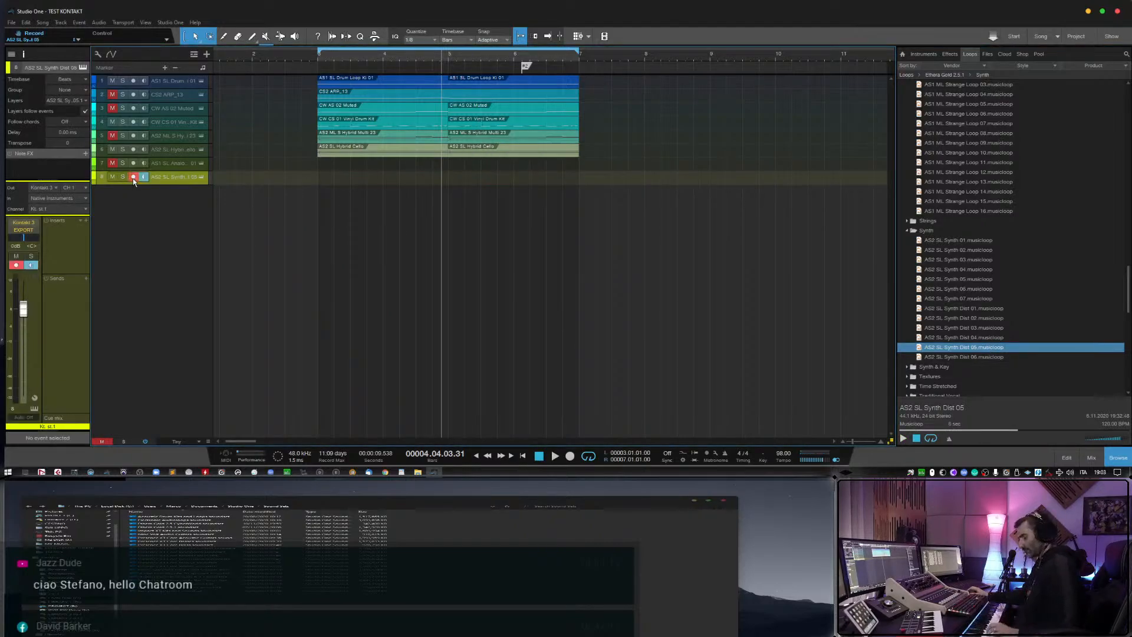
# Play the arrangement from before bar 3, unmute the CS2 ARP_13 track, and gradually lower the Synth Dist 05 track's volume.
pyautogui.moveTo(26, 312); pyautogui.dragTo(32, 316)
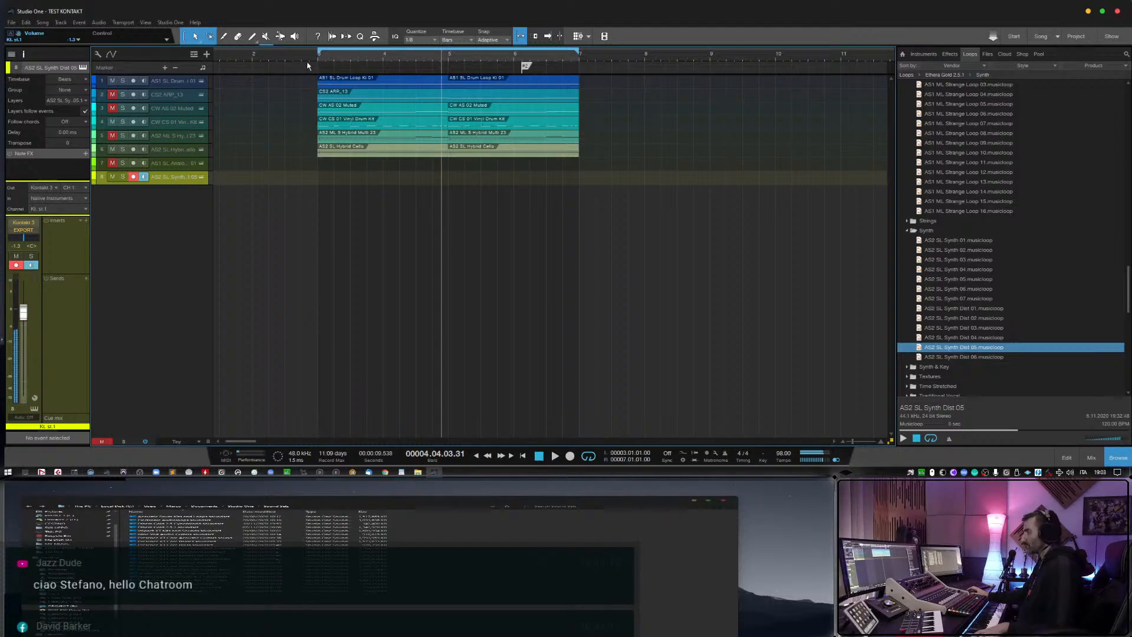
pyautogui.click(288, 60)
pyautogui.press('space')
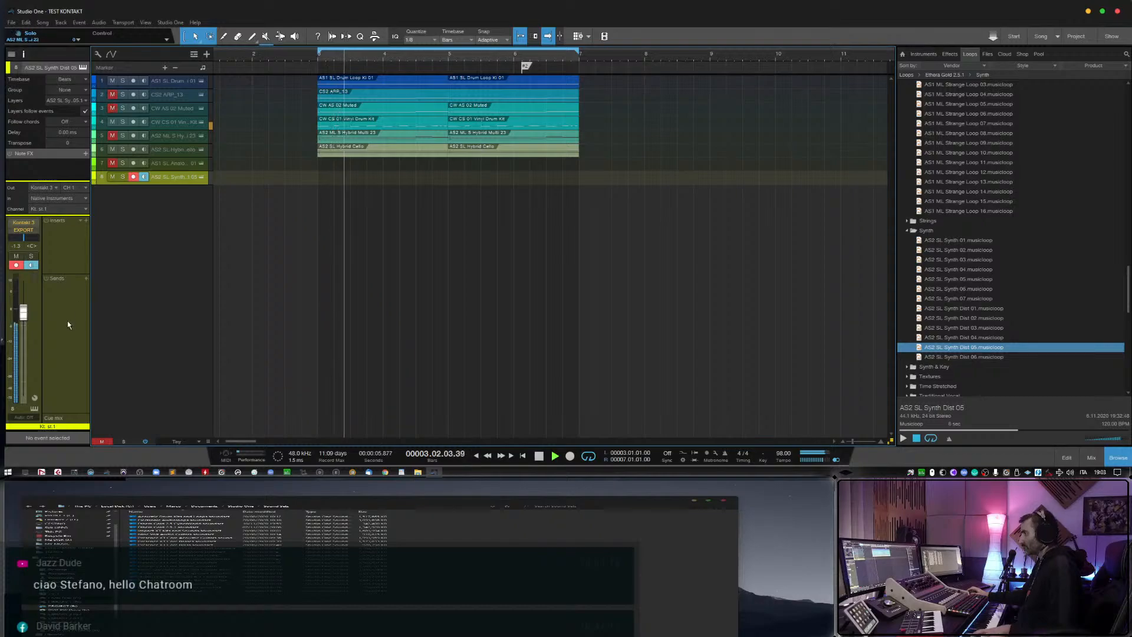
pyautogui.moveTo(24, 312); pyautogui.dragTo(26, 322)
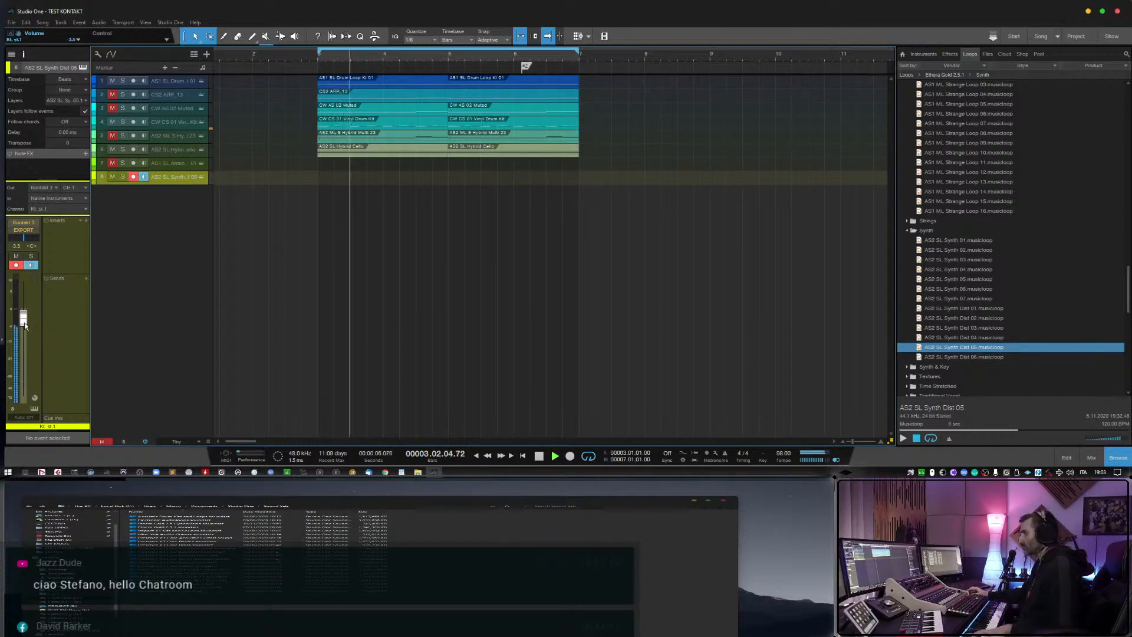
pyautogui.moveTo(24, 319); pyautogui.dragTo(24, 323)
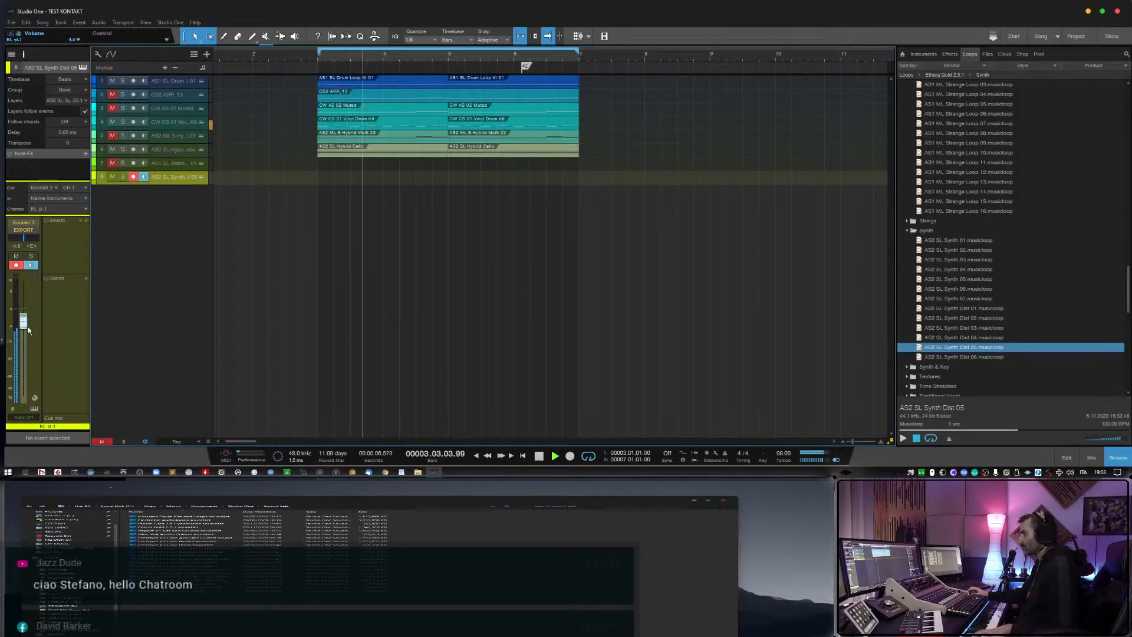
pyautogui.click(112, 95)
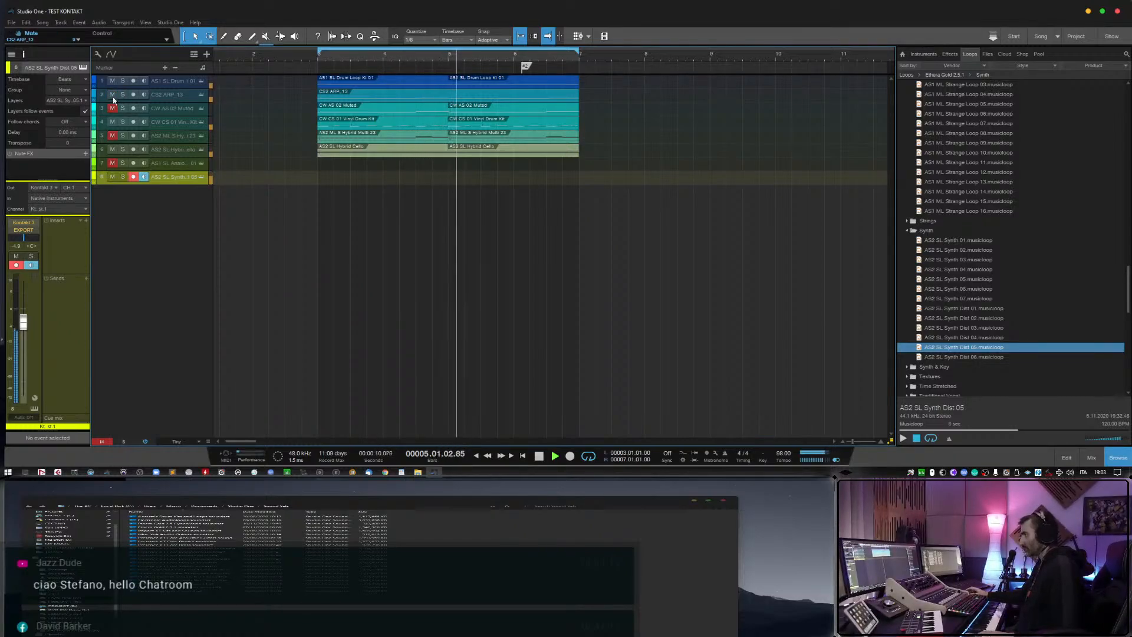
pyautogui.moveTo(24, 322); pyautogui.dragTo(25, 326)
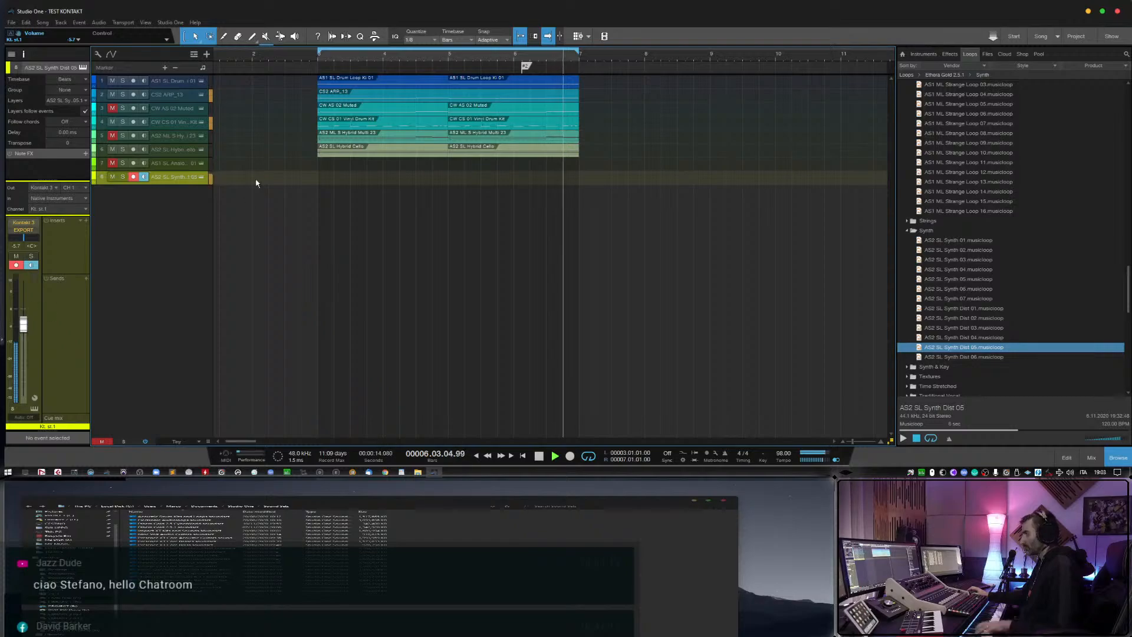
# Remove the AS2 SL Synth Dist 05 track together with its instrument.
pyautogui.rightClick(160, 177)
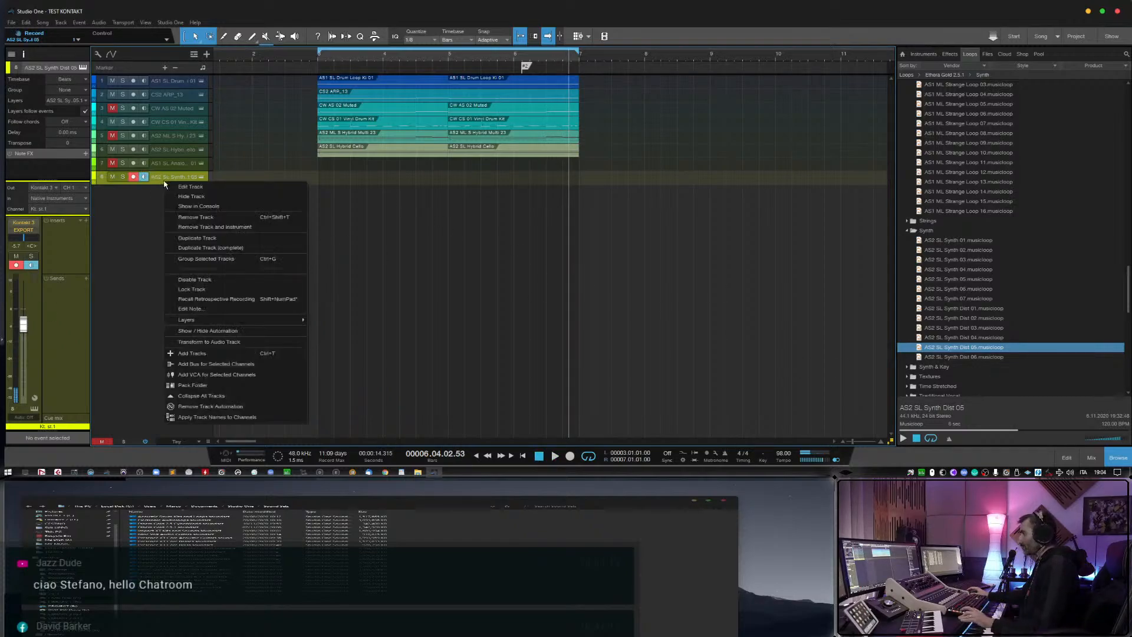
pyautogui.click(189, 226)
# Add Vocal Reverse Clara from the Vocals folder as a new track without its event, and enable monitoring on it.
pyautogui.scroll(-3, 953, 331)
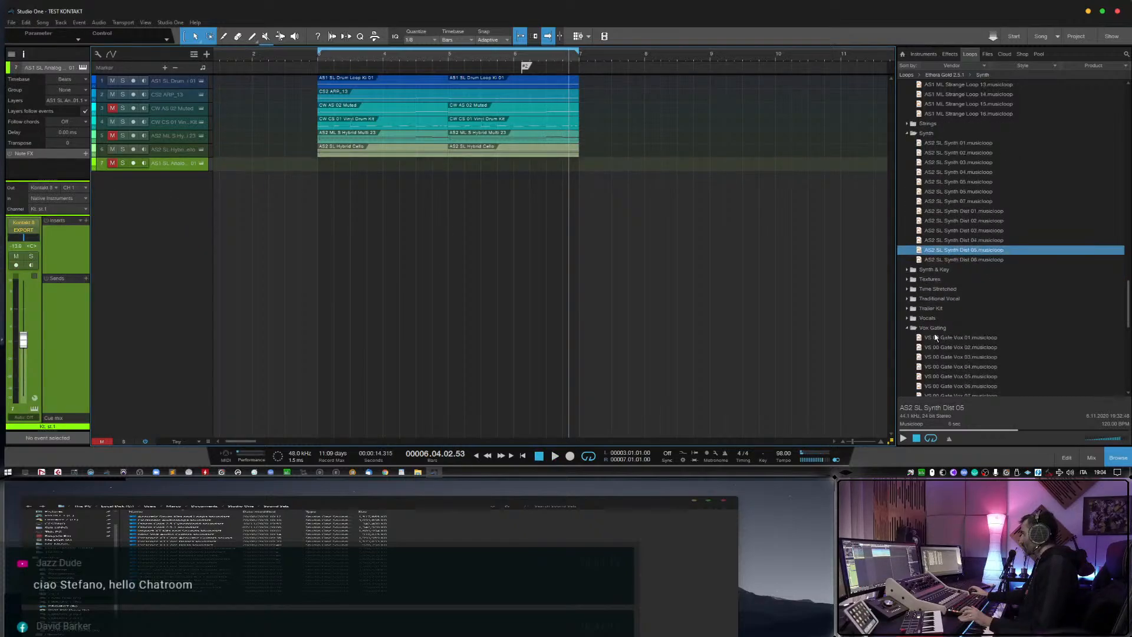
pyautogui.doubleClick(908, 319)
pyautogui.scroll(-2, 924, 331)
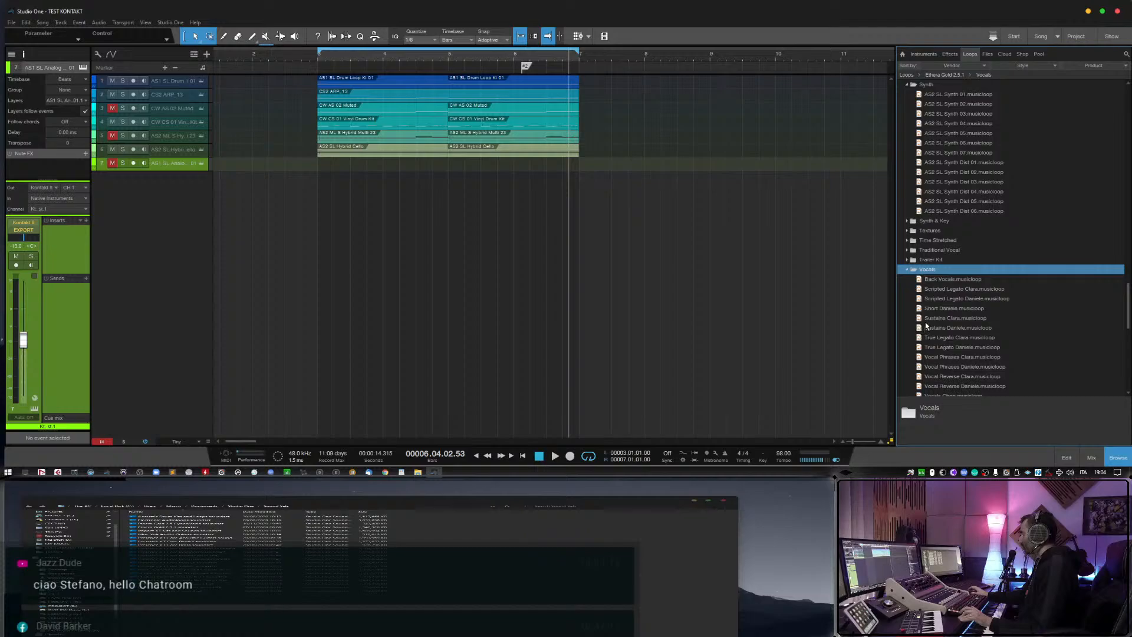
pyautogui.scroll(-1, 925, 325)
pyautogui.scroll(-1, 925, 322)
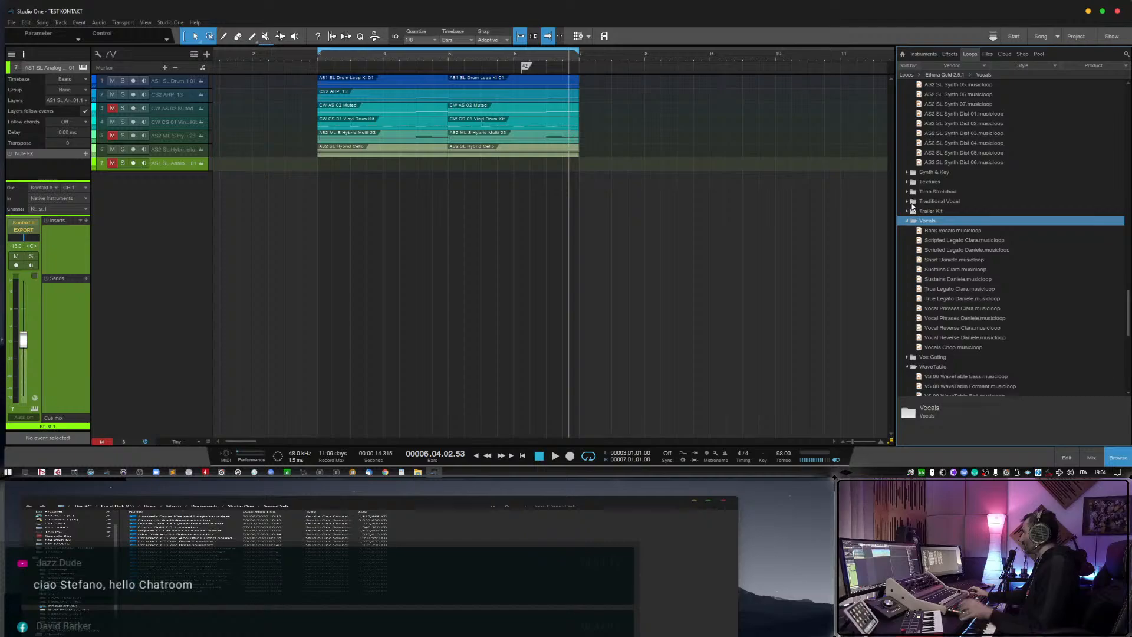
pyautogui.scroll(-1, 959, 298)
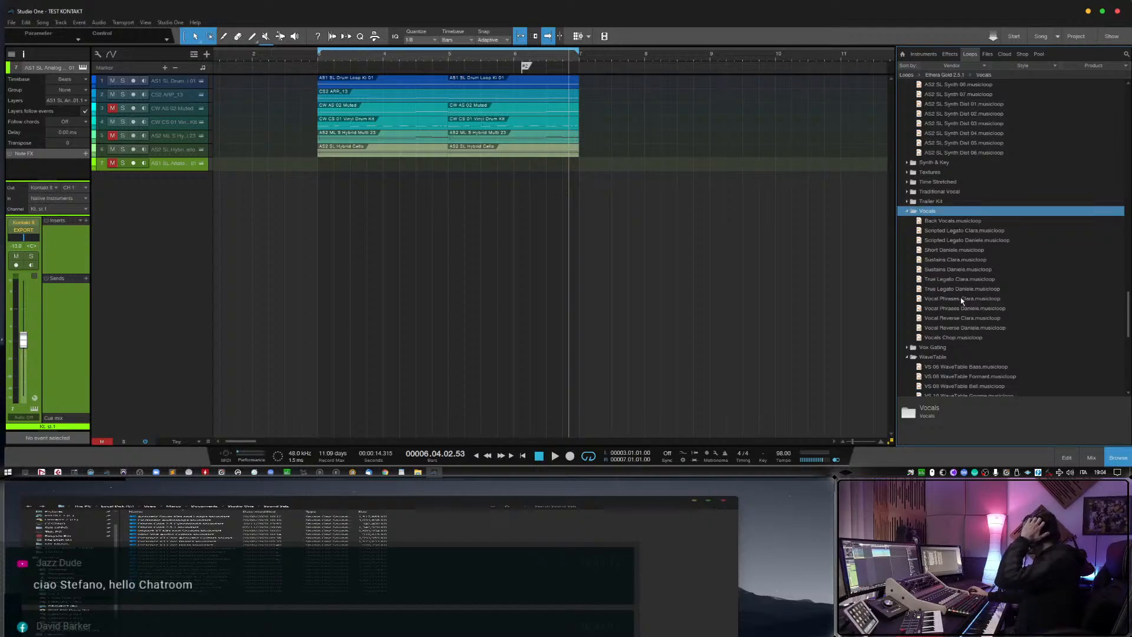
pyautogui.moveTo(977, 319); pyautogui.dragTo(339, 212)
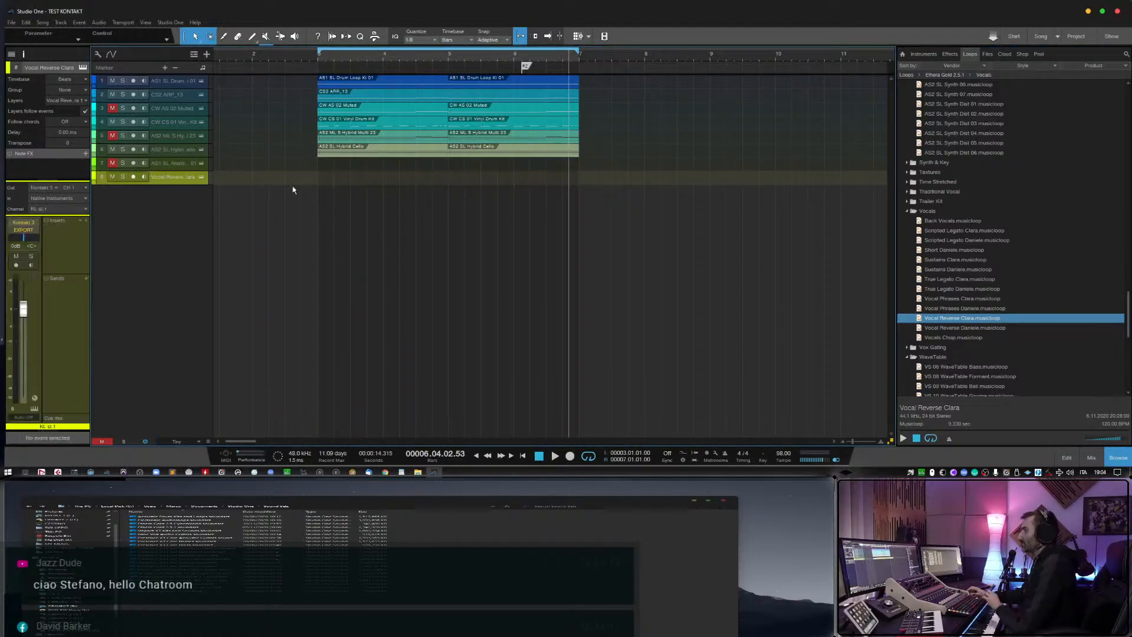
pyautogui.click(143, 177)
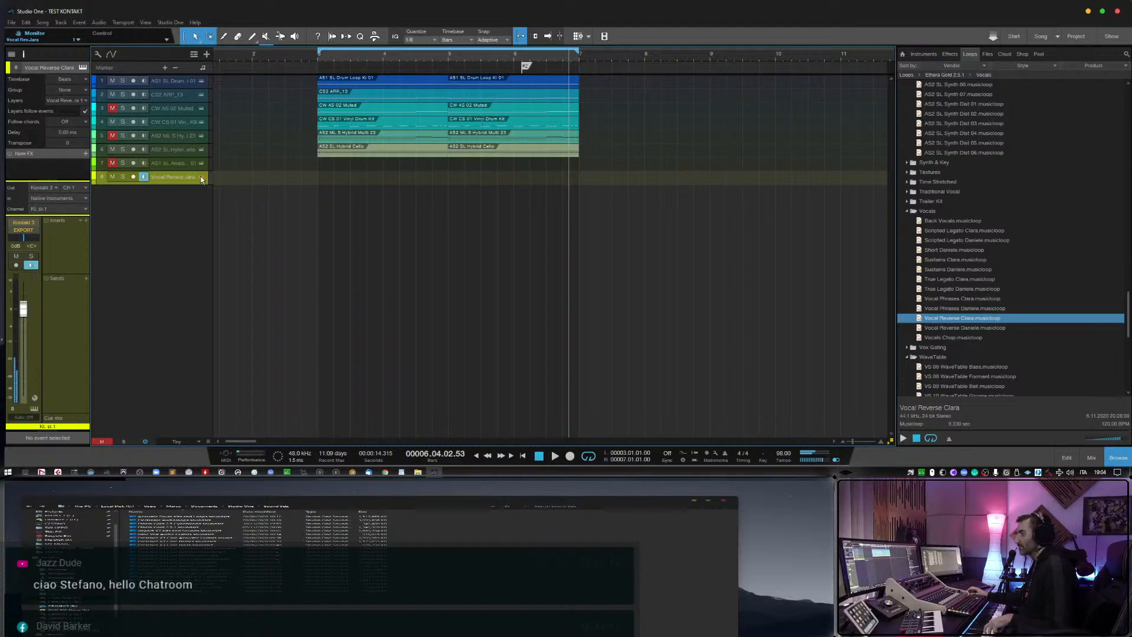
# Show the Vocal Reverse Clara track's Kontakt instrument and lower the track's volume to about -1.2 dB.
pyautogui.click(201, 177)
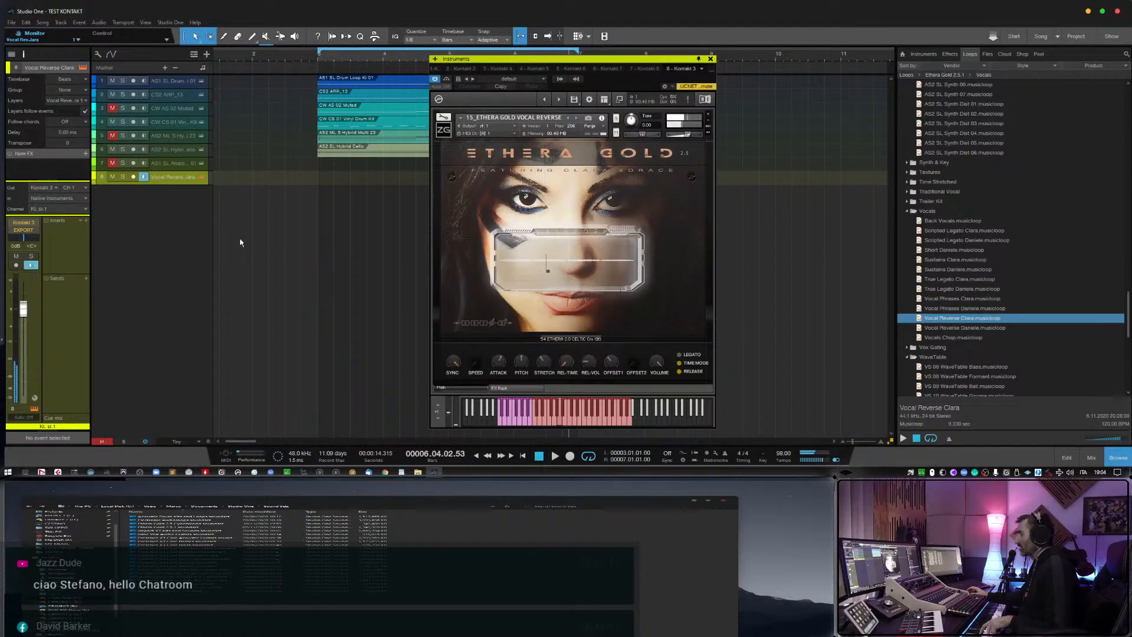
pyautogui.click(574, 340)
pyautogui.click(481, 201)
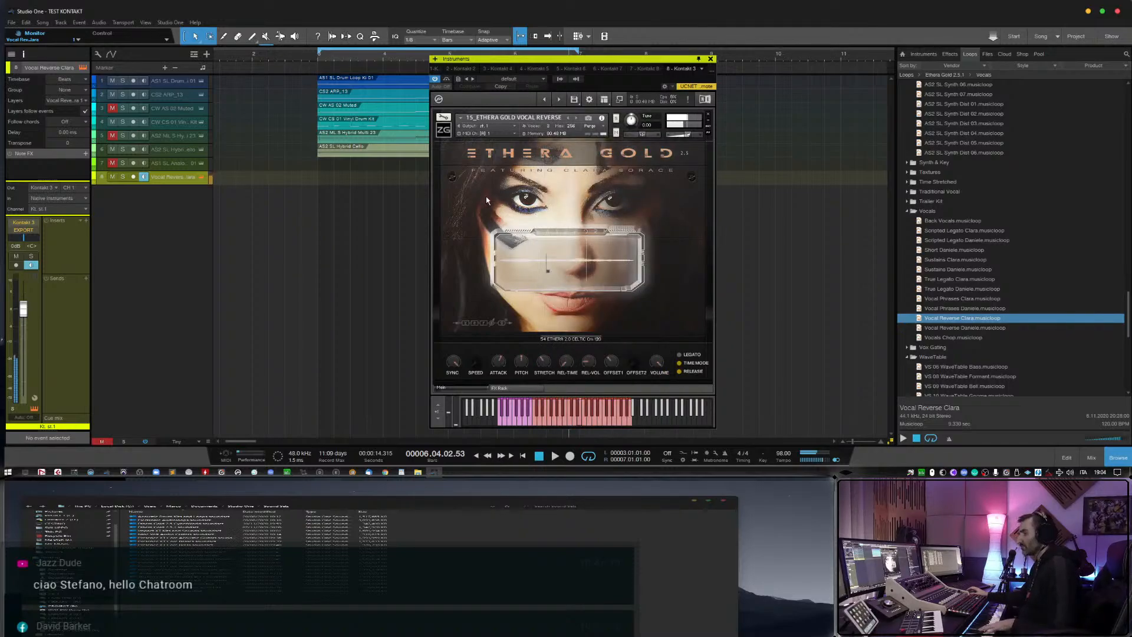
pyautogui.moveTo(23, 309); pyautogui.dragTo(26, 319)
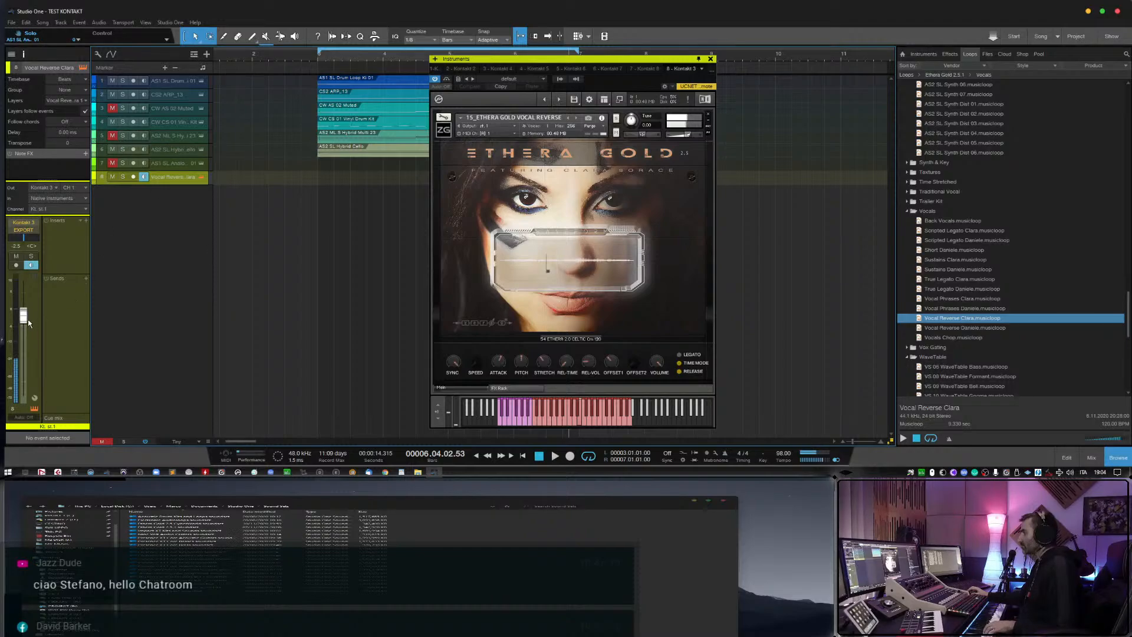
pyautogui.moveTo(28, 322); pyautogui.dragTo(27, 318)
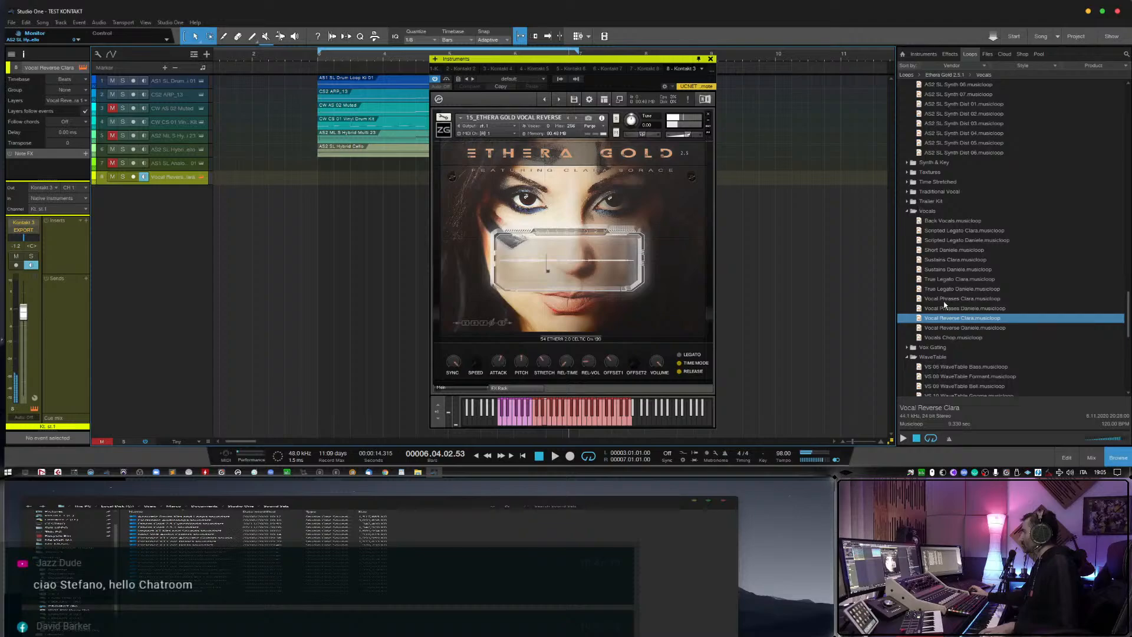
# Collapse the Reverse folder and audition CS2 Ethereal Texture 04 from the Ethereal folder.
pyautogui.scroll(10, 938, 283)
pyautogui.scroll(10, 943, 304)
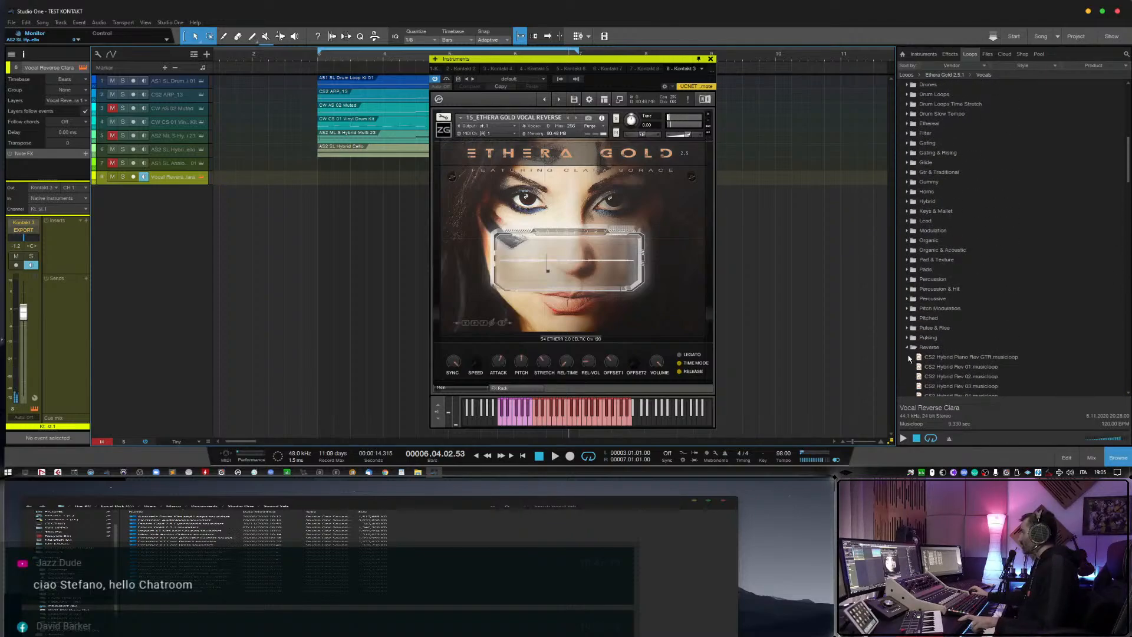
pyautogui.click(907, 349)
pyautogui.scroll(4, 915, 284)
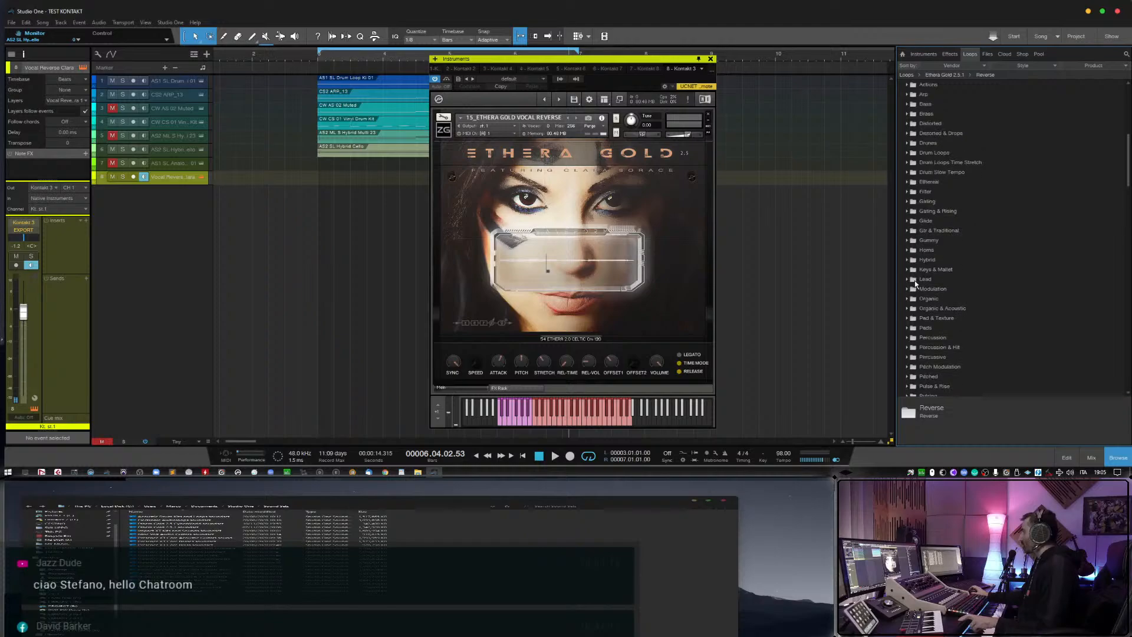
pyautogui.scroll(8, 926, 224)
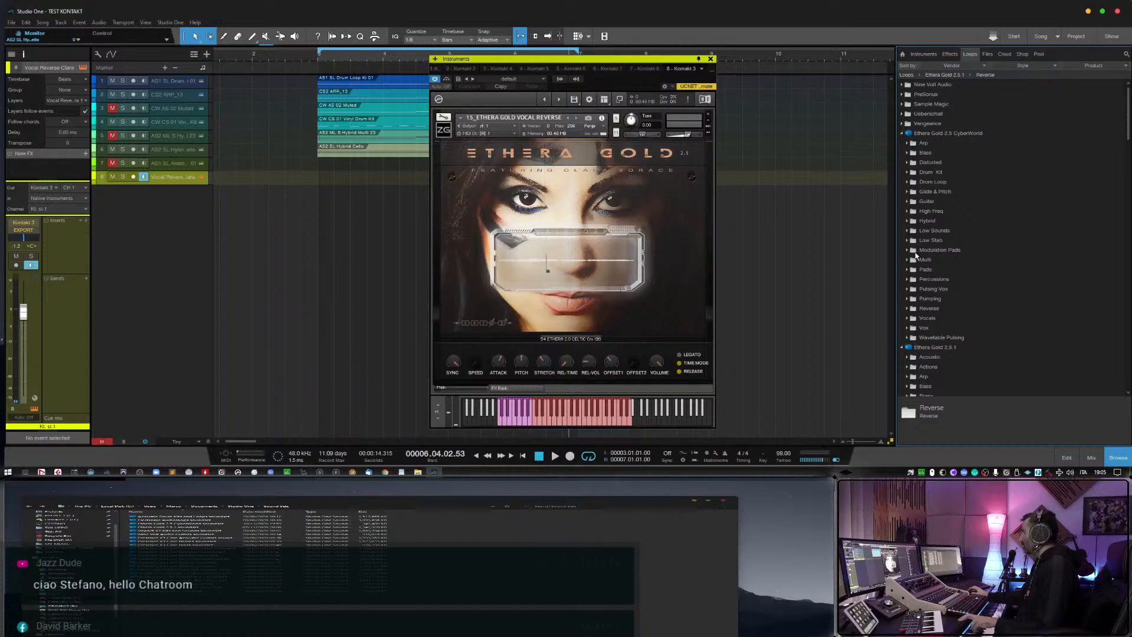
pyautogui.scroll(-6, 915, 255)
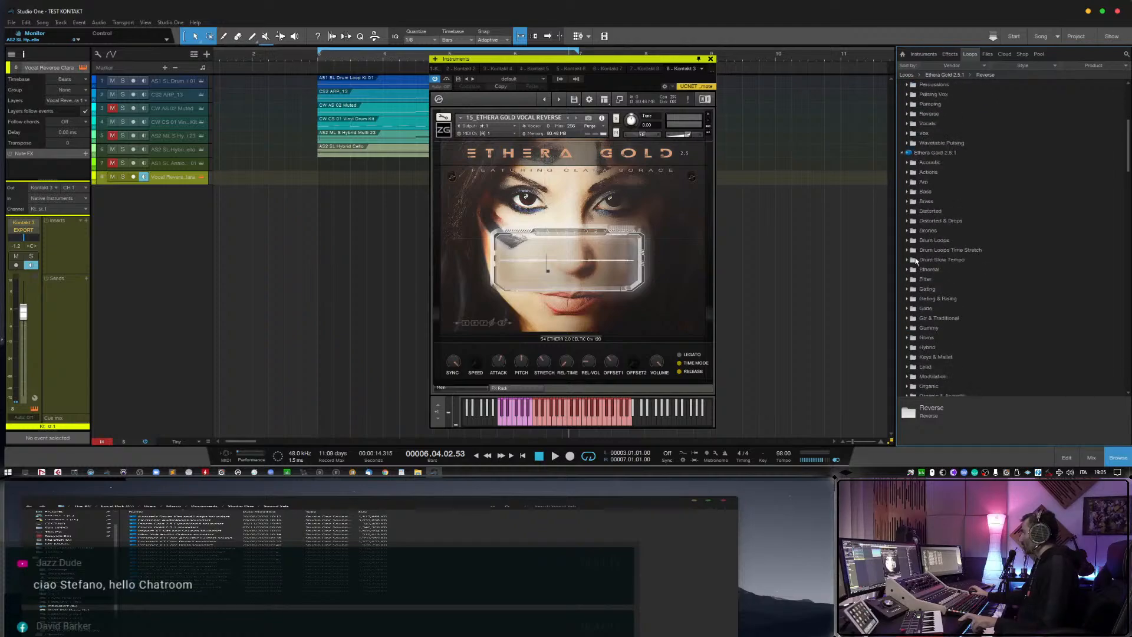
pyautogui.scroll(-2, 916, 261)
pyautogui.click(907, 231)
pyautogui.click(967, 270)
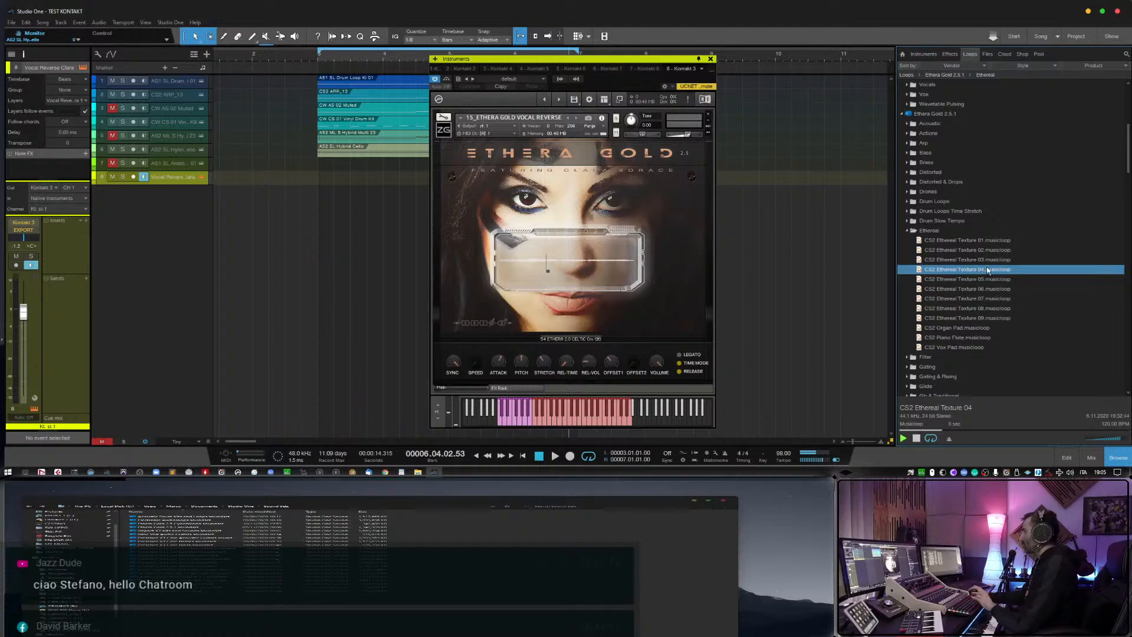
# Add CS2 Ethereal Texture 04 as a new track without its event, enable monitoring, and lower its volume slightly.
pyautogui.moveTo(986, 267); pyautogui.dragTo(332, 218)
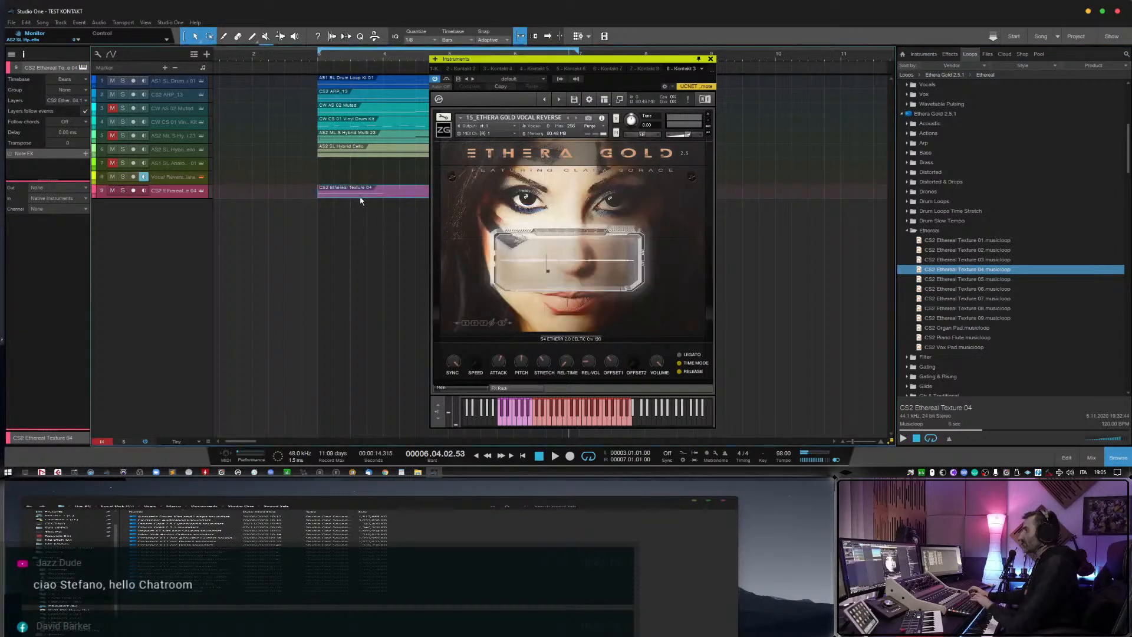
pyautogui.click(143, 190)
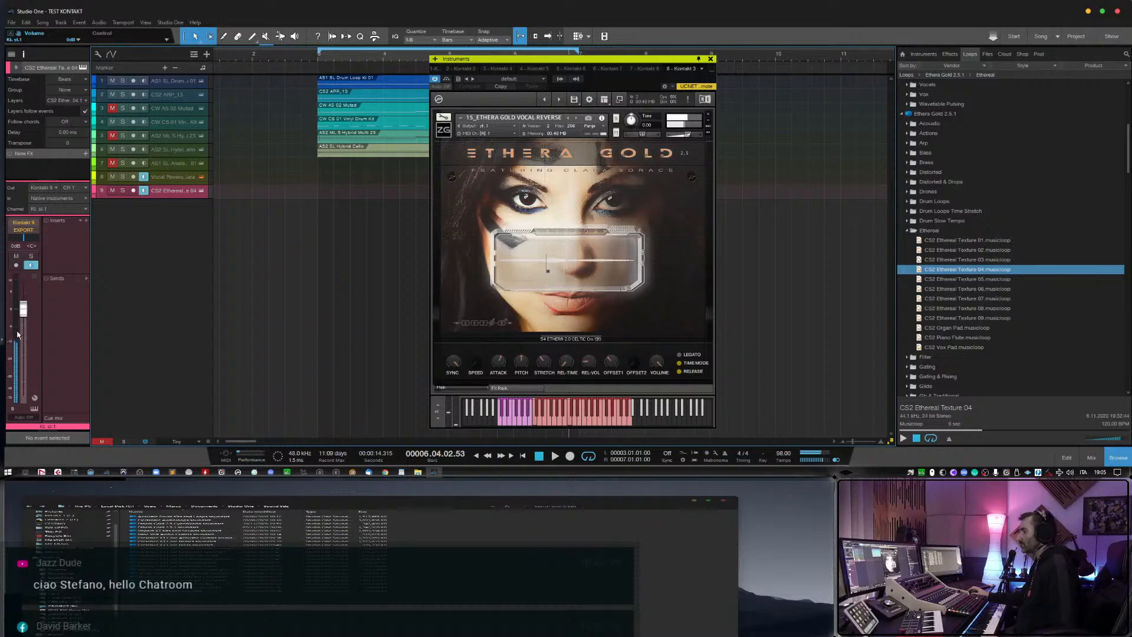
pyautogui.moveTo(23, 313); pyautogui.dragTo(26, 320)
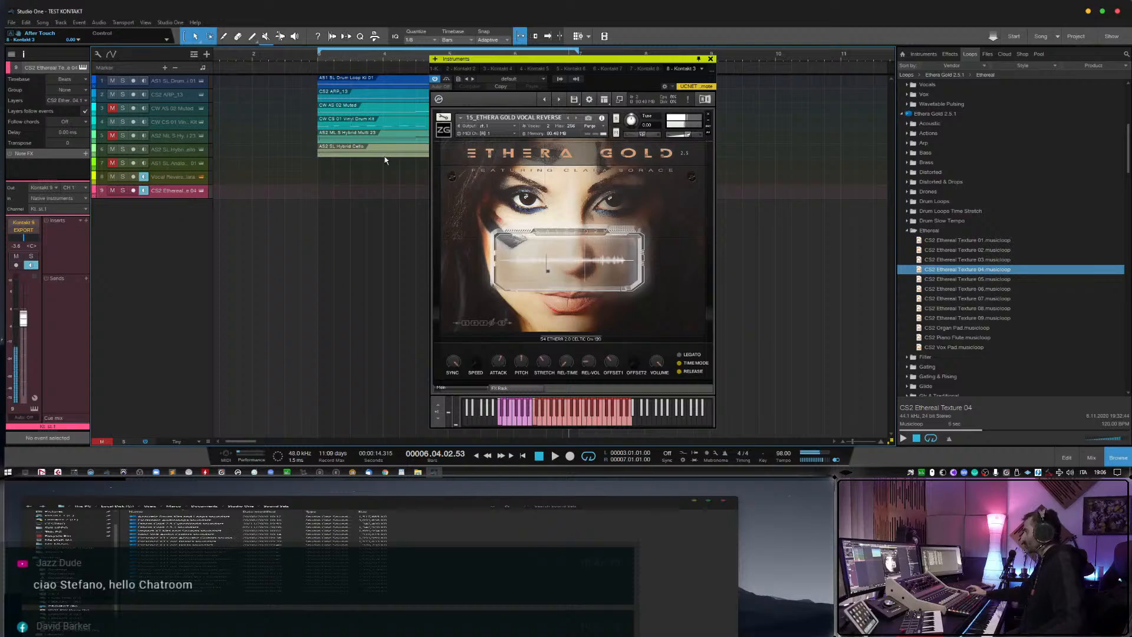
# Collapse the Ethereal, Slow Tempo, Soft & Dark Pad, Strange In Half Time and Synth folders to reach the Vocals loops.
pyautogui.click(909, 231)
pyautogui.scroll(-8, 925, 266)
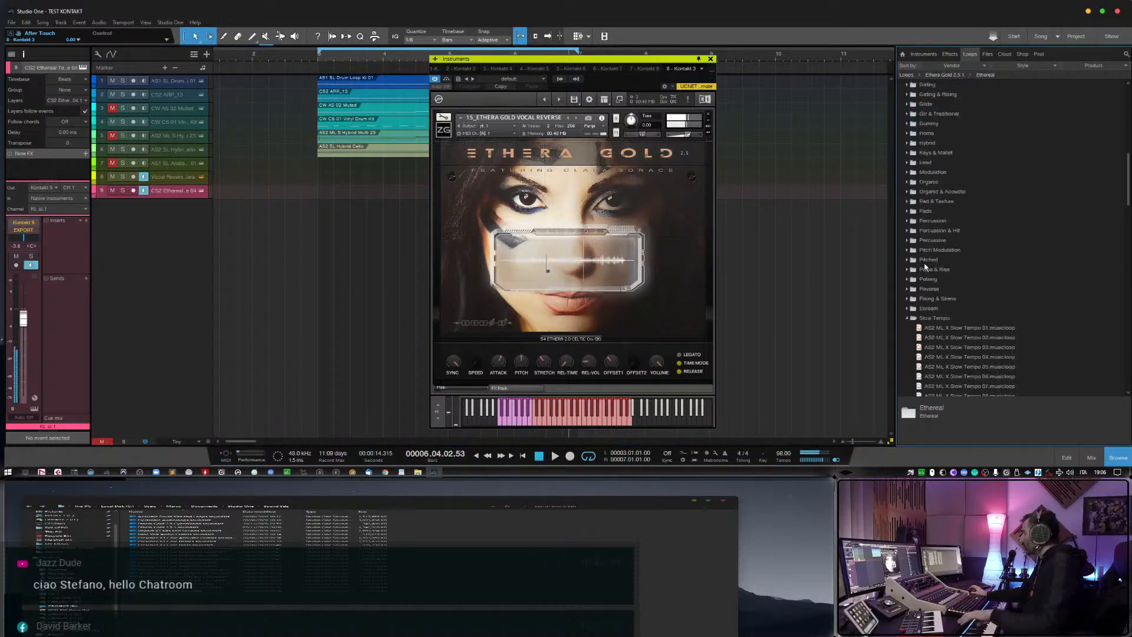
pyautogui.click(908, 193)
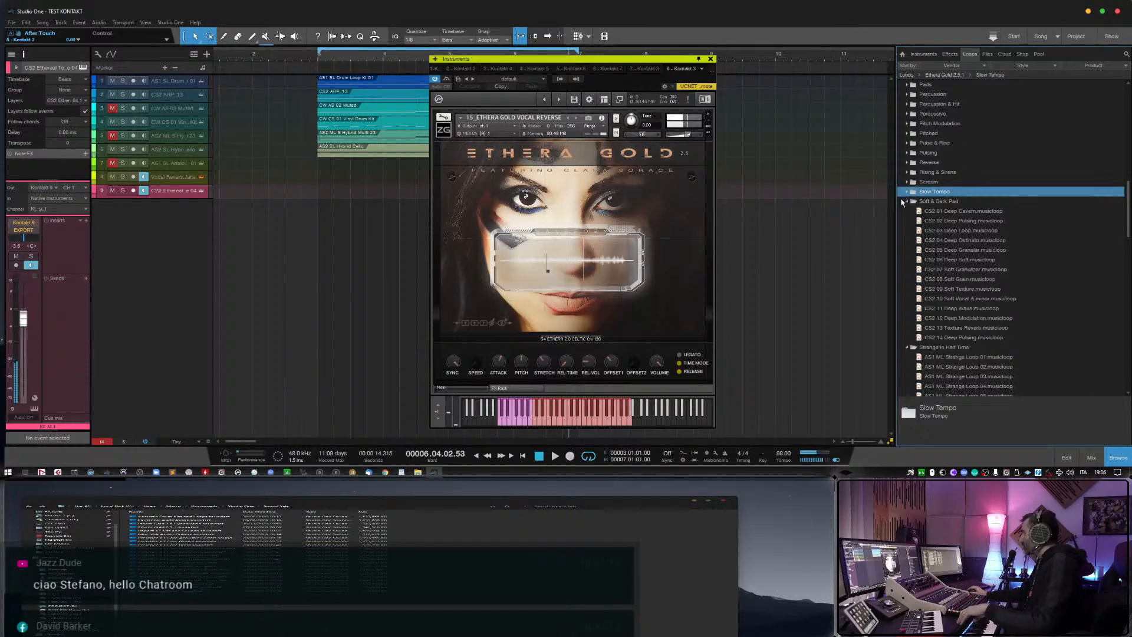
pyautogui.click(903, 201)
pyautogui.click(906, 211)
pyautogui.click(908, 231)
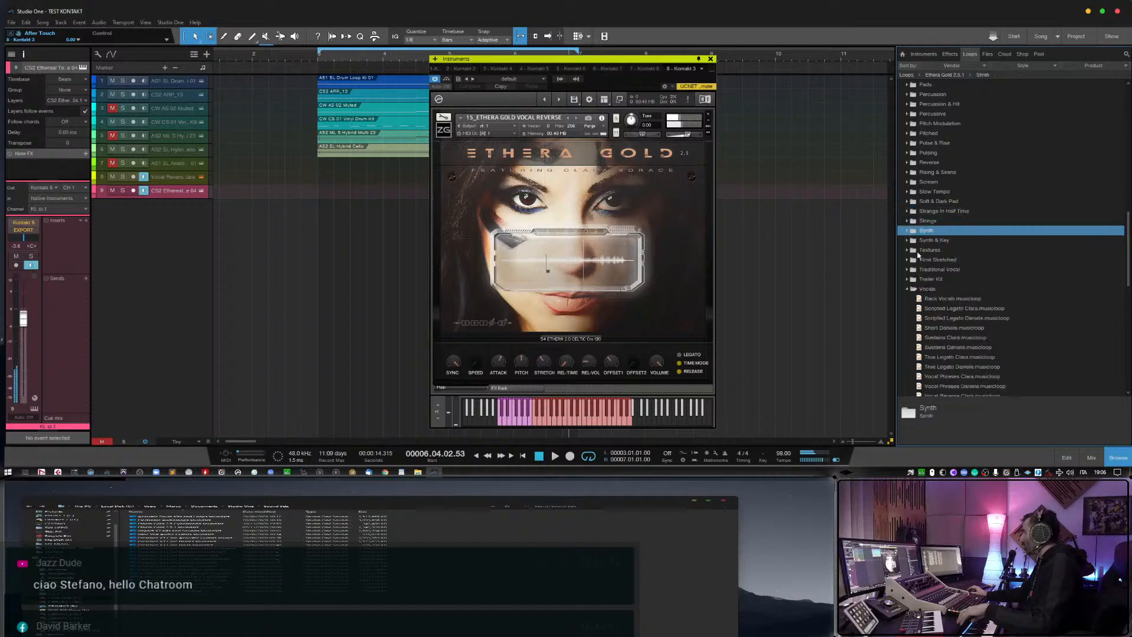
pyautogui.scroll(-3, 909, 292)
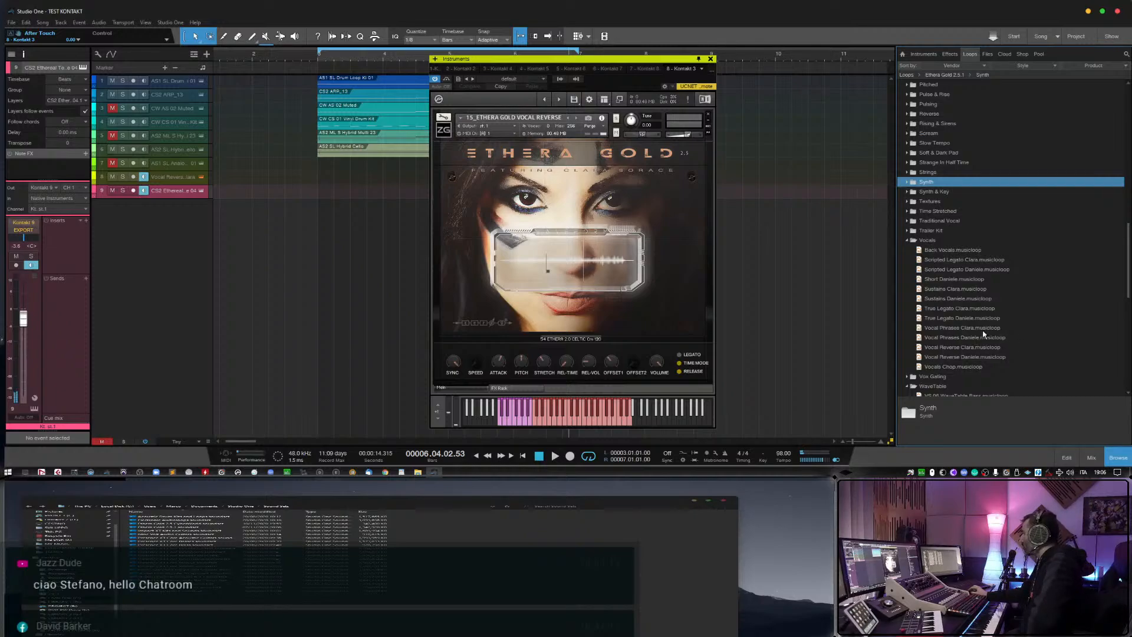
# Add the Vocal Phrases Clara loop as a new track starting at bar 3 and show its Kontakt instrument.
pyautogui.moveTo(982, 331); pyautogui.dragTo(344, 260)
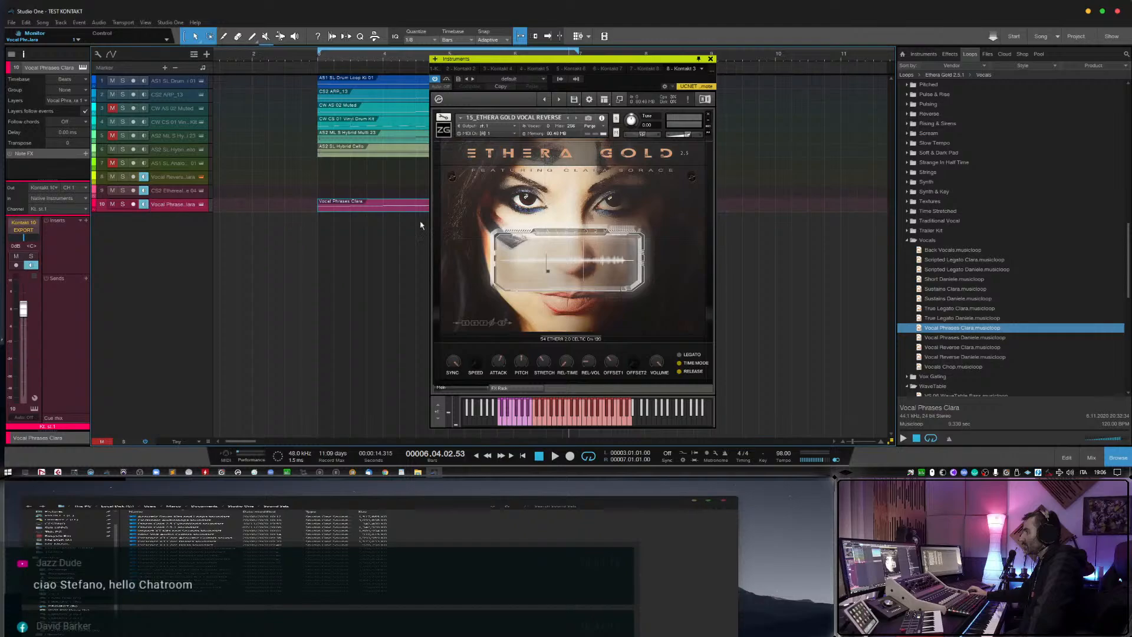
pyautogui.click(200, 204)
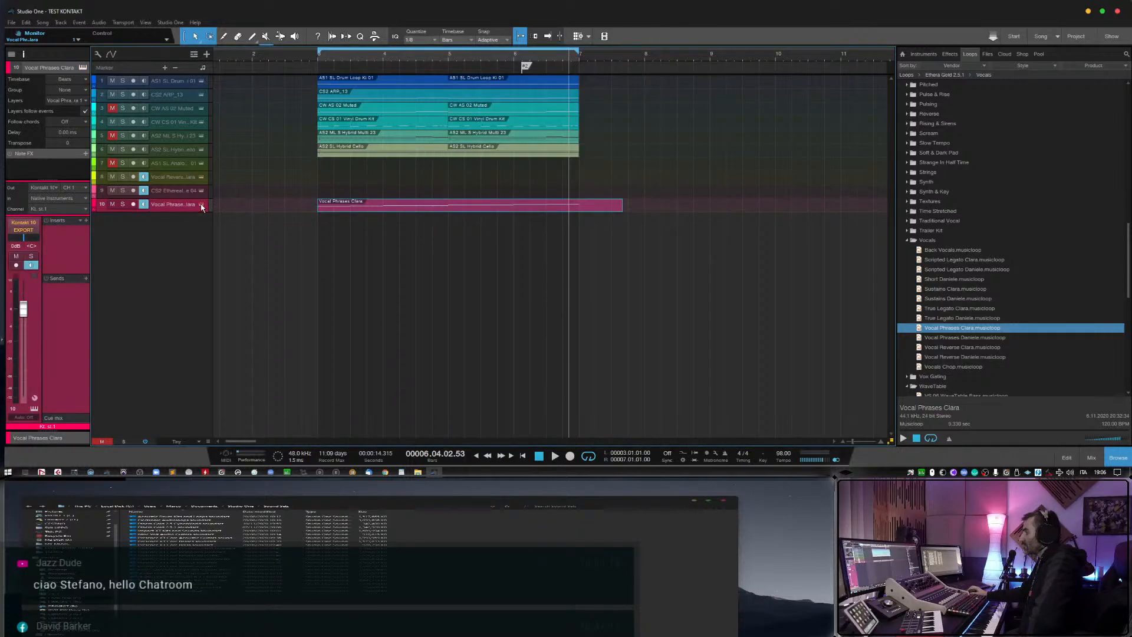
pyautogui.click(200, 204)
# Load the phrase set 54 ETHERA 2.0 CELTIC Cm 120 in the Vocal Phrases instrument.
pyautogui.click(569, 339)
pyautogui.click(584, 312)
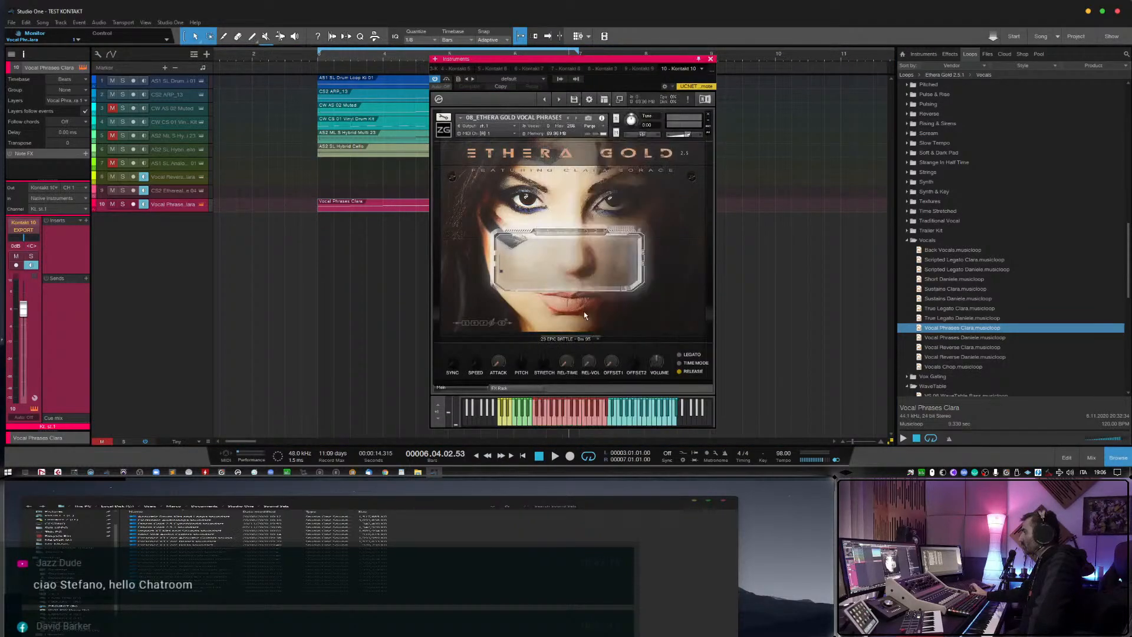
pyautogui.click(566, 340)
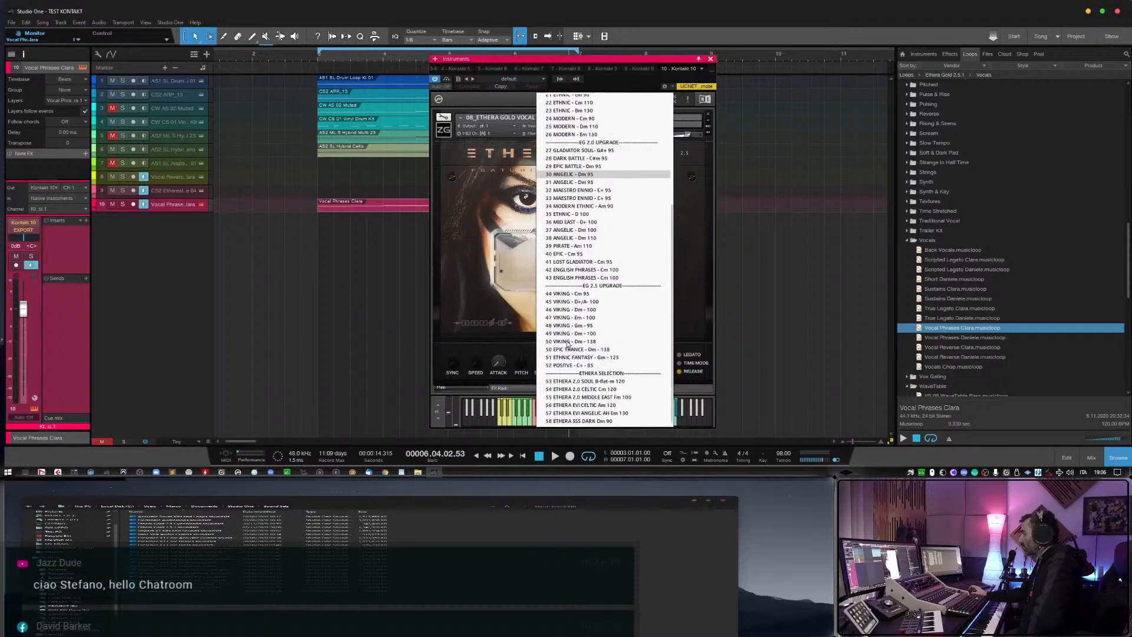
pyautogui.scroll(2, 587, 407)
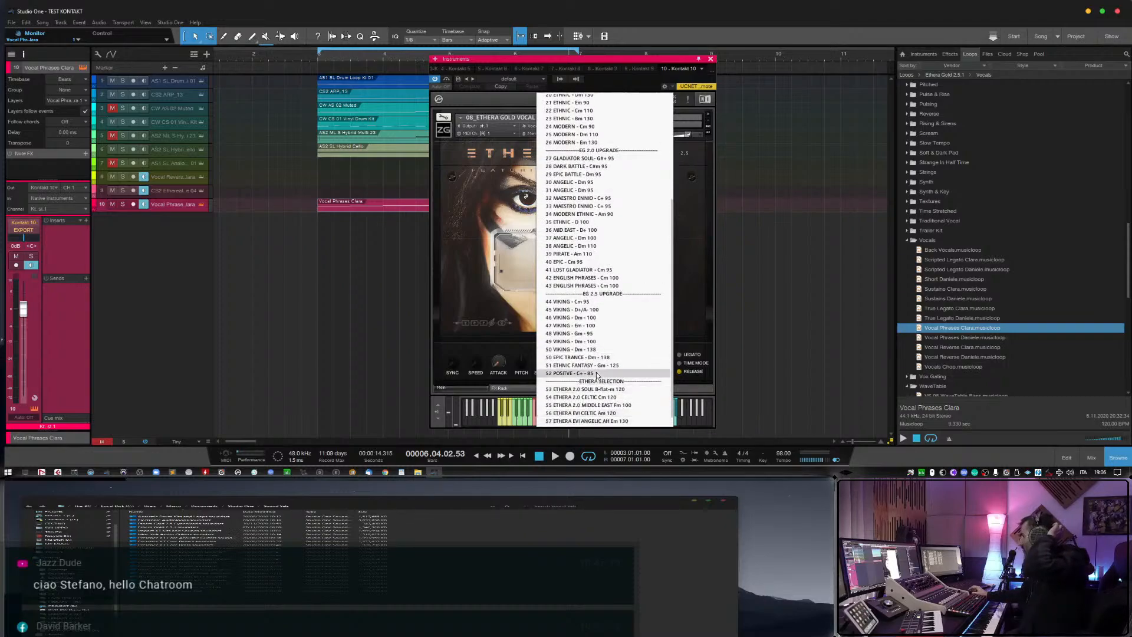
pyautogui.scroll(-2, 583, 416)
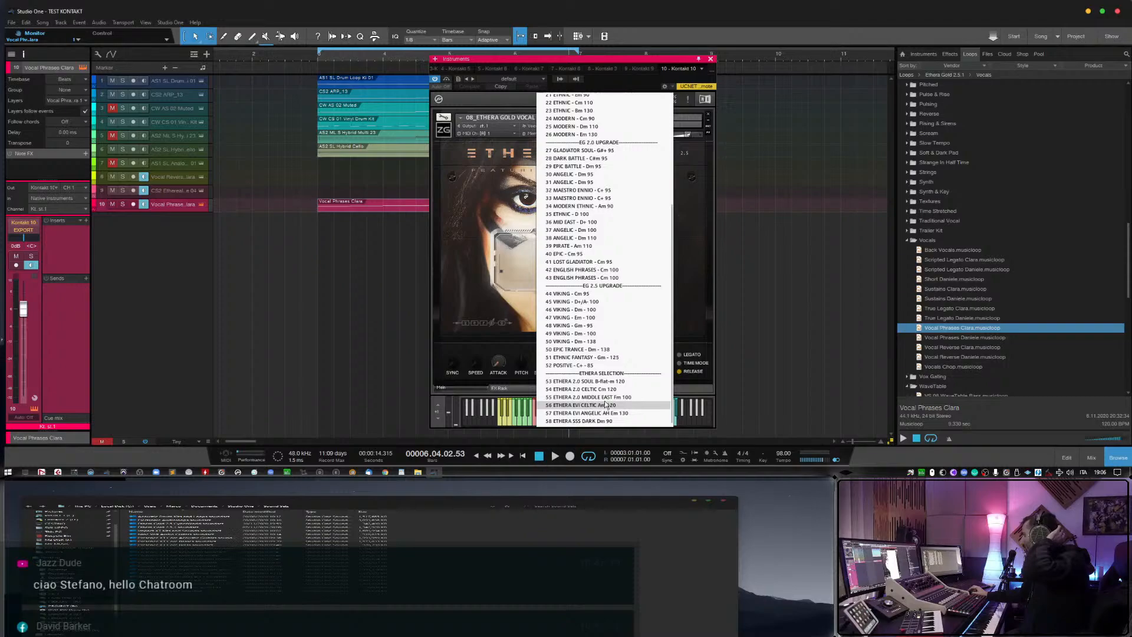
pyautogui.click(601, 390)
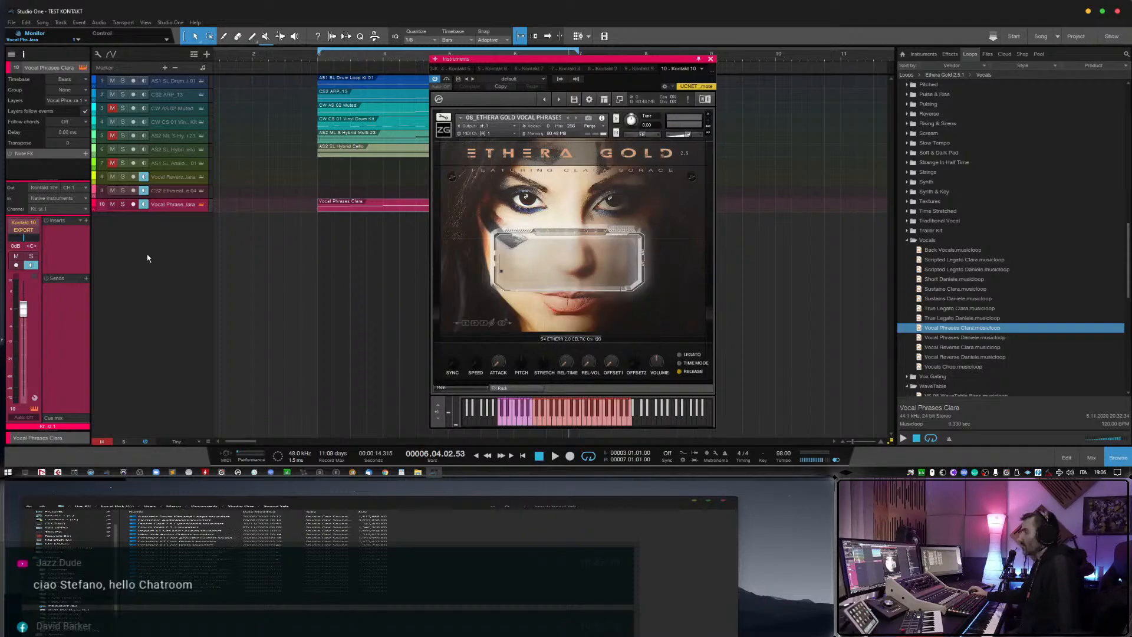
# Lower the Vocal Phrases Clara track's volume to about -7.4 dB and insert ValhallaRoom with its mix at 47.9%.
pyautogui.moveTo(23, 308); pyautogui.dragTo(24, 328)
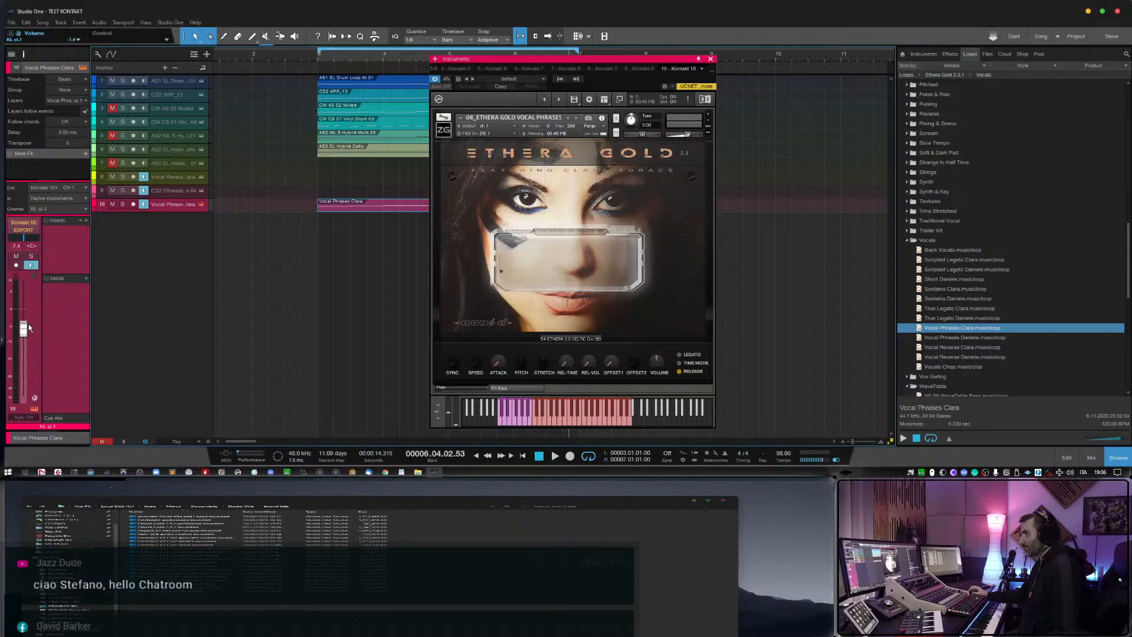
pyautogui.click(85, 222)
pyautogui.write('va')
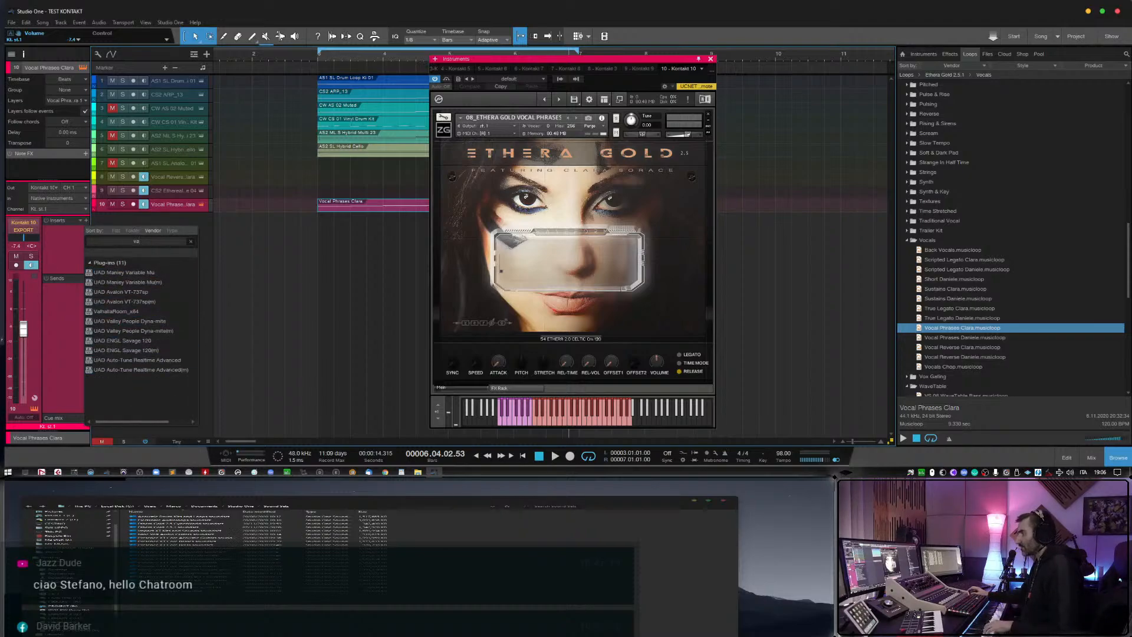
pyautogui.write('l')
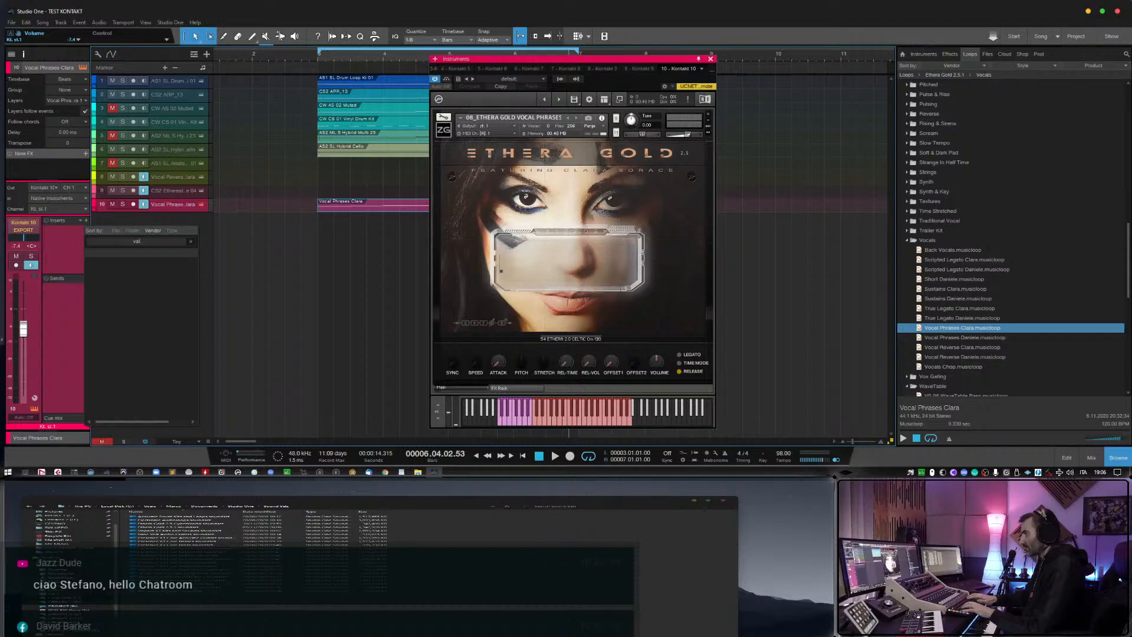
pyautogui.press('BackSpace')
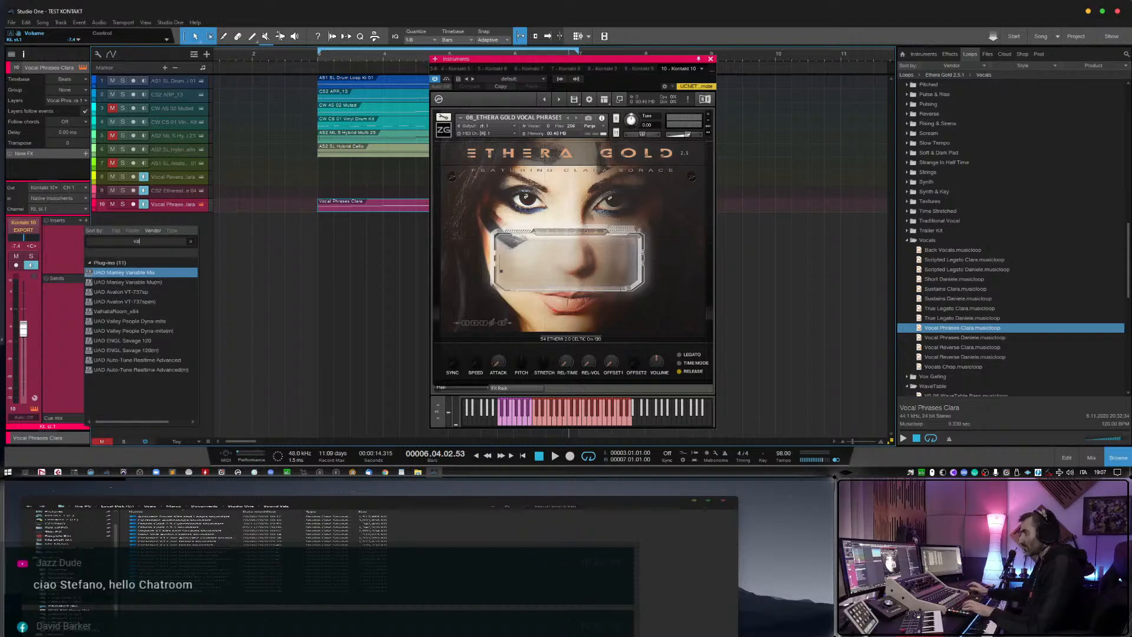
pyautogui.doubleClick(127, 311)
pyautogui.moveTo(388, 187); pyautogui.dragTo(391, 223)
# Raise the Vocal Phrases Clara track's volume to about -0.8 dB and close the reverb editor, leaving the Kontakt instrument open.
pyautogui.moveTo(24, 331); pyautogui.dragTo(28, 318)
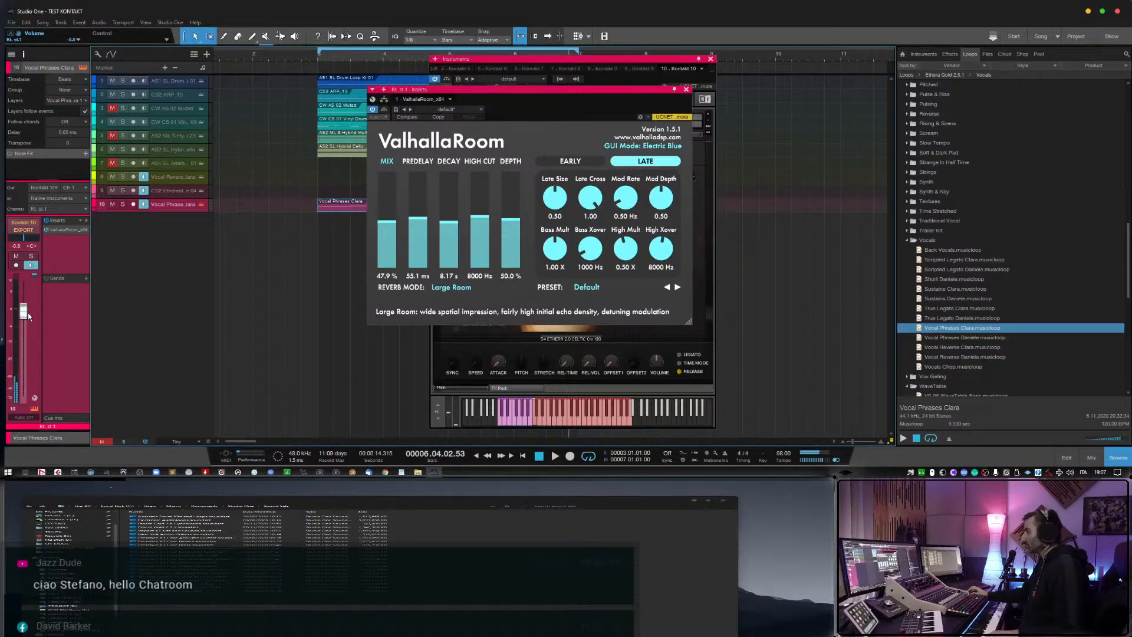
pyautogui.click(687, 90)
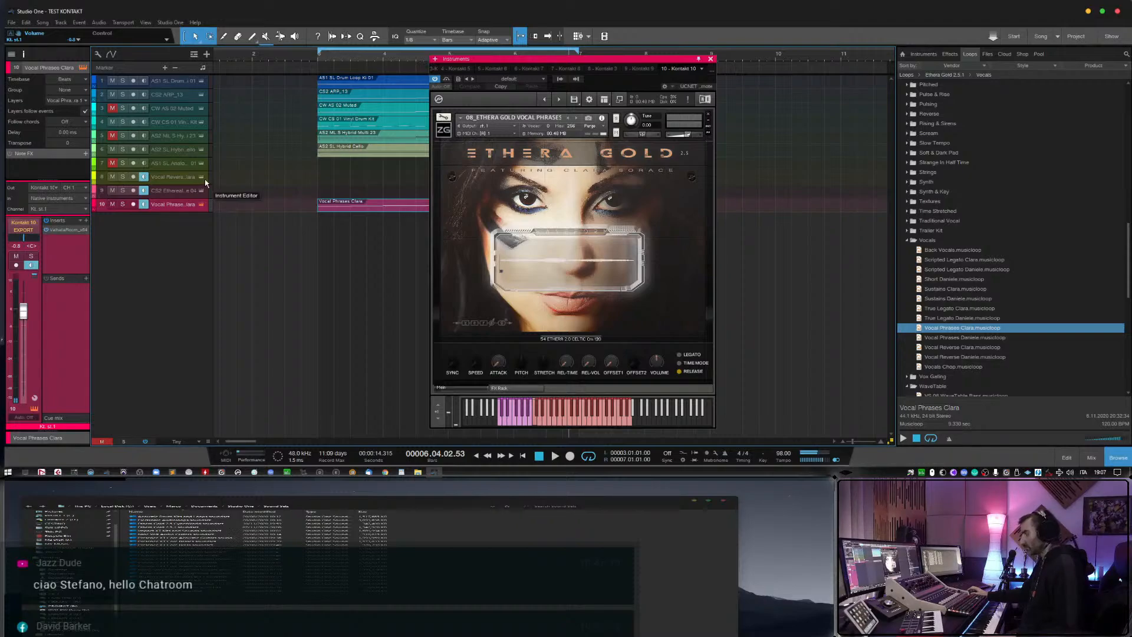
pyautogui.click(202, 205)
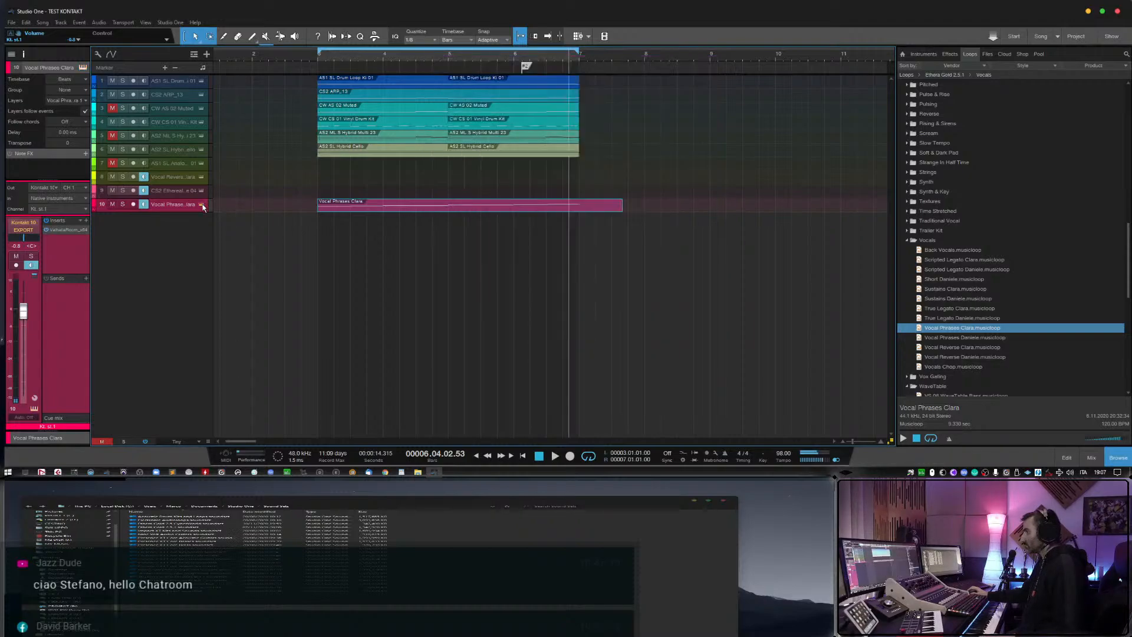
pyautogui.click(202, 204)
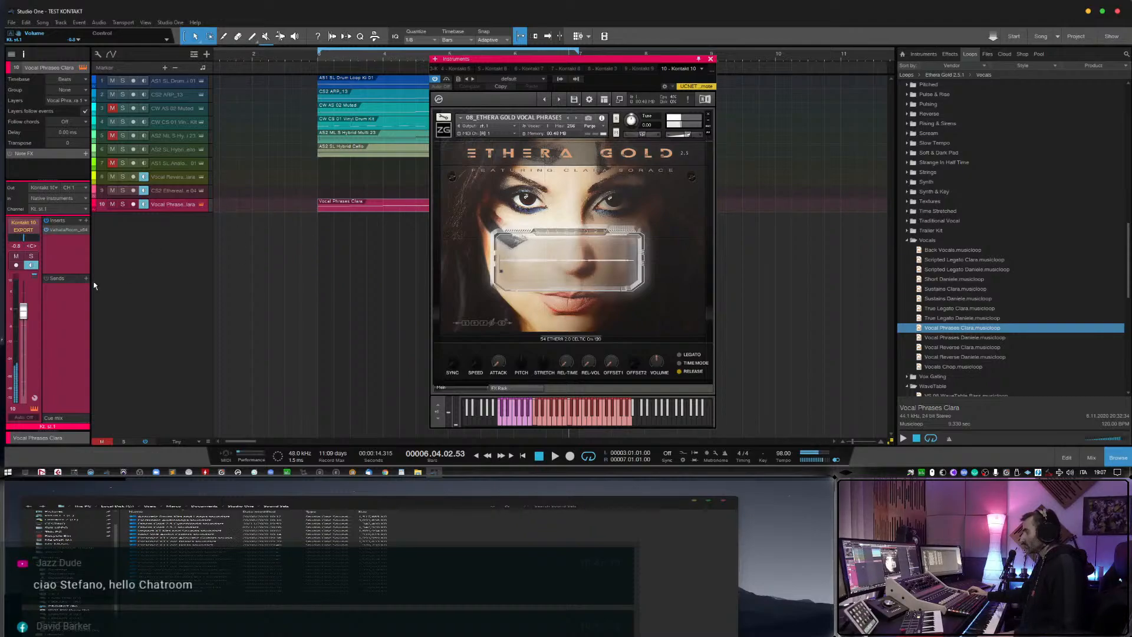
# Raise the Vocal Phrases Clara track's volume further, settling at about +2.9 dB.
pyautogui.moveTo(25, 313); pyautogui.dragTo(28, 301)
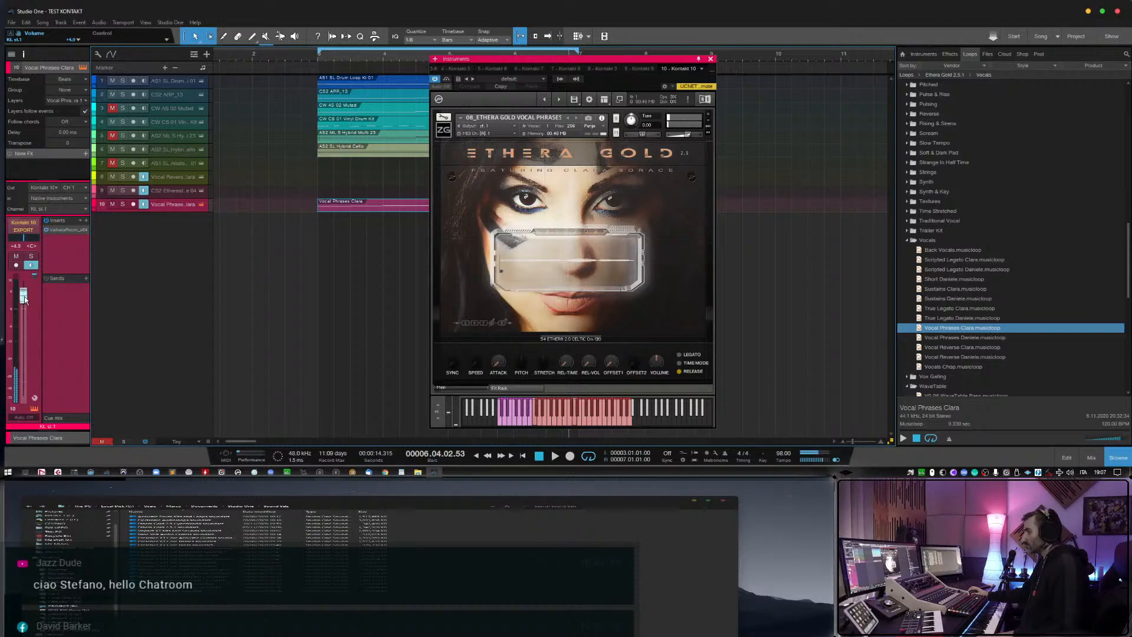
pyautogui.moveTo(24, 301); pyautogui.dragTo(25, 305)
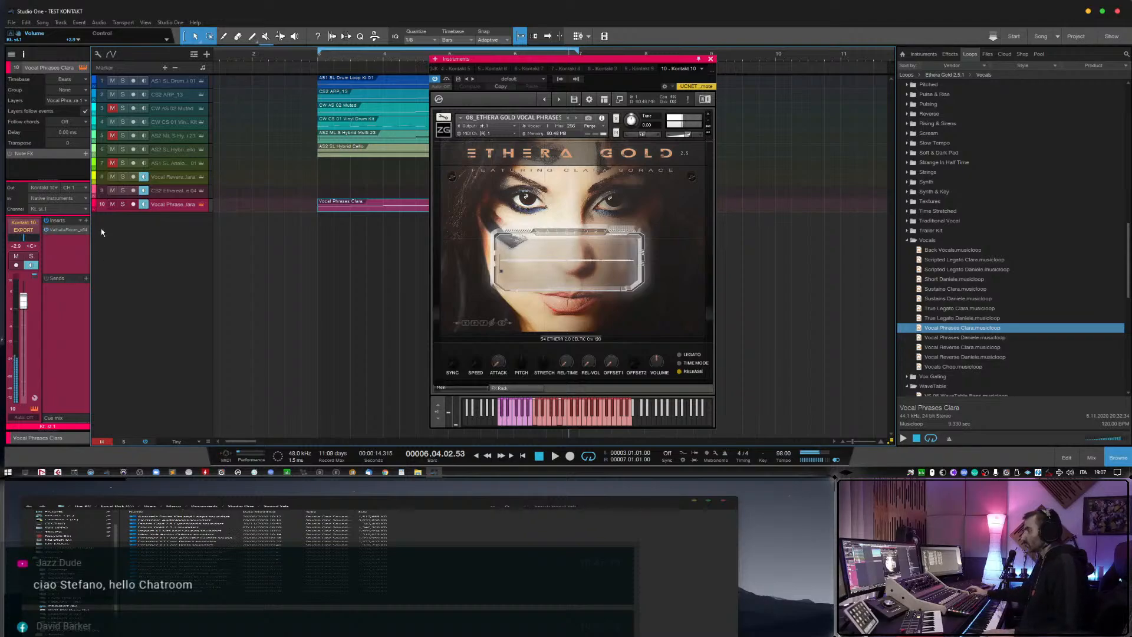
pyautogui.moveTo(23, 307); pyautogui.dragTo(23, 308)
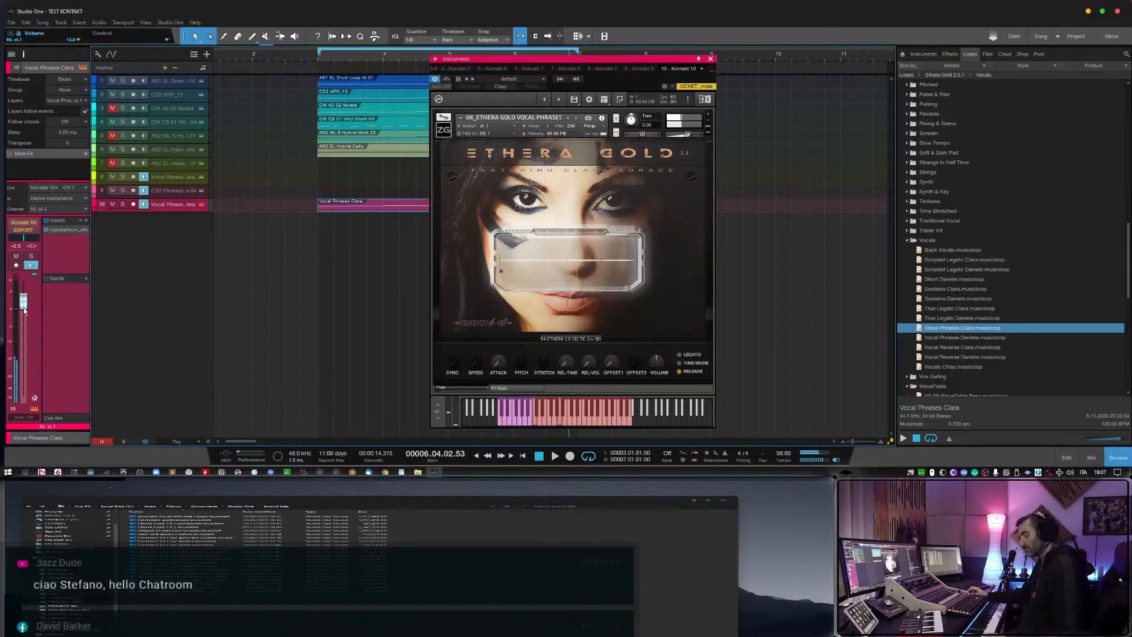
# Enable monitoring on the CS2 Ethereal Texture 04 track and view its Kontakt instrument, closing the window when done.
pyautogui.click(145, 191)
pyautogui.click(200, 192)
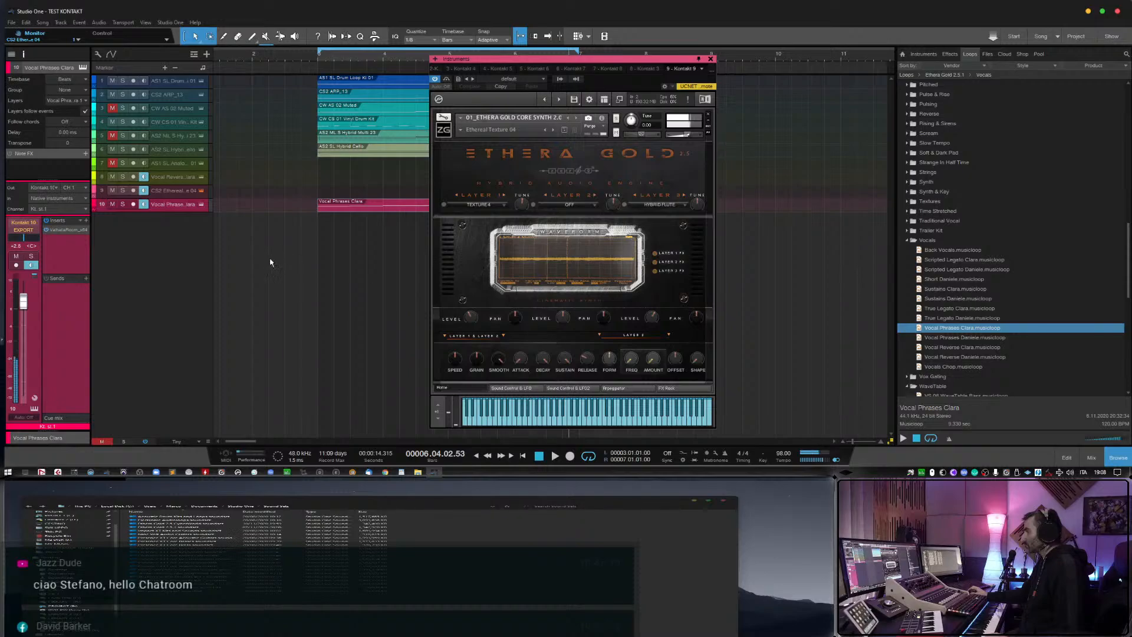
pyautogui.click(711, 59)
# Turn off monitoring on the Vocal Reverse Clara, CS2 Ethereal Texture 04 and Vocal Phrases Clara tracks.
pyautogui.click(144, 177)
pyautogui.click(144, 190)
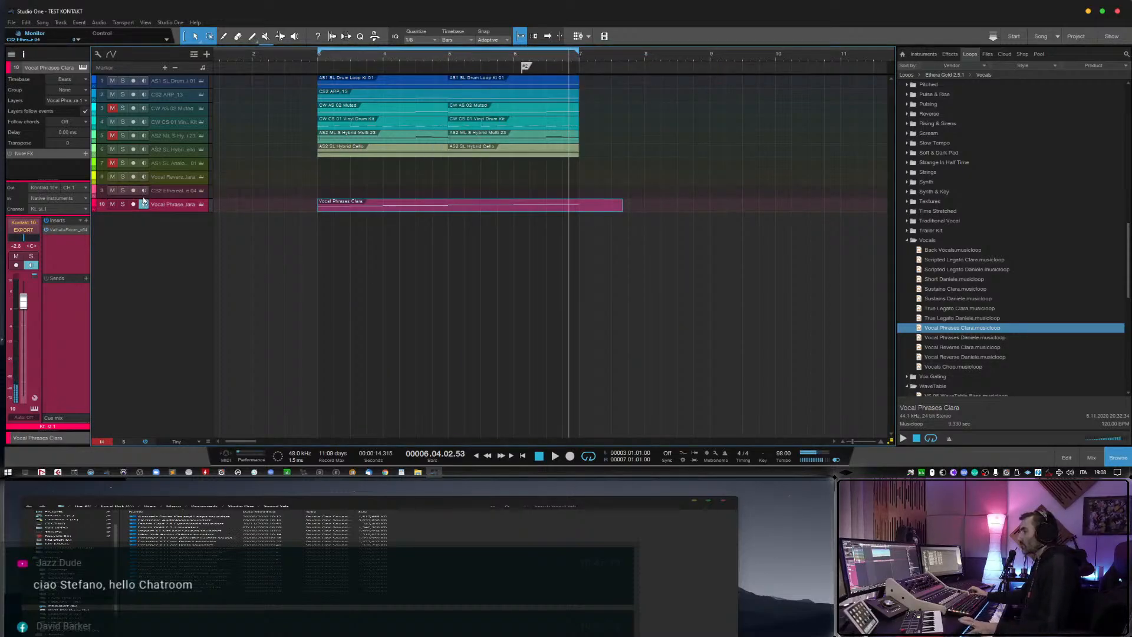
pyautogui.click(144, 204)
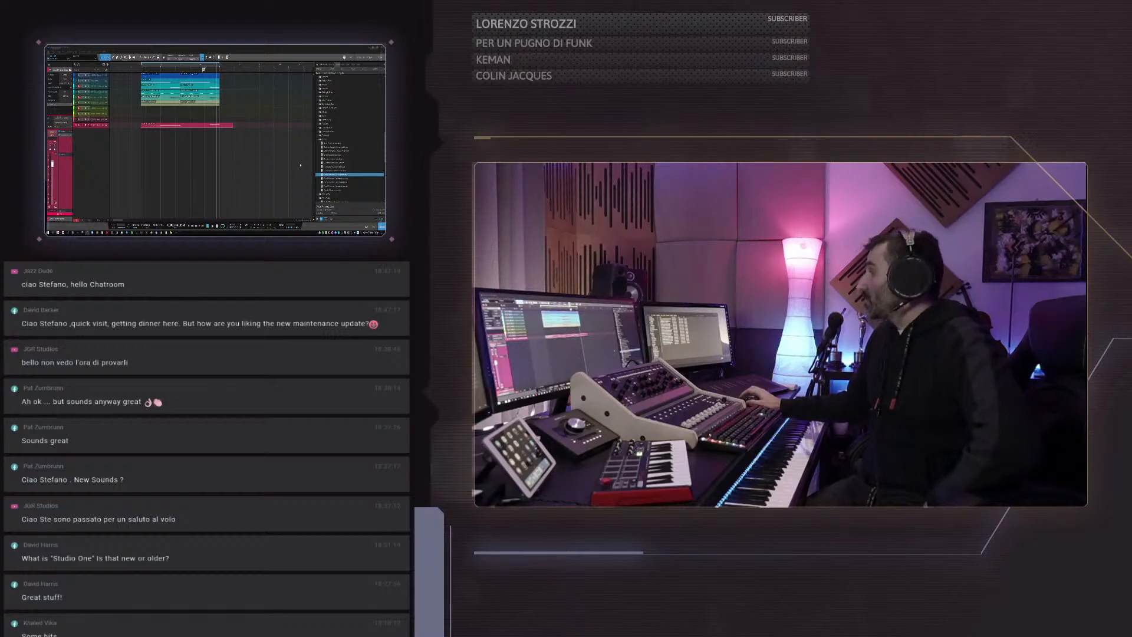
# Collapse the Vocals folder and the open folders below it, plus the whole Ethera Gold 2.5.1 library in the loops list.
pyautogui.click(319, 140)
pyautogui.click(319, 146)
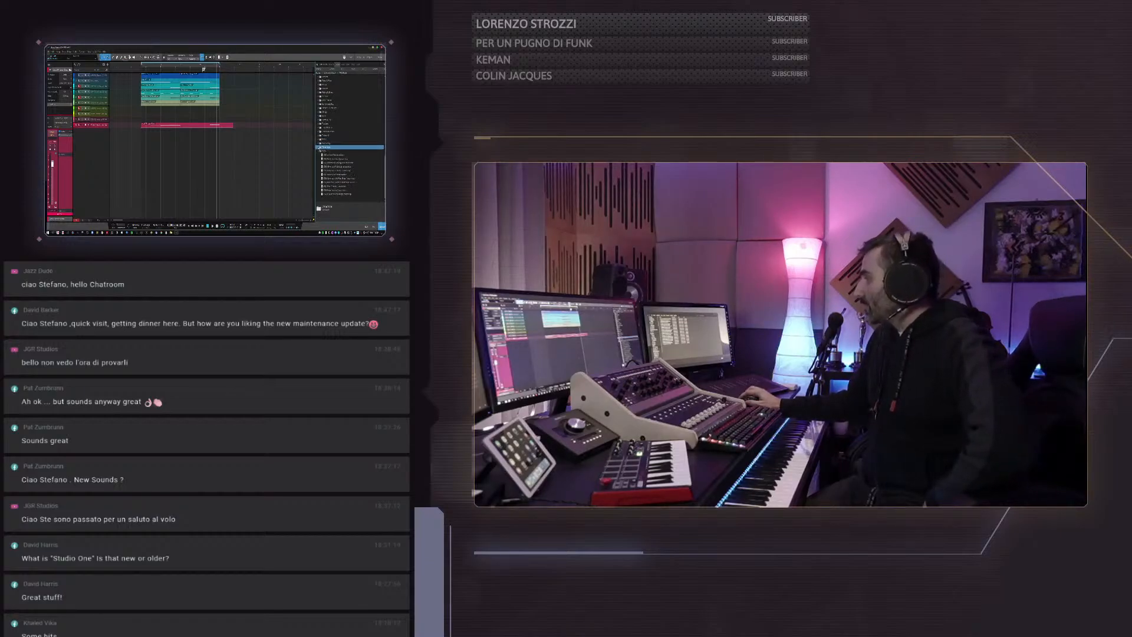
pyautogui.click(319, 151)
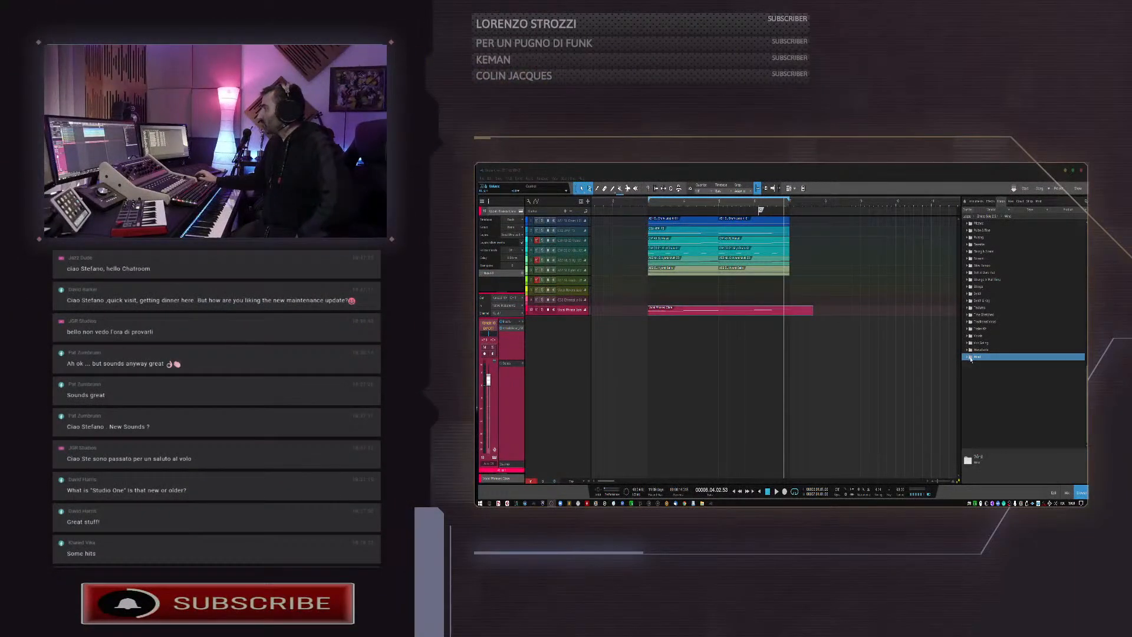
pyautogui.scroll(2, 974, 375)
pyautogui.scroll(5, 975, 376)
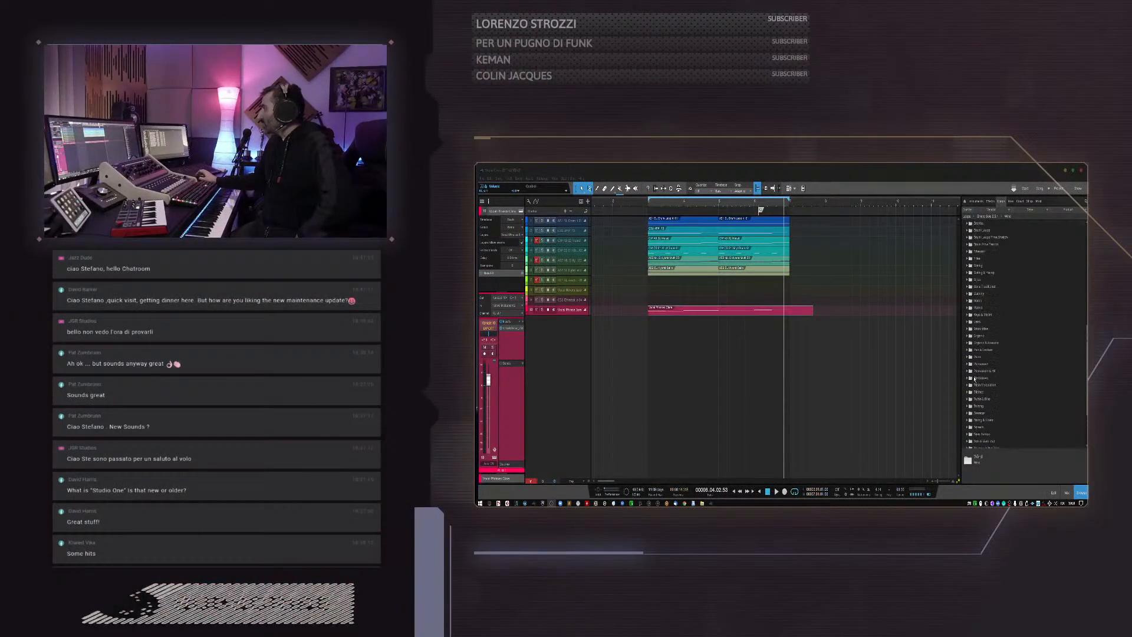
pyautogui.doubleClick(983, 379)
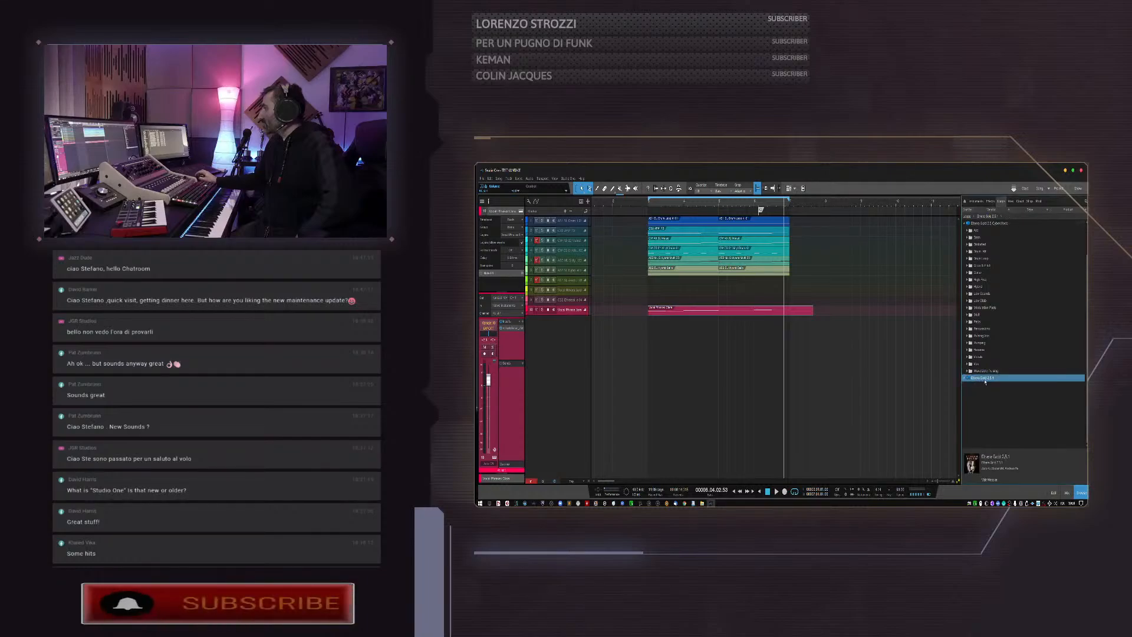